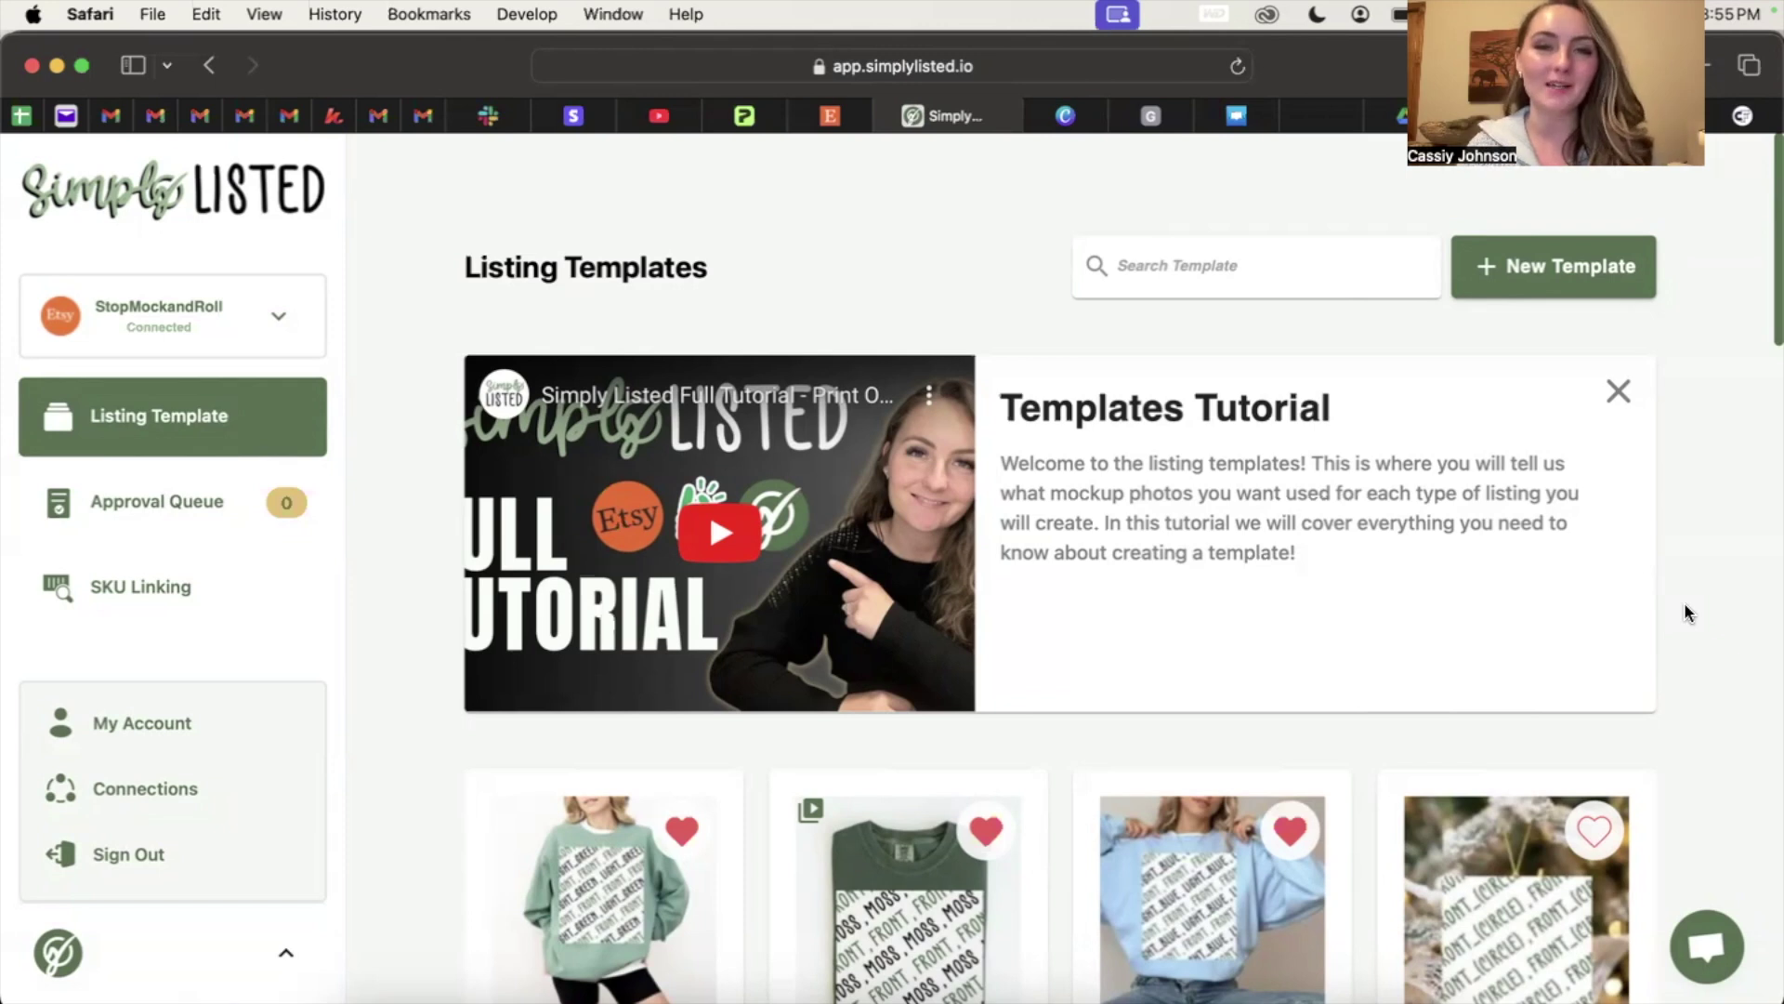
Step: Look through the images of the Candle Mockup listing template and collapse the account menu
scroll(1685, 614, down, 10)
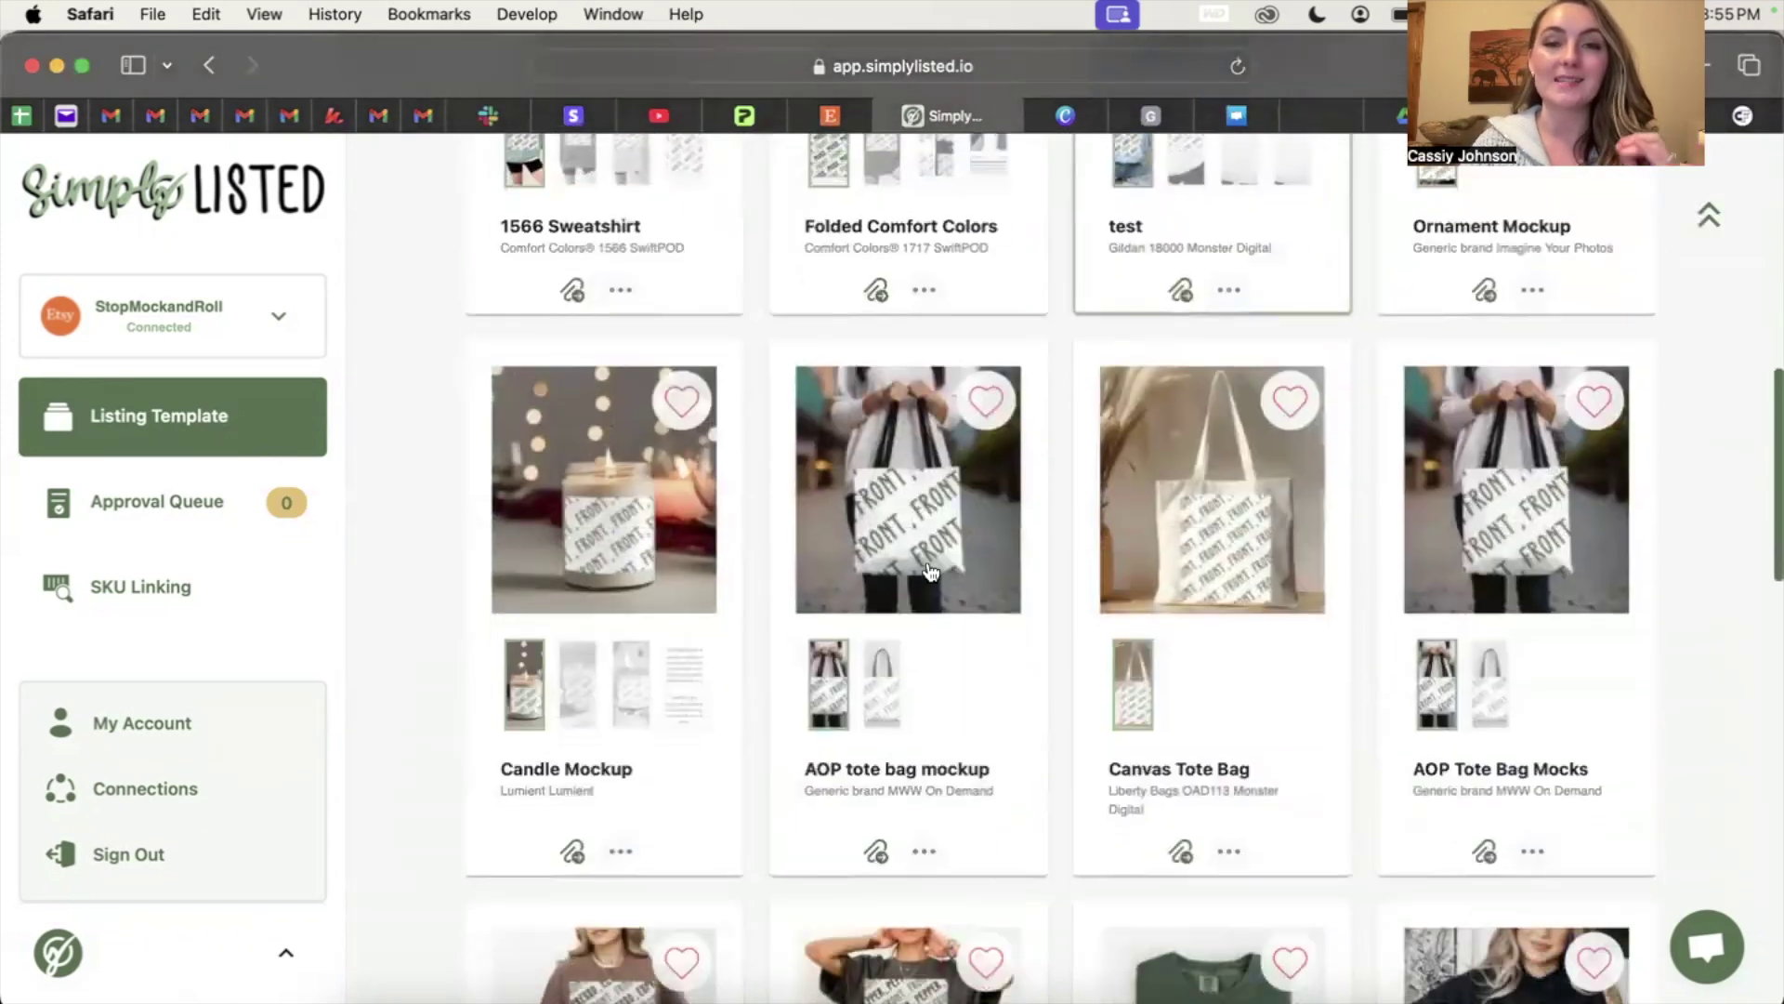
click(701, 495)
click(702, 495)
click(701, 495)
click(702, 495)
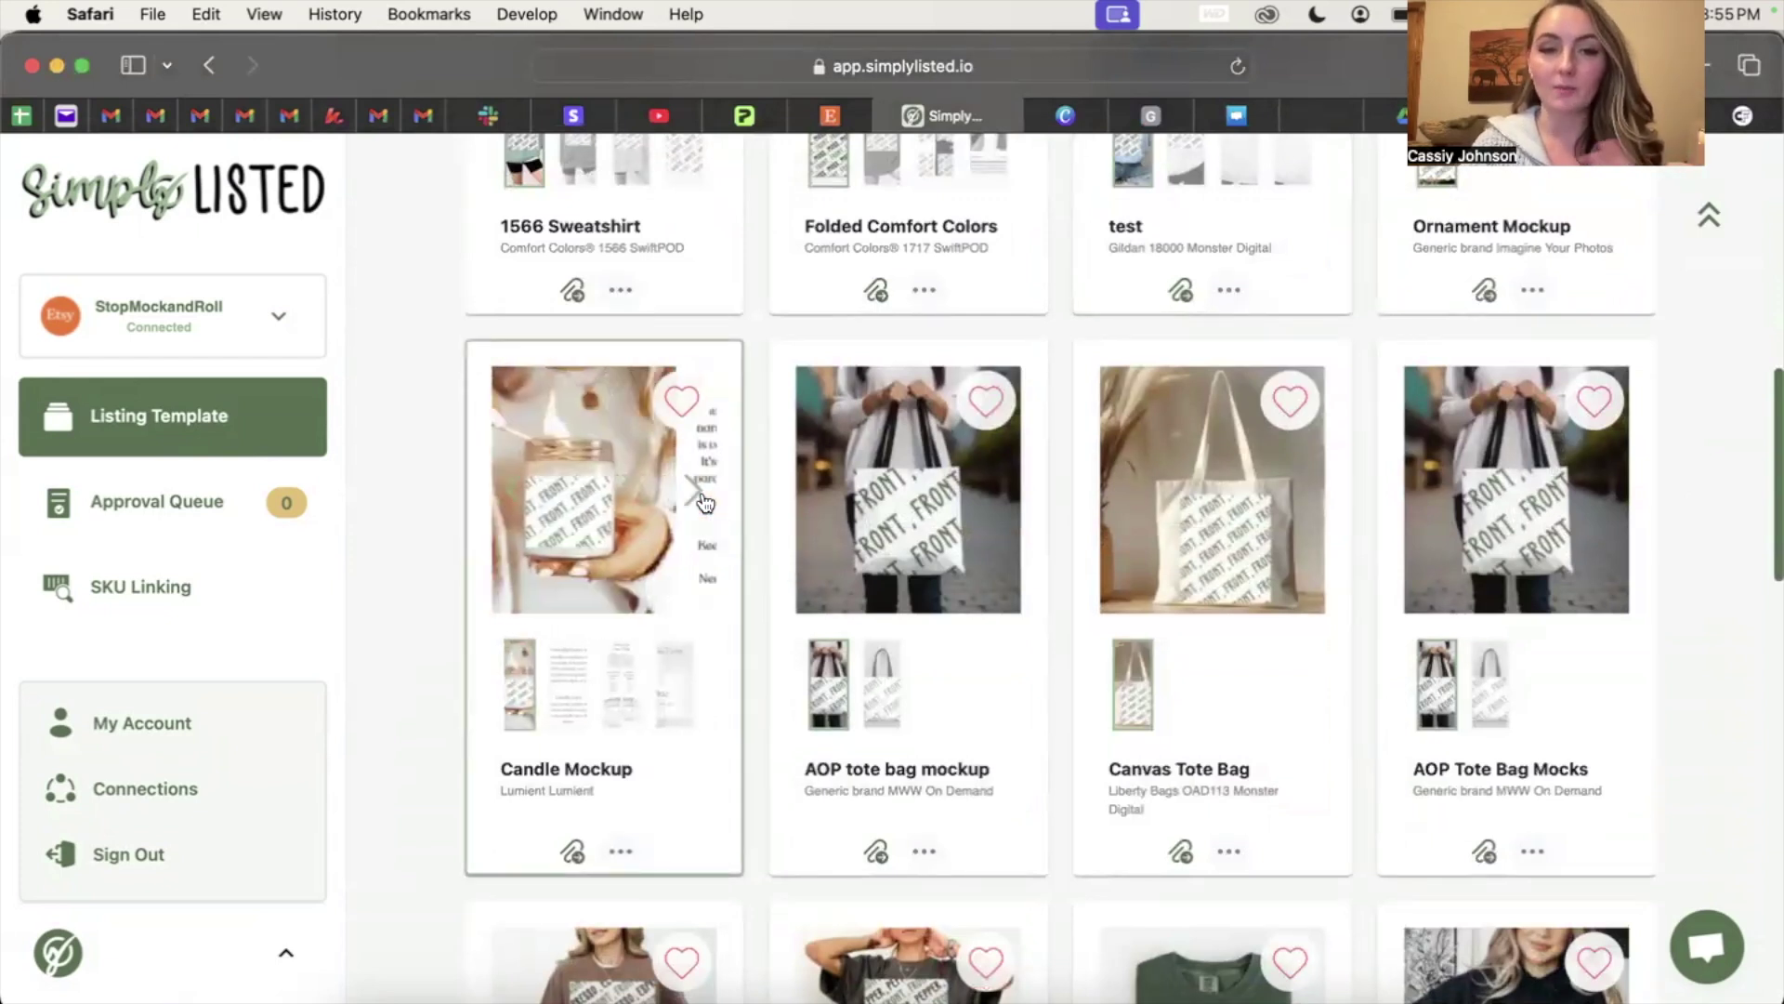
click(702, 495)
click(516, 498)
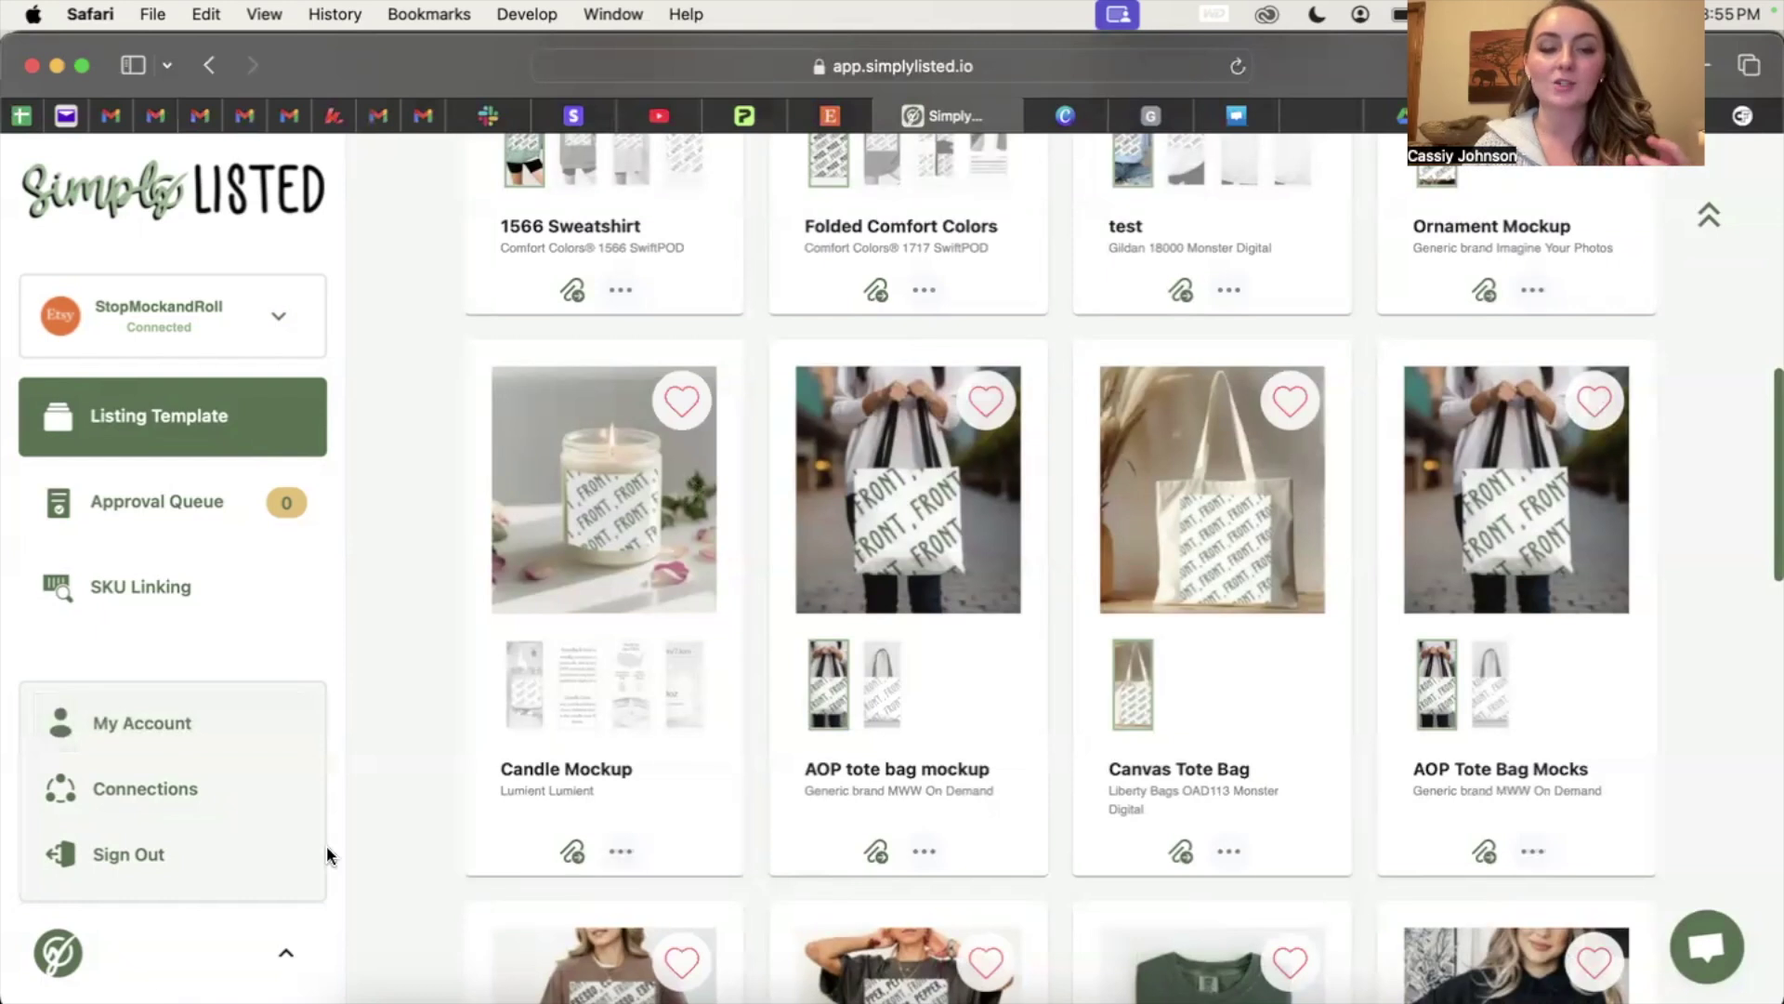
click(286, 953)
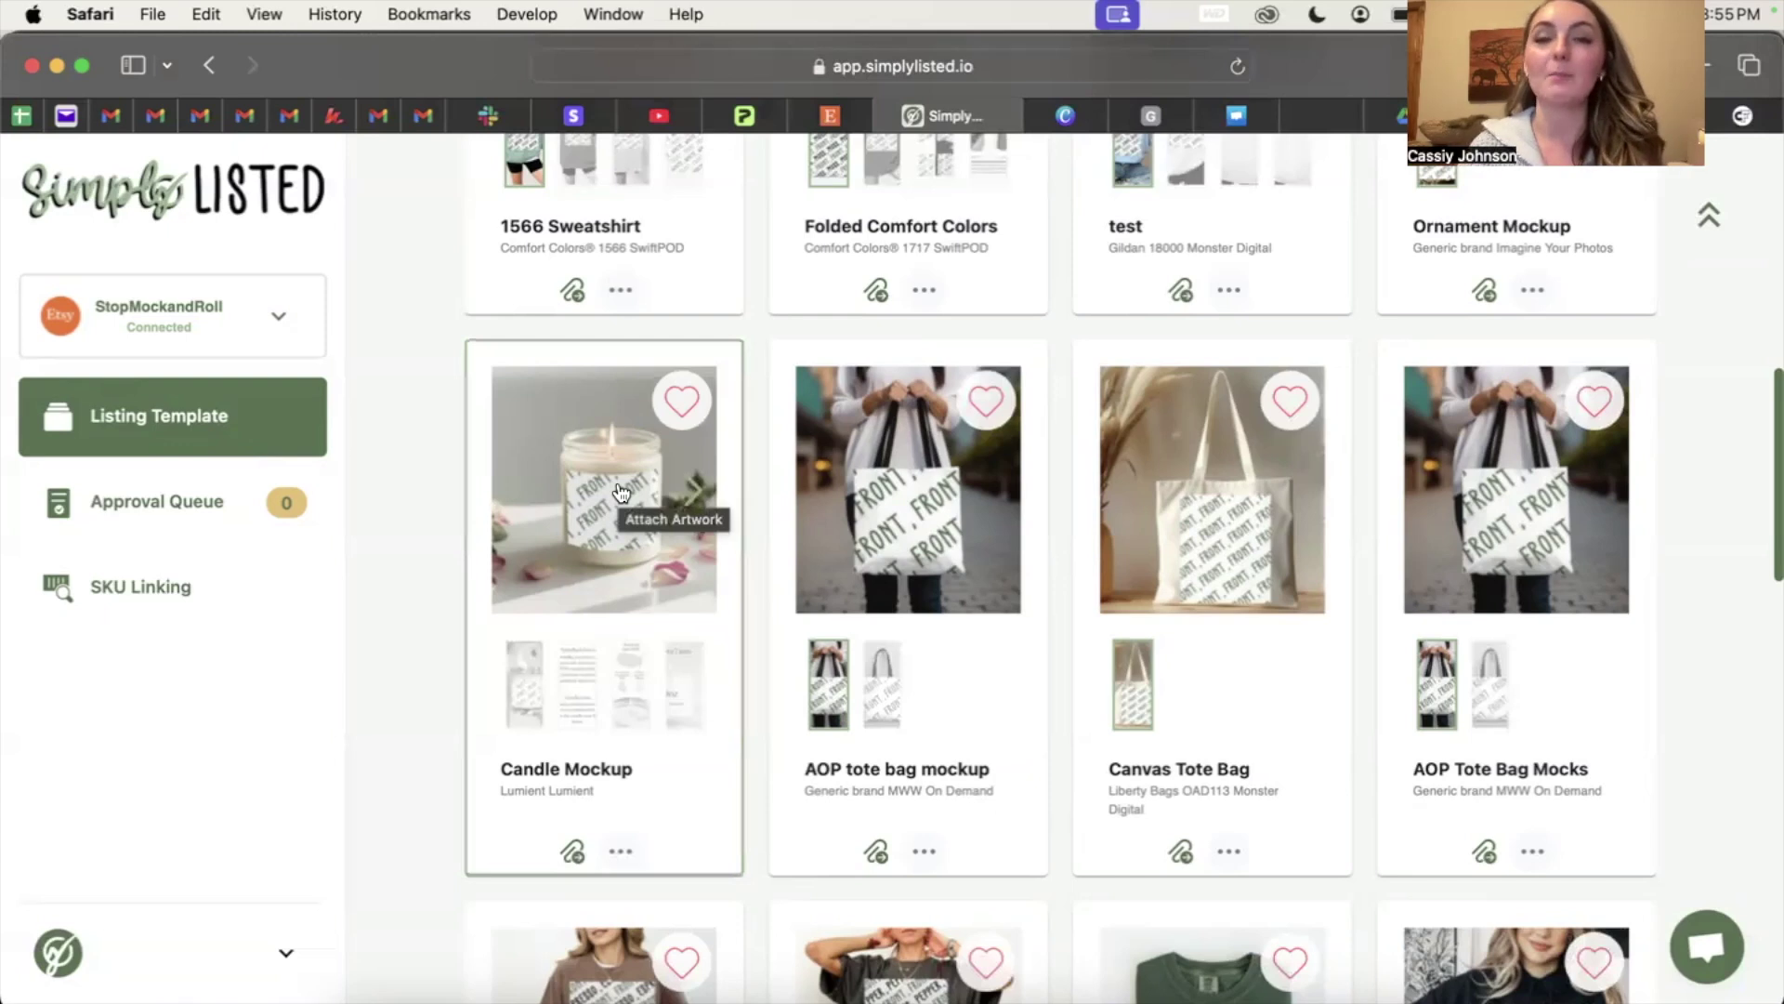
Step: Switch to Printify, leave the candle design editor and review the candle products in My Products
click(775, 115)
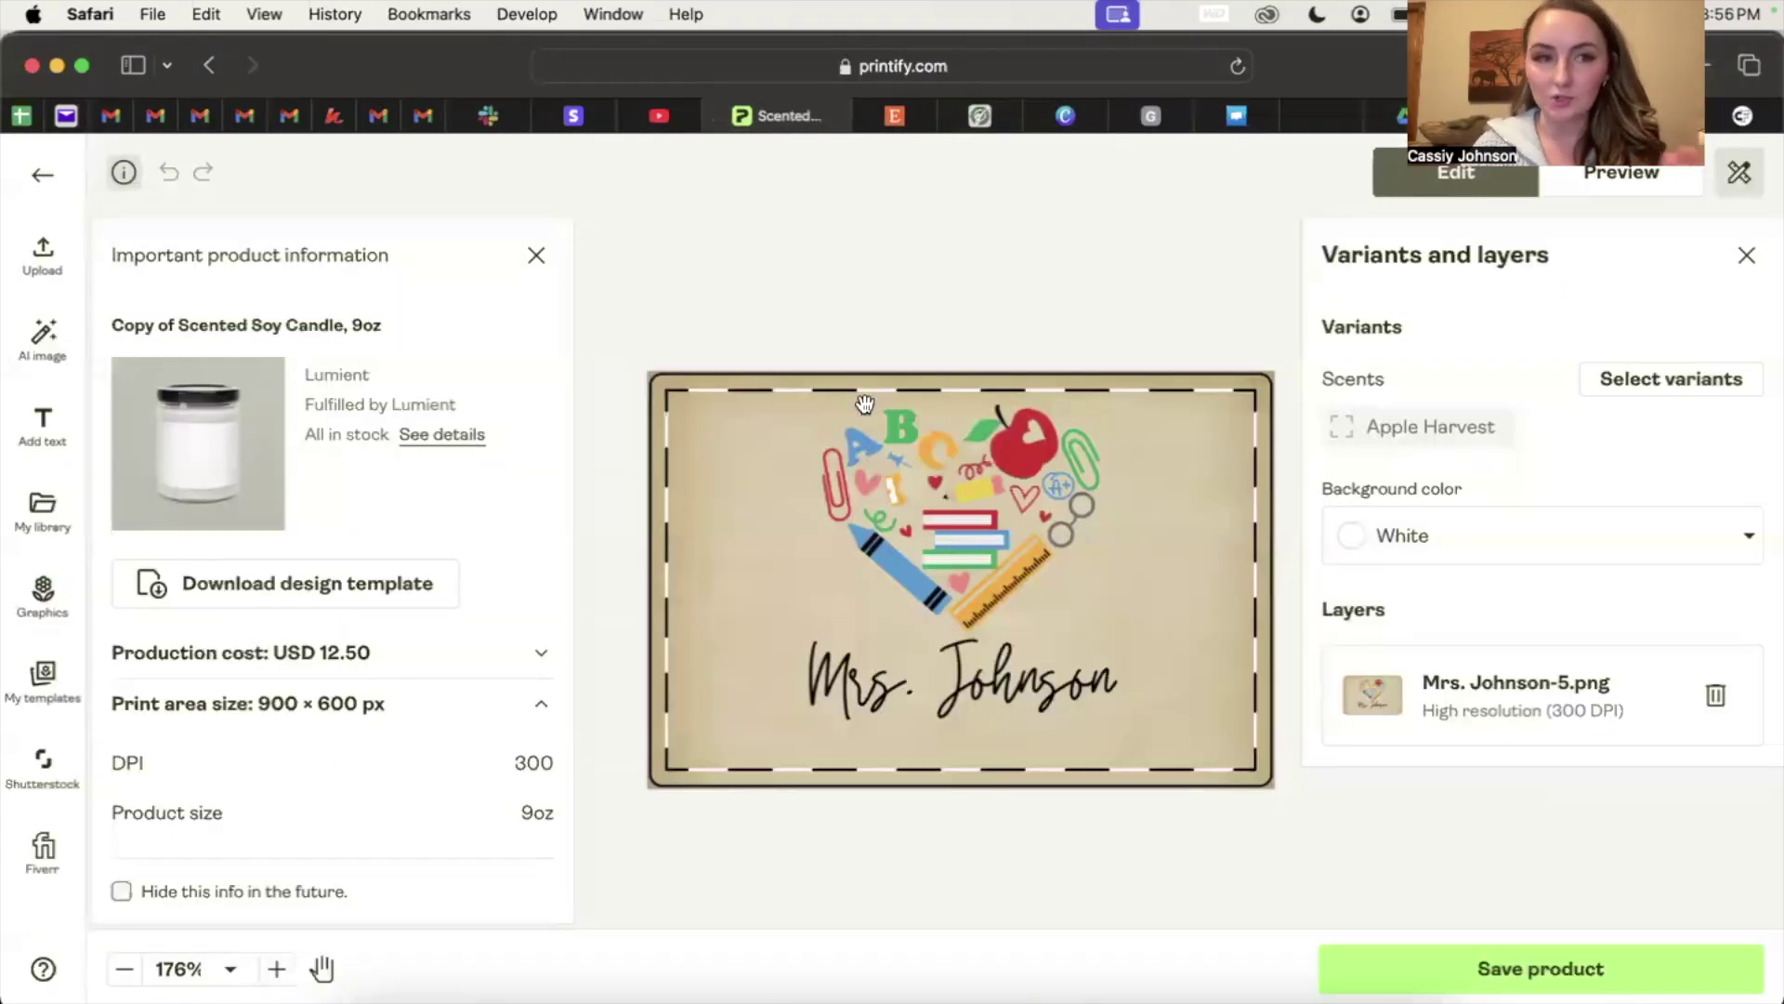
click(38, 184)
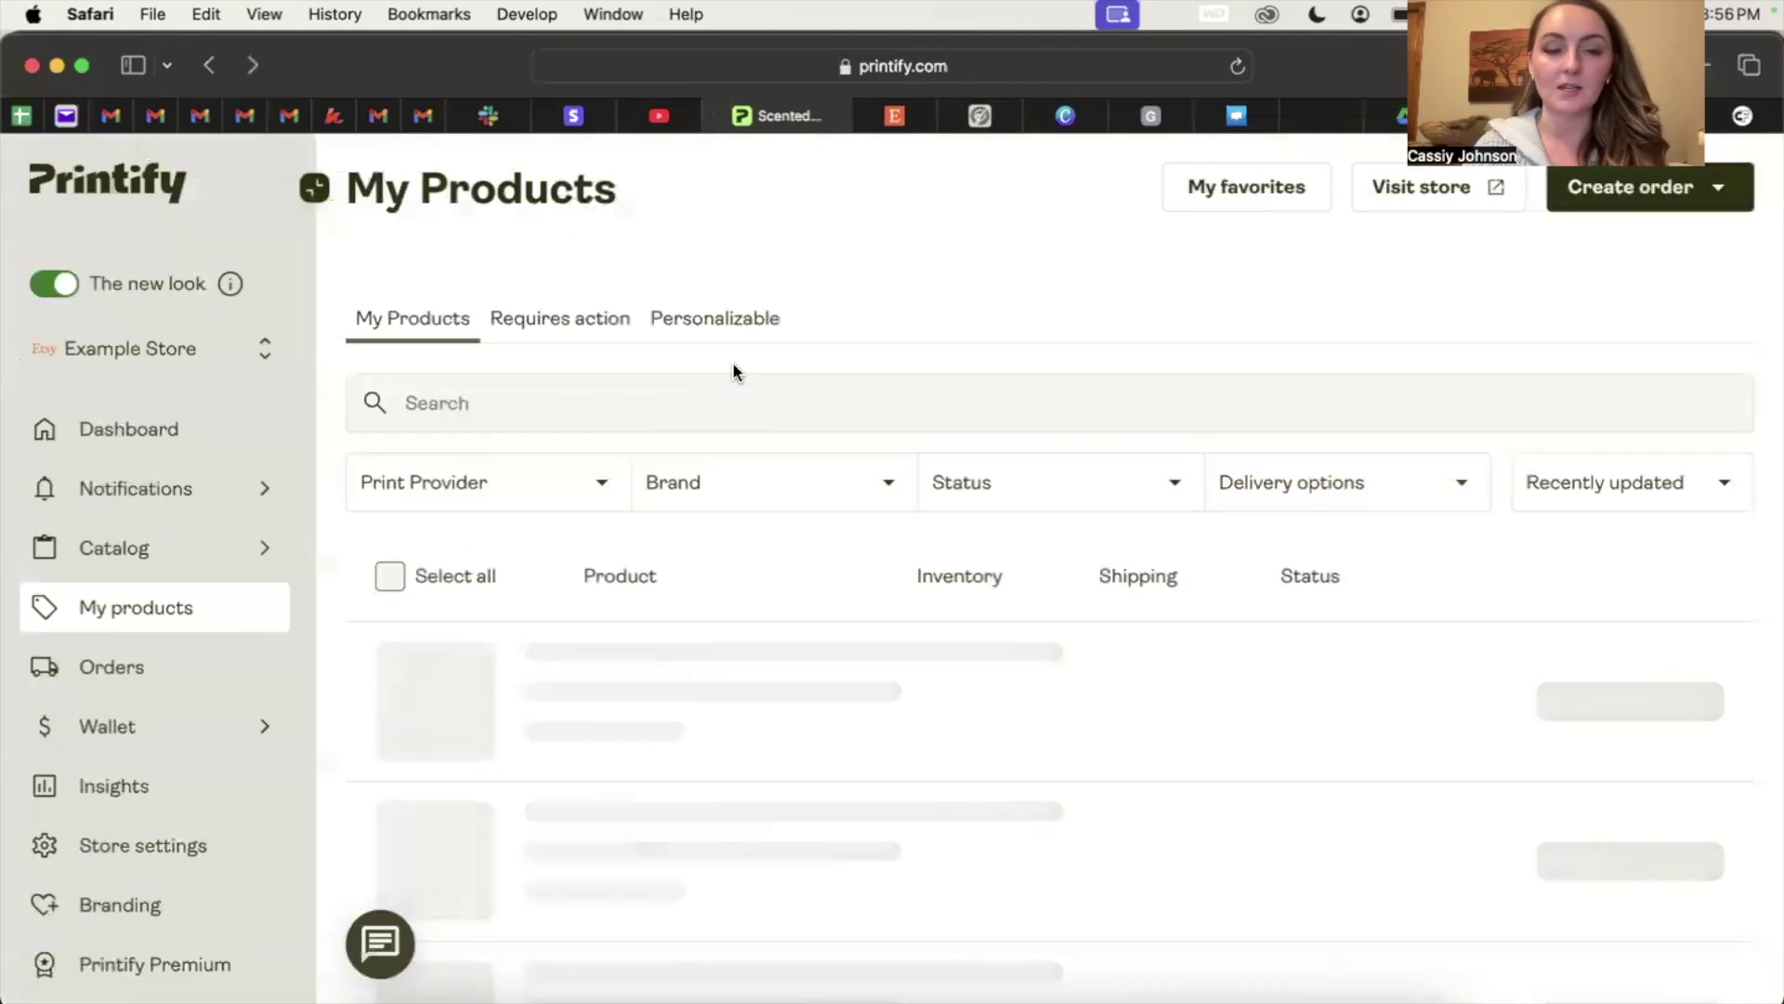
scroll(529, 520, down, 5)
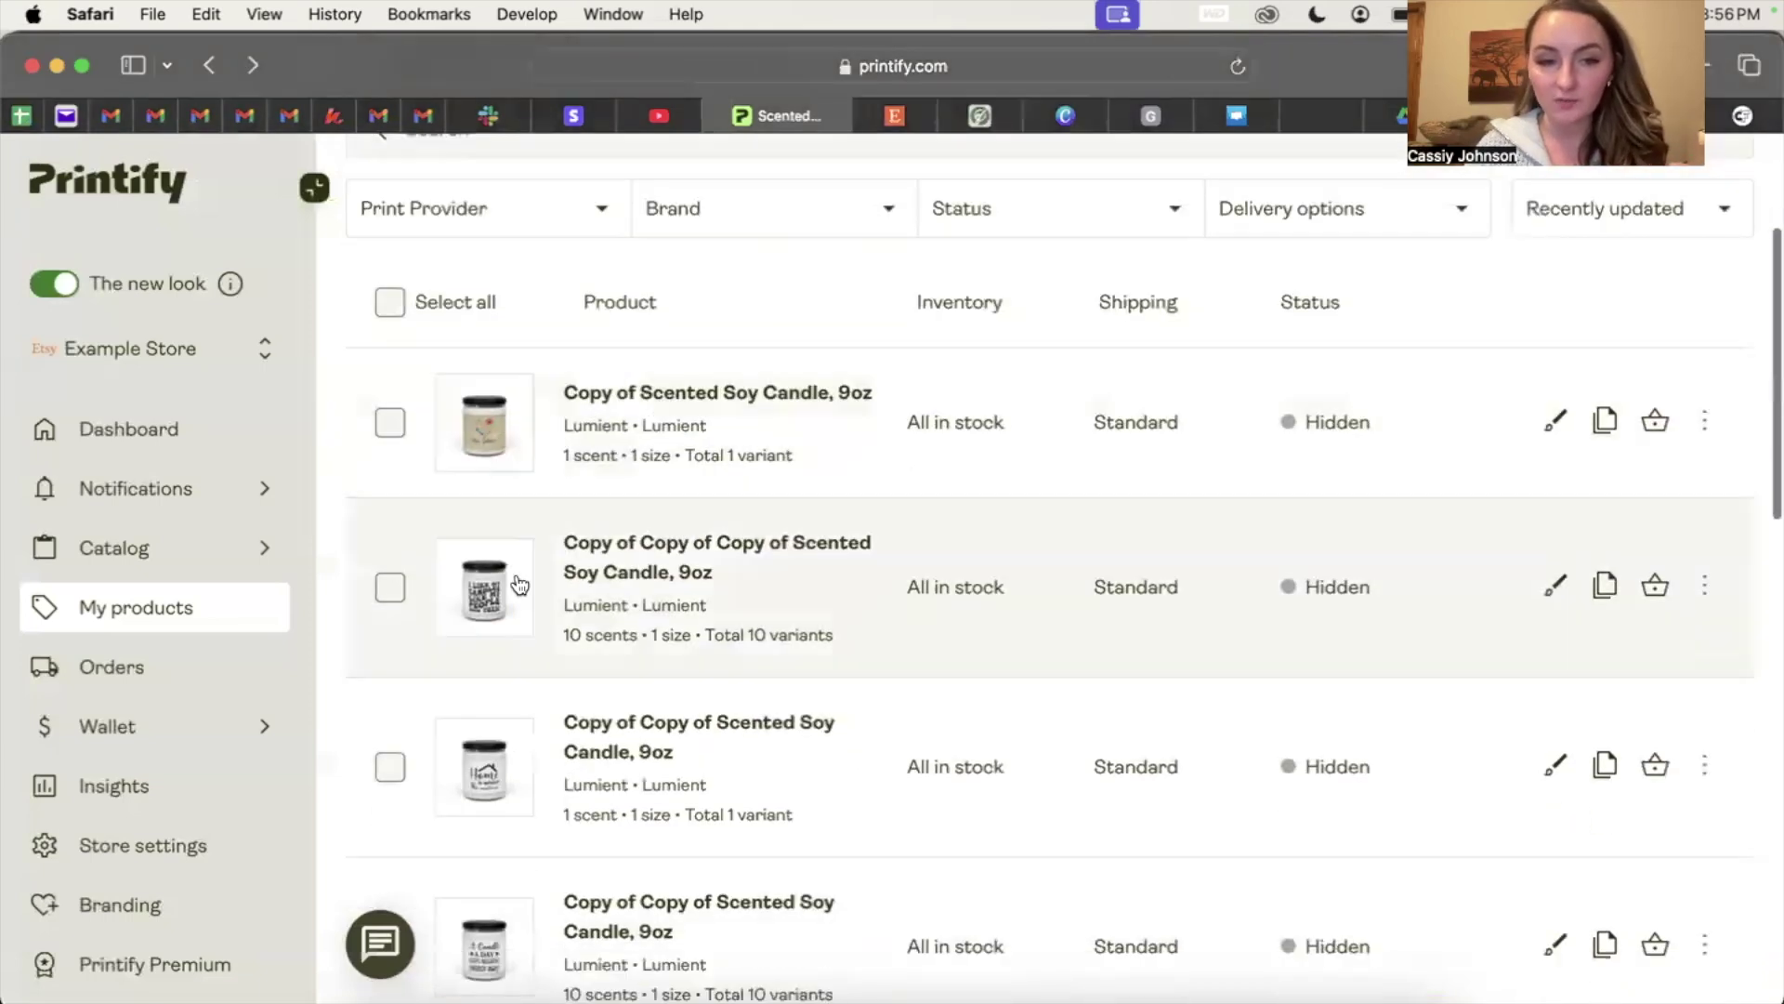
scroll(530, 762, down, 5)
scroll(530, 764, up, 6)
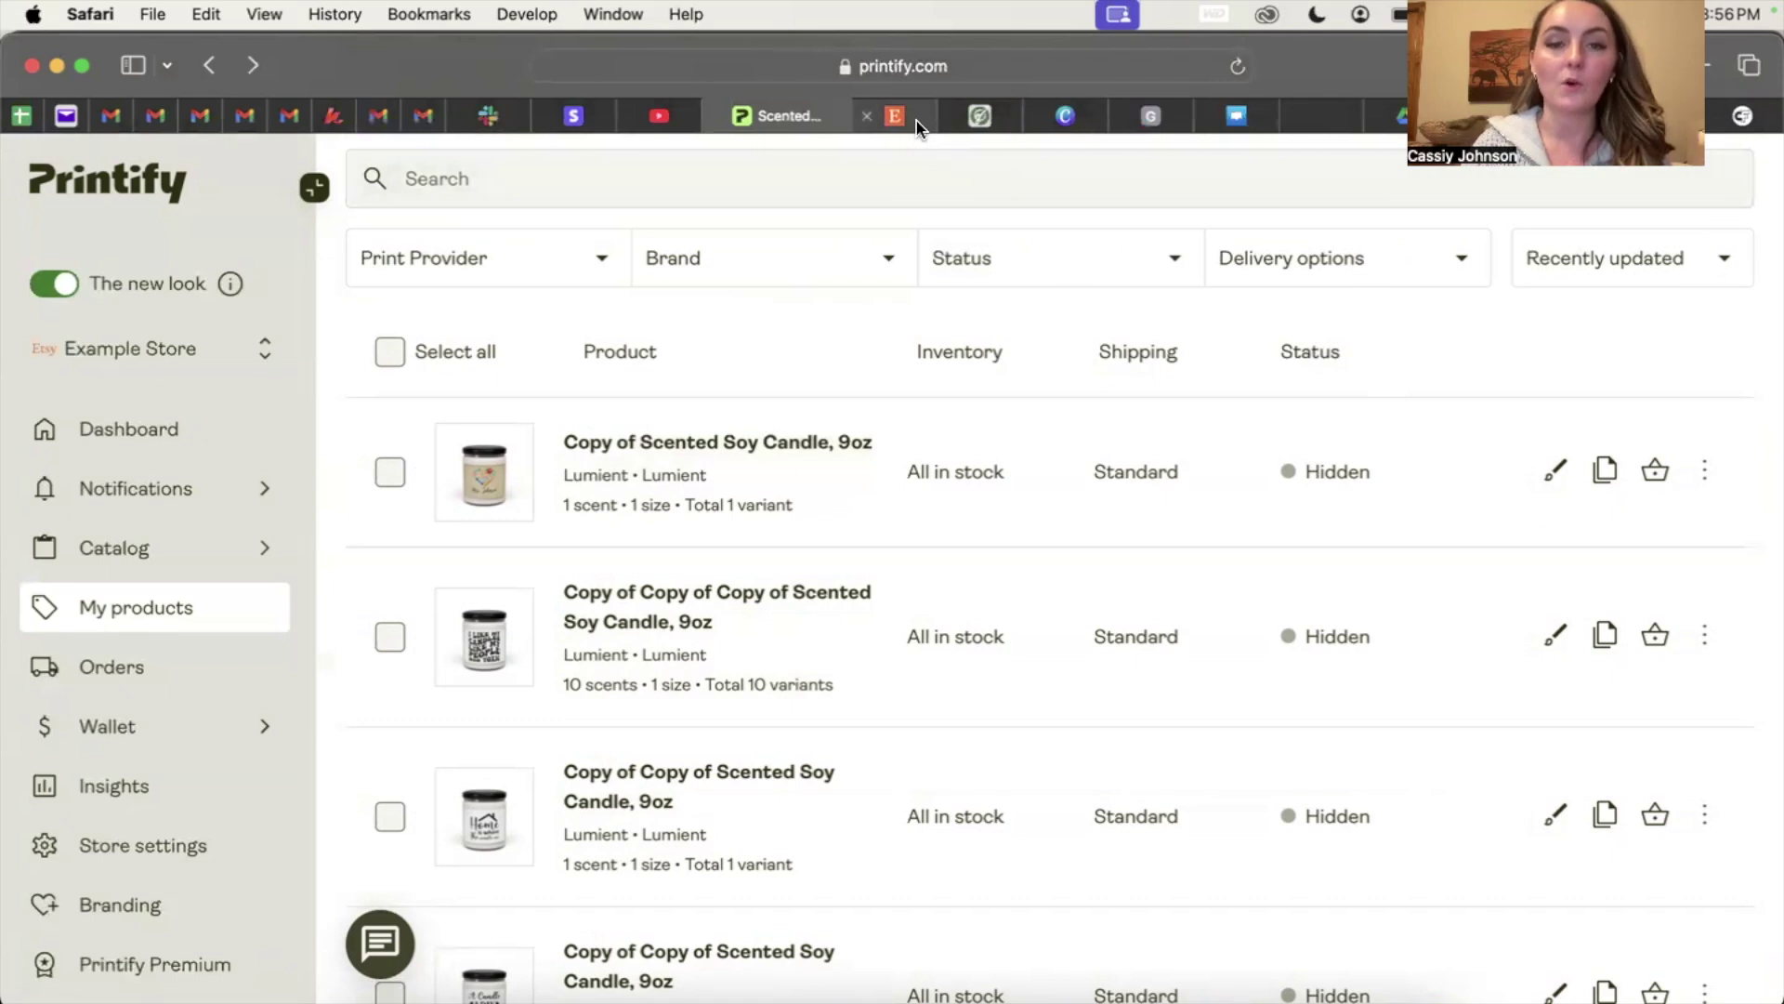
Step: Switch to Etsy, leave the candle listing's photo editor and return to the draft listings
click(916, 119)
click(1738, 176)
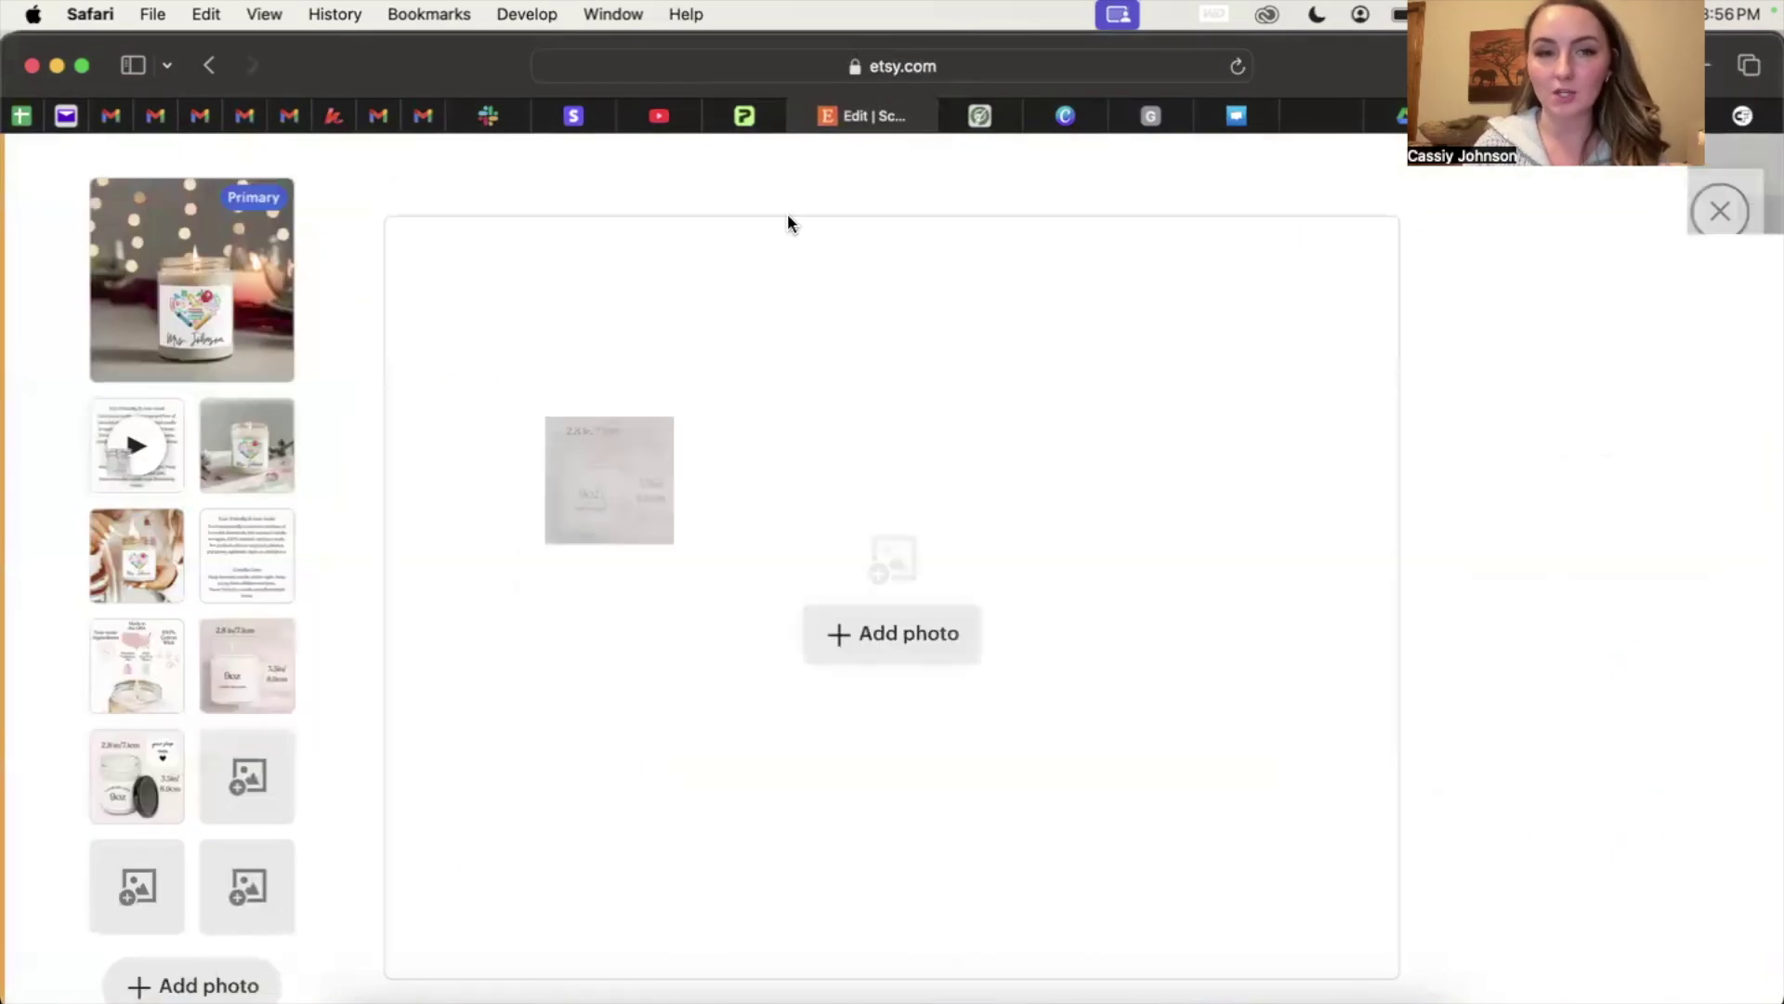
click(209, 65)
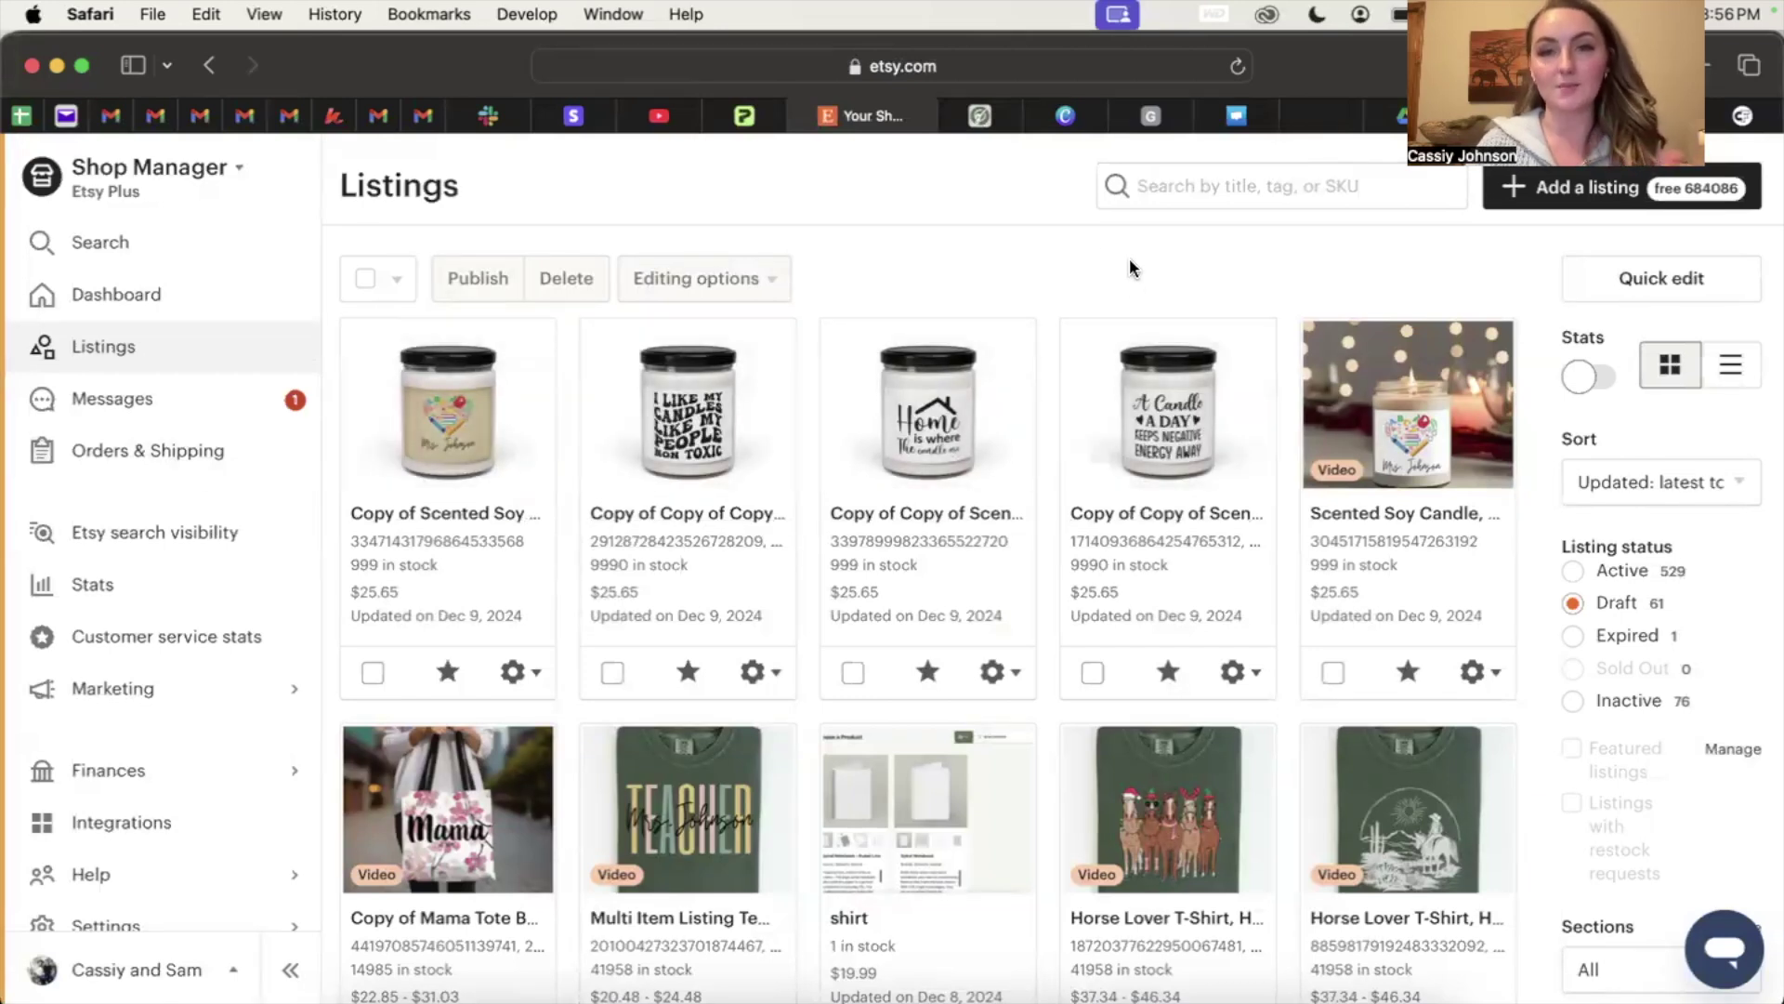
Step: Switch to Simply Listed and open the product selection for attaching artwork to the Candle Mockup template
click(999, 120)
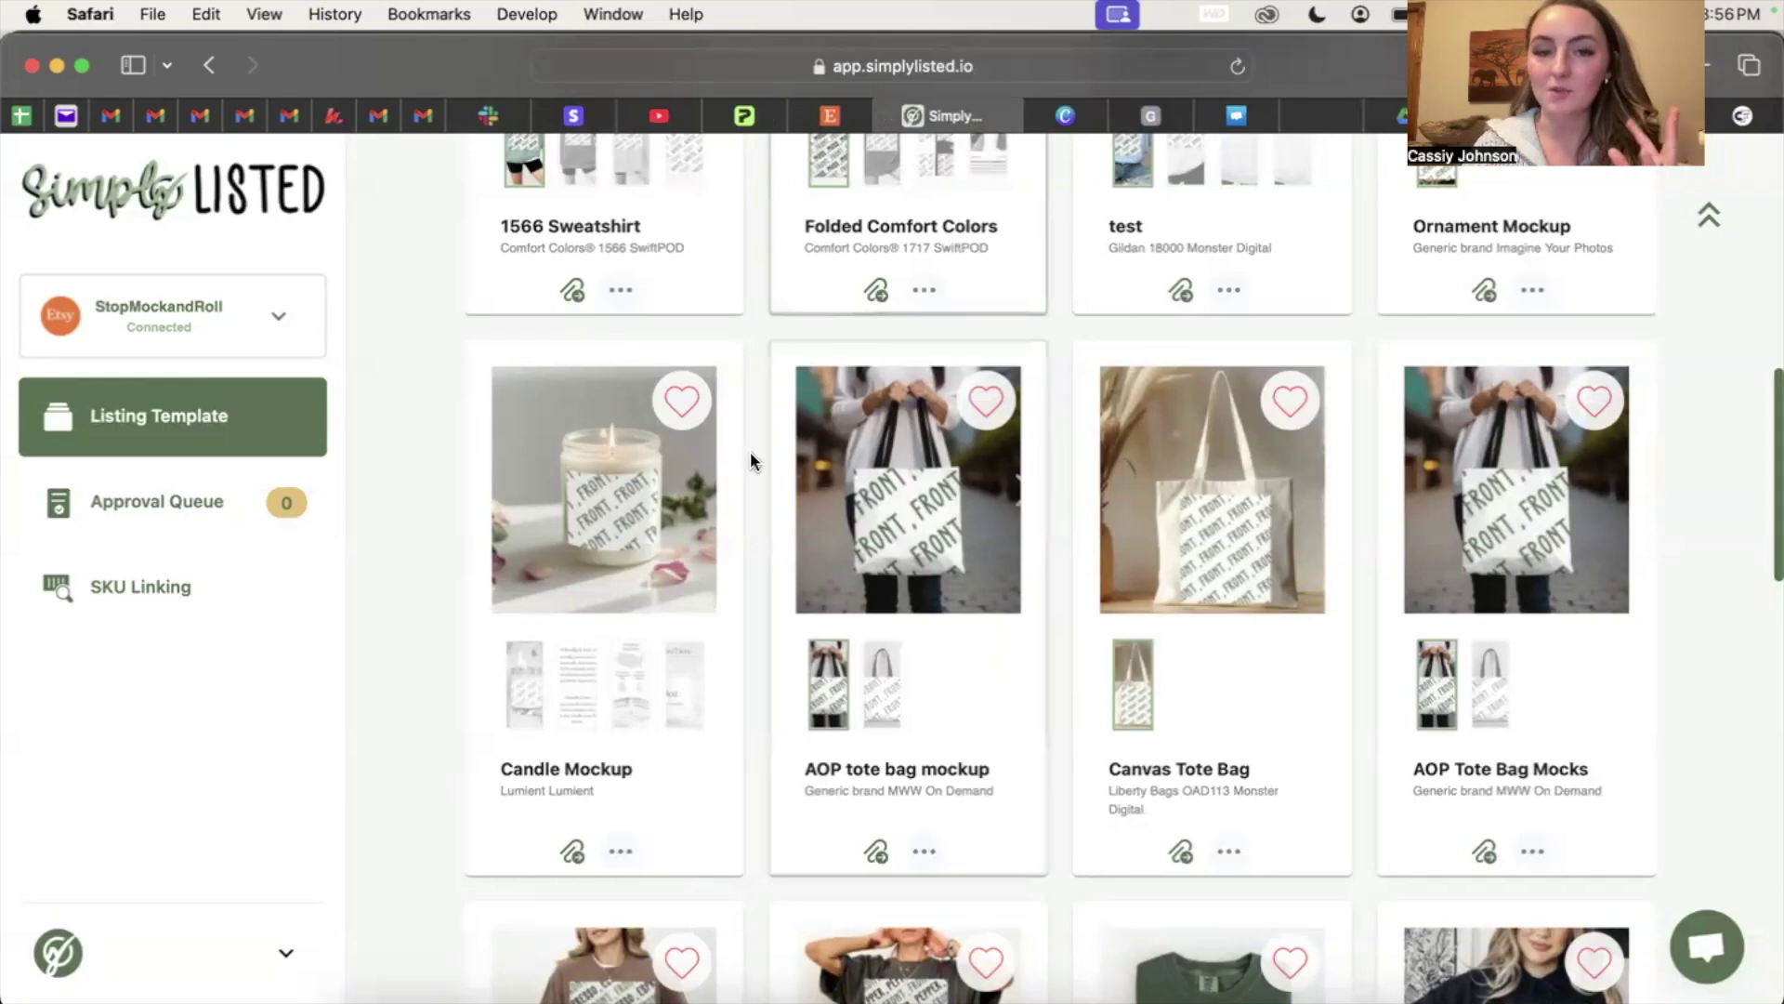
click(618, 500)
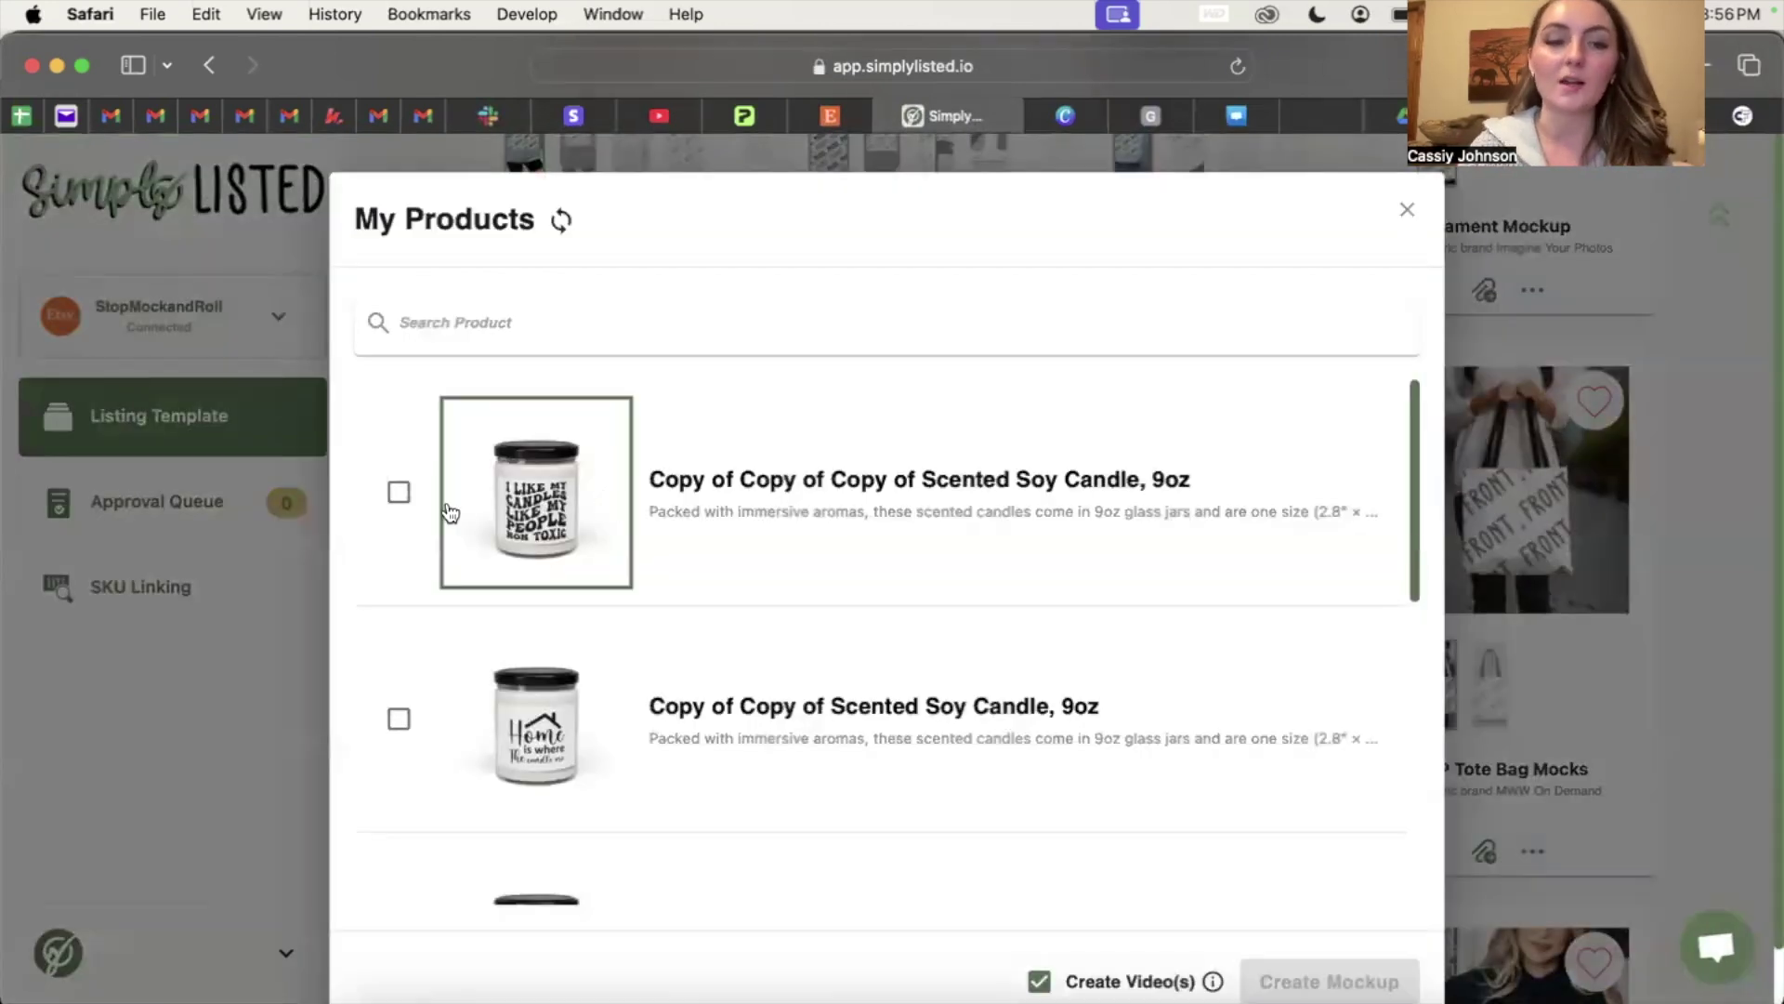
scroll(451, 513, down, 1)
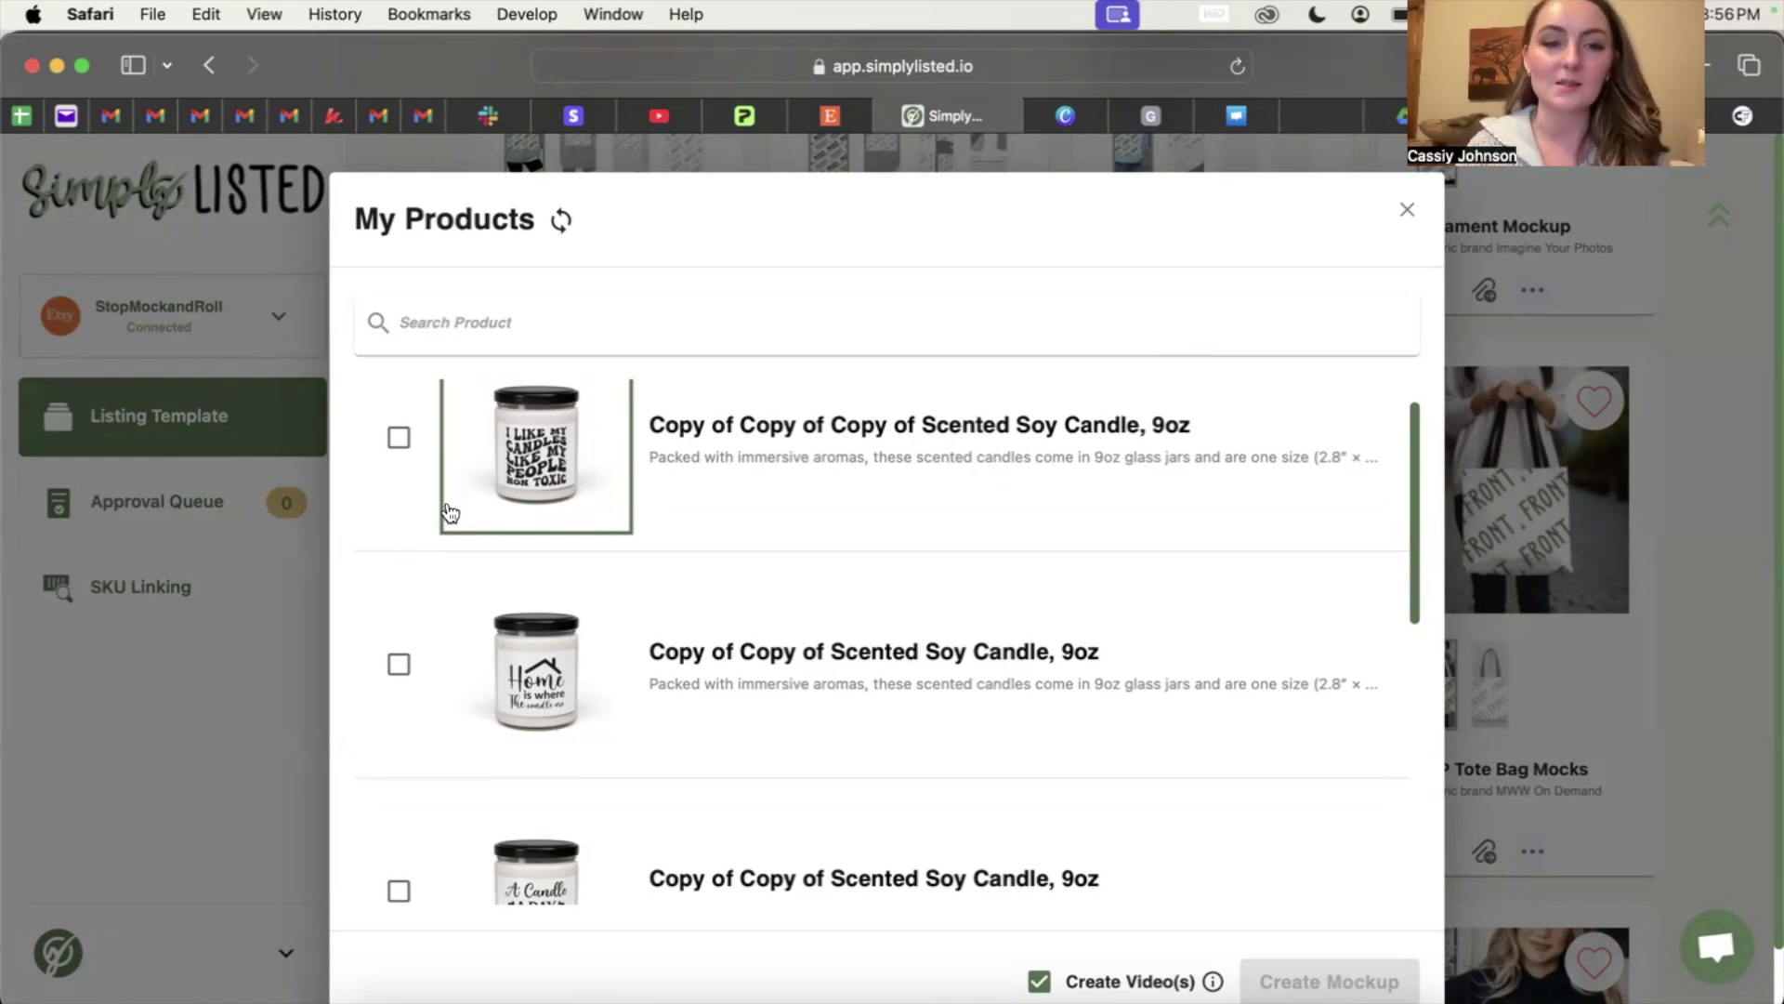
scroll(450, 512, up, 1)
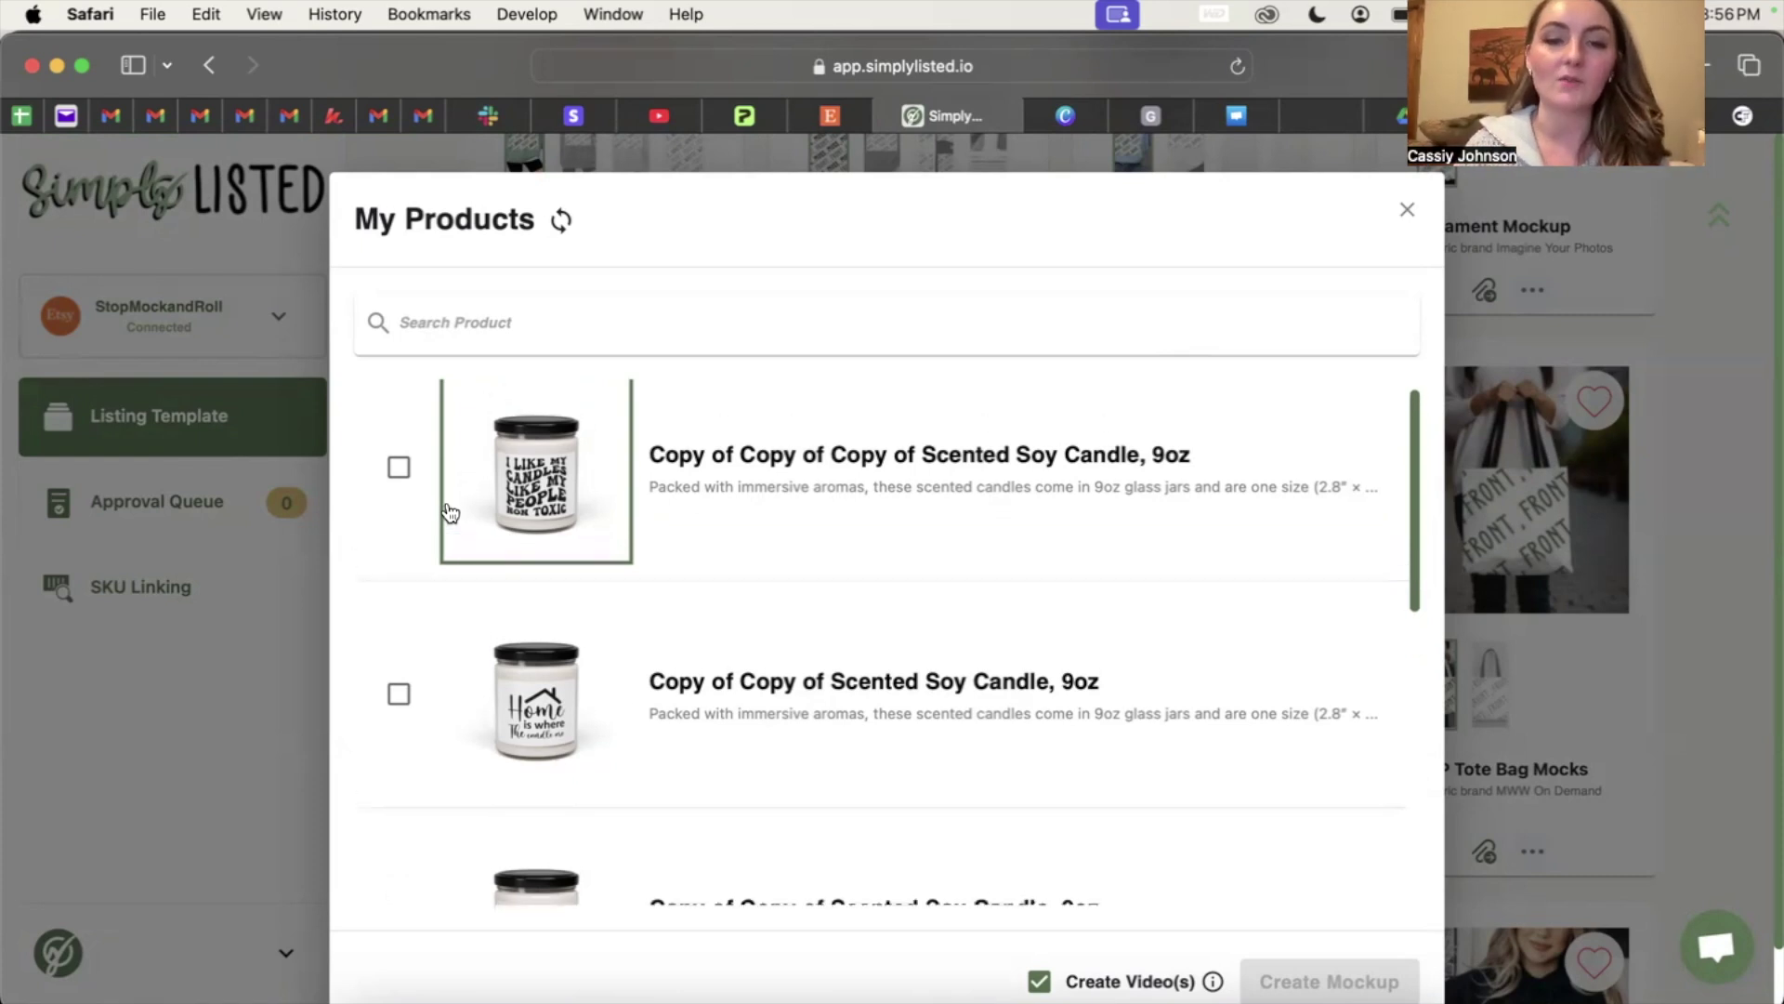
Step: Select the non-toxic, Home, A Candle a Day, white teacher-heart and beige teacher-heart candles and create their mockups with videos included
click(399, 466)
click(399, 693)
scroll(399, 693, down, 10)
scroll(394, 459, up, 3)
click(399, 550)
click(398, 777)
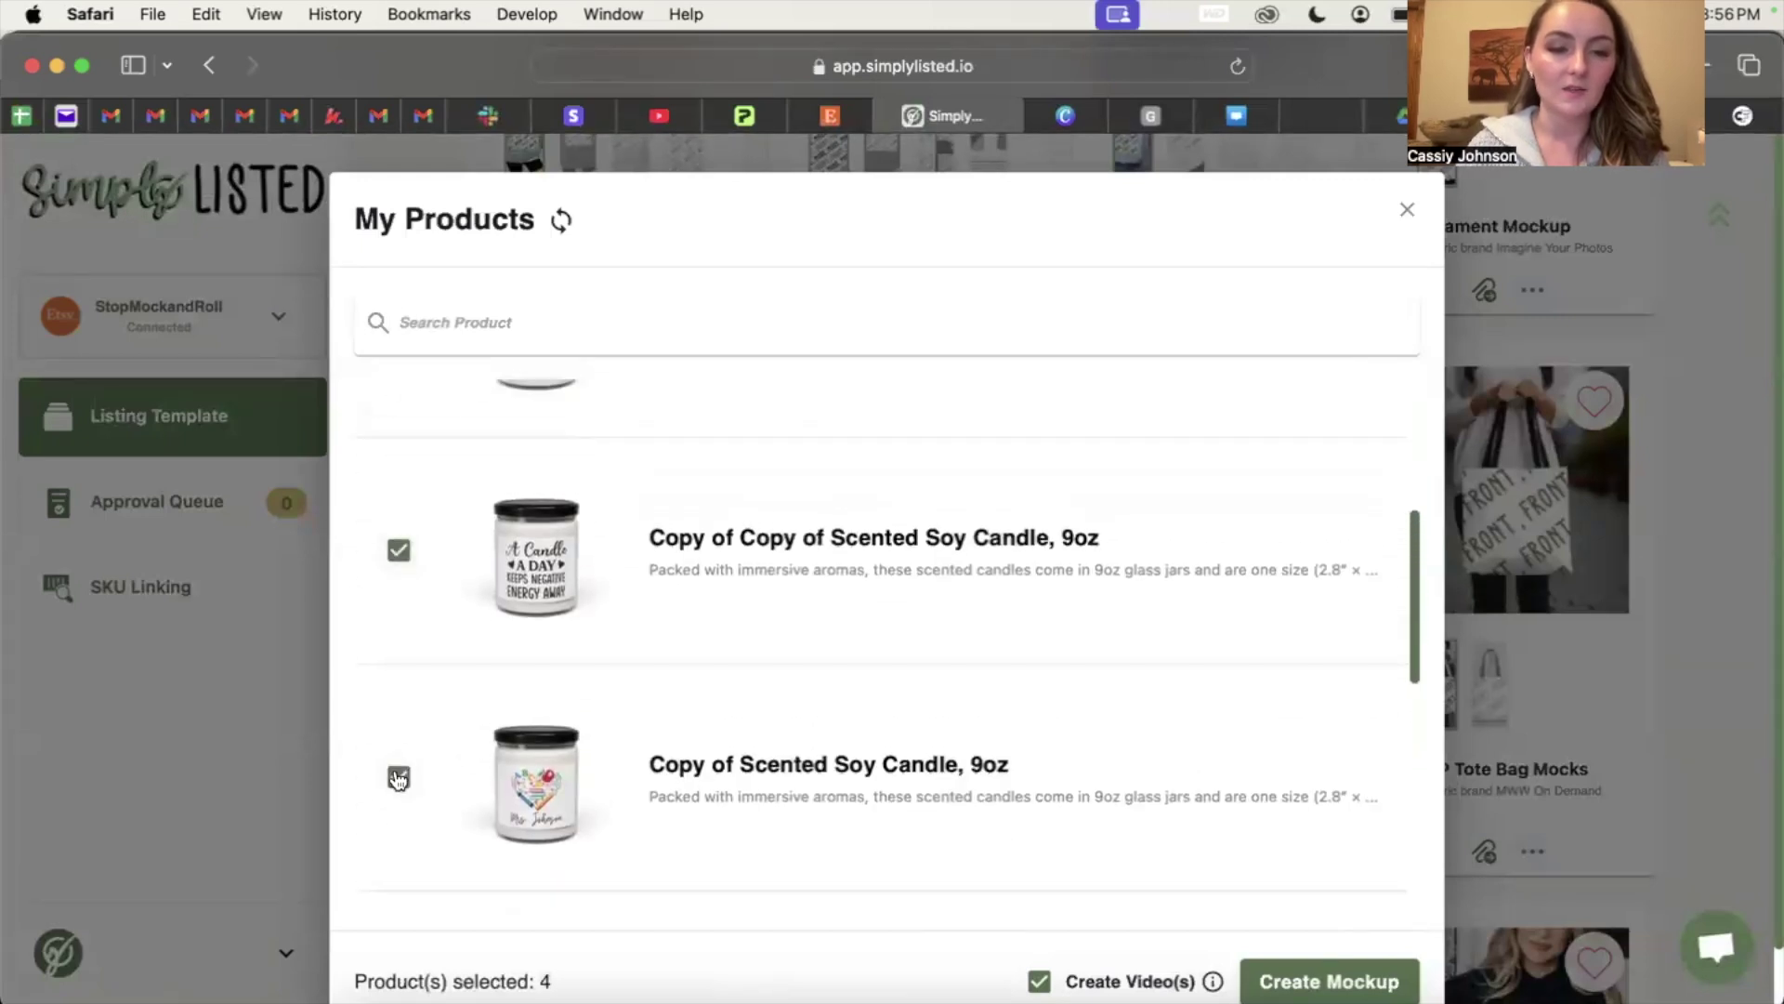
scroll(399, 765, down, 5)
click(399, 603)
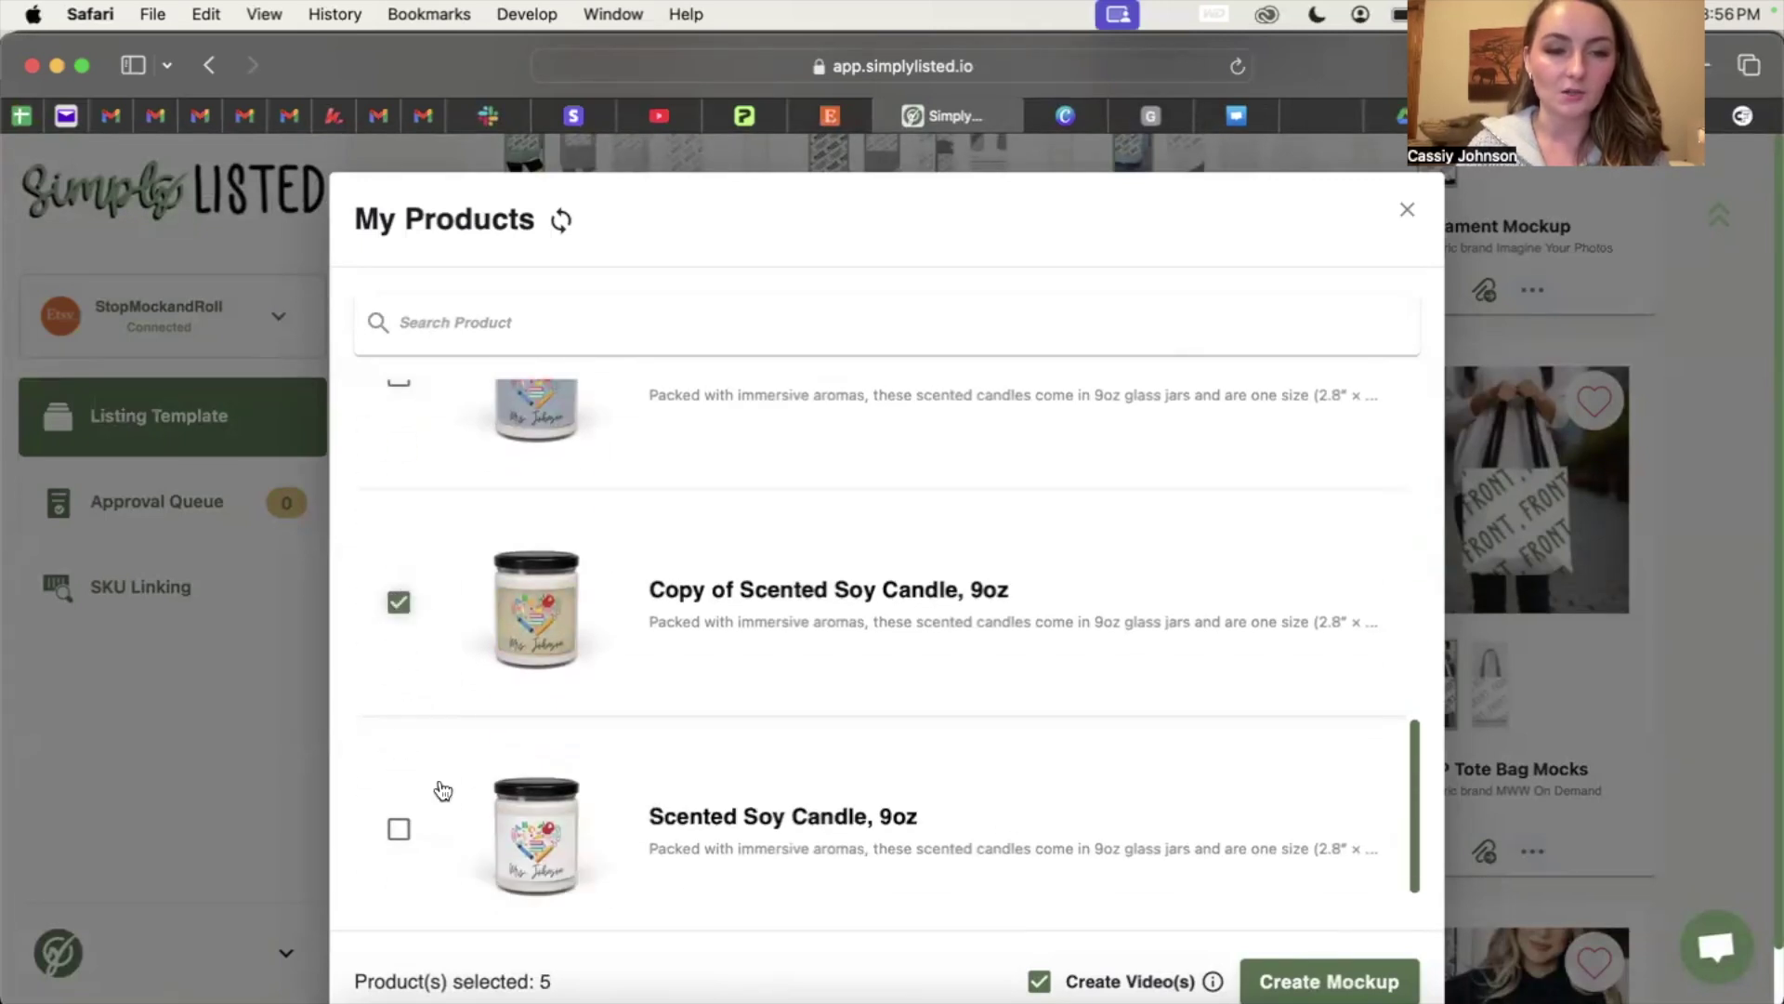
click(1327, 984)
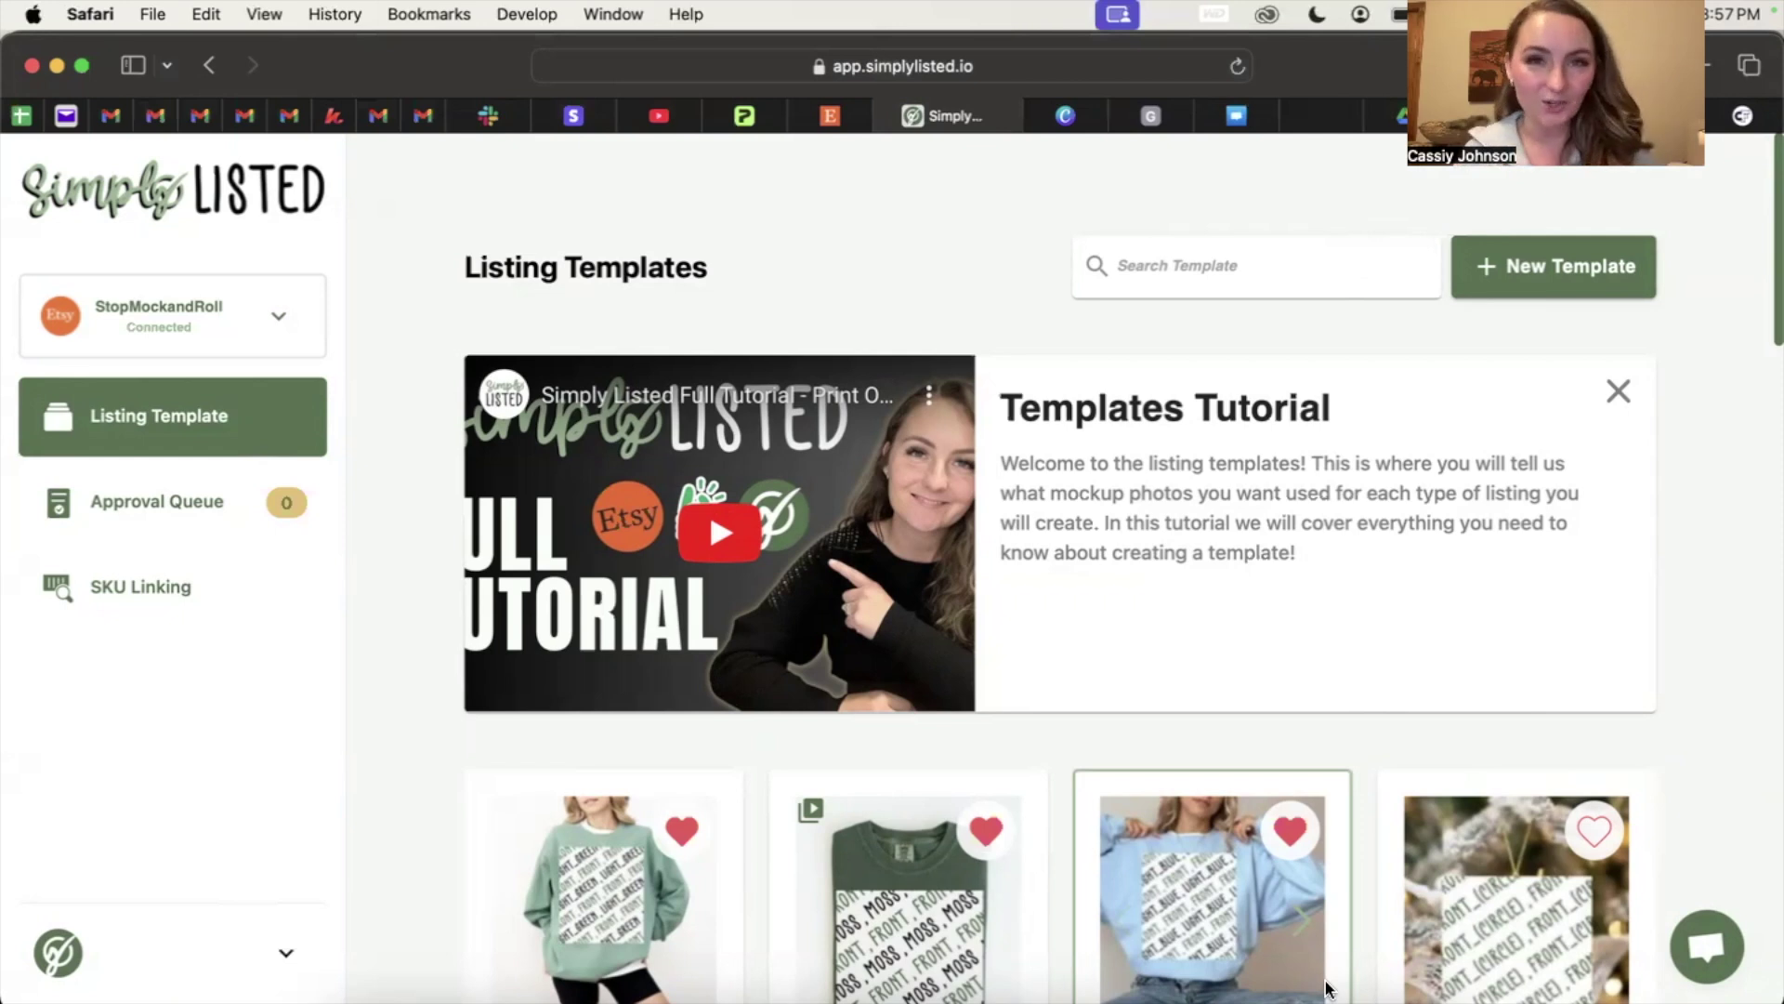
Step: Switch to Etsy, open the draft listing Scented Soy Candle, 9oz, and play its listing video
click(835, 106)
click(1402, 518)
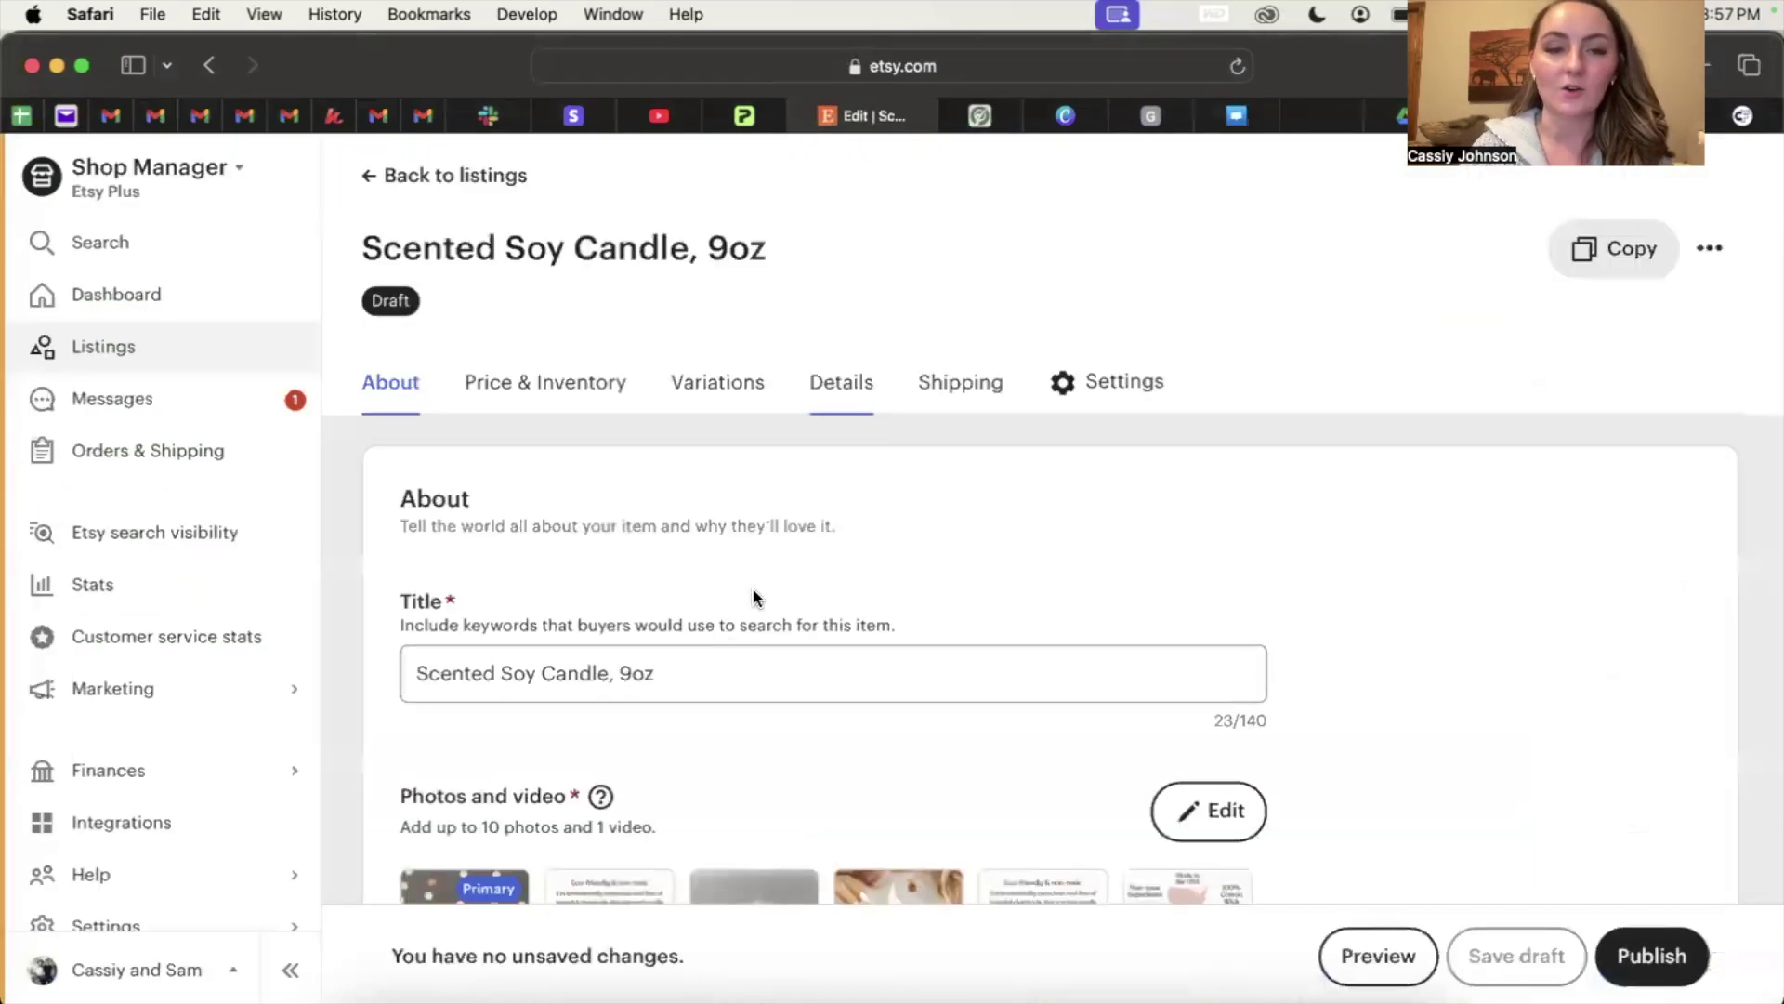
scroll(753, 596, down, 5)
click(613, 455)
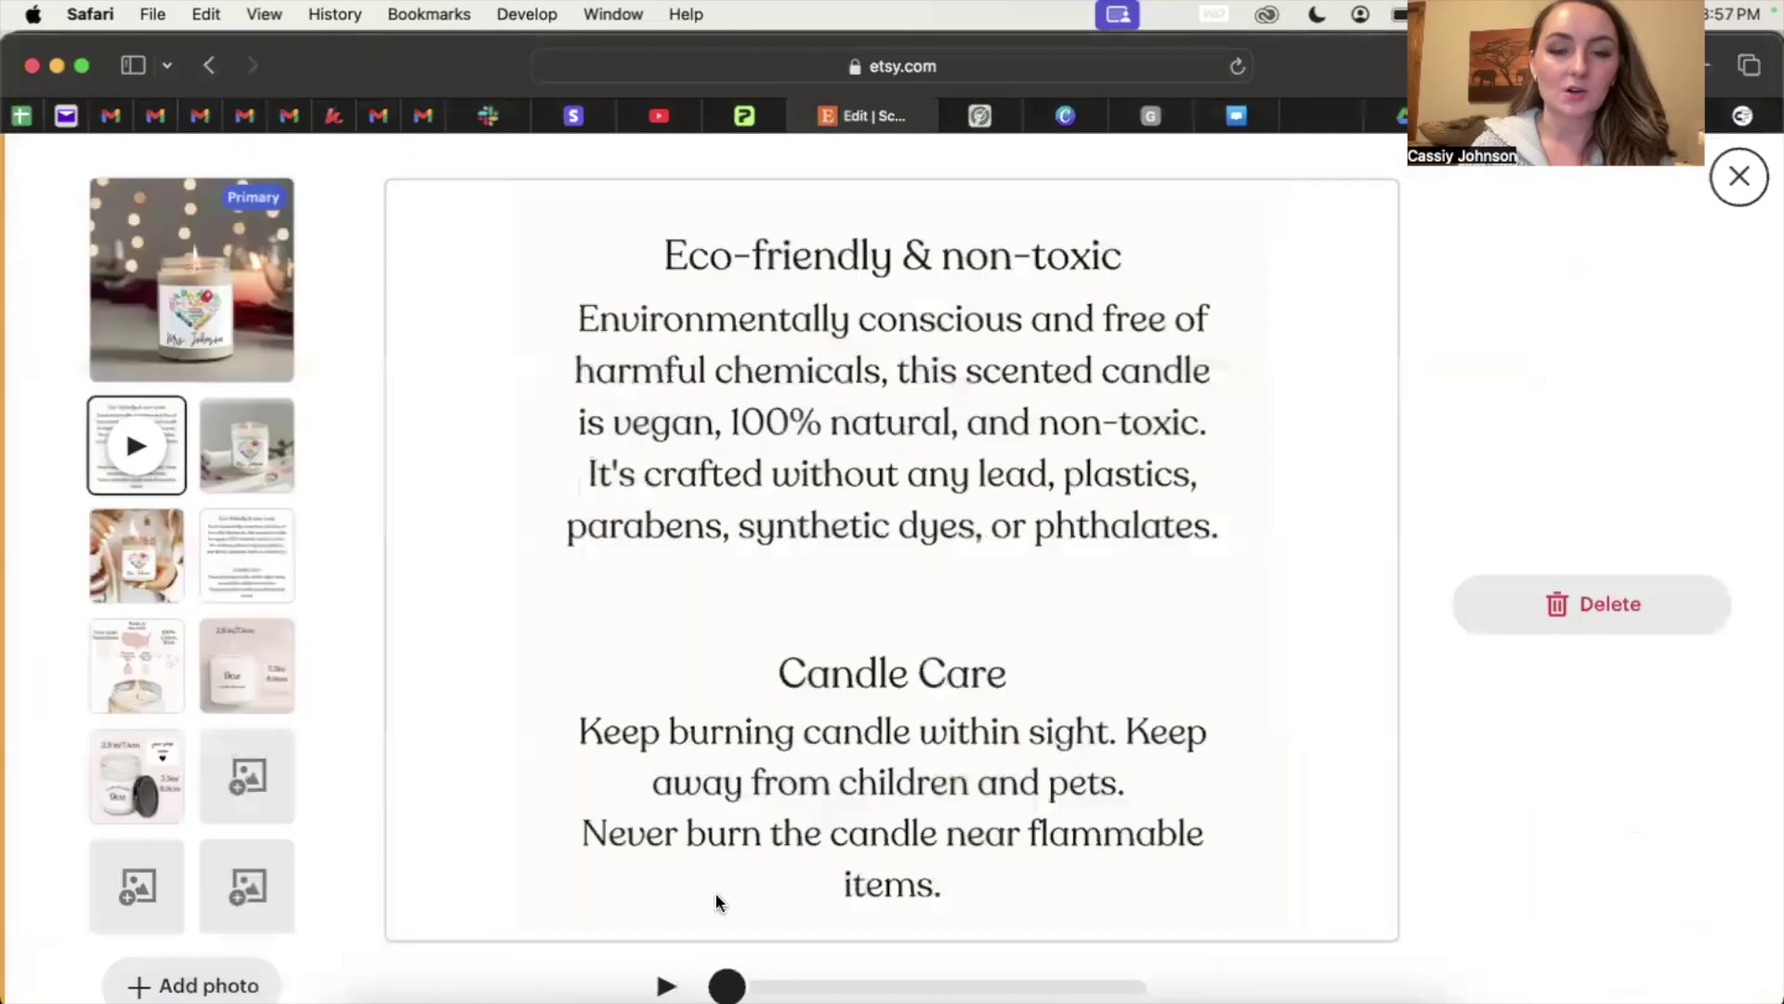
click(666, 986)
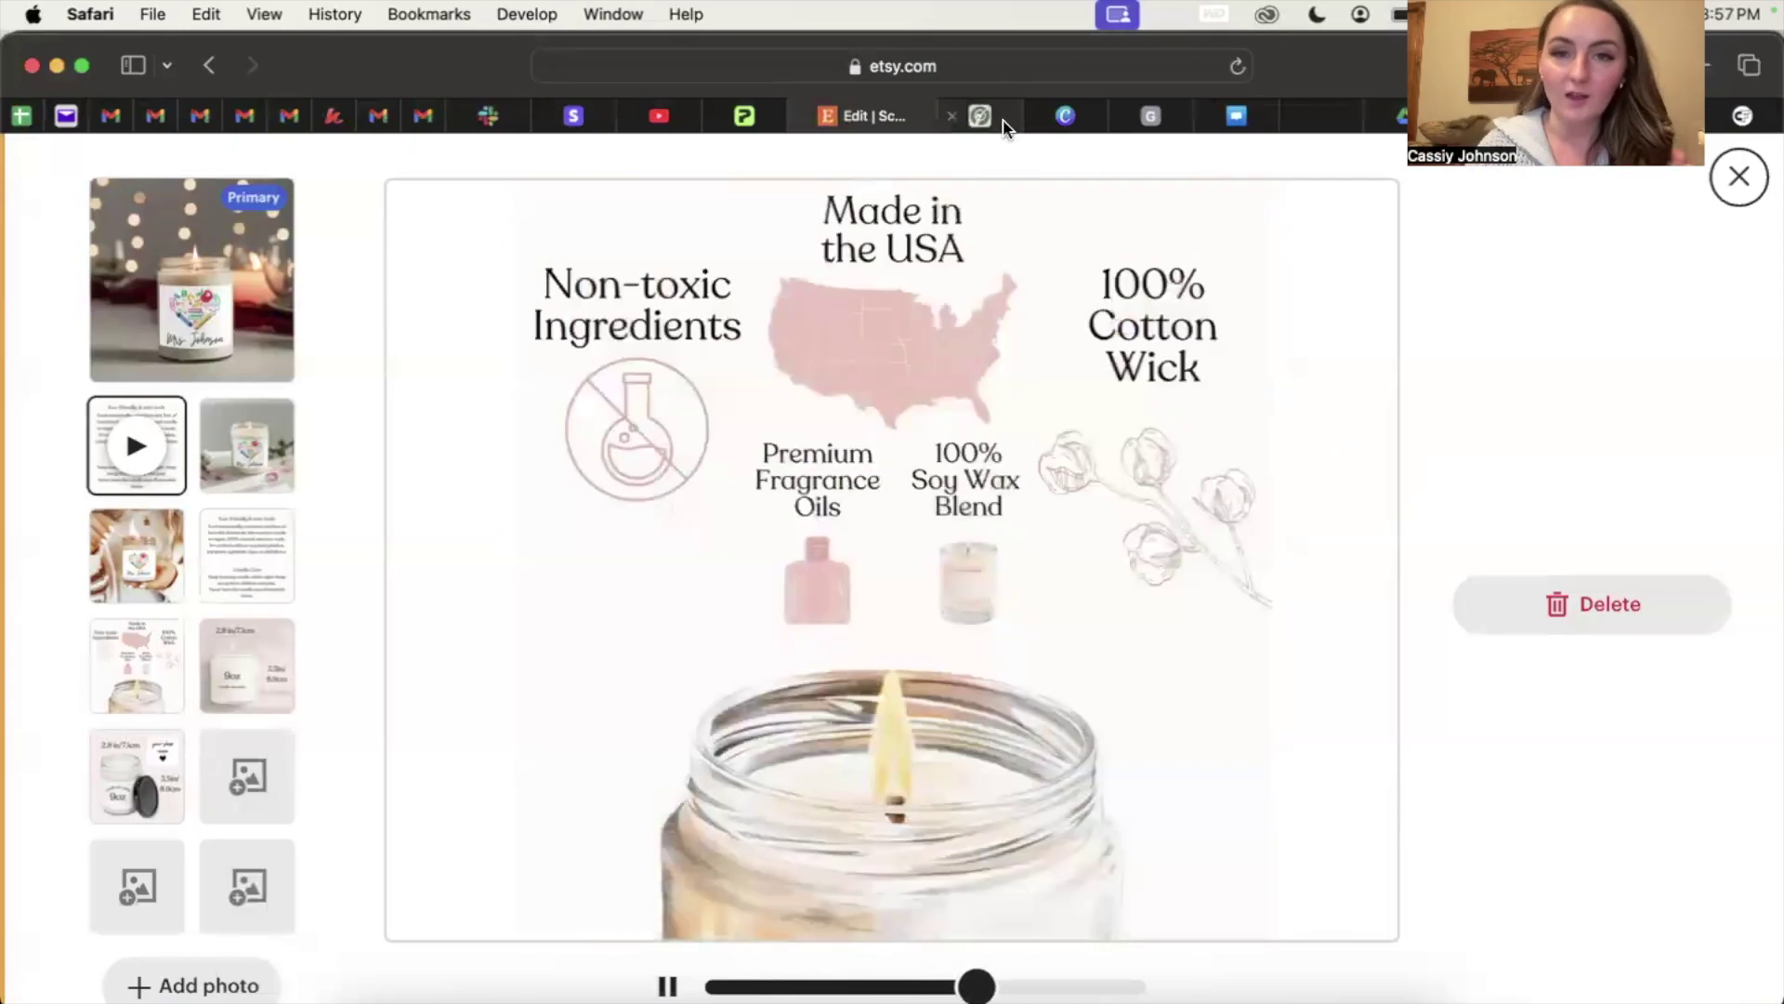
Step: Switch to Simply Listed and check the 1566 Sweatshirt template's options for uploading a video
click(1004, 128)
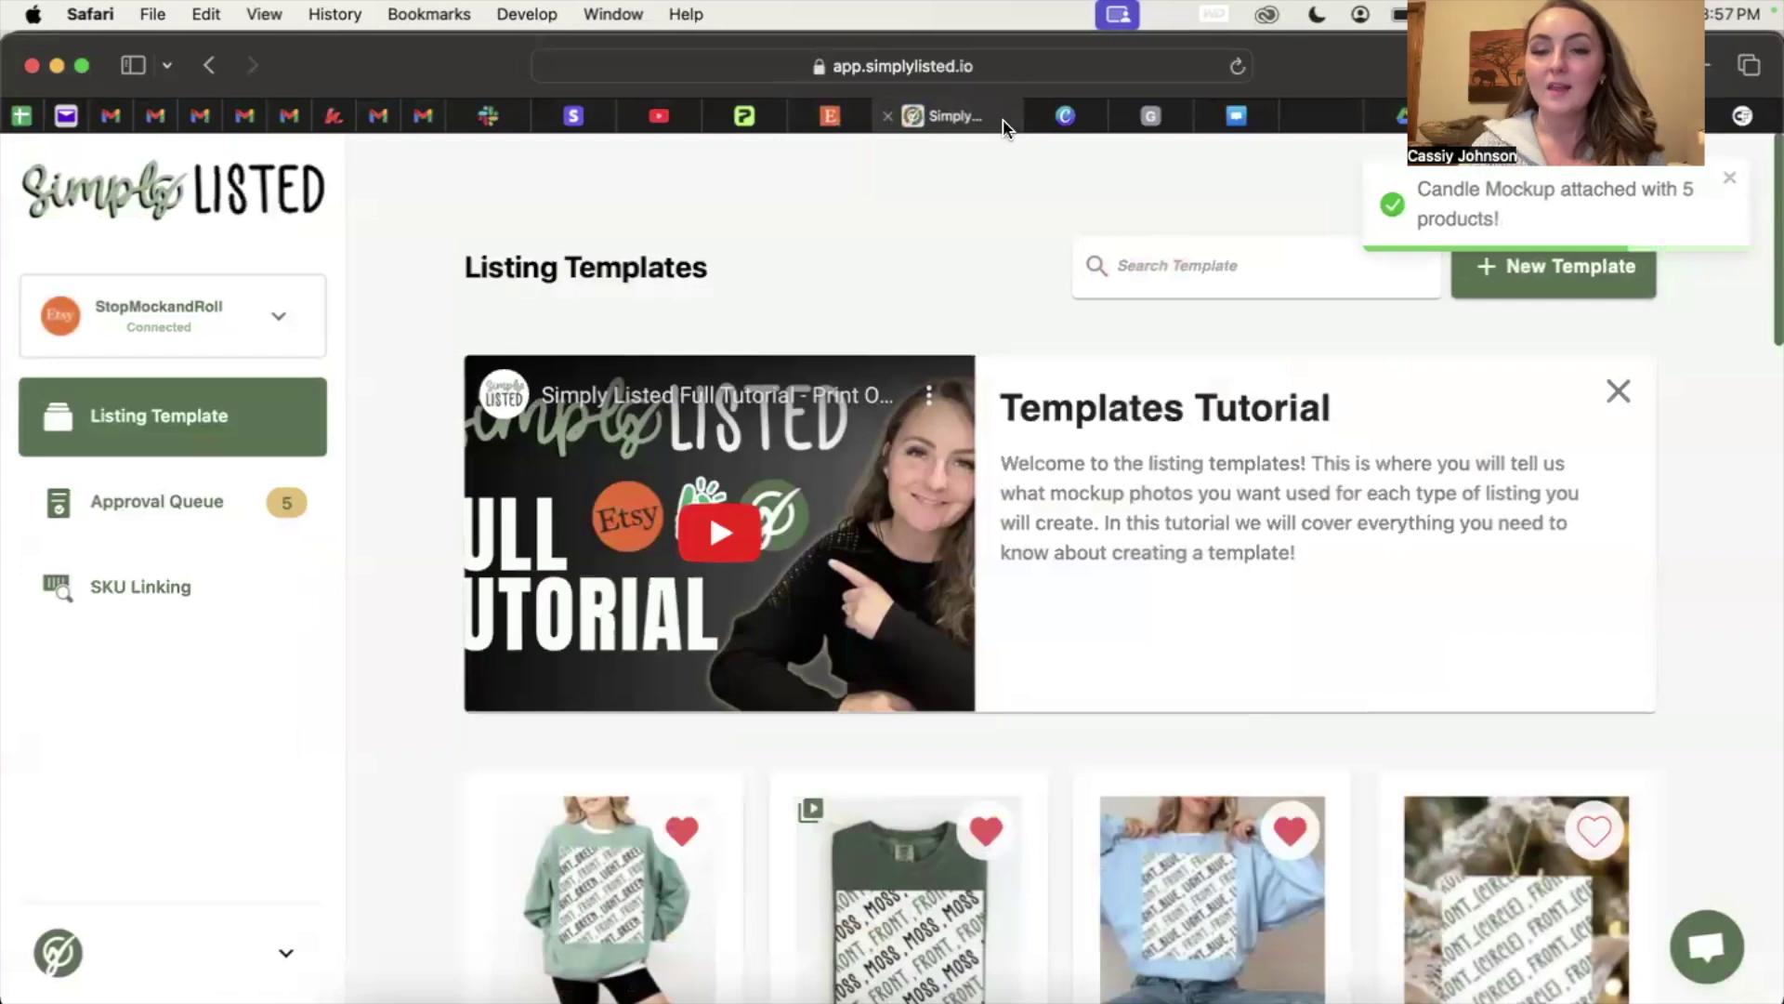
scroll(977, 426, down, 6)
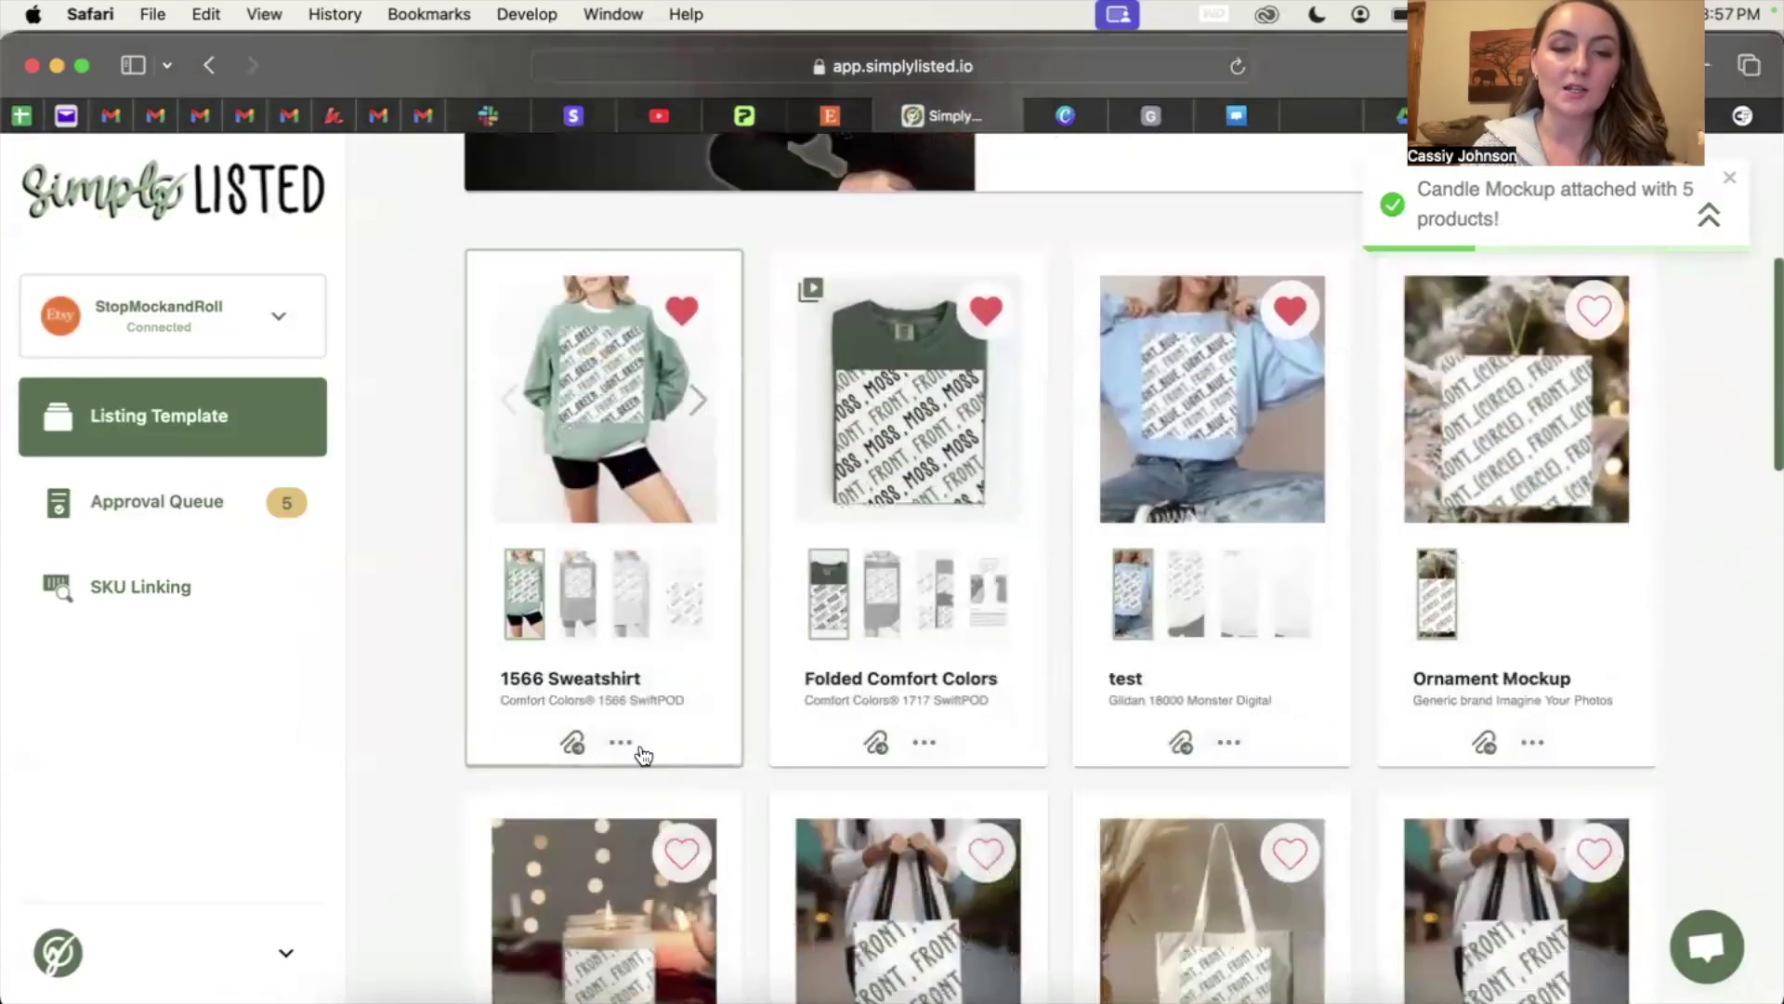
click(622, 743)
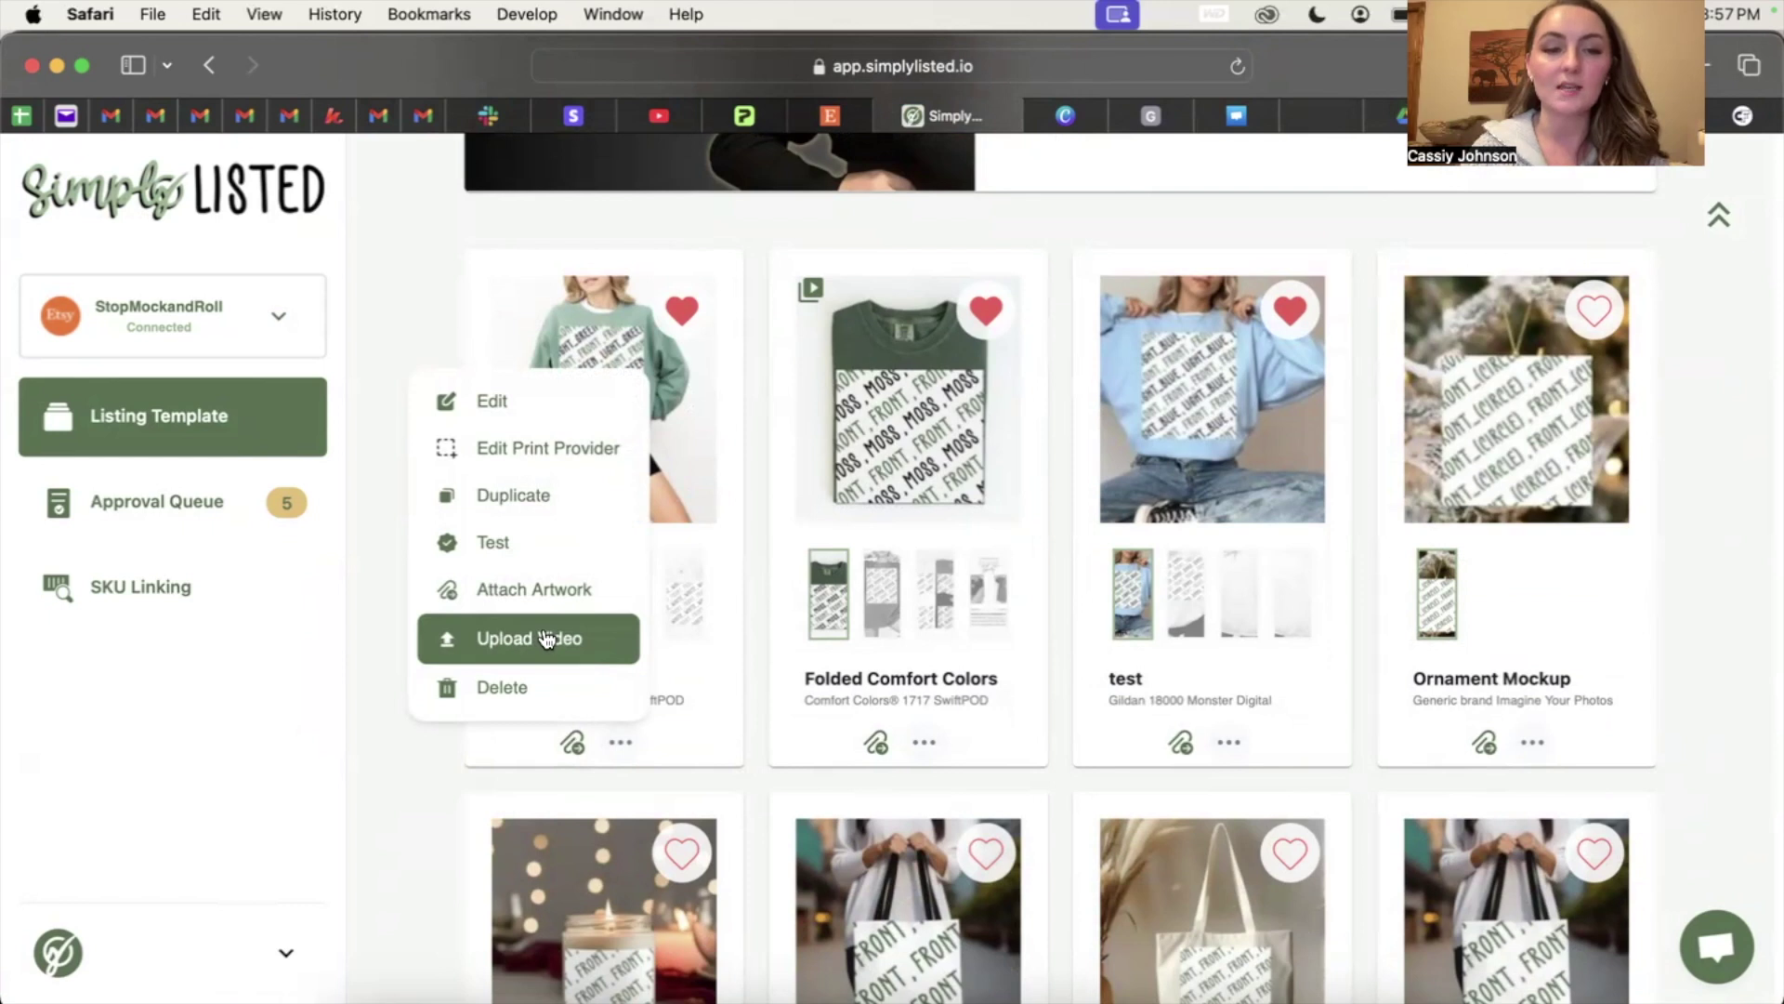
click(378, 665)
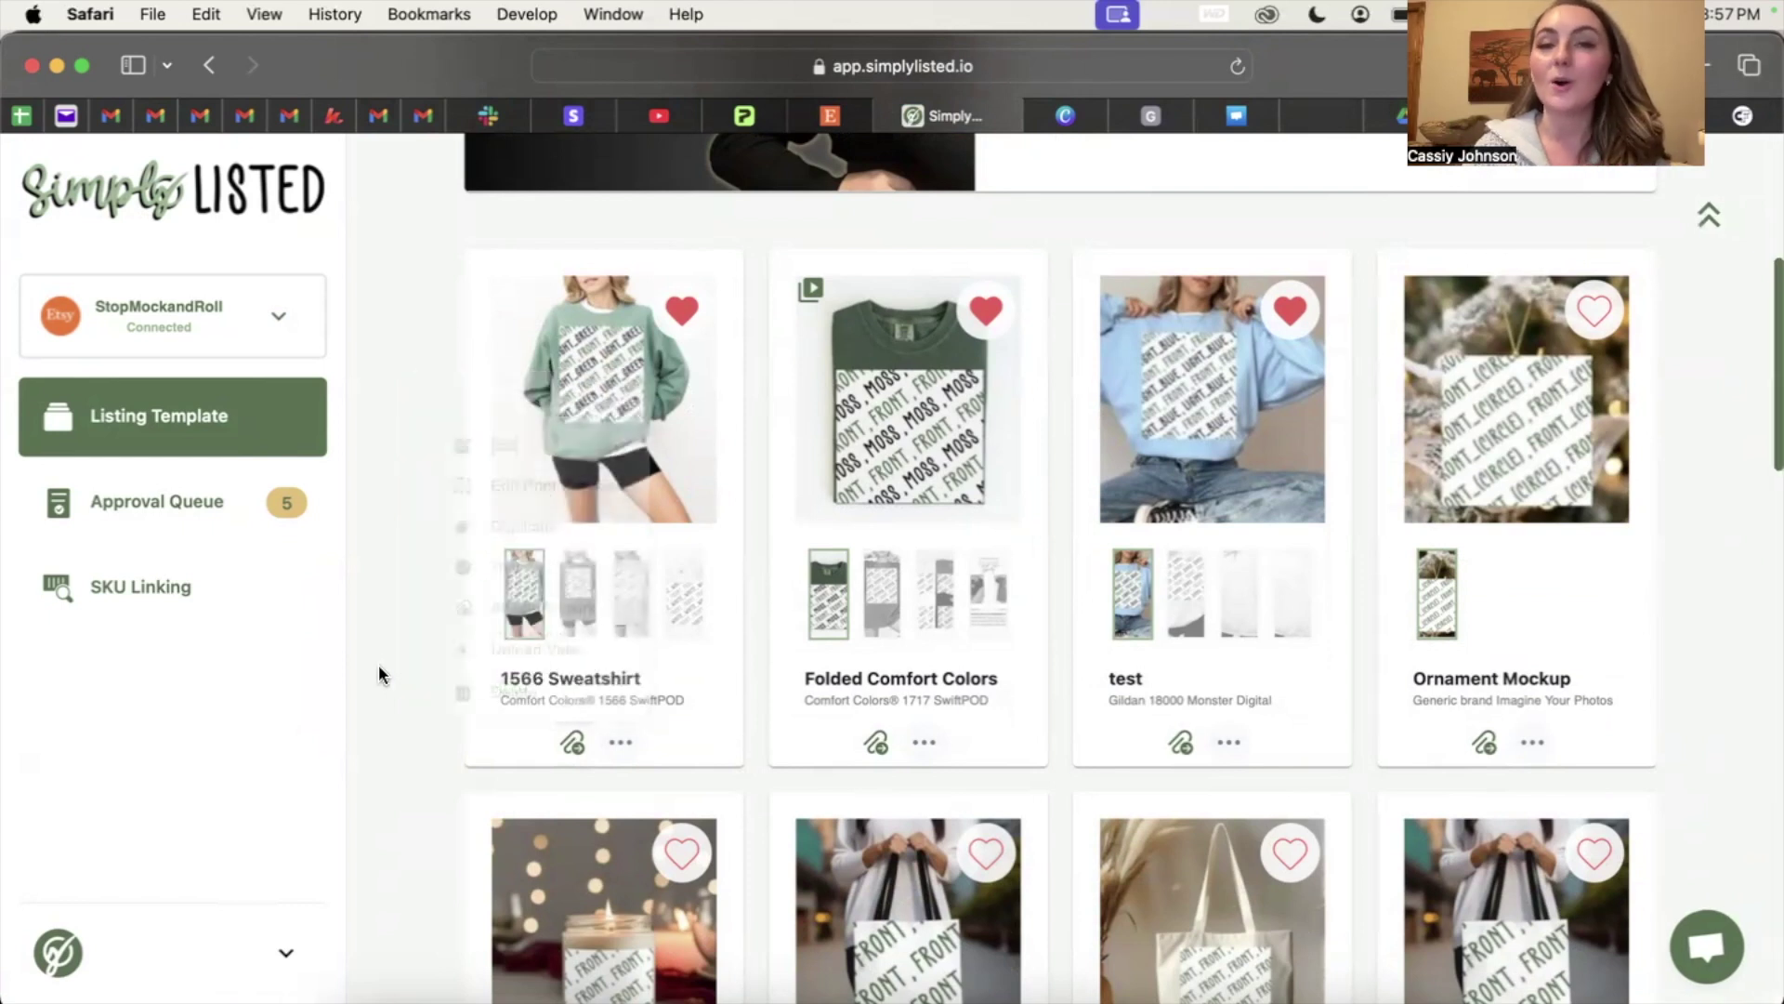
Step: Open the Approval Queue and step through all images of the A Candle a Day mockup up to the video placeholder
click(234, 504)
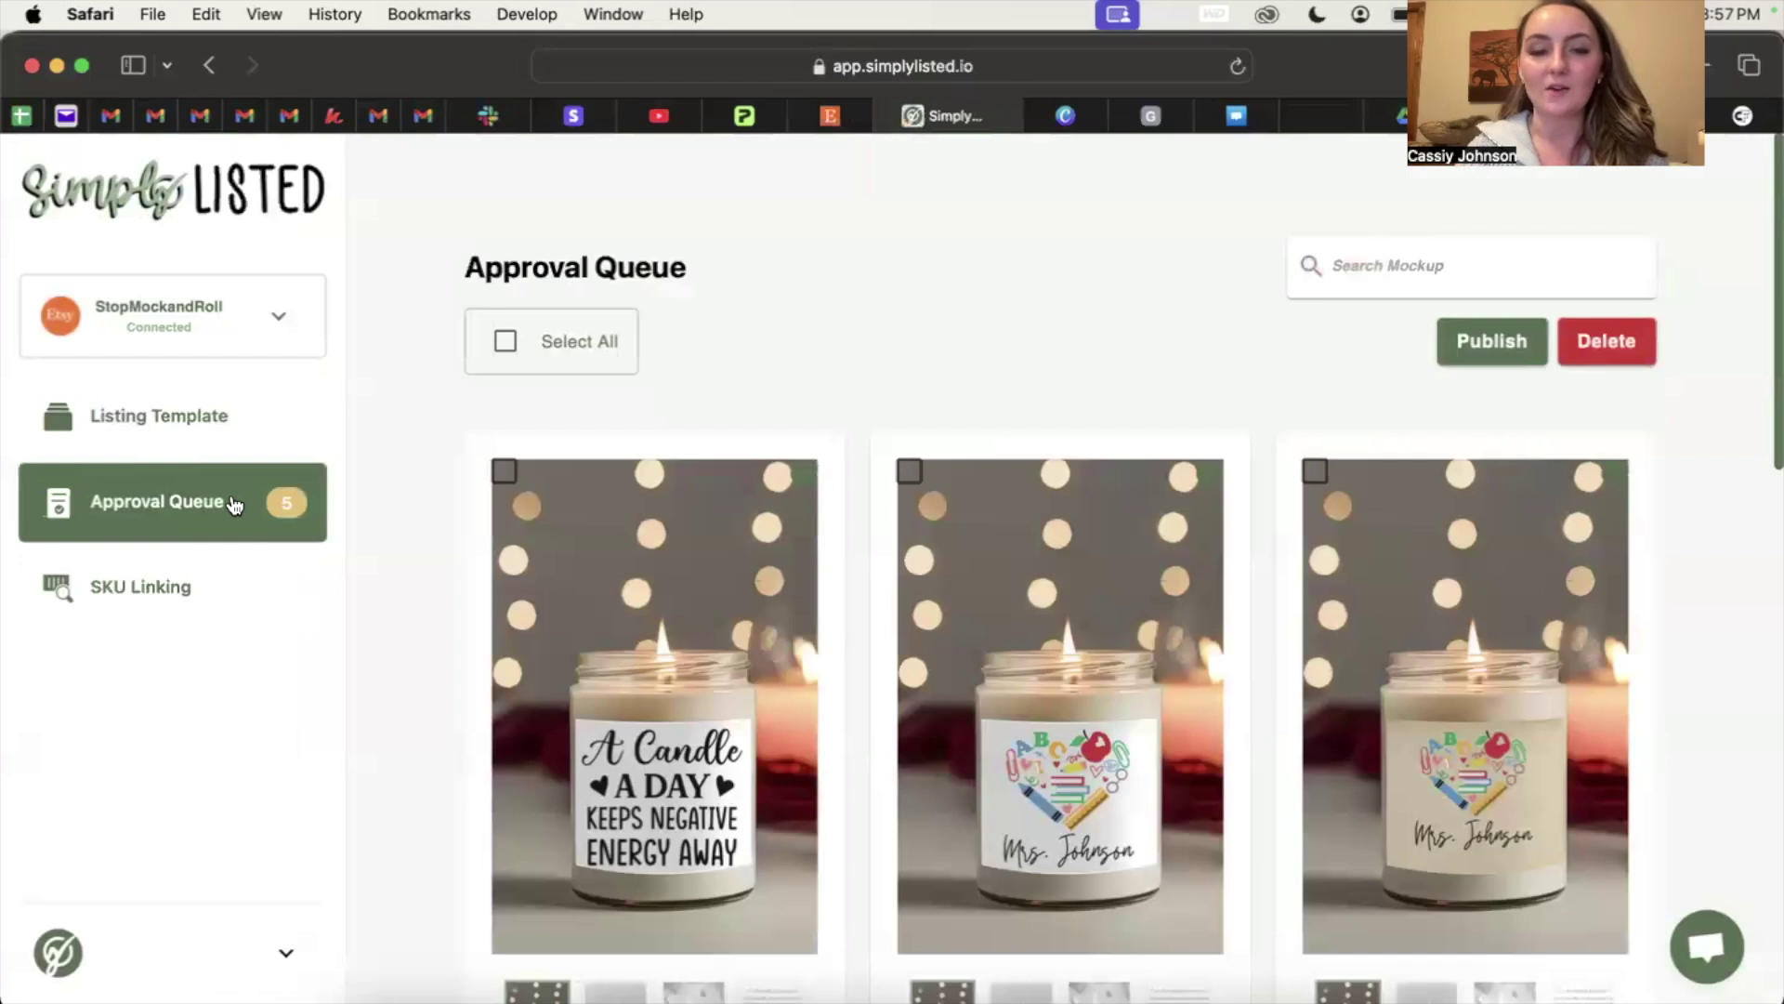
scroll(312, 571, down, 3)
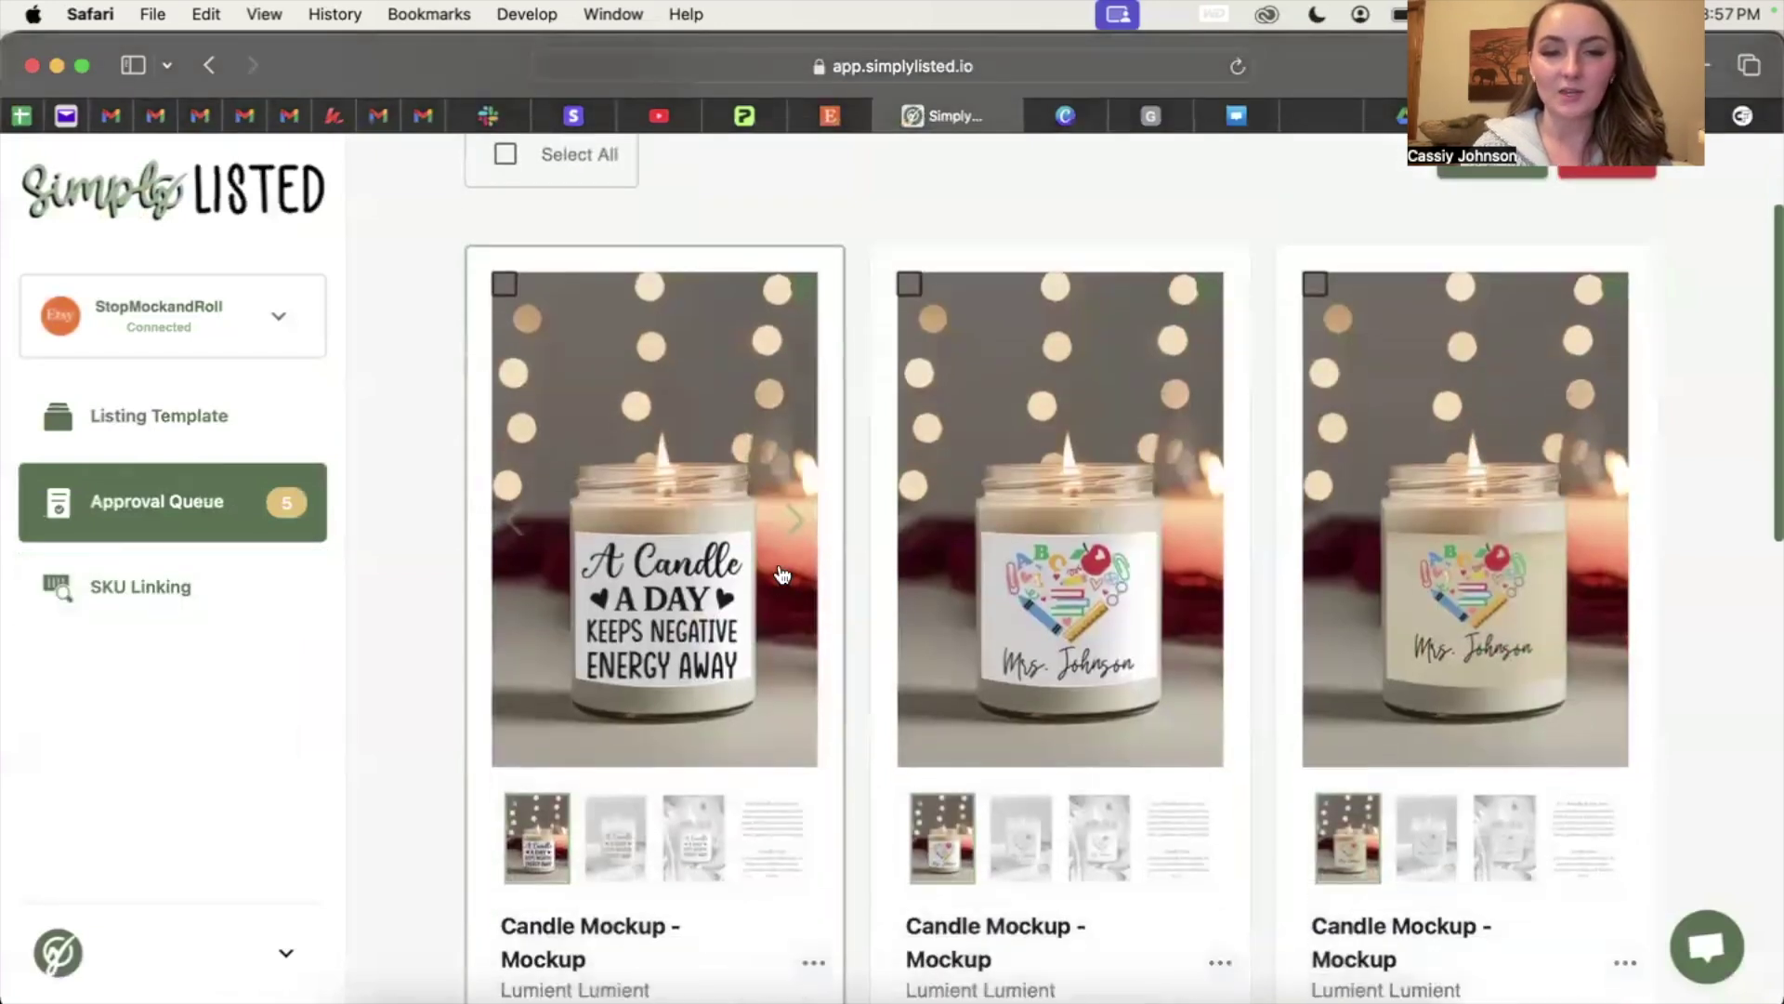
scroll(781, 574, down, 2)
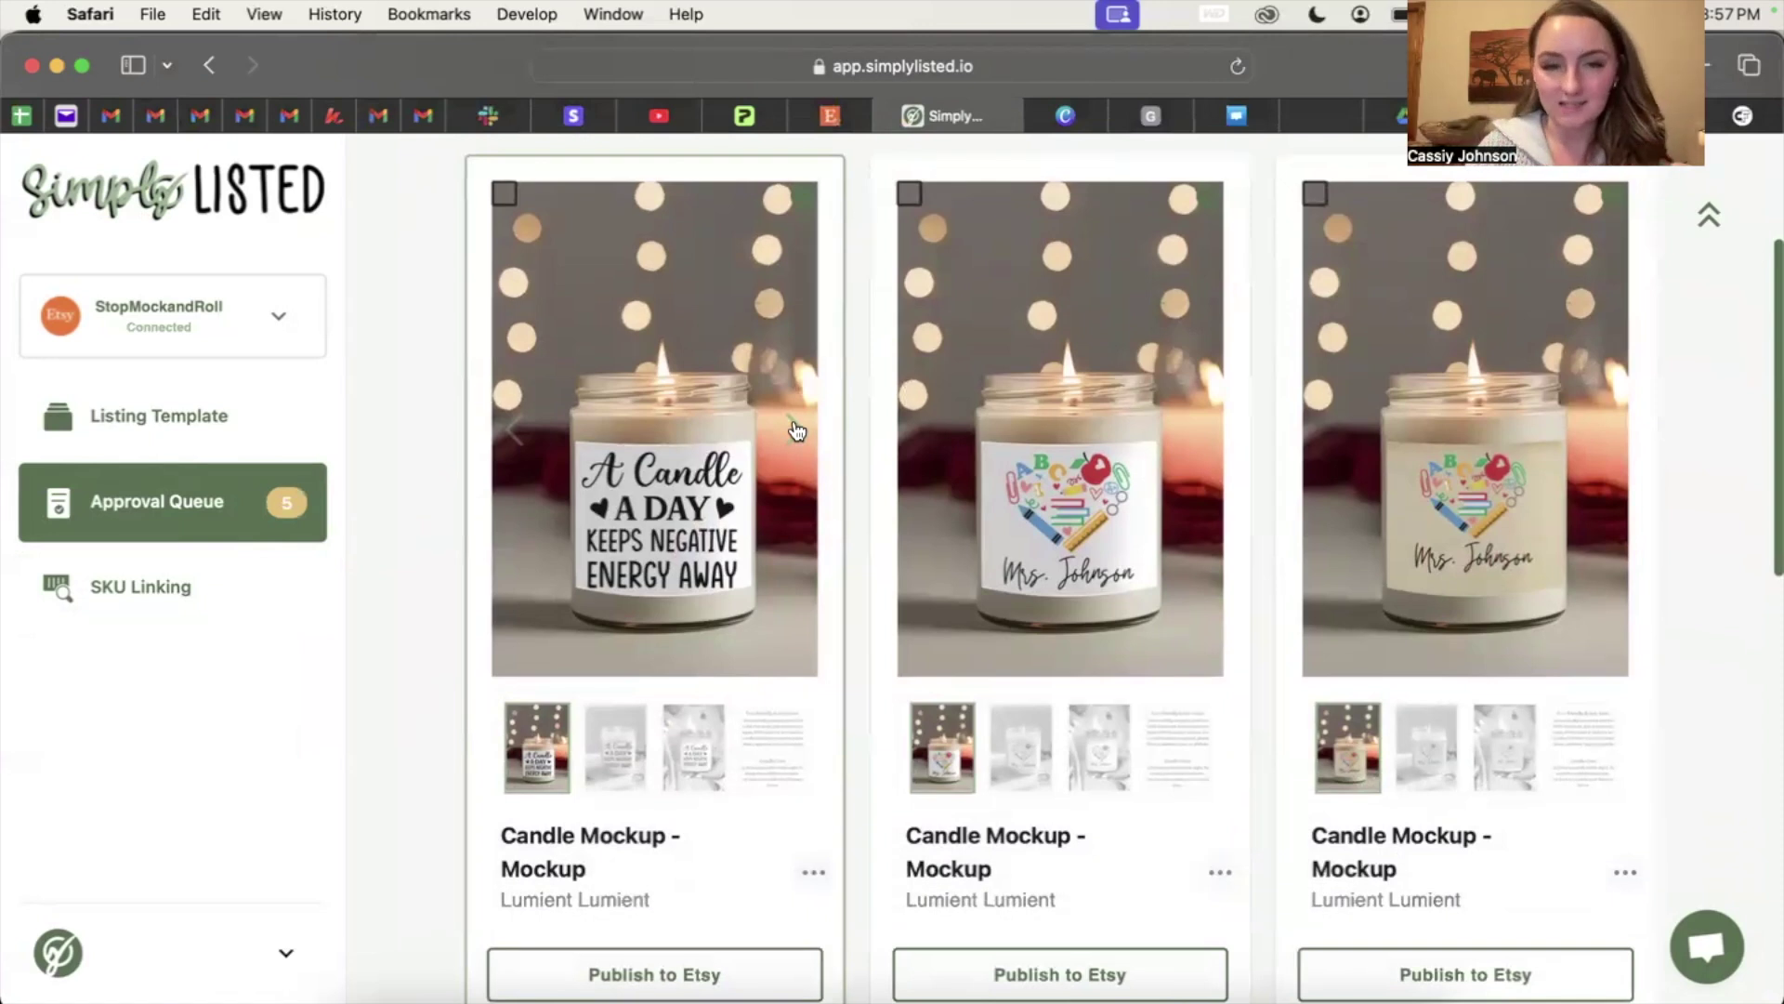
click(797, 430)
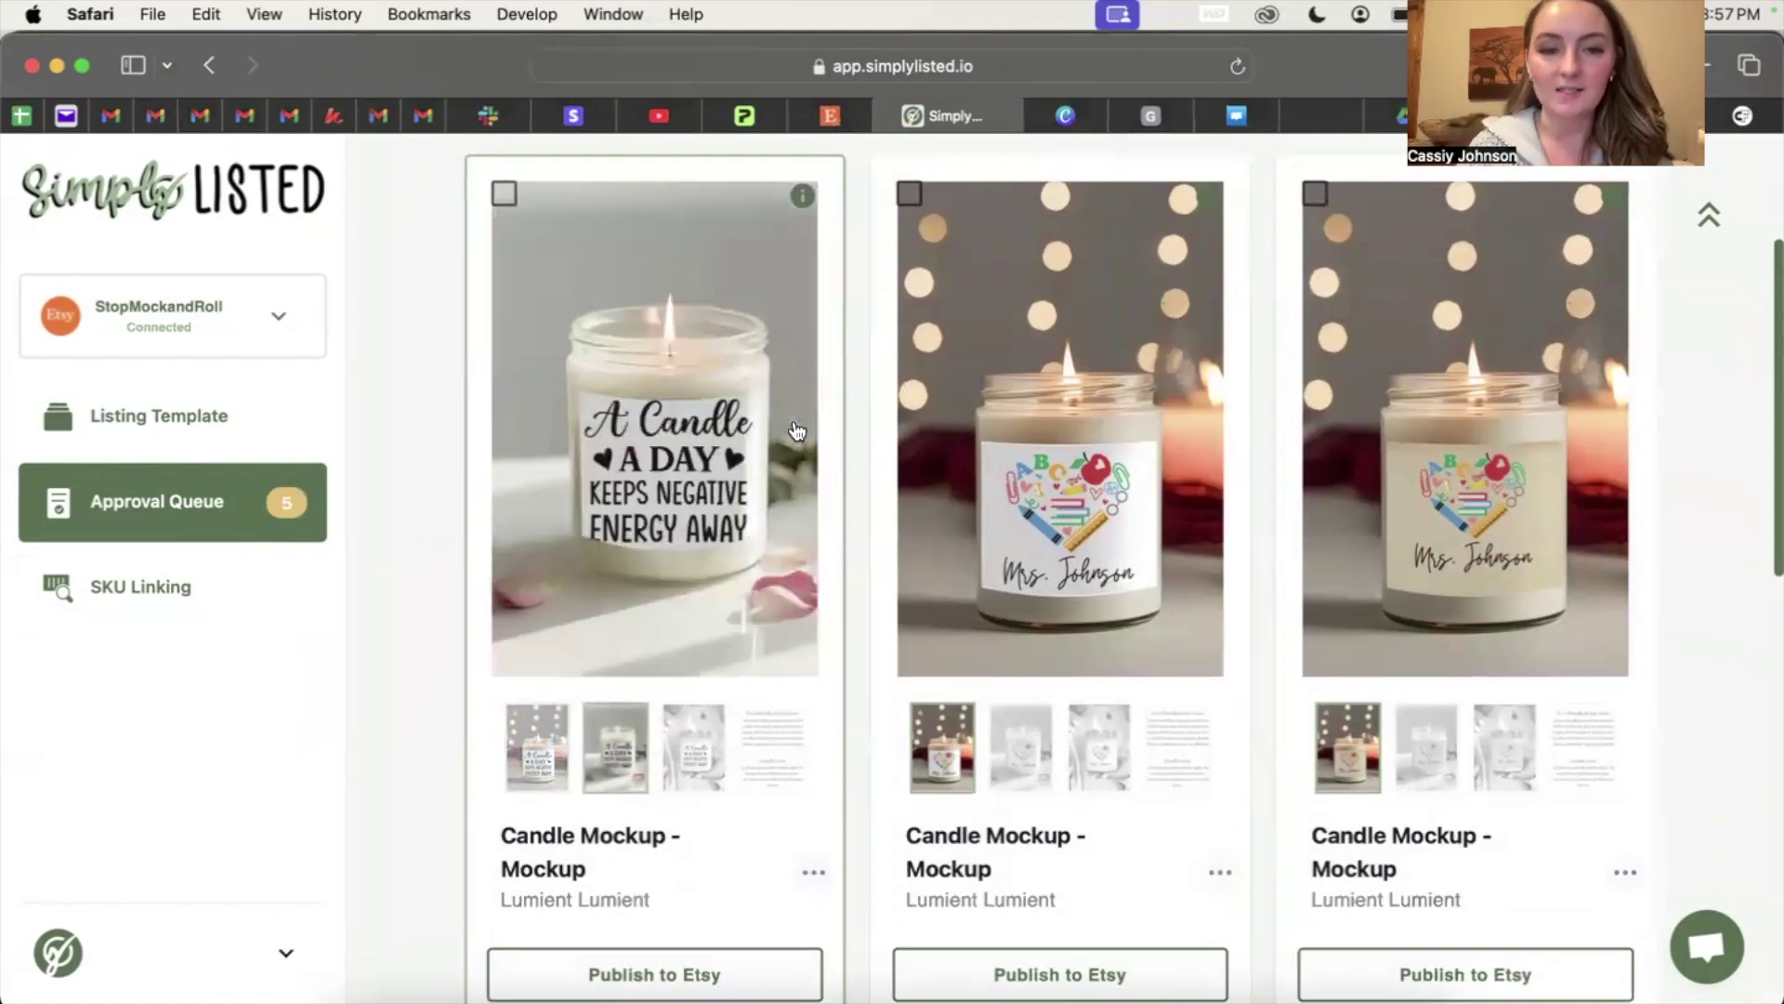
click(796, 431)
click(796, 430)
click(796, 430)
click(796, 430)
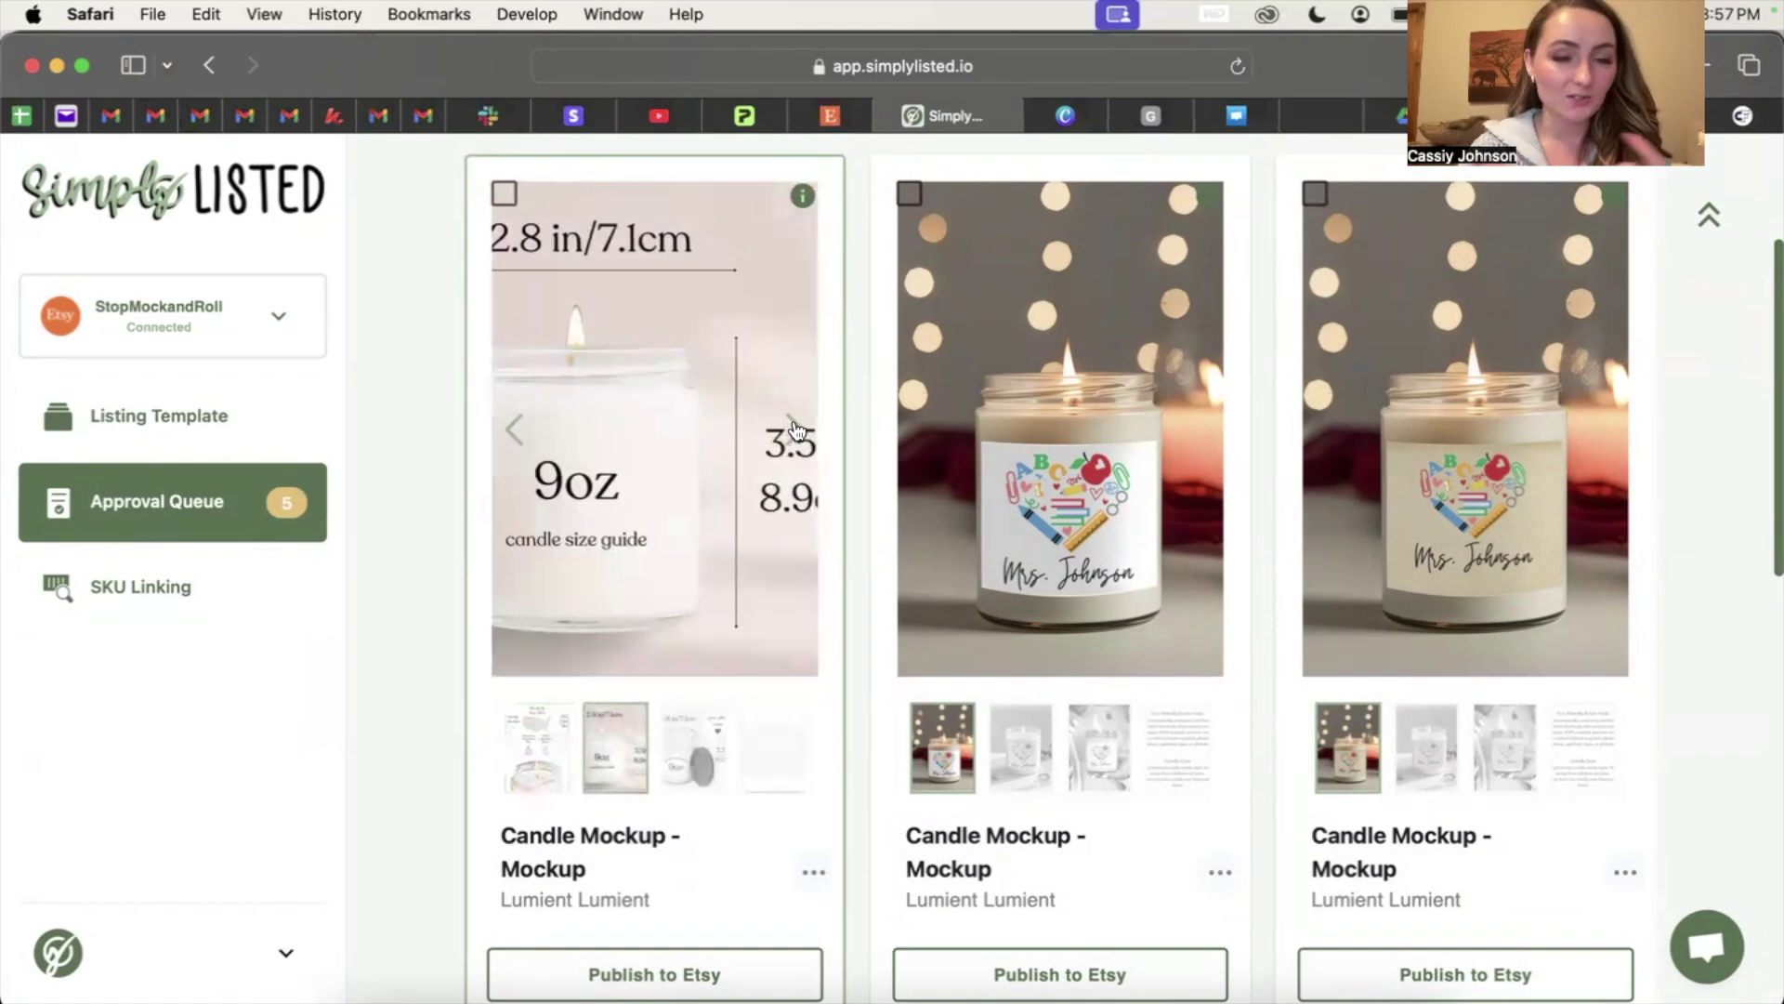
click(797, 430)
click(796, 430)
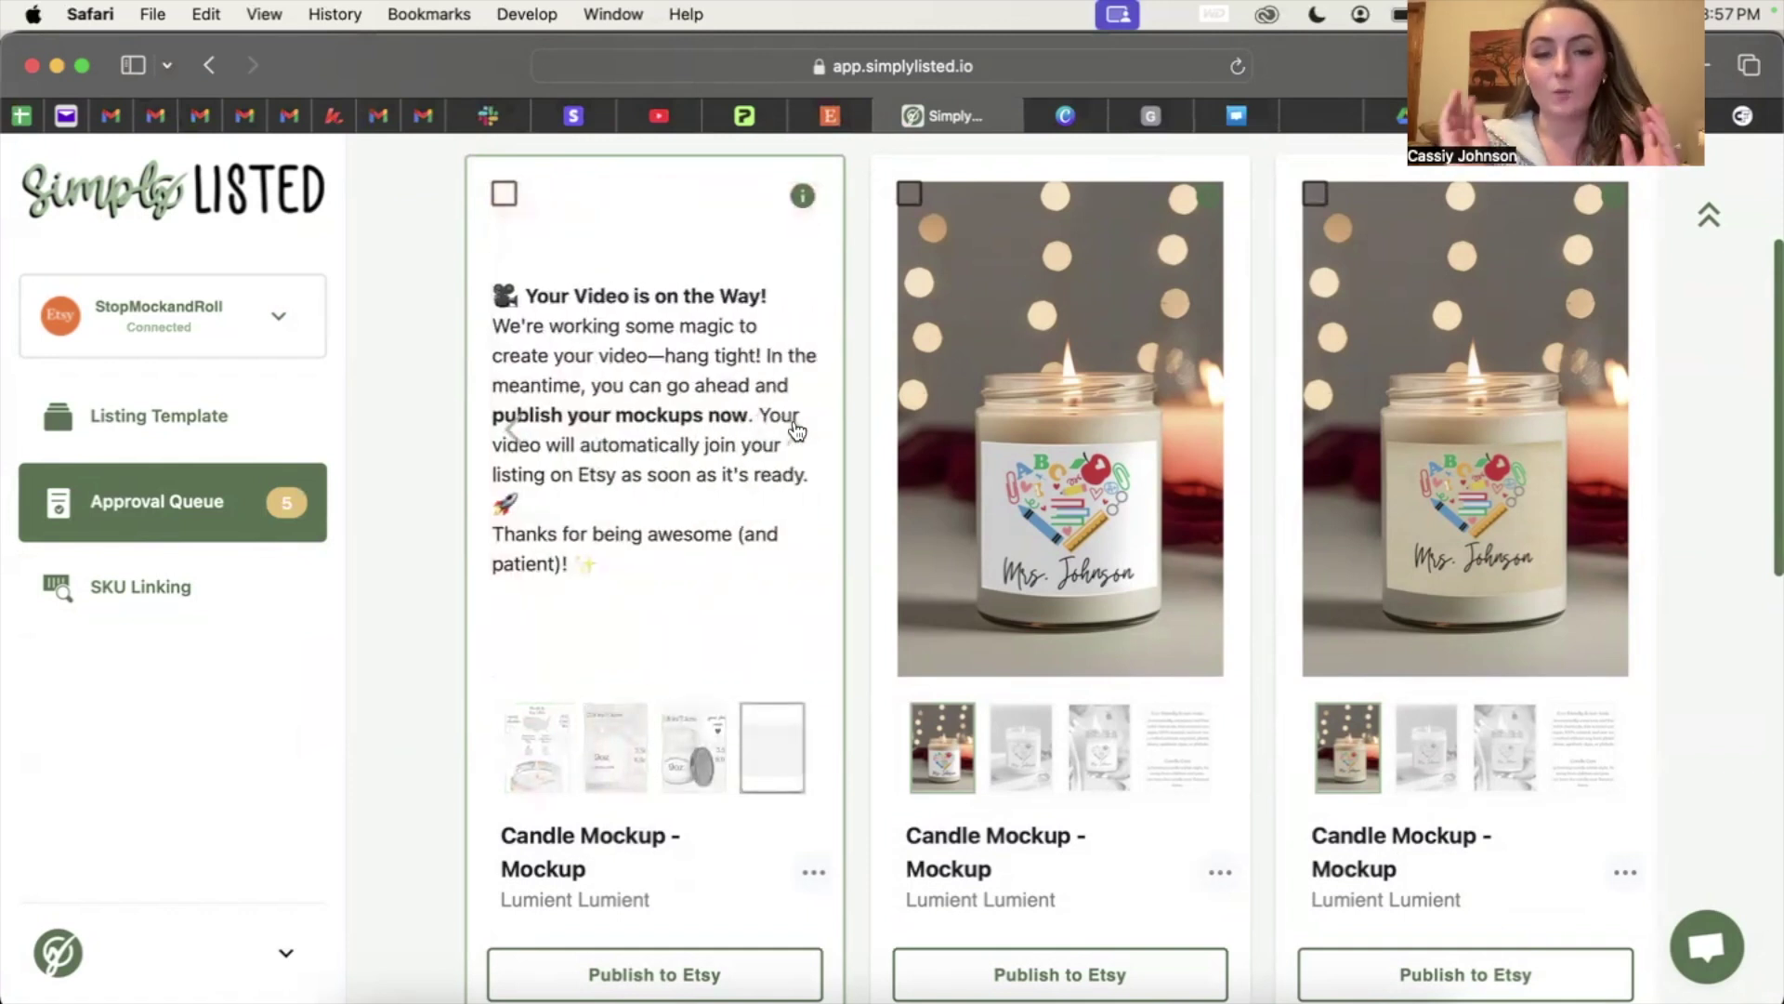
Step: Go back through the A Candle a Day mockup images to the first one
click(513, 432)
click(514, 432)
click(514, 432)
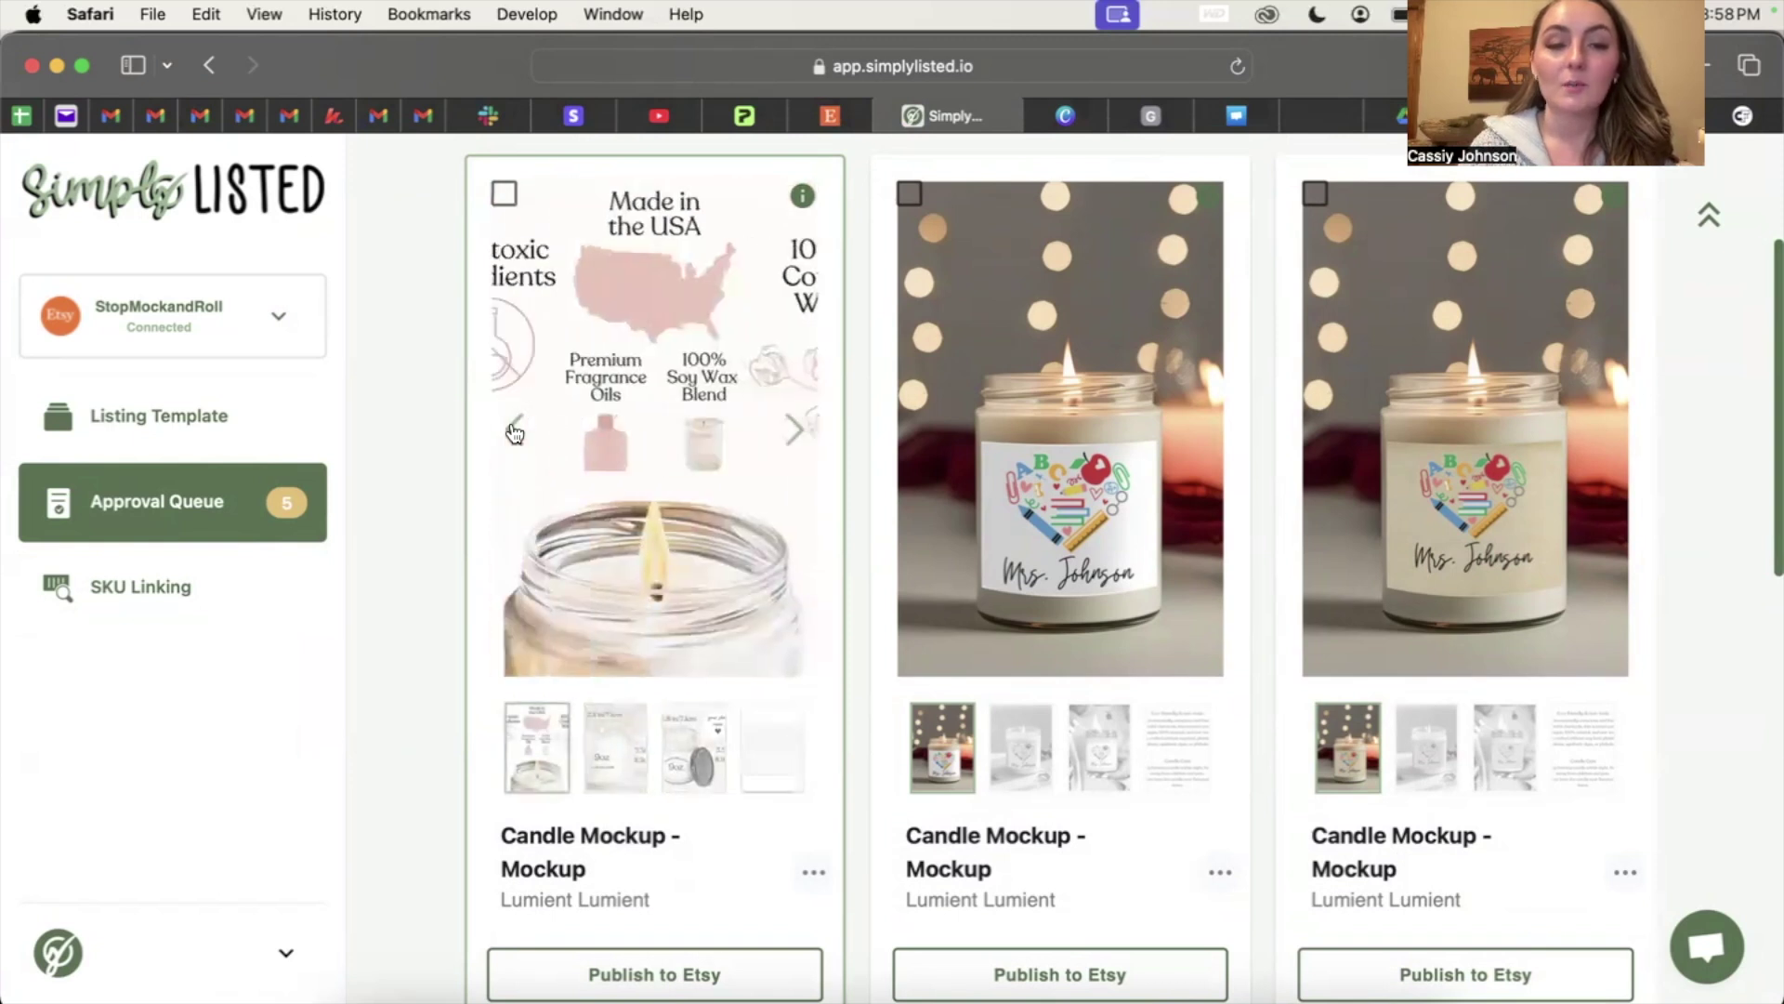
click(514, 432)
click(514, 432)
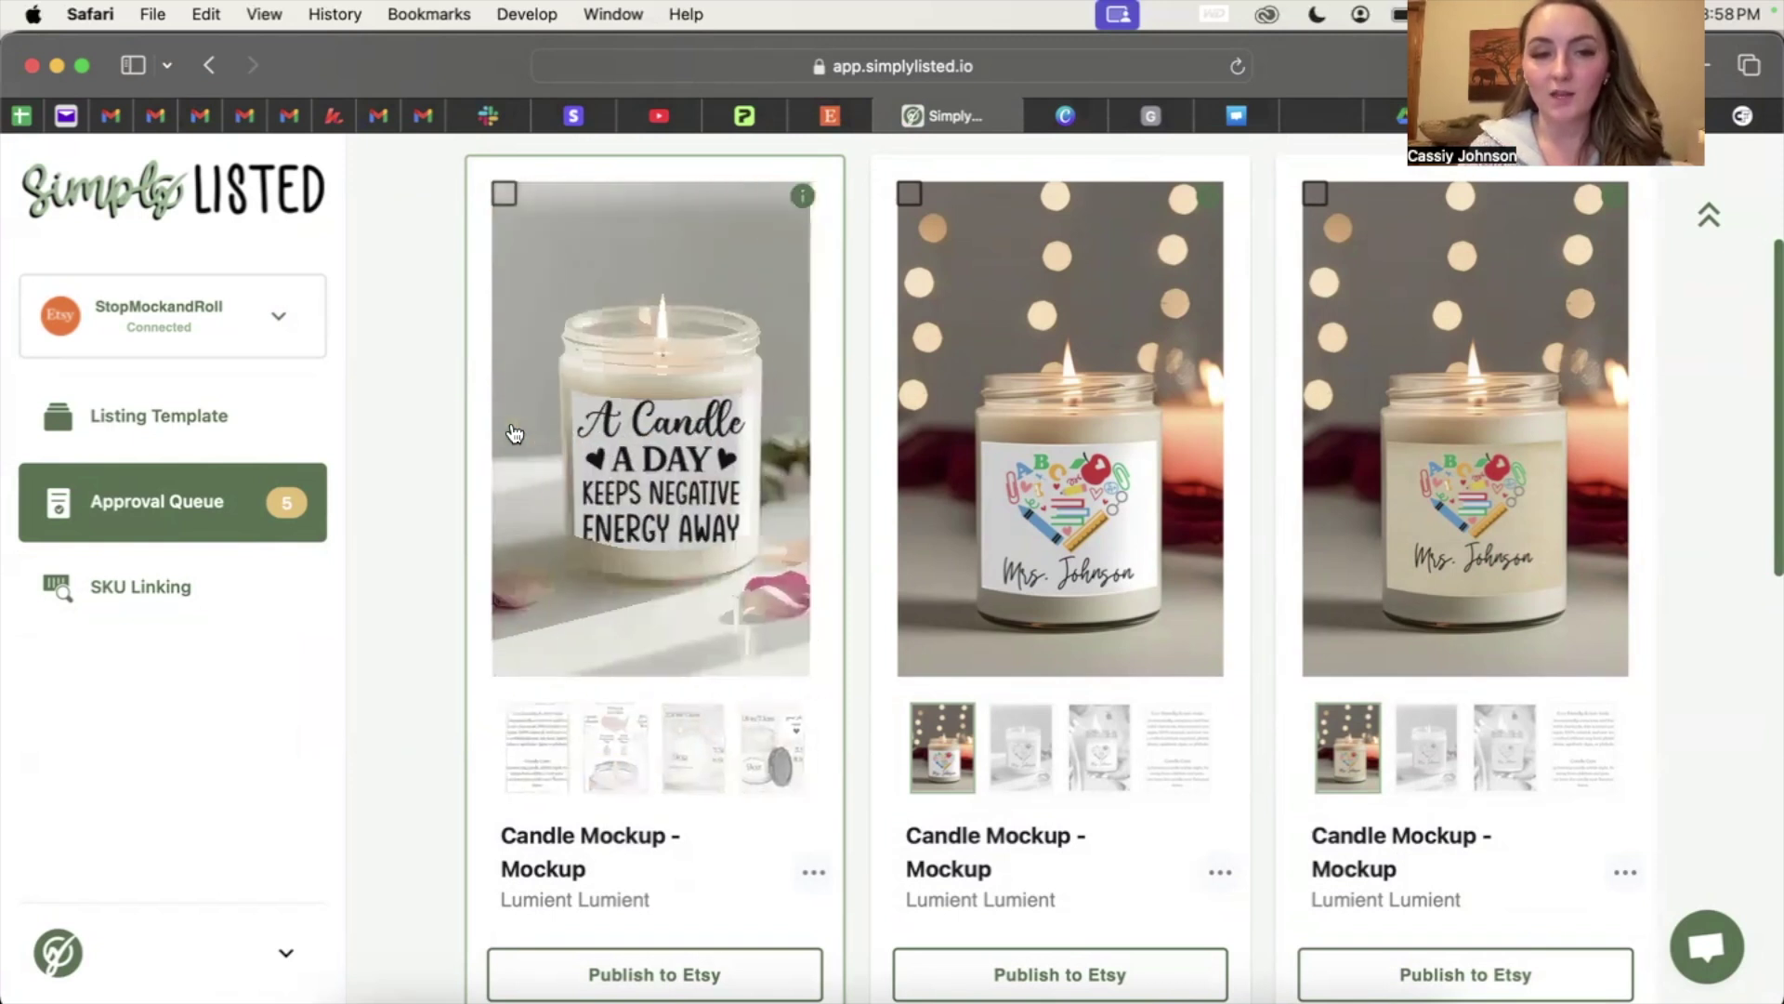
click(514, 433)
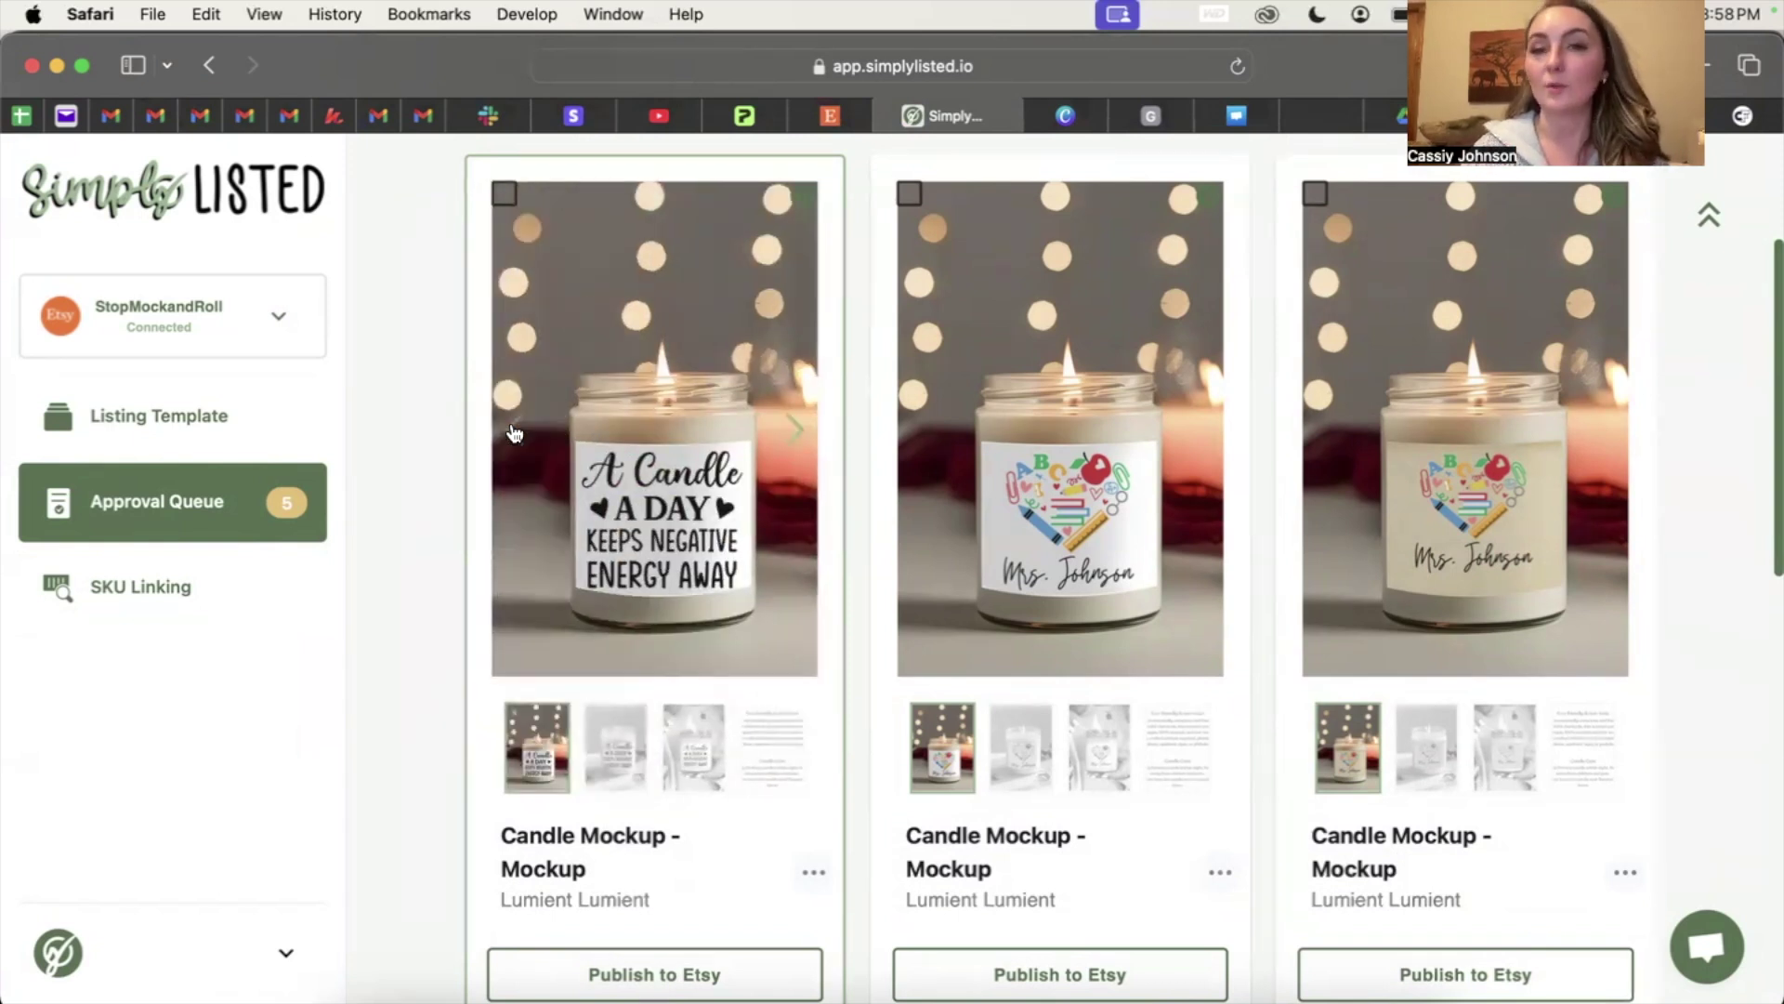
Step: Select all candle mockups in the Approval Queue and publish them to Etsy
scroll(514, 433, up, 3)
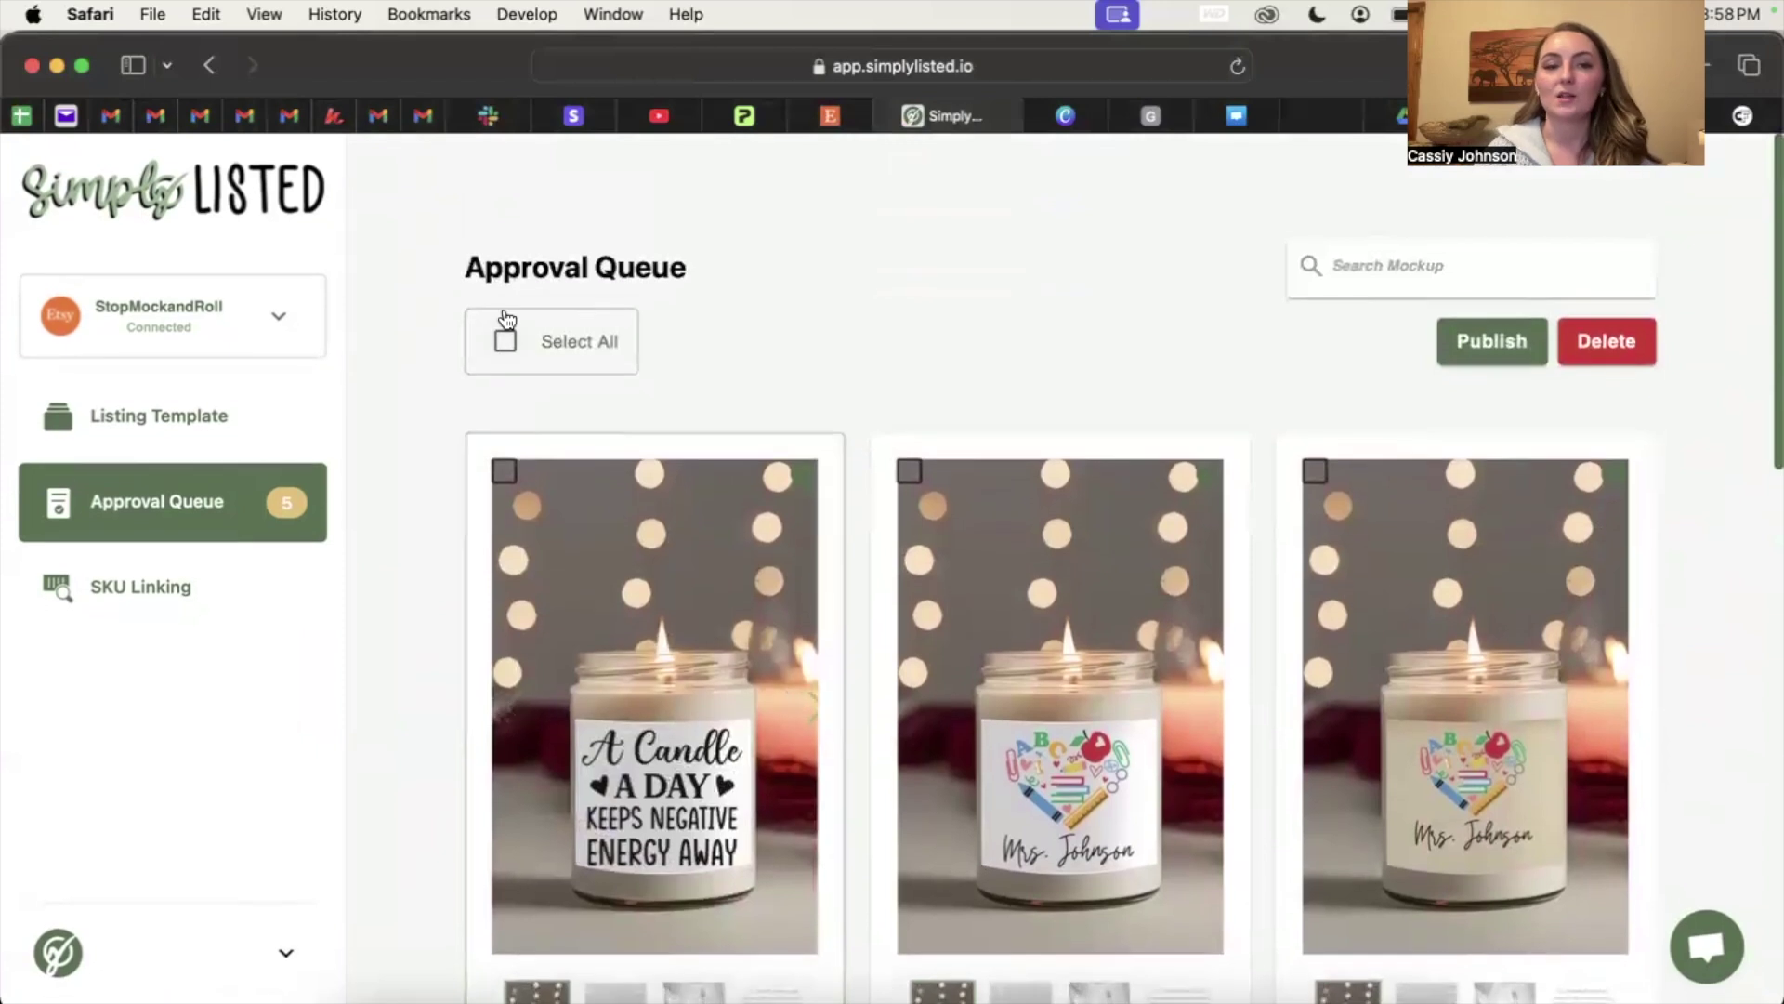
click(505, 341)
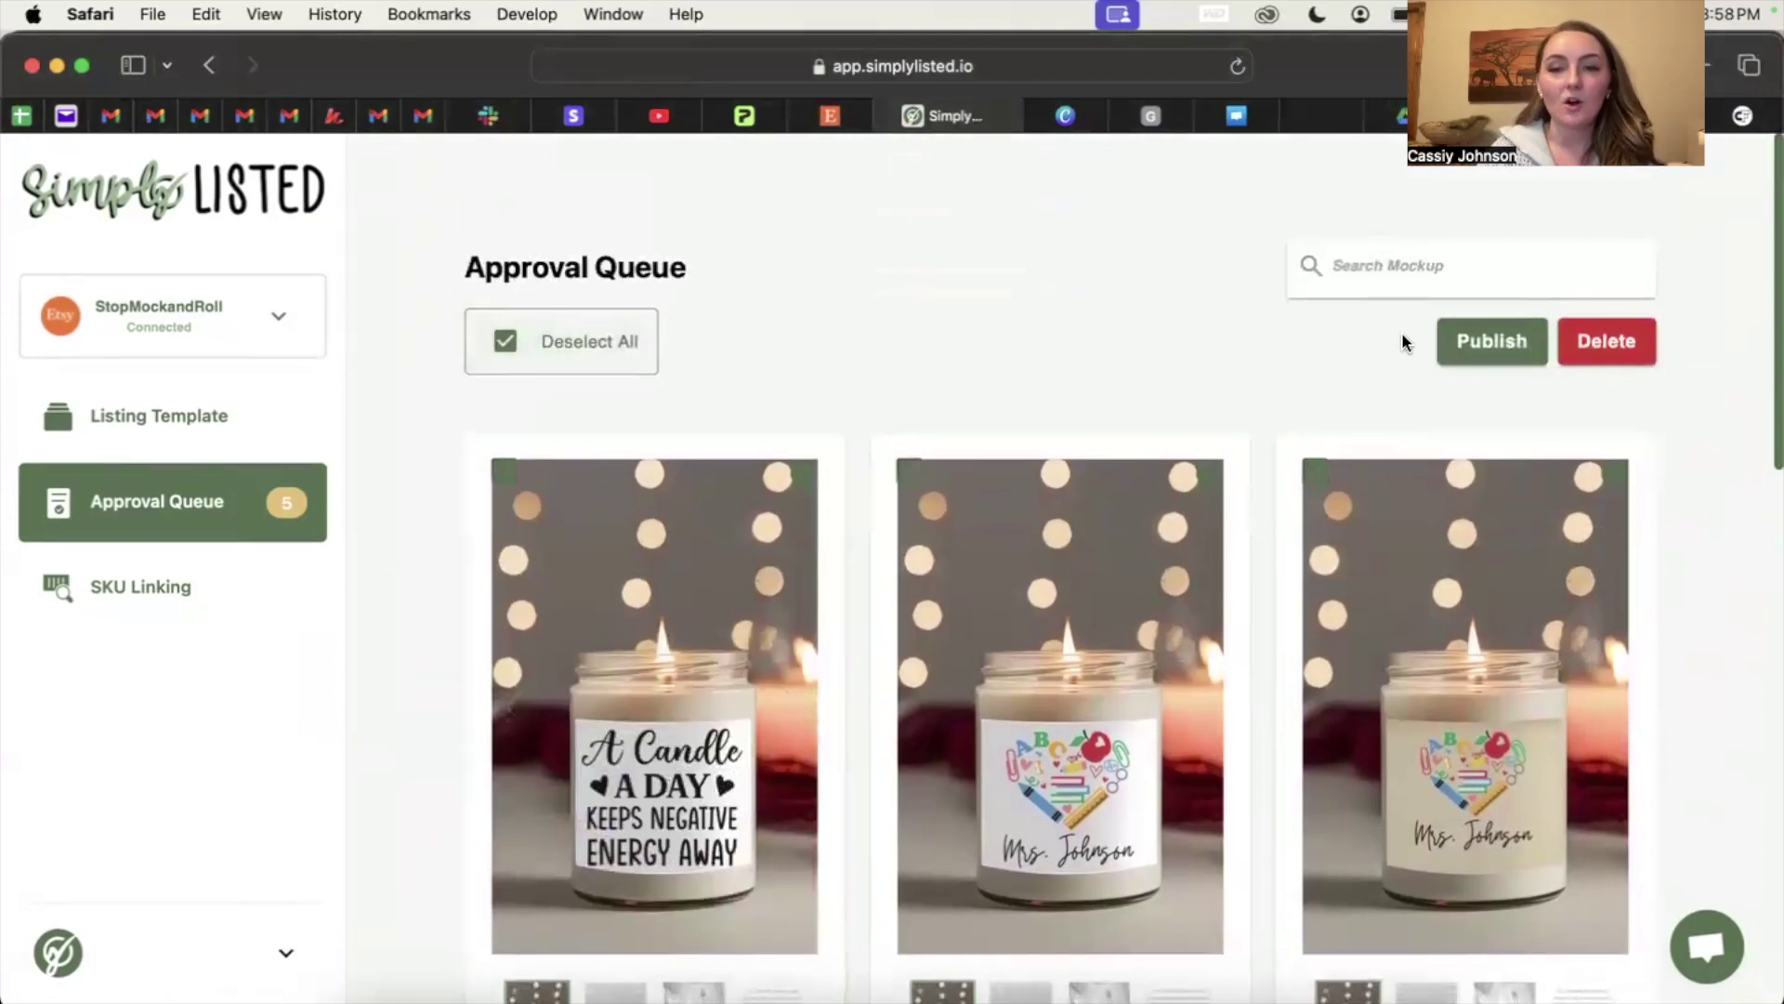
click(1488, 357)
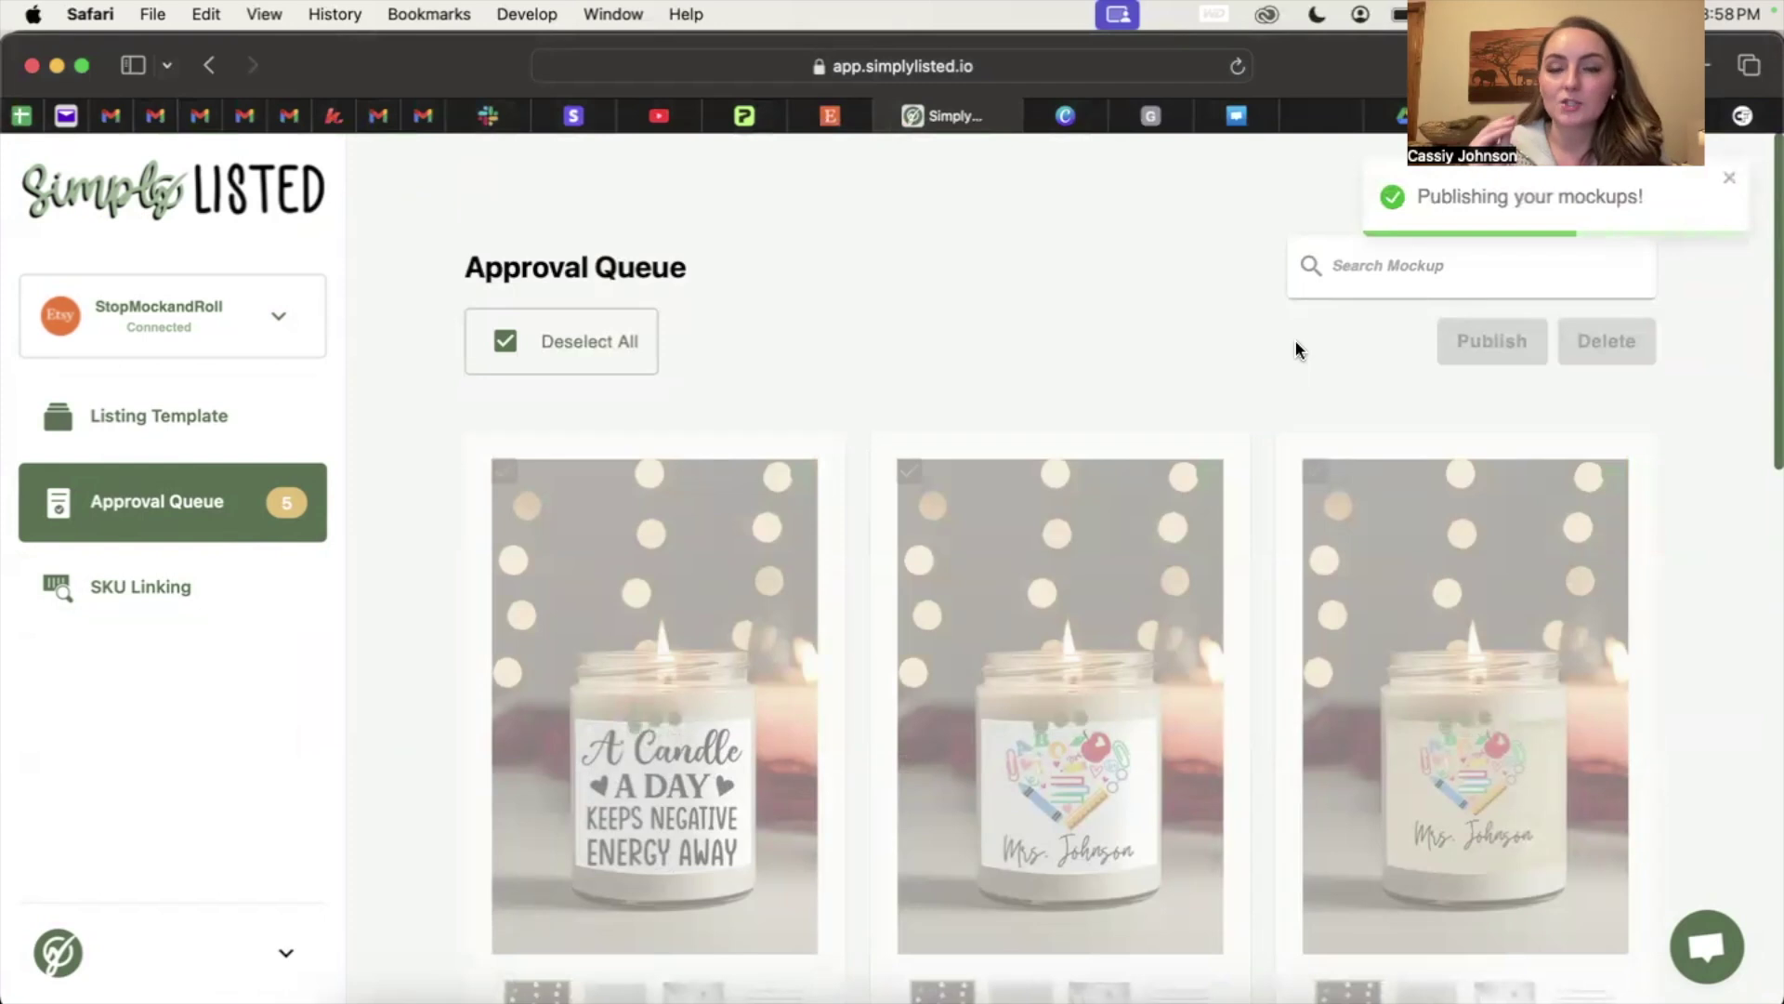
Step: Switch to Etsy, close the listing's video viewer, and return to the draft listings to review their new candle photos
click(846, 119)
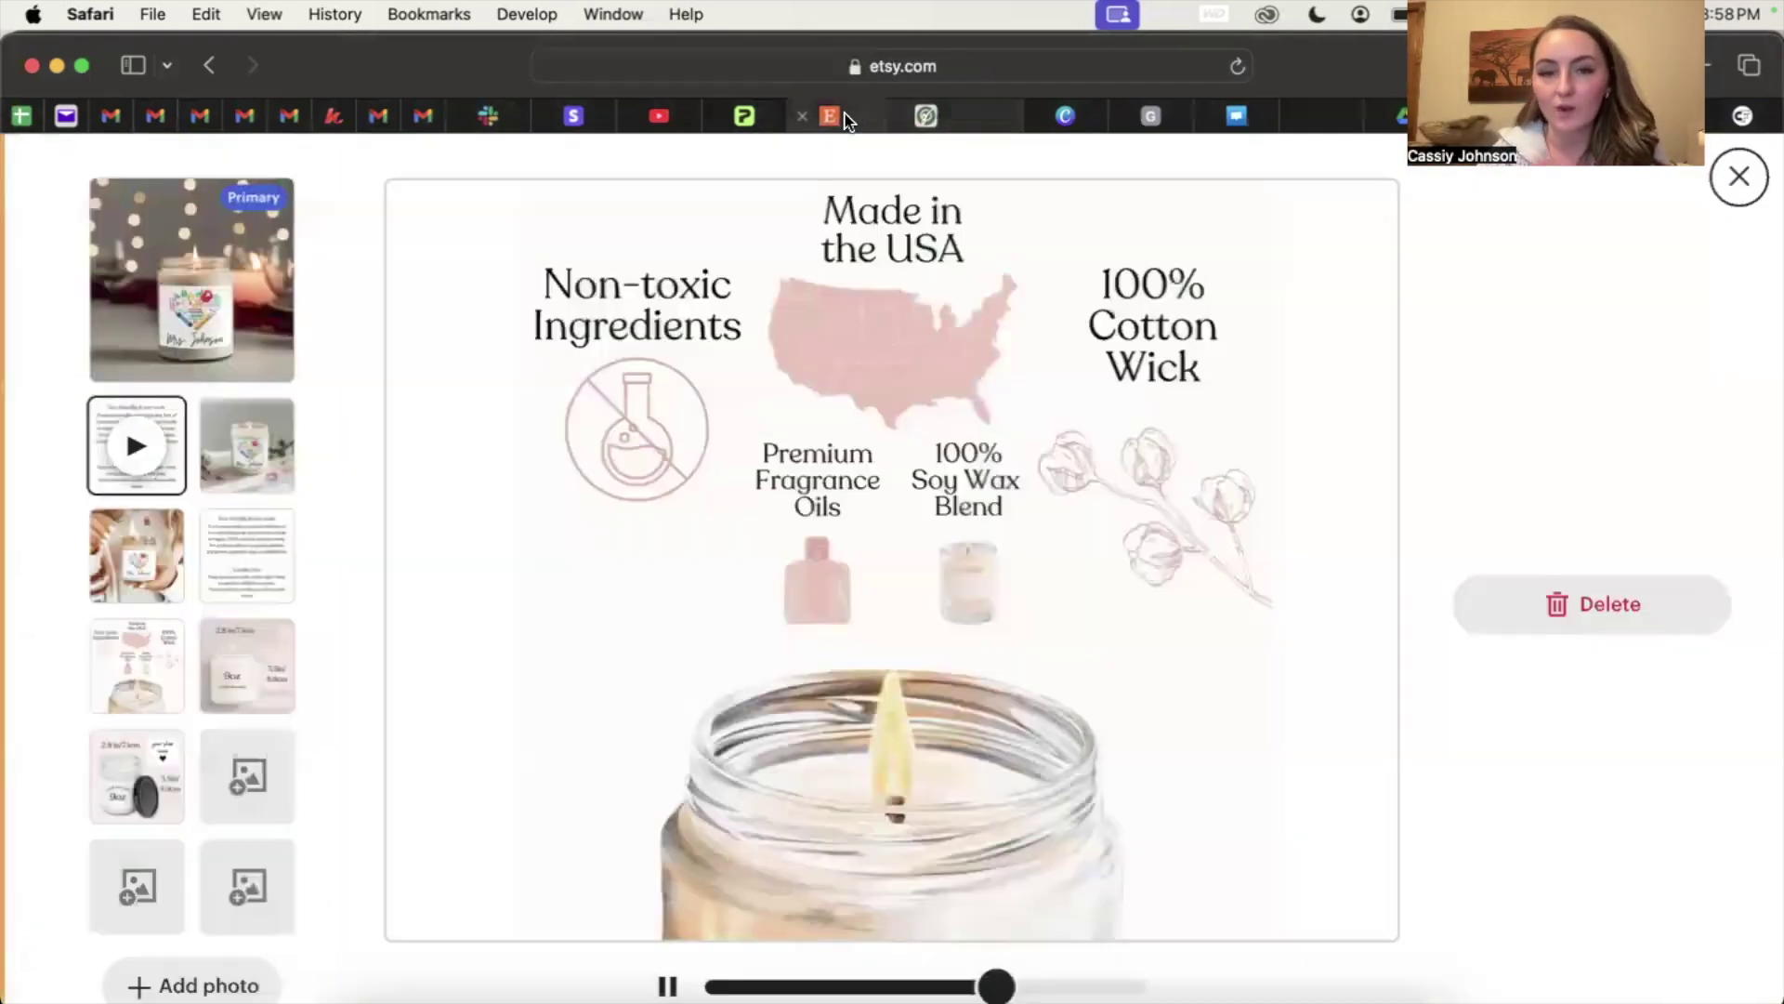
click(1739, 177)
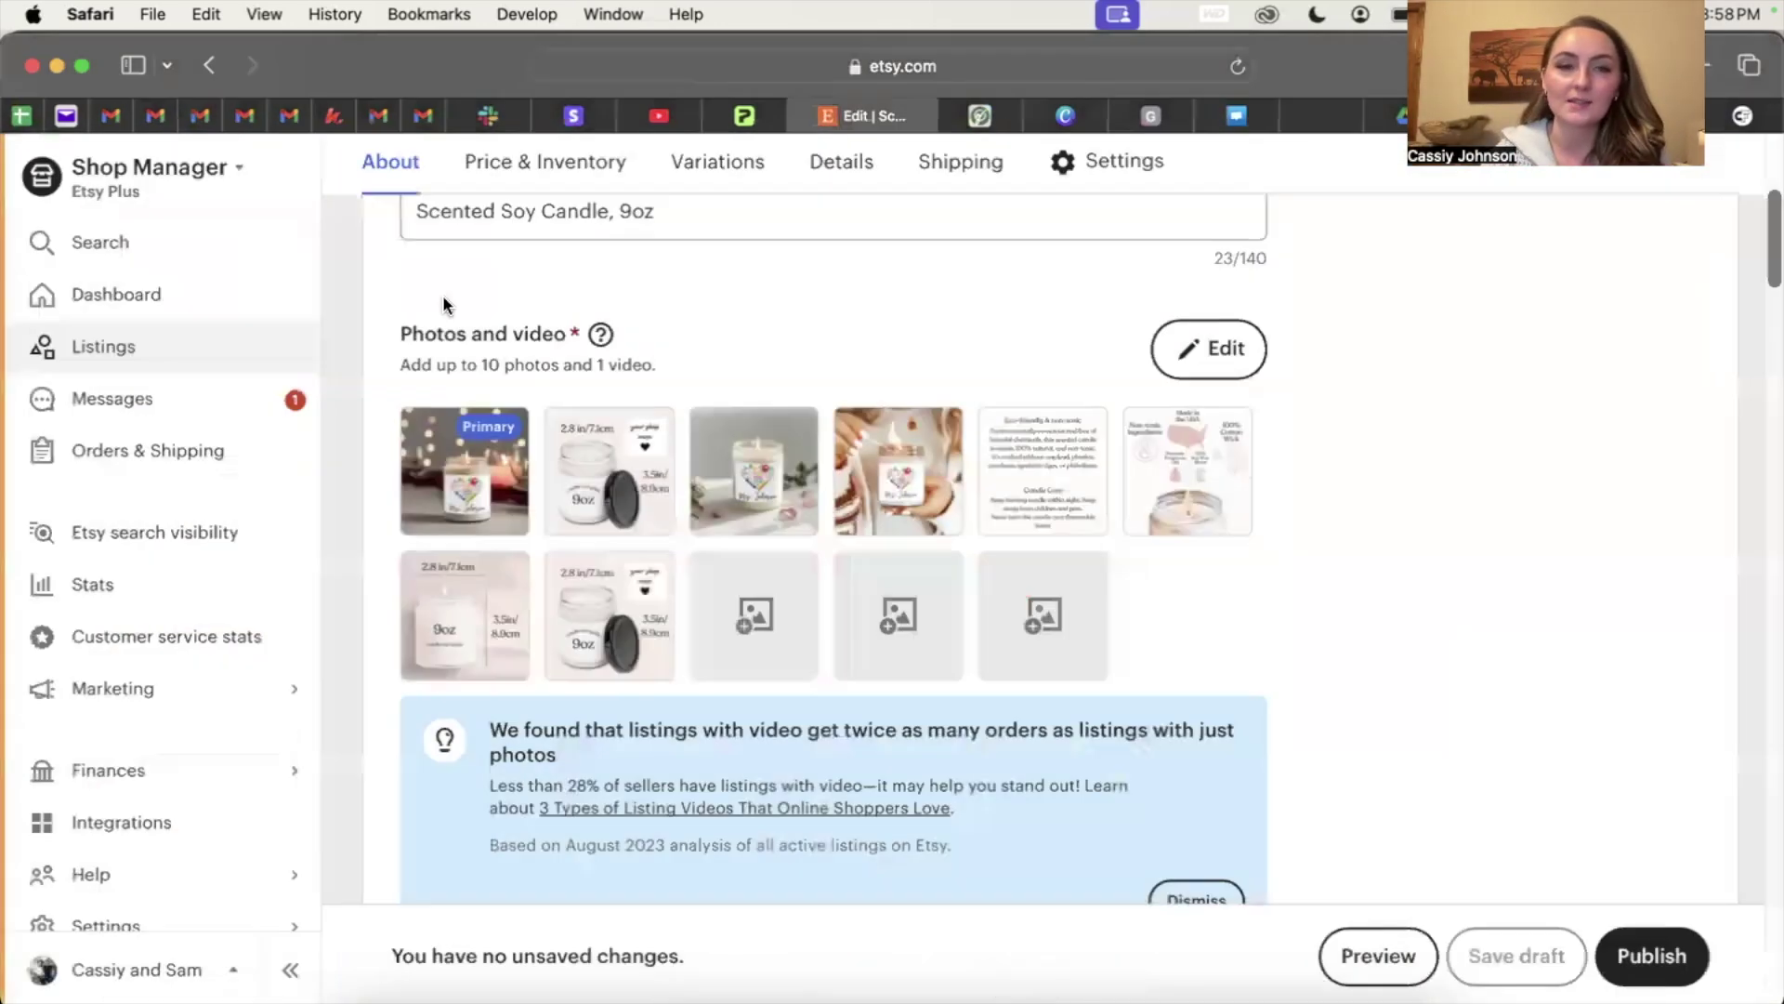
click(211, 65)
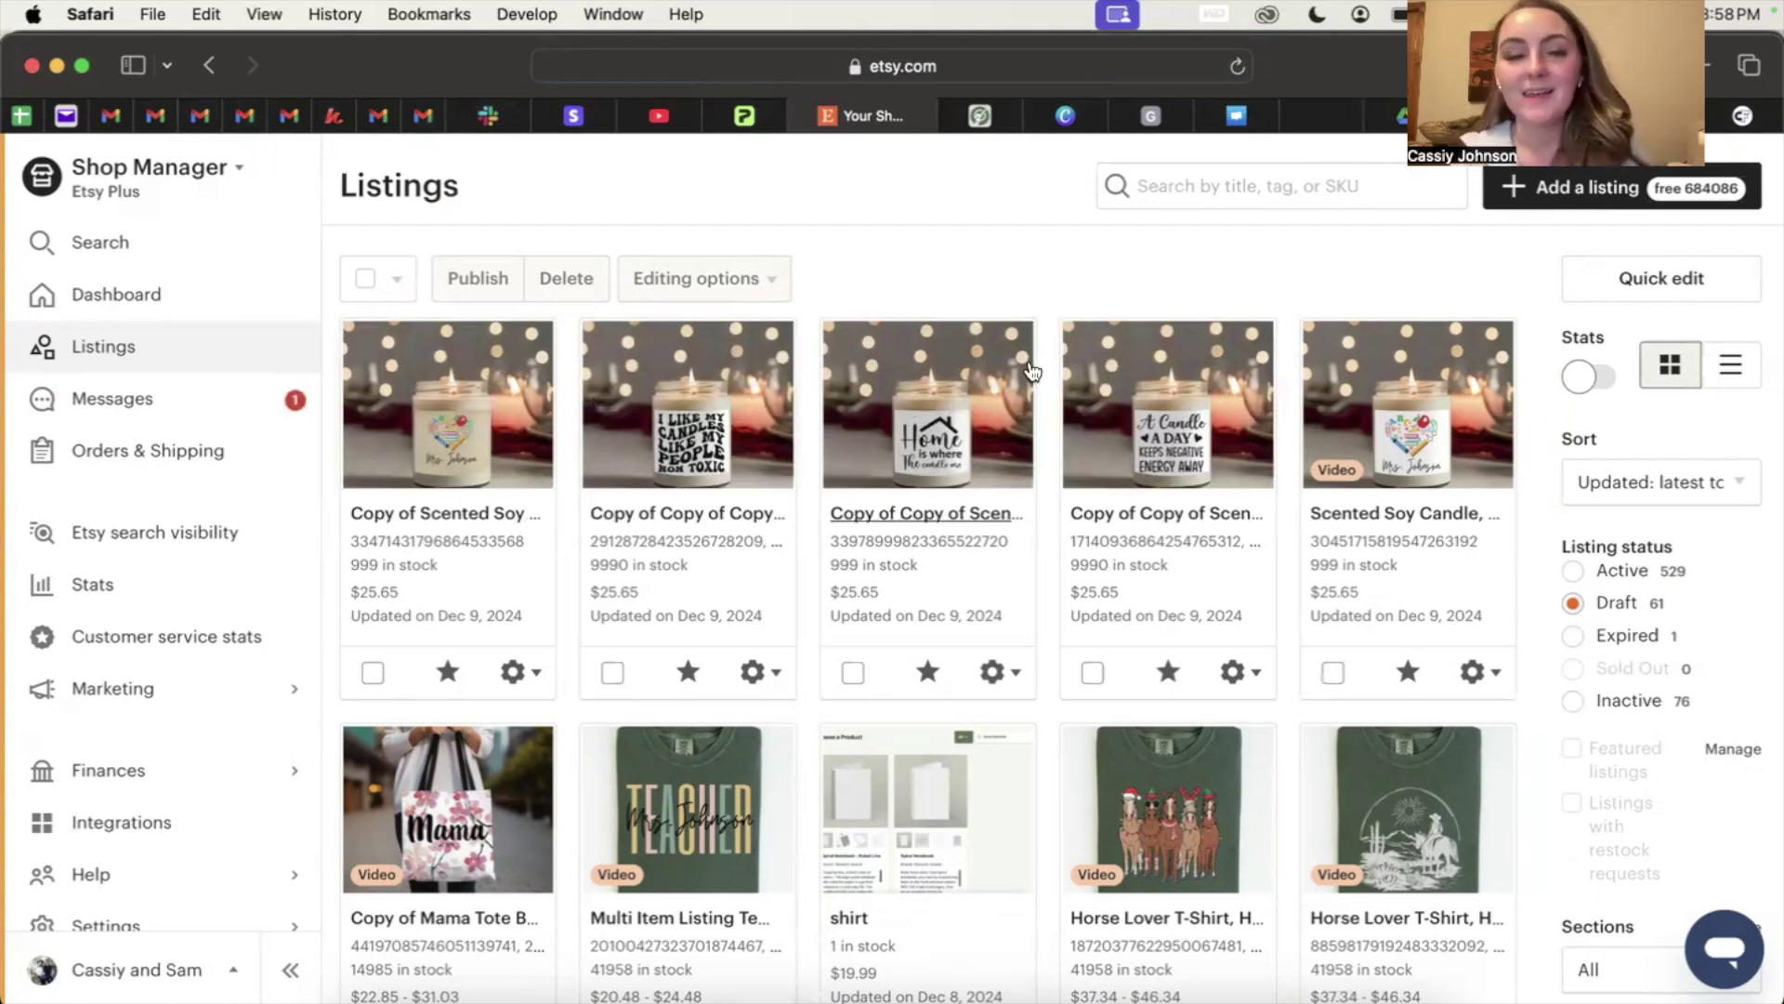
Step: Switch to Simply Listed, check the publishing progress of the Approval Queue, and open the Listing Templates
click(983, 116)
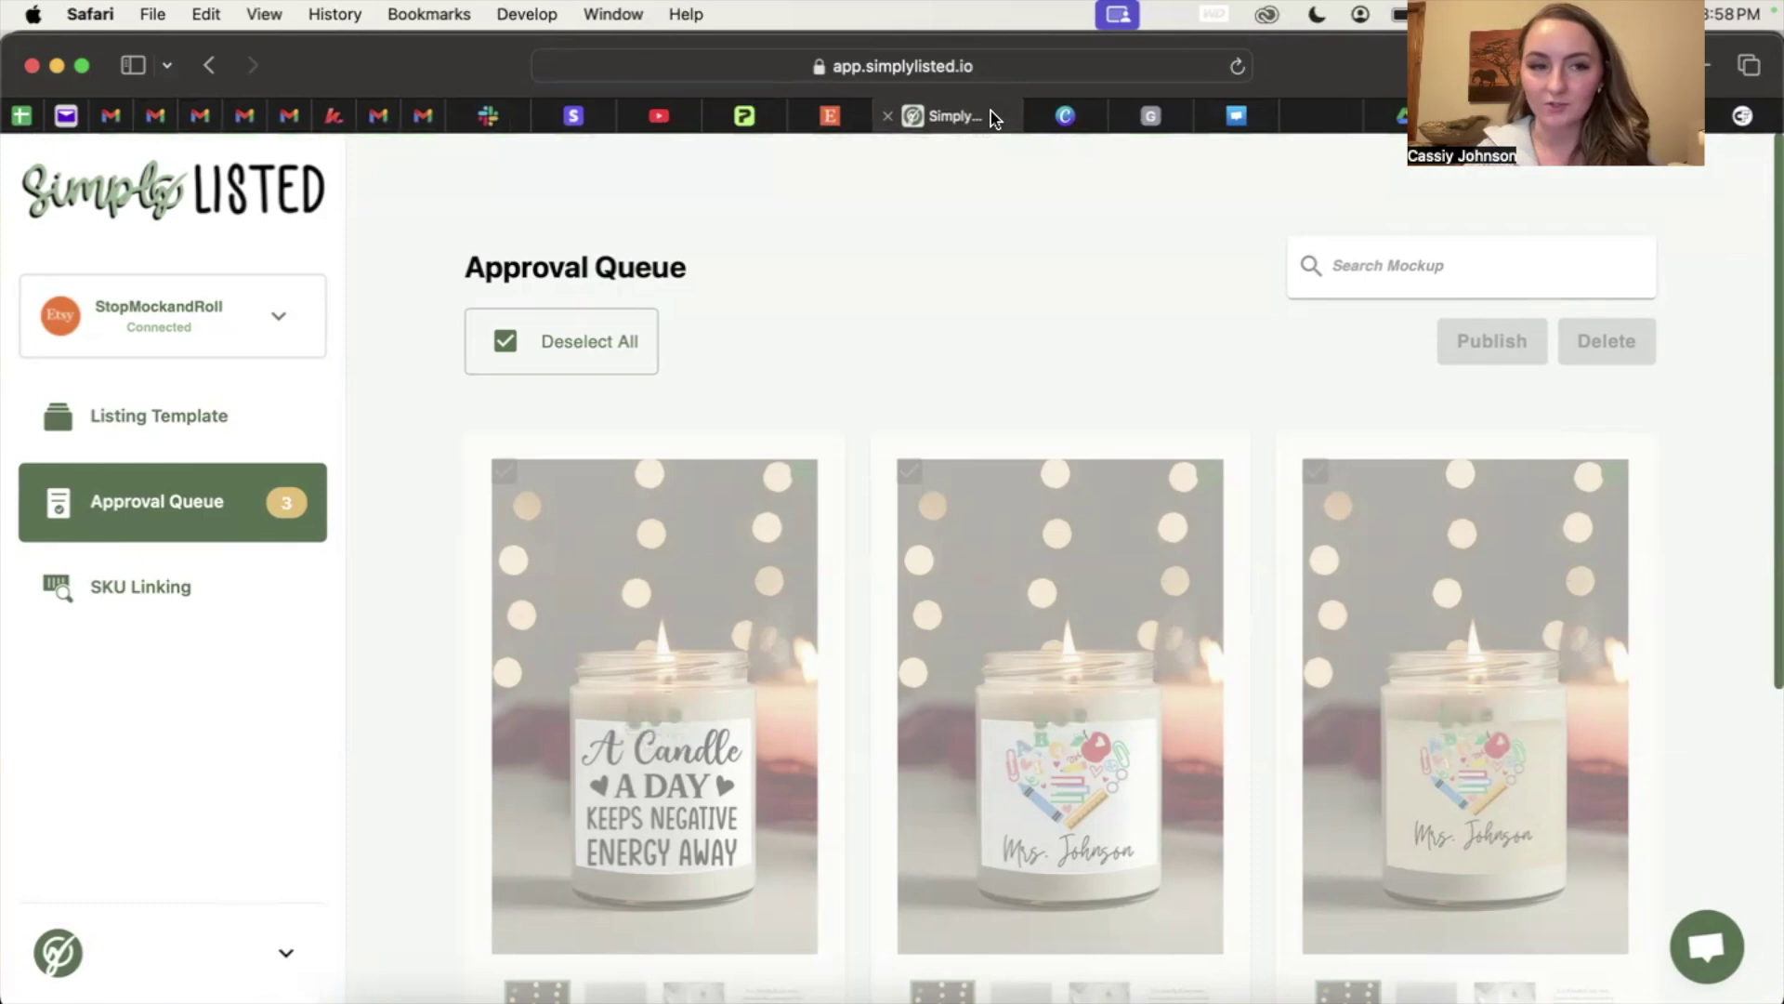
scroll(775, 765, down, 3)
scroll(775, 766, down, 3)
scroll(772, 765, up, 5)
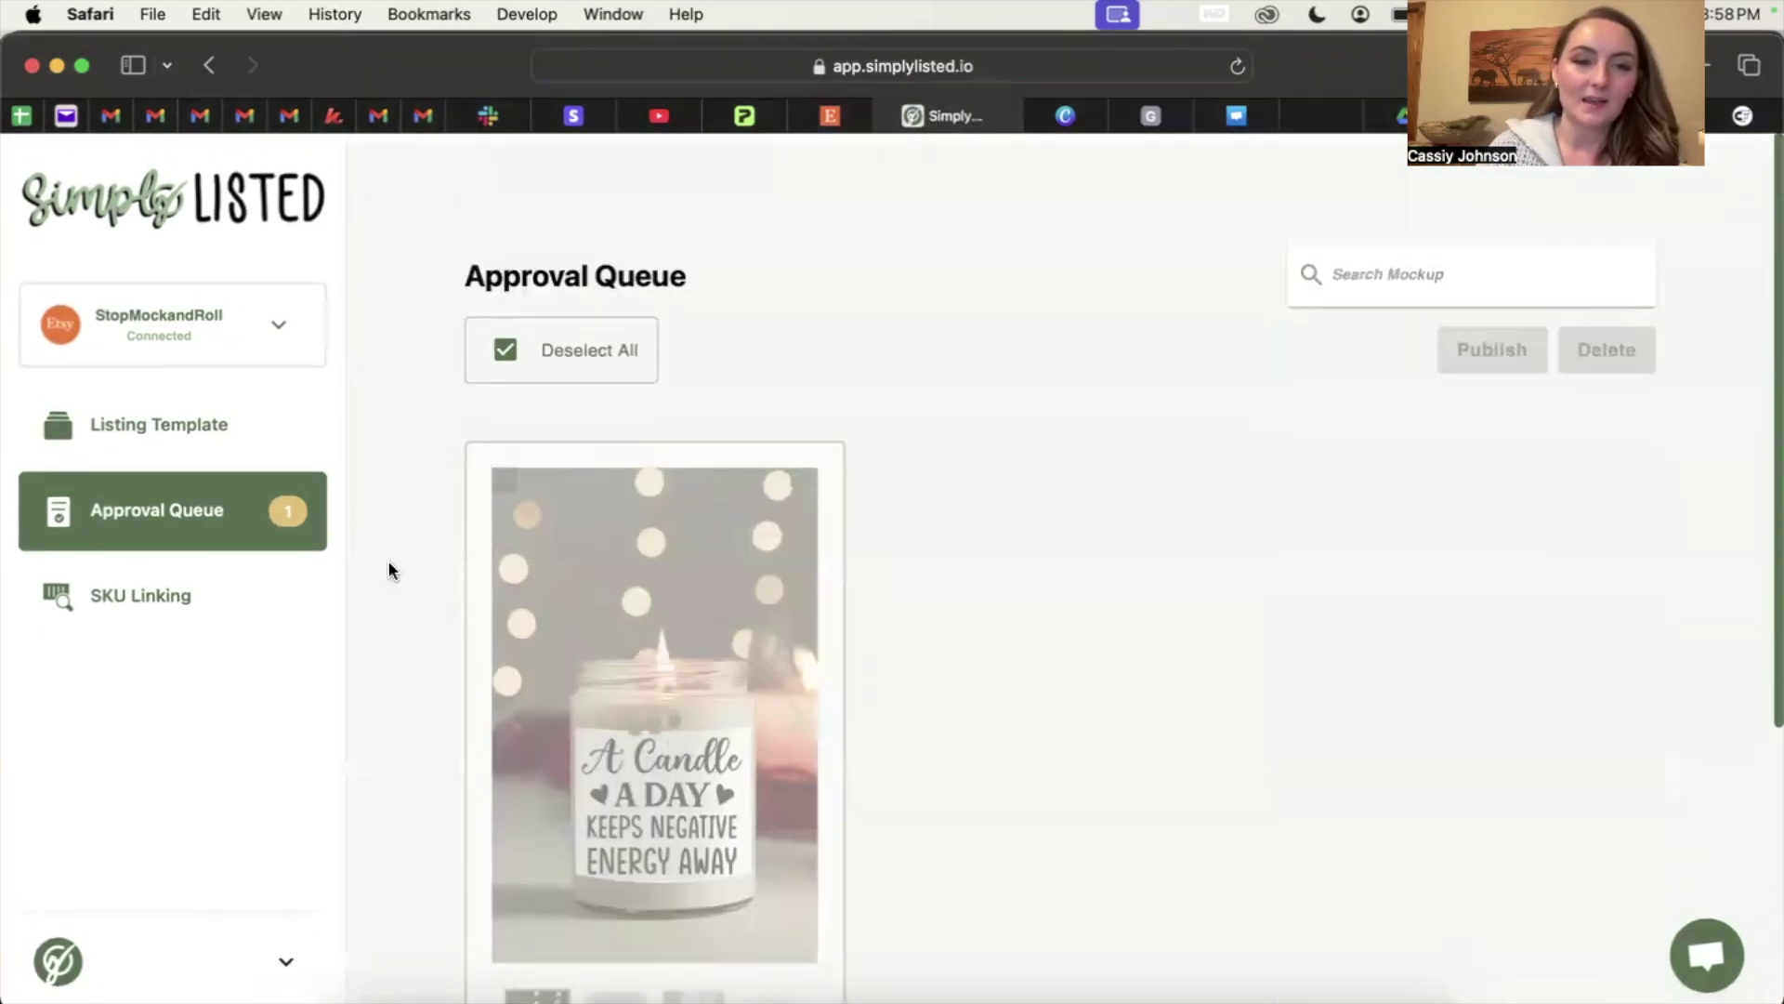
click(254, 424)
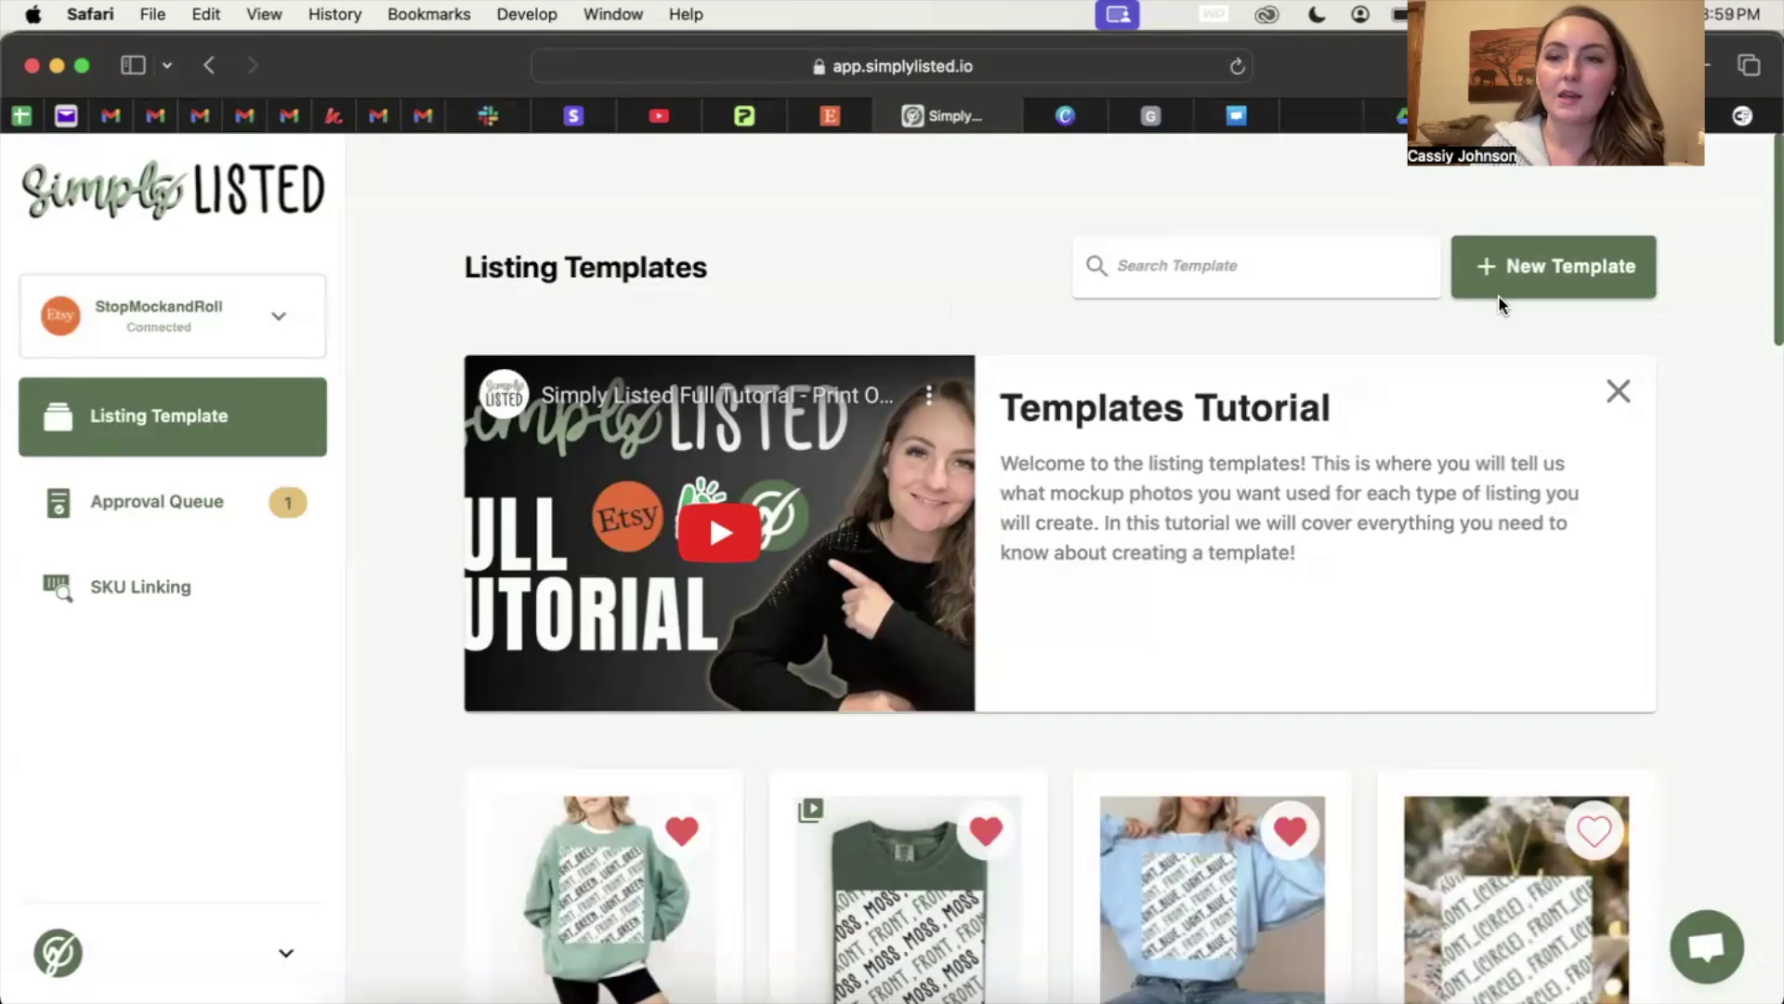
Step: Switch to the Canva teacher candle label design and compare its first three pages with different backgrounds
click(1540, 115)
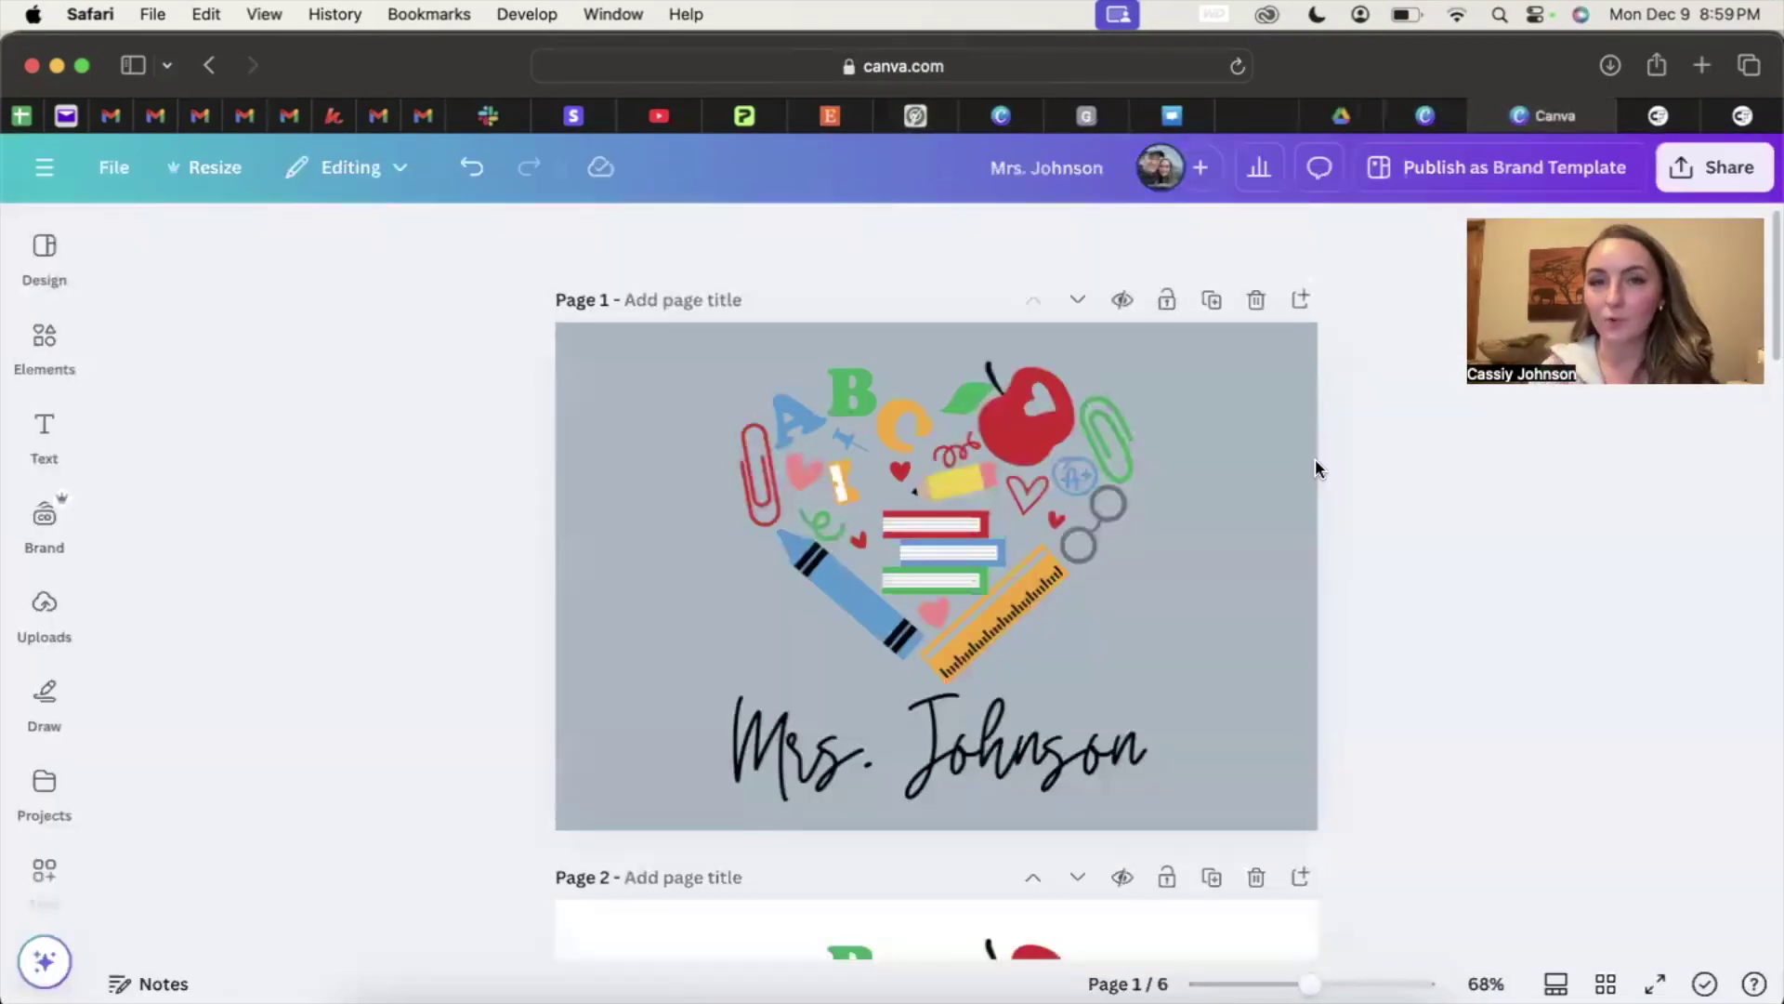
scroll(1314, 459, down, 6)
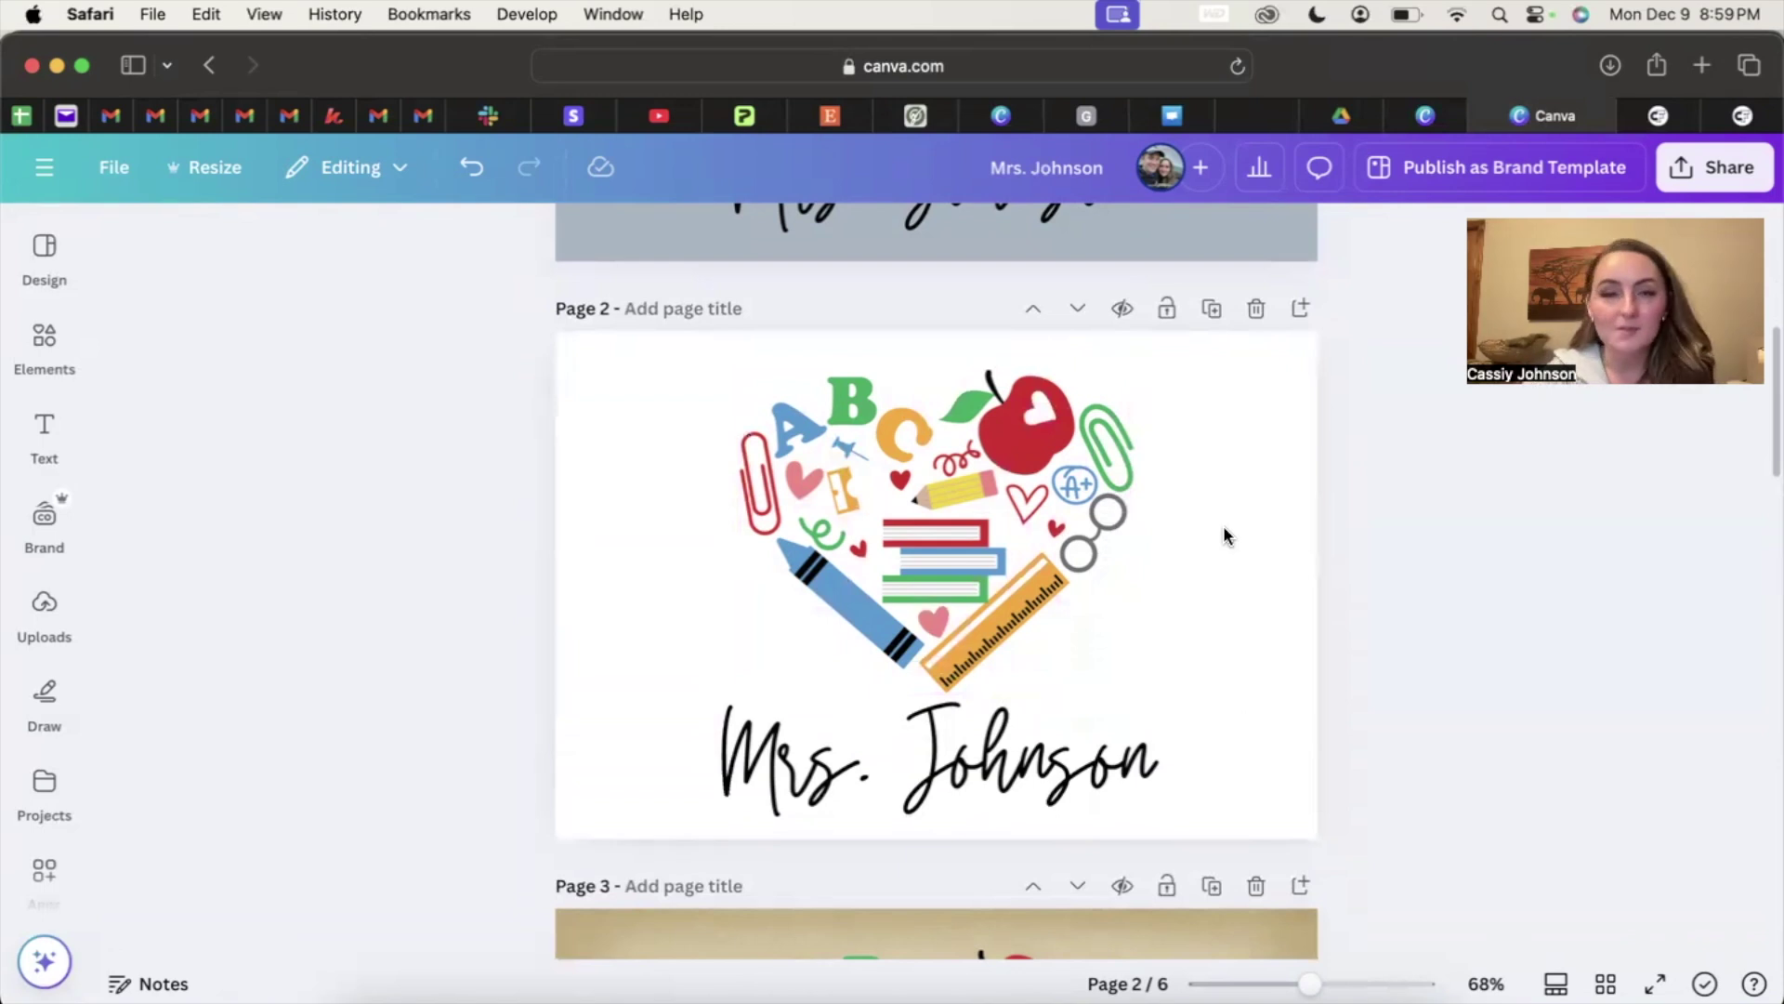
scroll(1224, 537, down, 6)
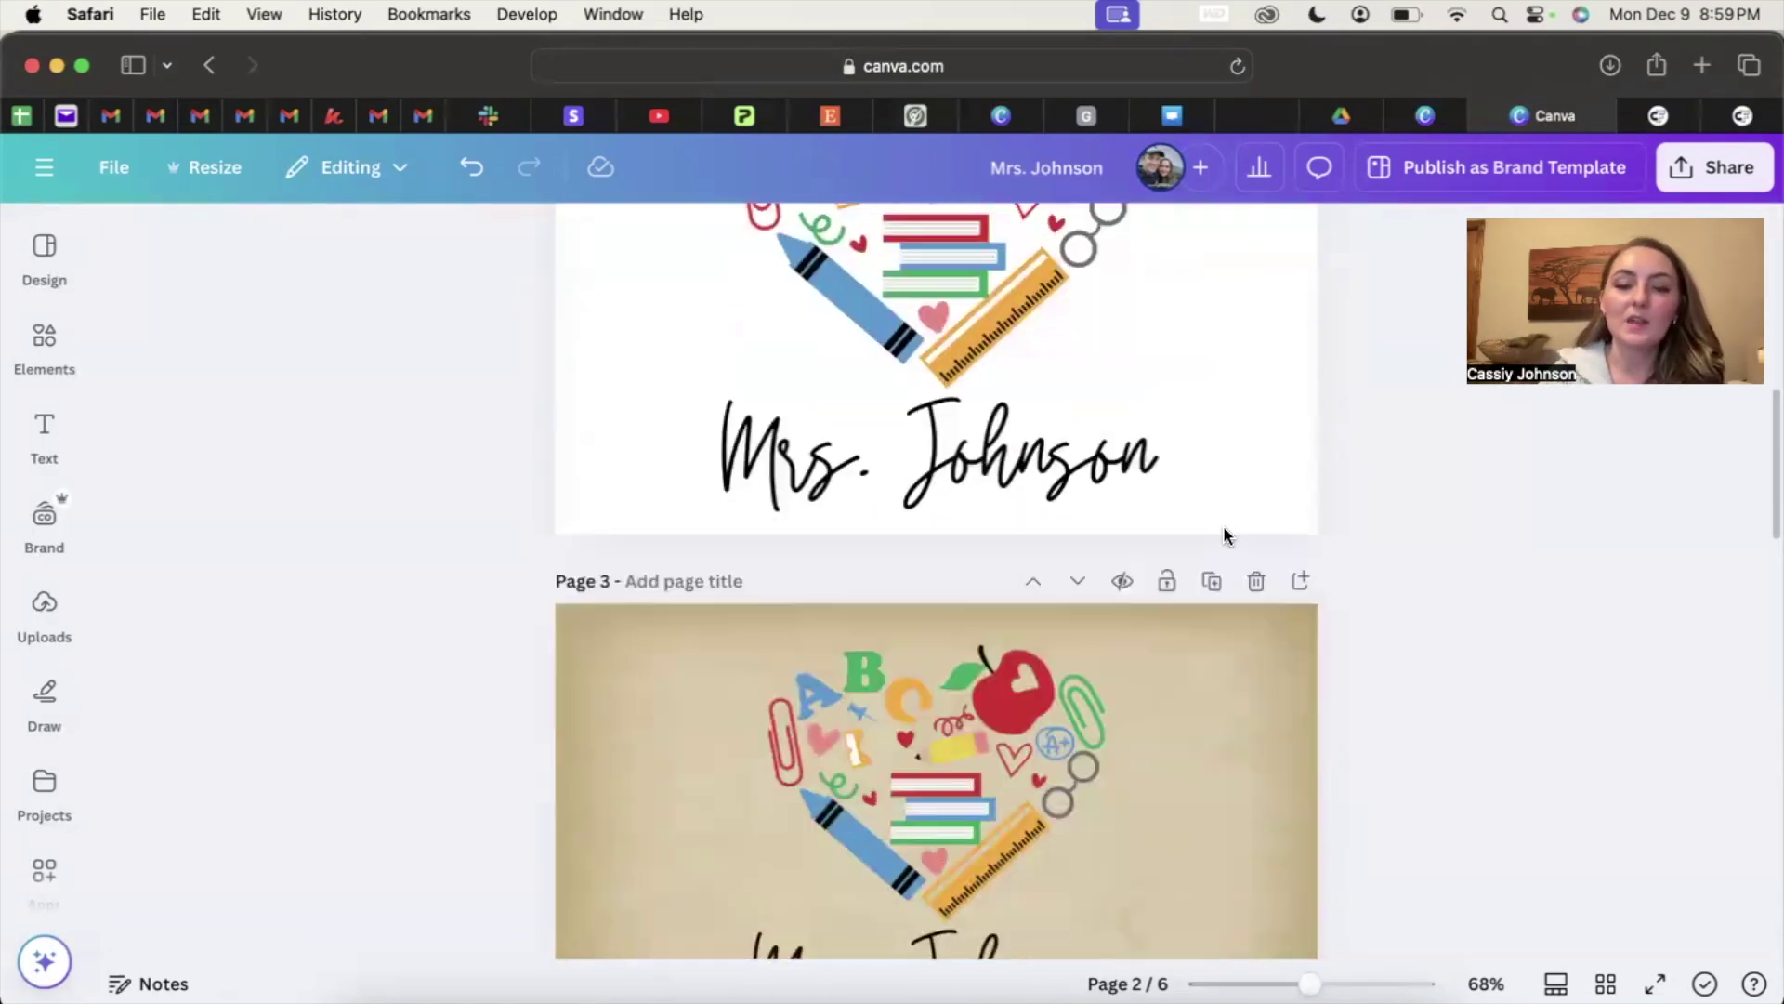
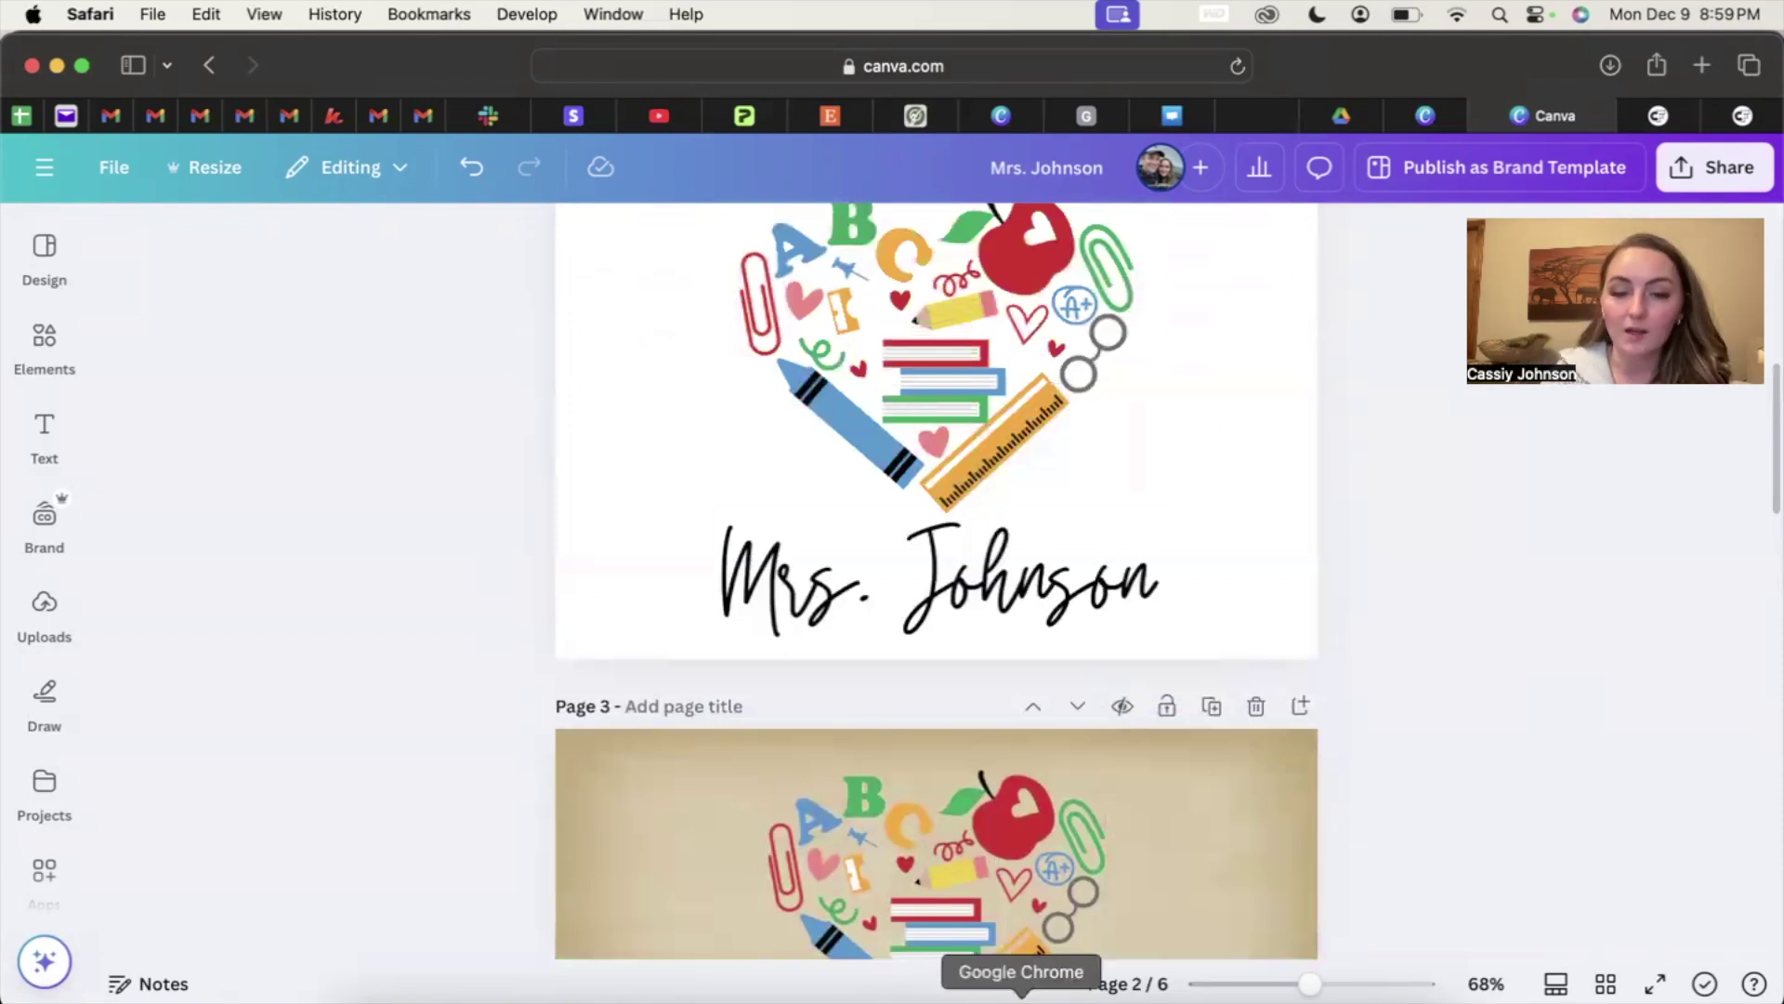
Step: Switch to Chrome and open the Moonlitmockups 9oz soy candle PSD mockup listing from the Etsy candle mockup search results
click(1021, 997)
click(779, 70)
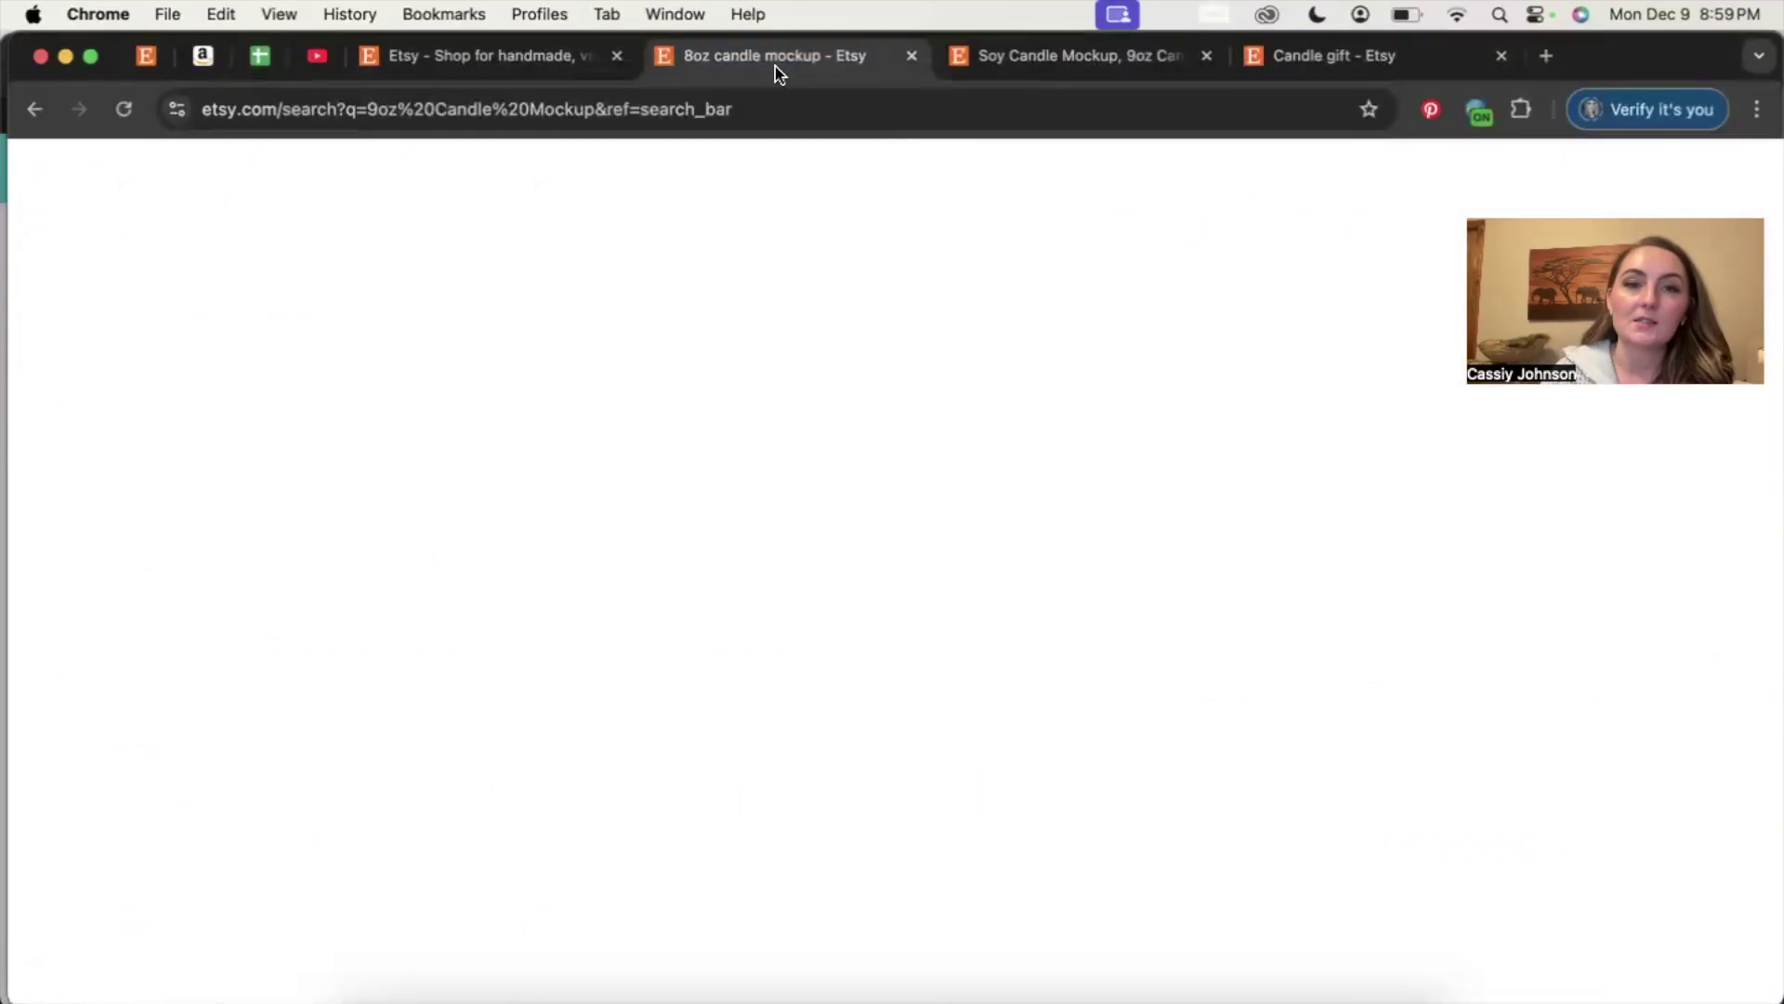
scroll(1093, 511, up, 5)
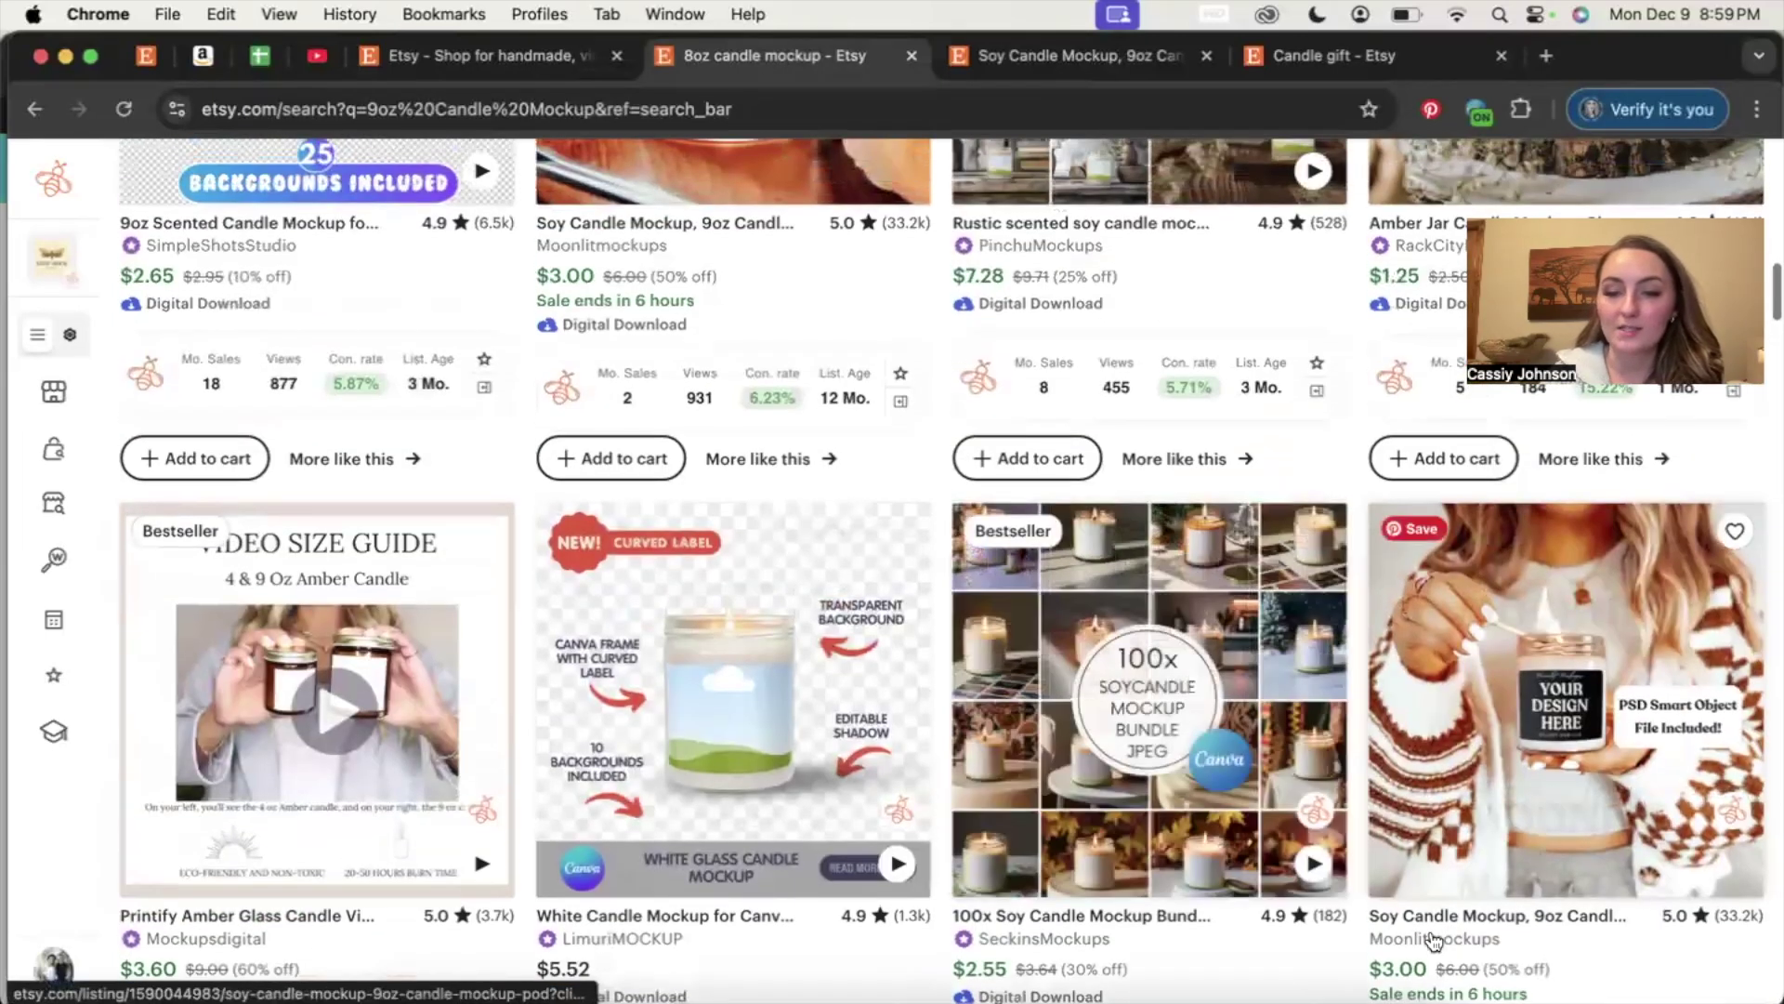
click(1488, 741)
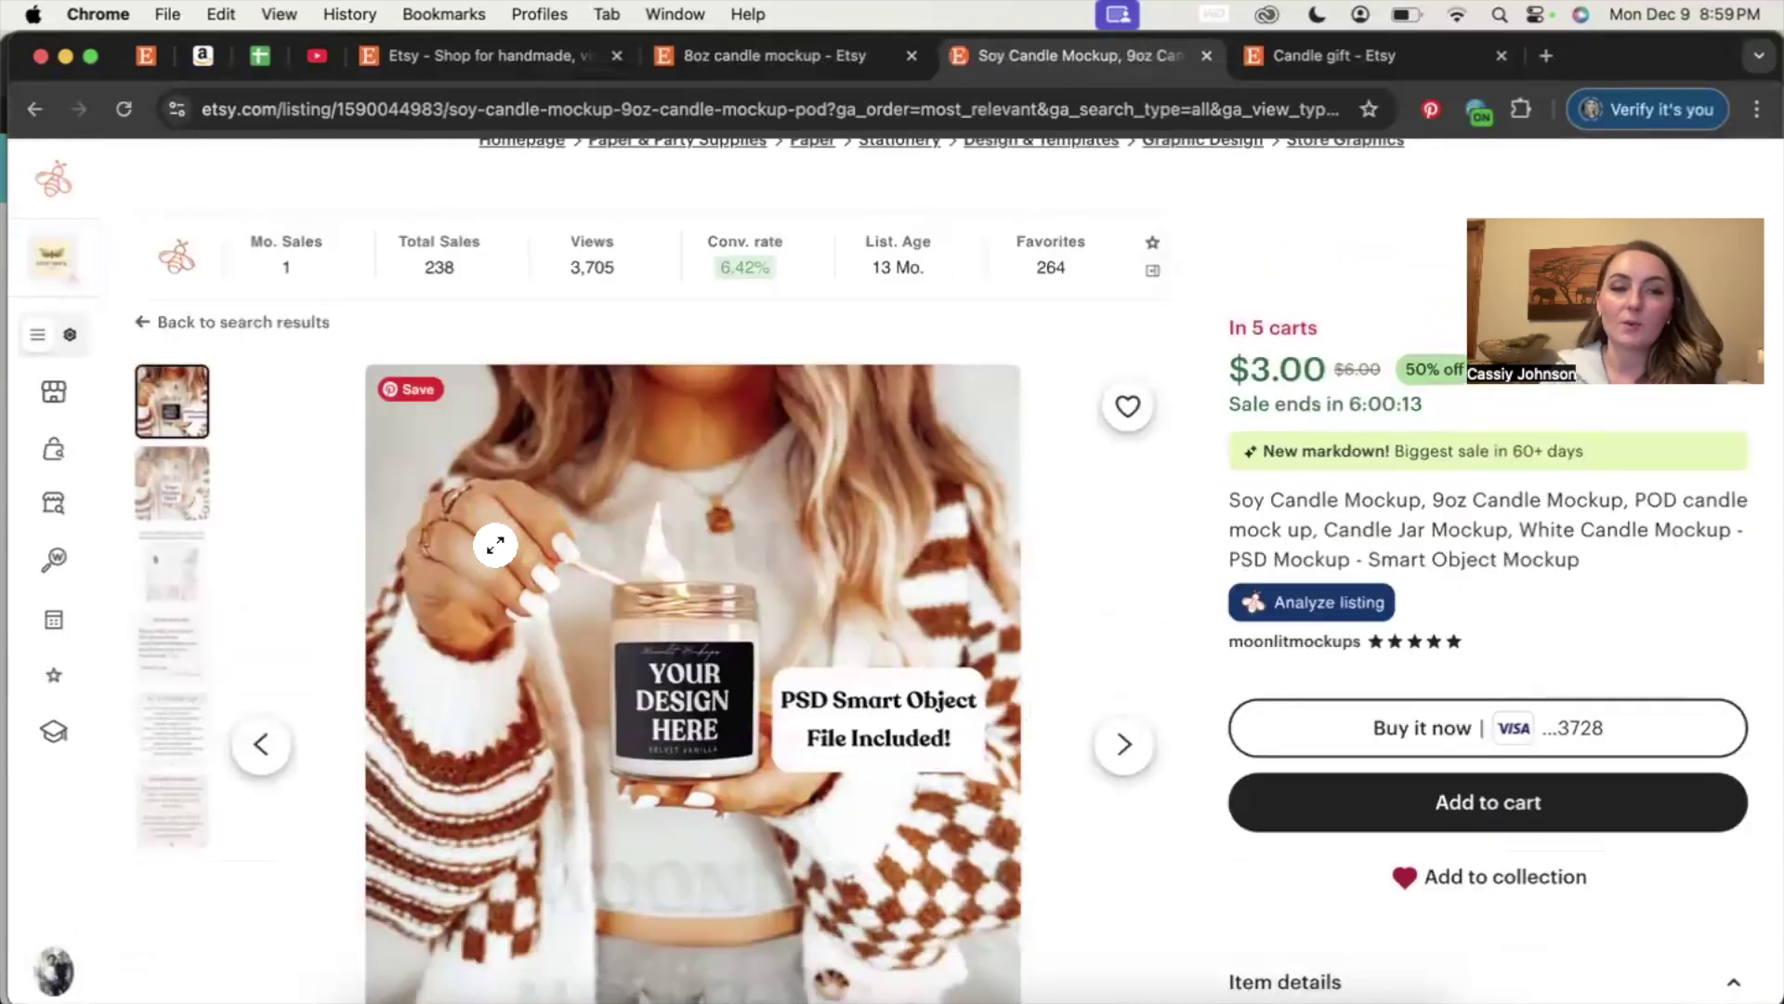
Step: View the soy candle mockup listing's Your Design Here photo and its image of included fragrance, size and care charts
click(172, 483)
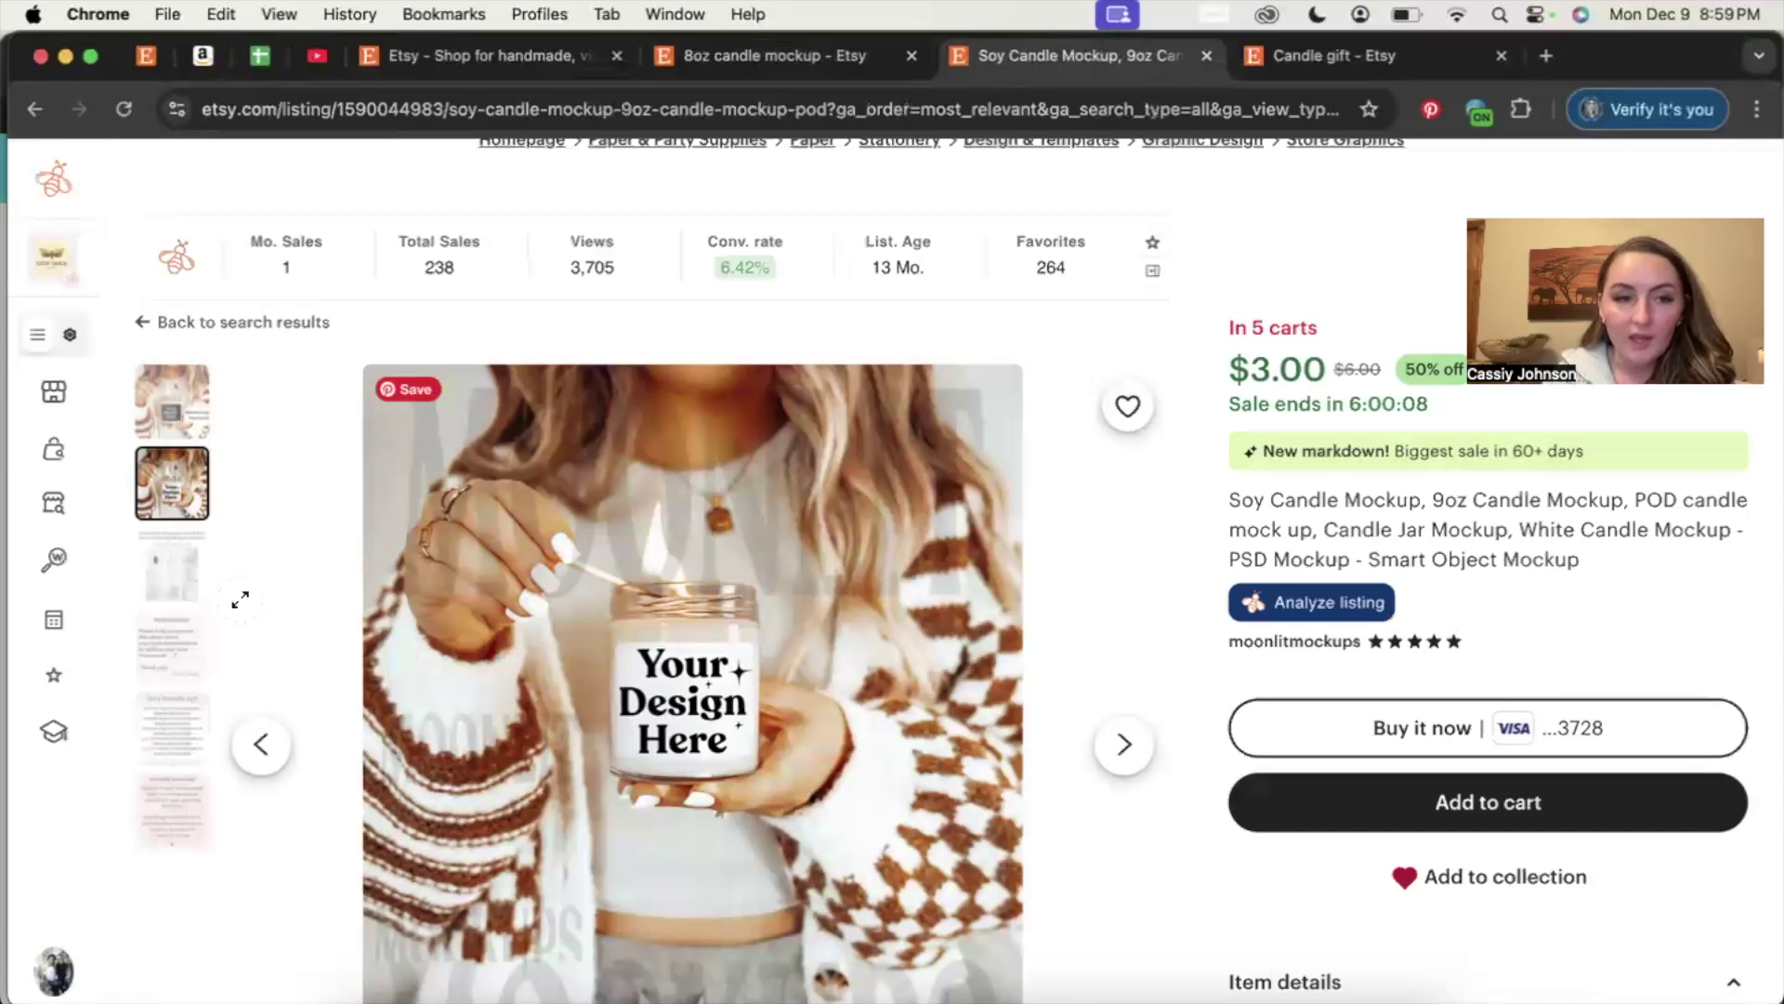
click(184, 576)
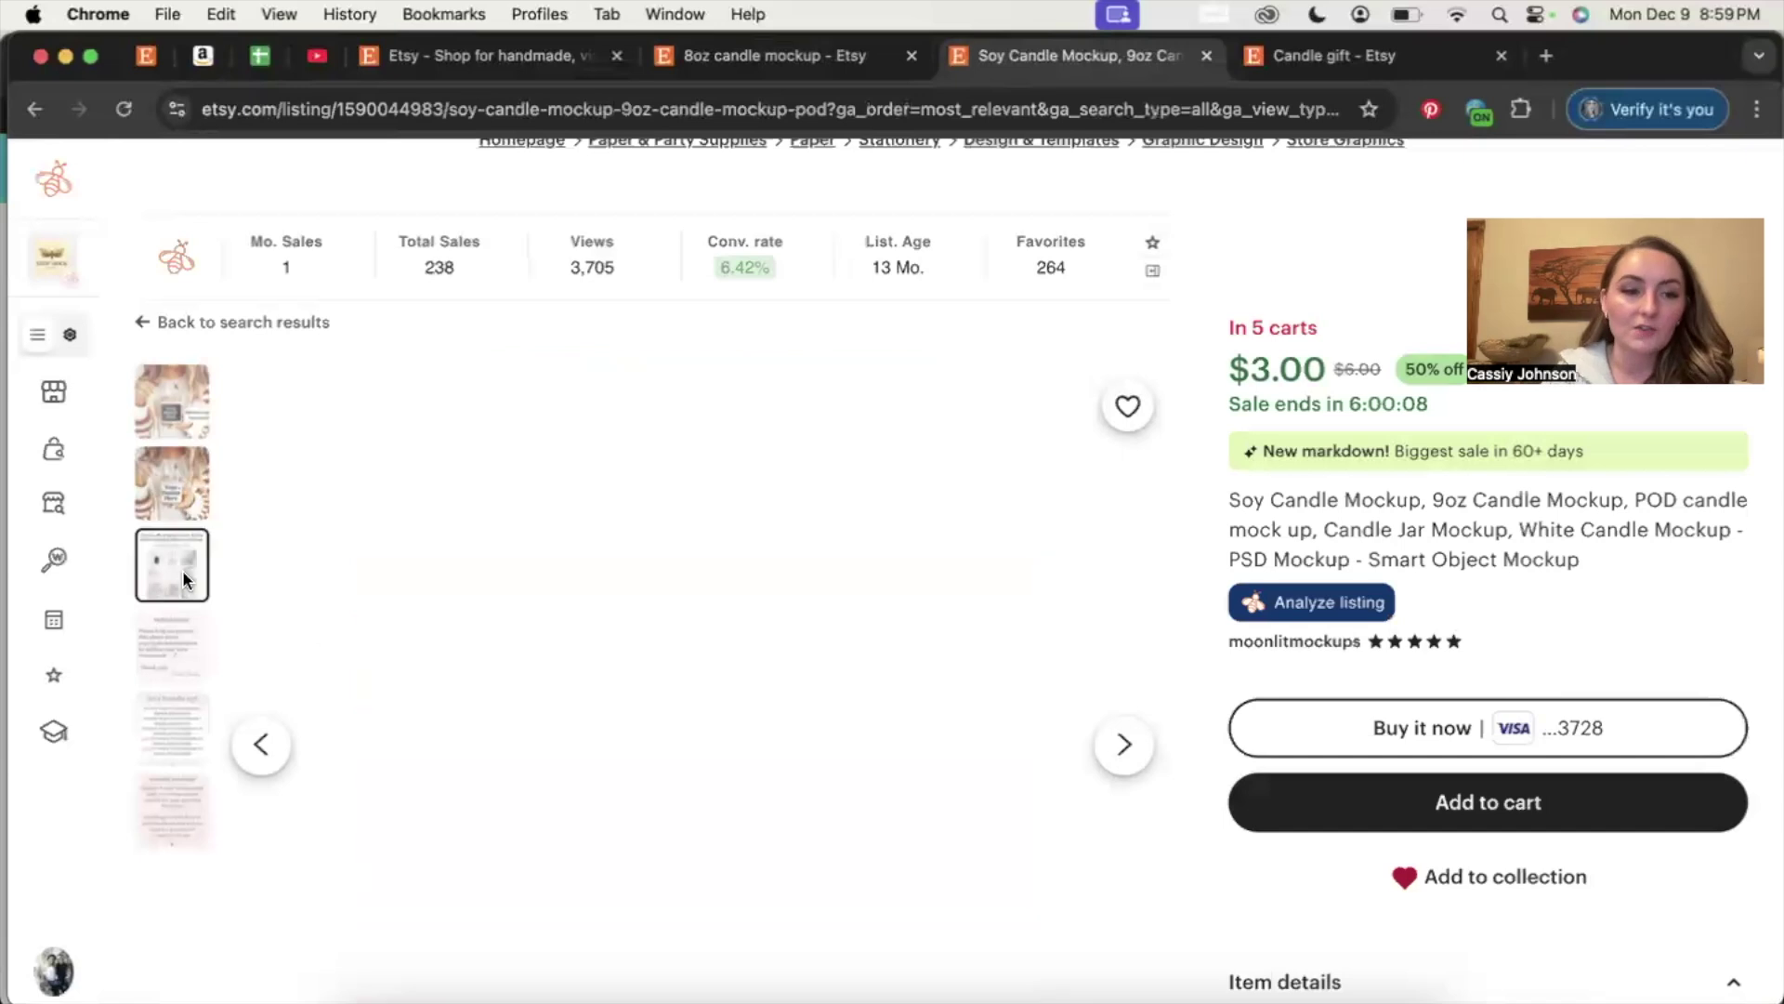
scroll(793, 707, down, 3)
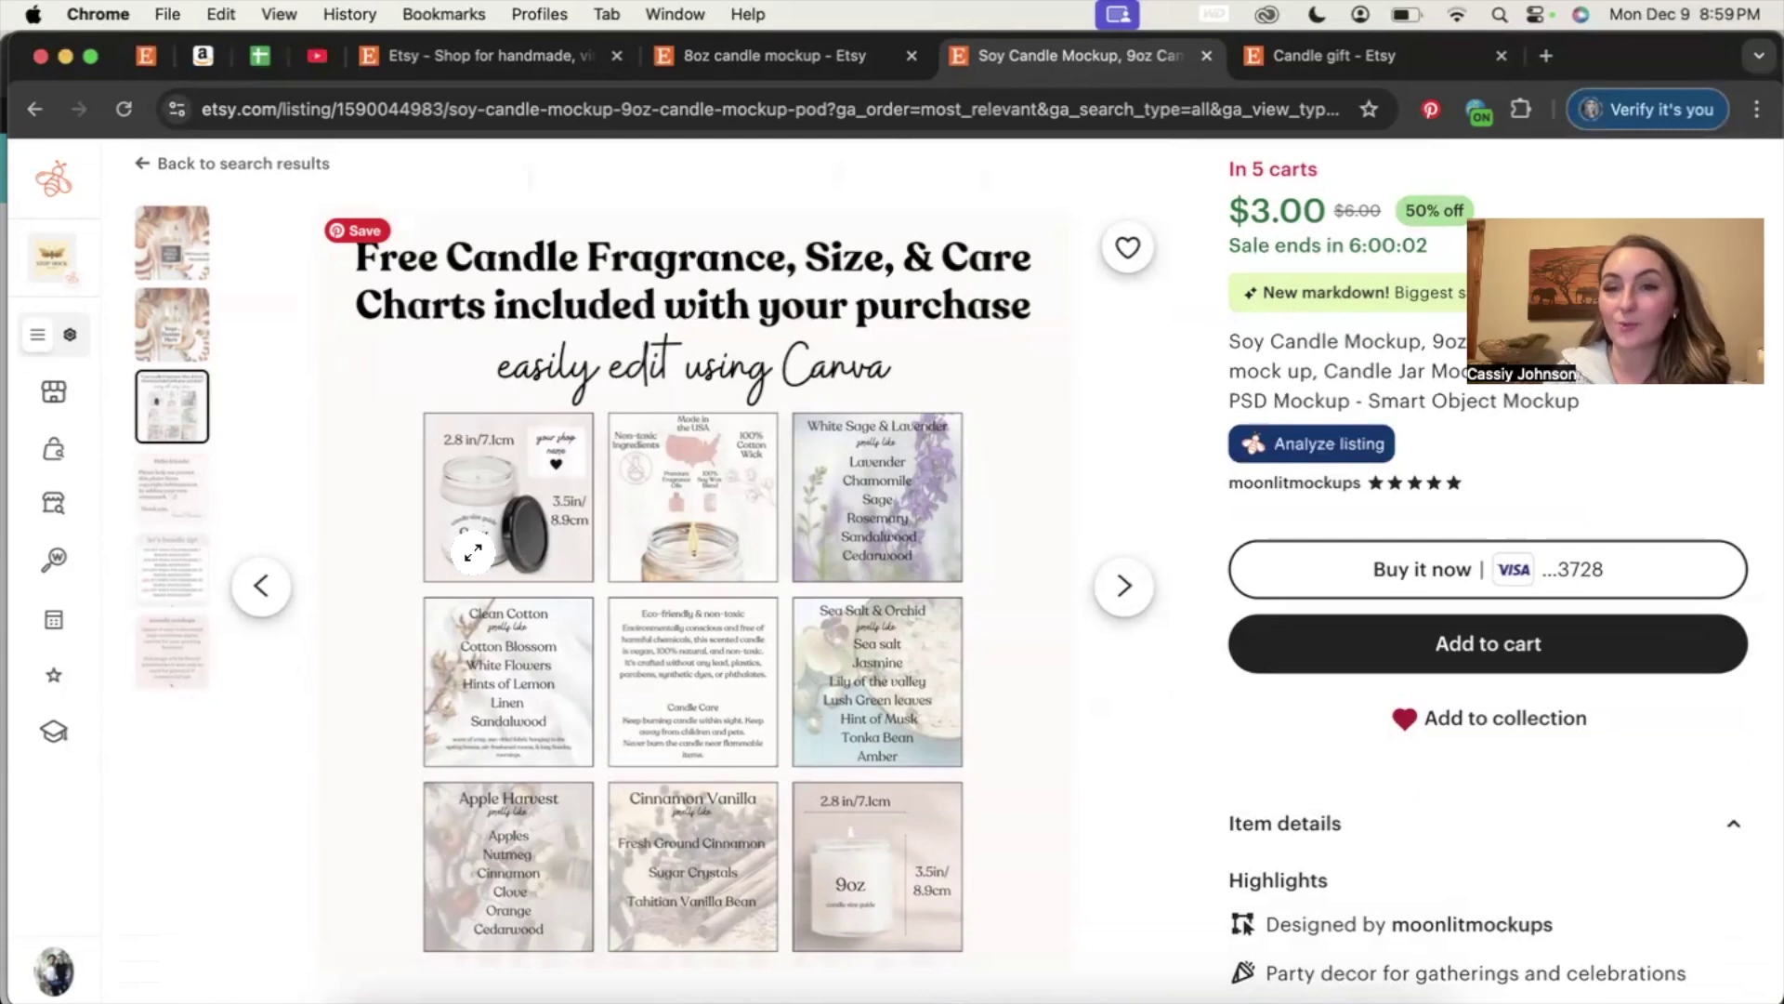
click(188, 310)
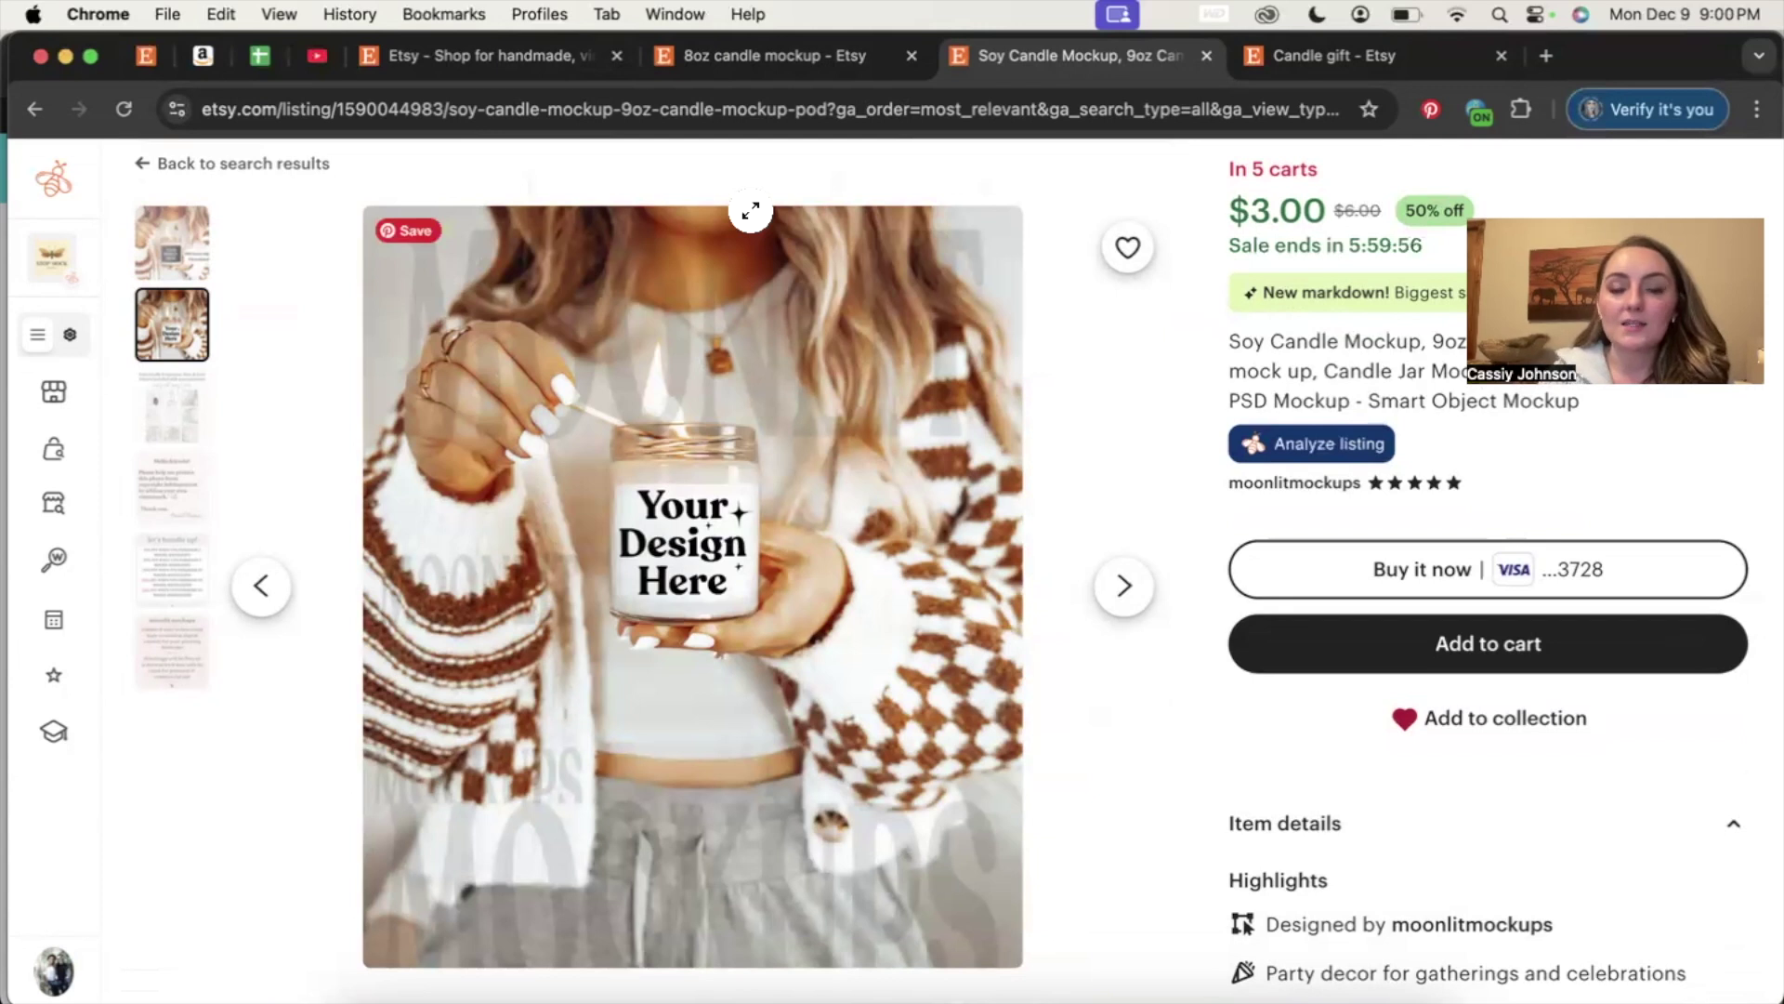
Step: Examine the label designs and backgrounds of bestselling candles in the Etsy search results for candle gift
click(805, 73)
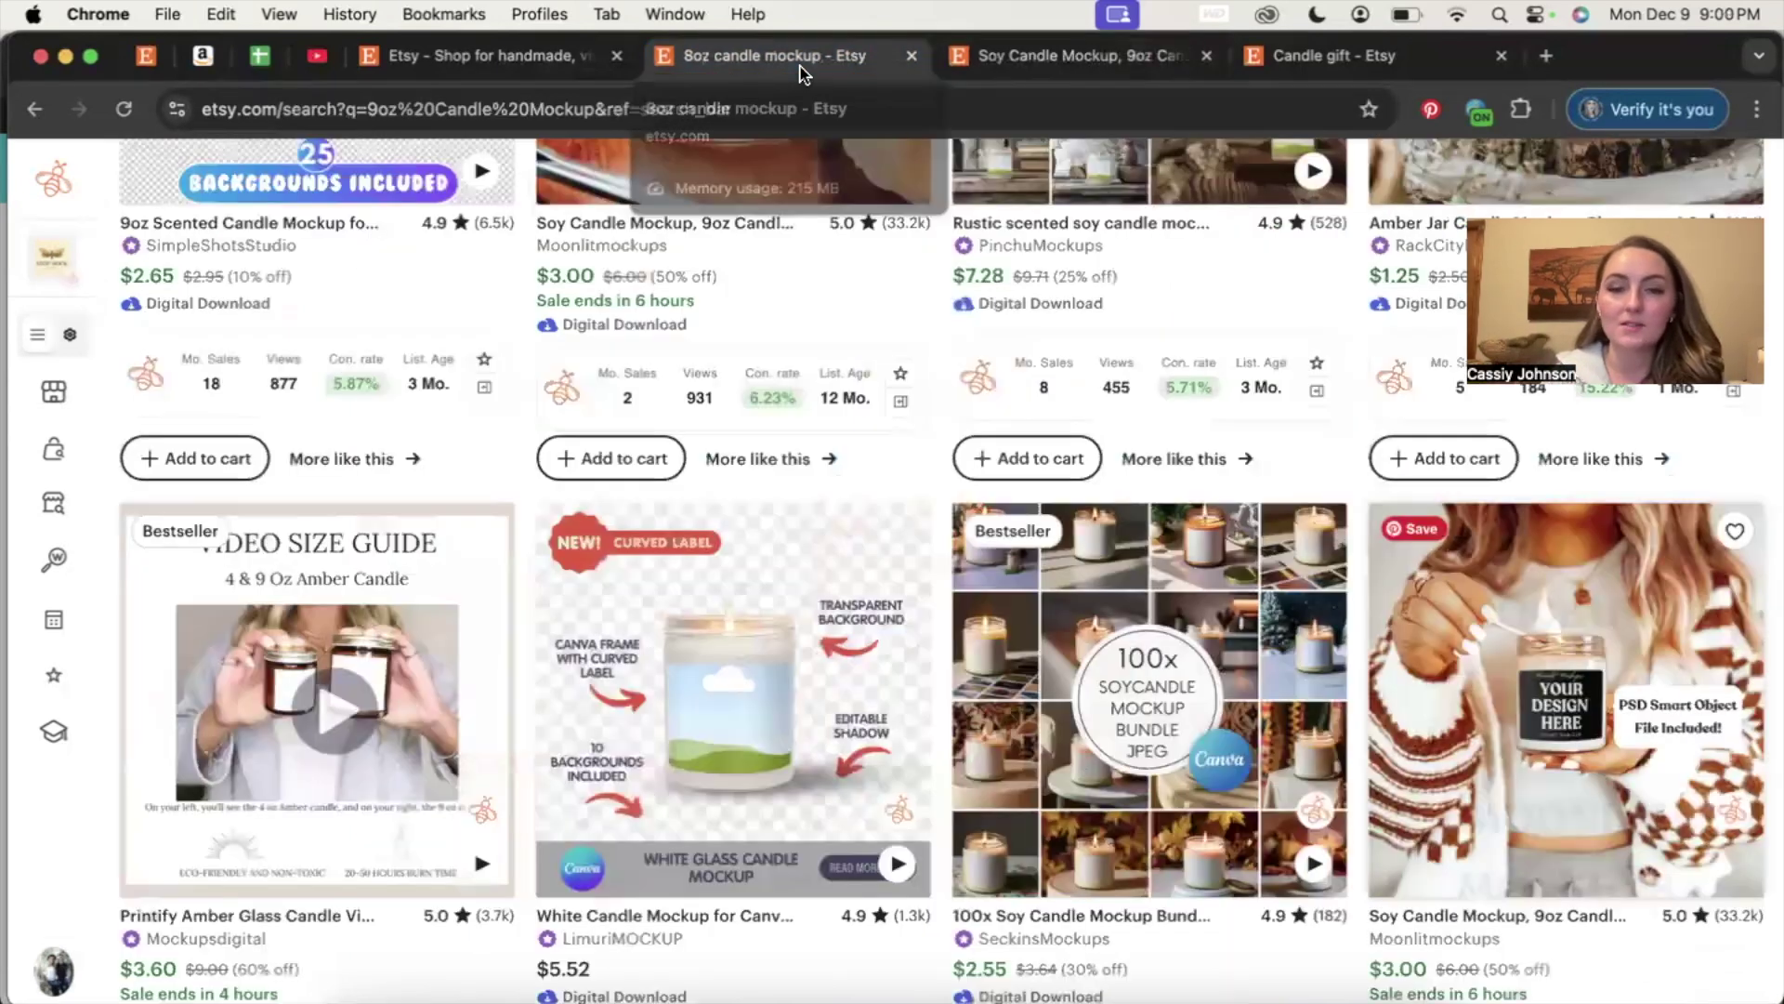
click(1336, 65)
scroll(1126, 431, down, 10)
scroll(1126, 430, down, 8)
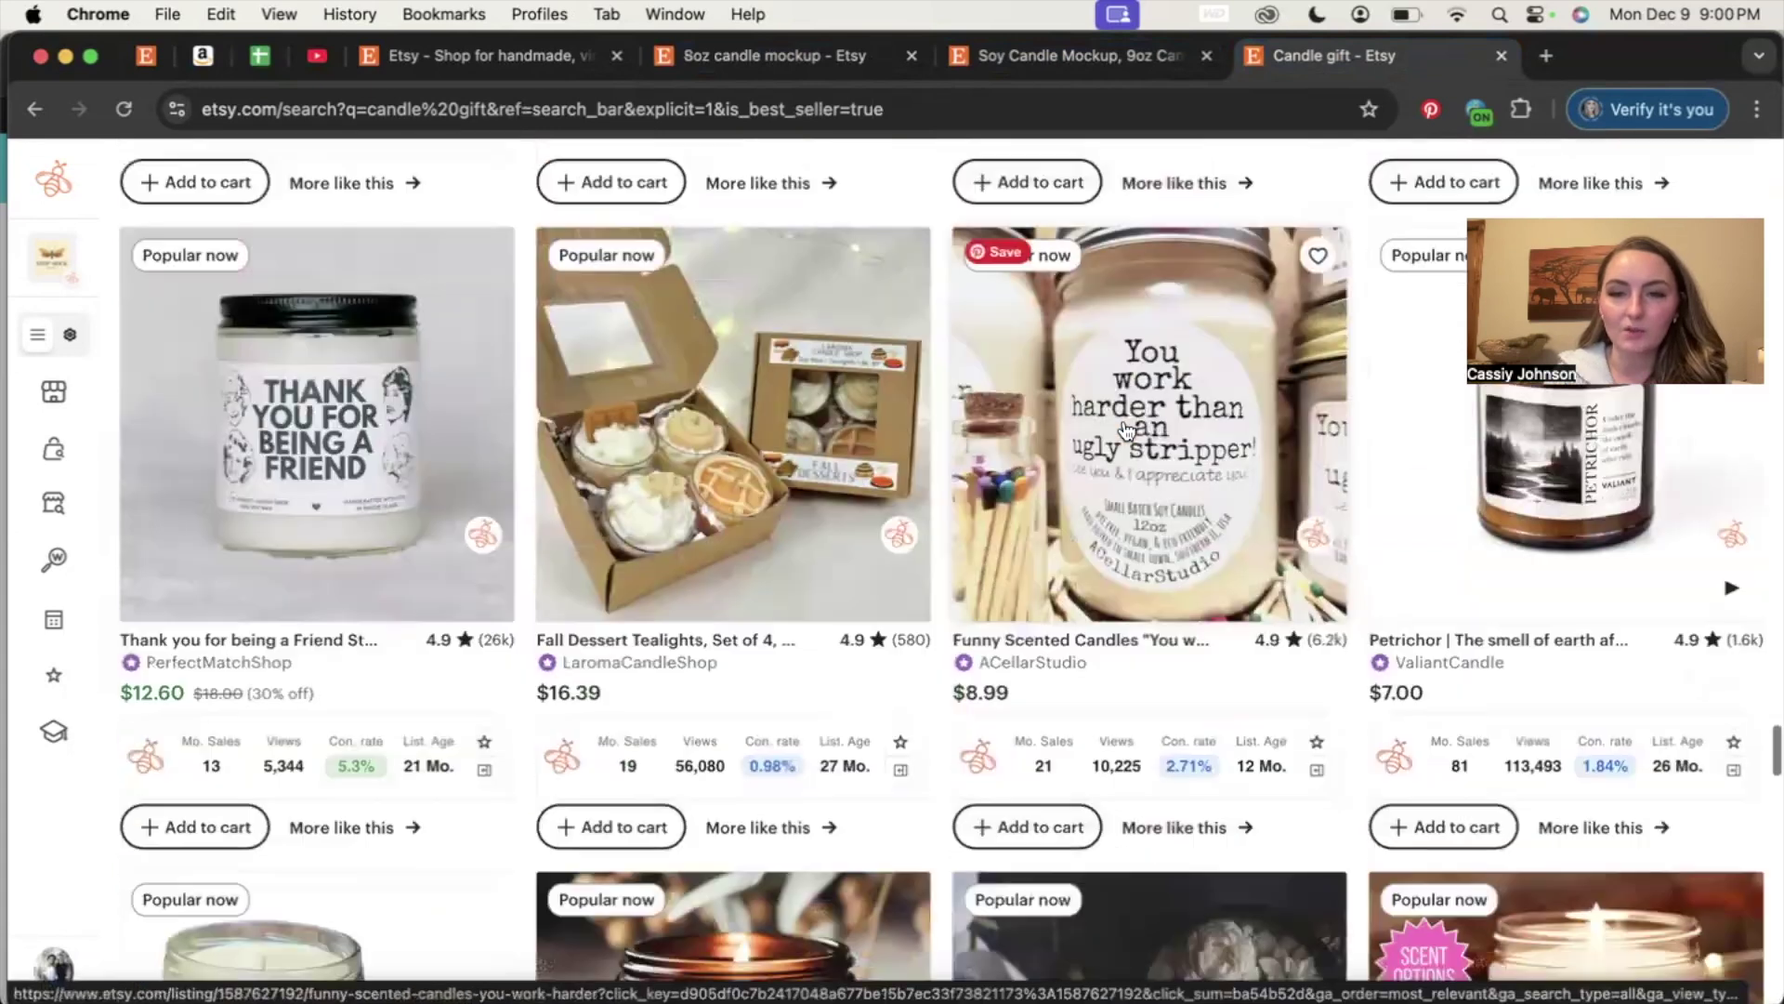
scroll(400, 507, down, 7)
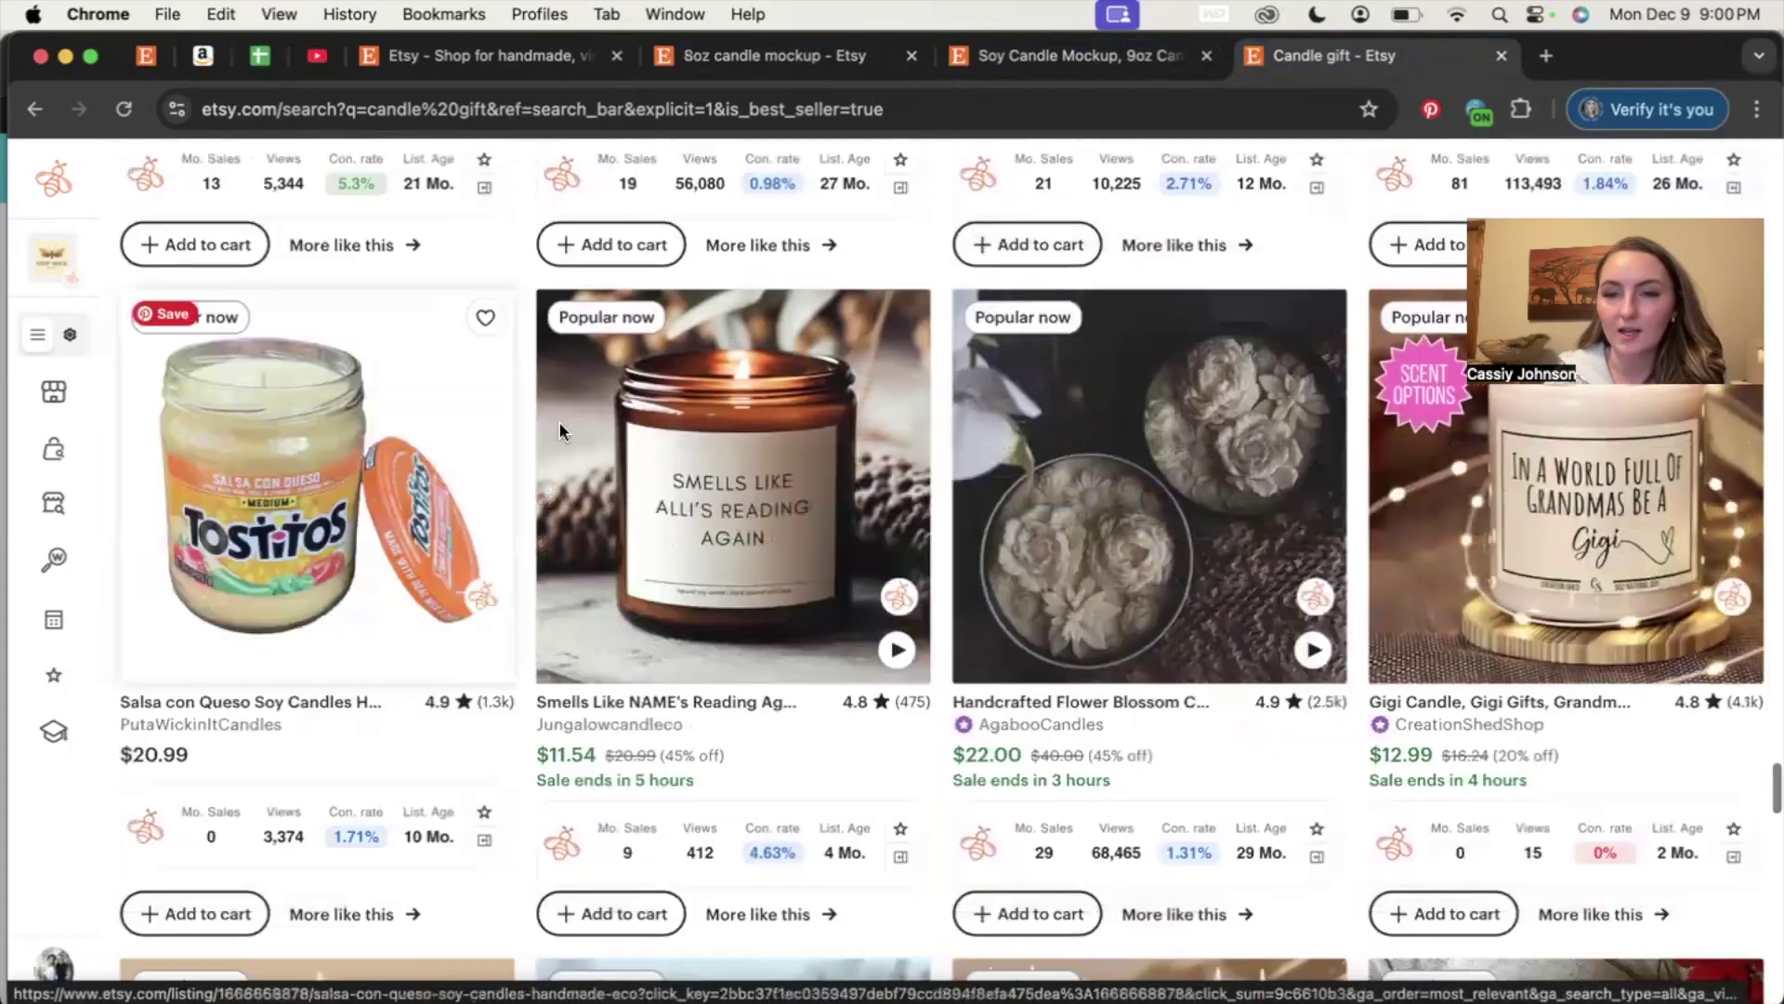
scroll(543, 571, down, 6)
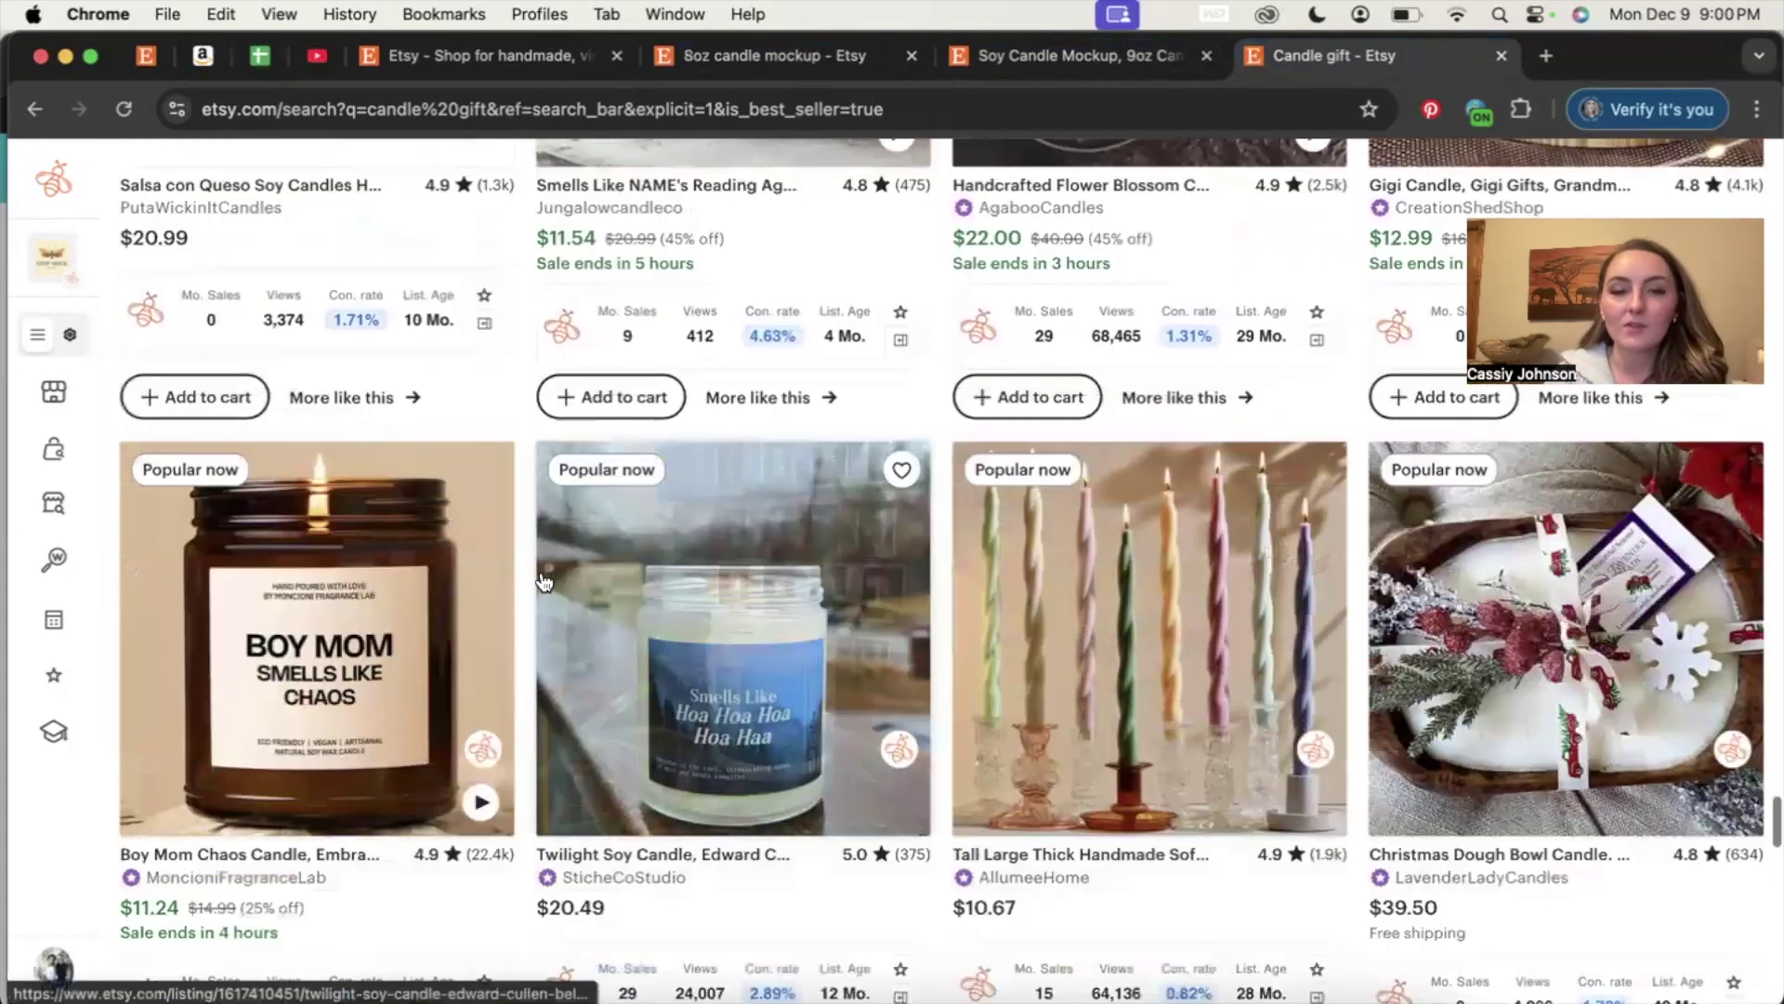
scroll(543, 582, down, 5)
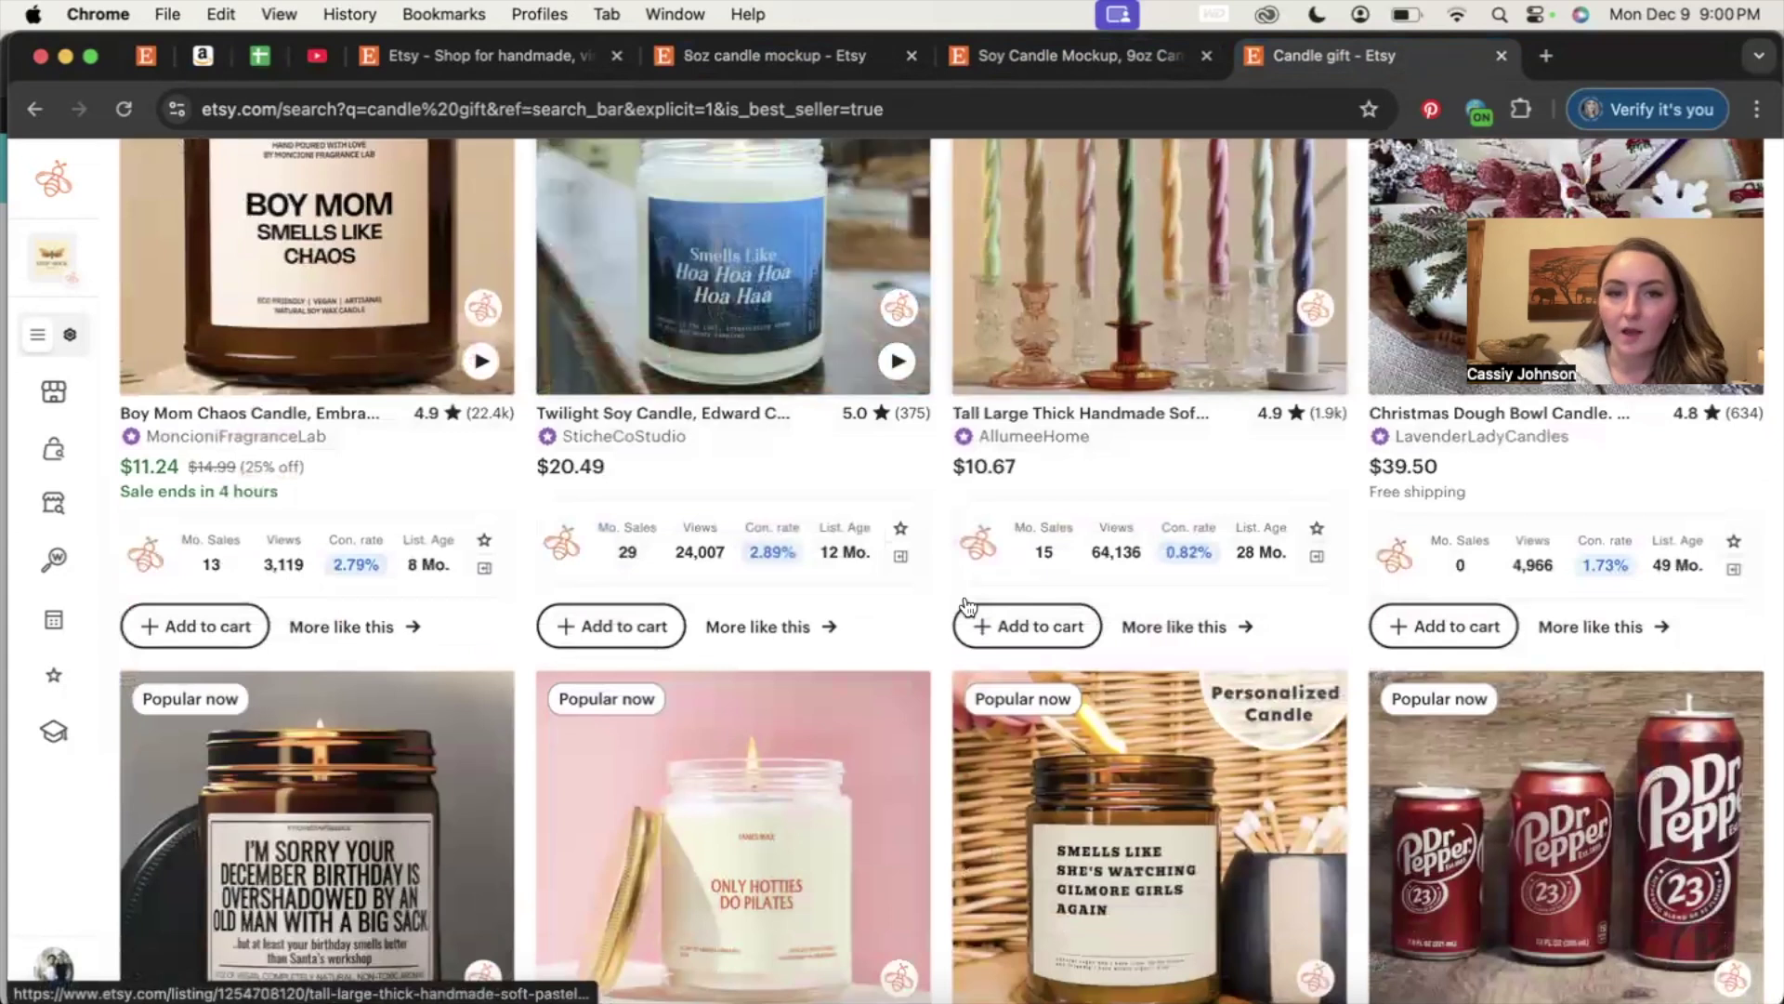
scroll(967, 606, down, 5)
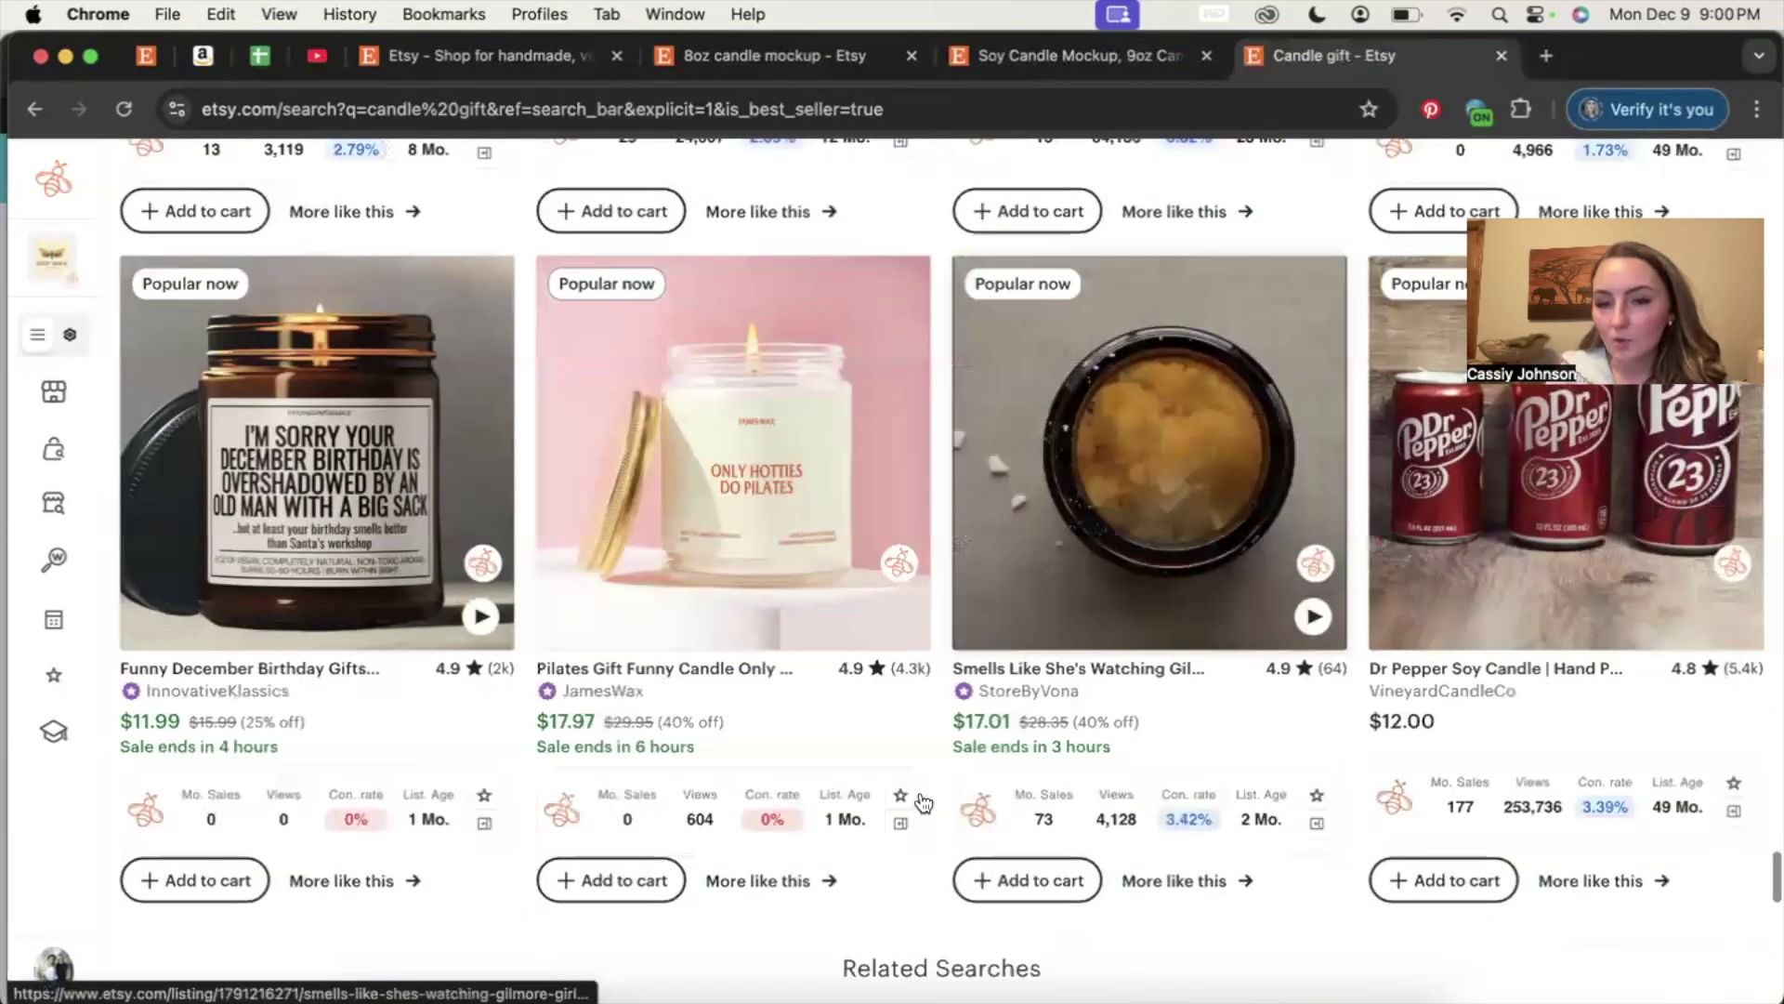
Step: Switch back to the Canva teacher label design and bring its white page 2 into view
click(549, 998)
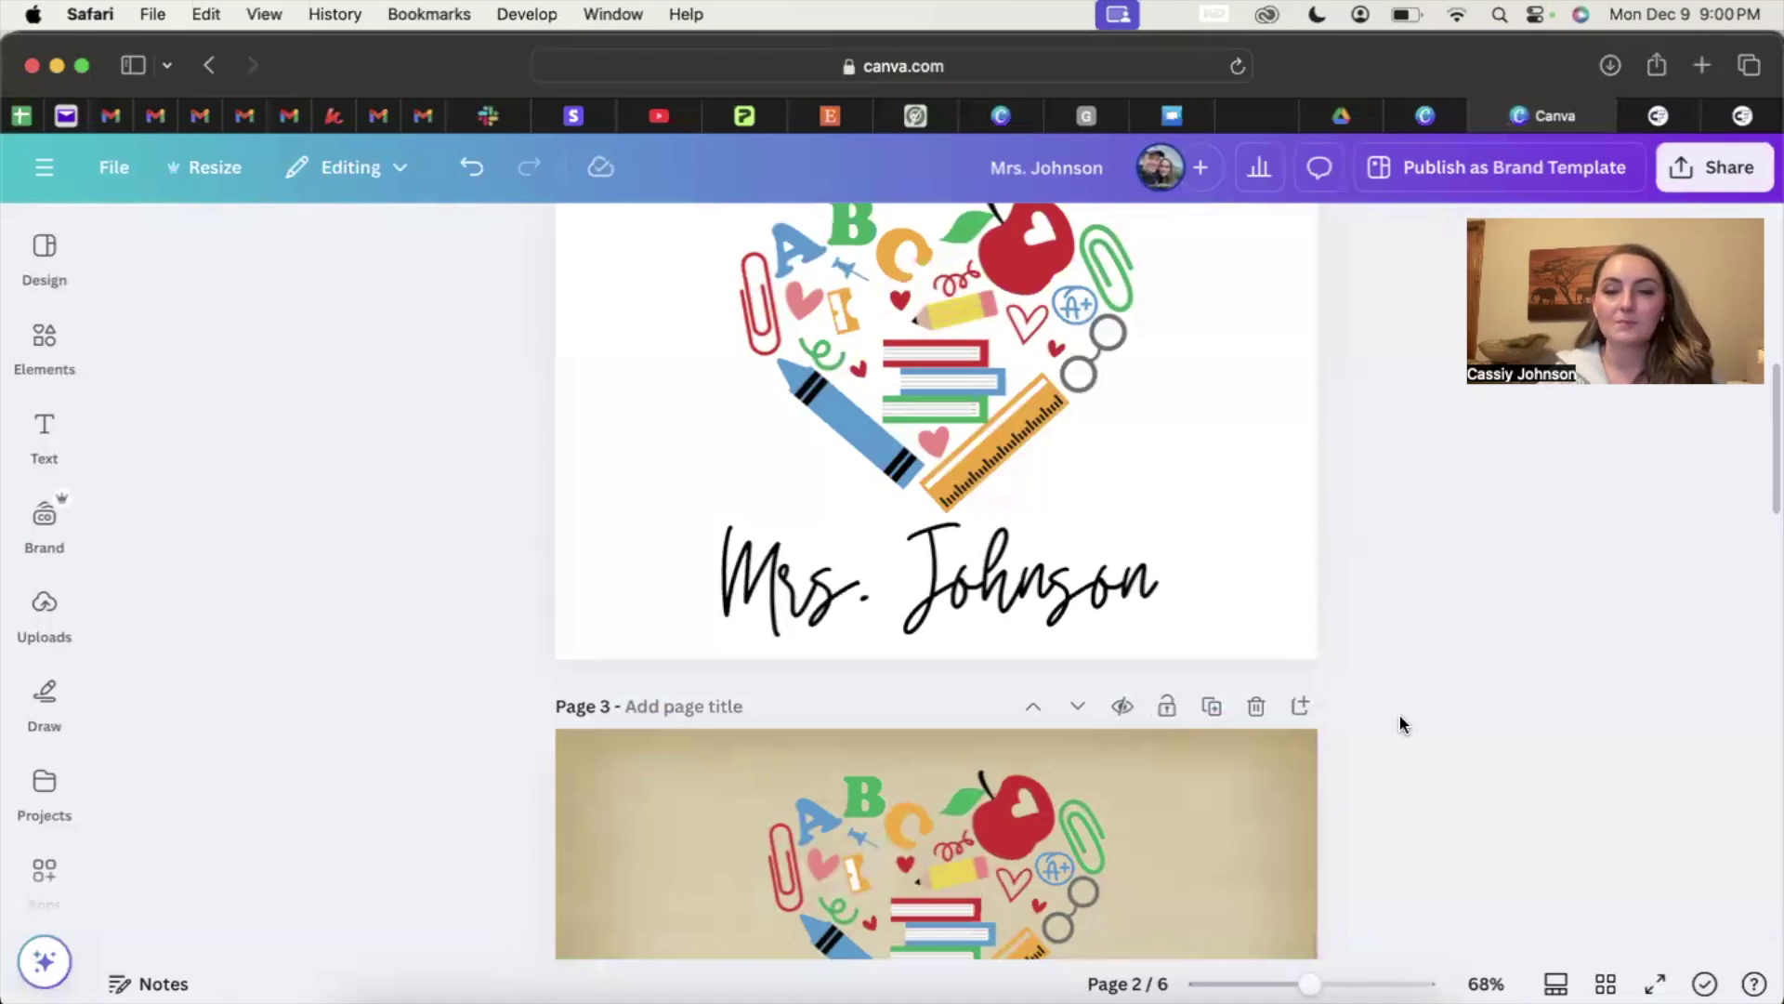
scroll(1370, 553, up, 2)
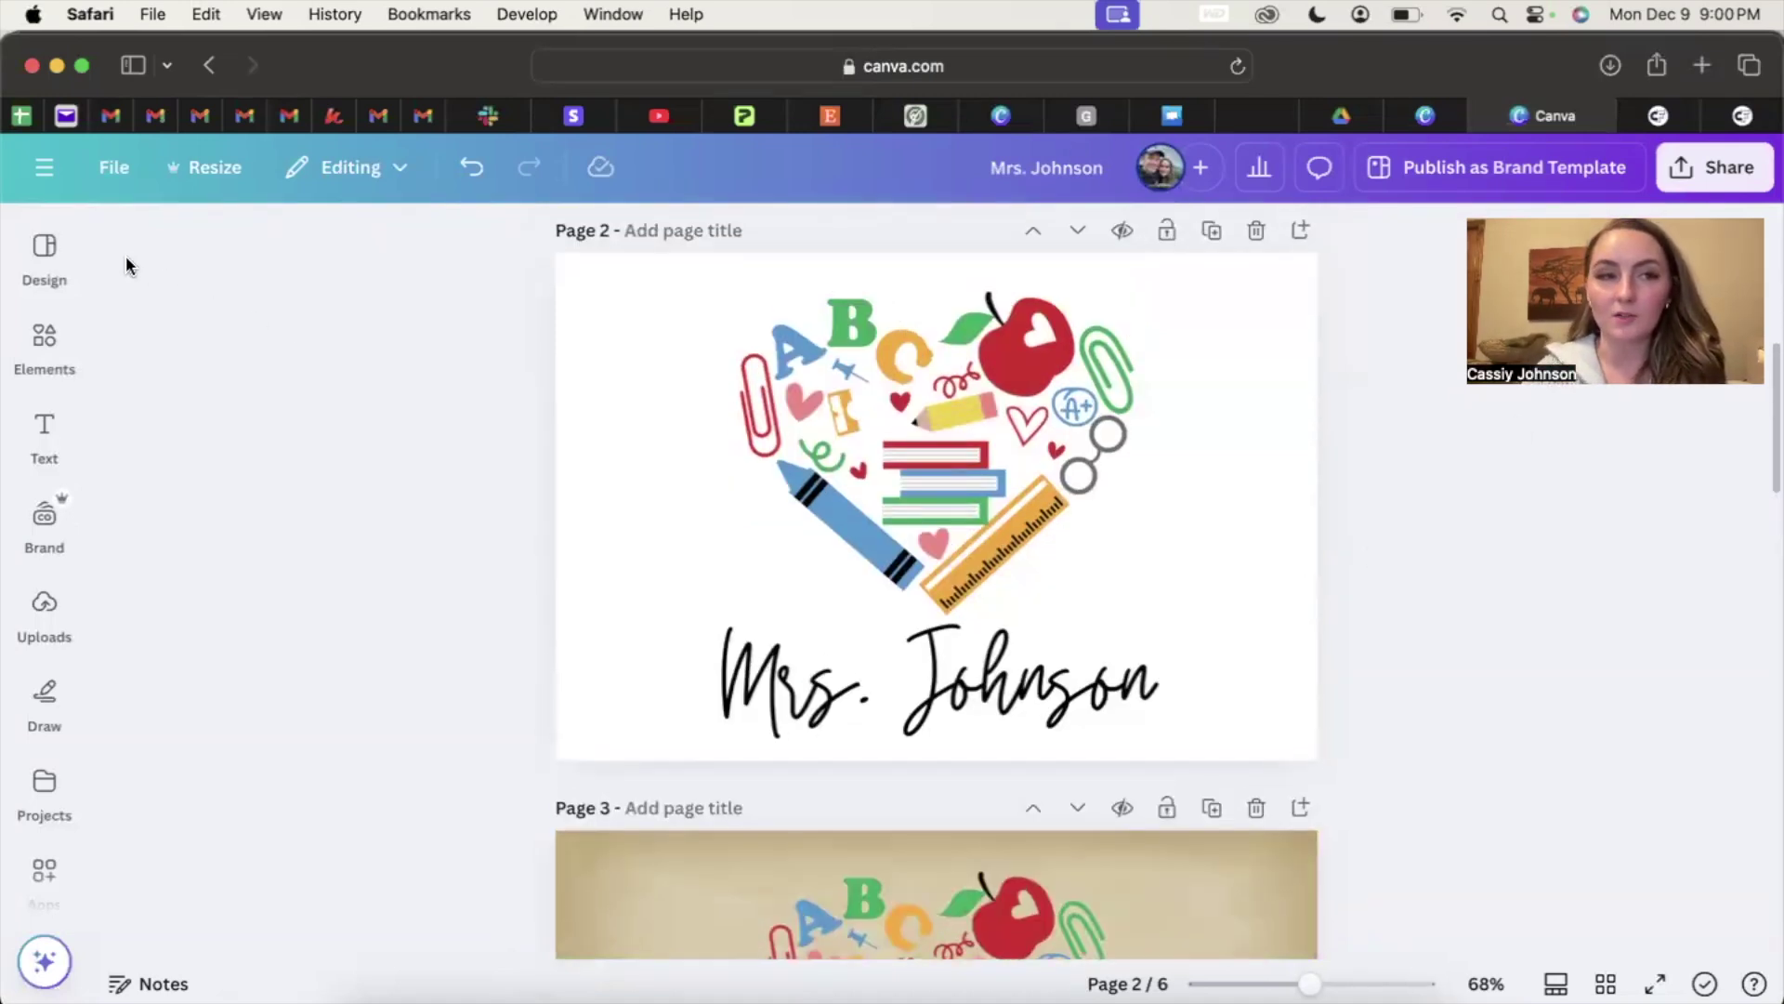
Step: Set up a PNG download of only page 2 with a transparent background, and close the download options without downloading
click(1705, 176)
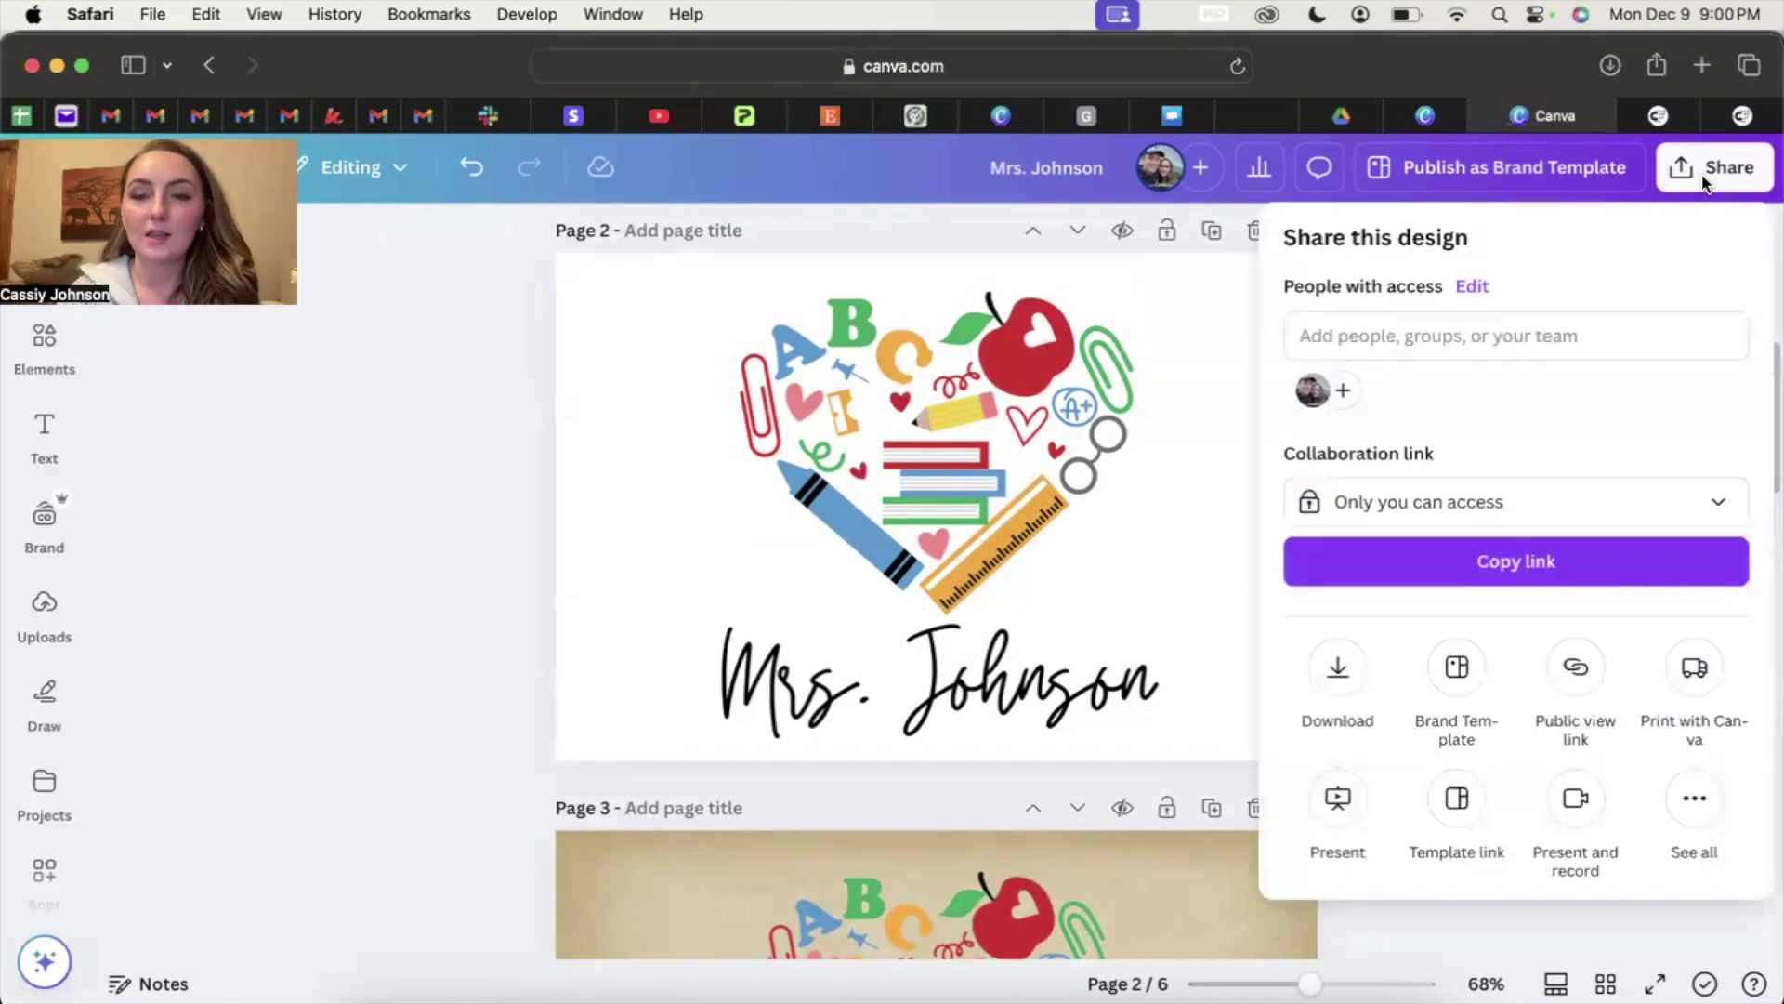
click(1338, 693)
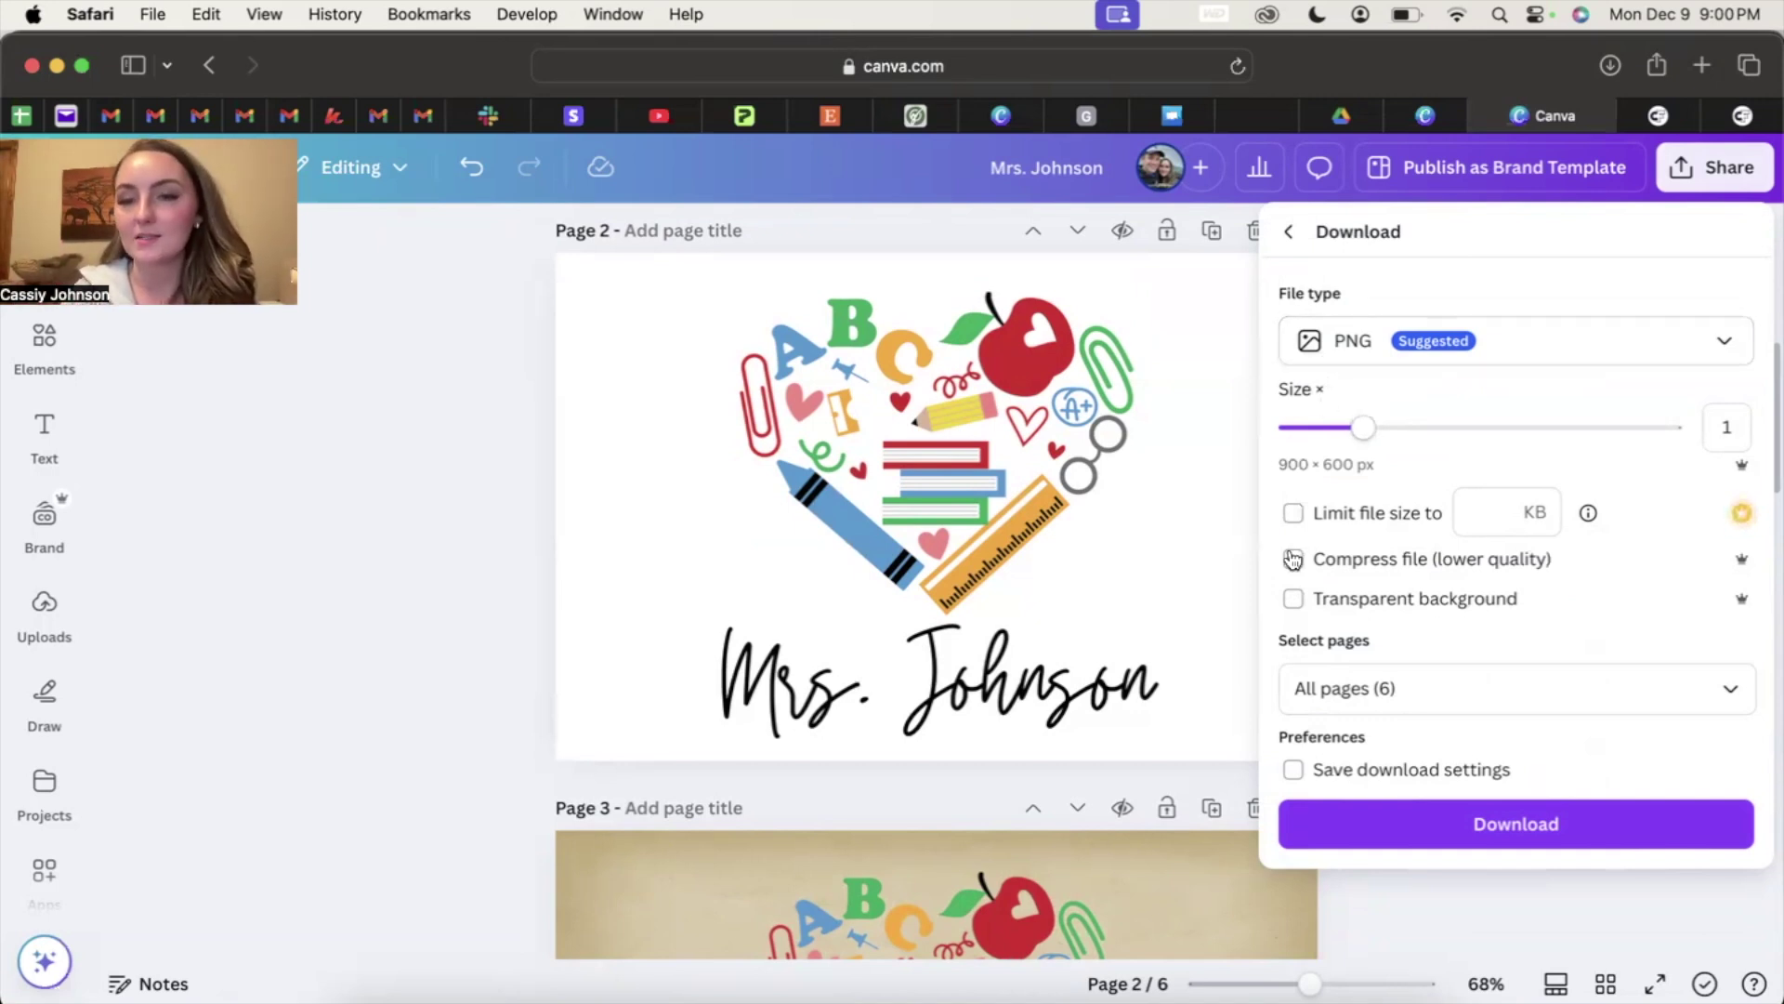
click(1293, 599)
click(1468, 687)
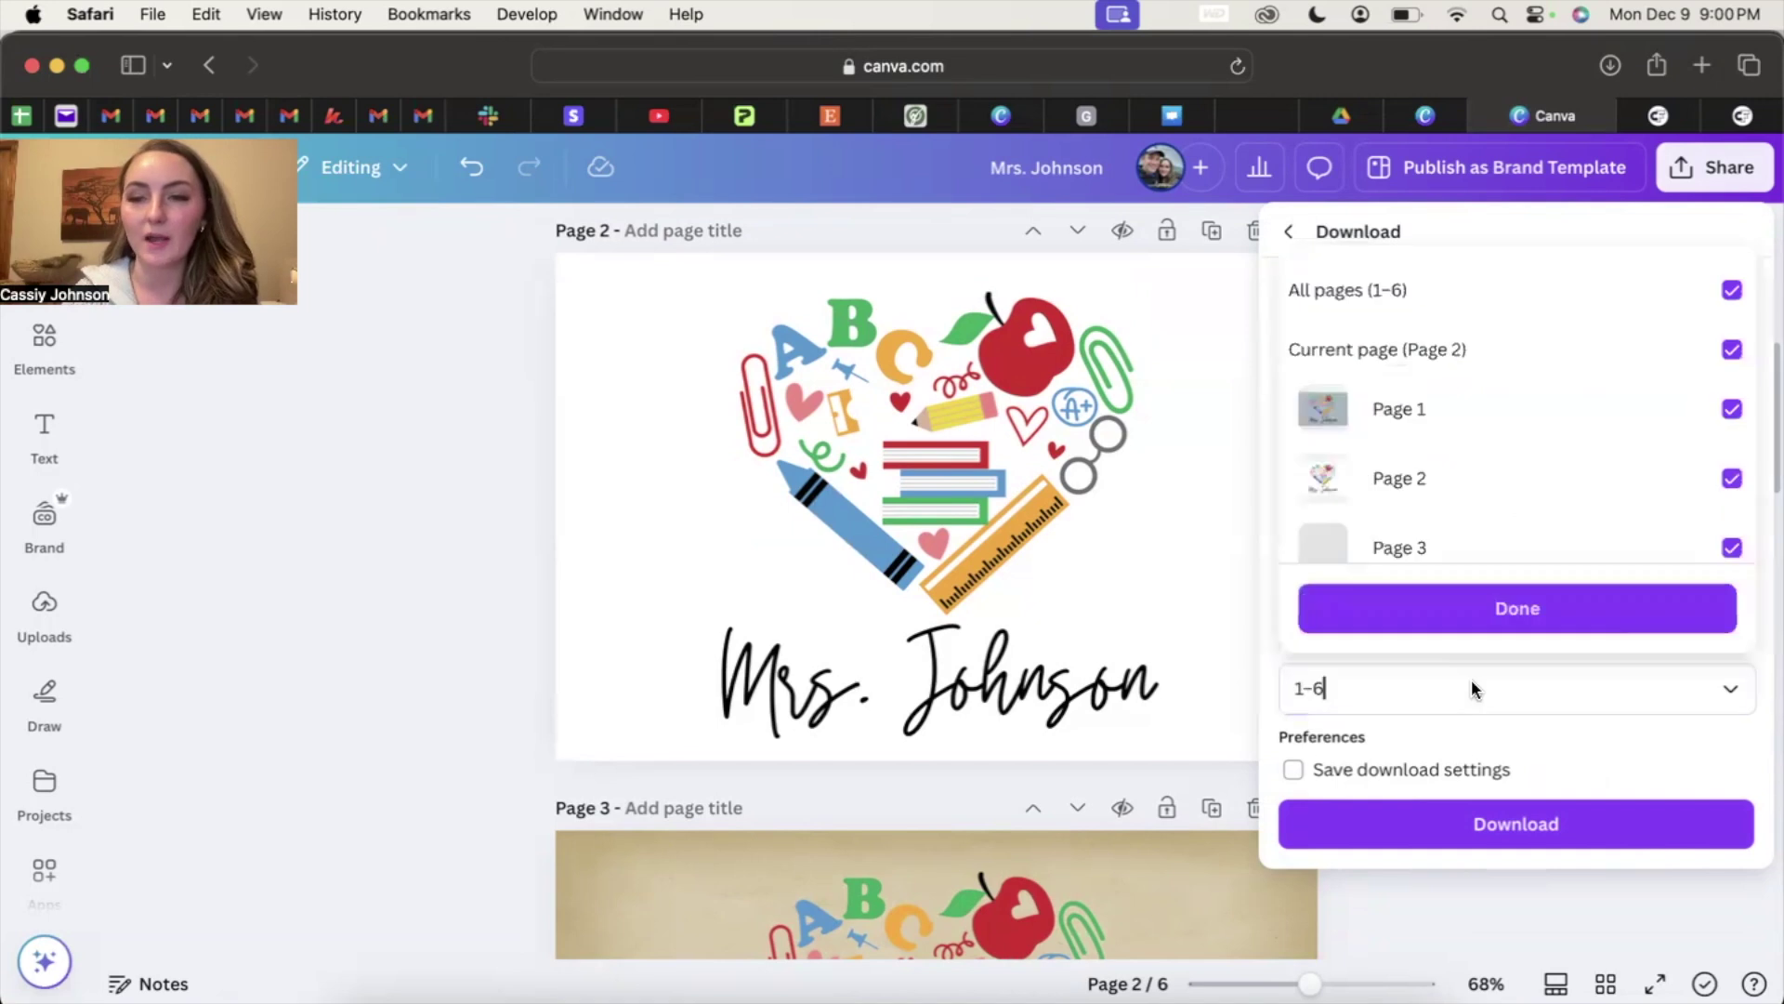
click(1732, 289)
click(1732, 349)
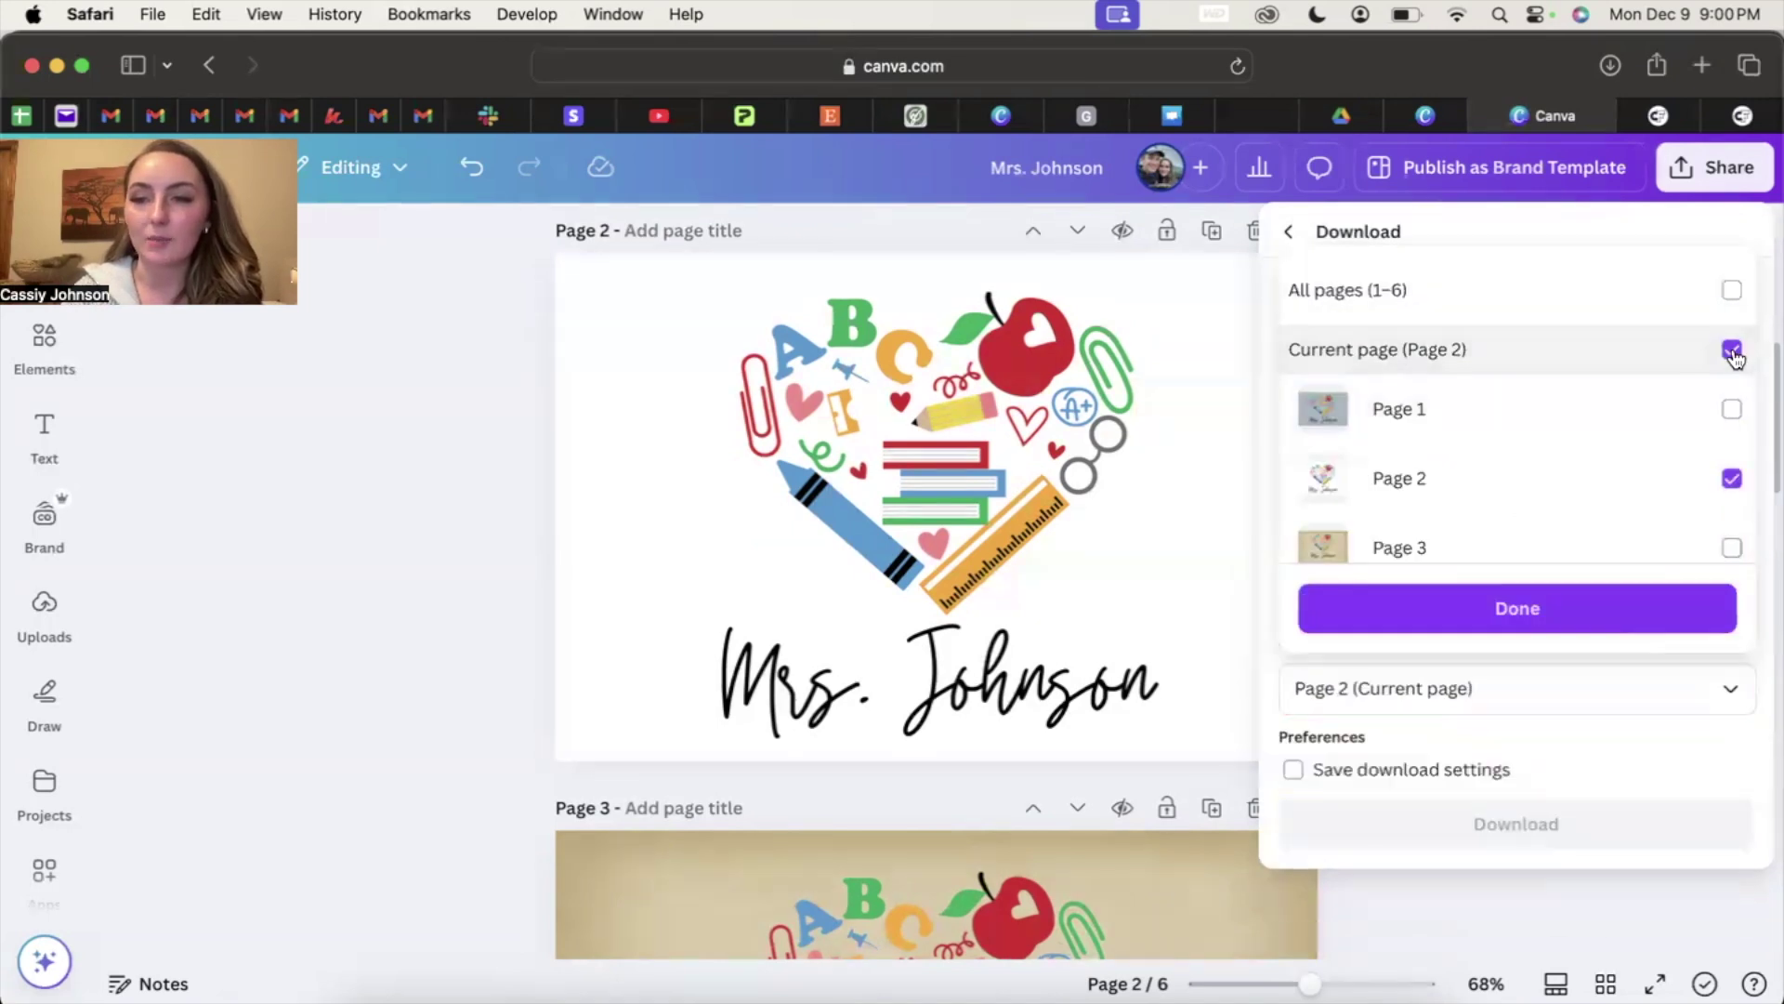
click(1599, 609)
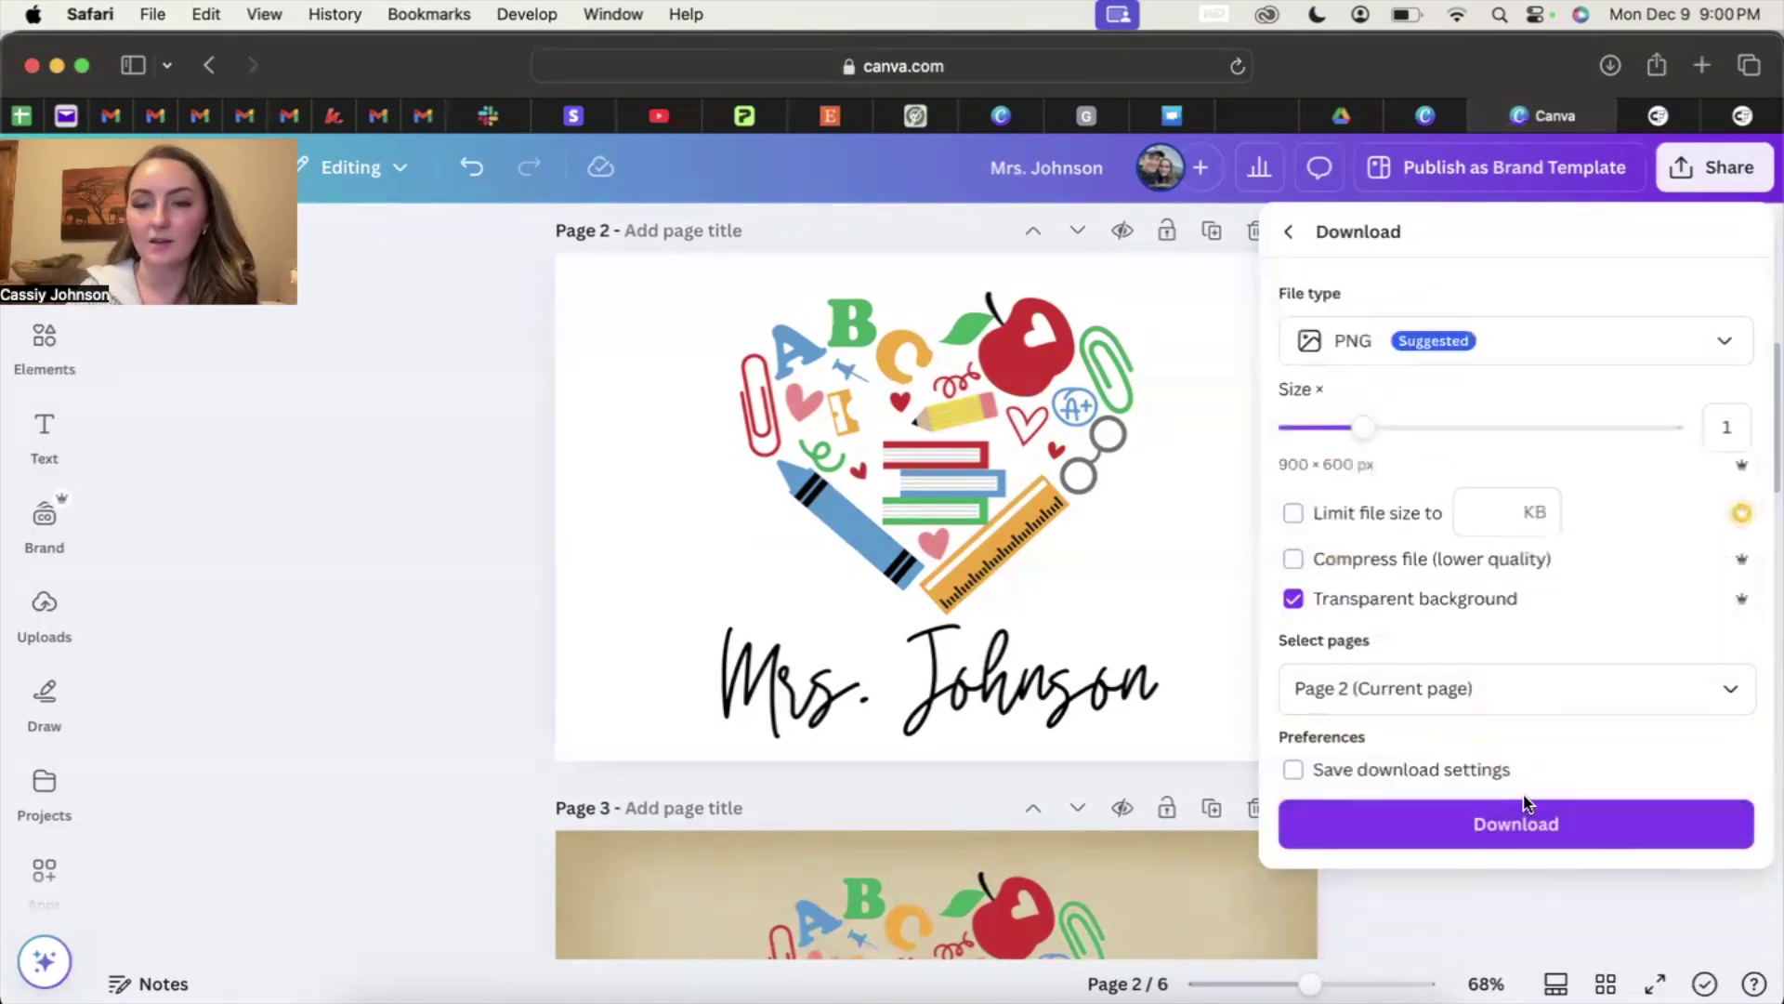
click(1150, 521)
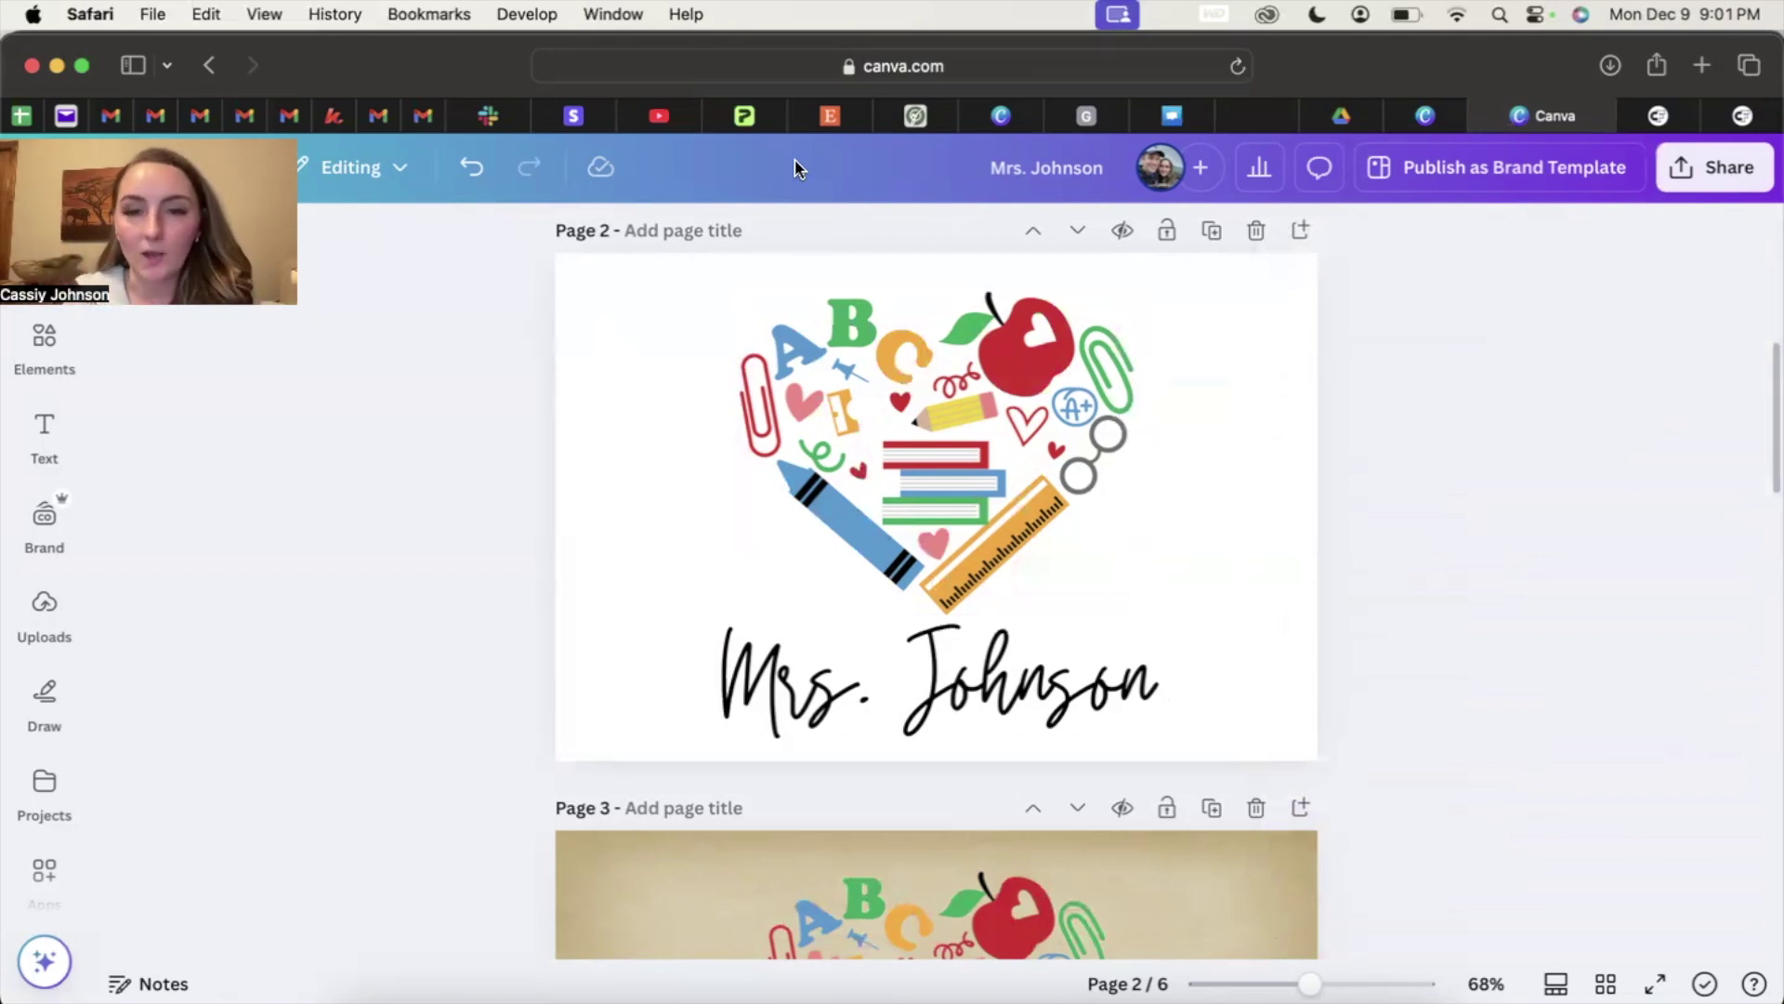
Step: Set up a PNG download of only page 3 with the tan background, and close the download options without downloading
scroll(1381, 394, down, 6)
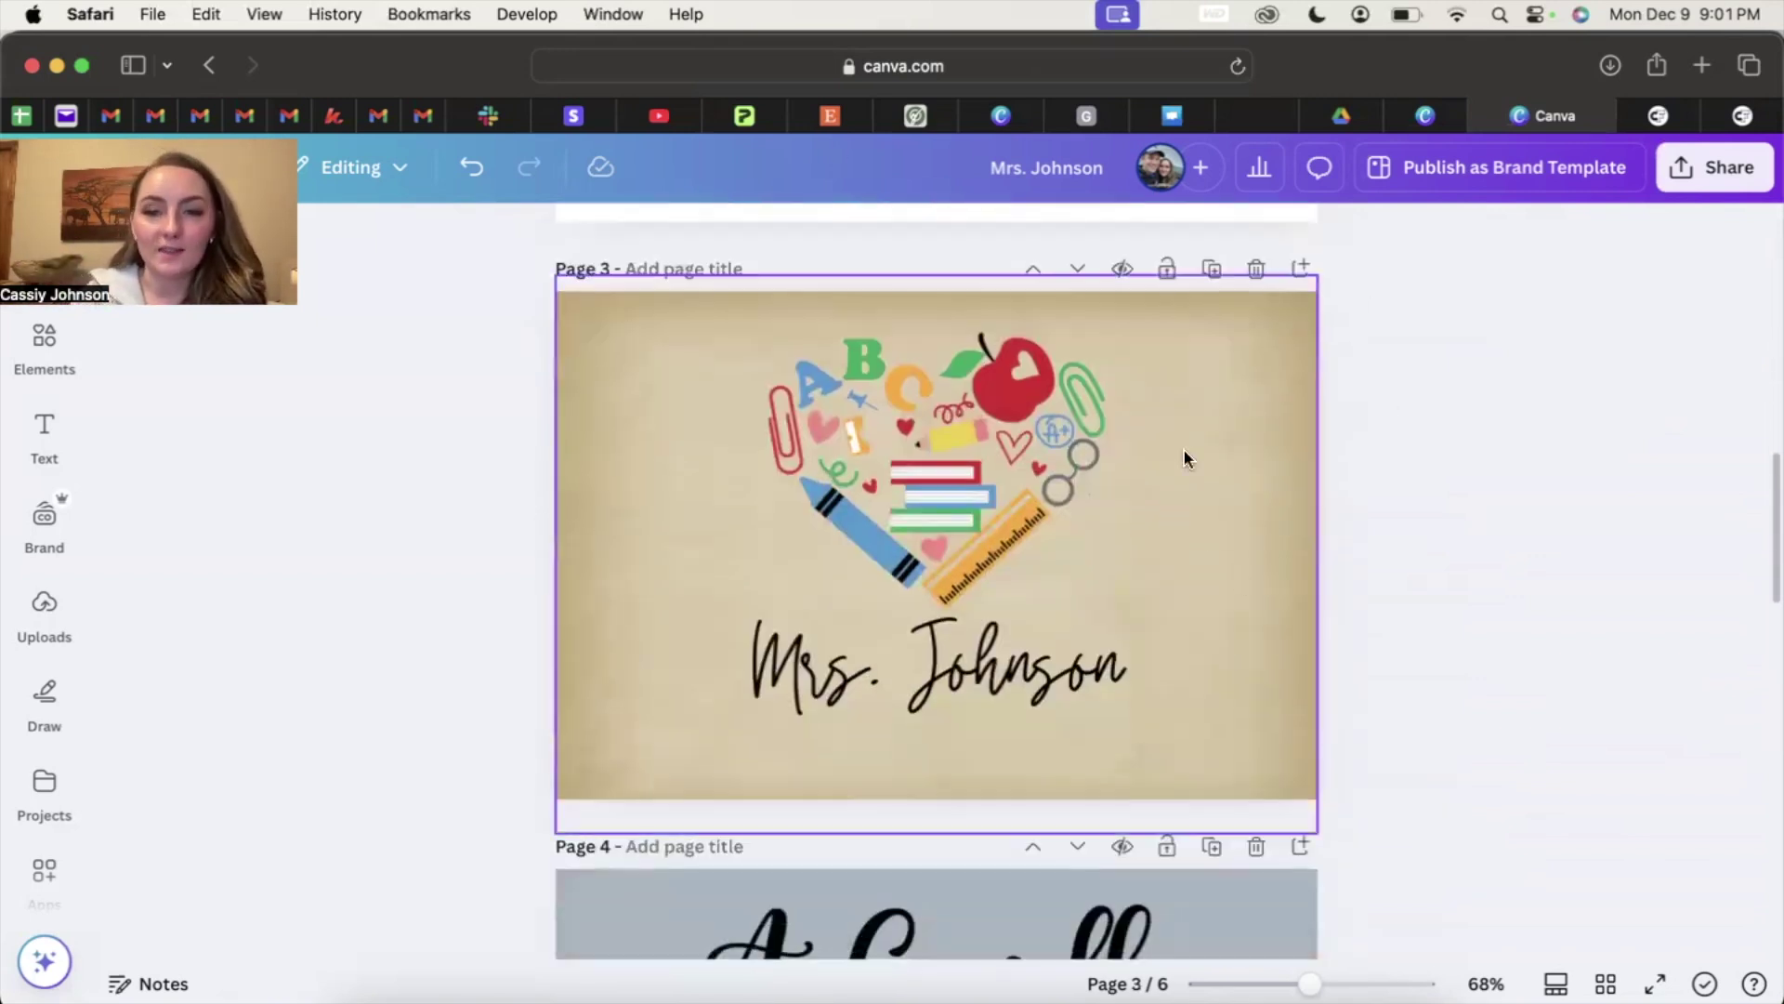
click(1712, 176)
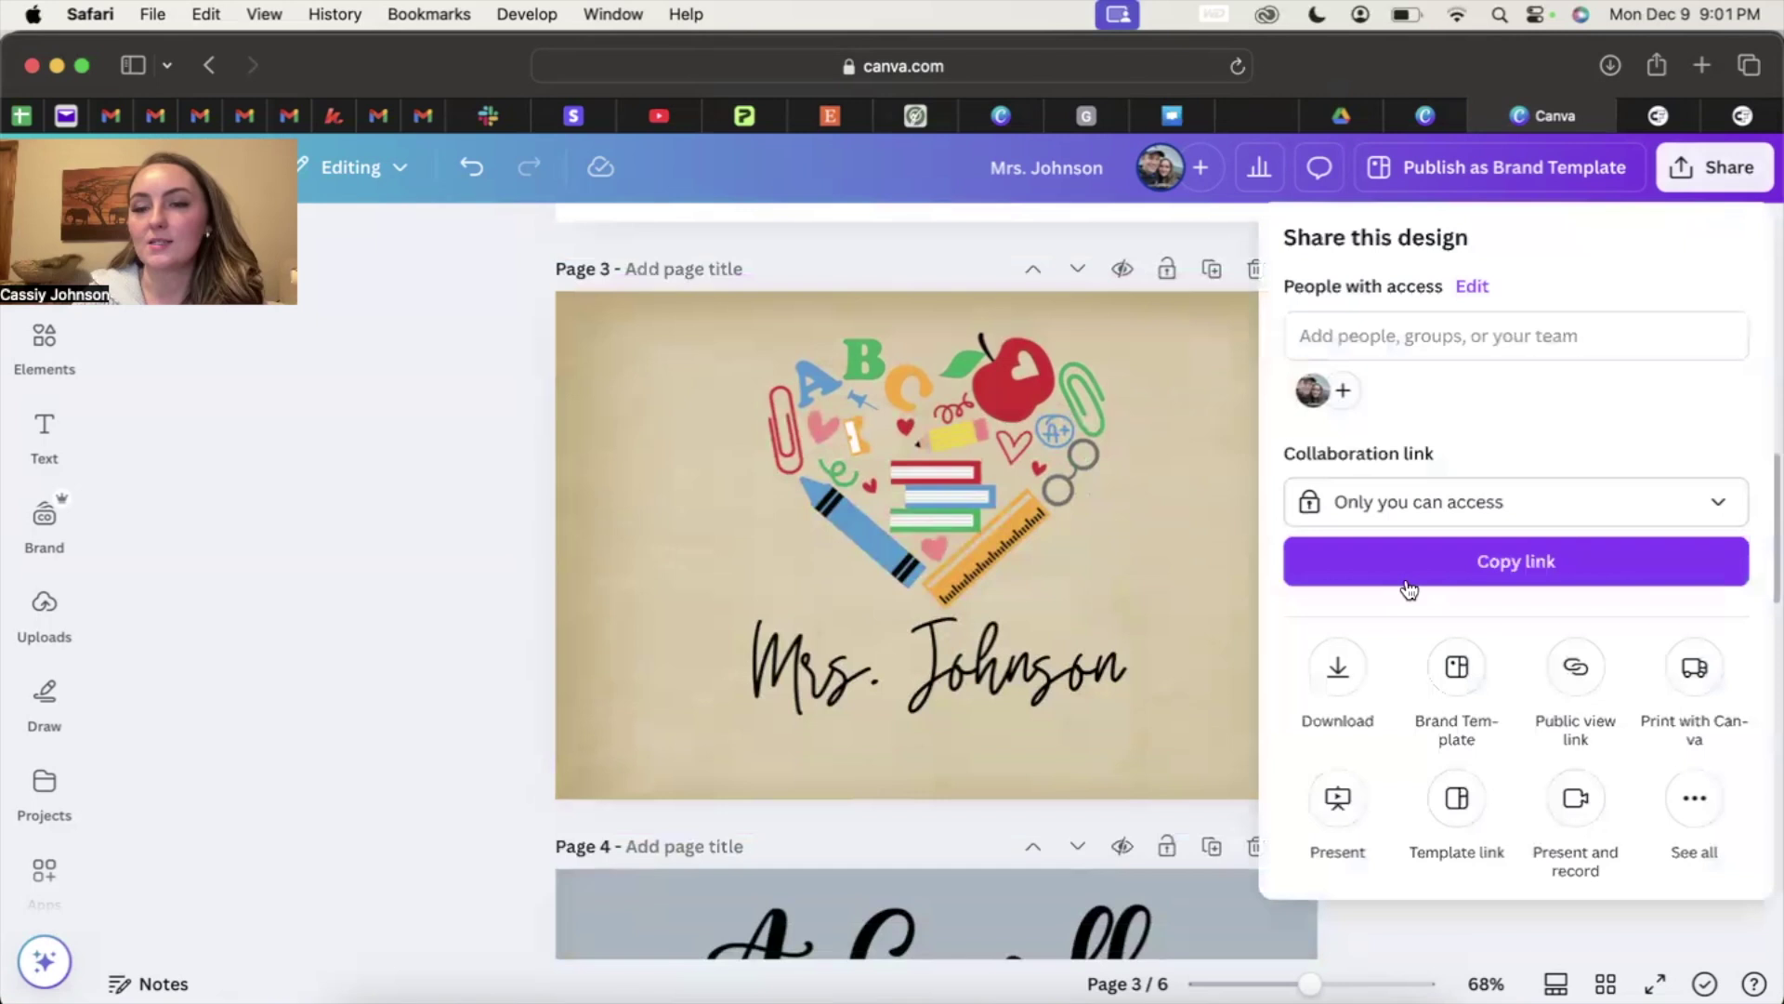
click(1352, 687)
click(1634, 704)
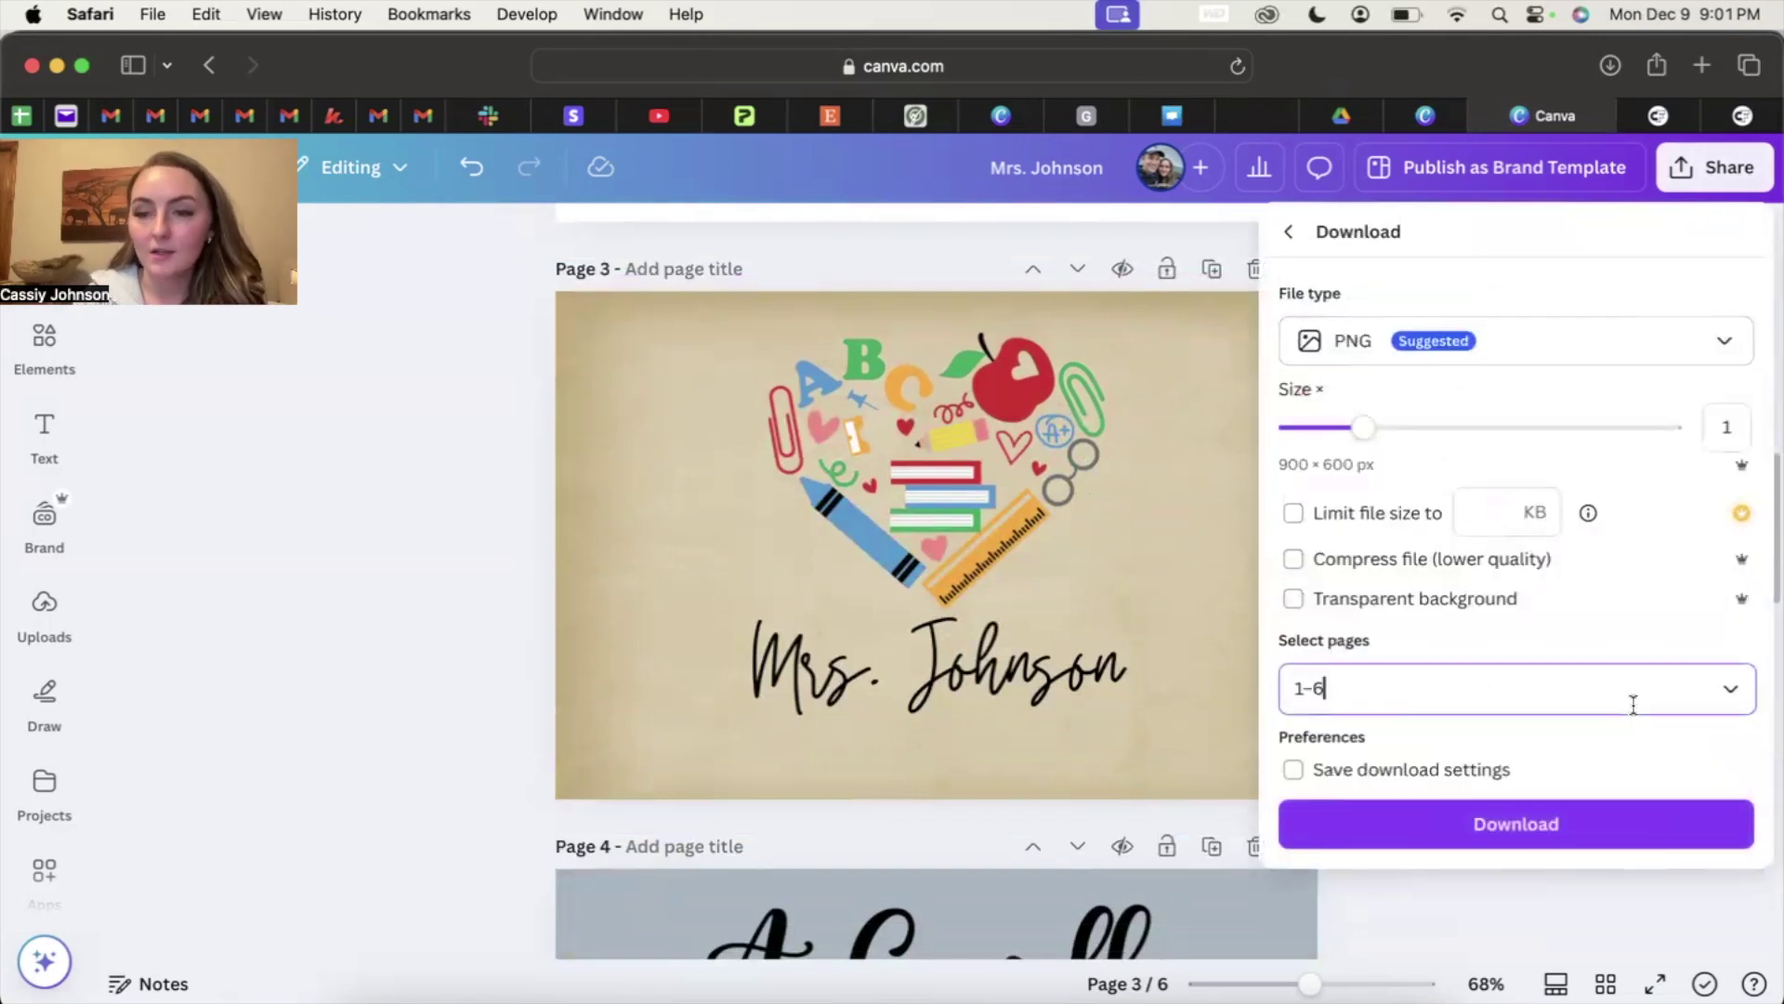
click(1731, 289)
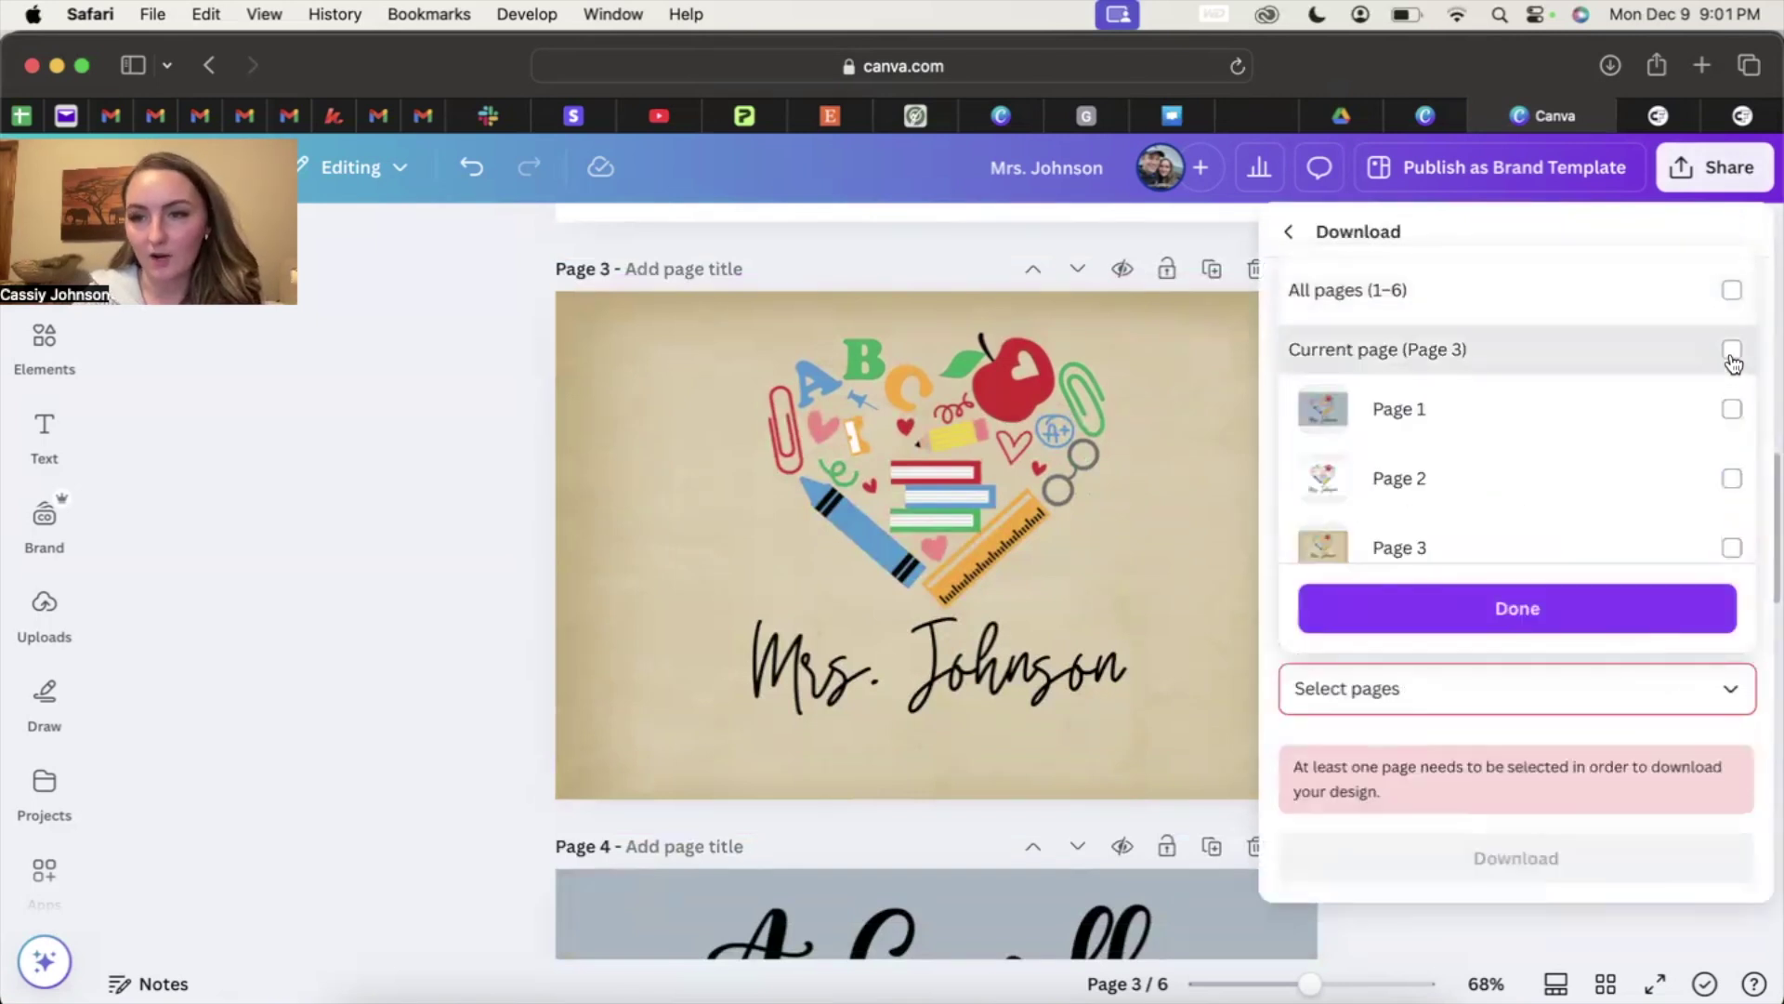
click(1731, 350)
click(1514, 609)
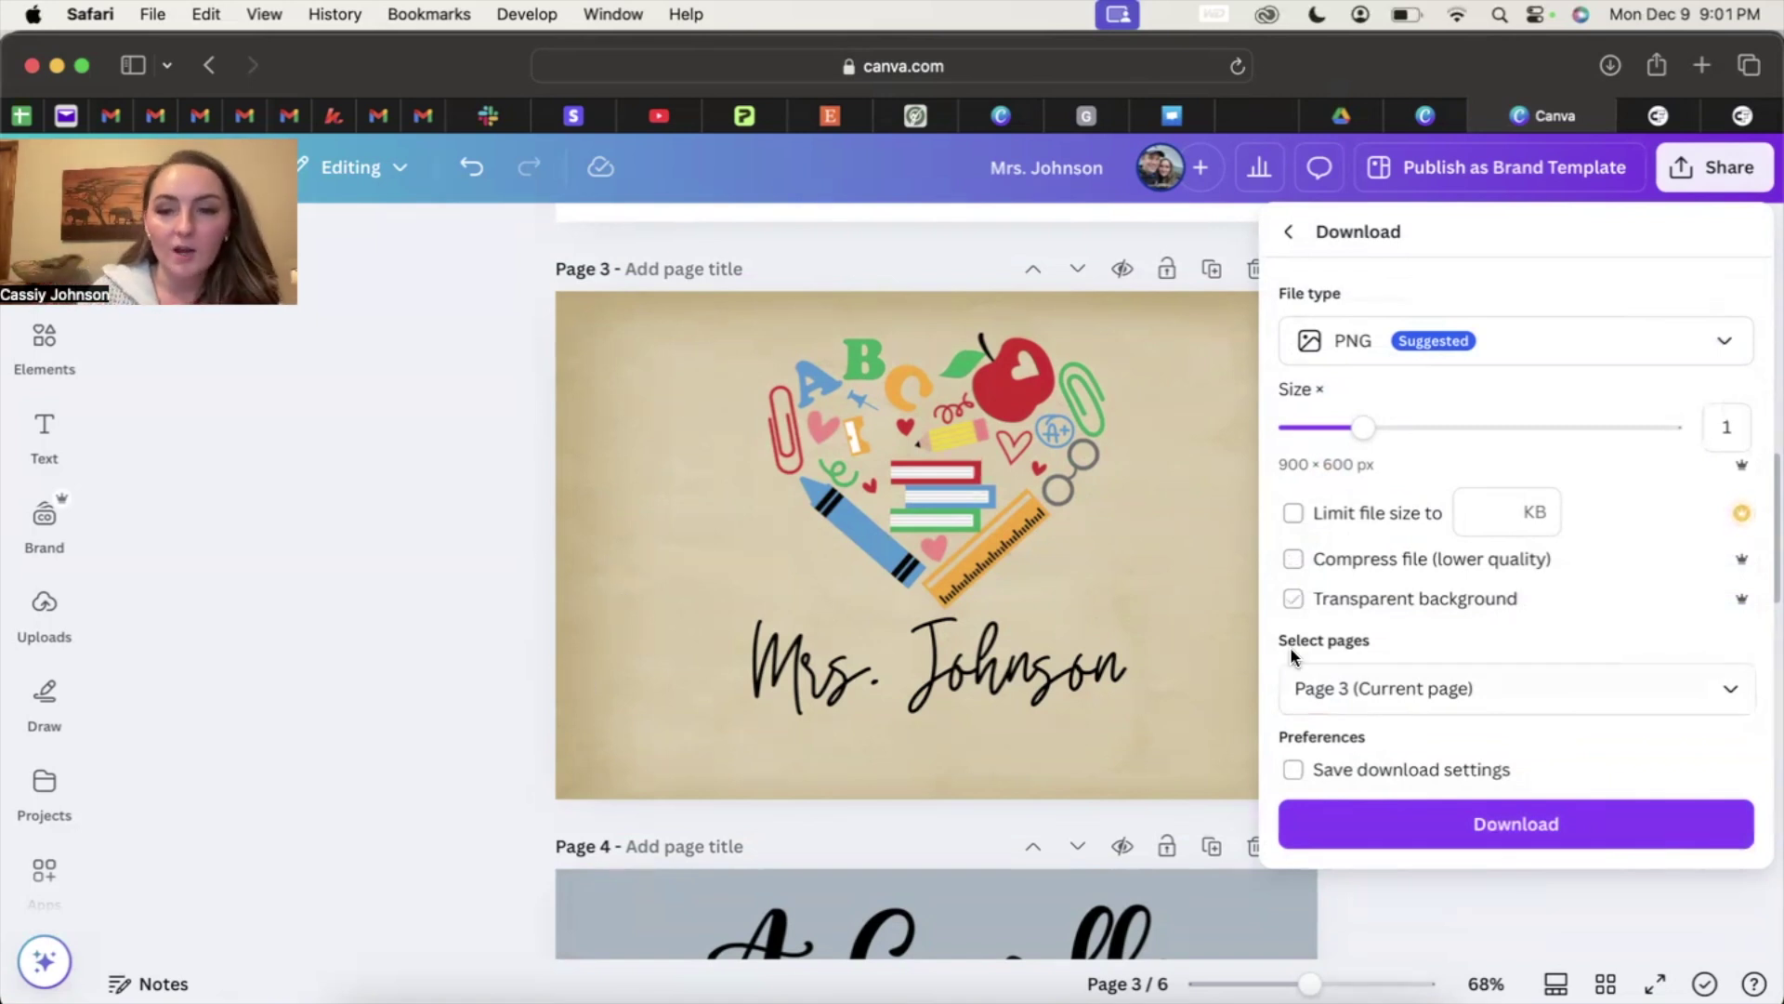
click(588, 552)
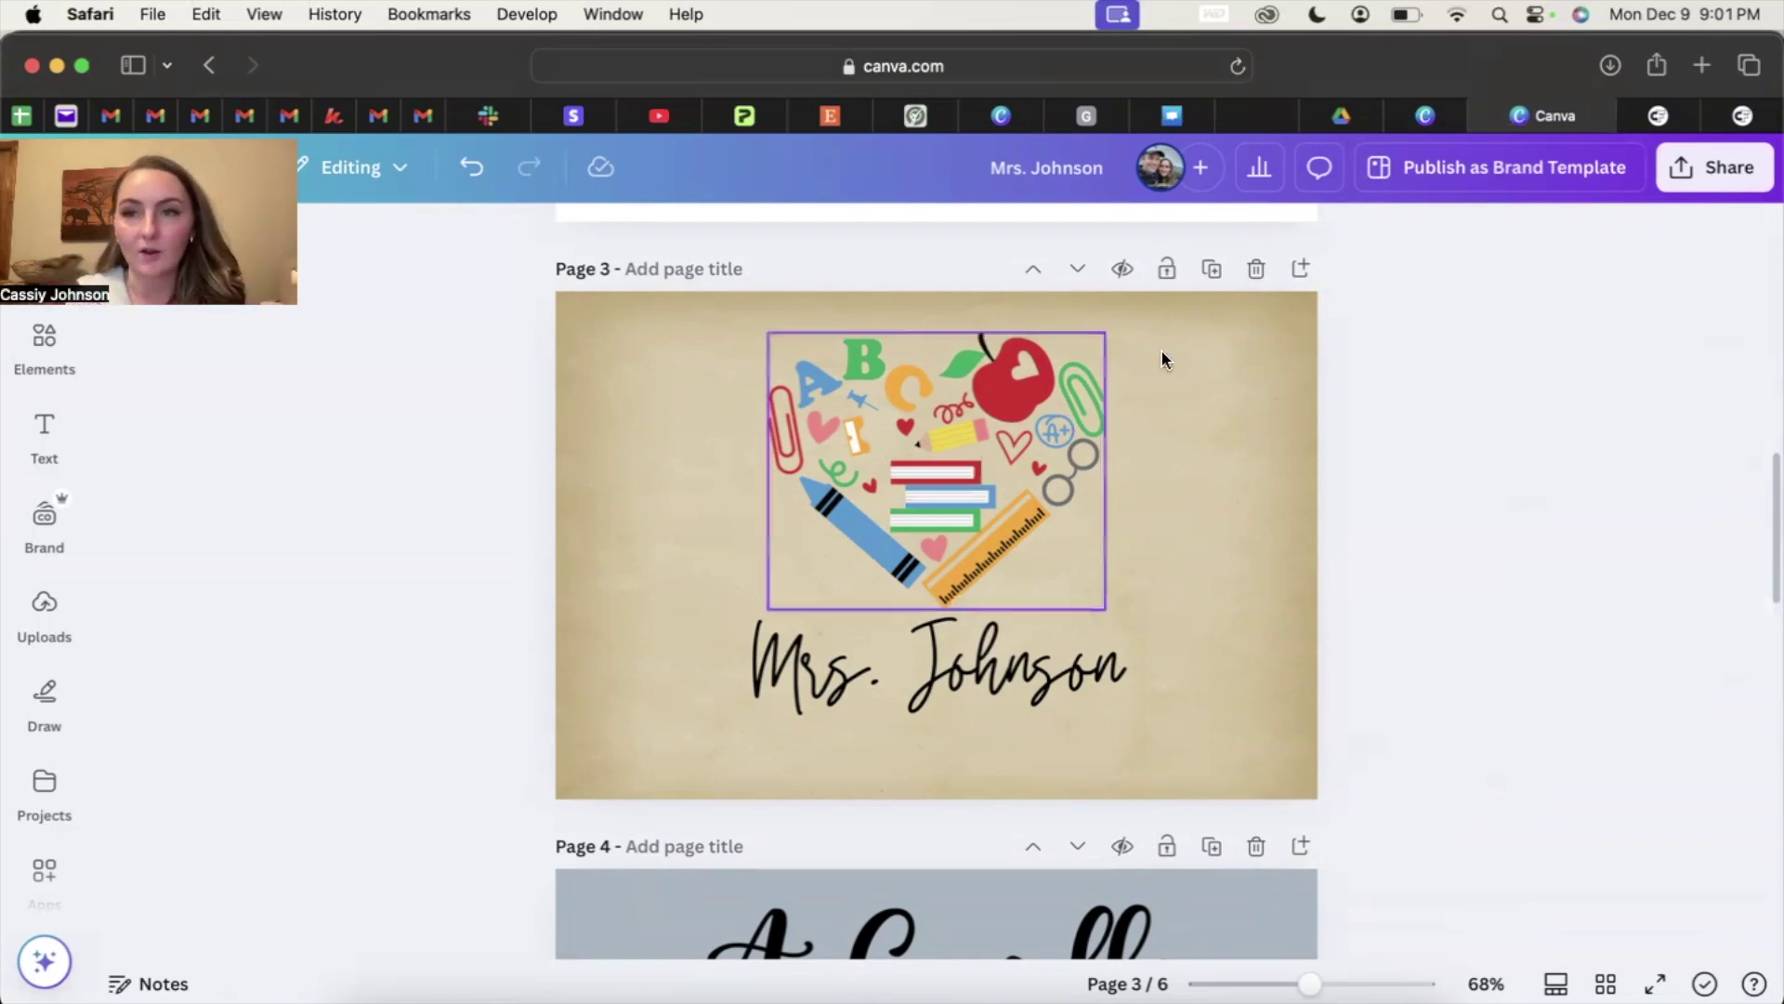
Step: Switch to Creative Fabrica and examine the 9oz Scented Soy Candle Mockup page, including its title, preview images and license details
click(1680, 124)
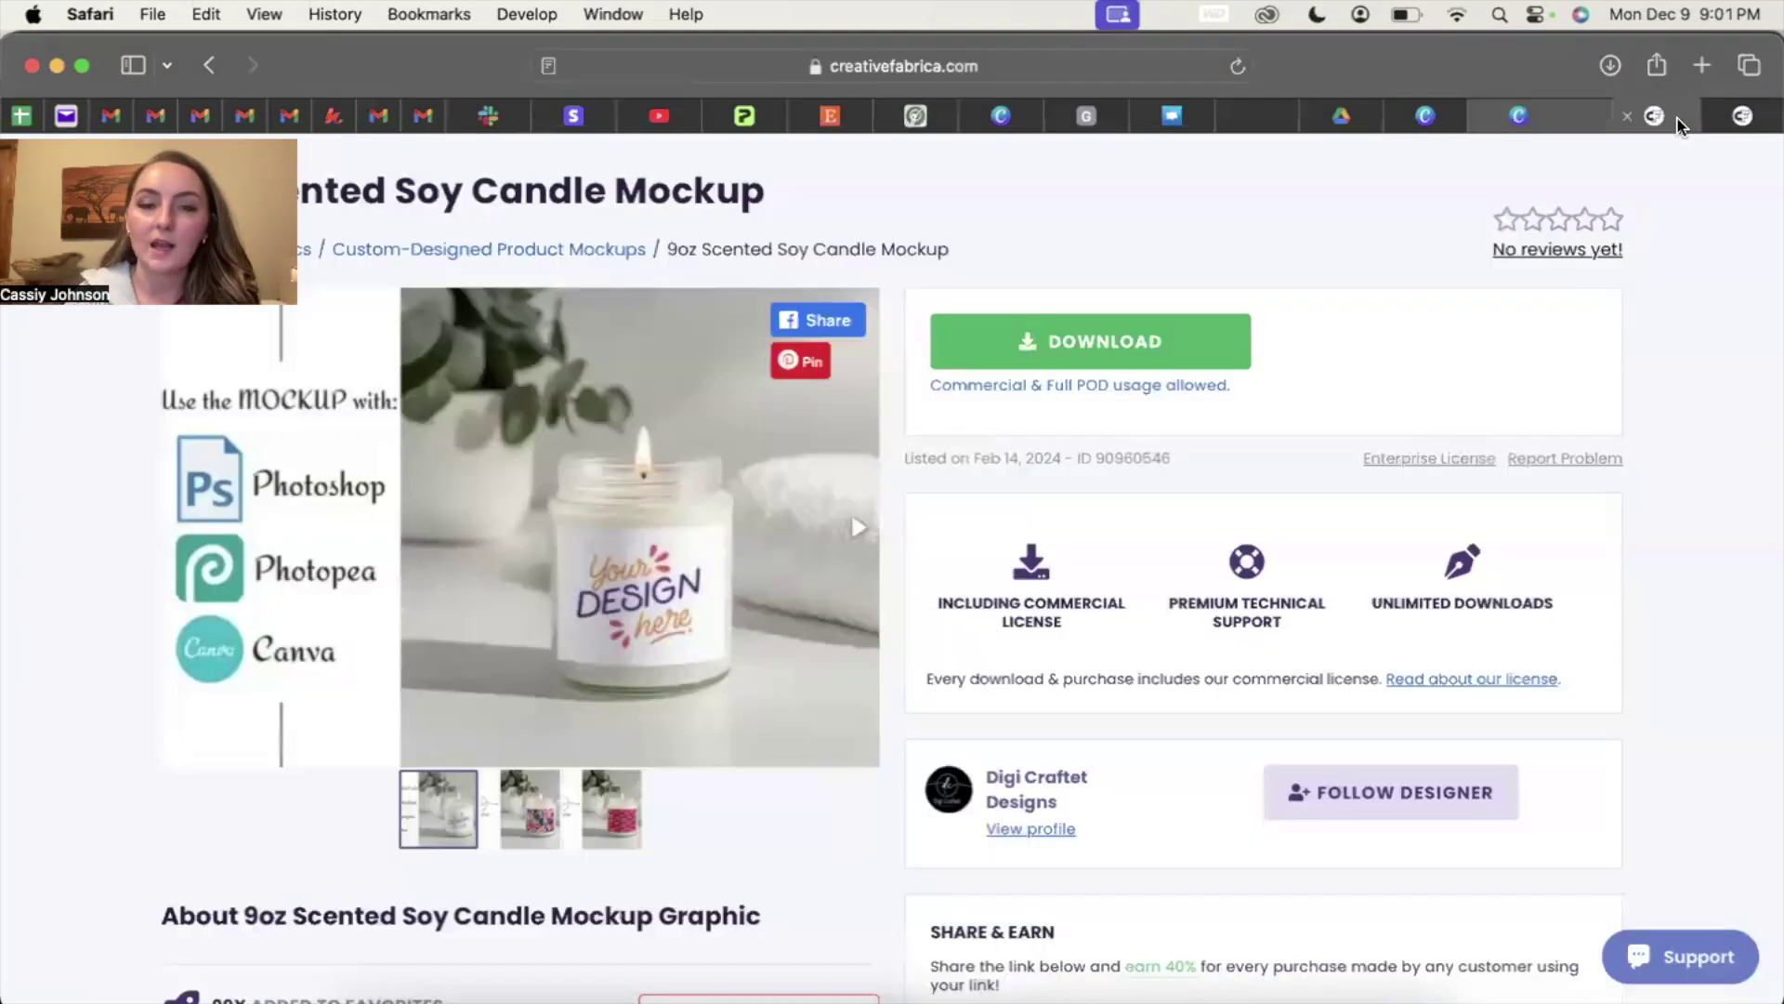
scroll(1345, 381, up, 5)
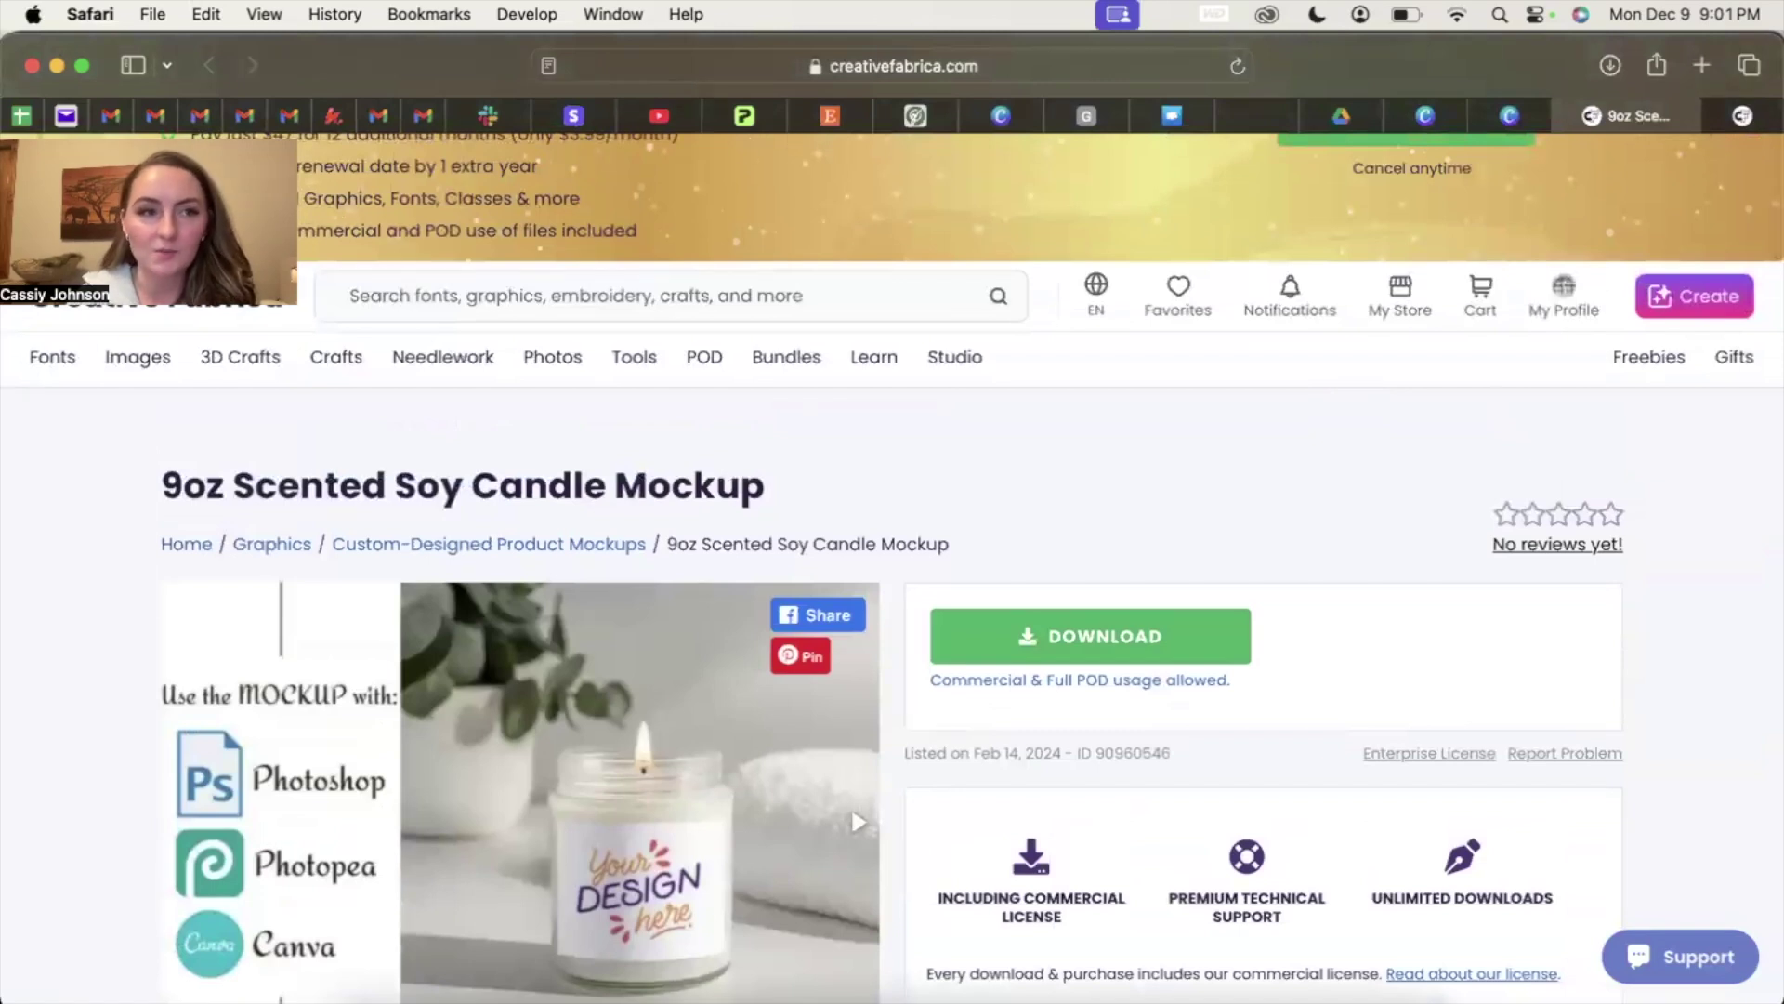
scroll(574, 372, up, 2)
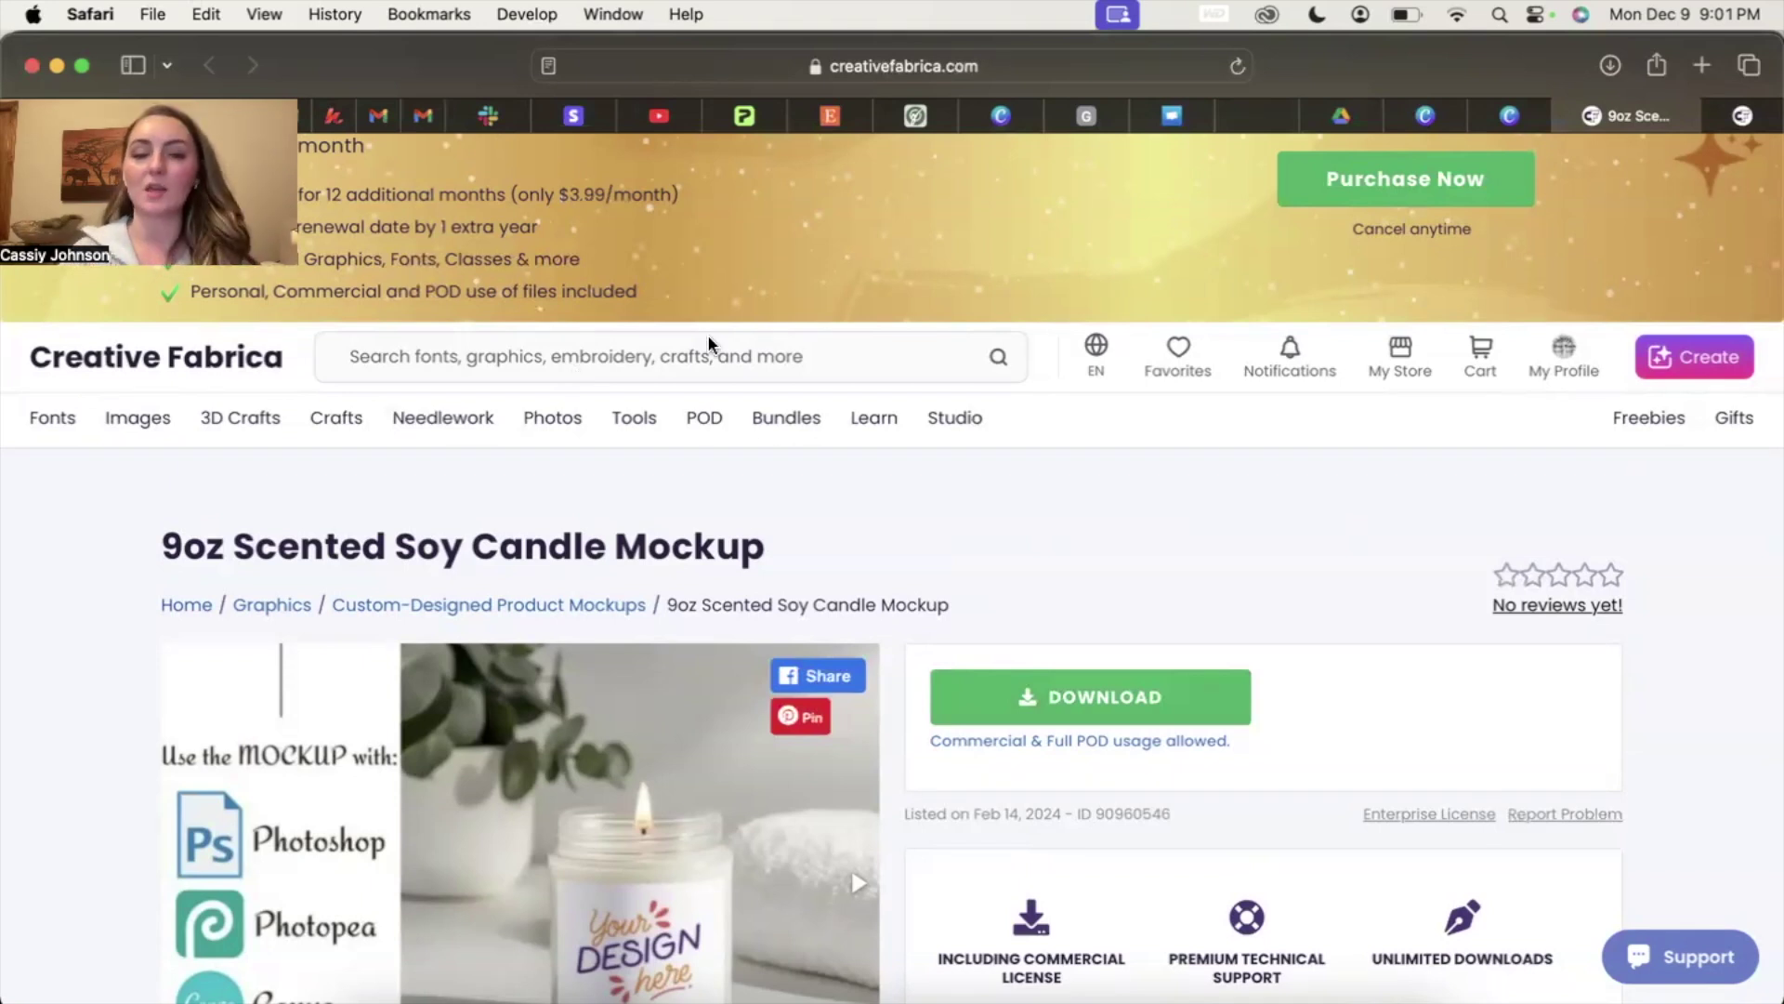
scroll(1309, 485, down, 5)
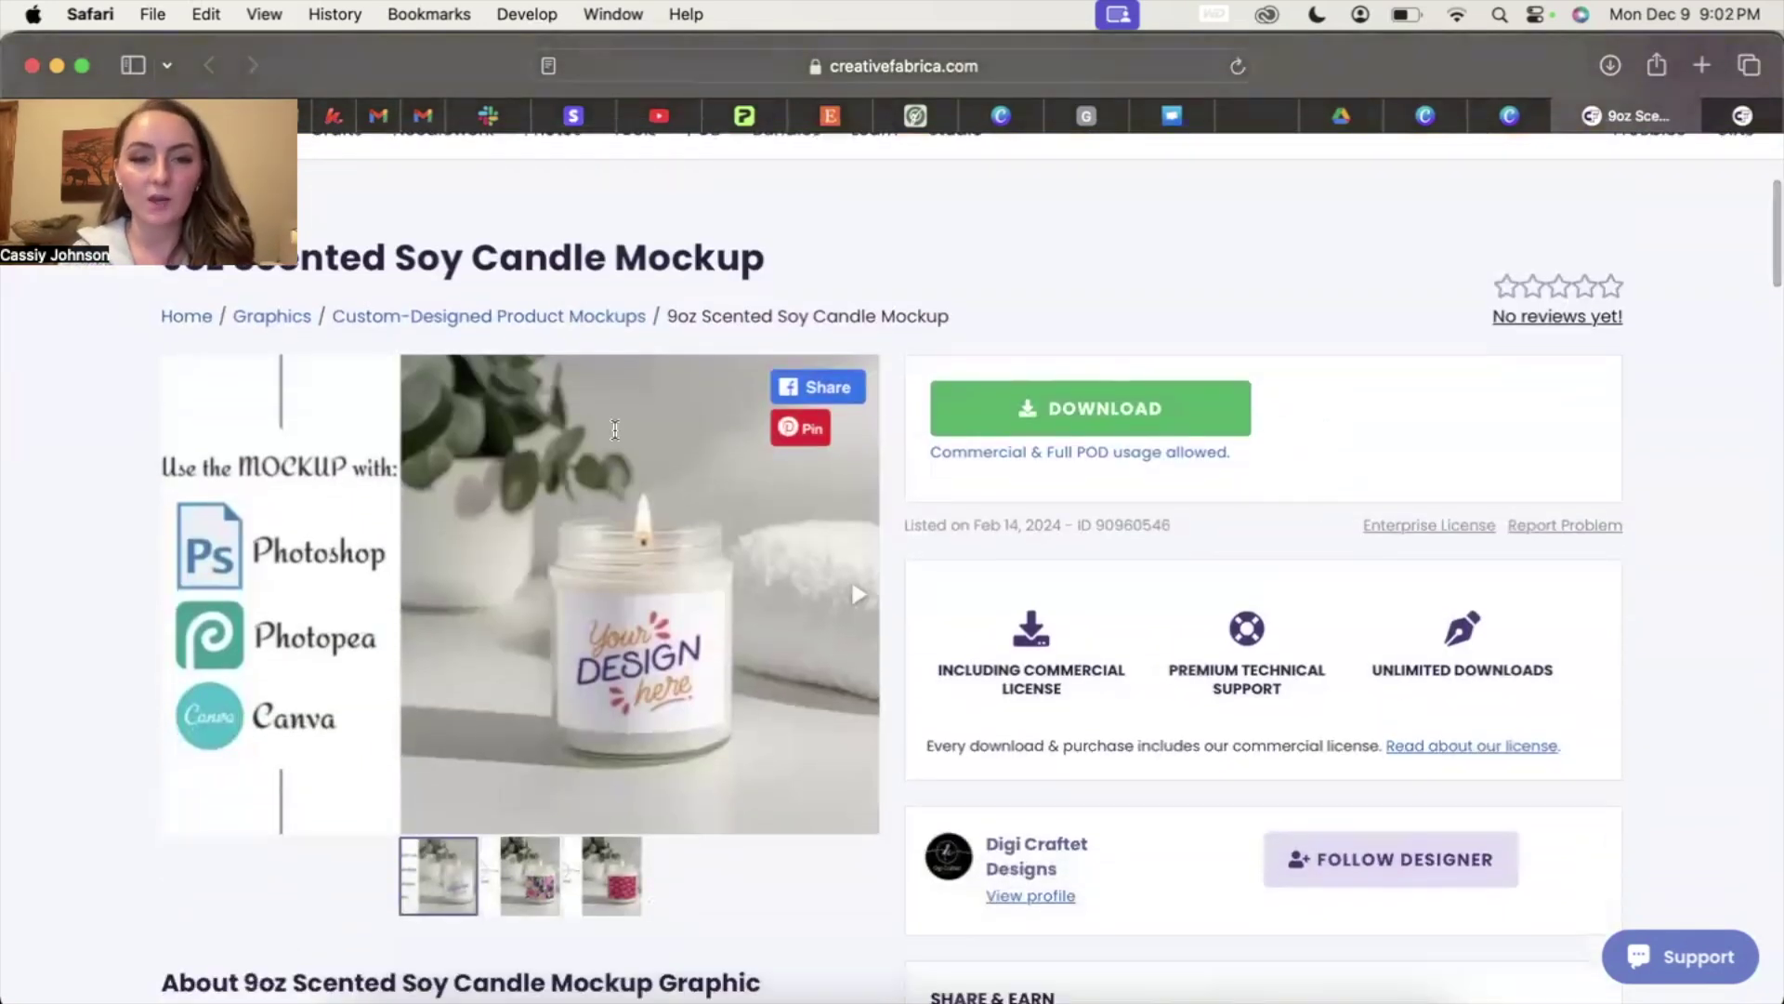
scroll(595, 433, up, 3)
drag(779, 426, 183, 420)
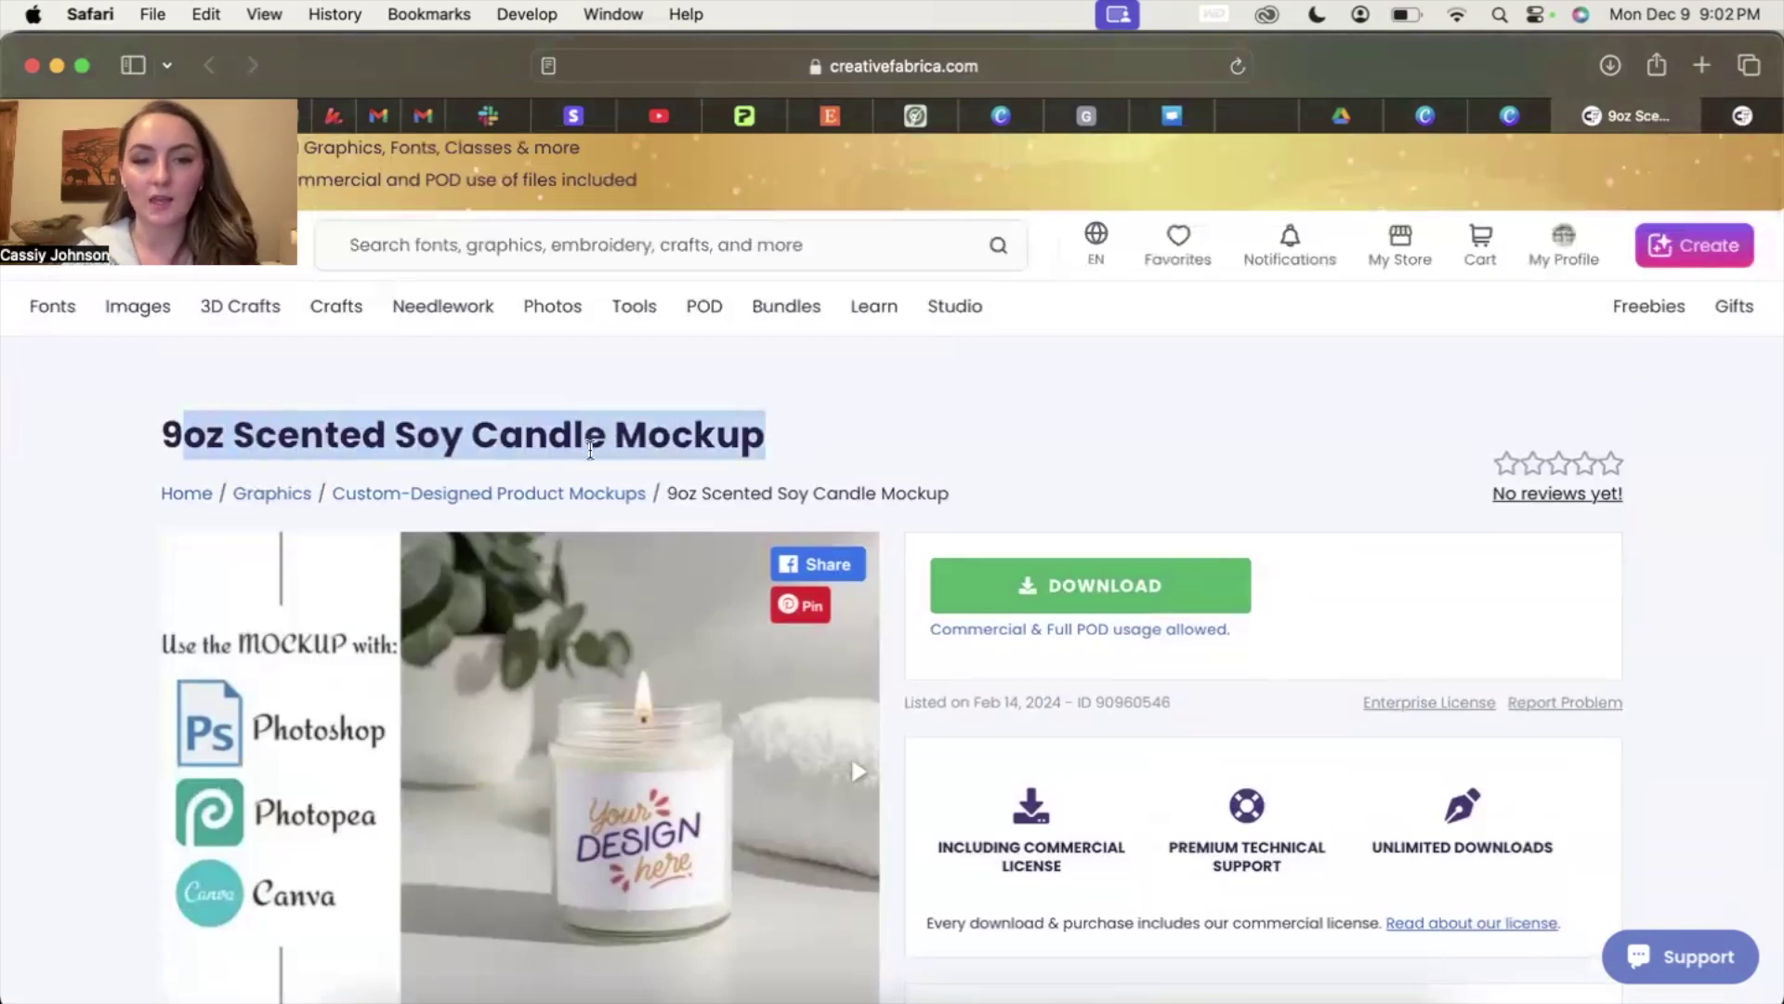
click(792, 450)
scroll(906, 545, down, 6)
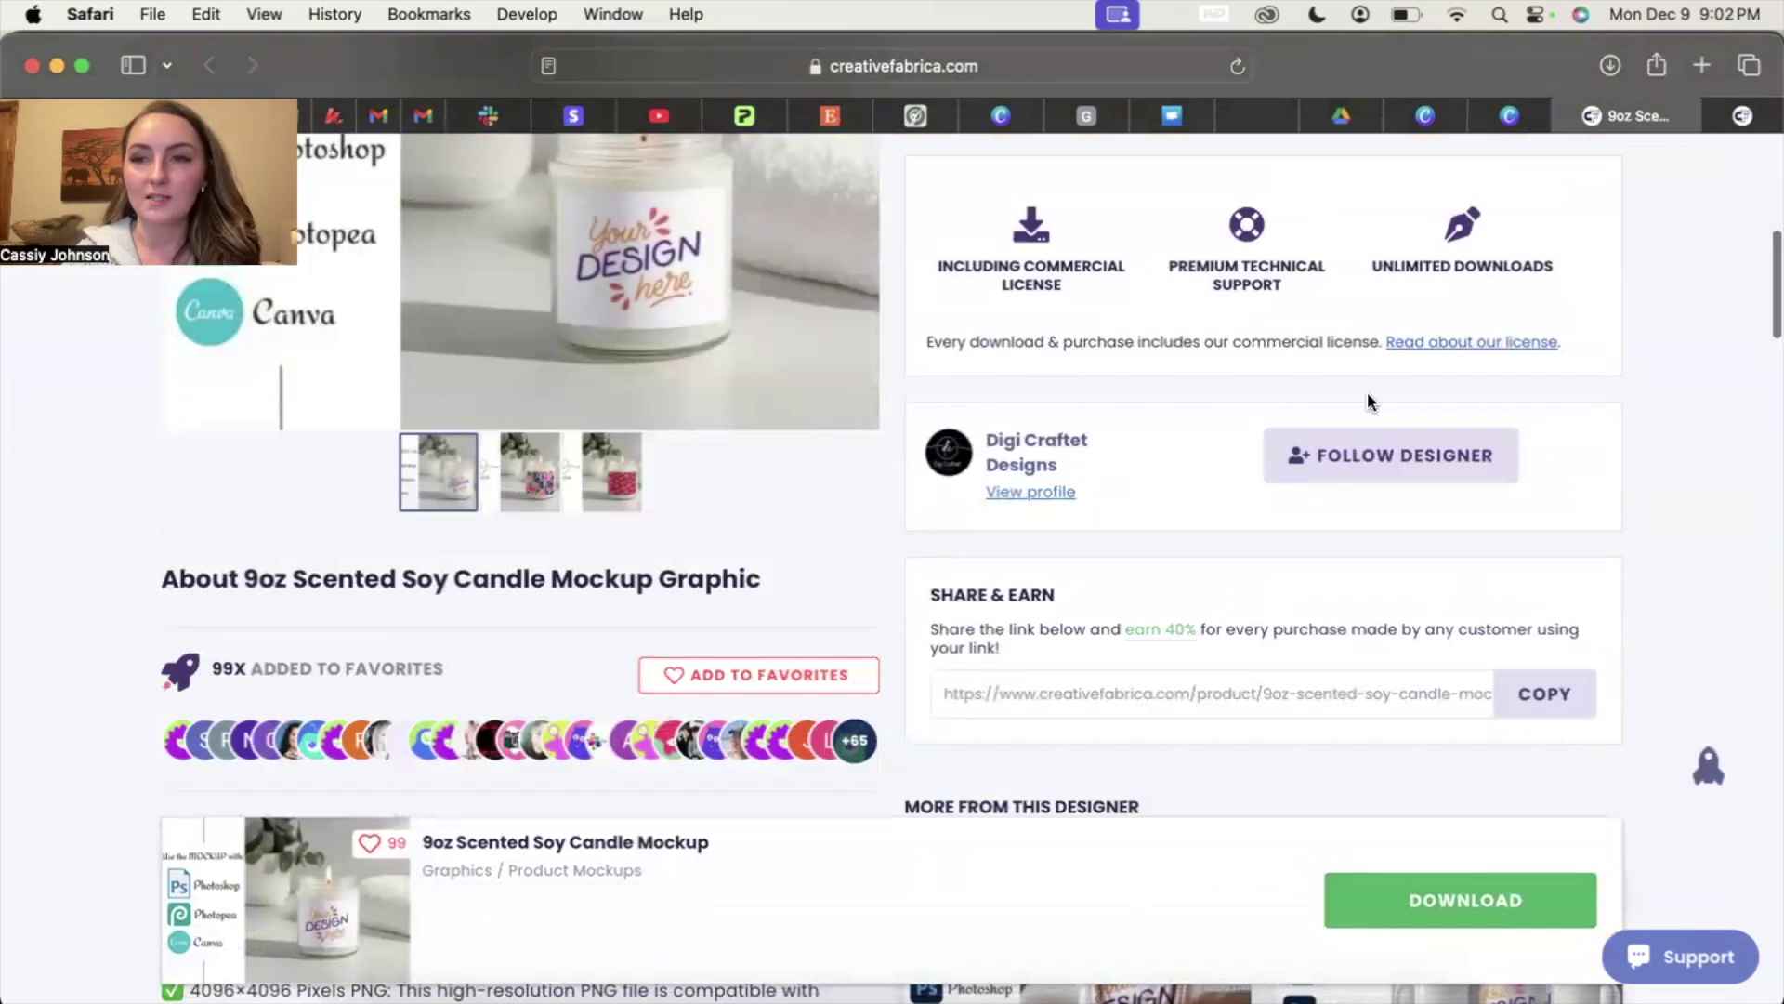
scroll(1538, 318, up, 3)
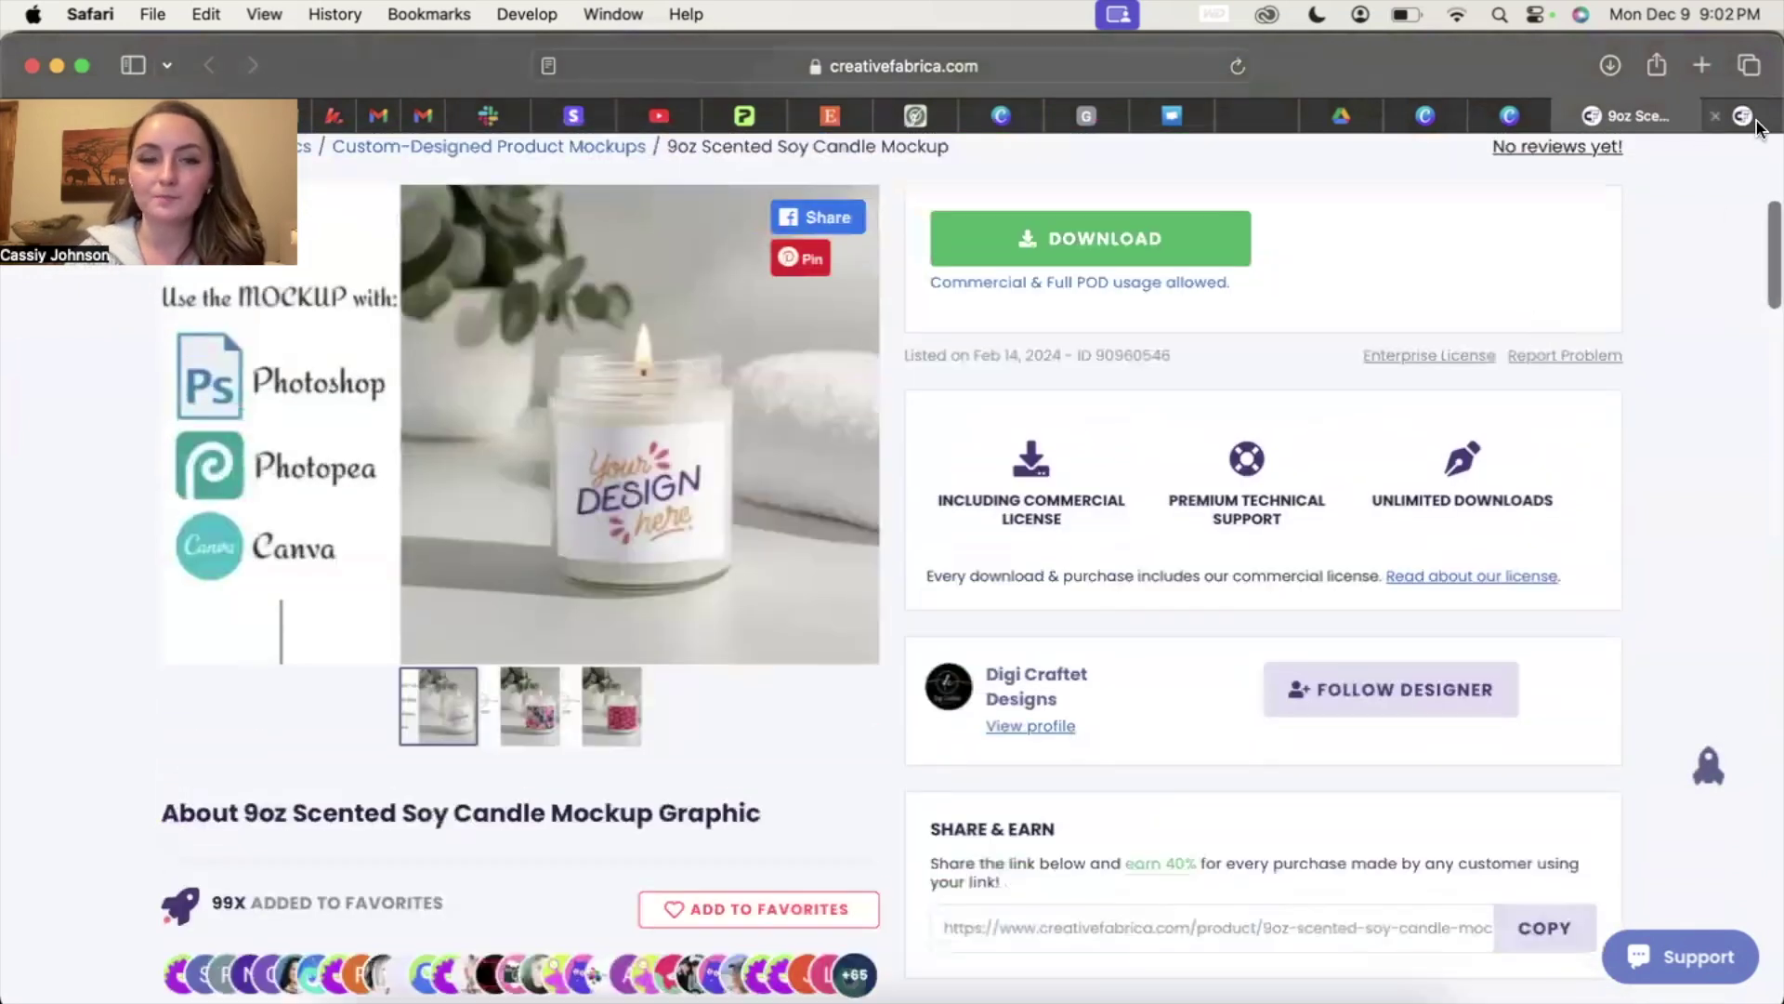
Step: View the Creative Fabrica results with other soy candle mockups, and return to the 9oz Scented Soy Candle Mockup page
click(1743, 115)
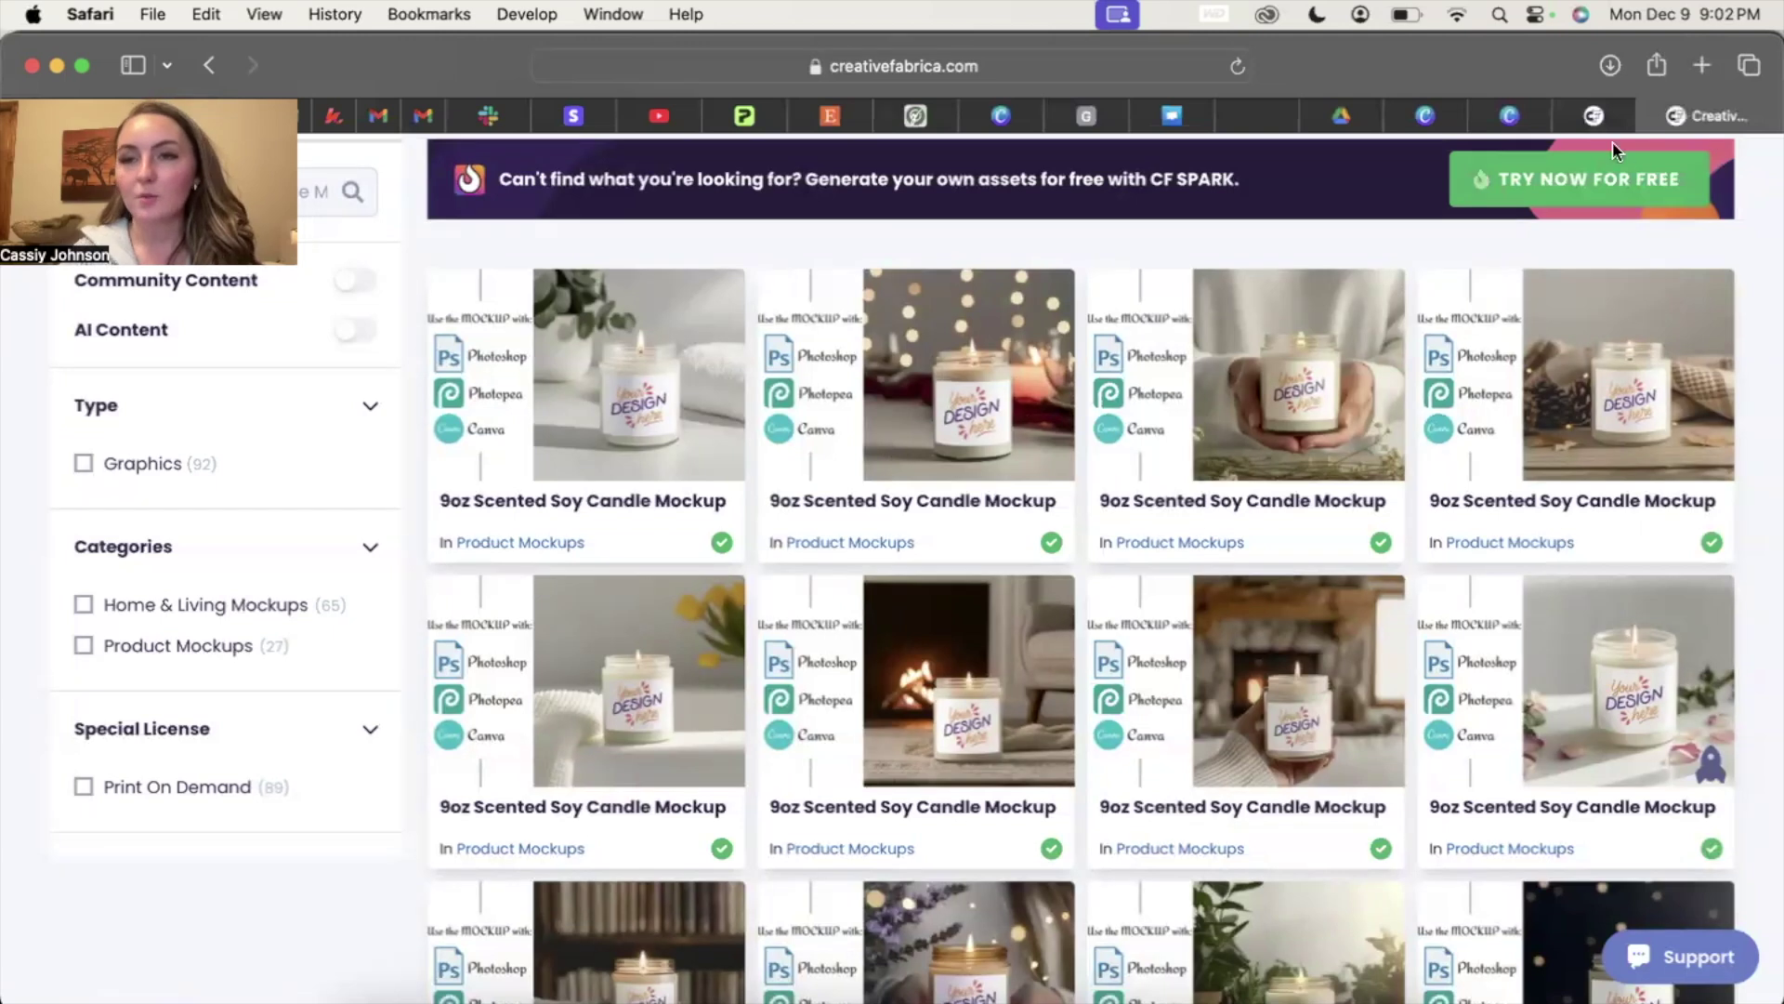
click(1603, 116)
scroll(618, 482, up, 1)
scroll(618, 482, up, 1)
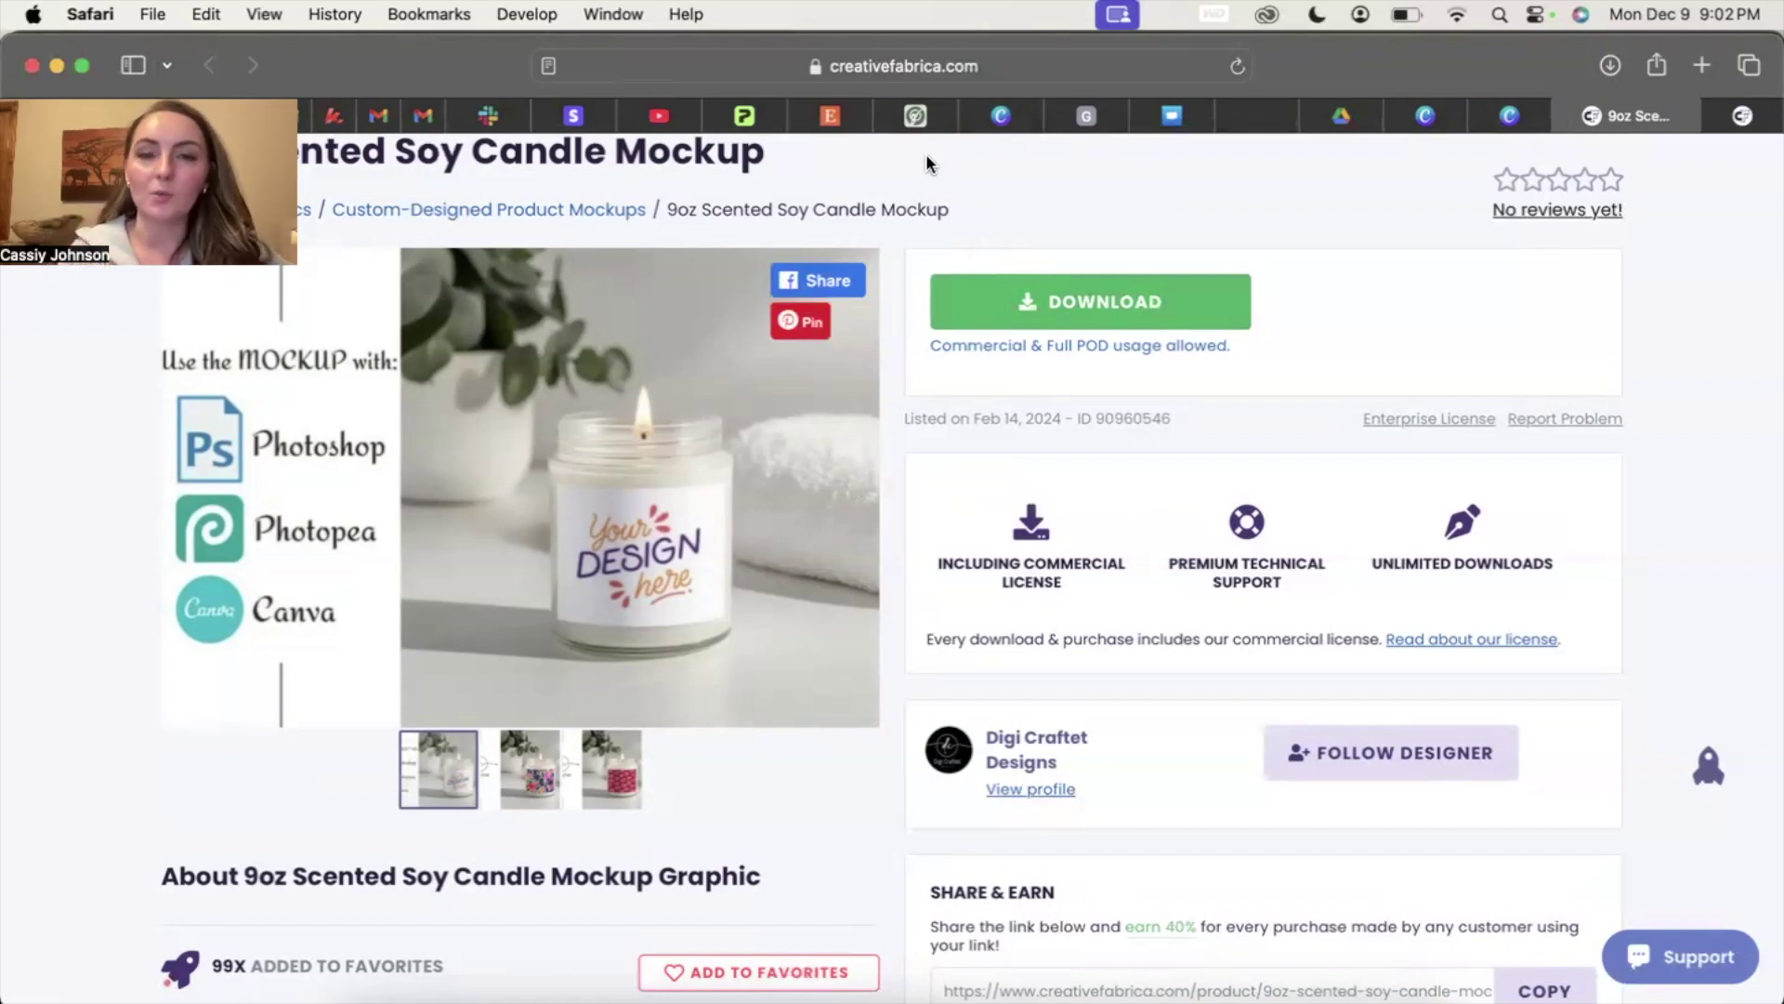
Step: Switch to Simply Listed and start a new listing template with Printify as the production partner
click(929, 119)
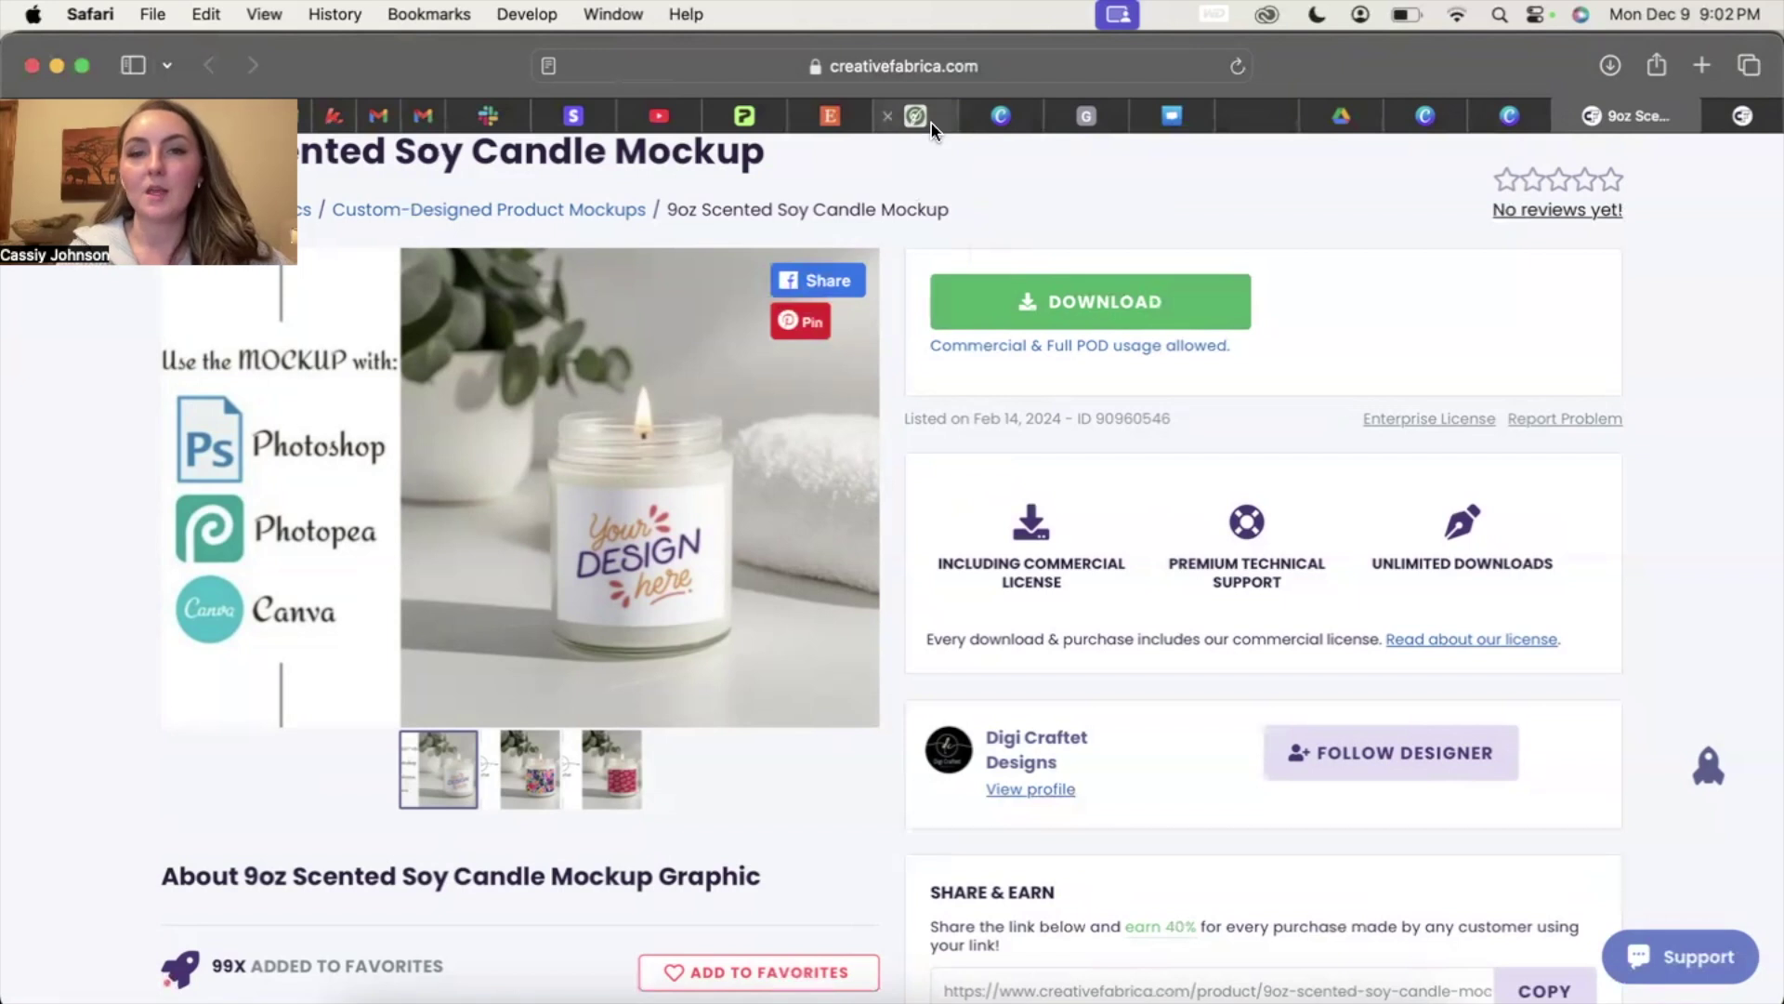
click(1728, 180)
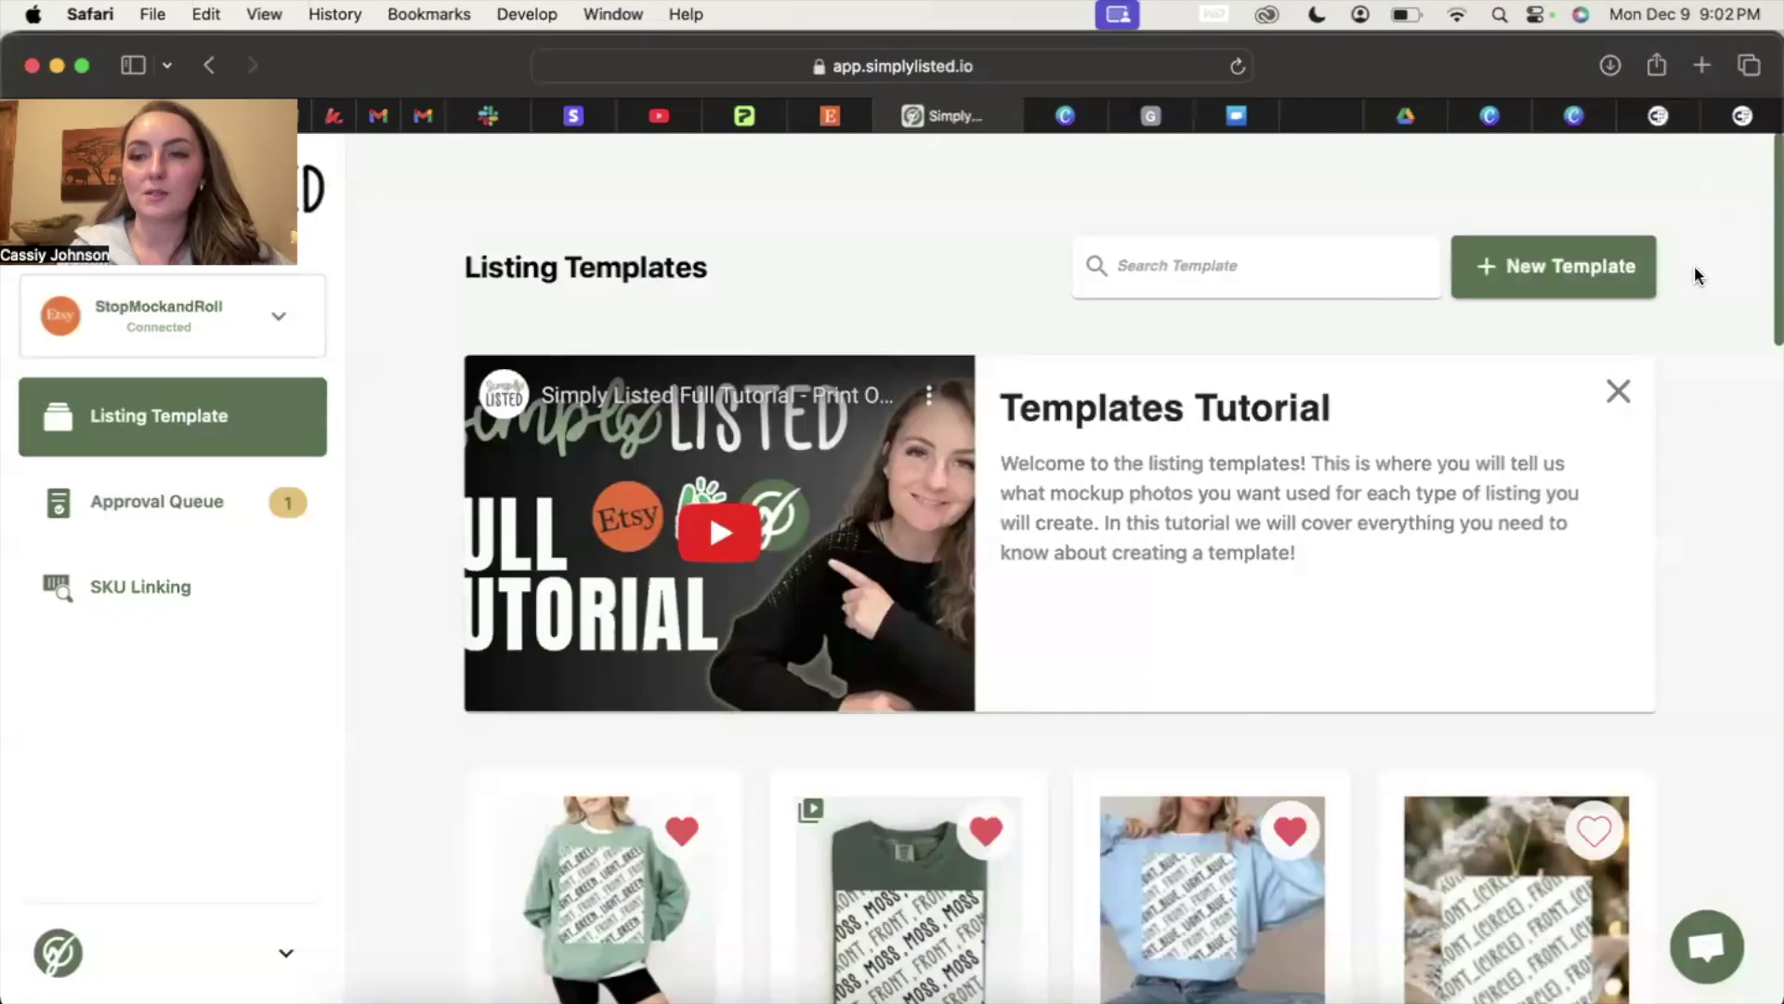
click(1578, 270)
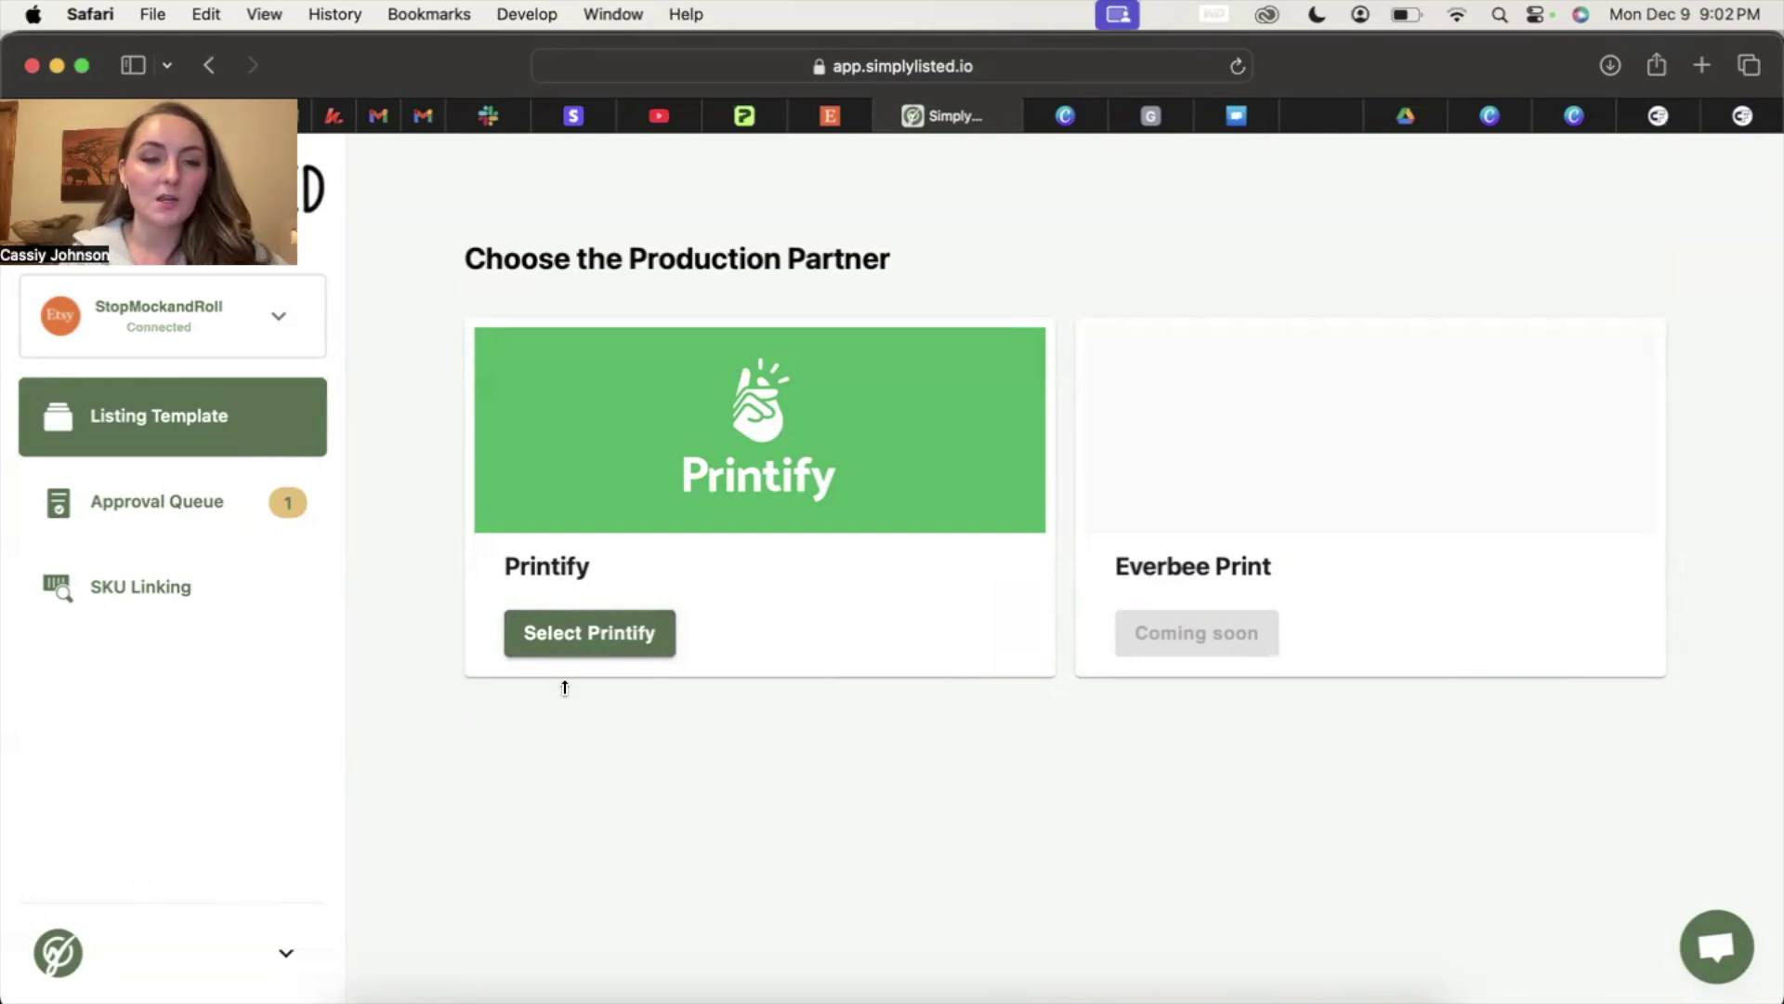
click(589, 633)
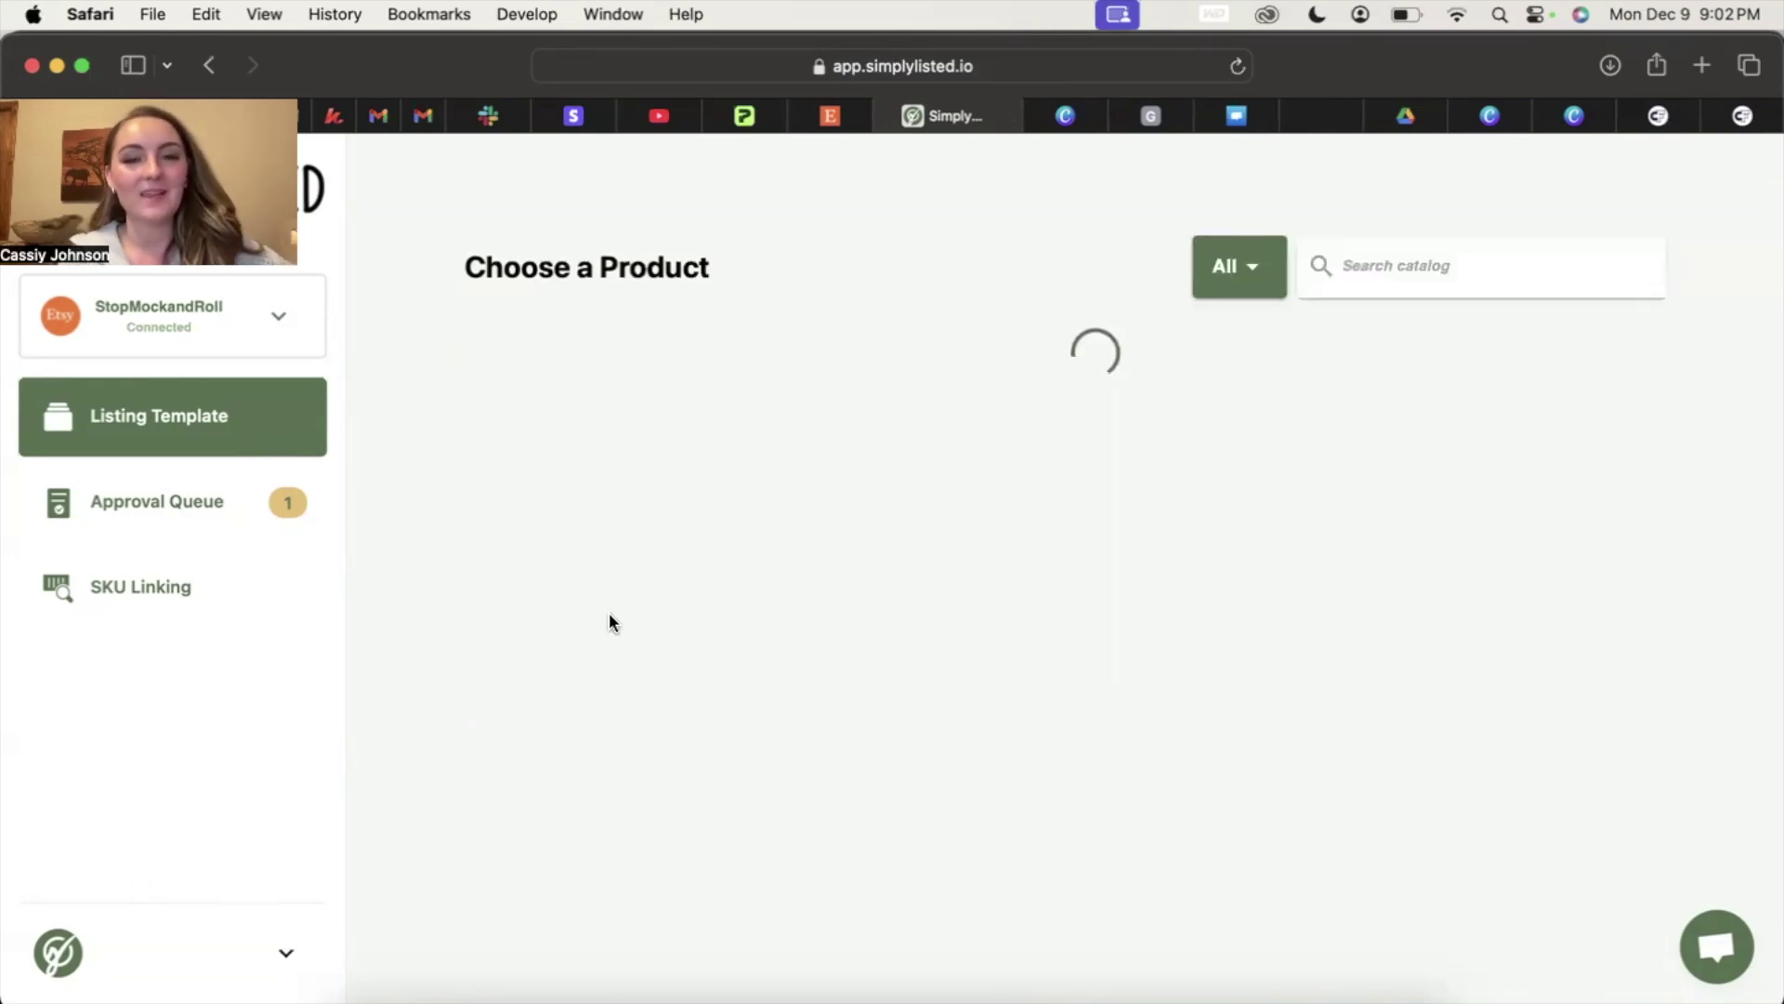
Step: Search the catalog for soy candle and choose Scented Soy Candle, 9oz, with print provider Lumient and variant size 9oz
click(1391, 263)
text(soy candle)
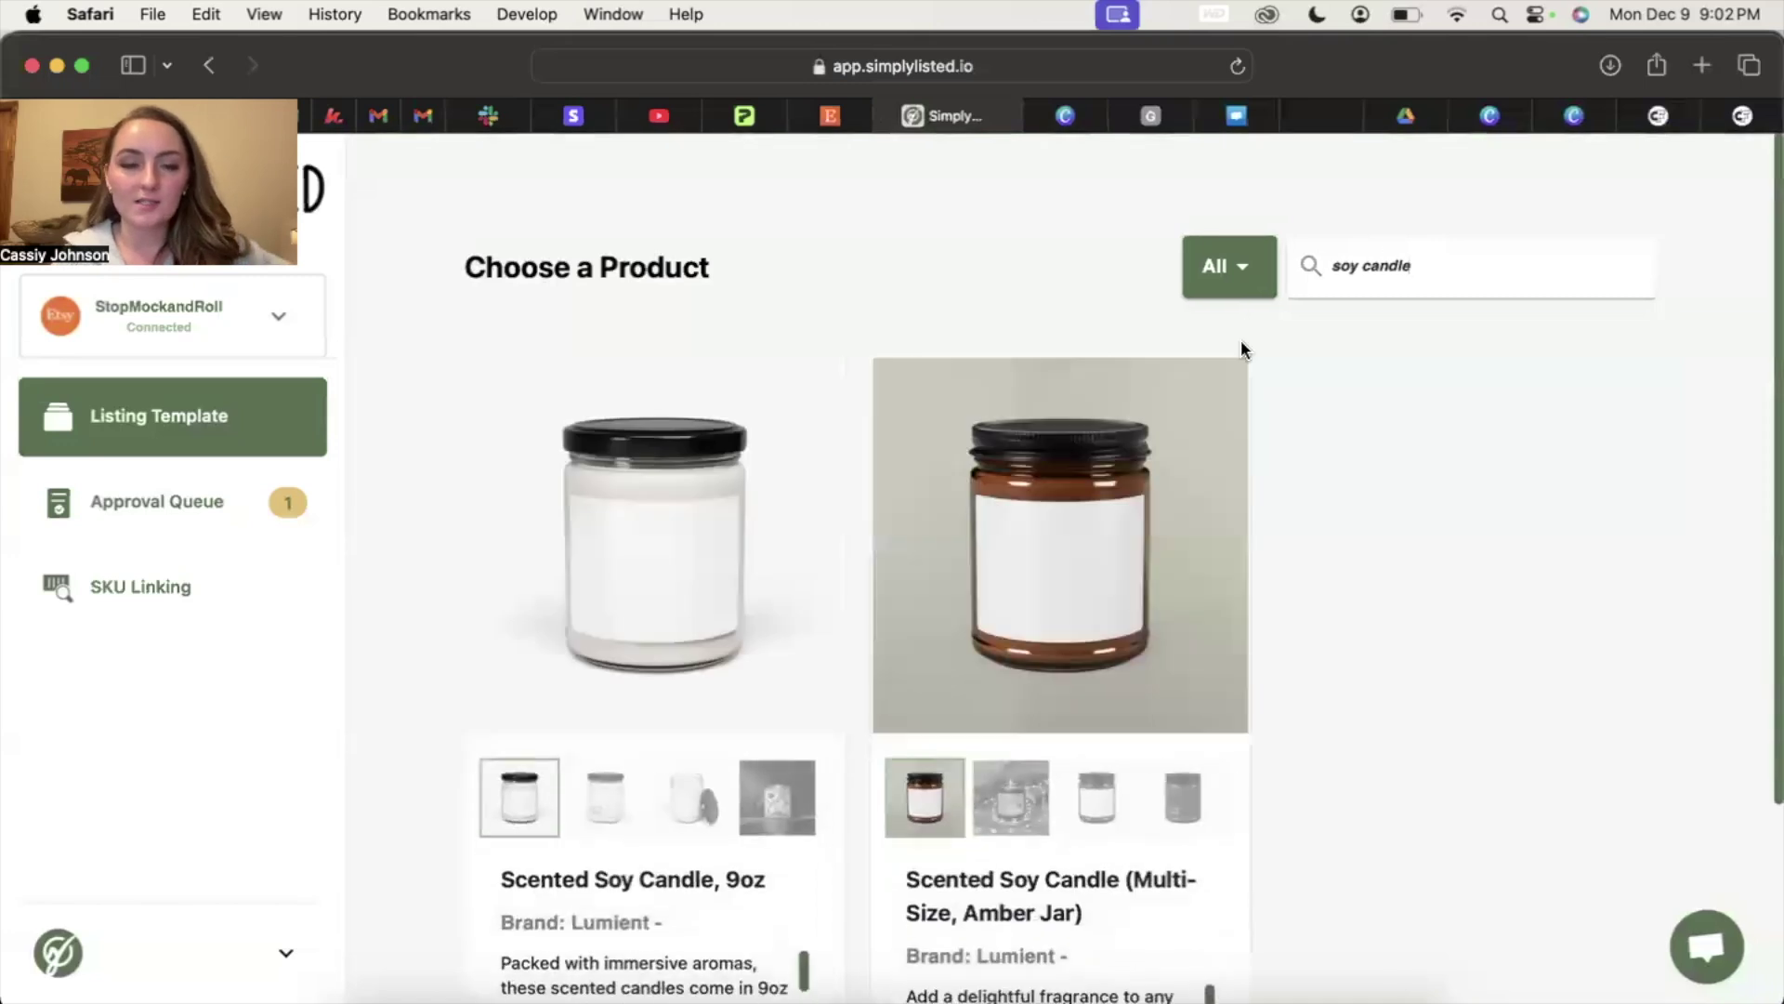
click(727, 535)
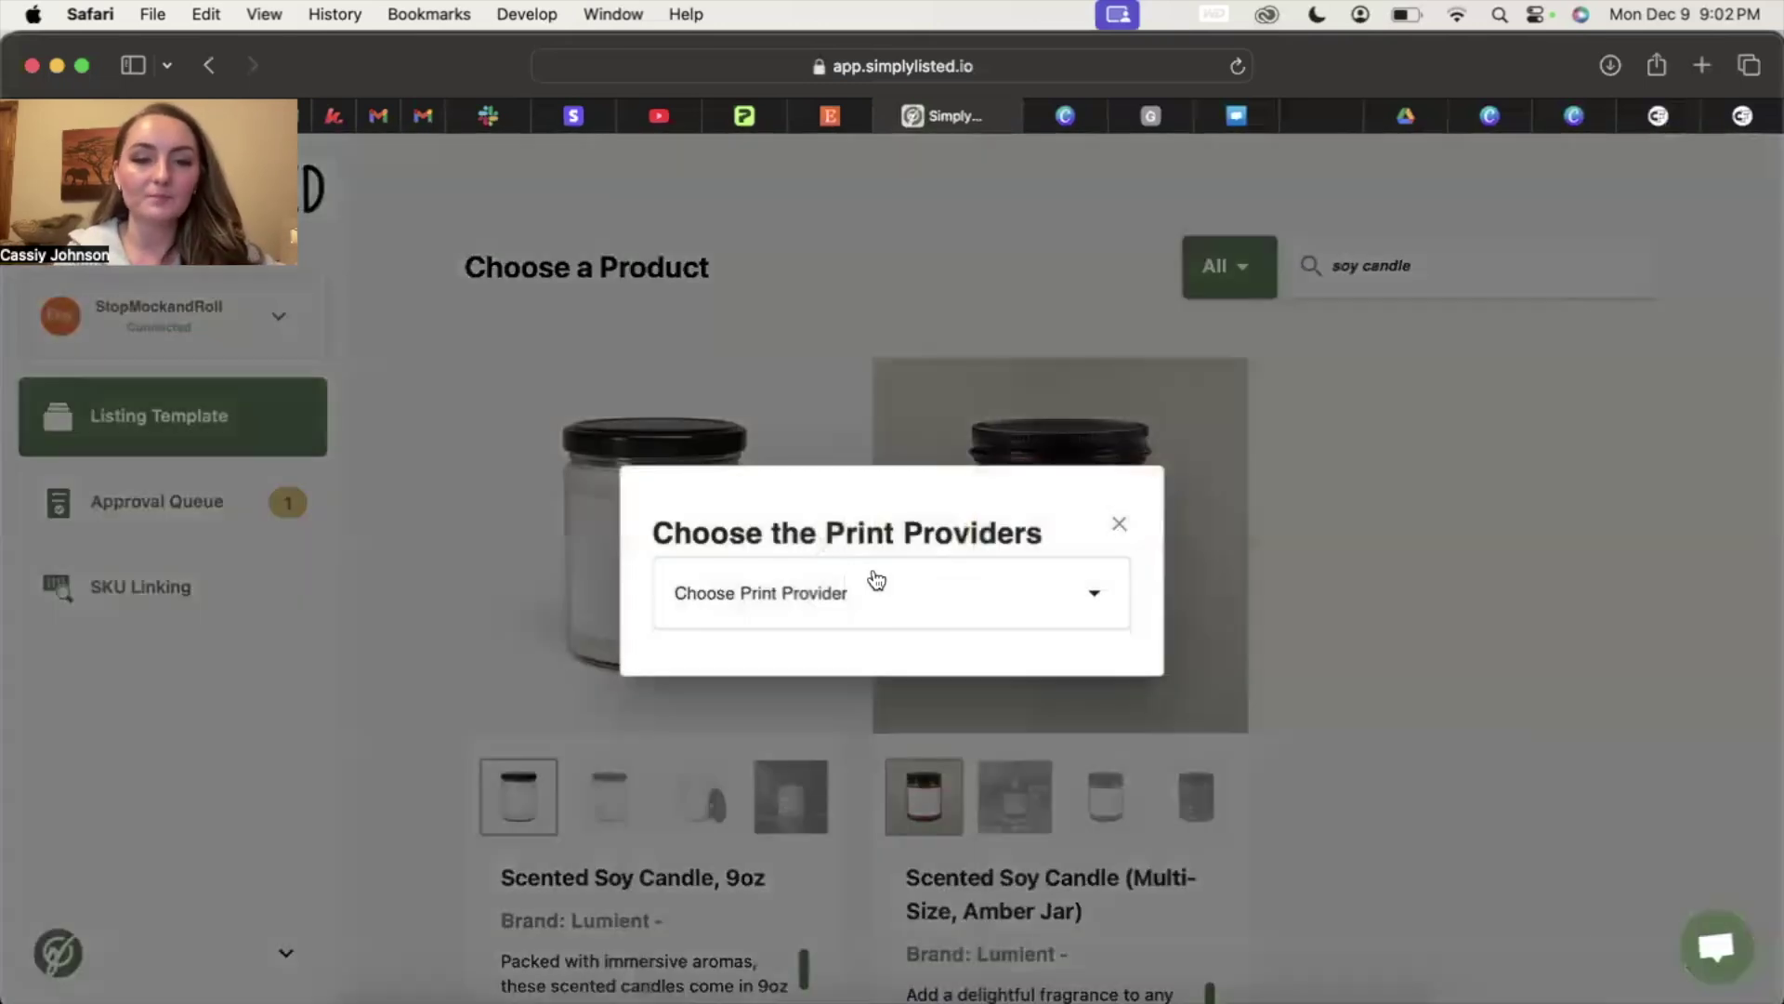
click(873, 586)
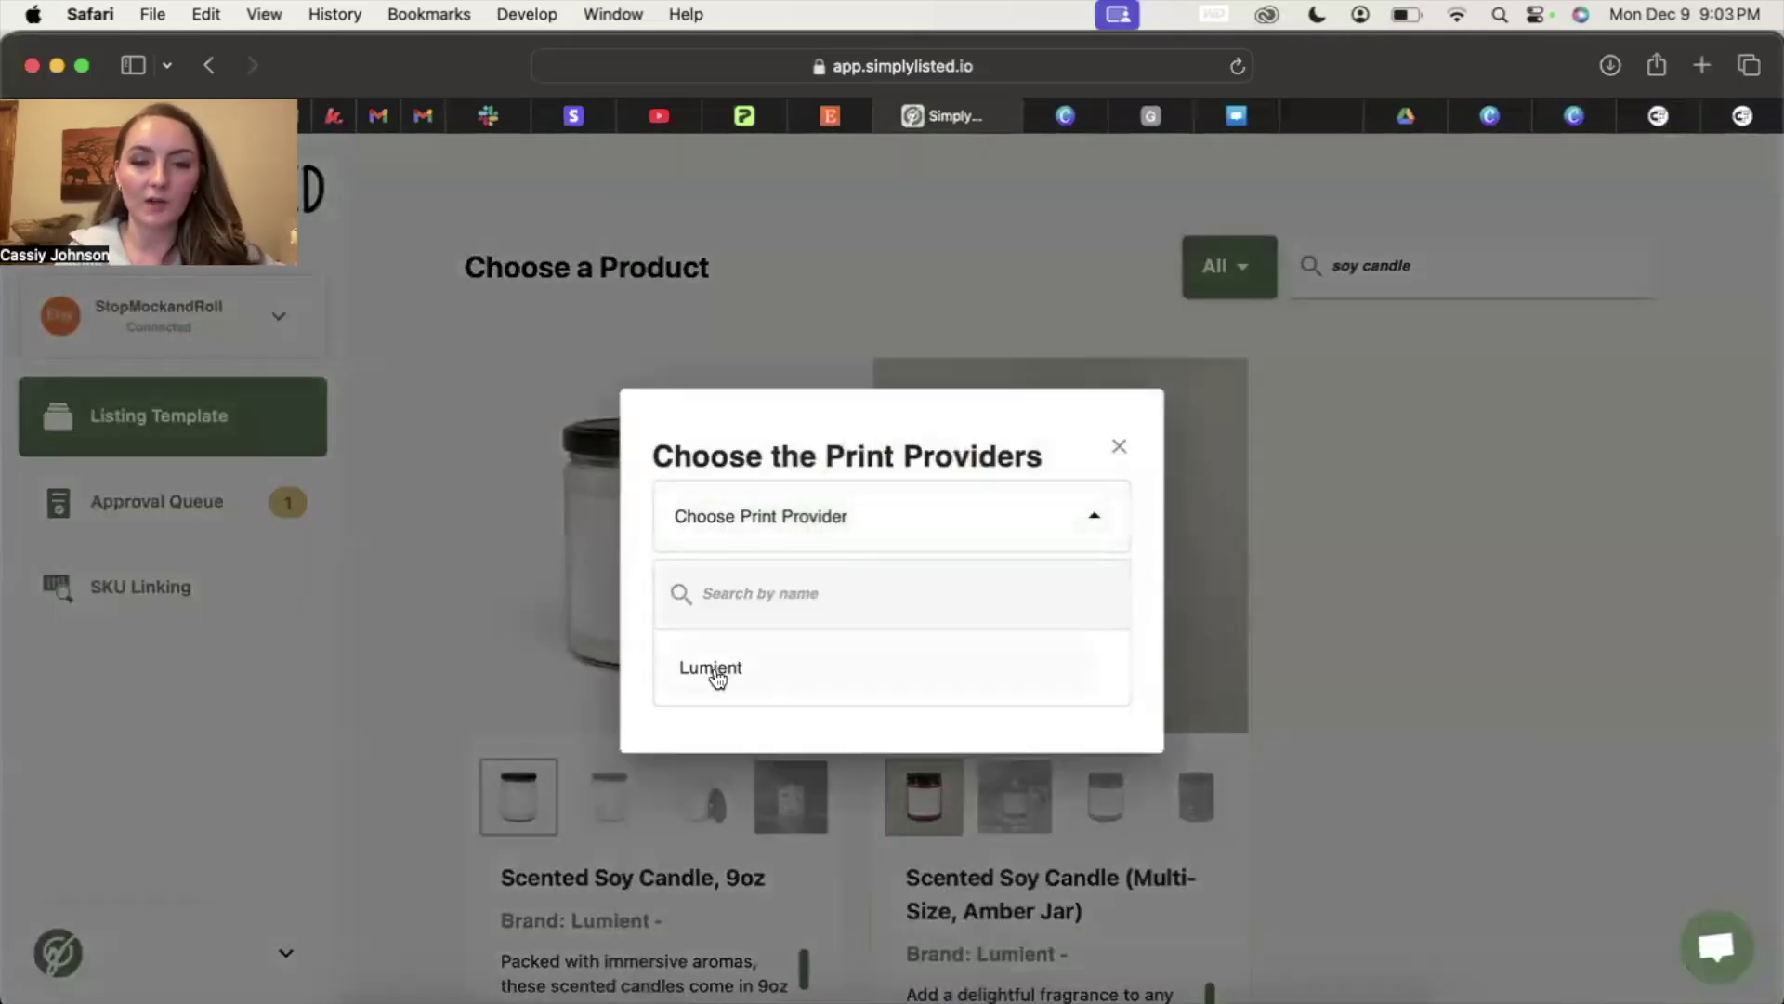
click(716, 678)
click(866, 580)
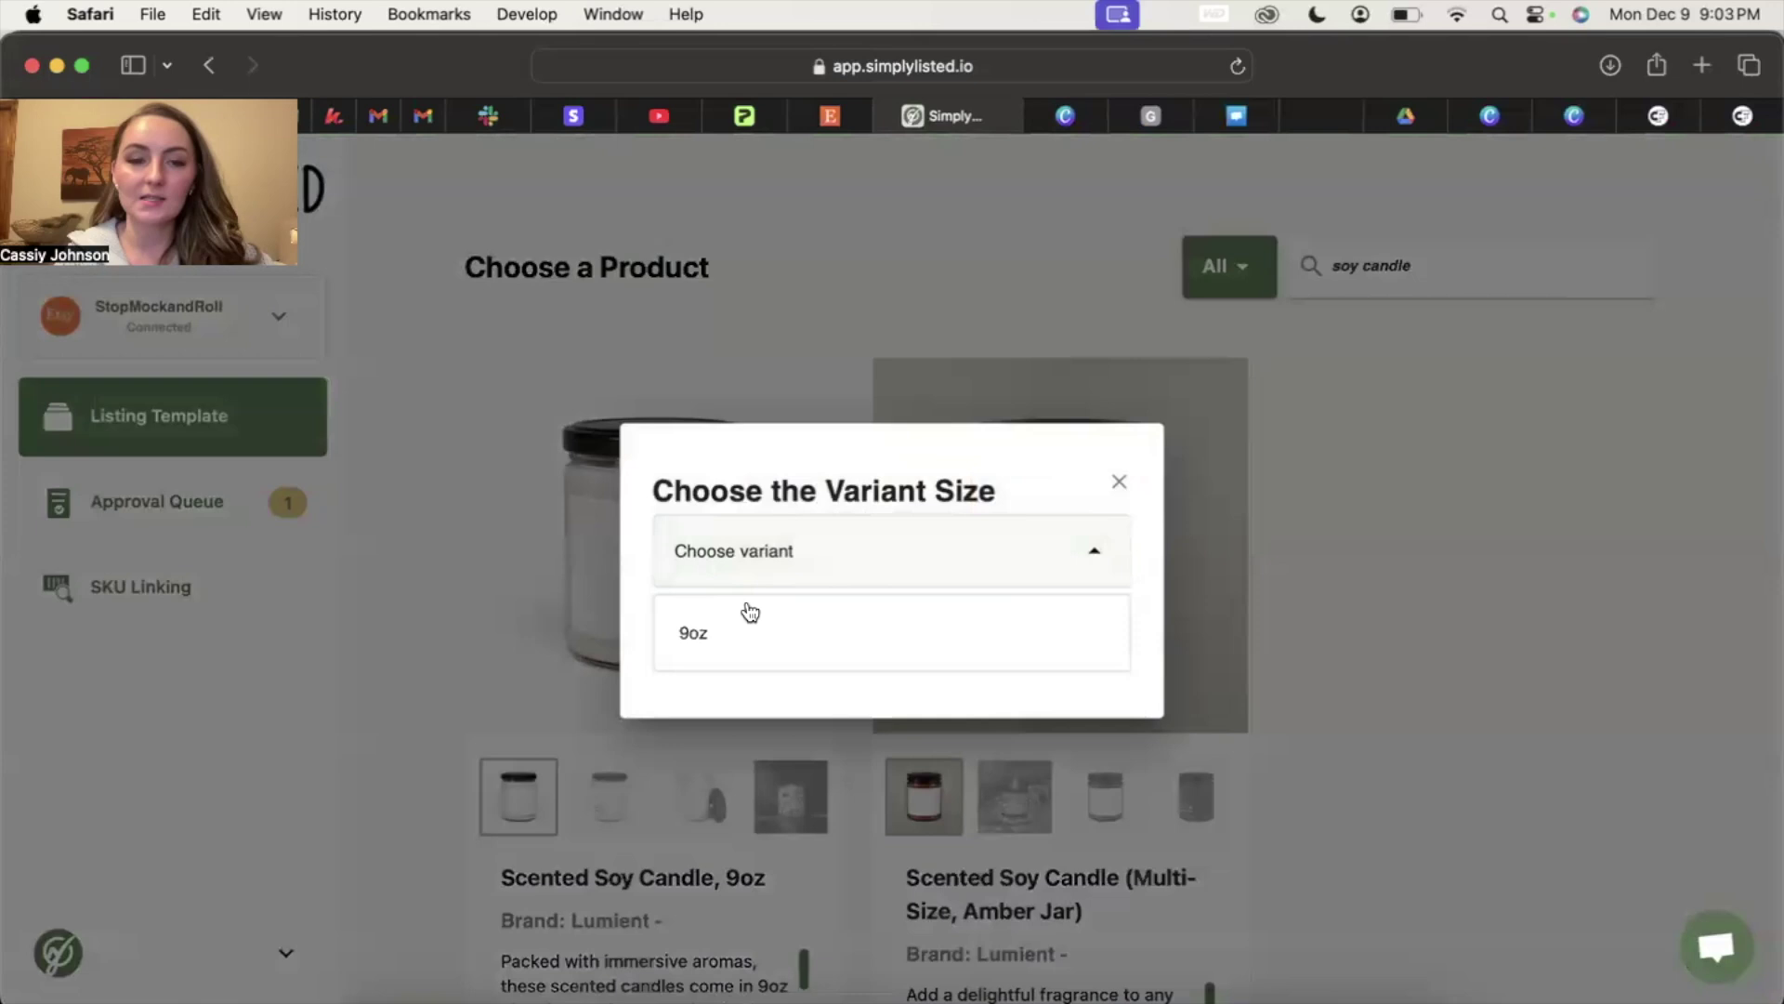
click(715, 654)
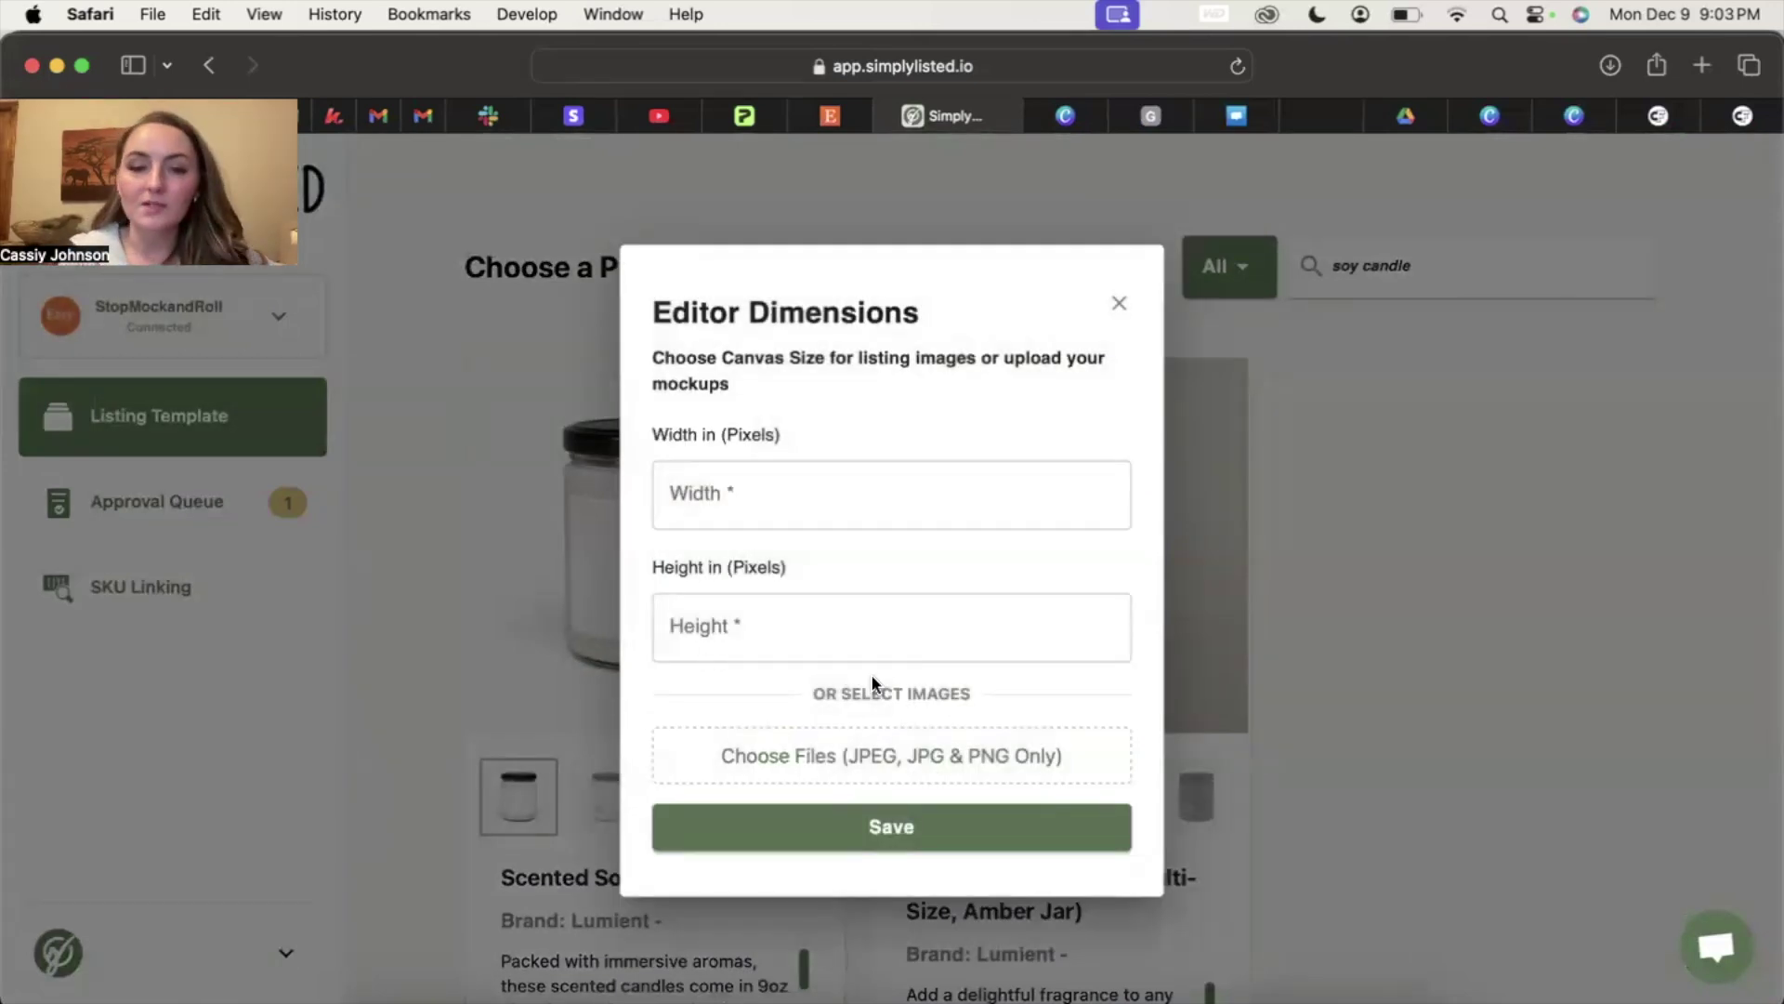
Step: Upload 9ozSoyCandleMockup (1).JPG and the Comfor Colors Mockup JPG ending in -2 from Downloads as the template's mockup images, and save
click(834, 683)
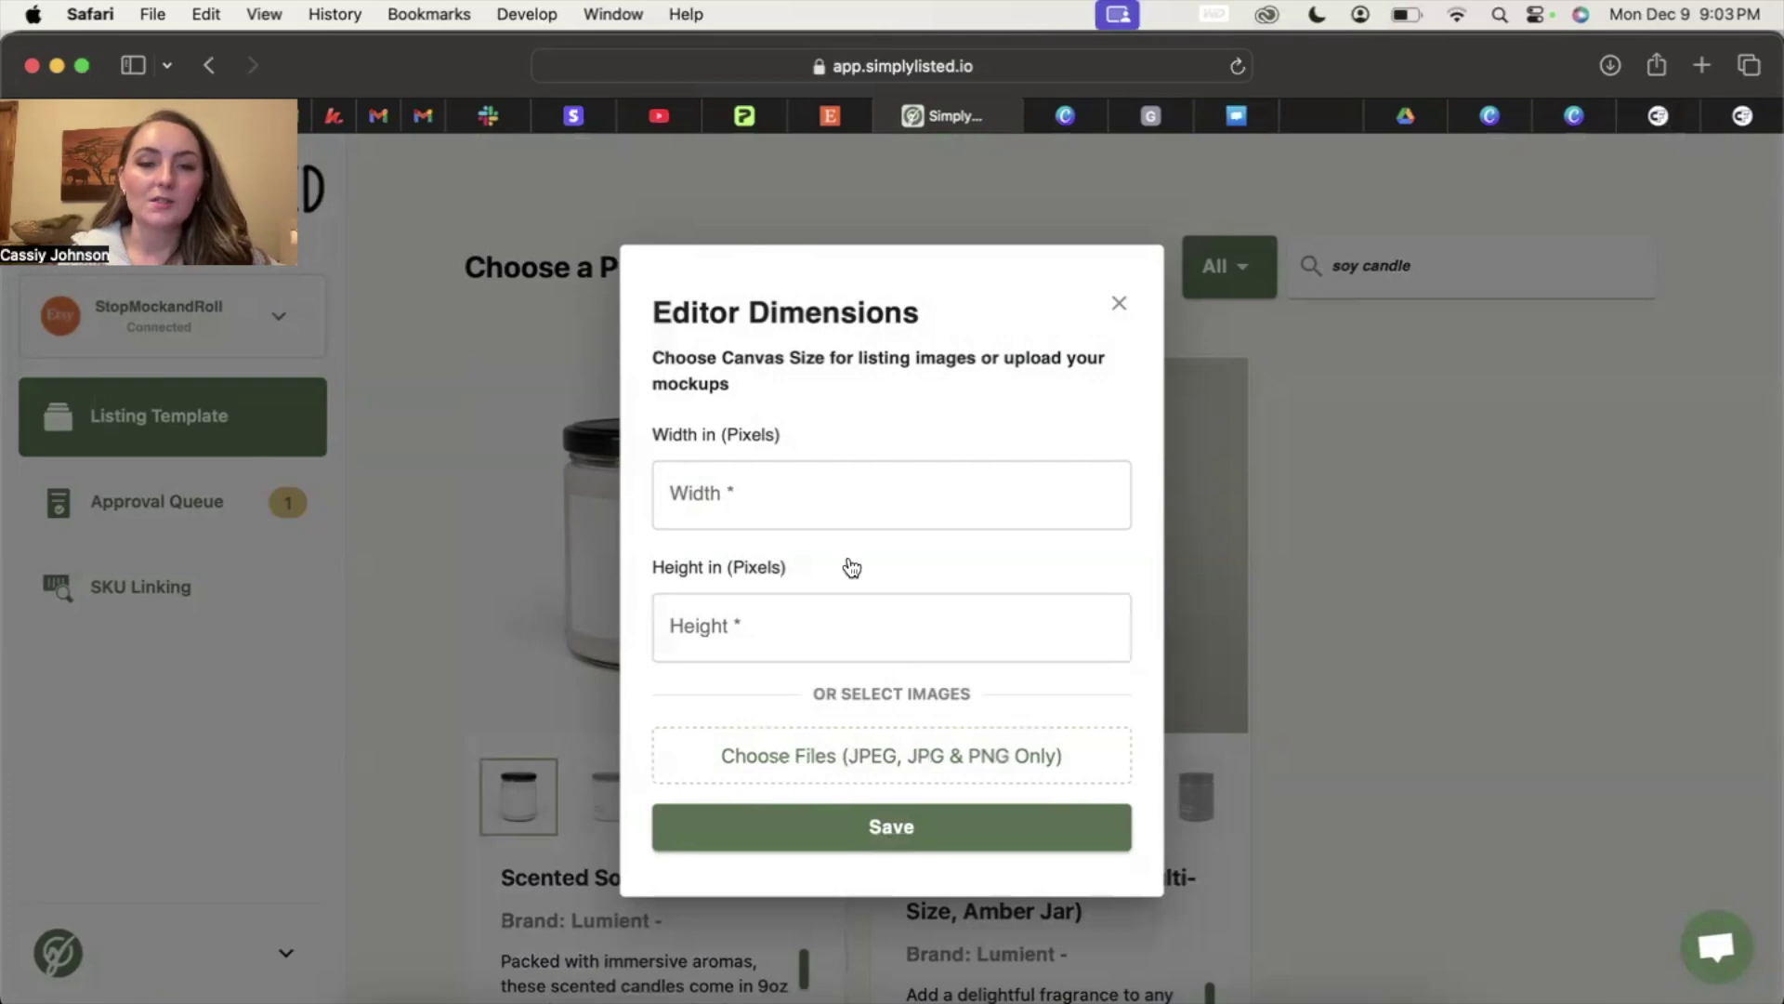
scroll(848, 564, down, 3)
scroll(849, 564, down, 5)
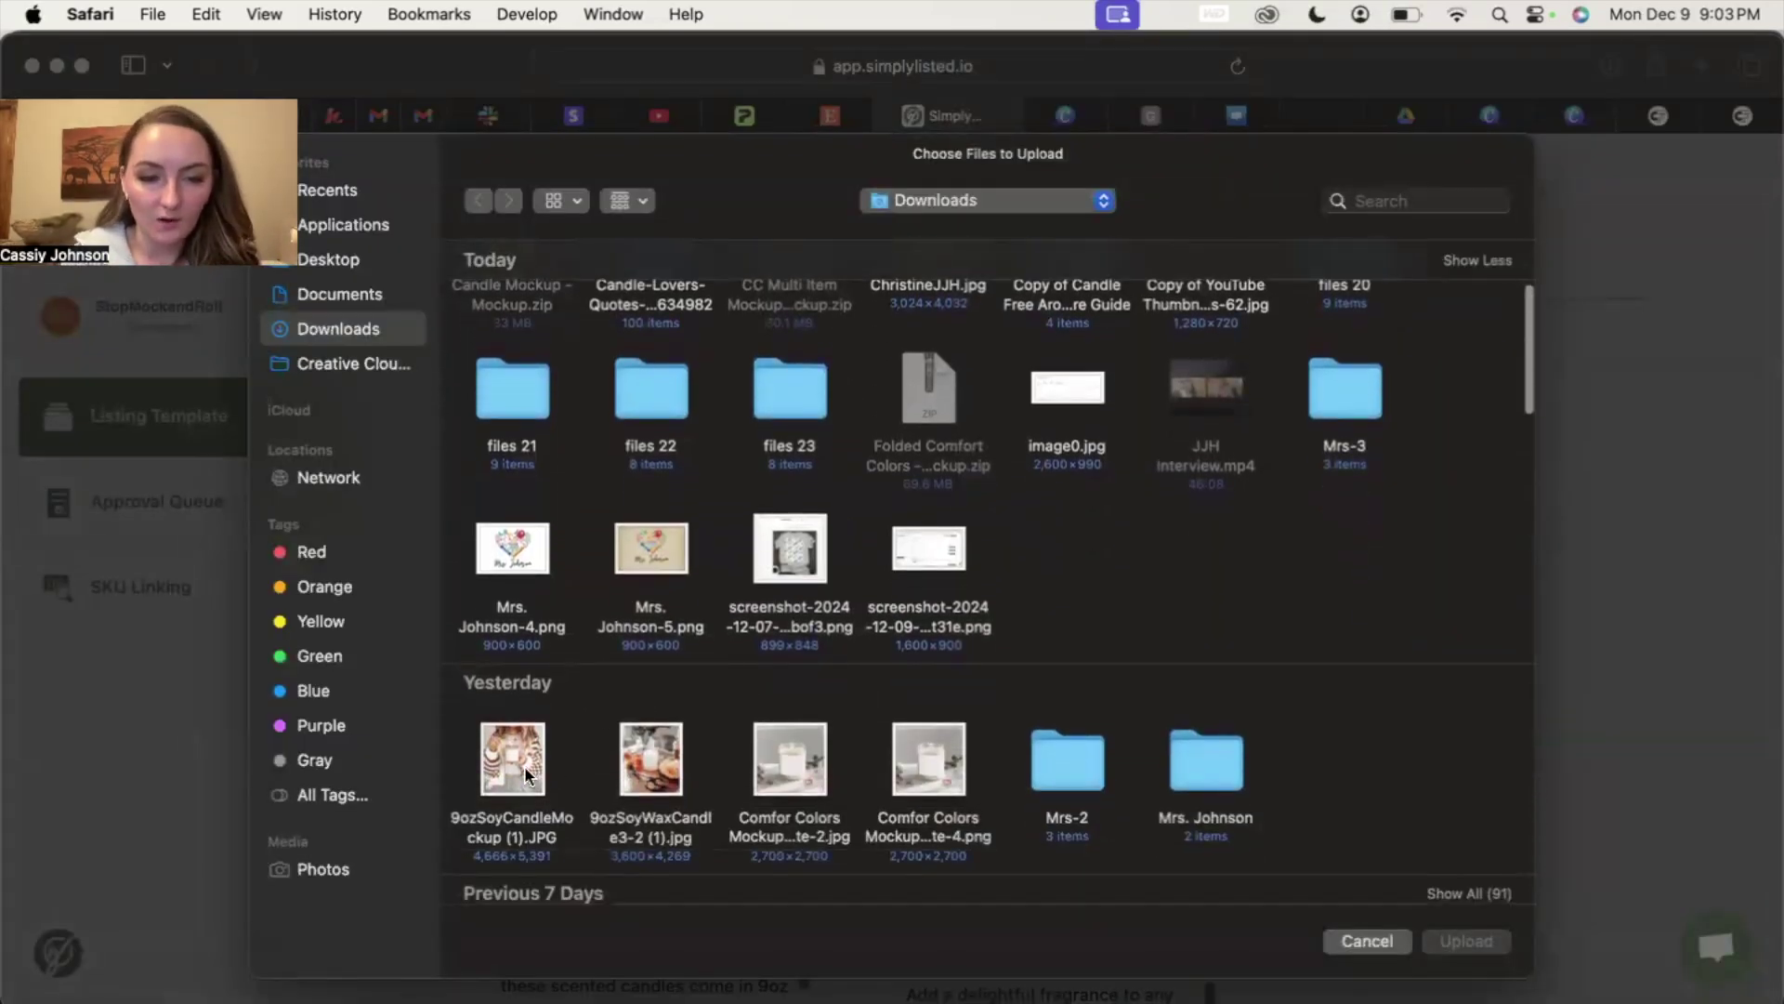
click(524, 766)
super+click(782, 756)
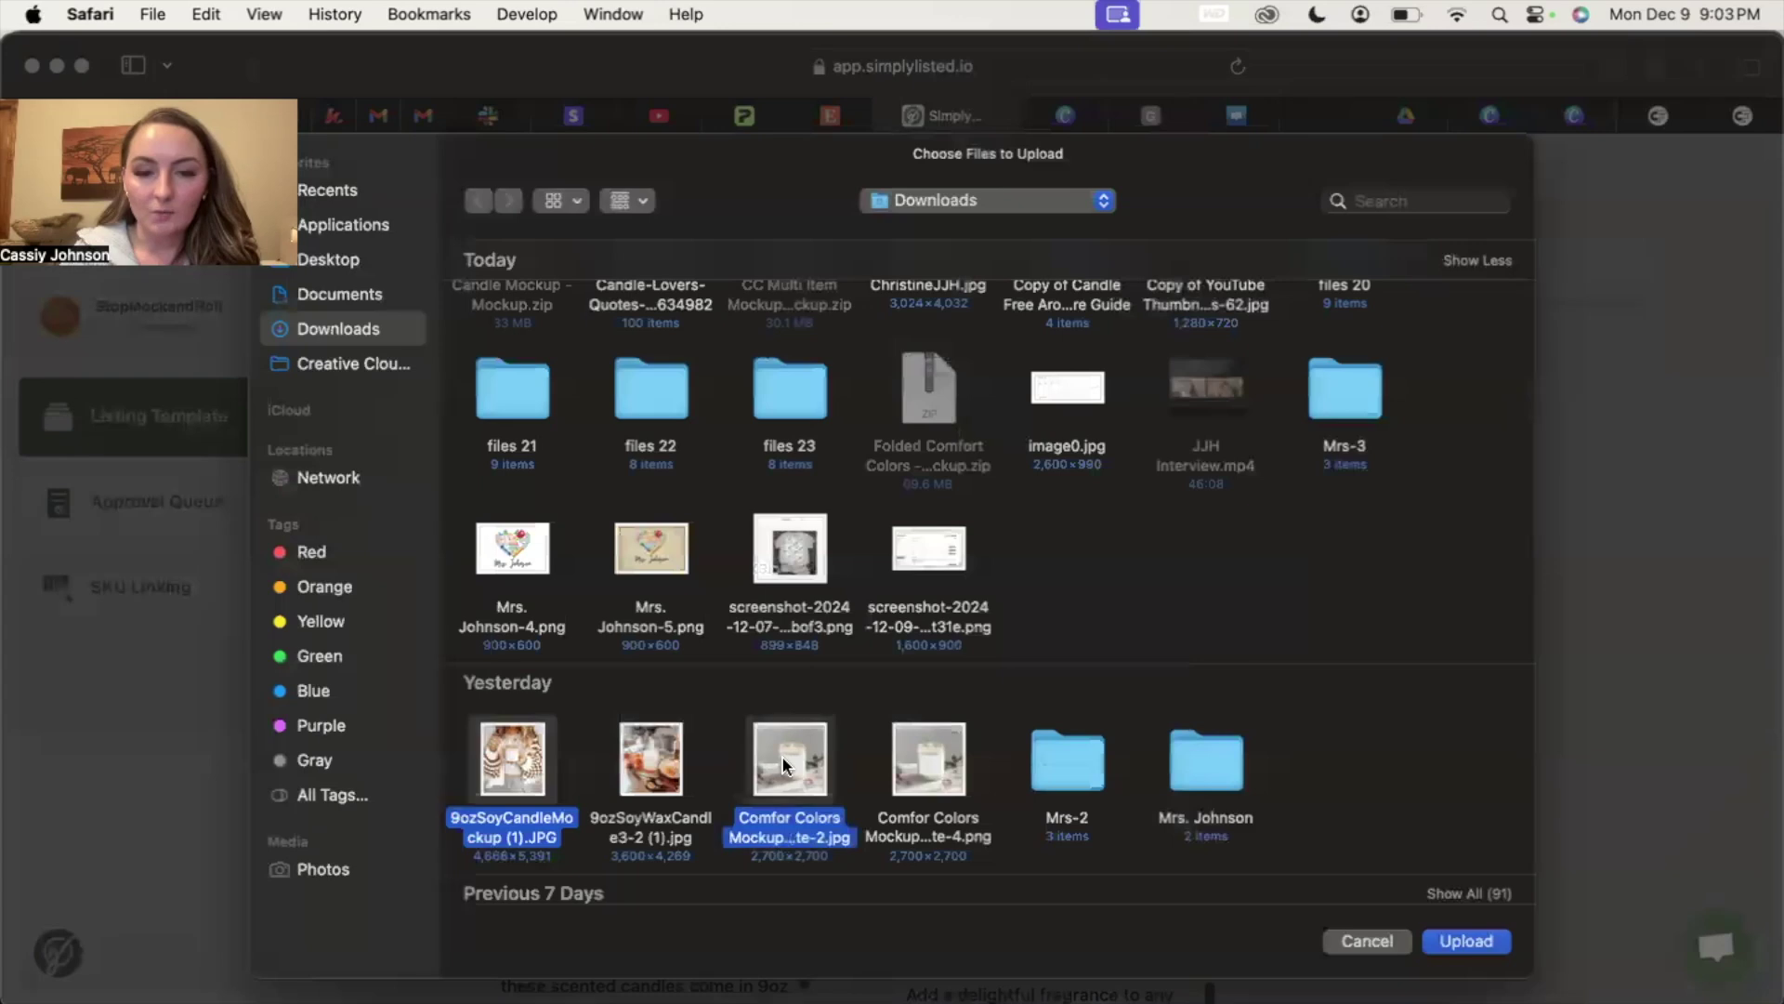
click(1468, 941)
click(1056, 833)
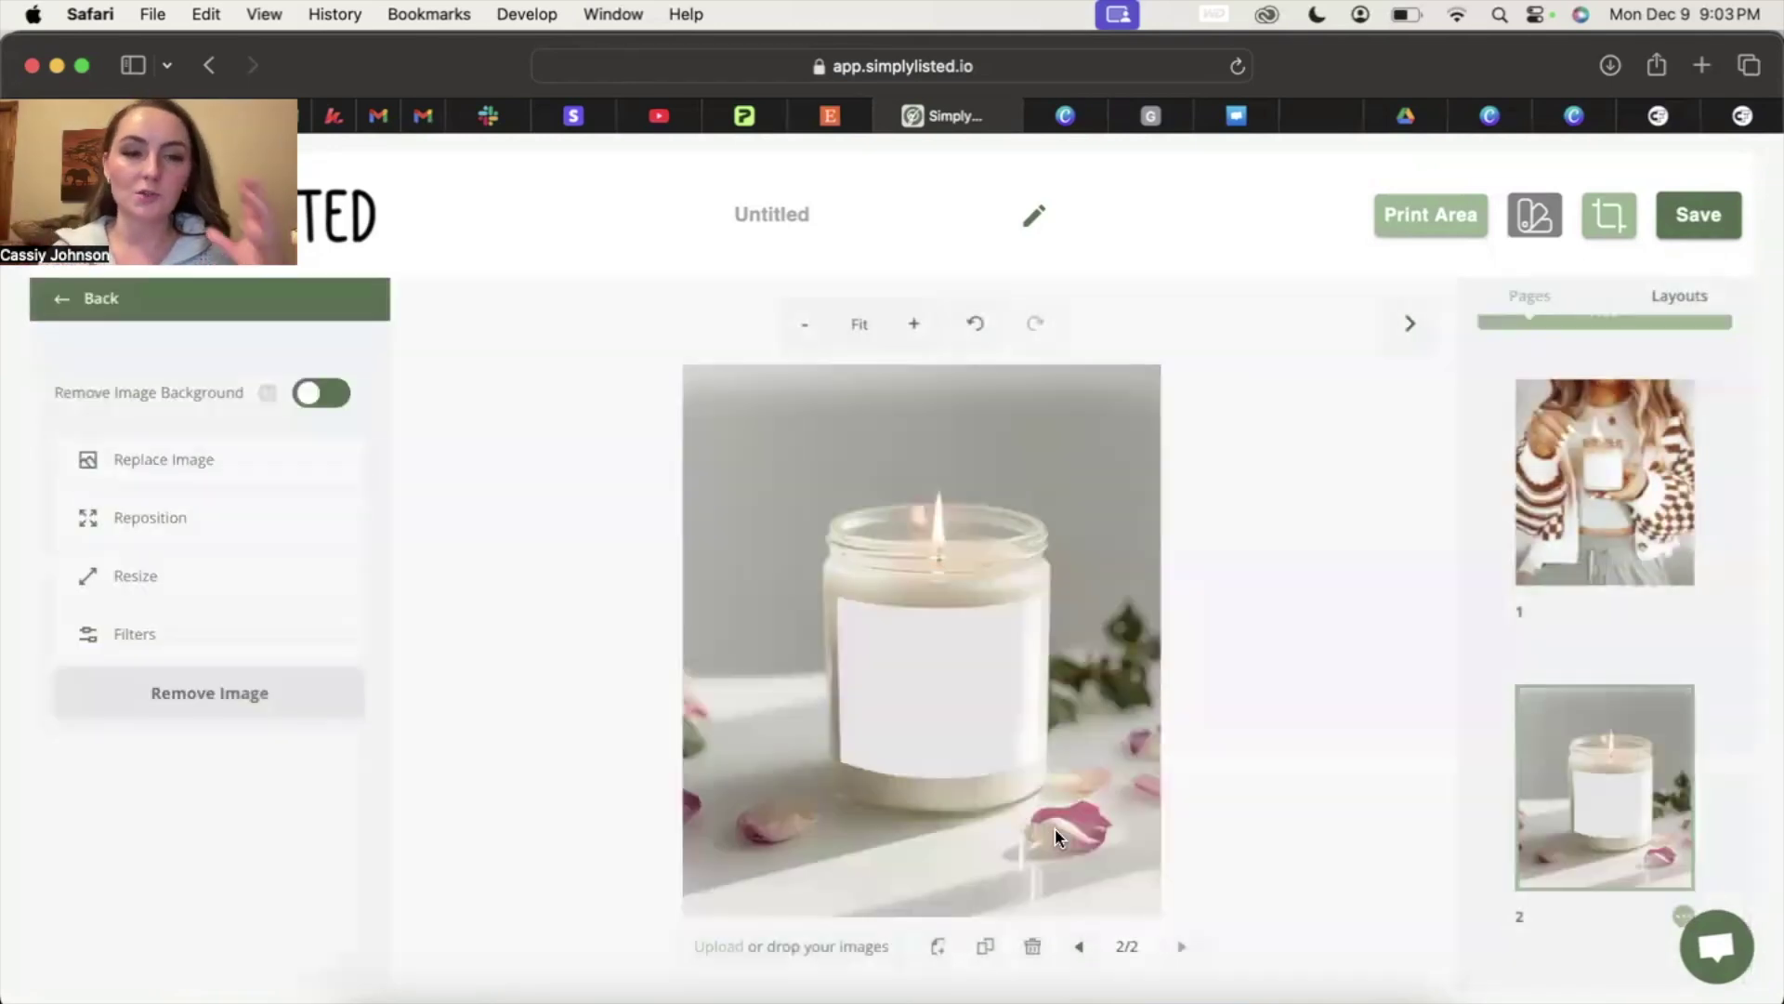
Step: Add a print area to page 1, the mockup of the woman lighting a candle
click(1602, 576)
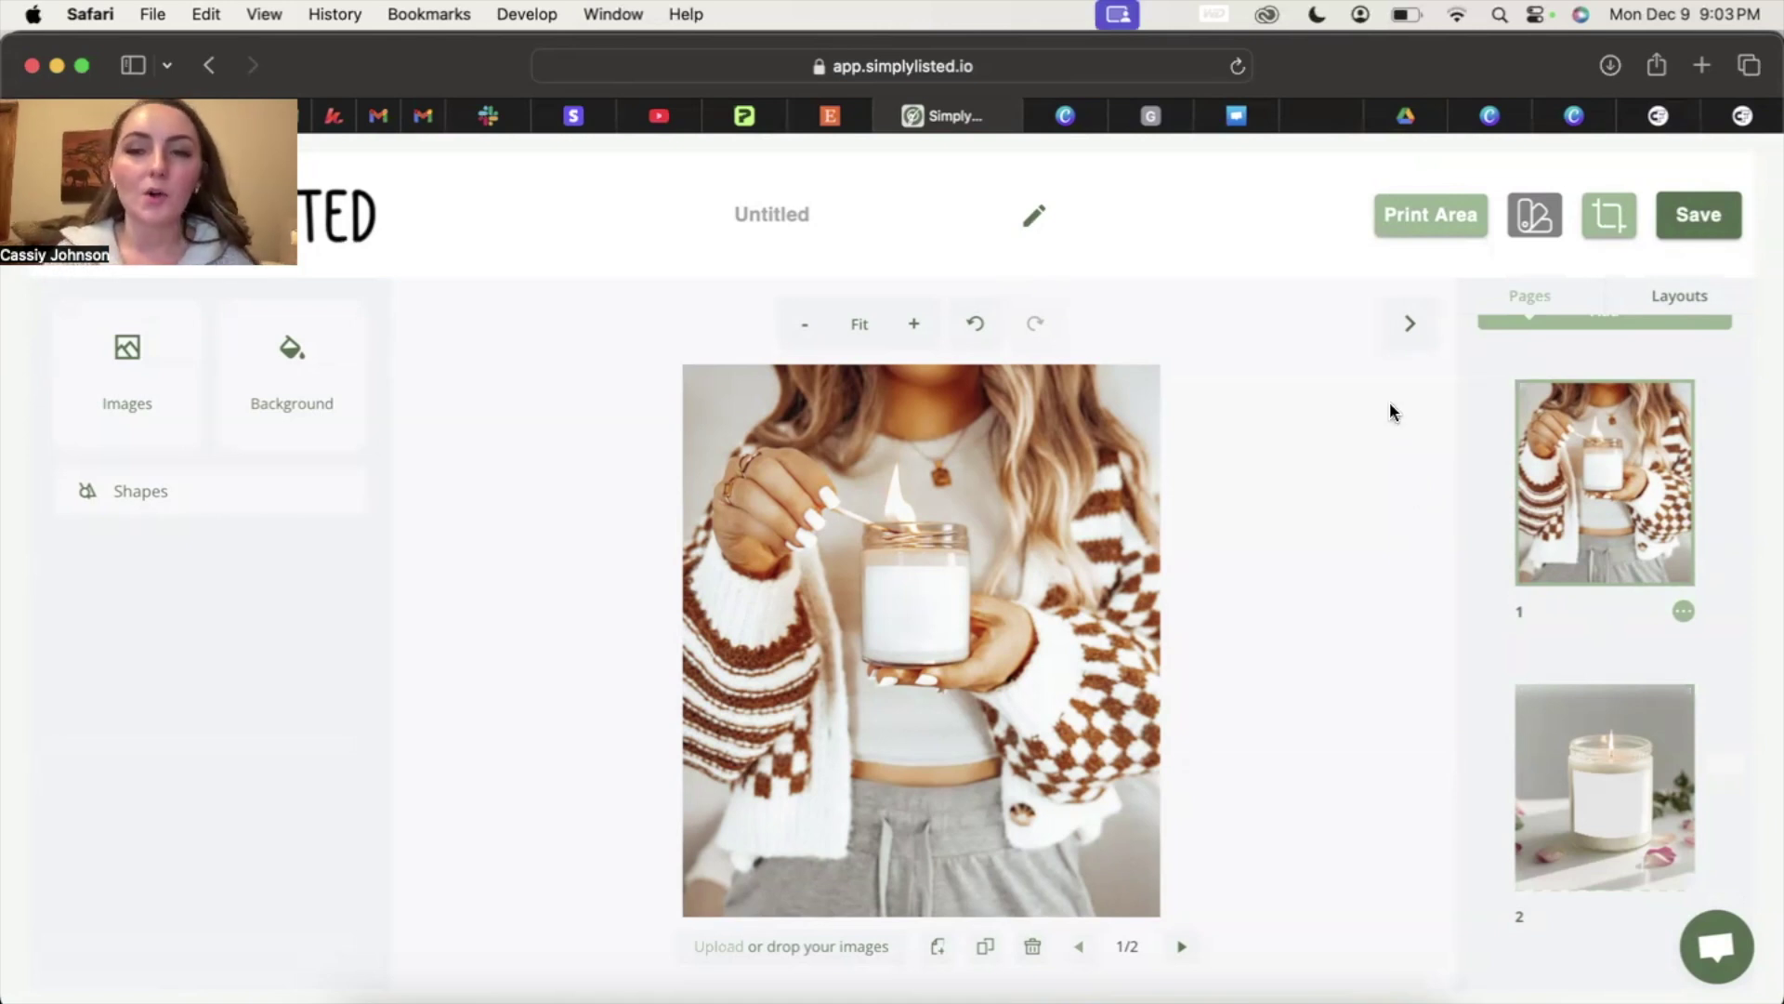
click(1429, 219)
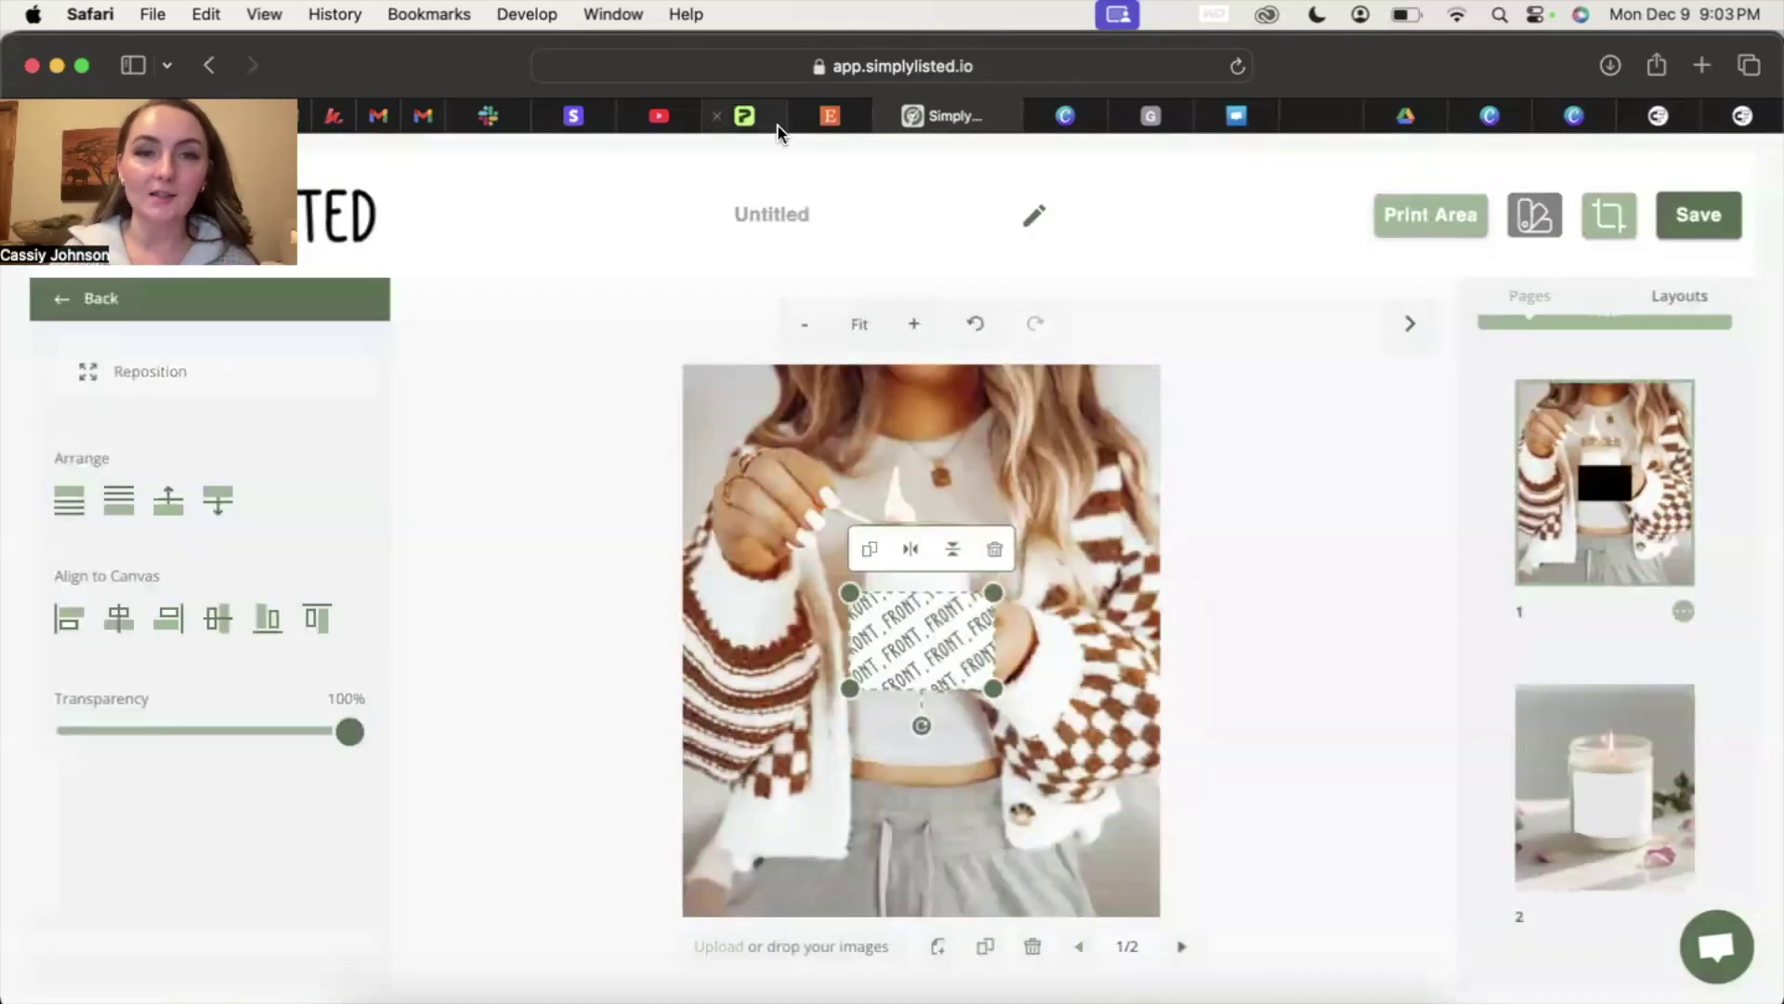
Step: Switch to the Printify candle design and check its print area size details and the label's full outline
click(755, 119)
click(1555, 471)
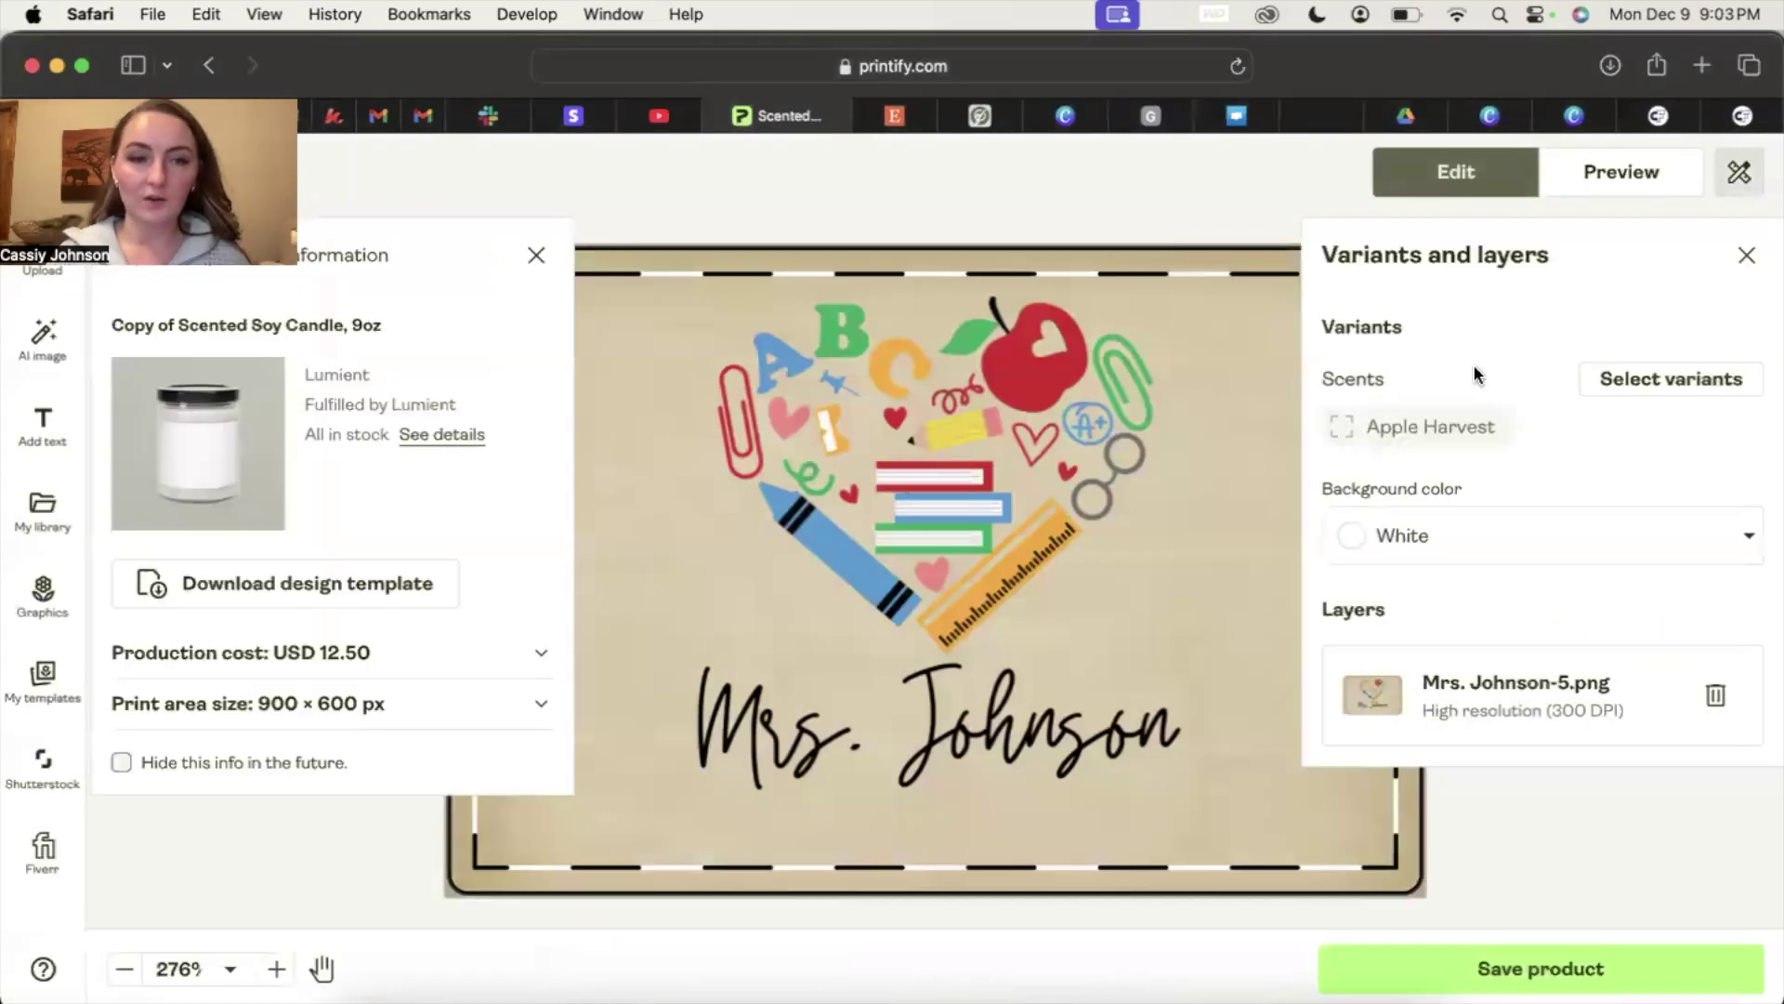
click(406, 720)
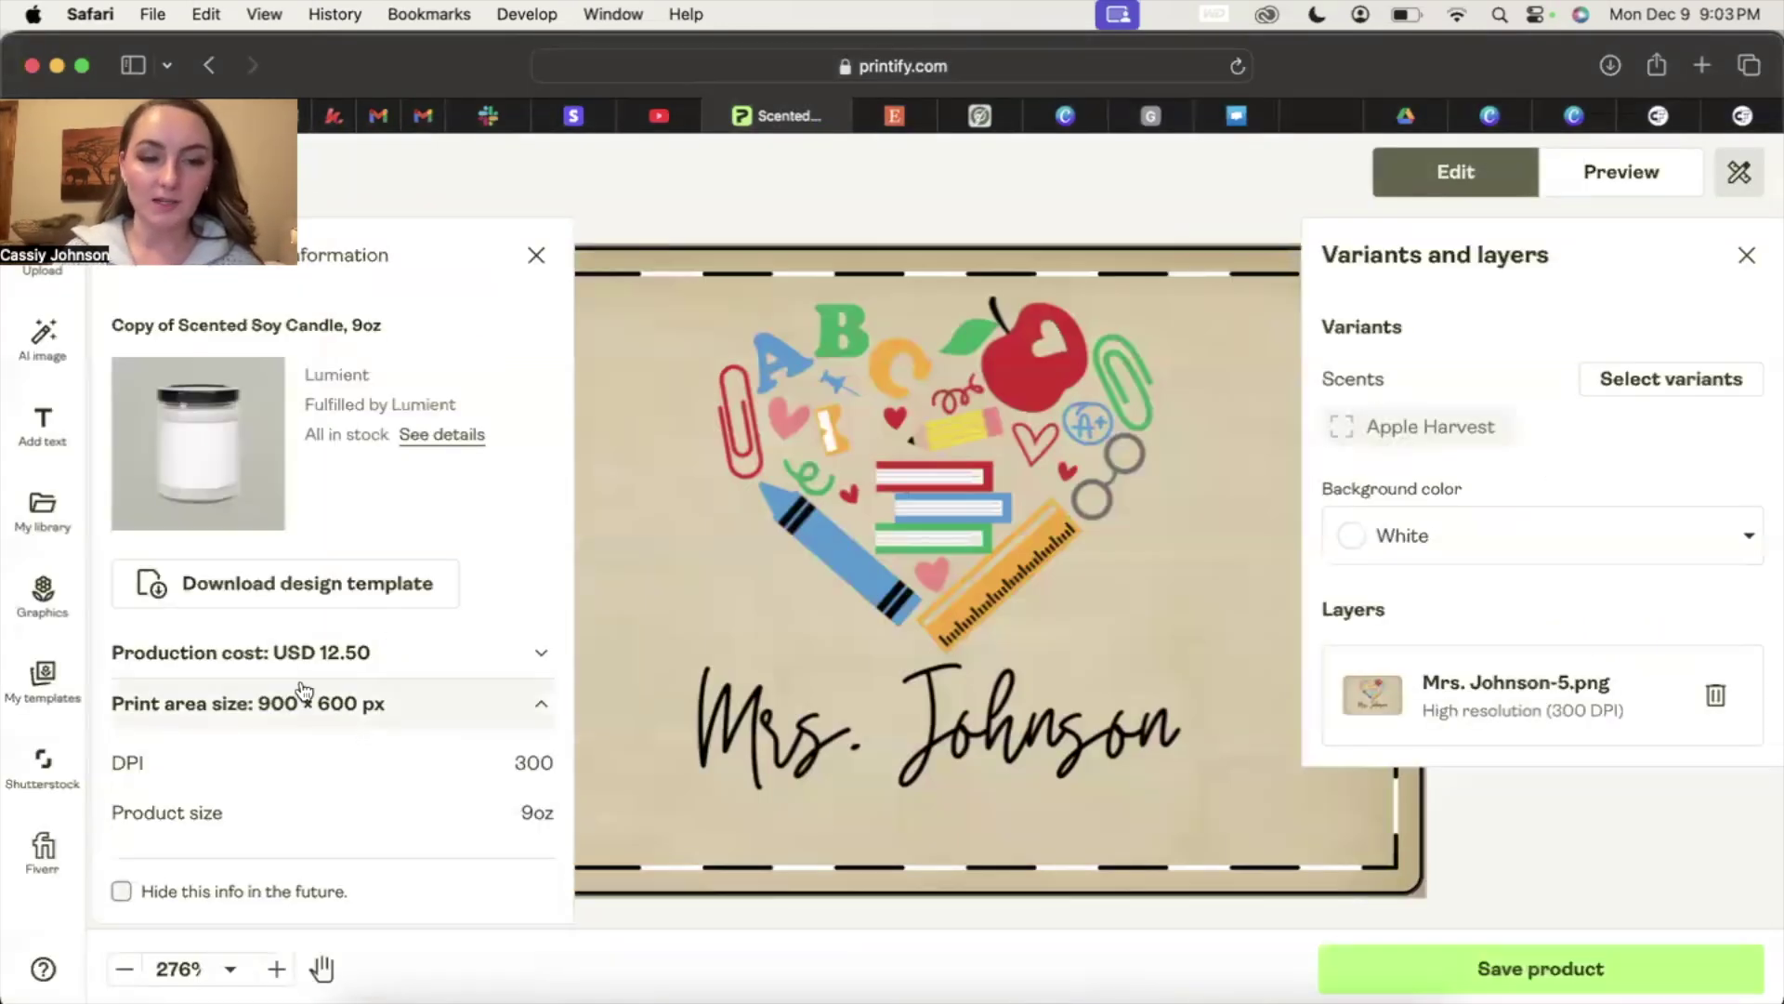
scroll(952, 583, down, 5)
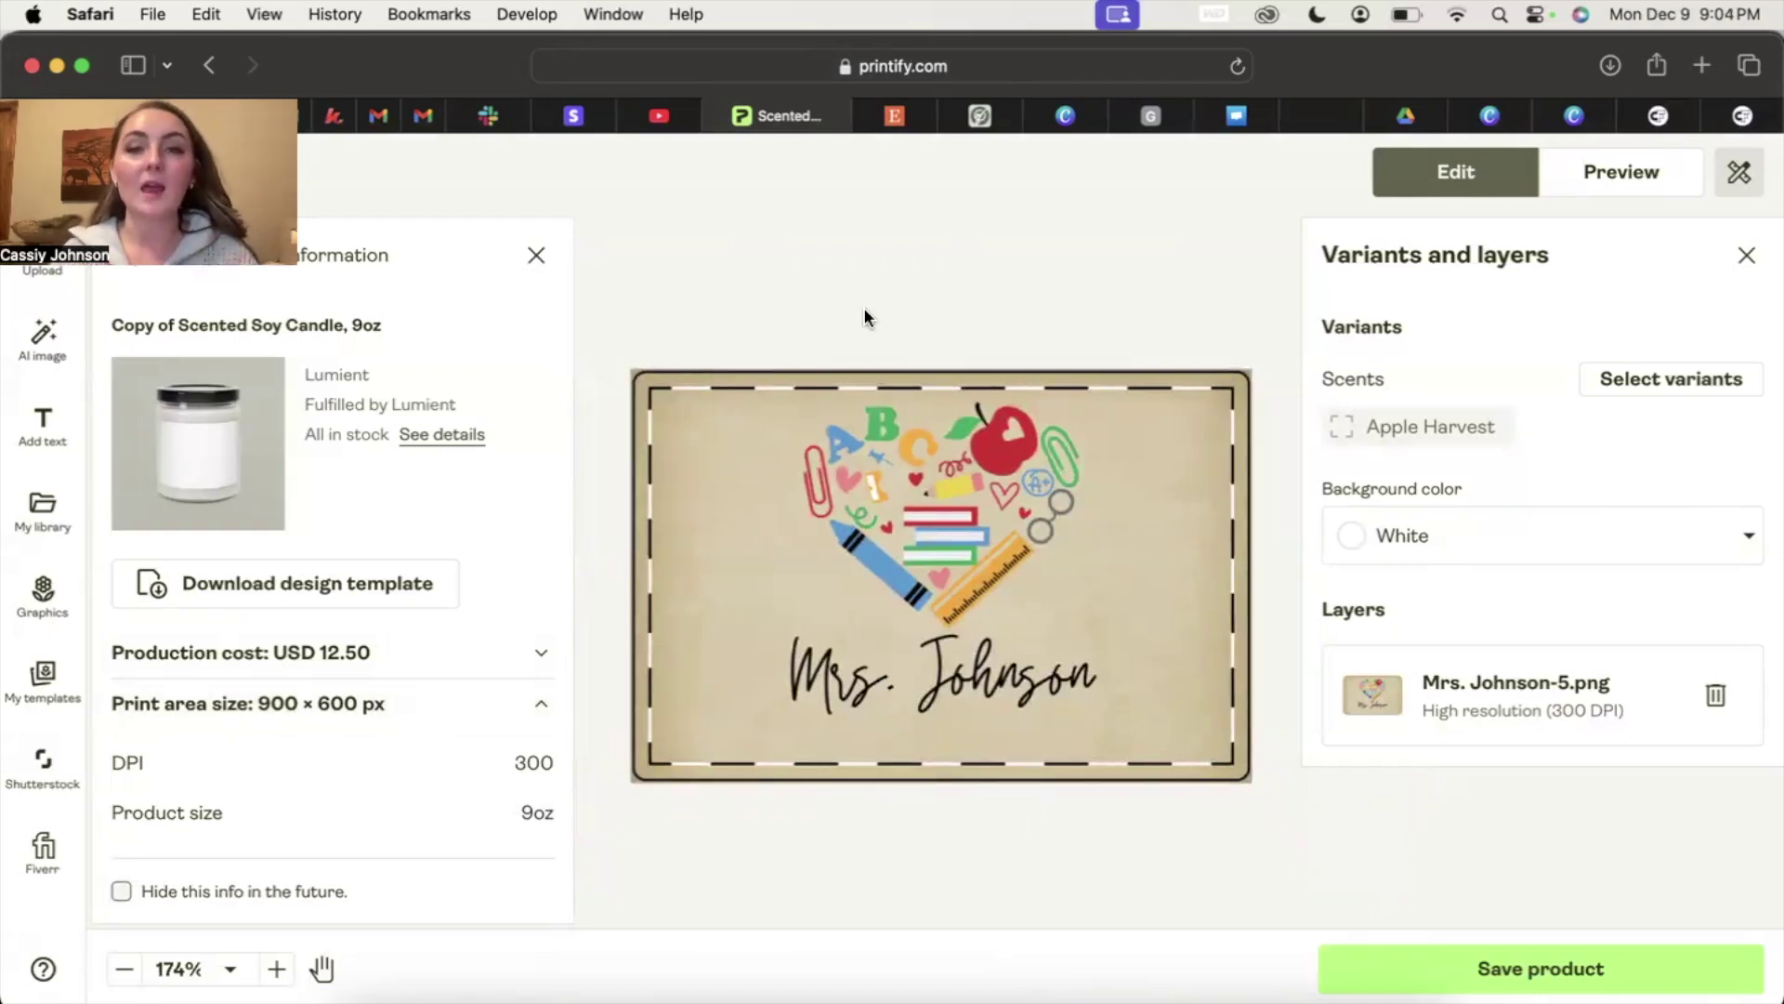
Step: Switch to the Simply Listed editor, move page 1's print area onto the candle jar and shrink it to roughly the jar's width
click(998, 119)
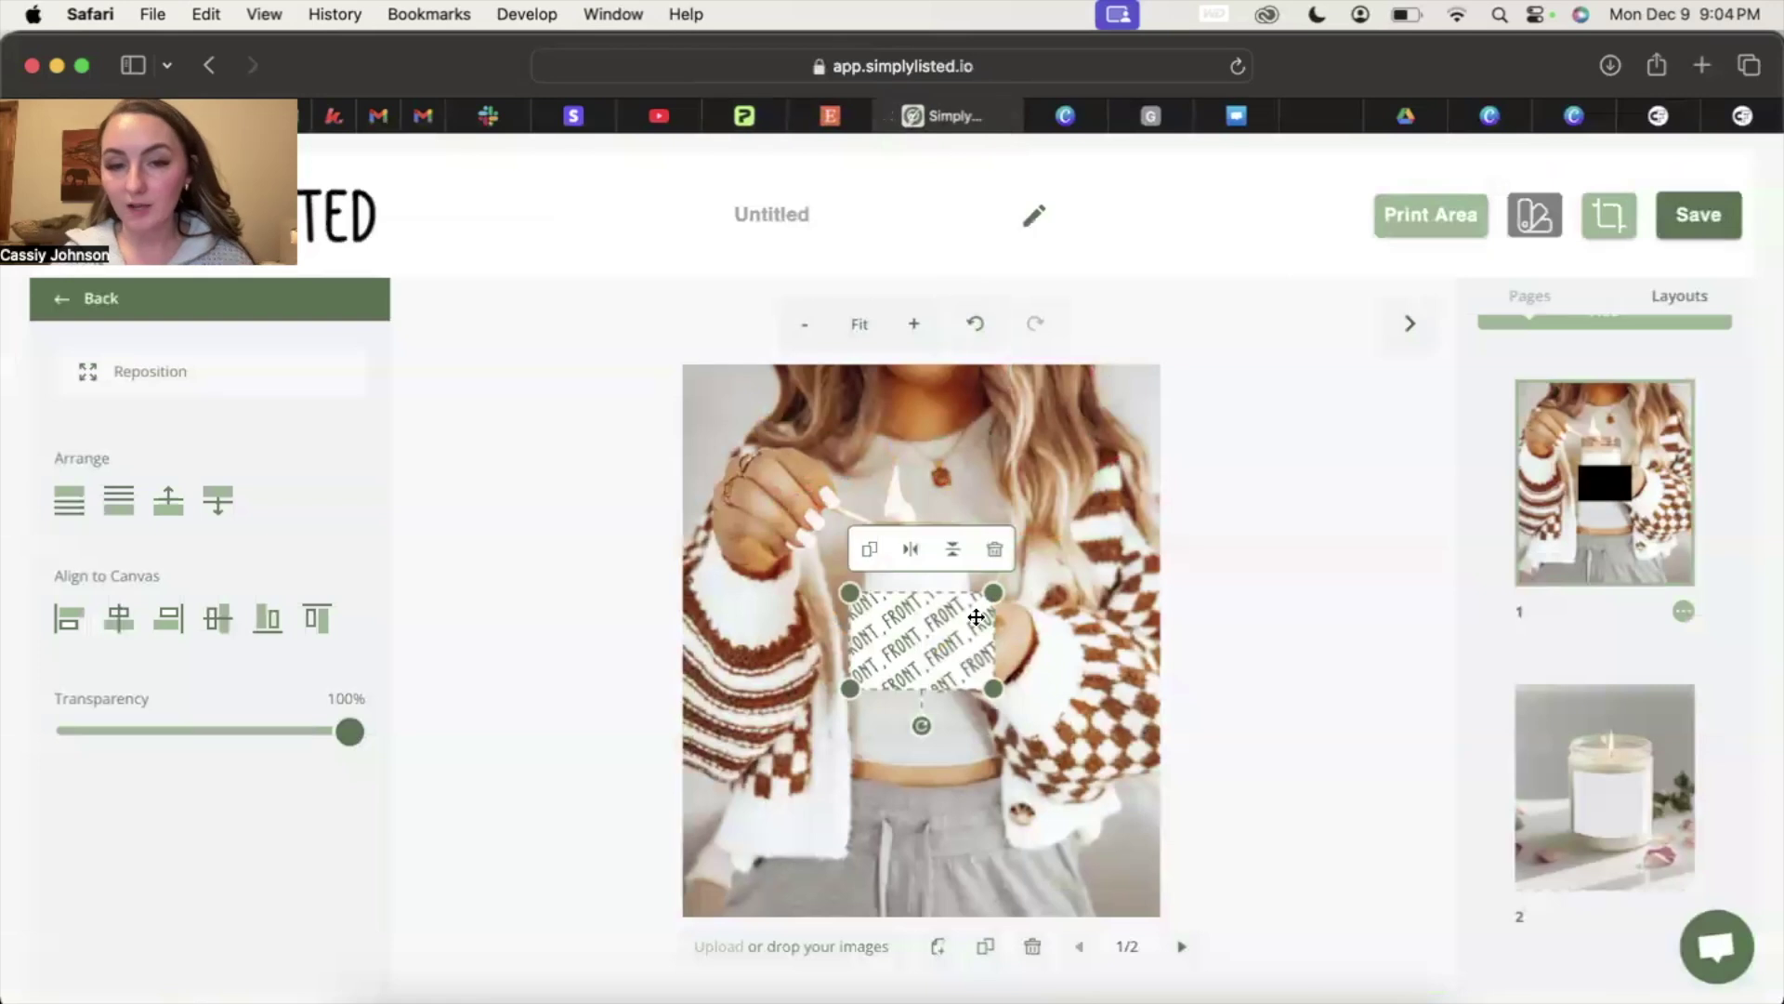
drag(922, 644, 919, 619)
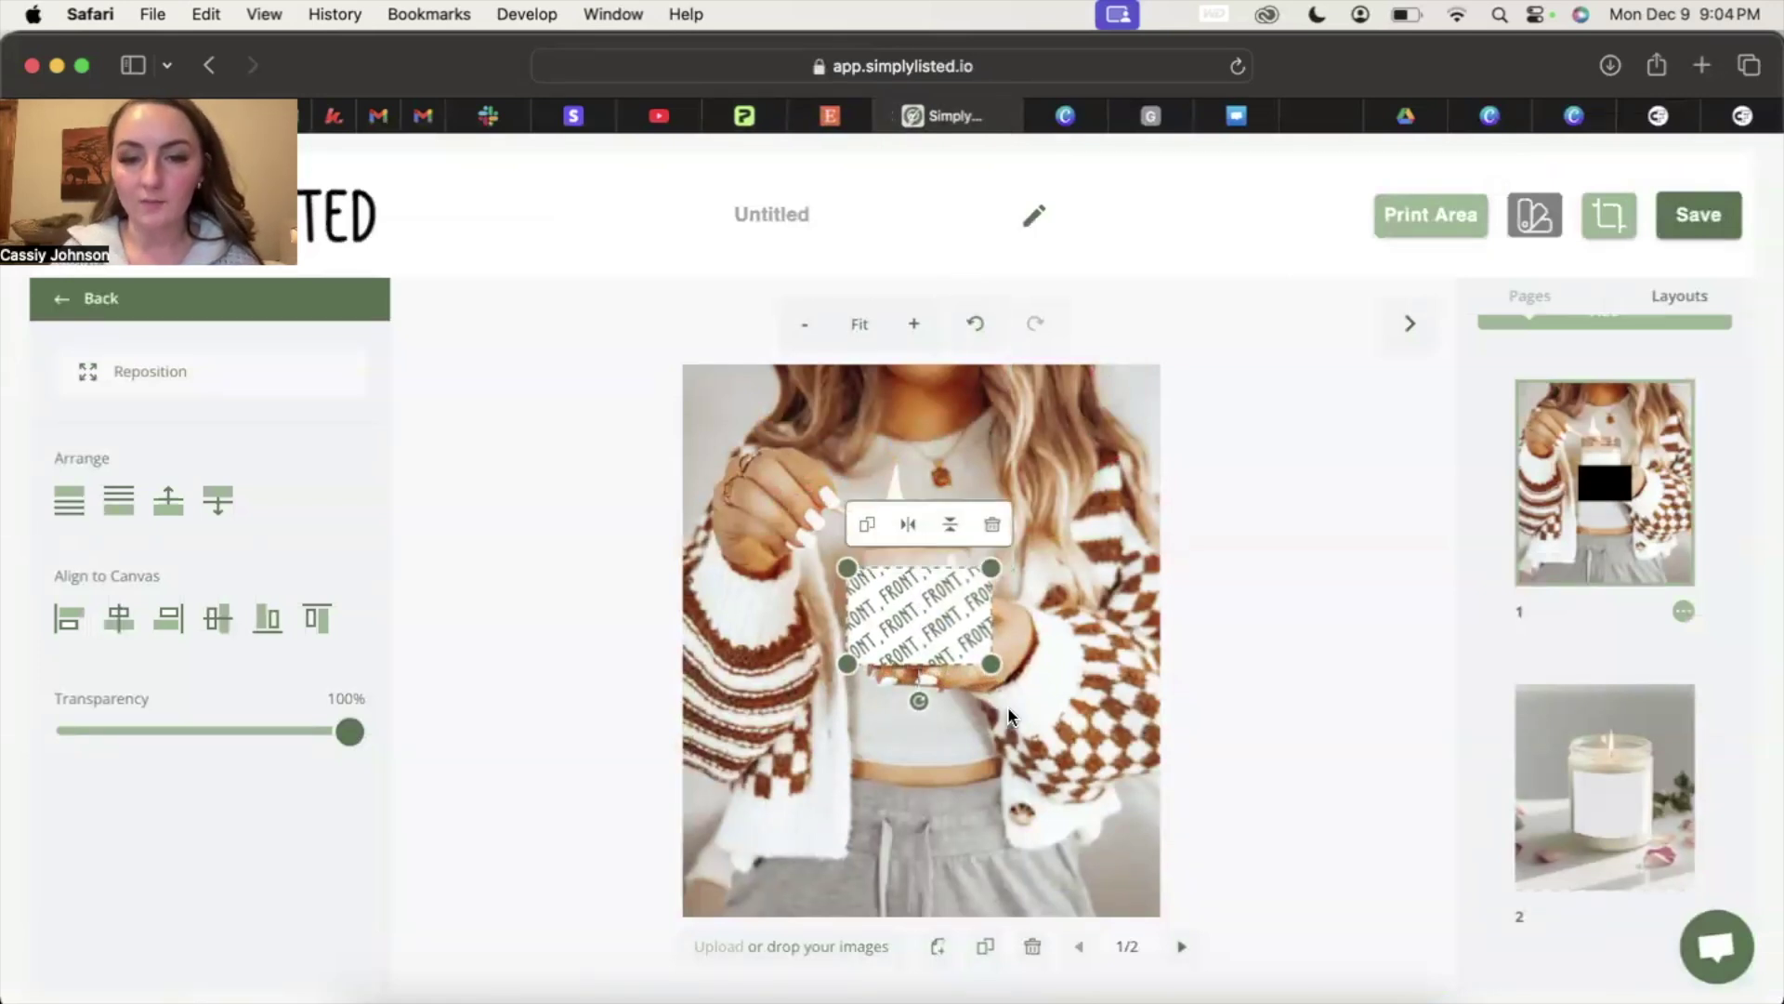
drag(992, 666, 961, 643)
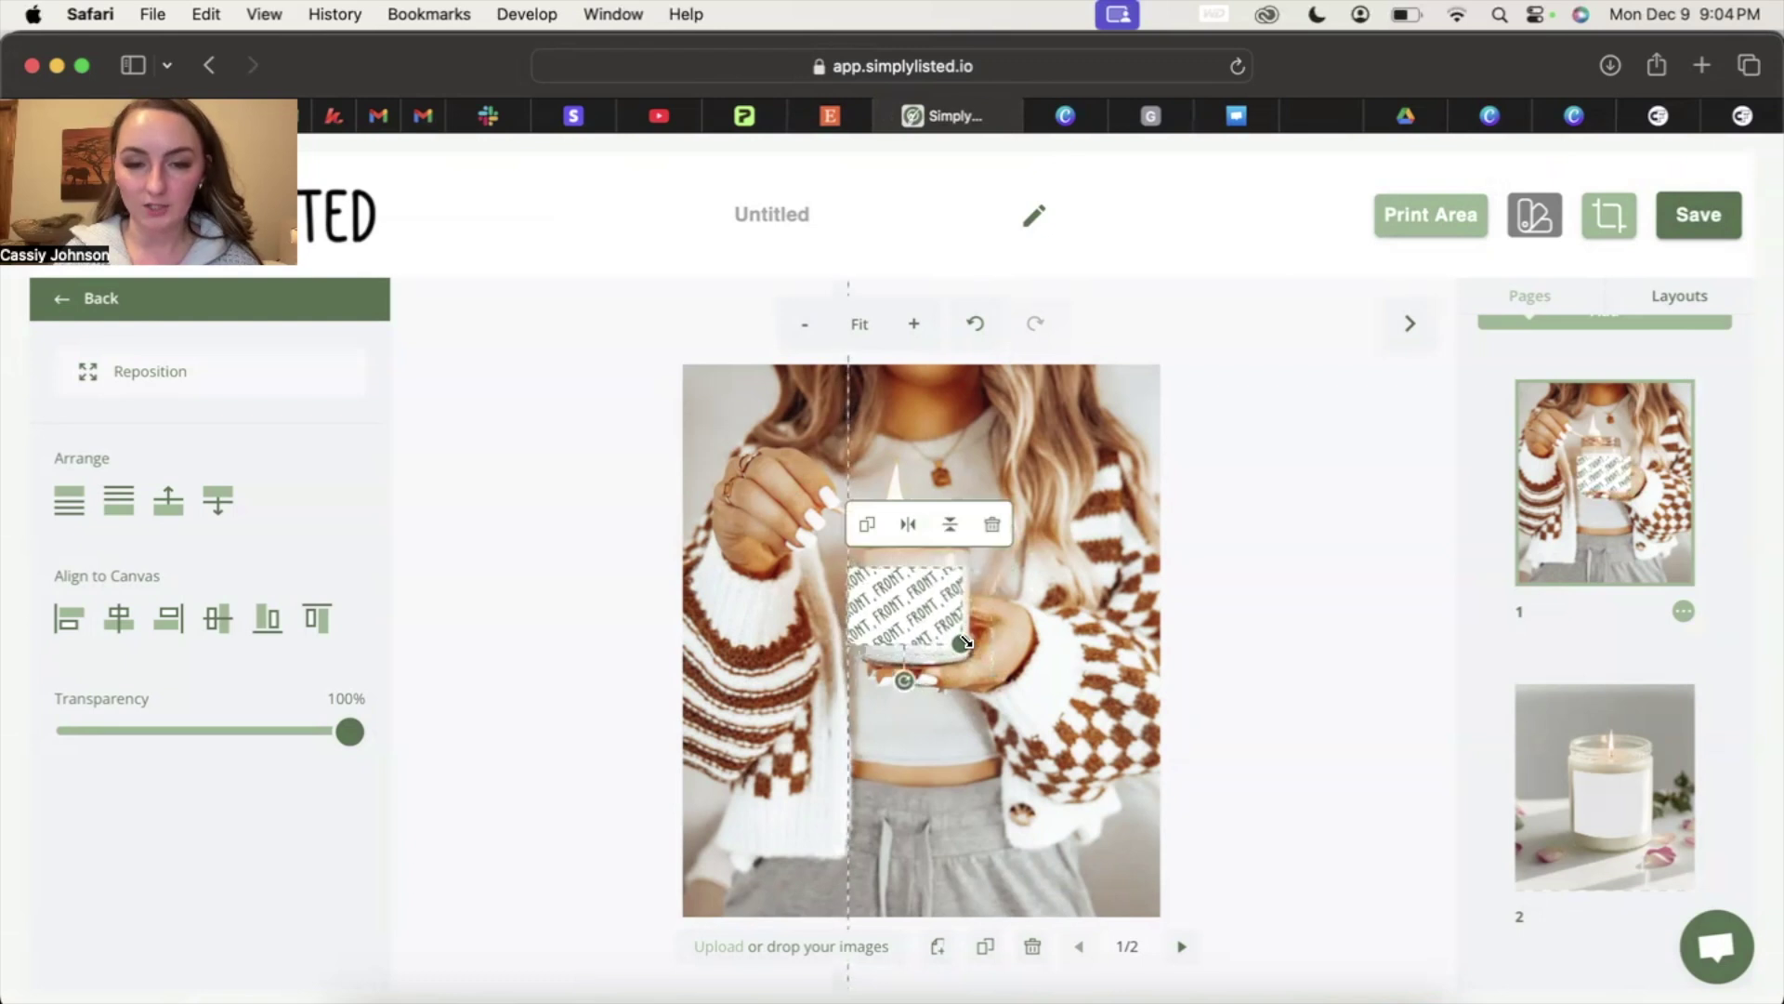
click(1066, 760)
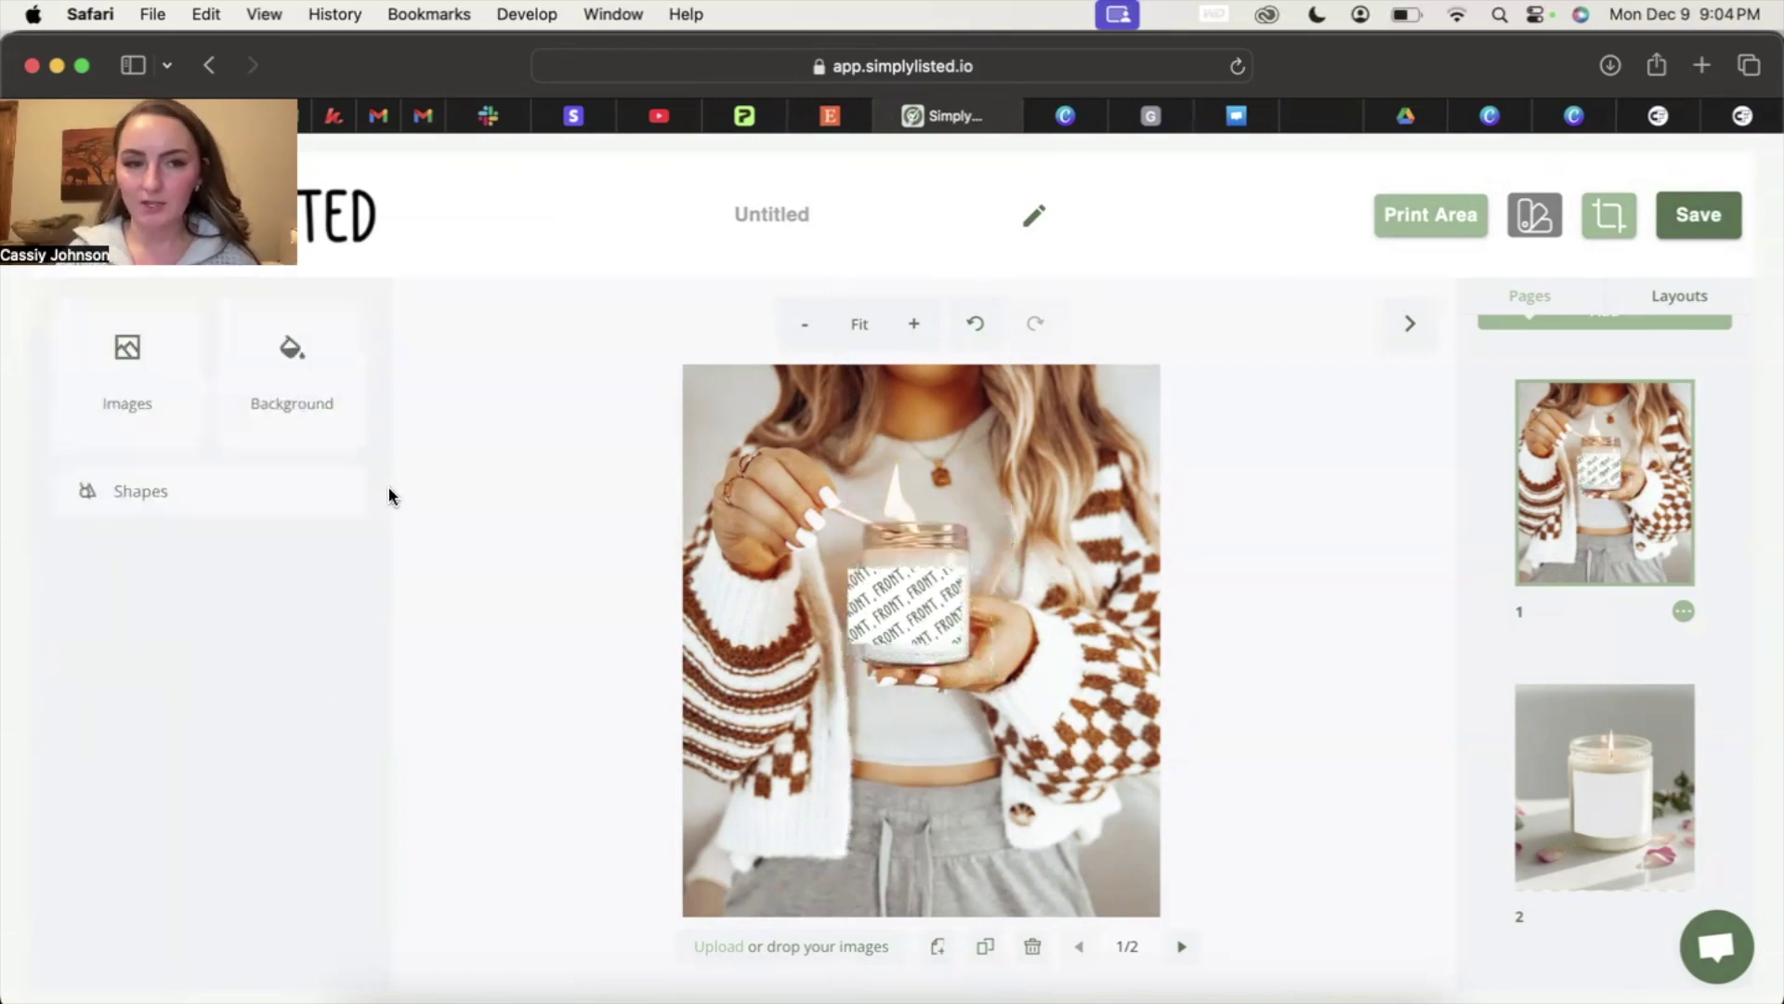
Step: Reposition page 1's background image, scaling it to 204% with the candle's label centred, and apply the background
click(301, 393)
click(190, 513)
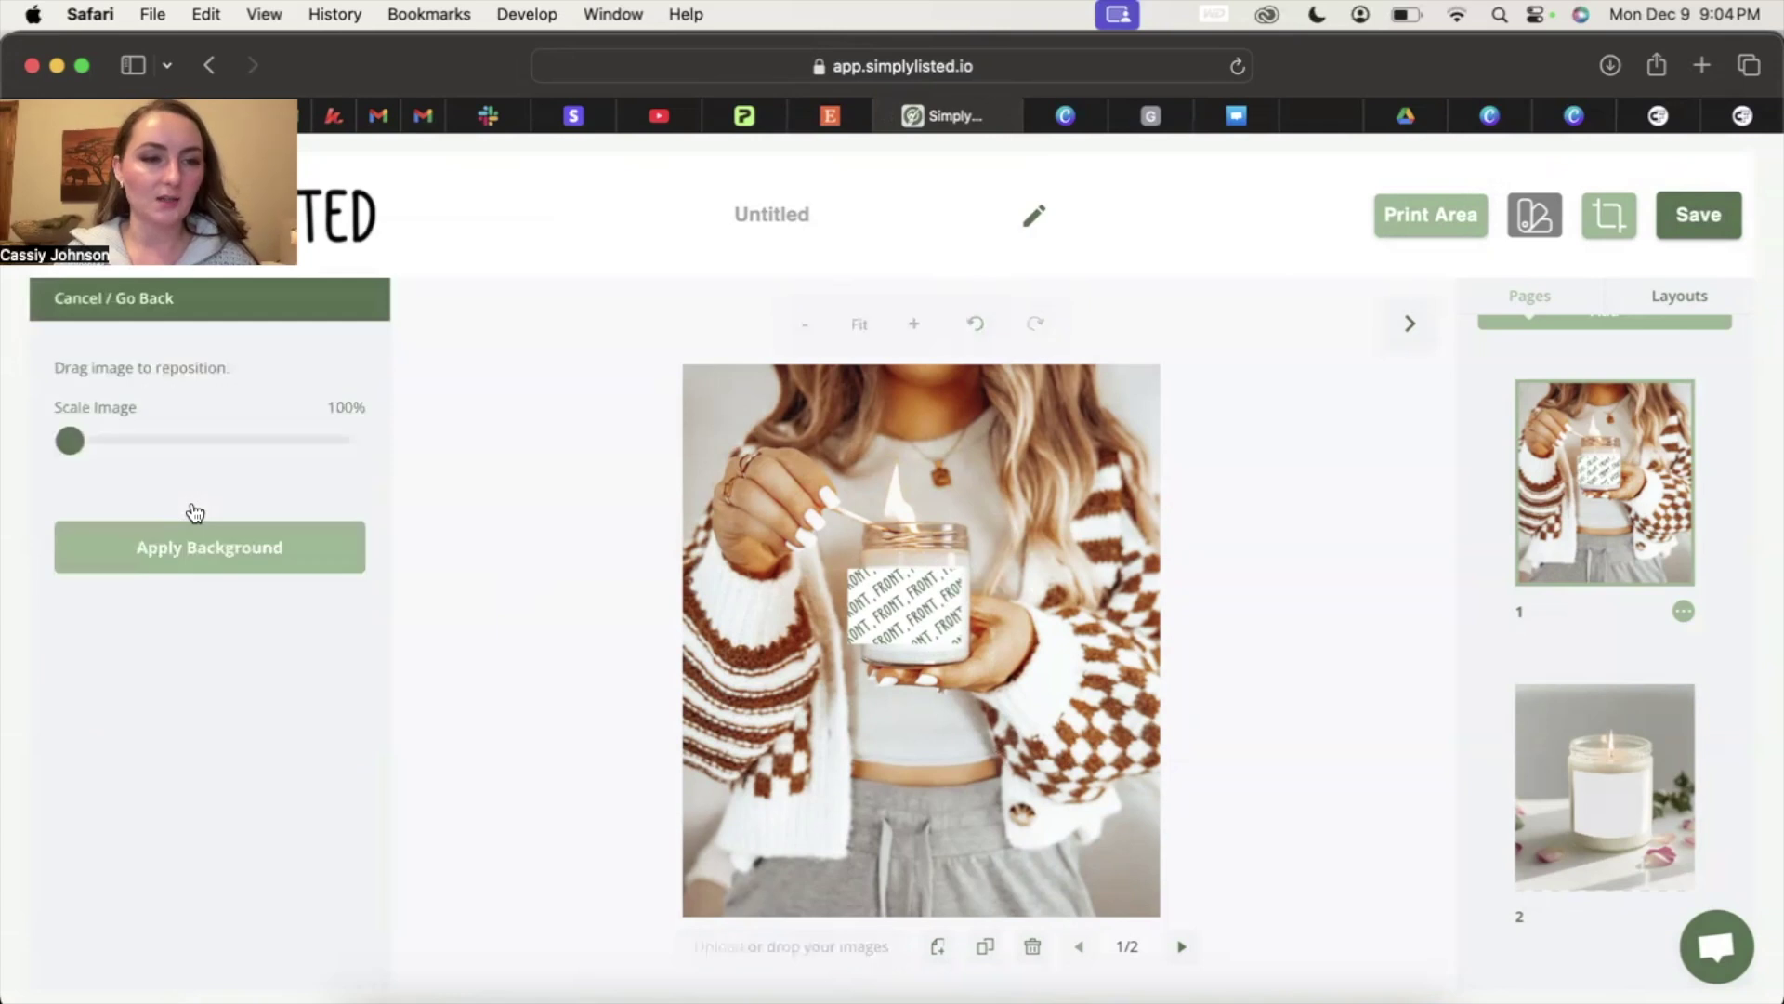
drag(70, 445, 124, 441)
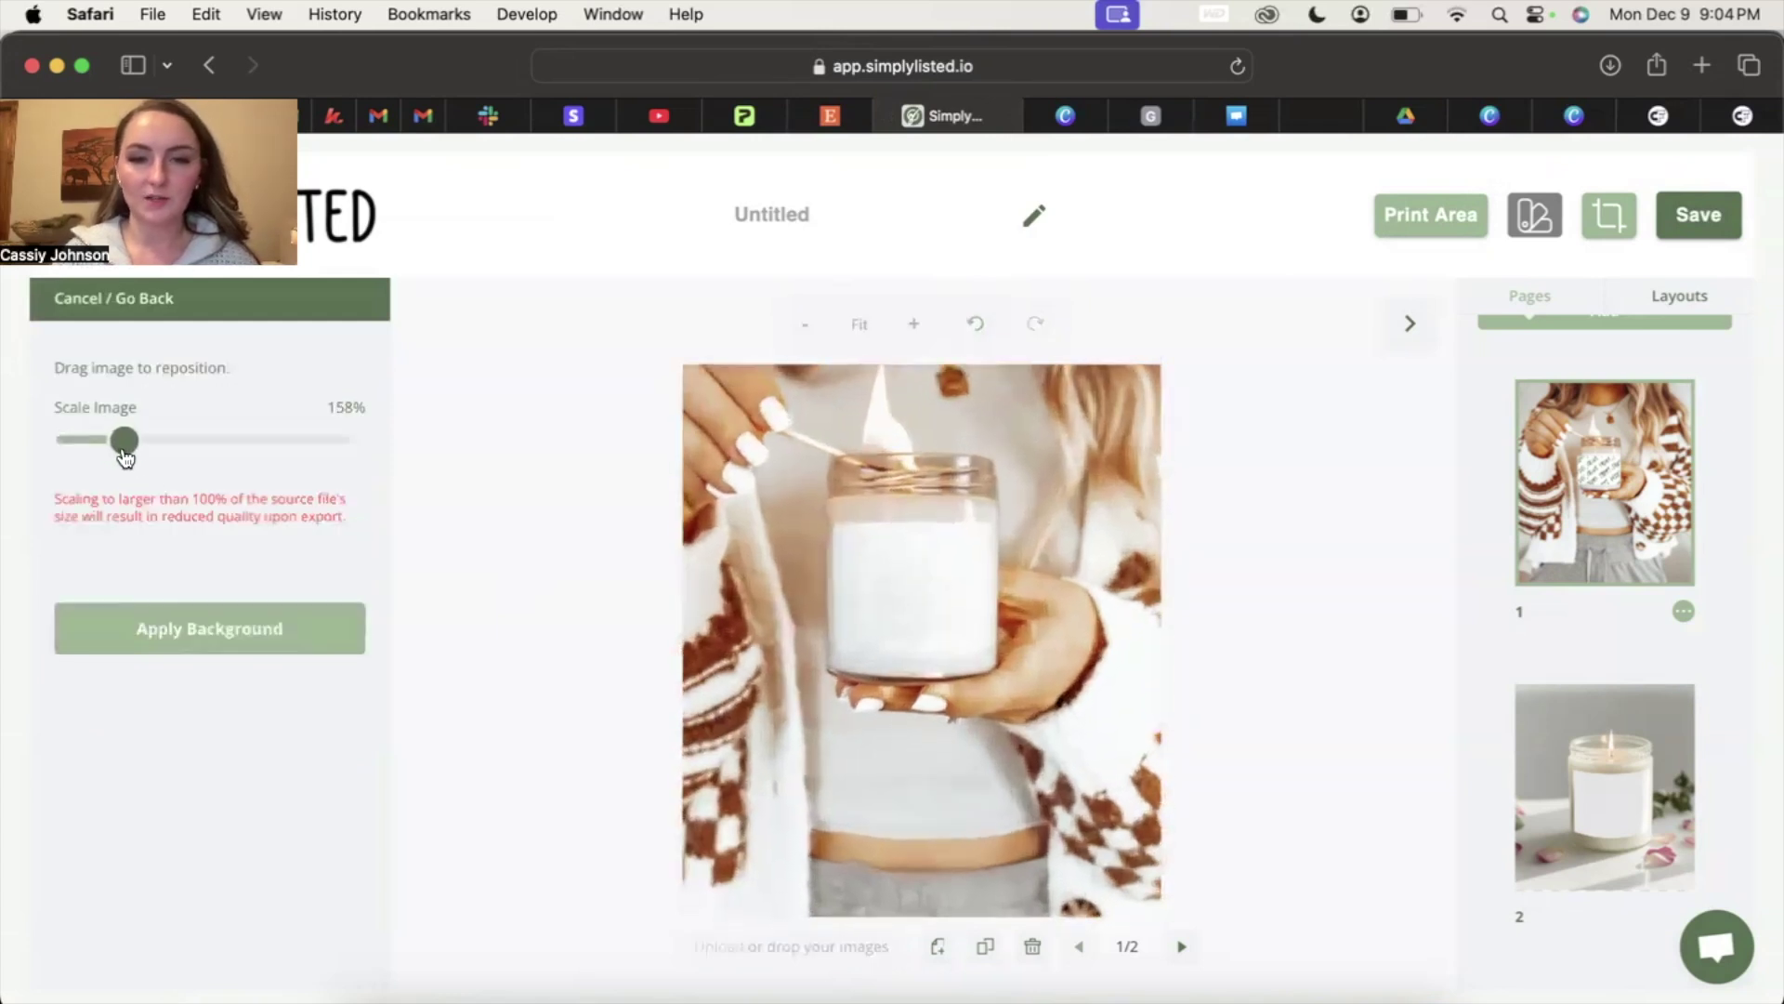
drag(1114, 479, 1111, 530)
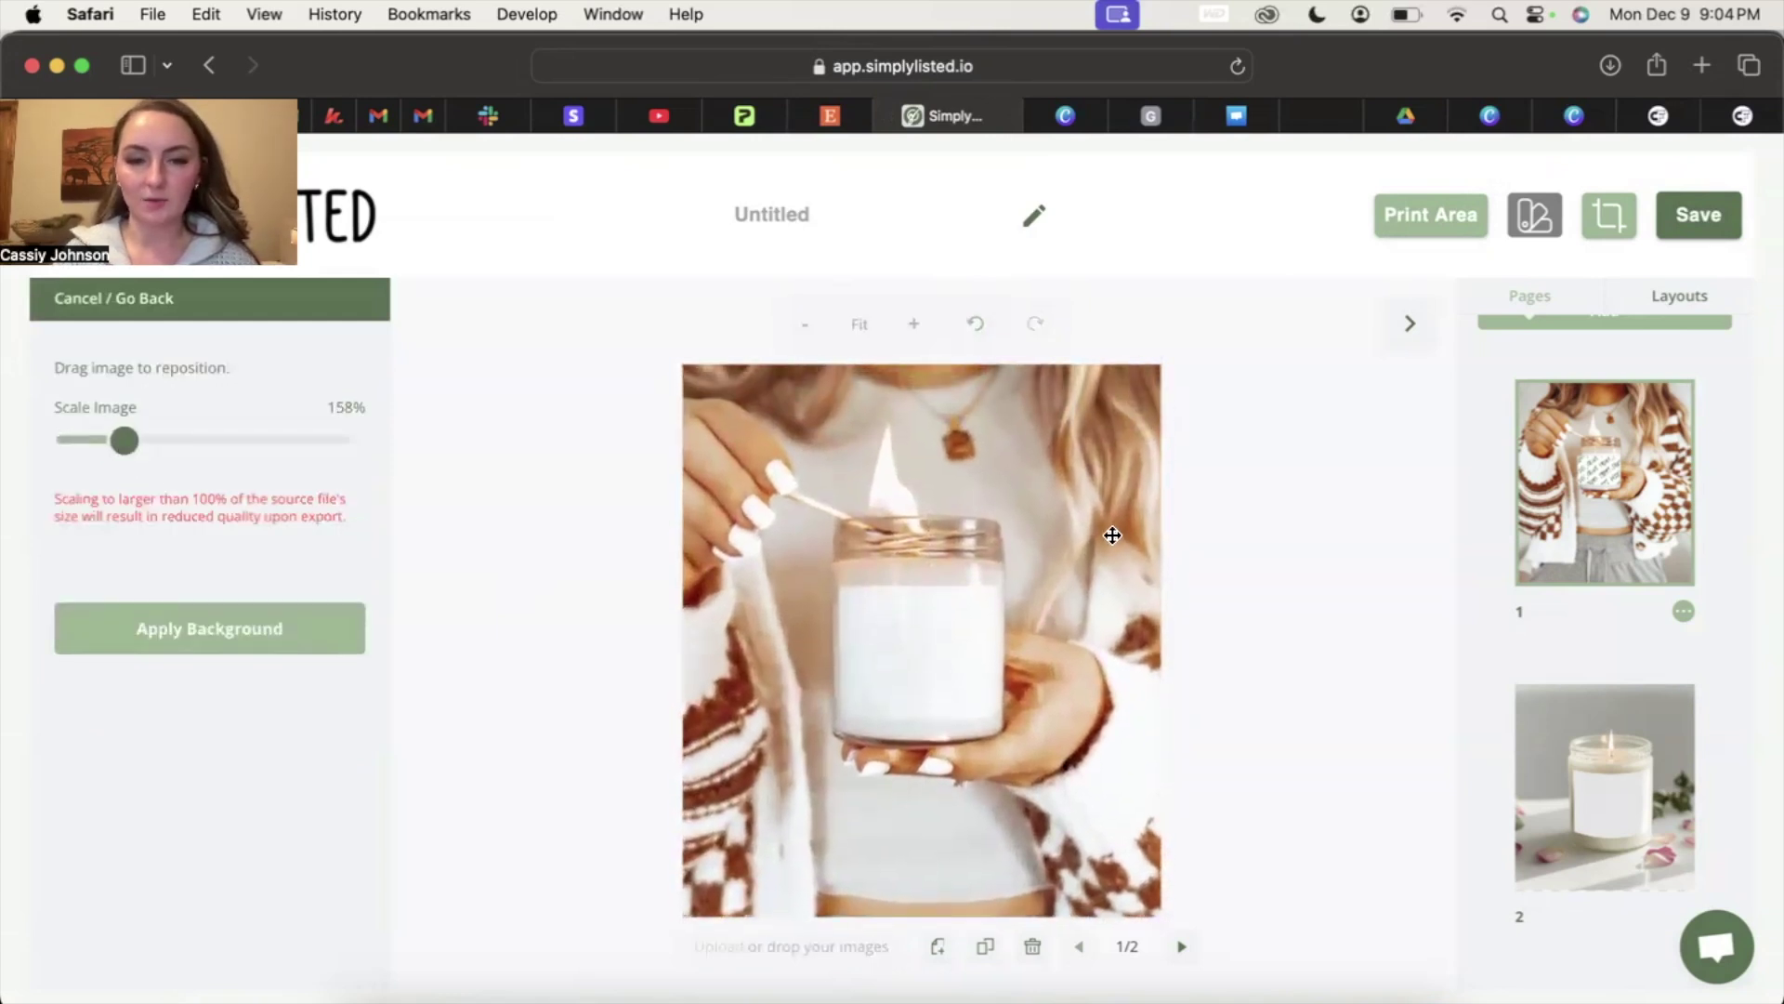
drag(123, 440, 168, 441)
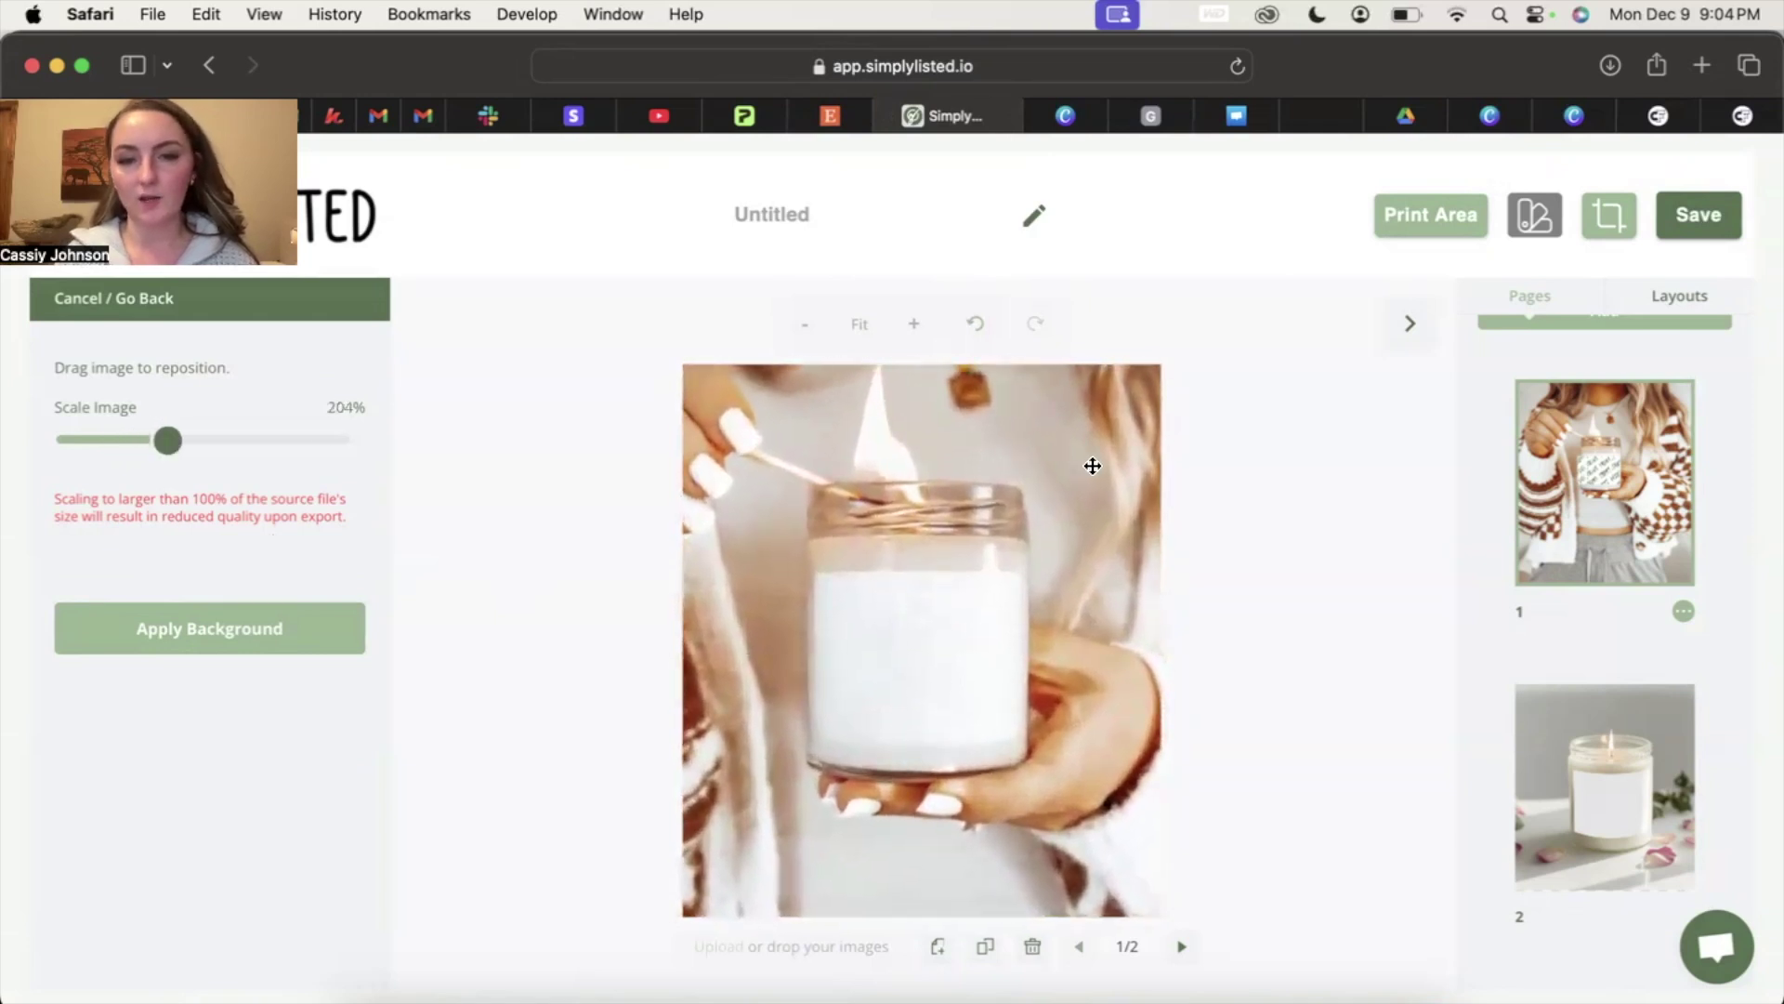
drag(1092, 465, 1095, 489)
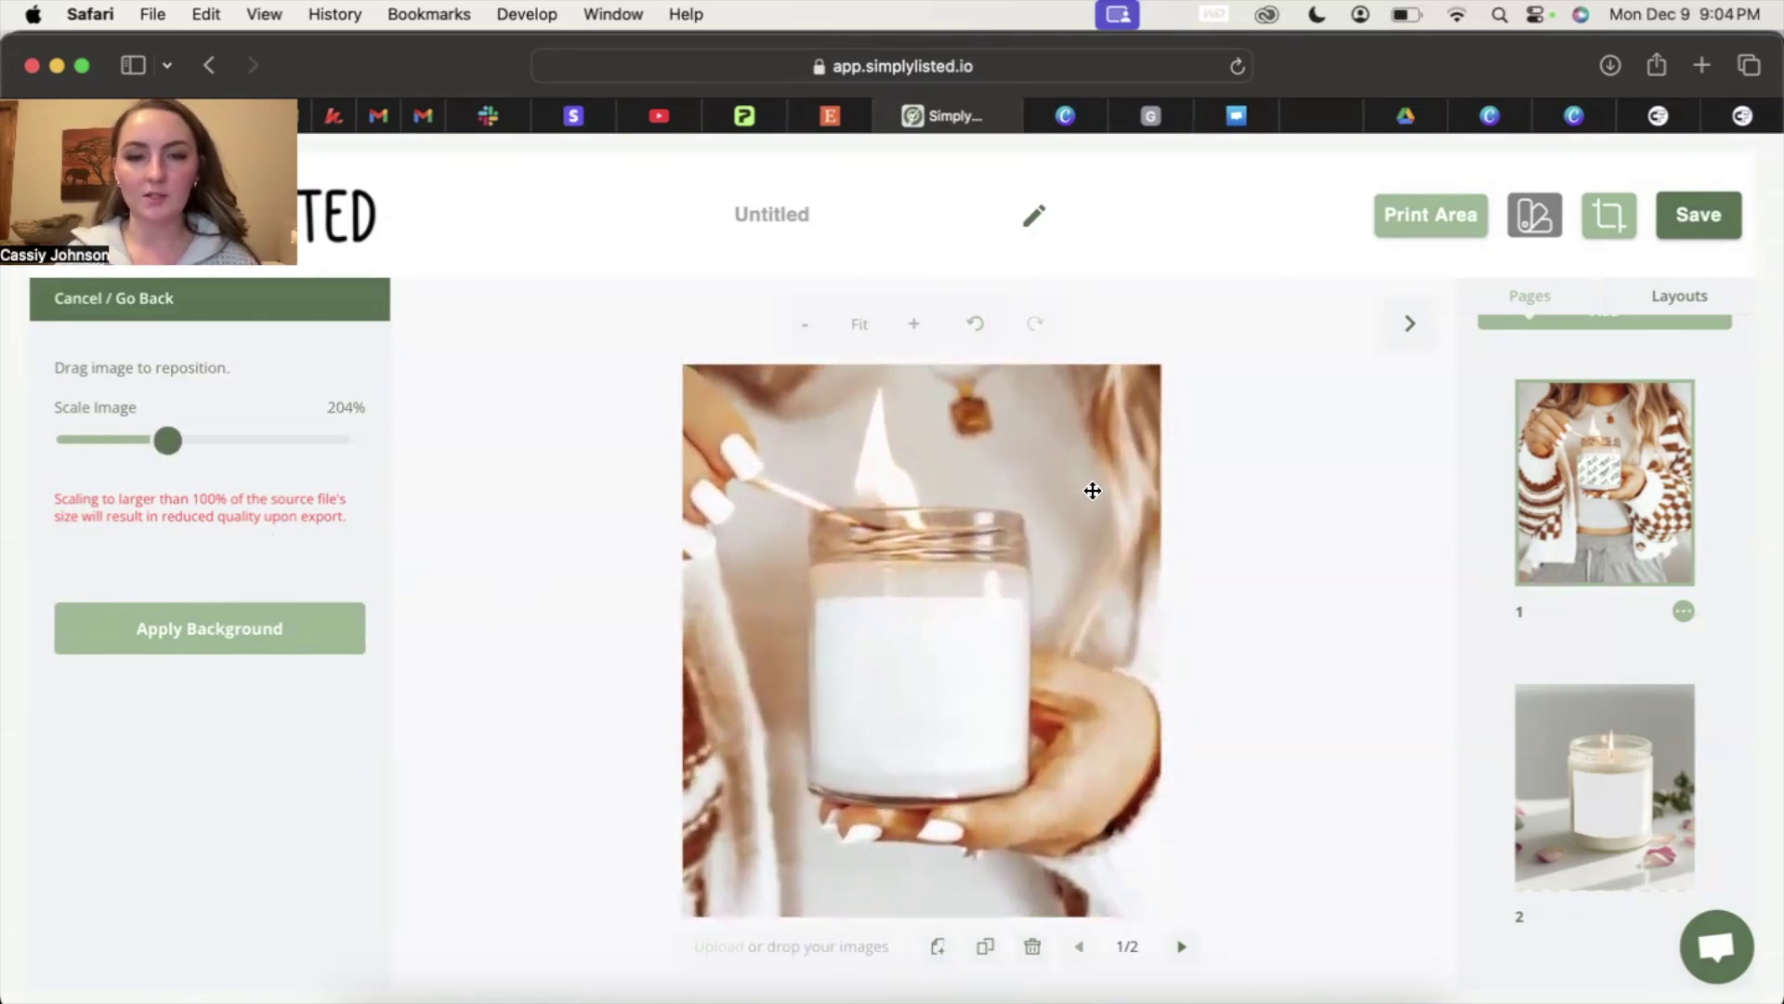
click(221, 630)
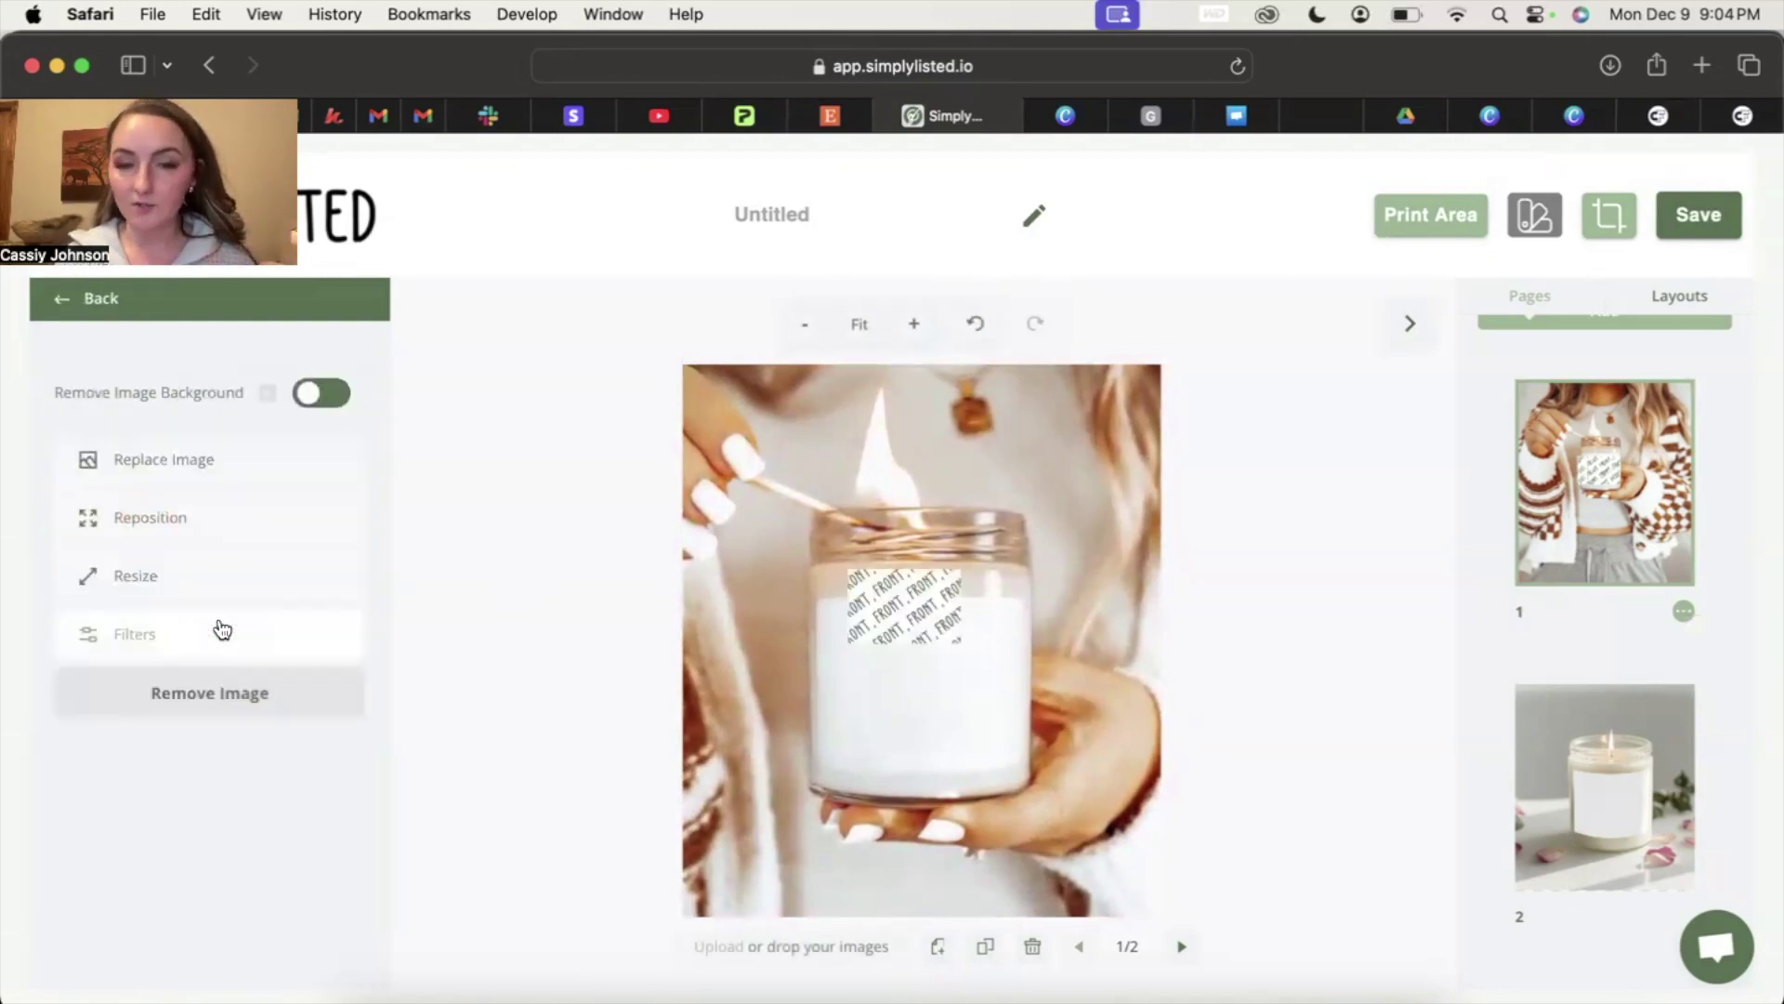
Step: Enlarge the print area on page 1 and place it over the candle's white label, slightly overhanging the jar's sides
click(867, 589)
drag(868, 589, 1068, 744)
drag(972, 706, 914, 753)
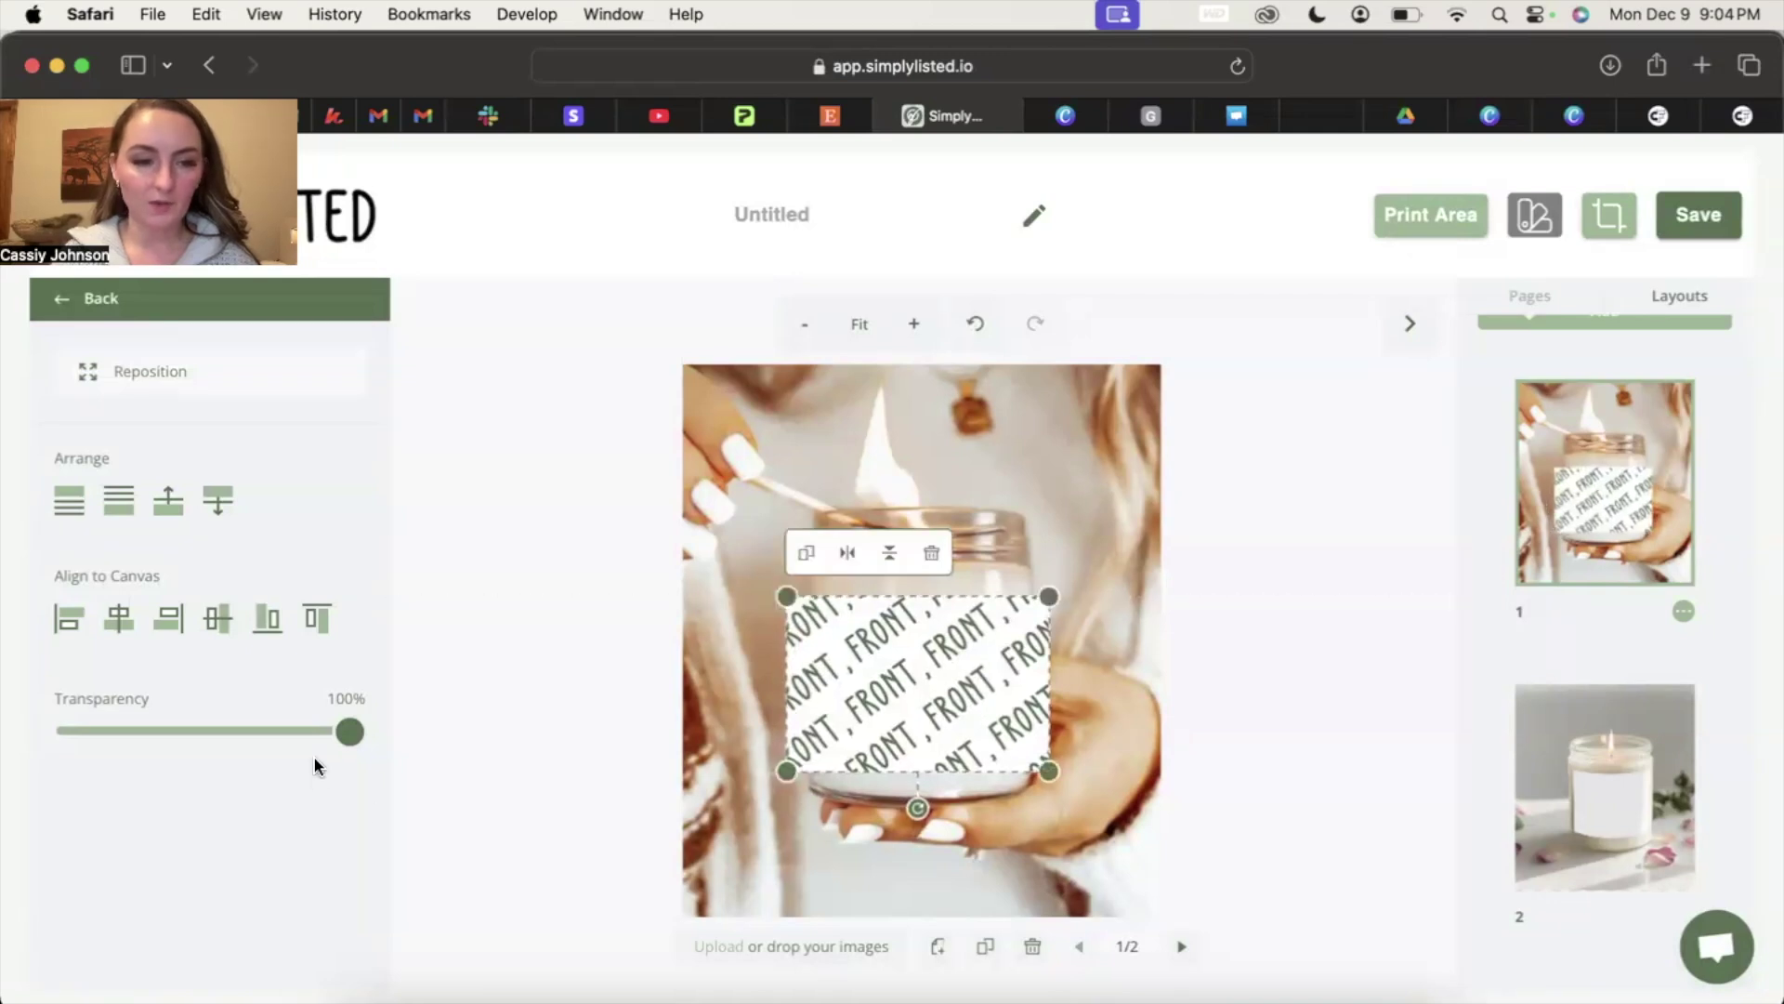
Step: Fine-tune the print area's size and position against the candle label at 24% transparency, and set its transparency back to 91%
drag(350, 735, 138, 732)
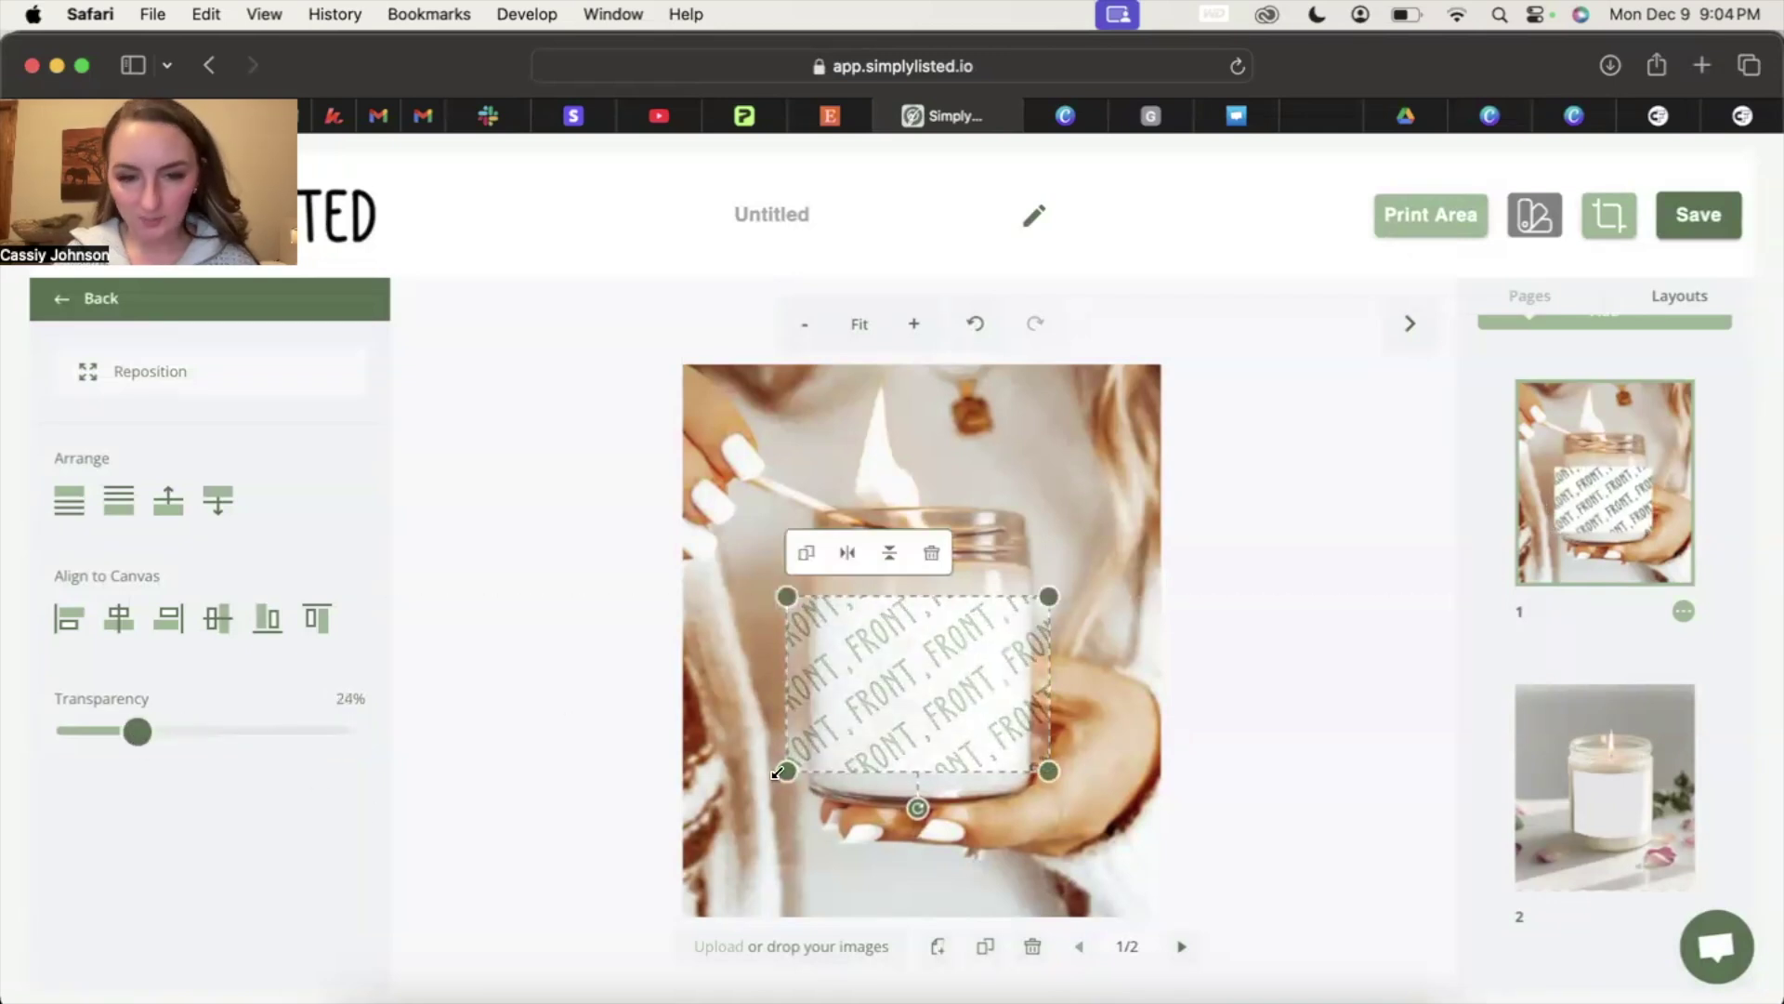
drag(779, 772, 790, 769)
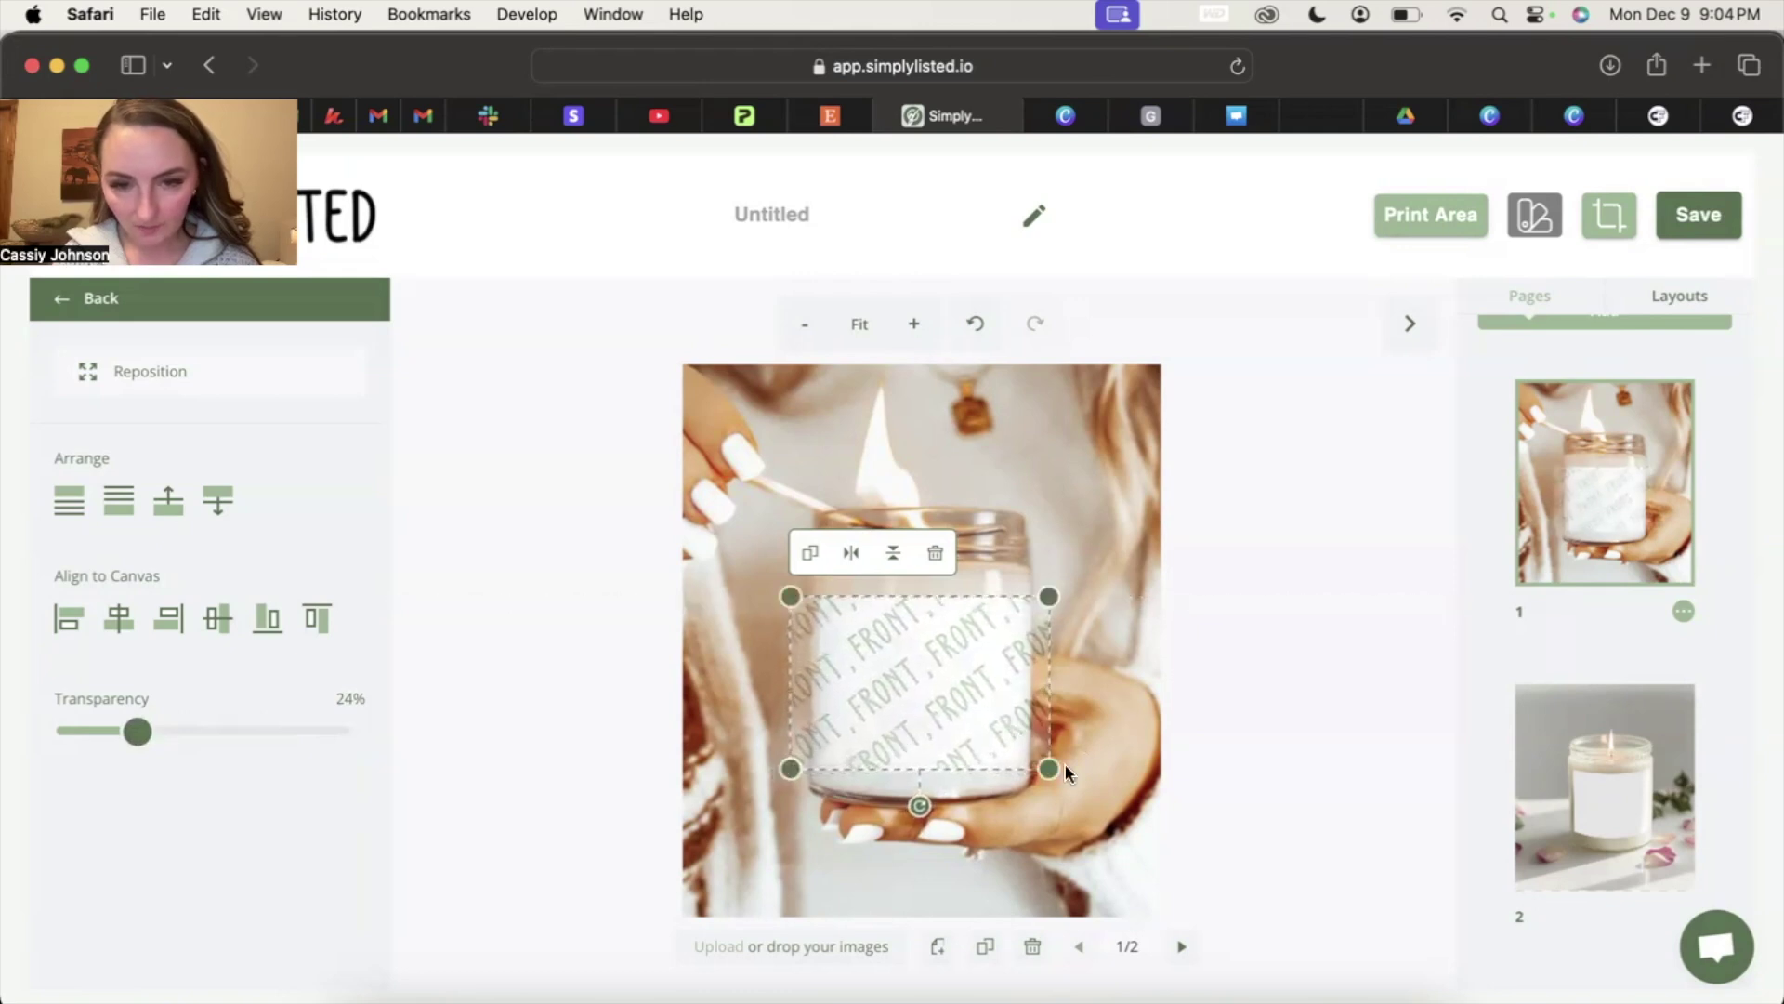
drag(1048, 768, 1051, 773)
drag(992, 721, 988, 722)
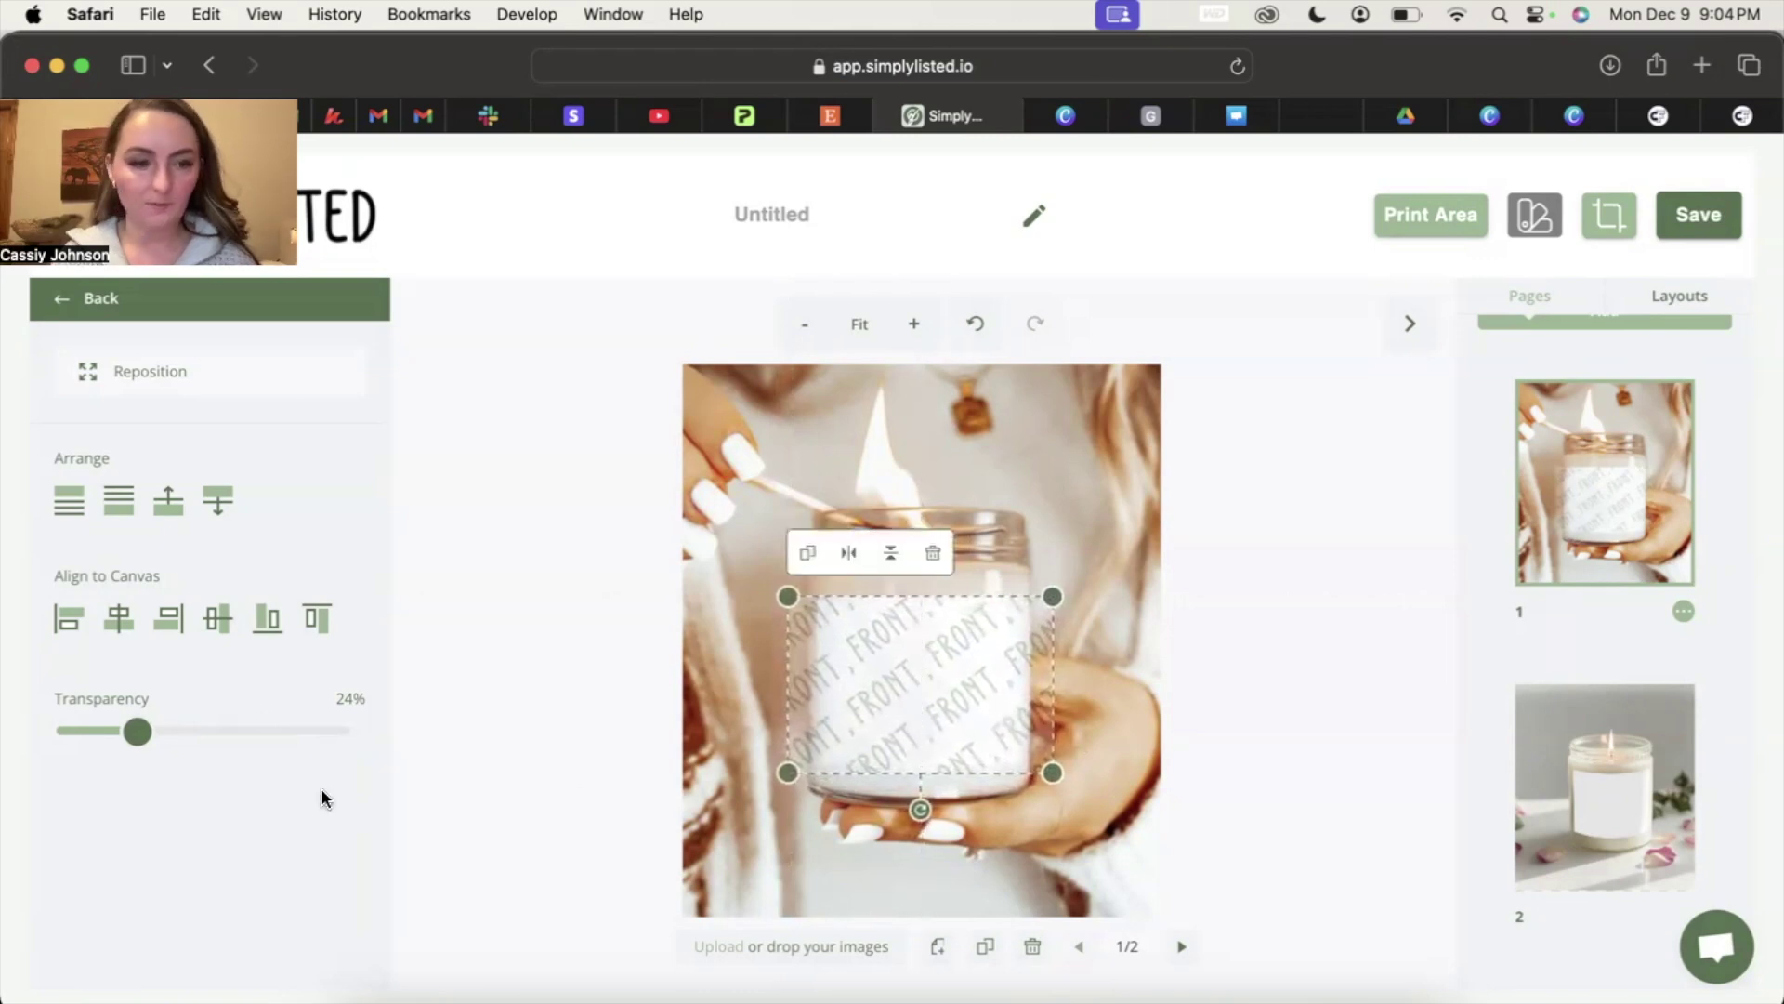
drag(197, 733, 327, 754)
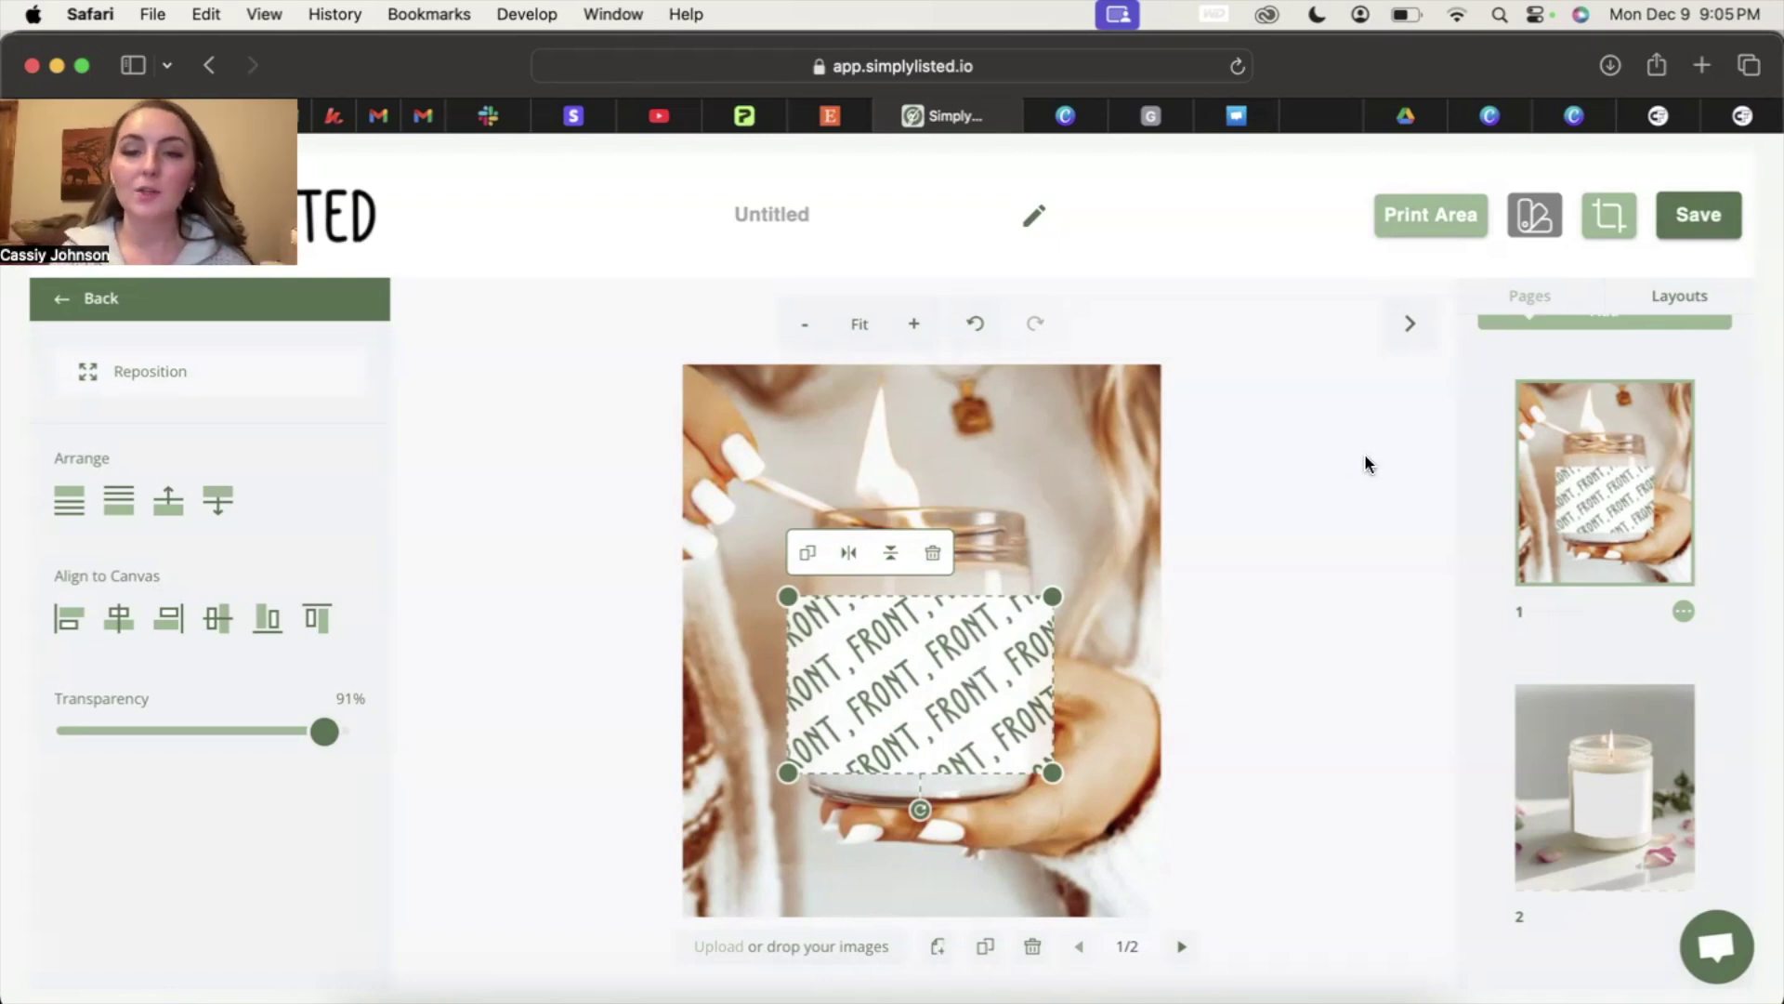
Step: Crop both sides of page 1's print area to the width of the candle jar
click(1604, 224)
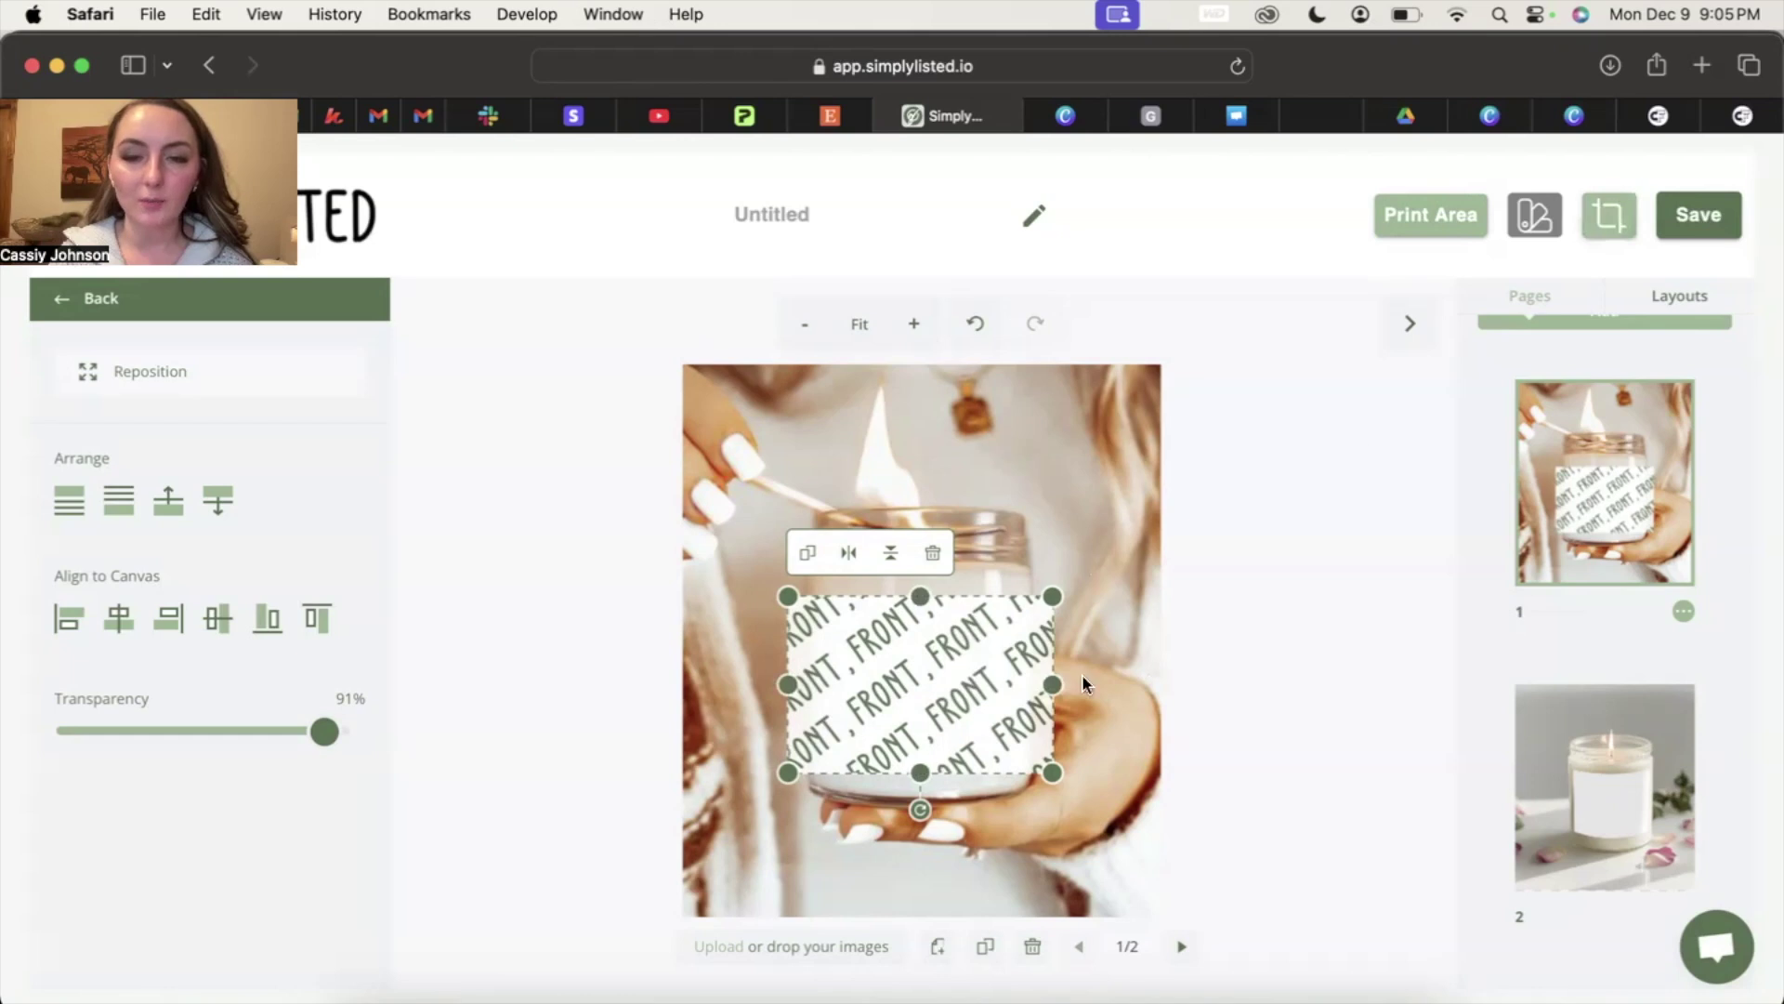
mouse_move(1052, 688)
mouse_down()
mouse_move(964, 688)
mouse_move(1022, 688)
mouse_up()
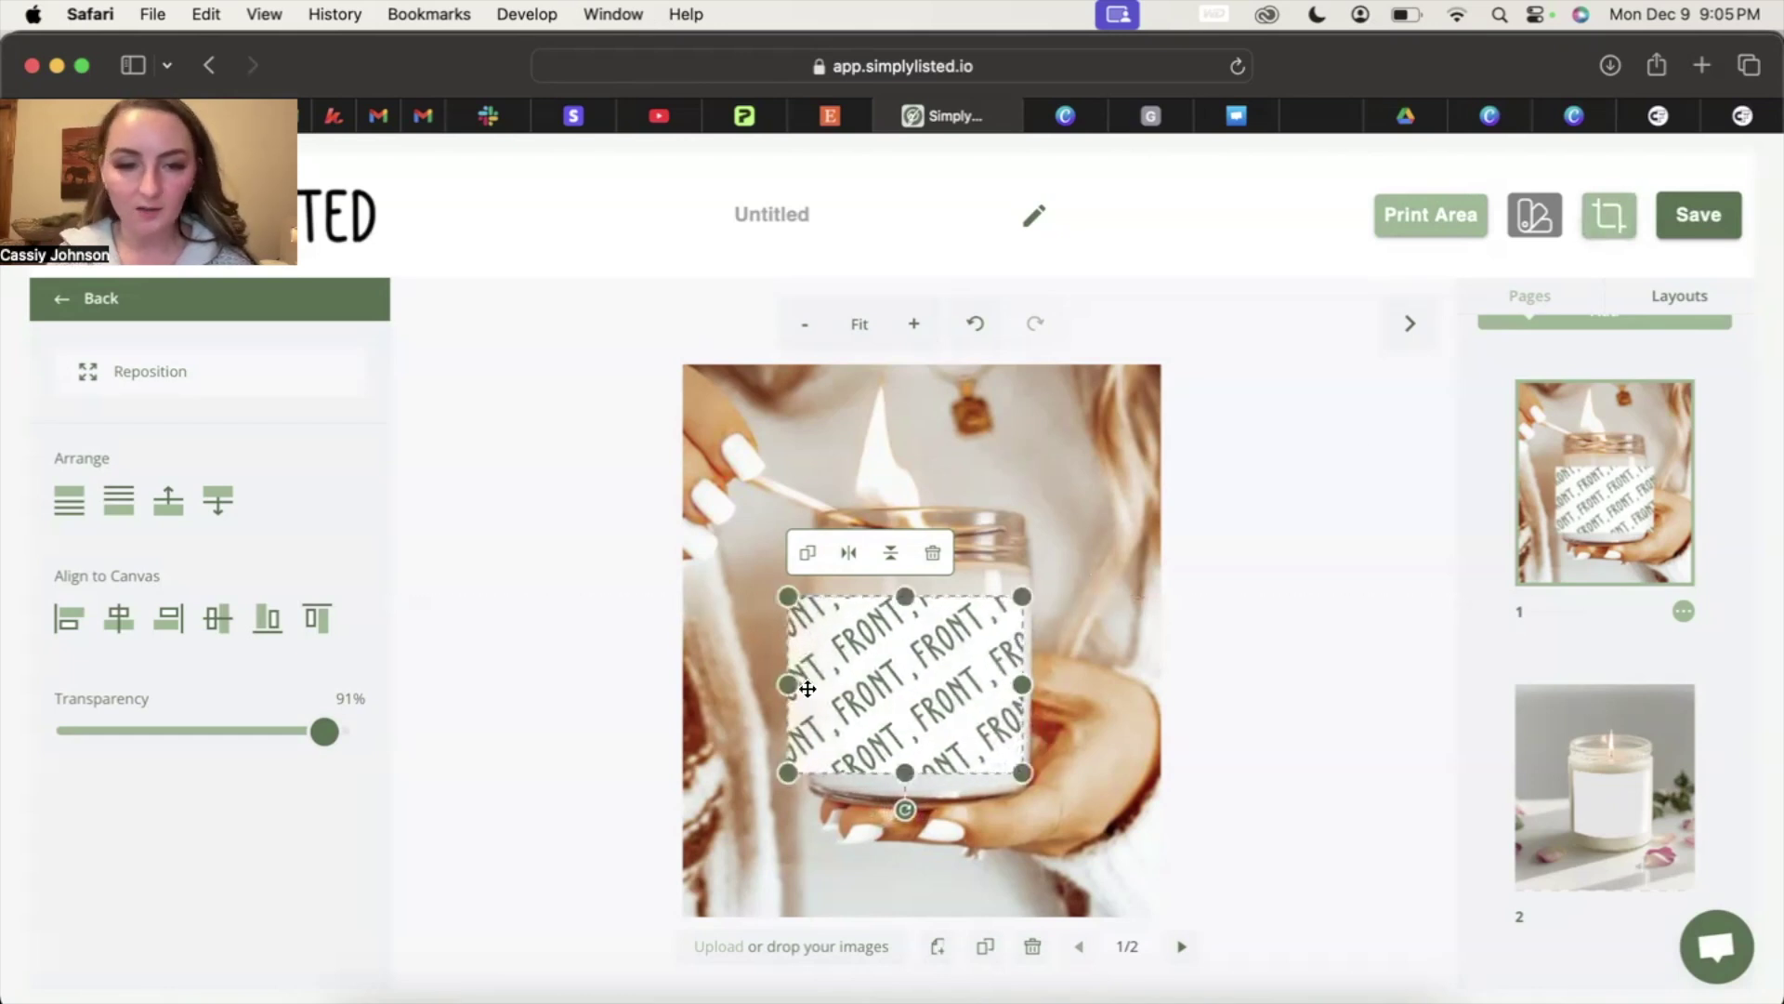
drag(788, 685, 815, 685)
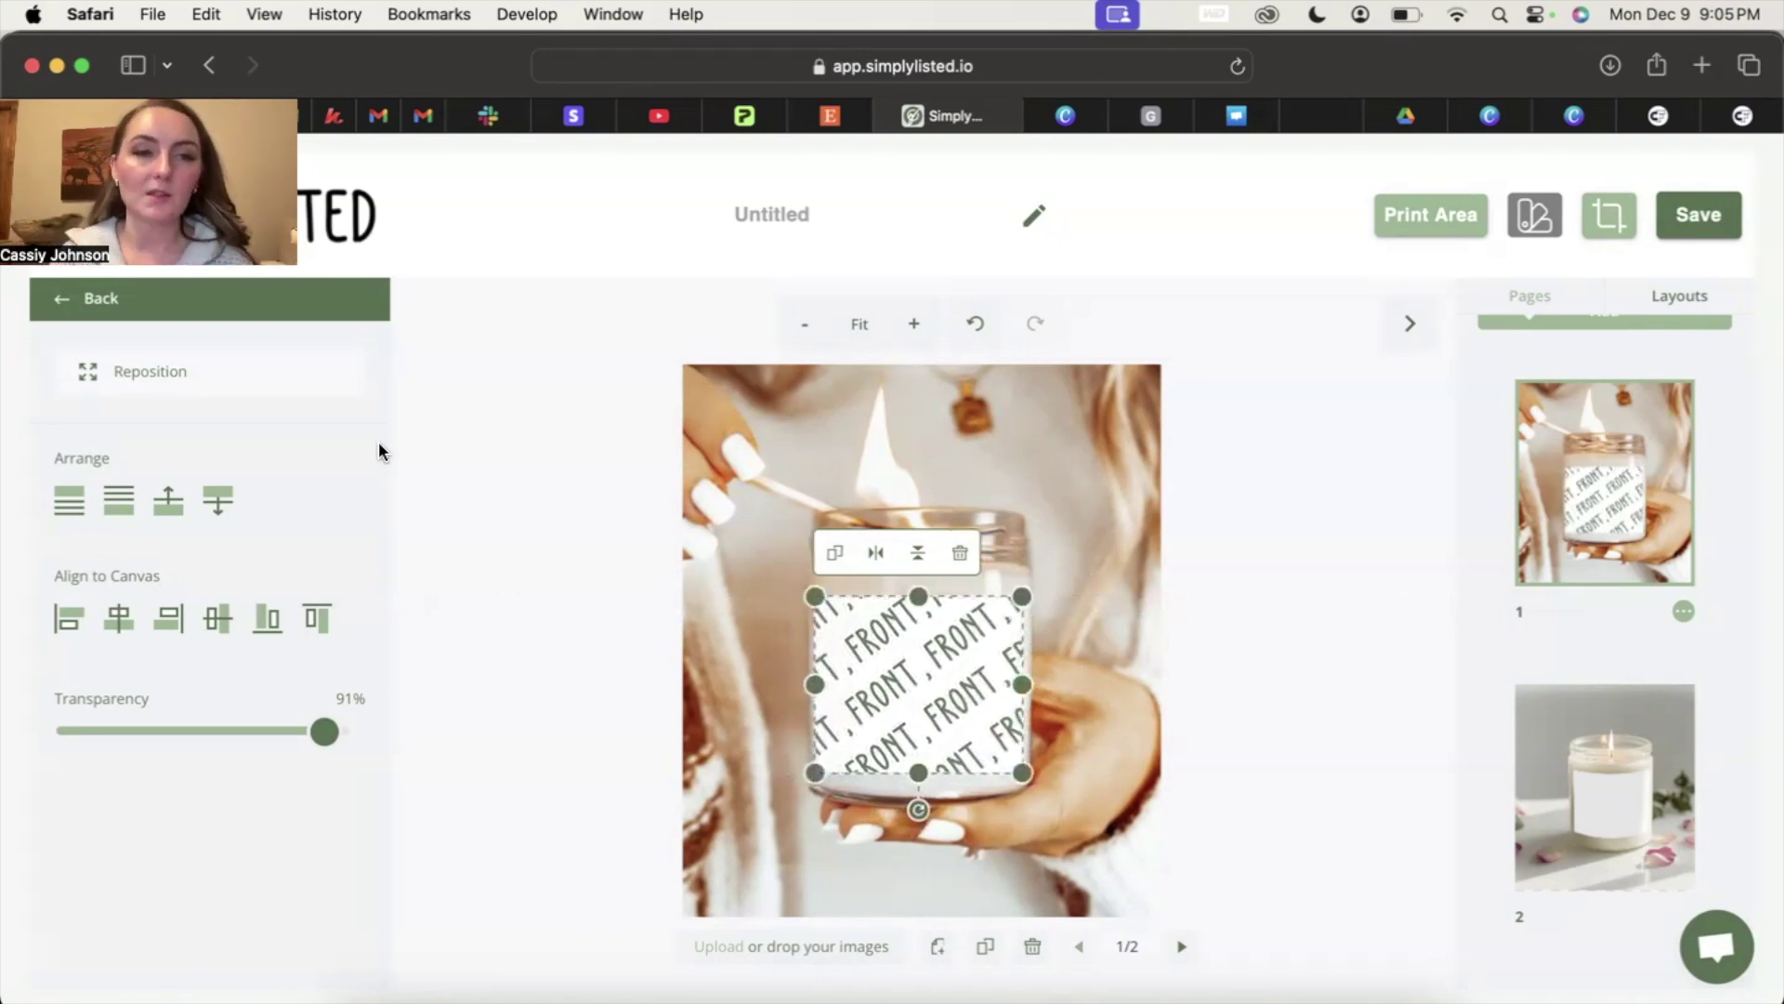
Step: Reposition the artwork inside the cropped print area so it sits centred in the crop, and apply the image
click(135, 371)
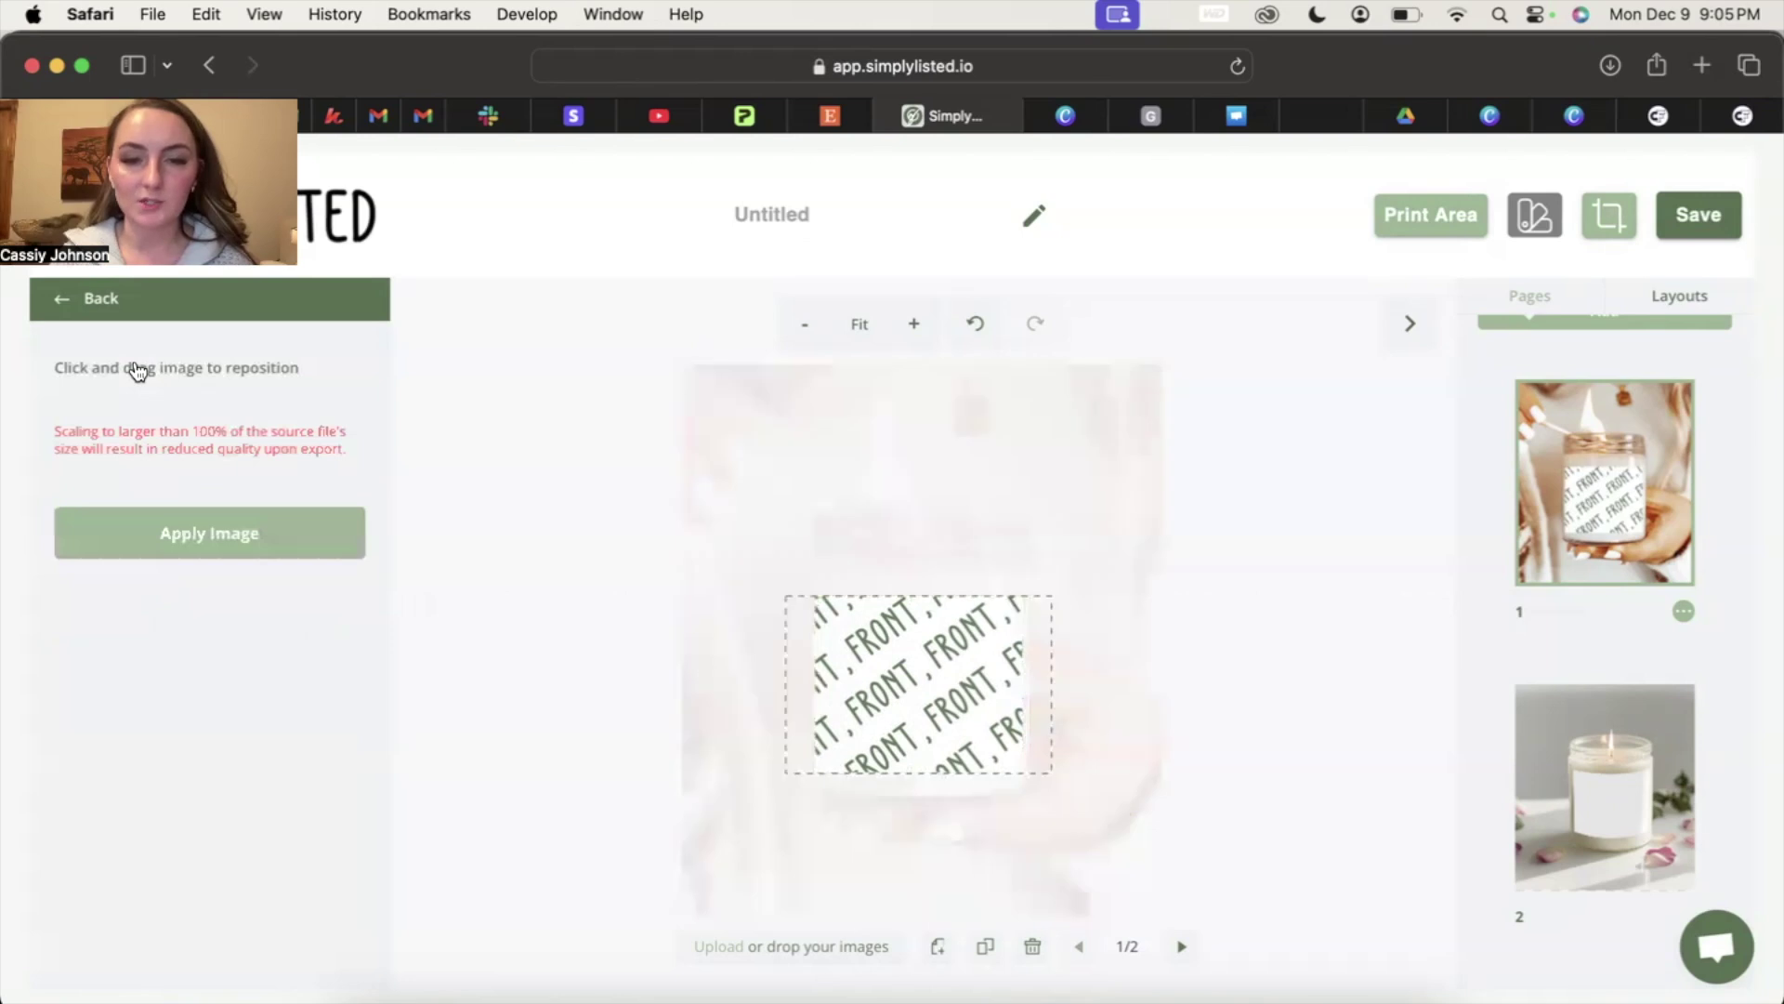
drag(905, 641, 901, 642)
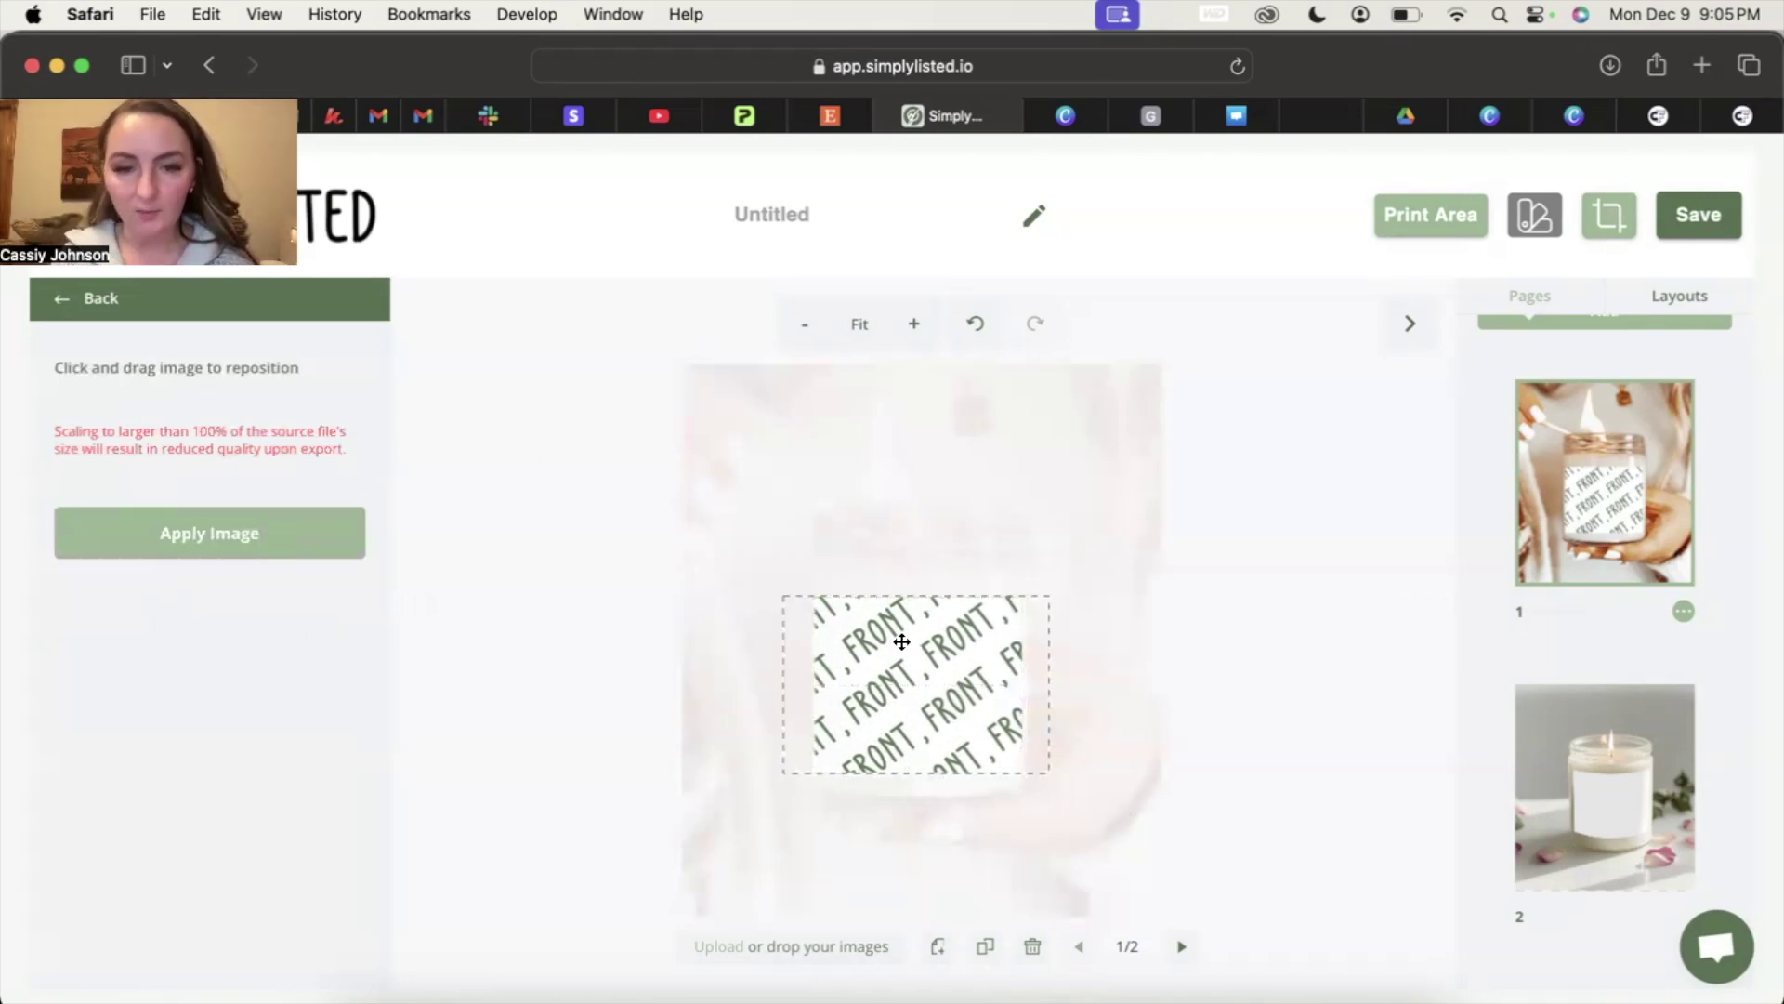
drag(926, 689, 930, 689)
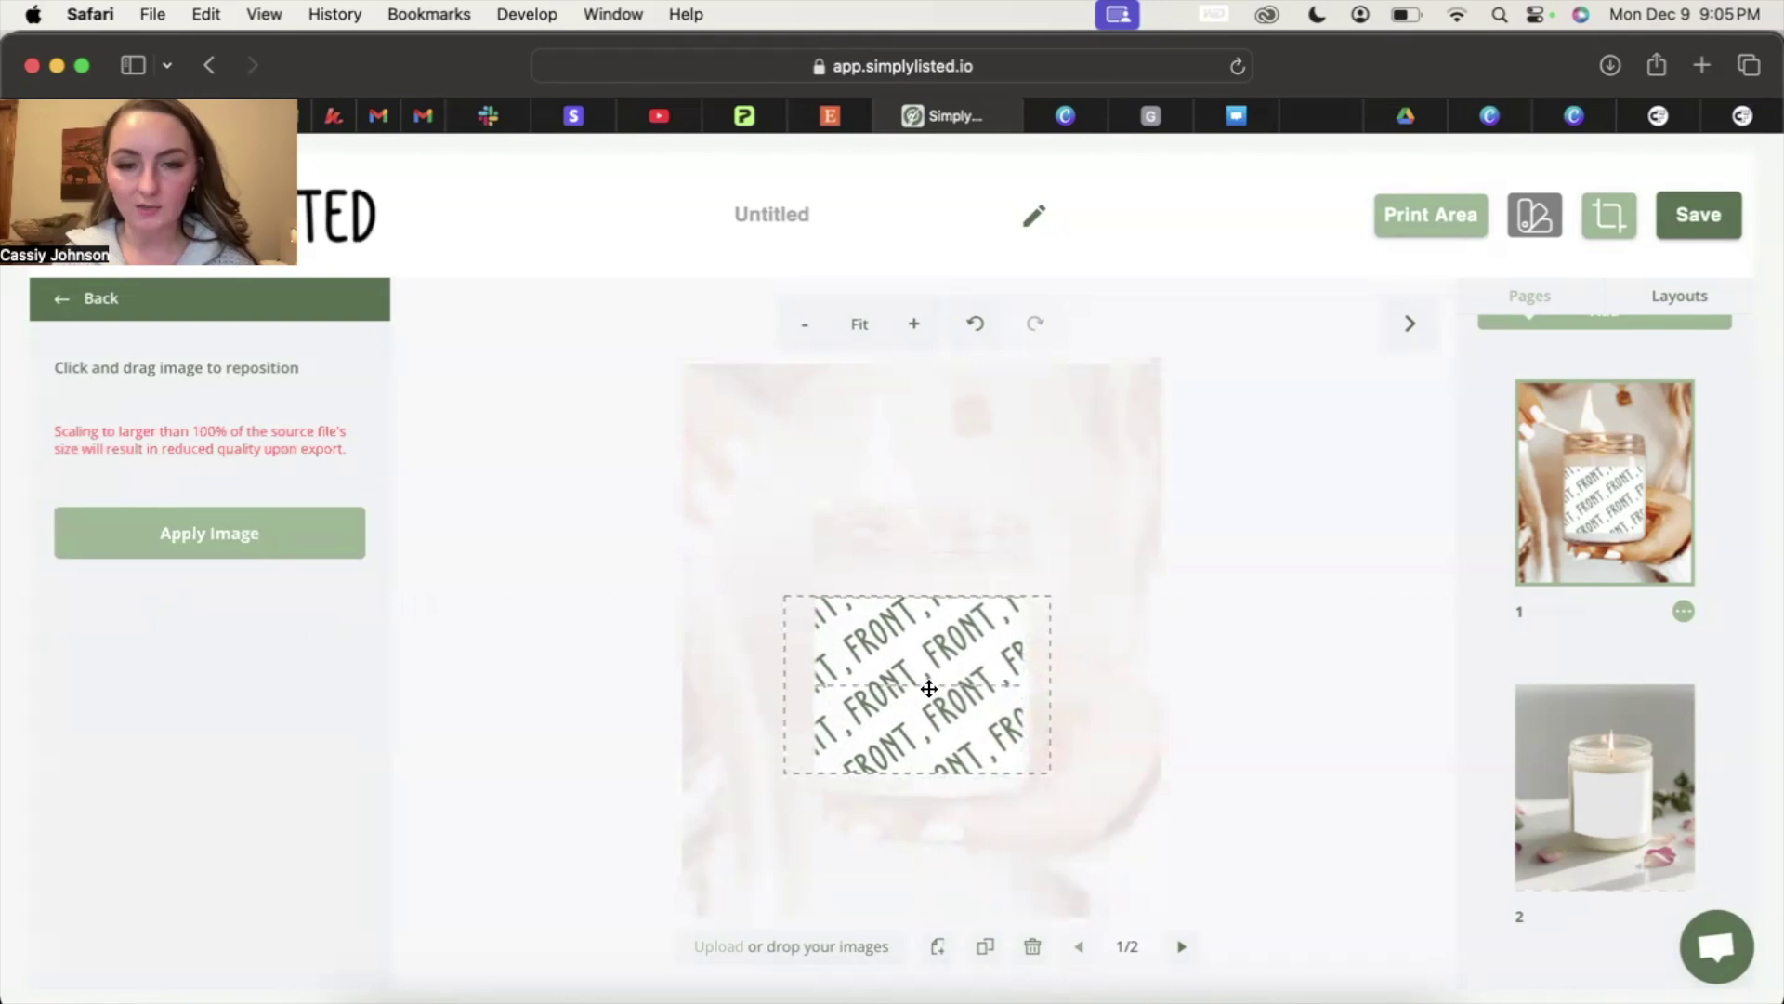
click(290, 545)
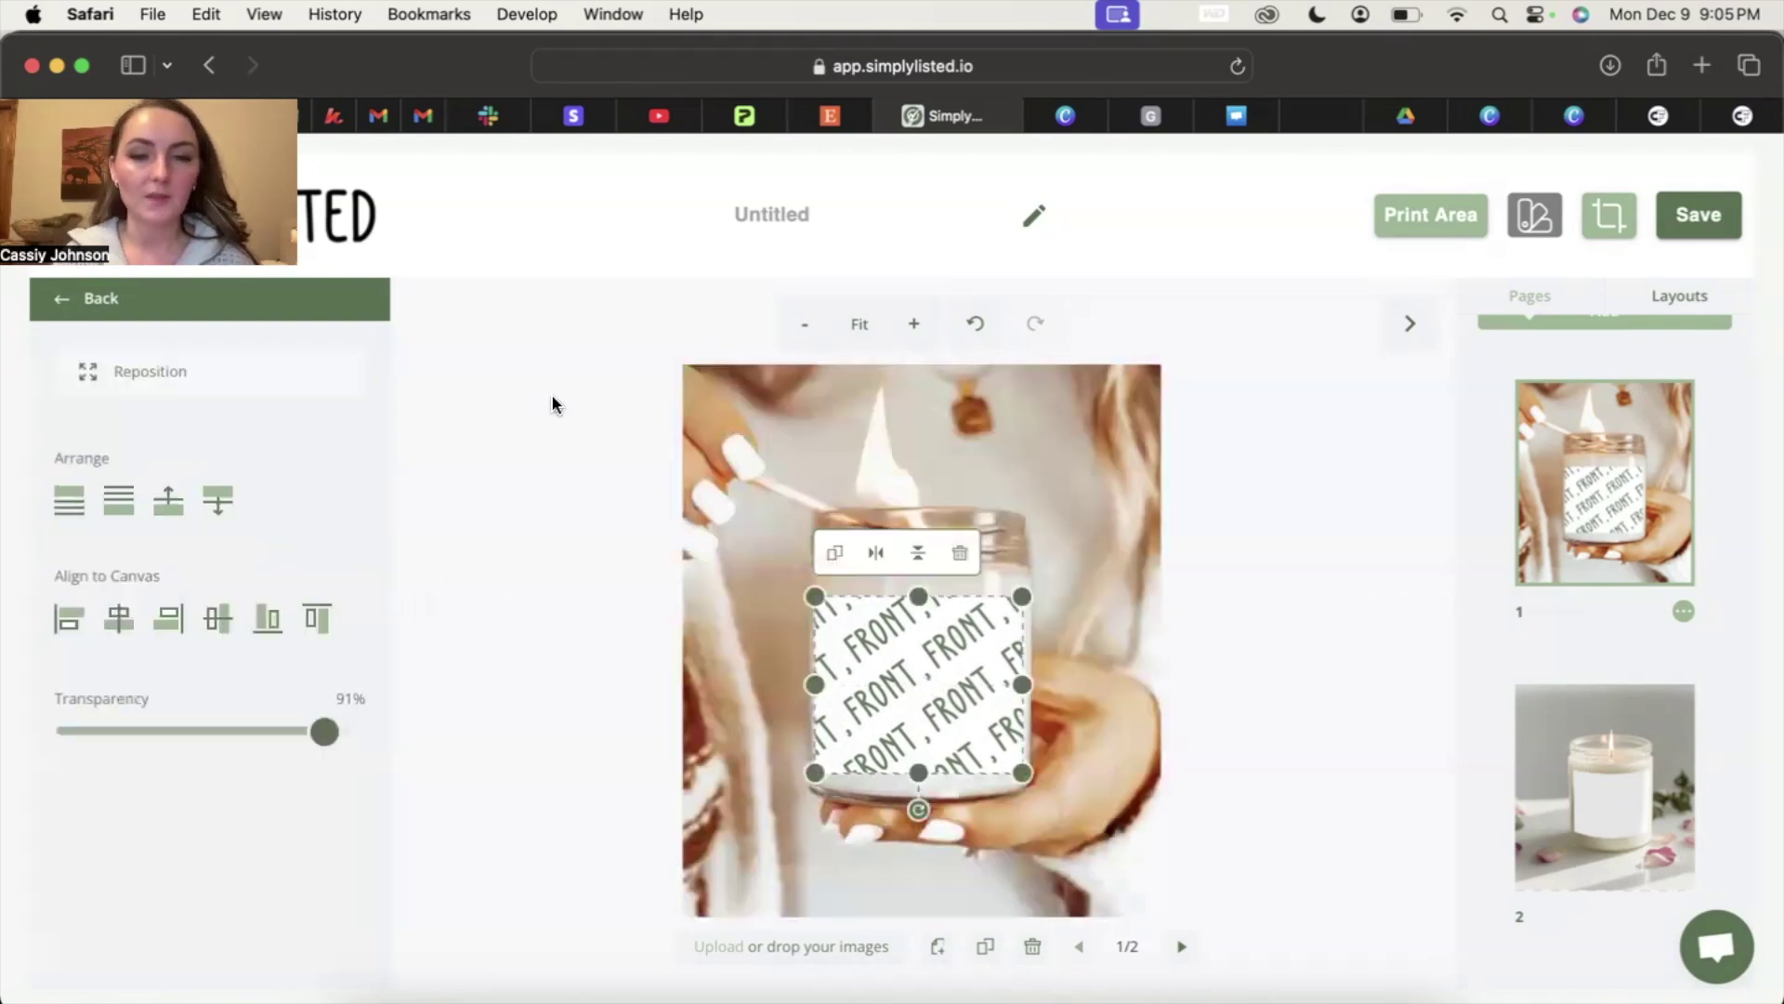
click(1259, 562)
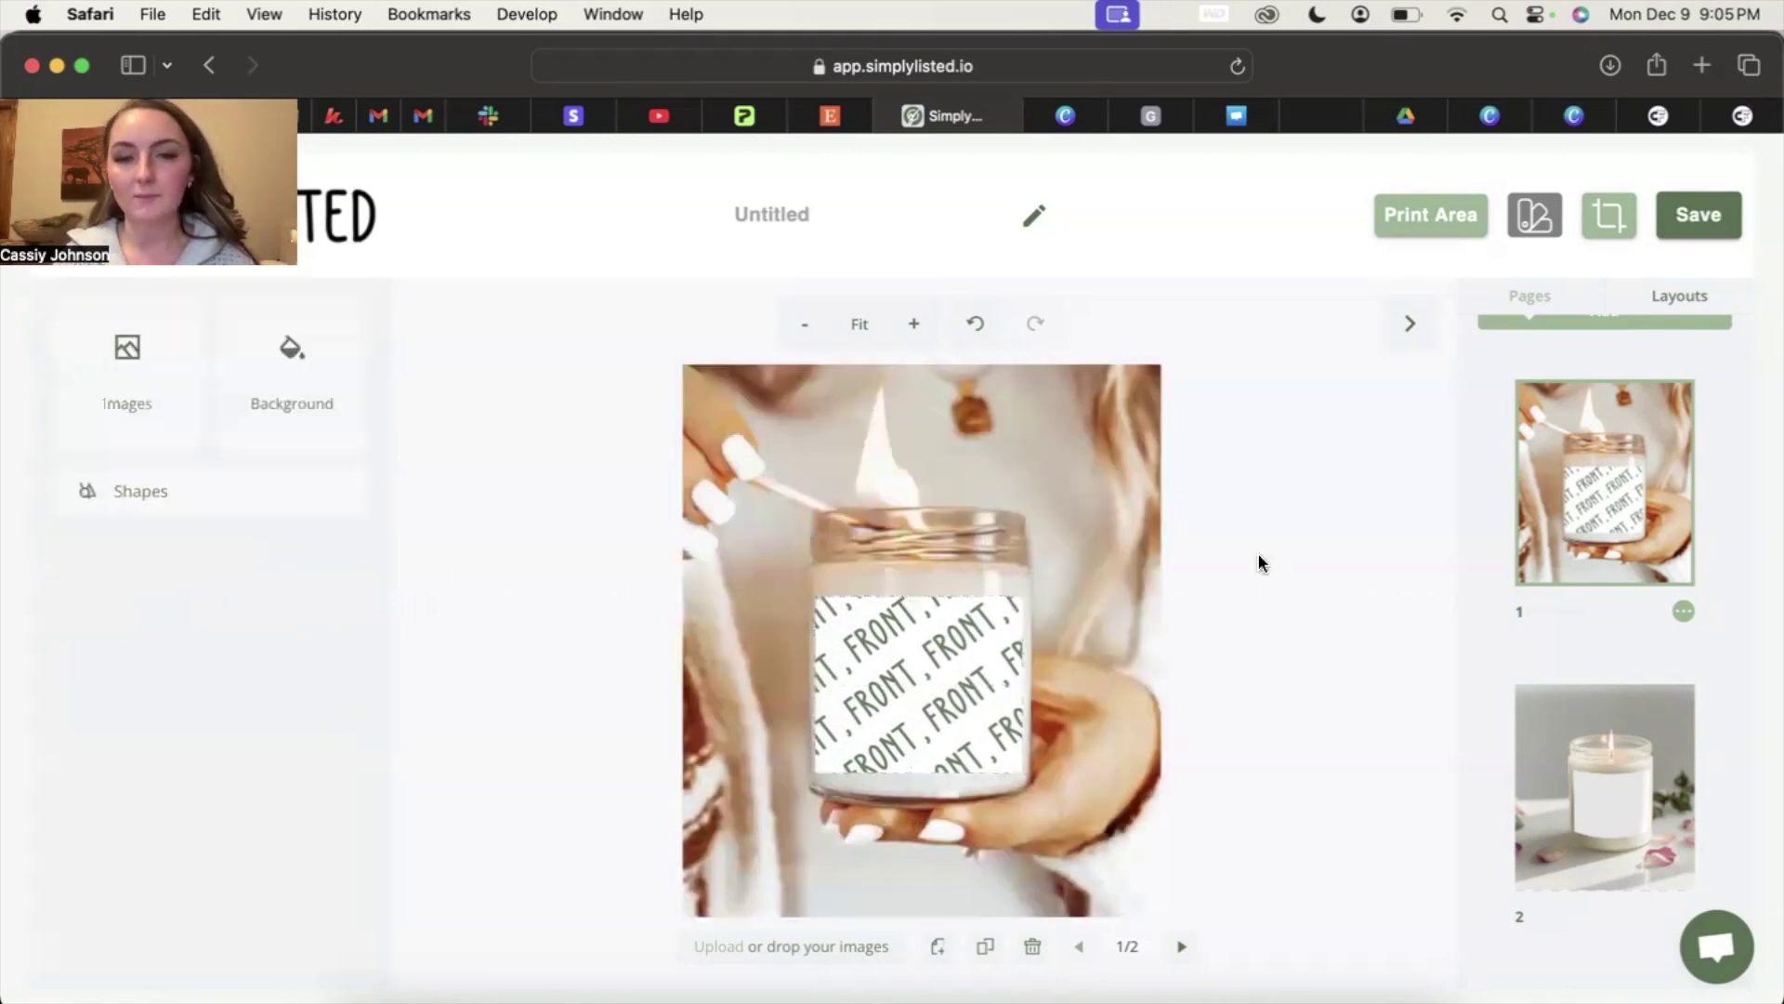
Step: Copy page 1's cropped print area to page 2 and place it over the label of the candle among rose petals
click(939, 679)
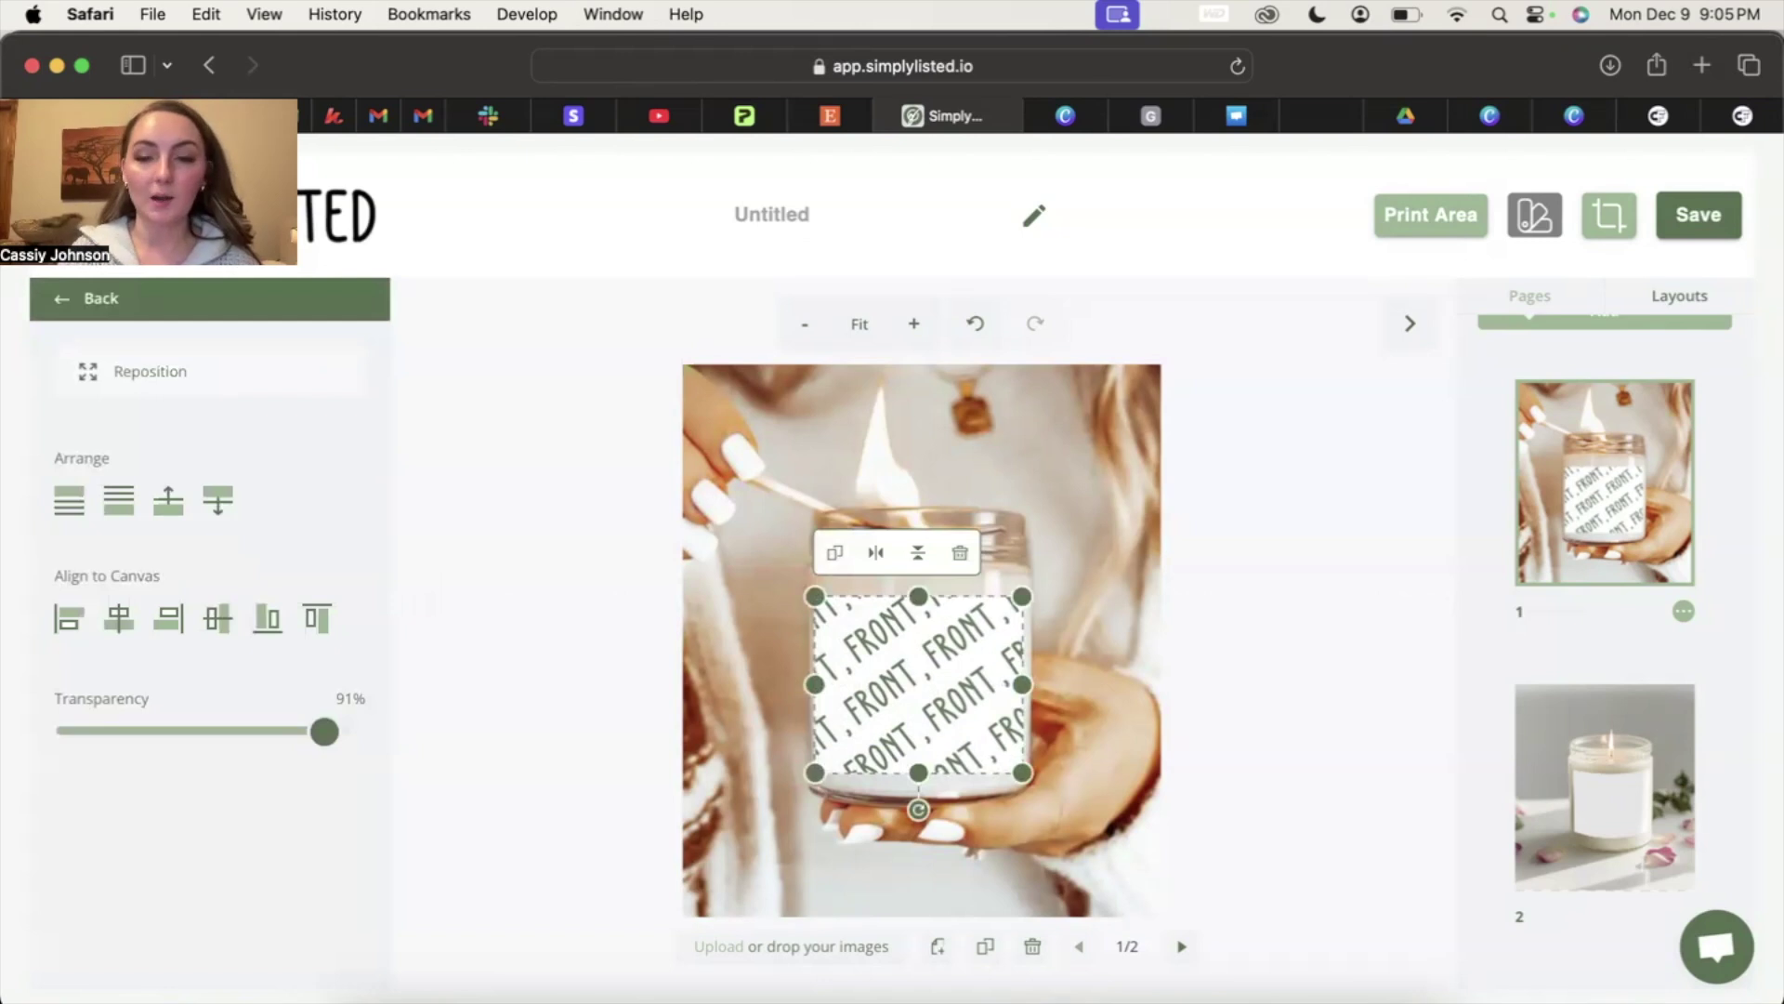
click(1574, 773)
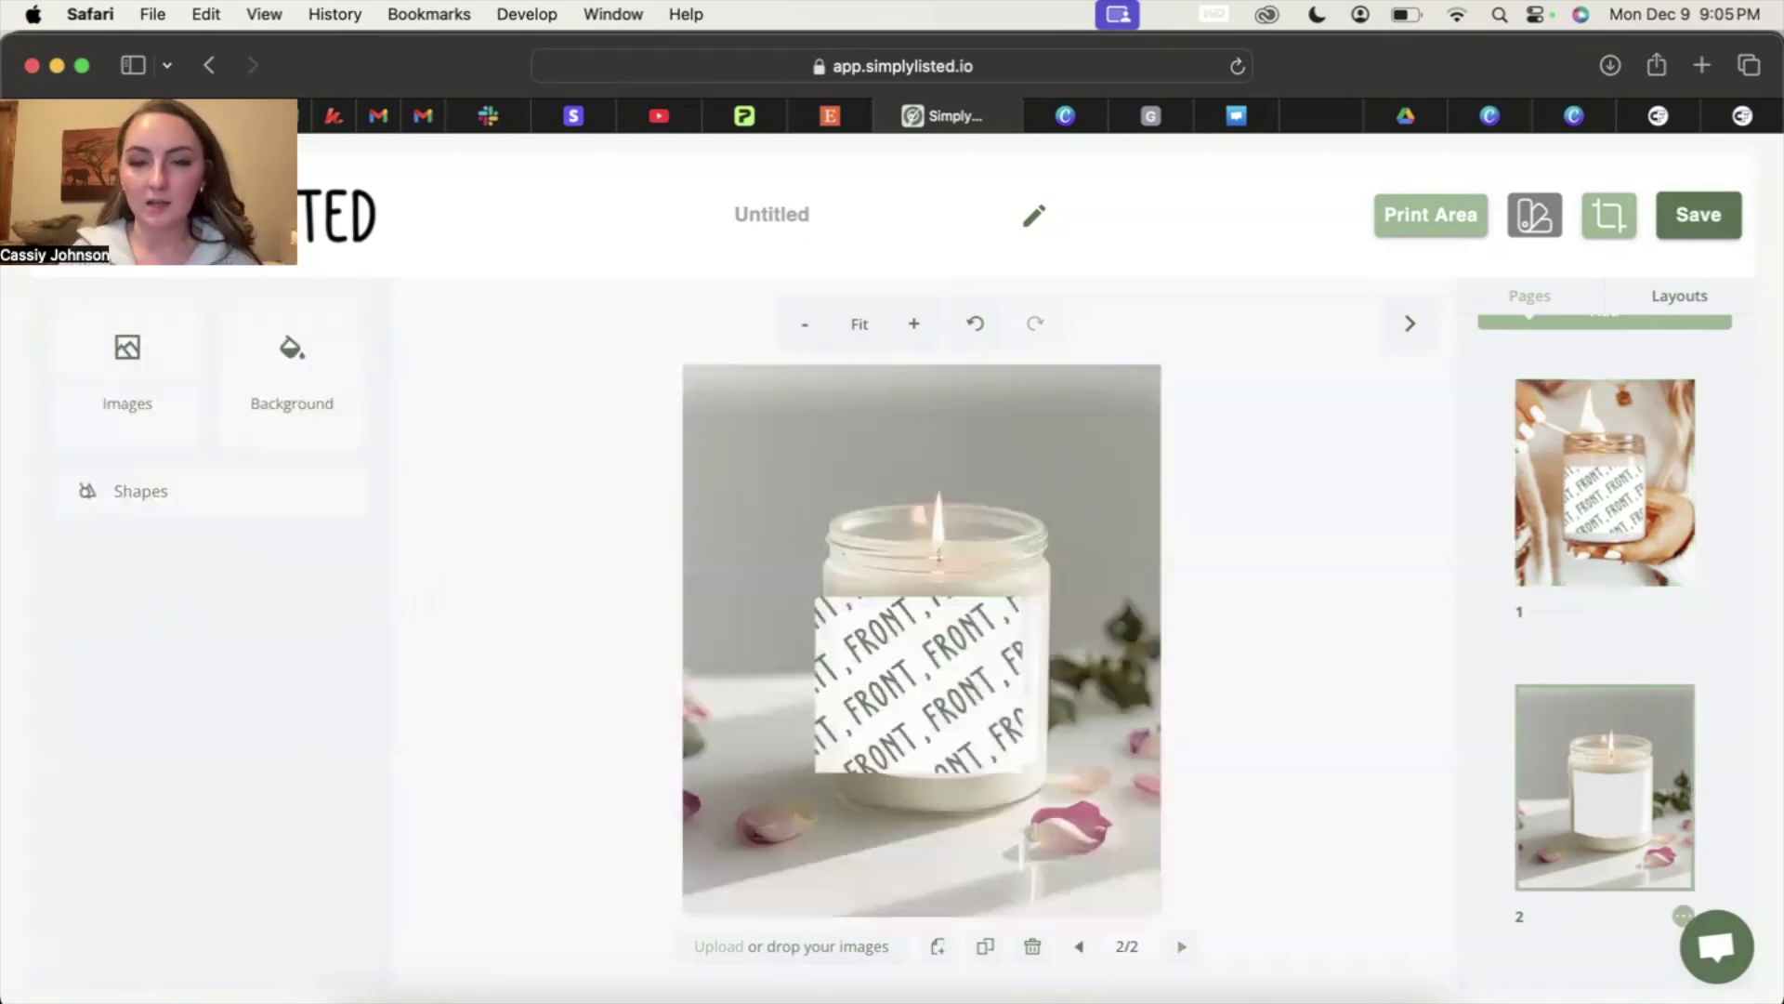
click(924, 689)
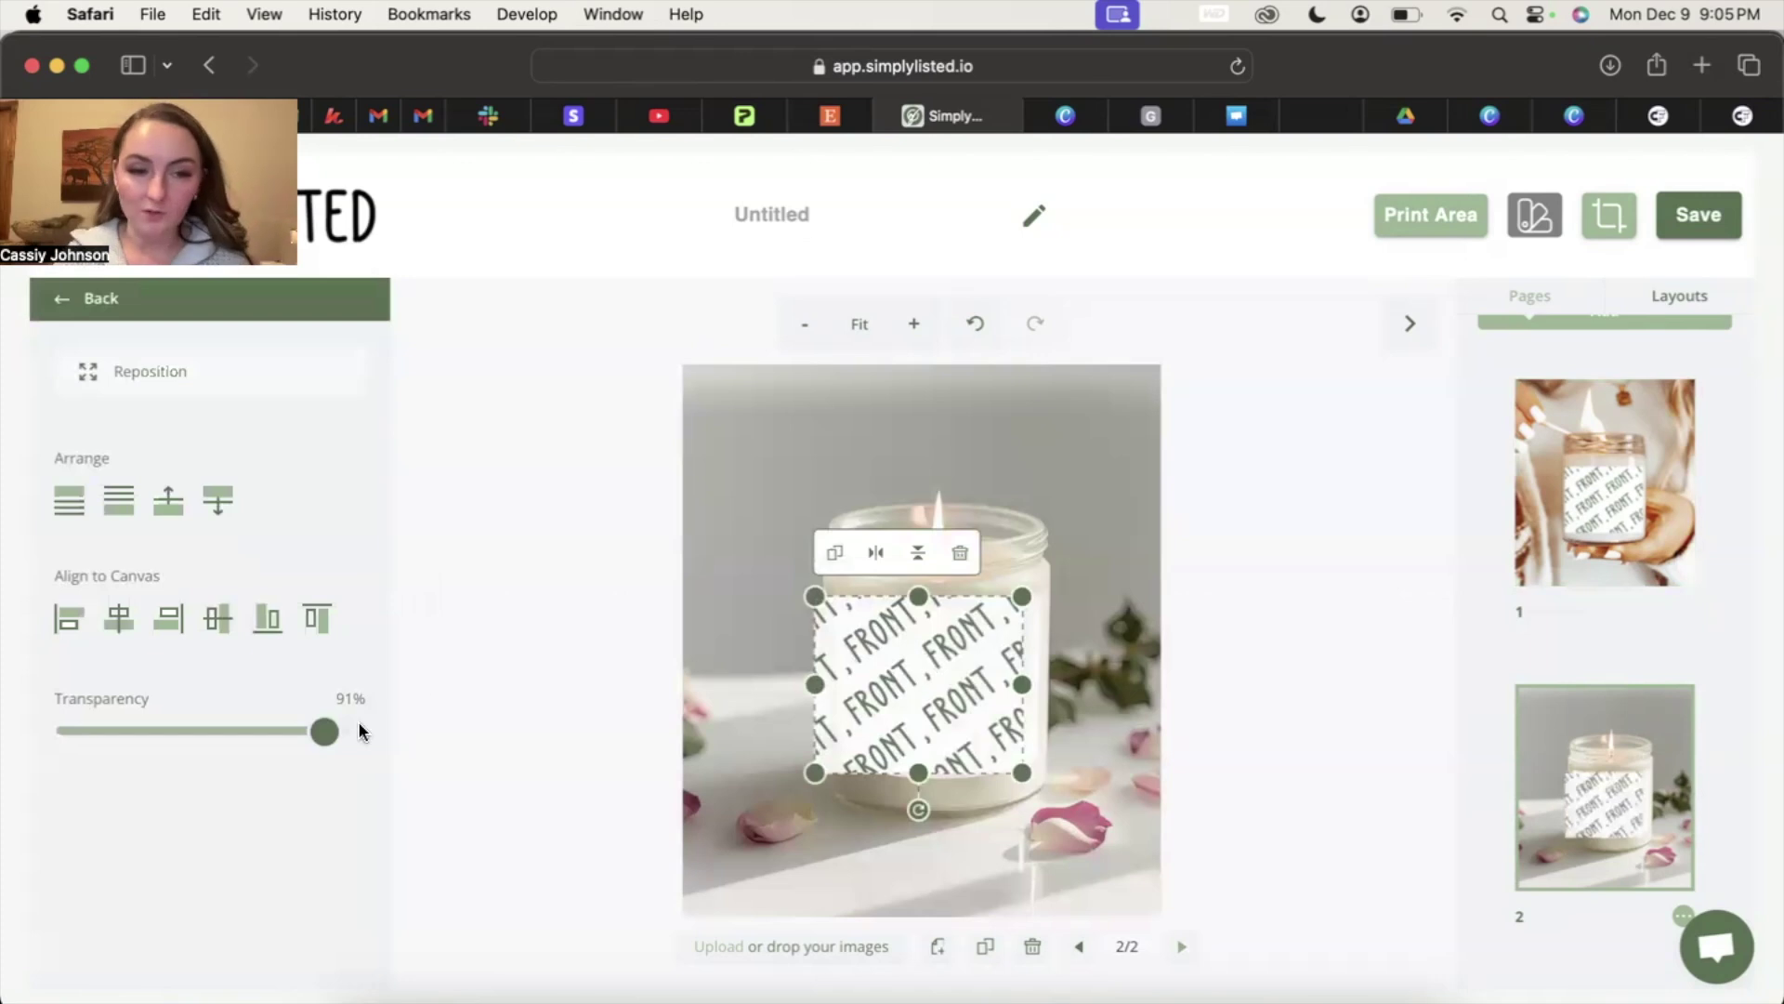
drag(890, 661, 917, 670)
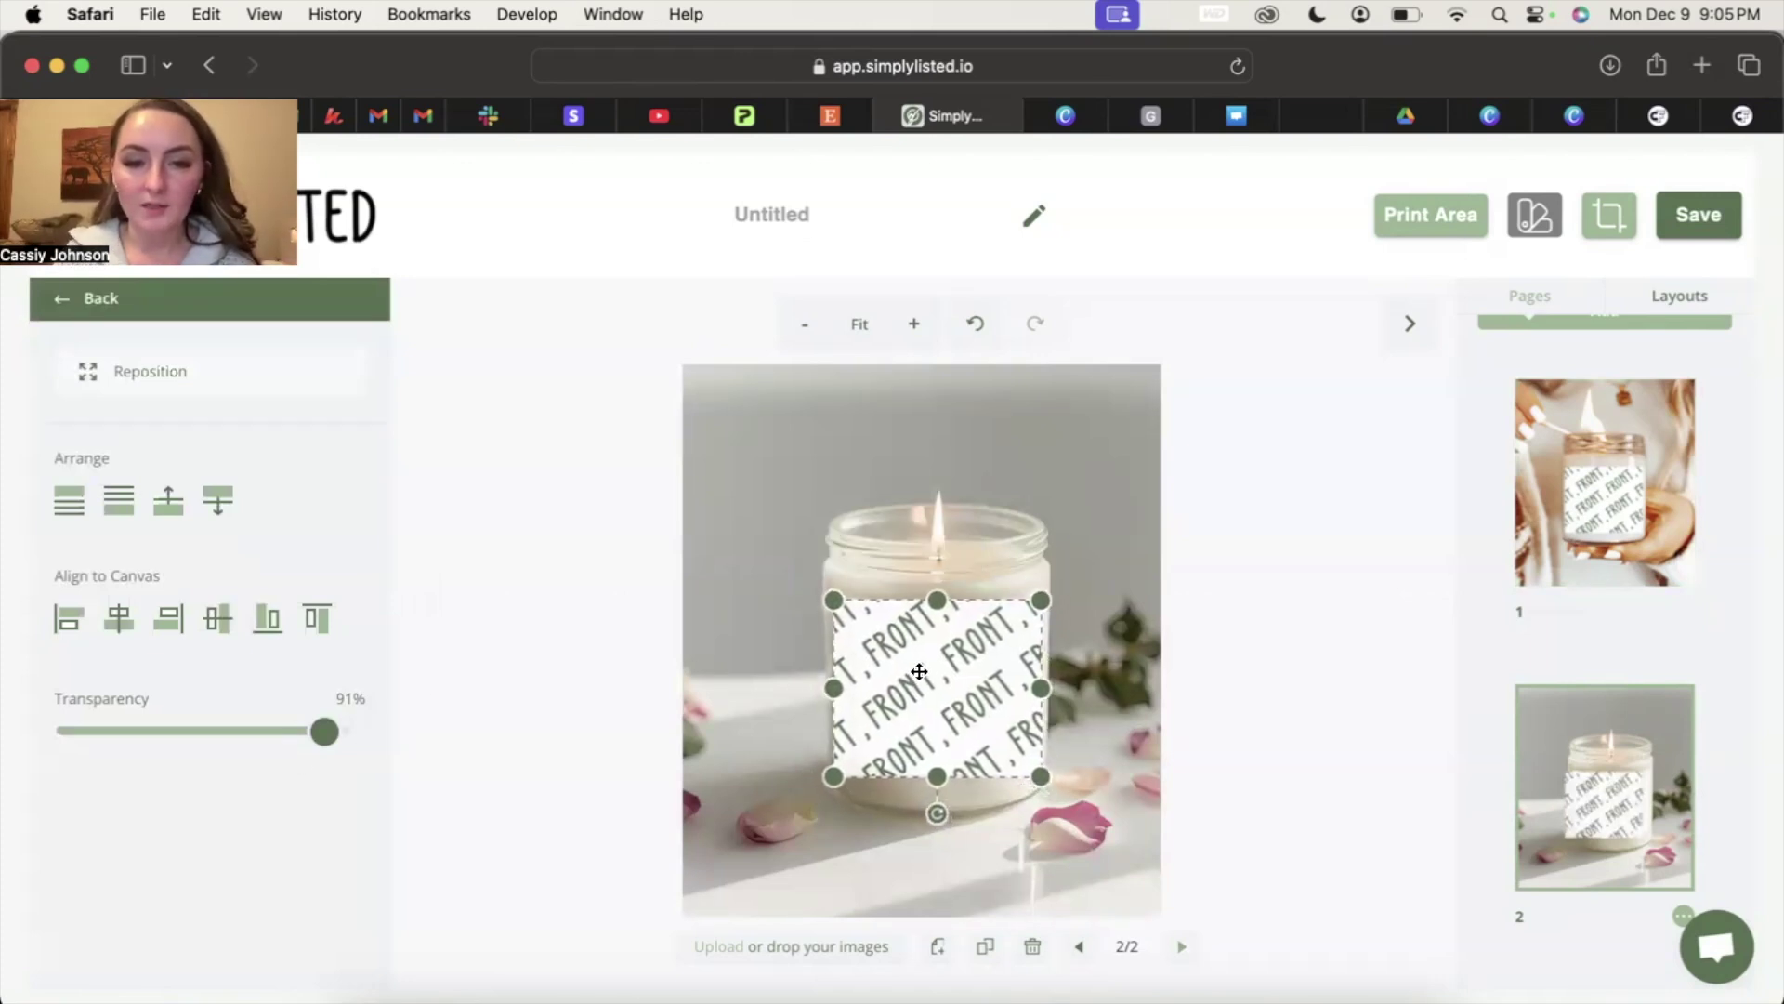
click(1117, 716)
Step: Lower the page 2 print area's transparency to 19% and adjust its size and position to cover the white label
click(938, 708)
drag(319, 734, 120, 731)
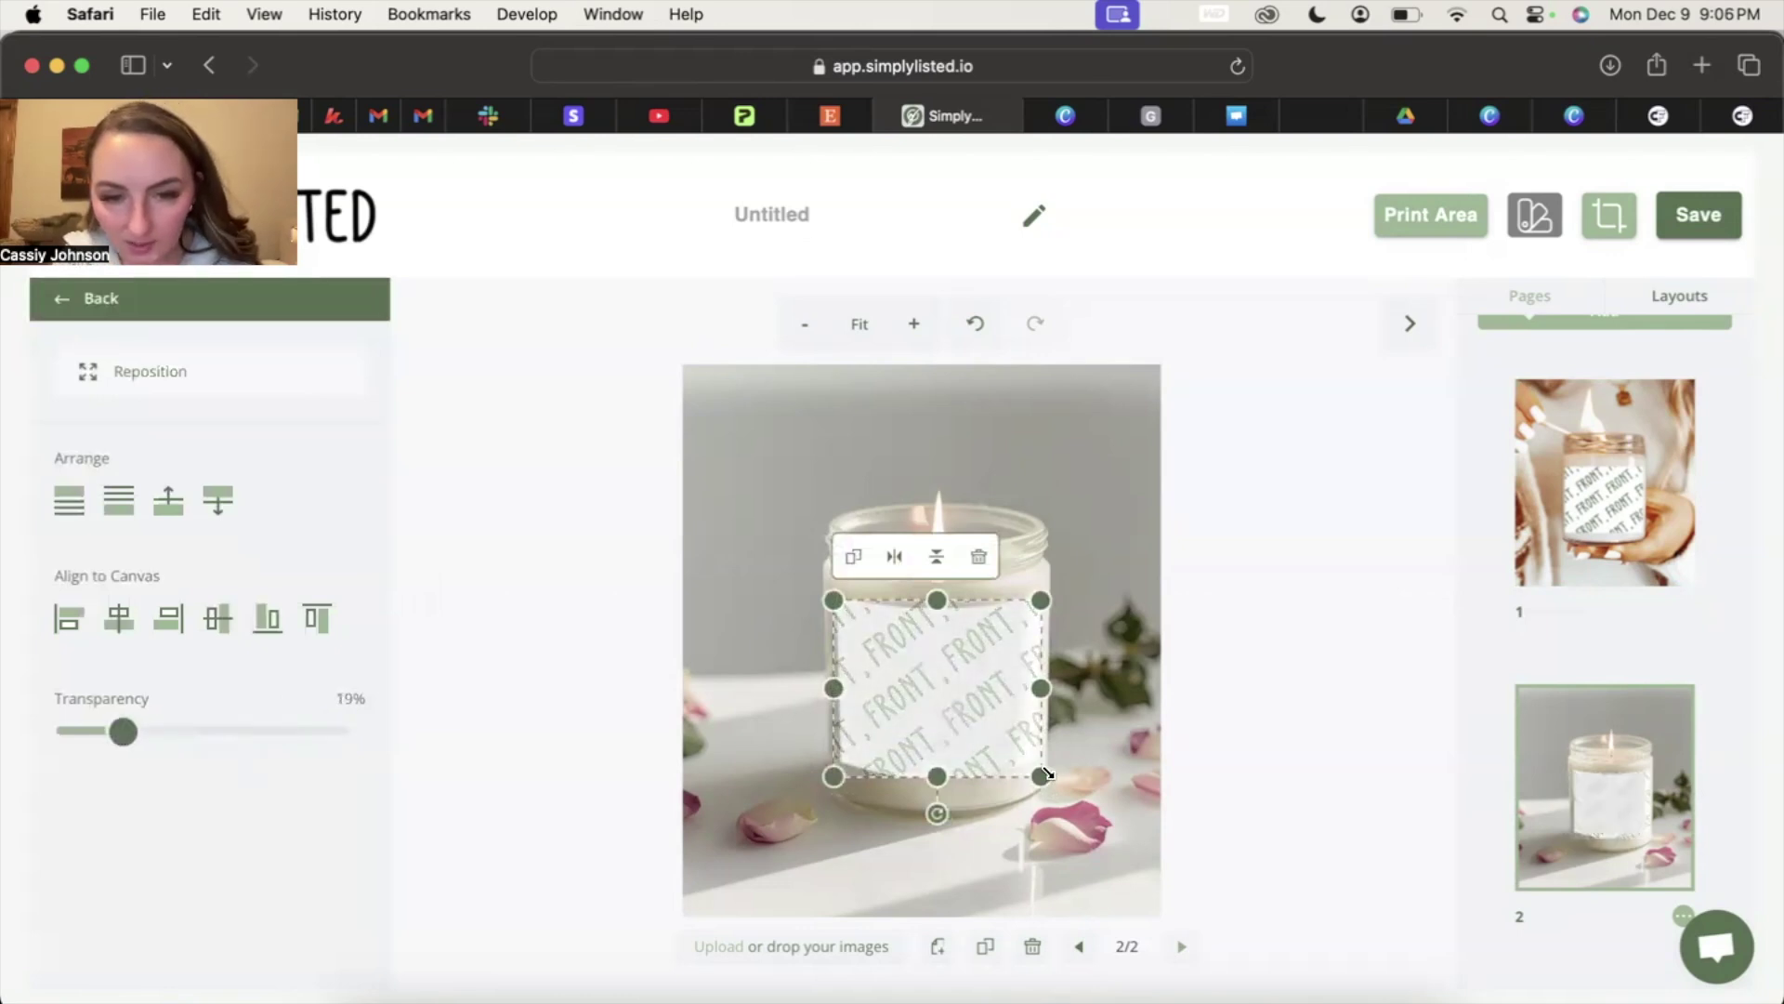
drag(1045, 770, 1000, 723)
click(1079, 760)
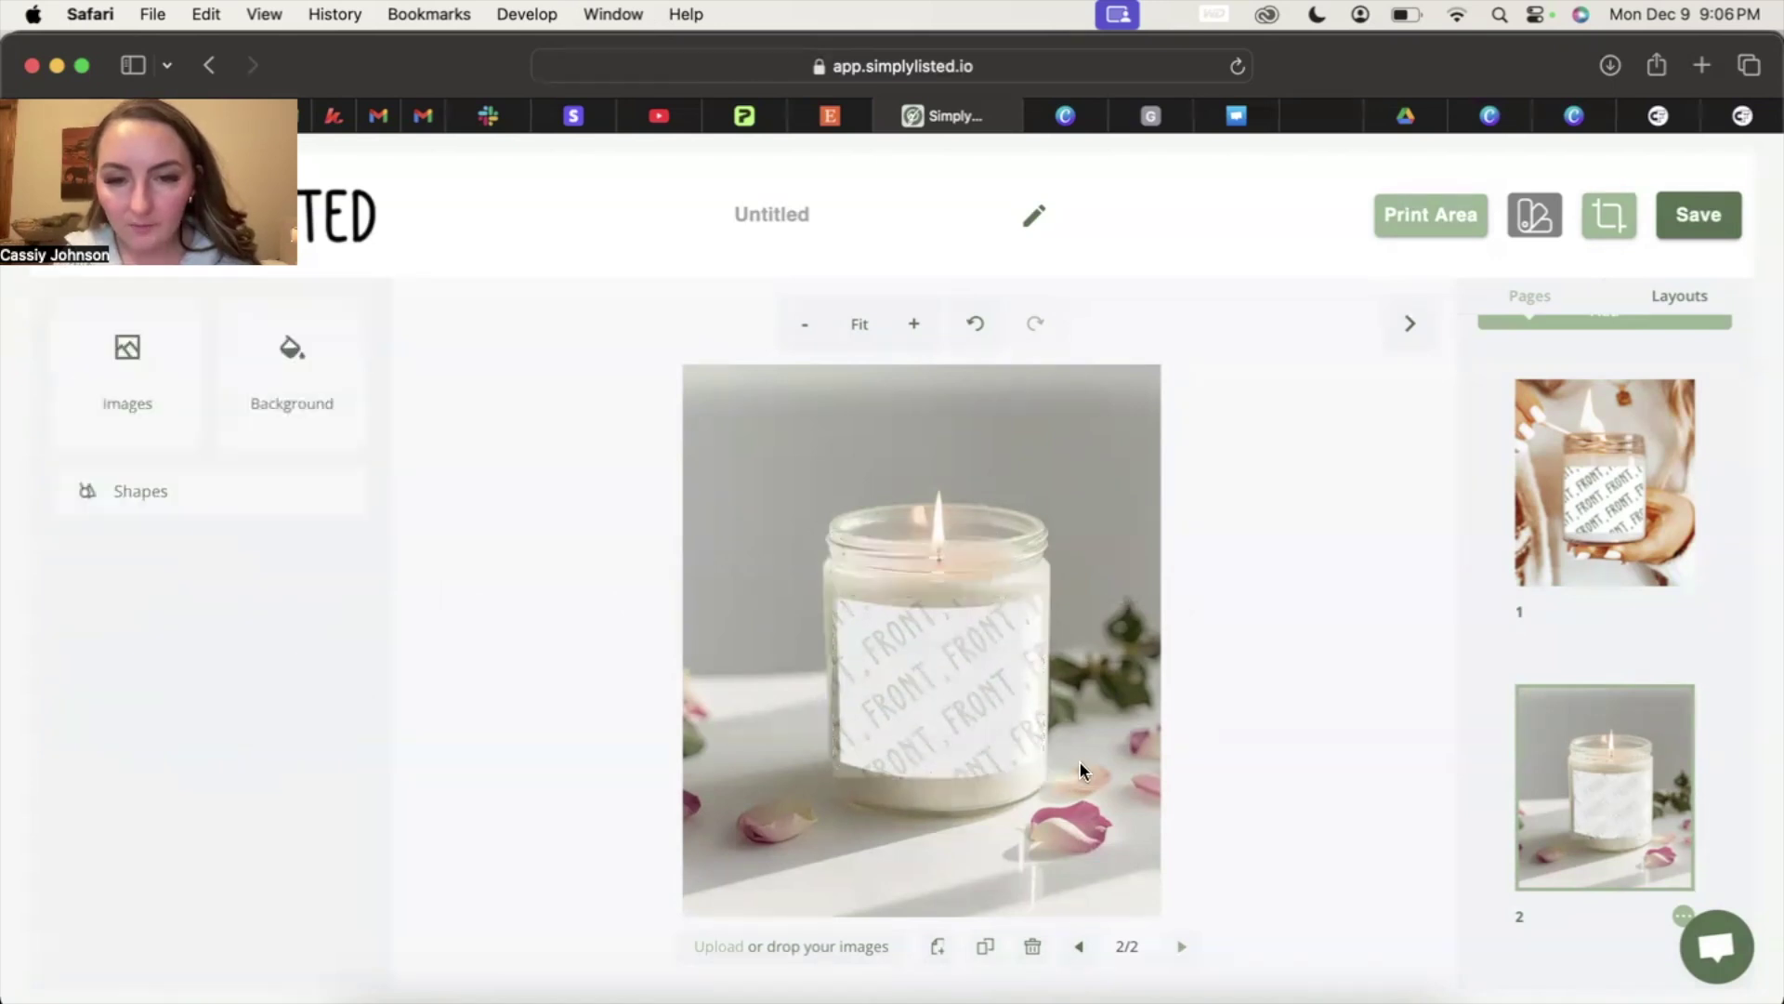
click(1005, 734)
drag(1006, 733, 1009, 733)
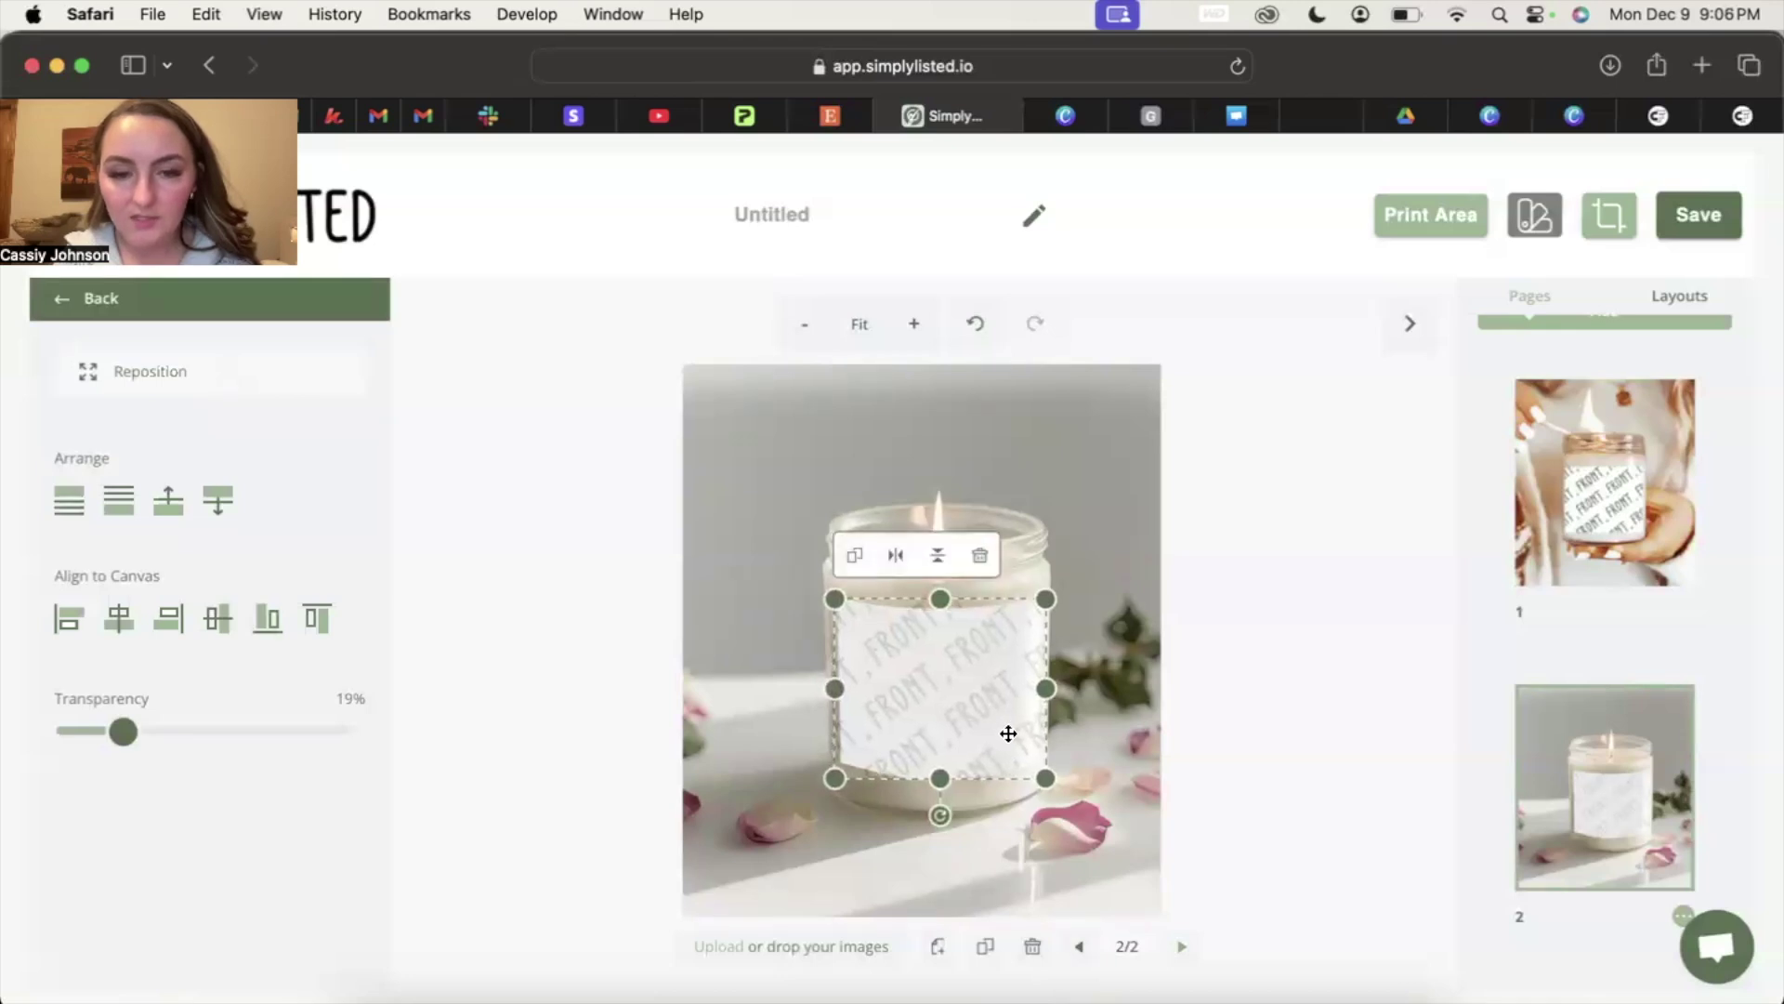
click(1115, 703)
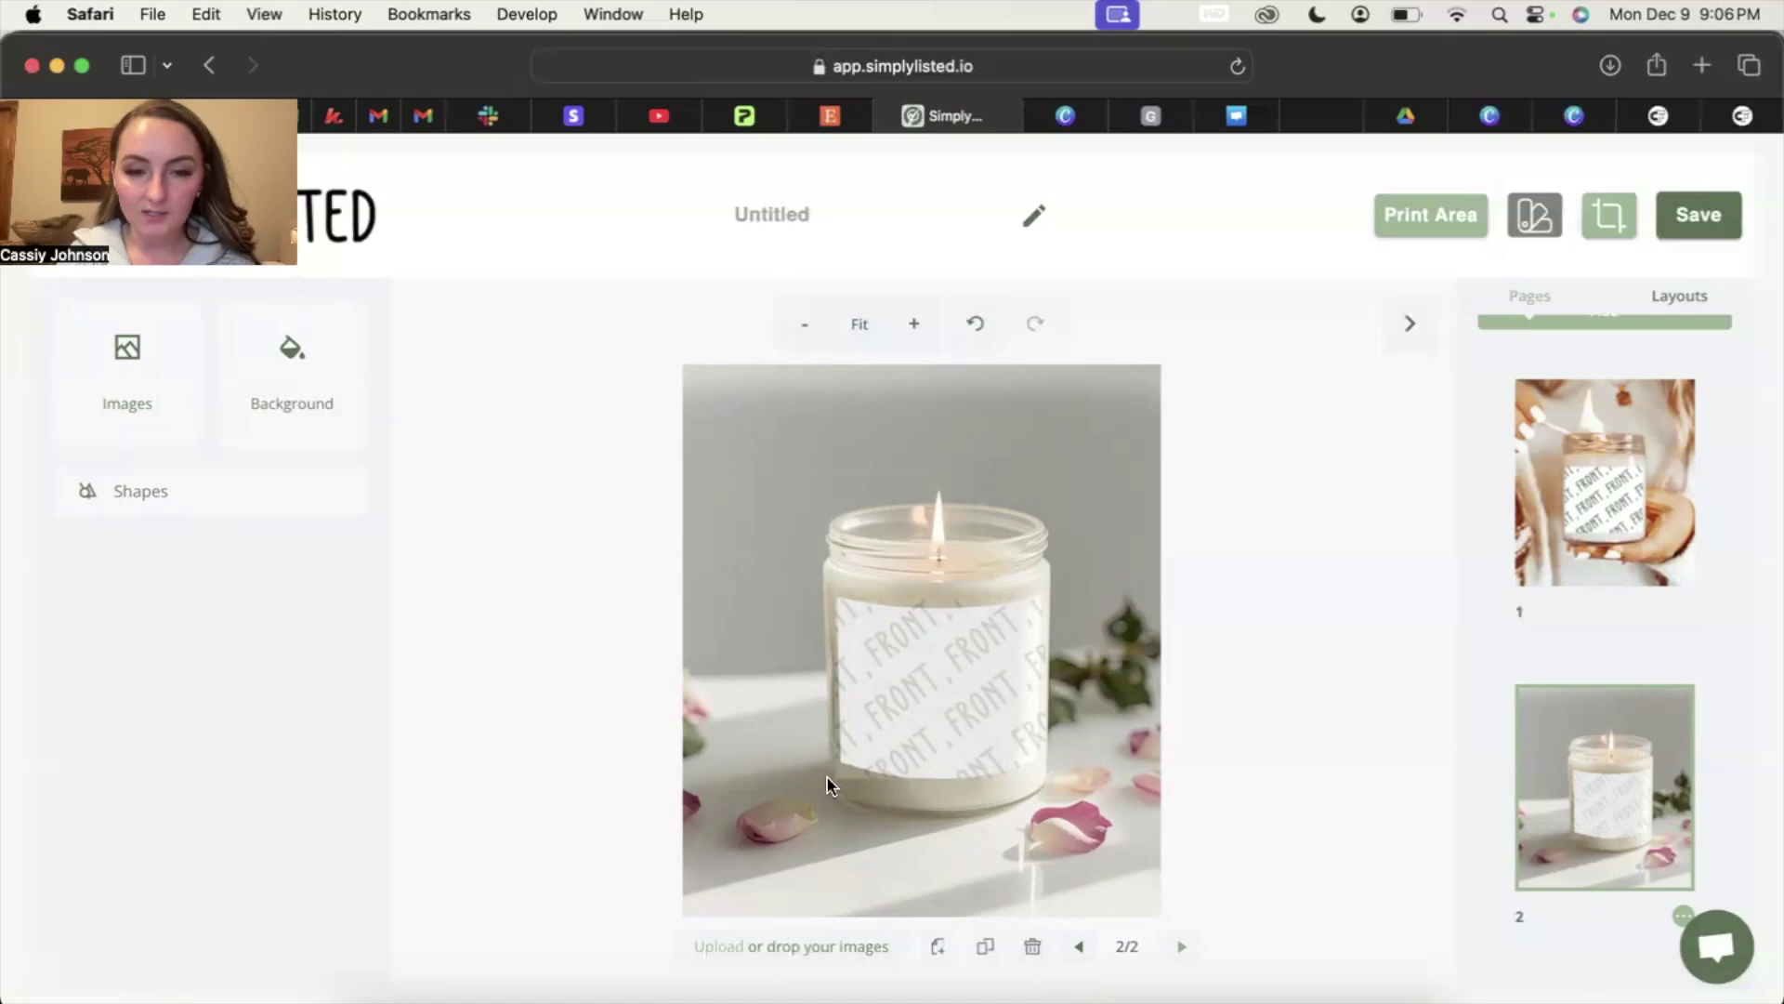
Step: Raise the transparency of page 2's print area to 92% and deselect it
click(904, 663)
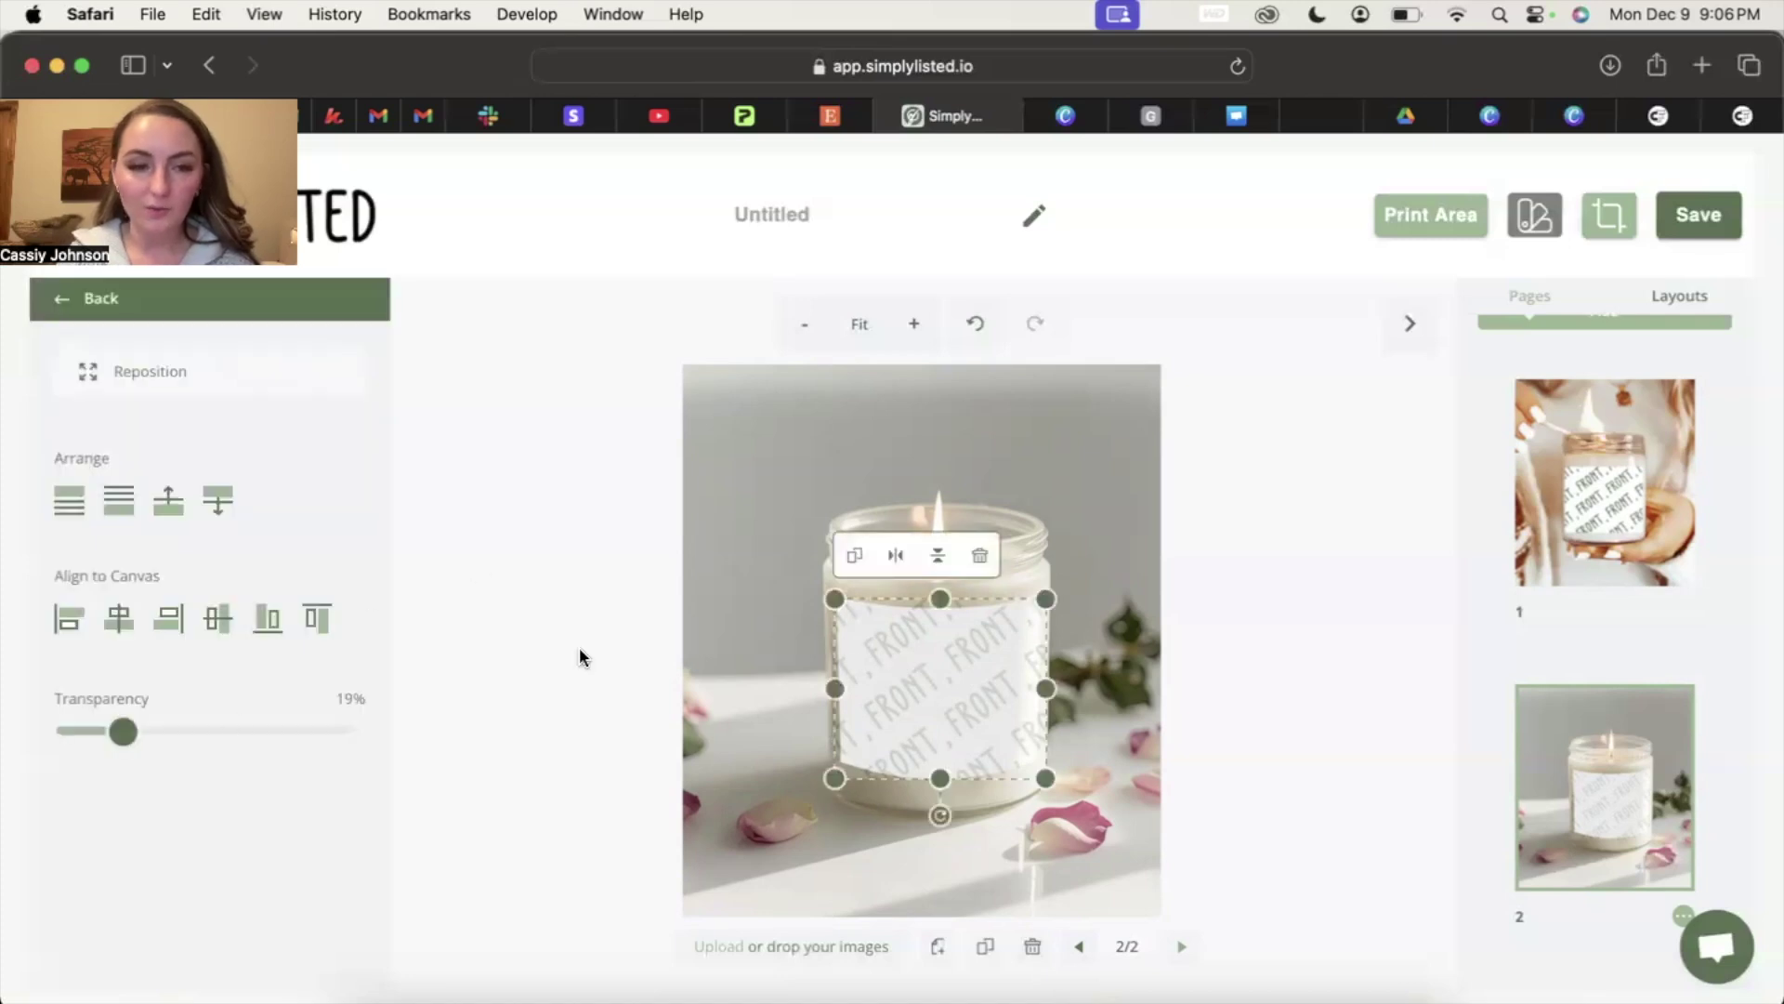
drag(124, 732, 326, 751)
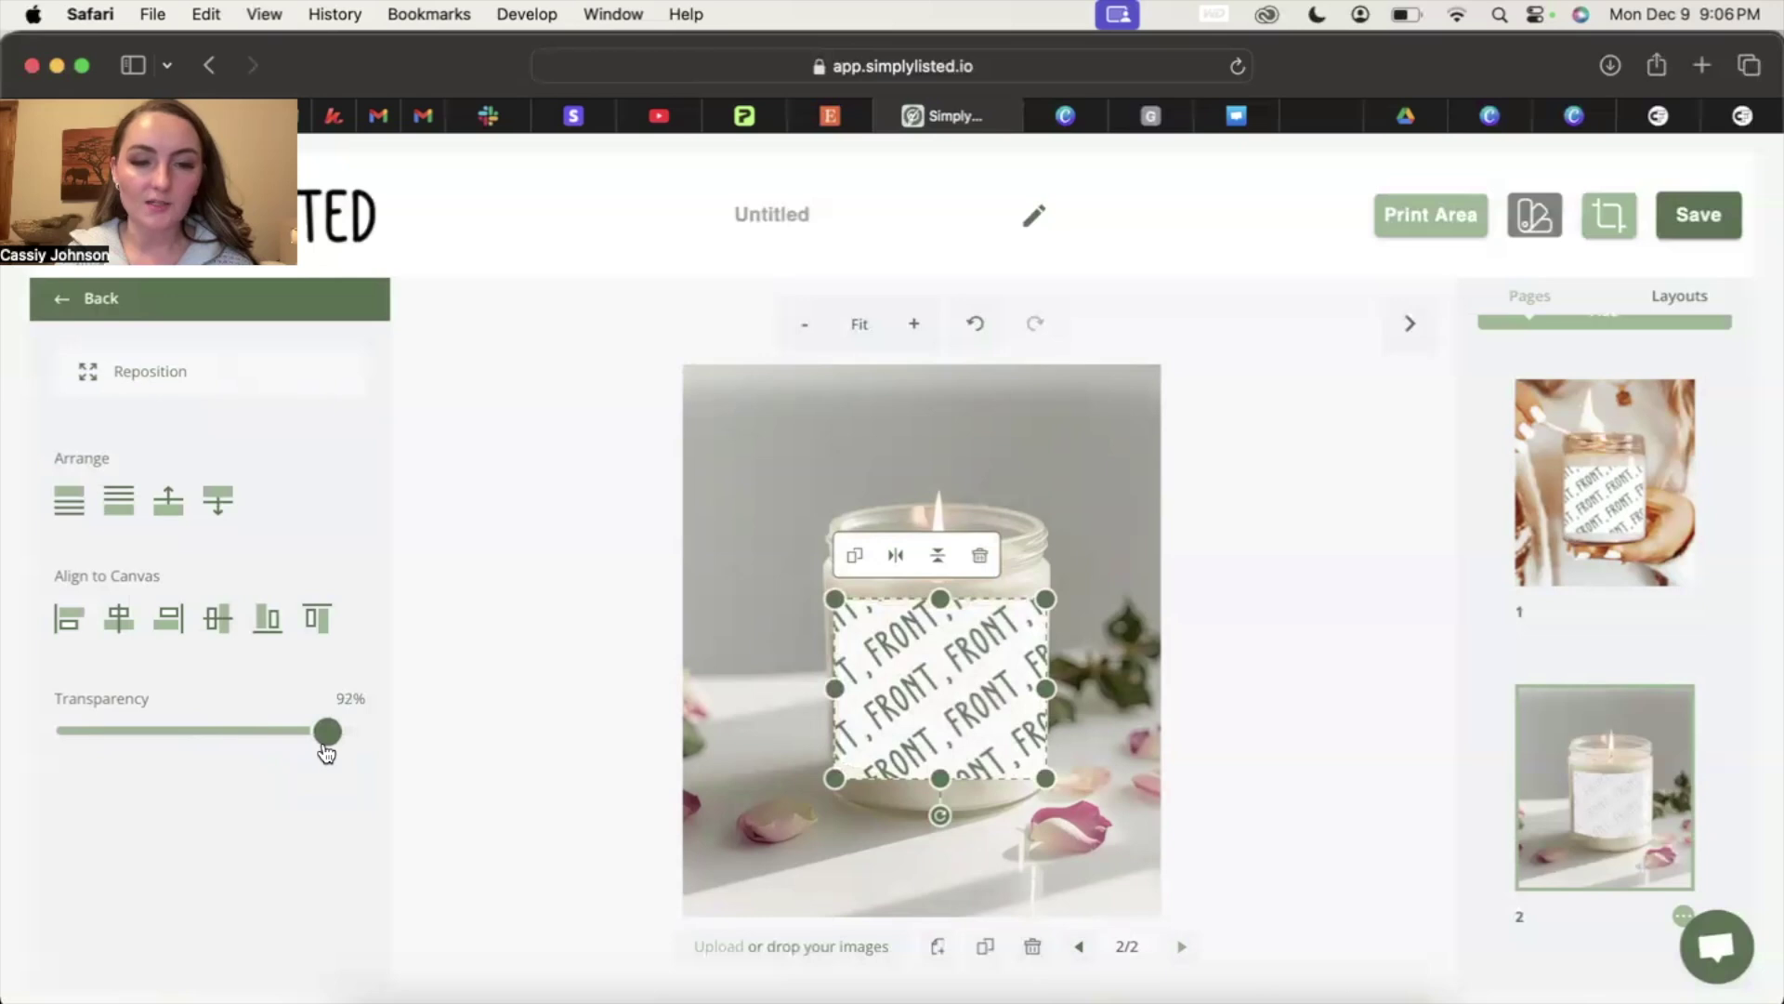
click(1247, 570)
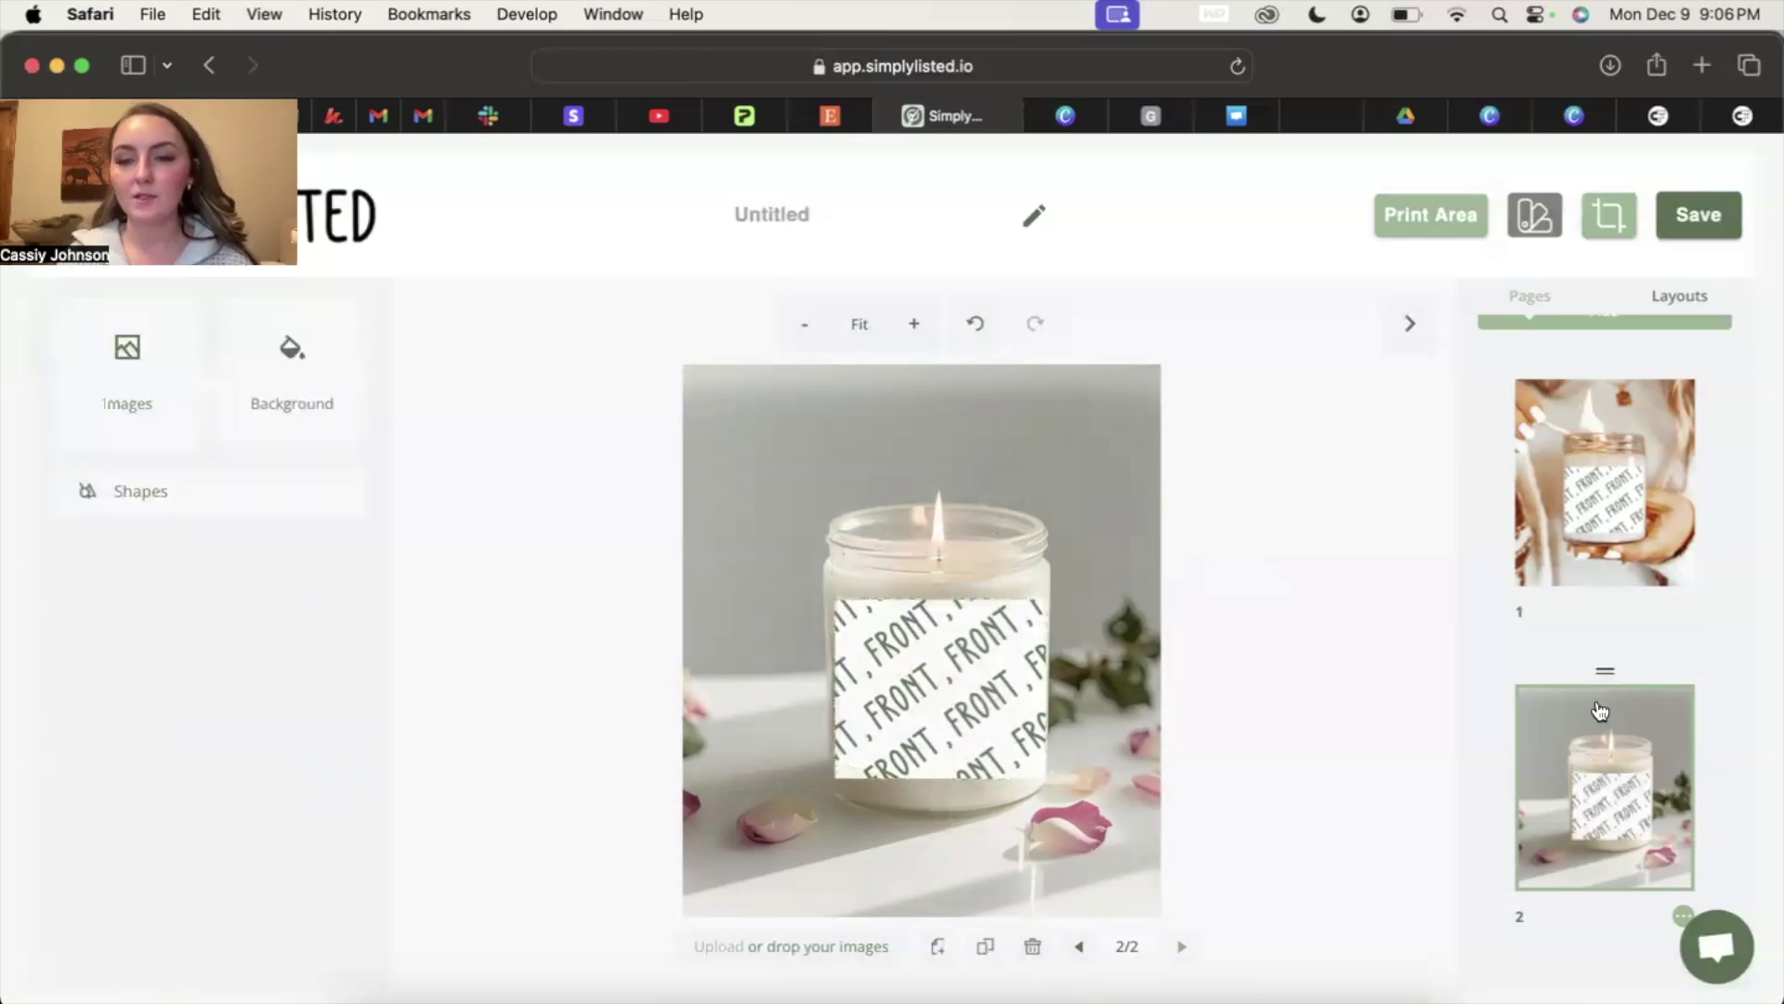
scroll(1594, 716, up, 2)
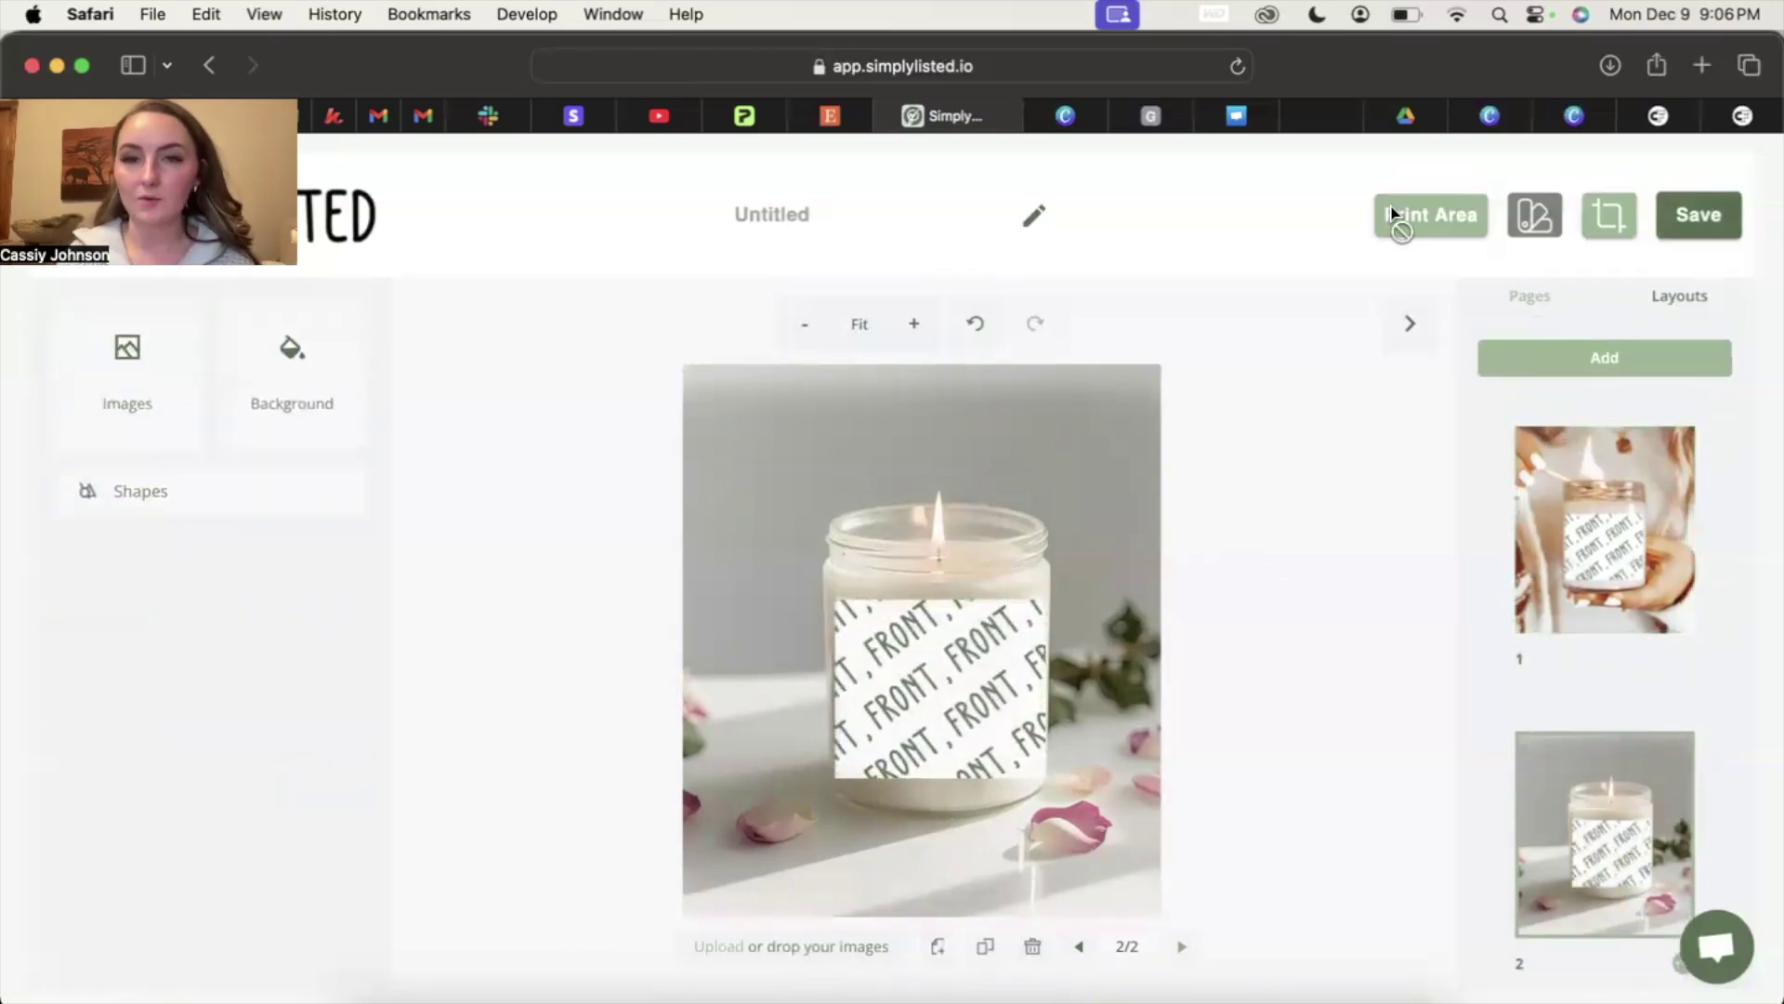
Step: Name the template "Candle mockup" and save it
click(812, 211)
text(Candle)
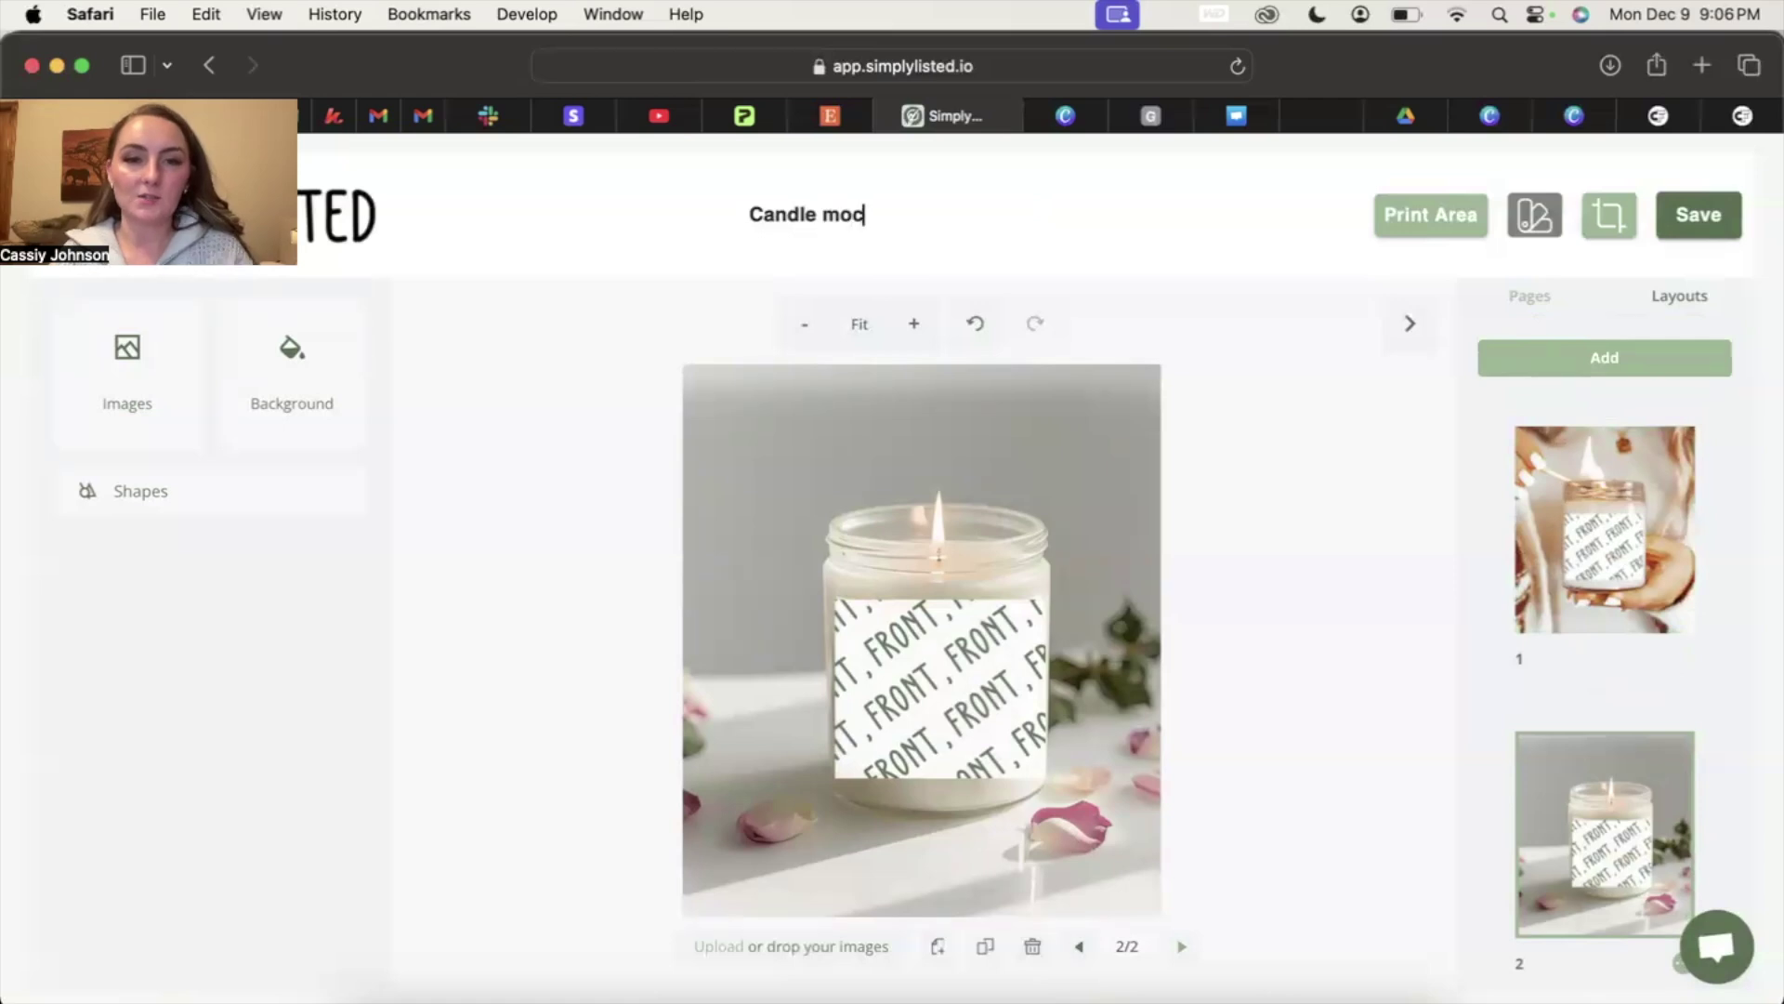
text( mockup)
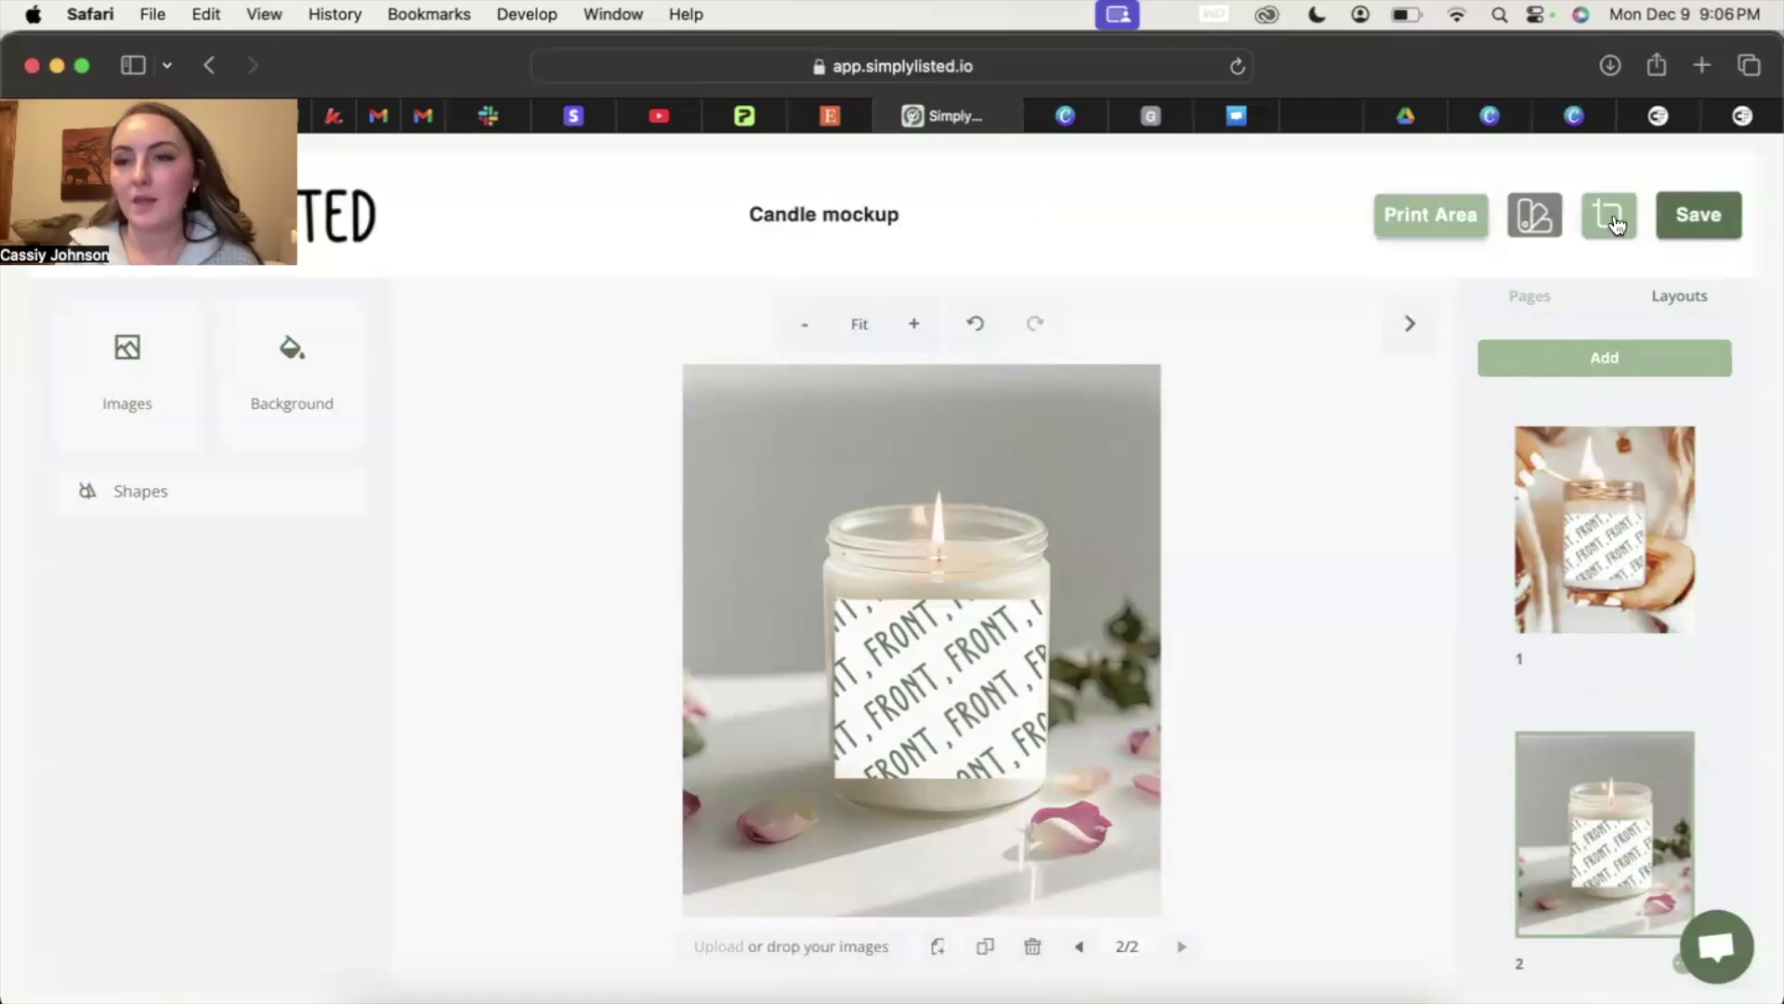
click(1690, 215)
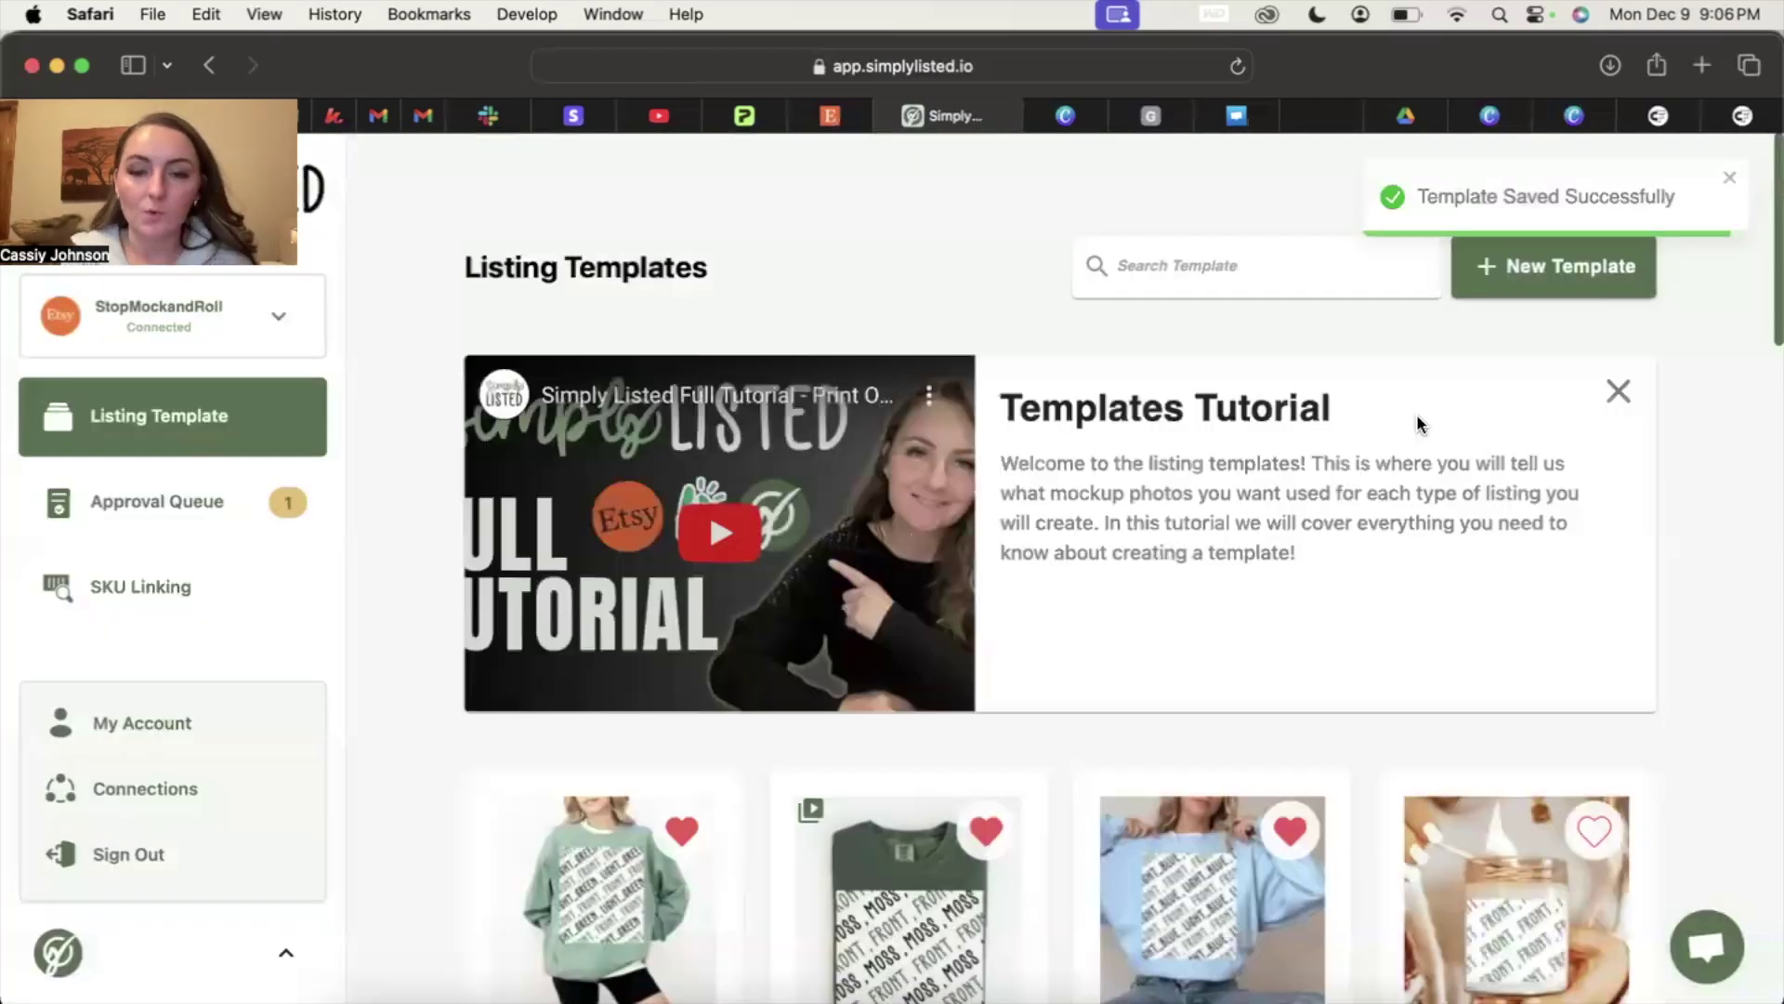
Step: Test the Candle mockup template with the "I like my candles like my people non toxic" product, view both previews, and close them
scroll(1416, 414, down, 5)
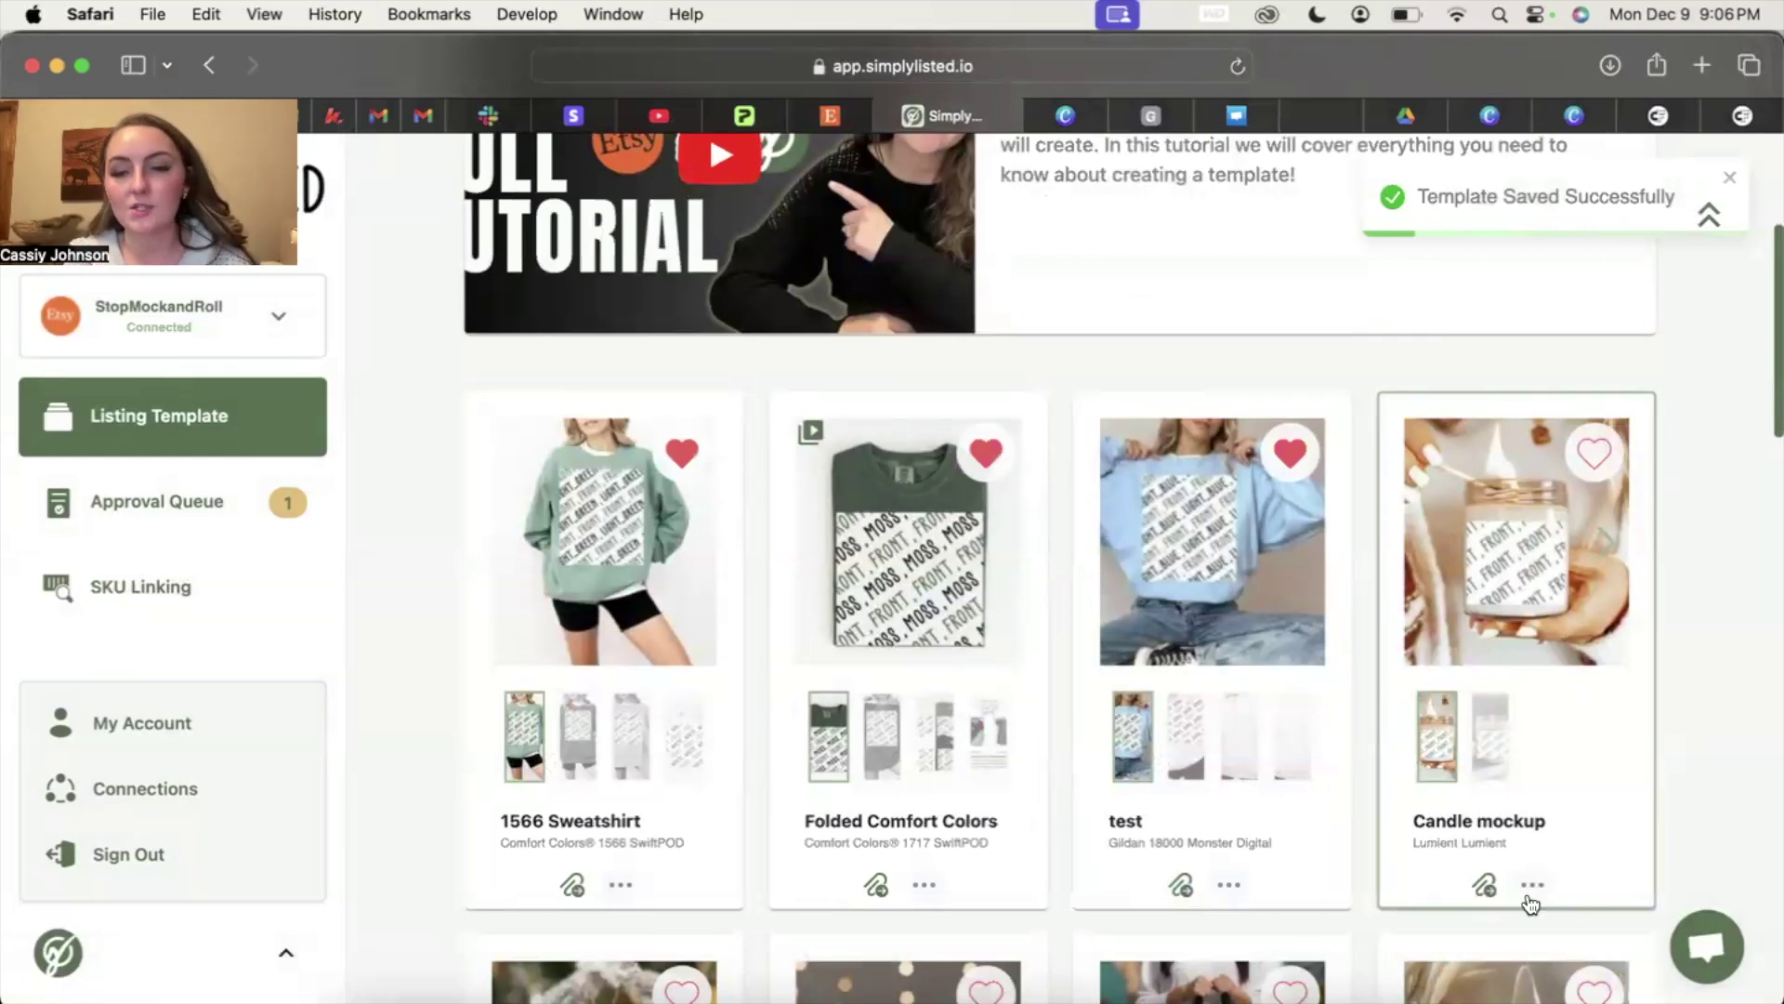
click(1531, 885)
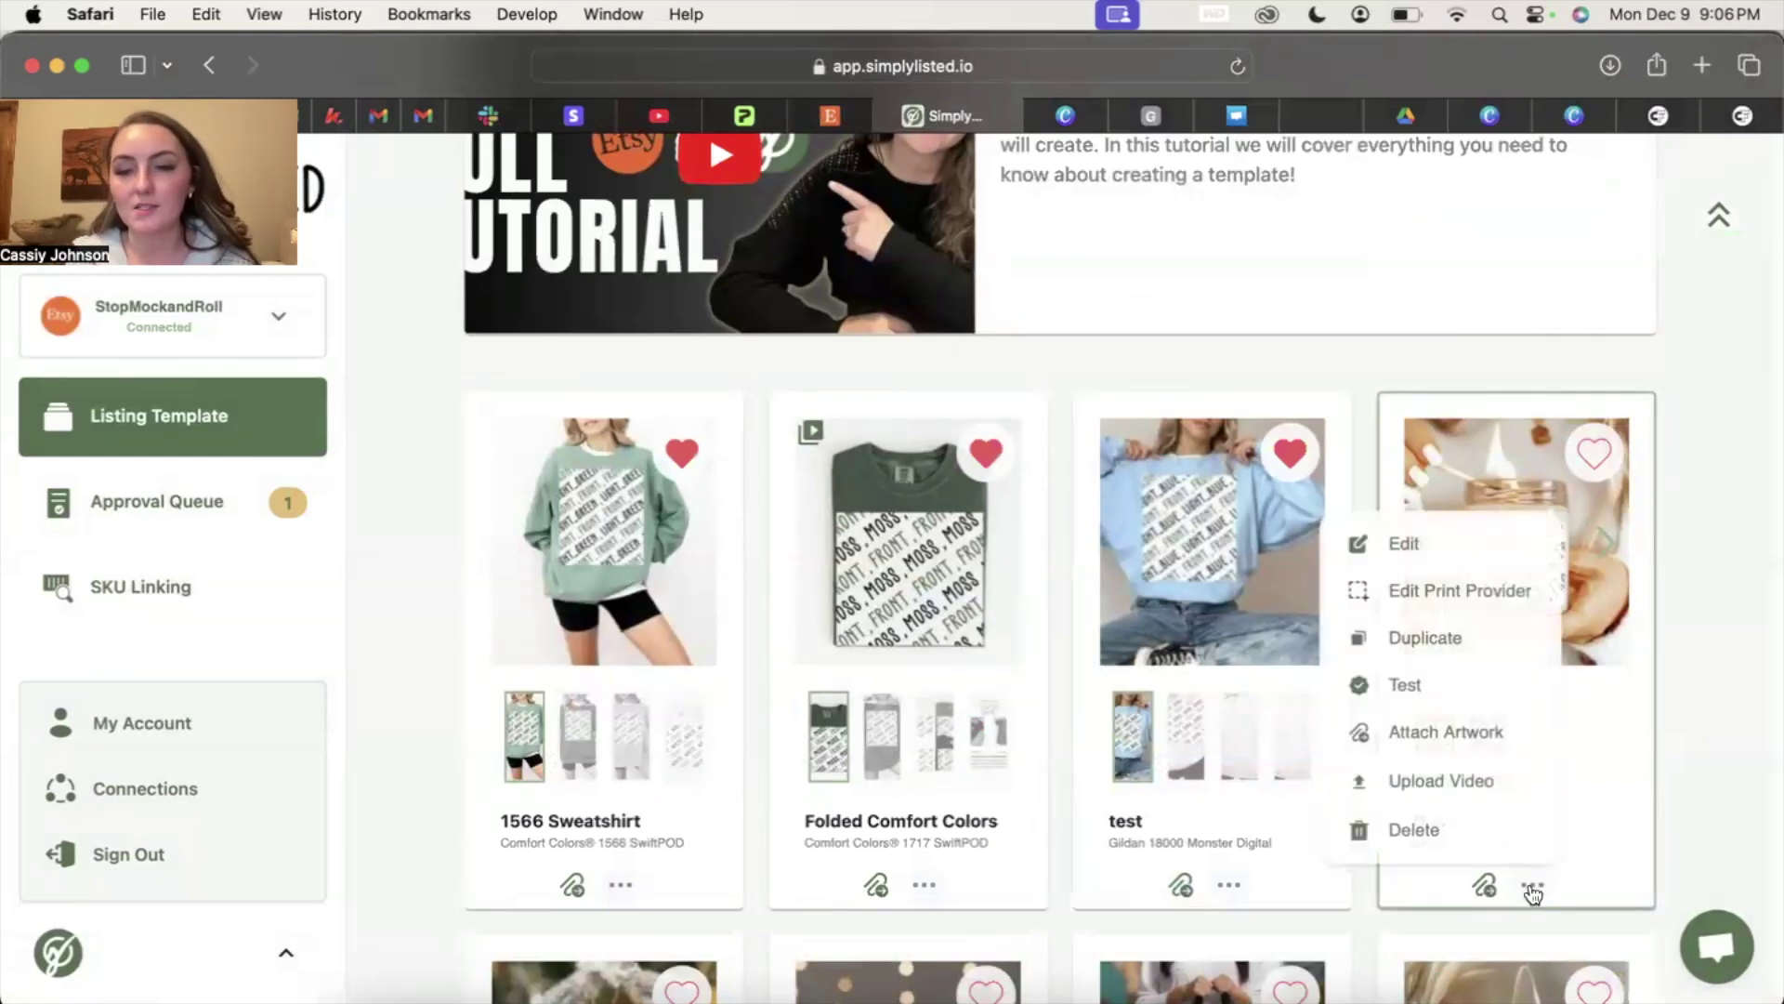
click(1436, 684)
scroll(936, 651, down, 5)
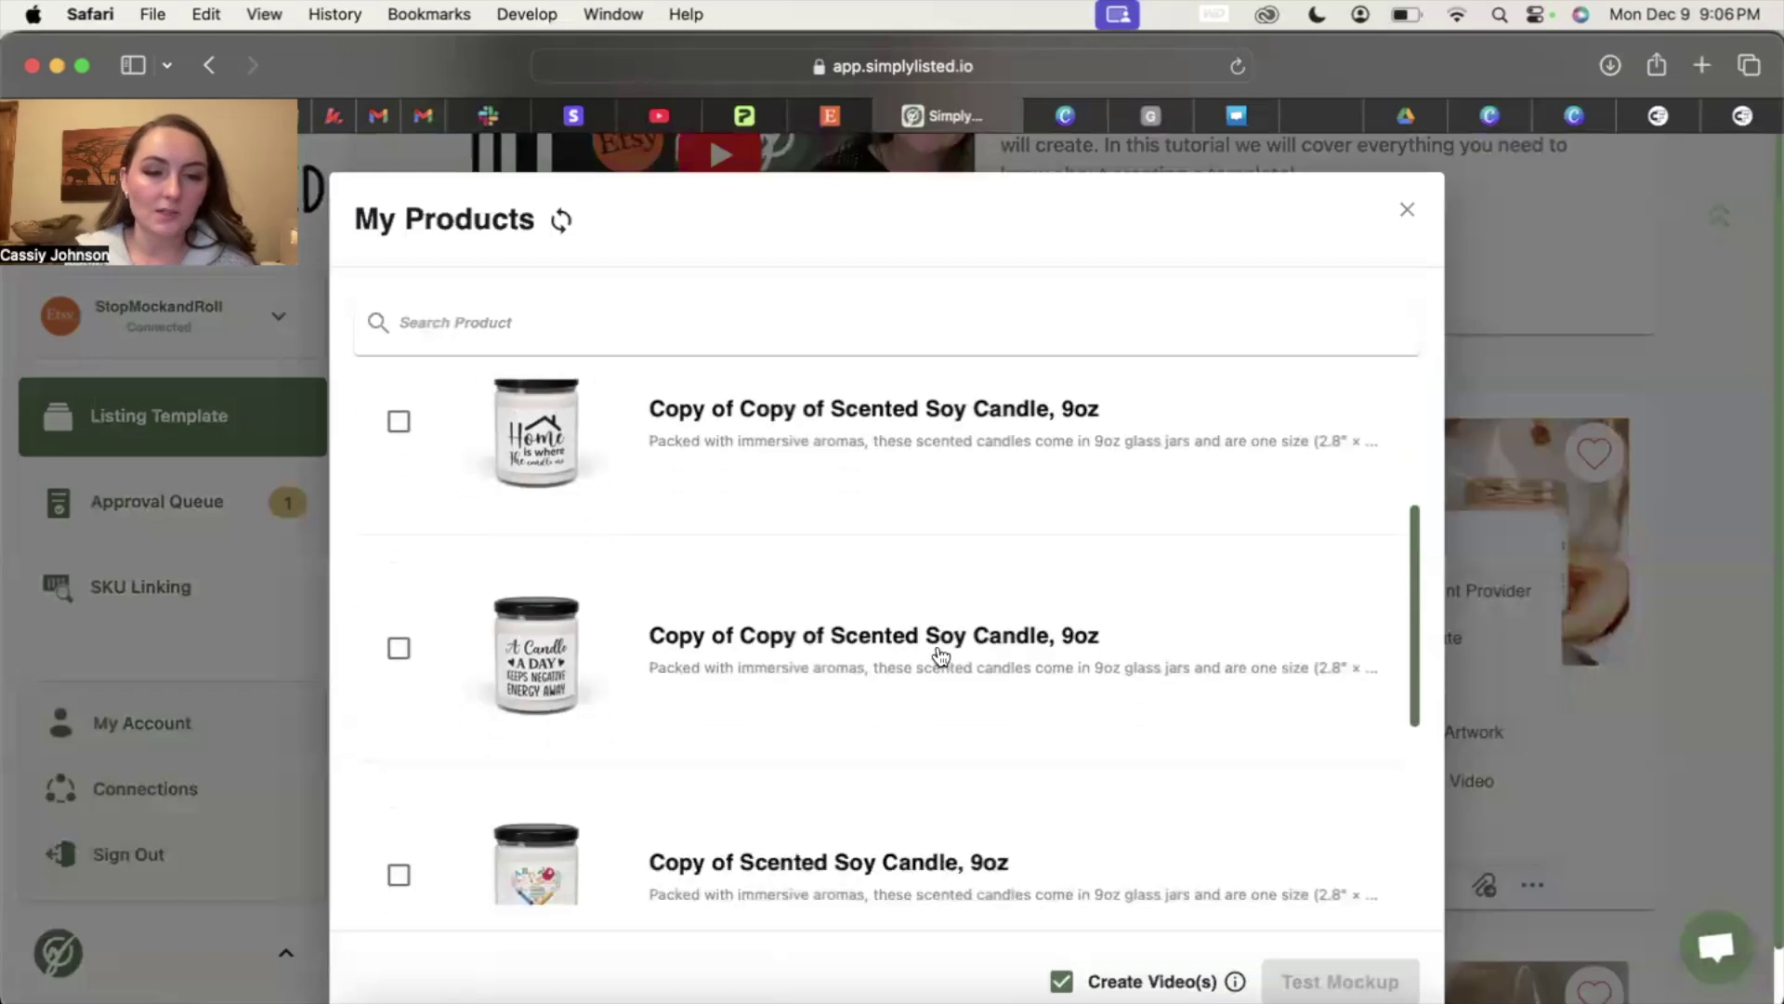
scroll(936, 657, up, 6)
click(398, 495)
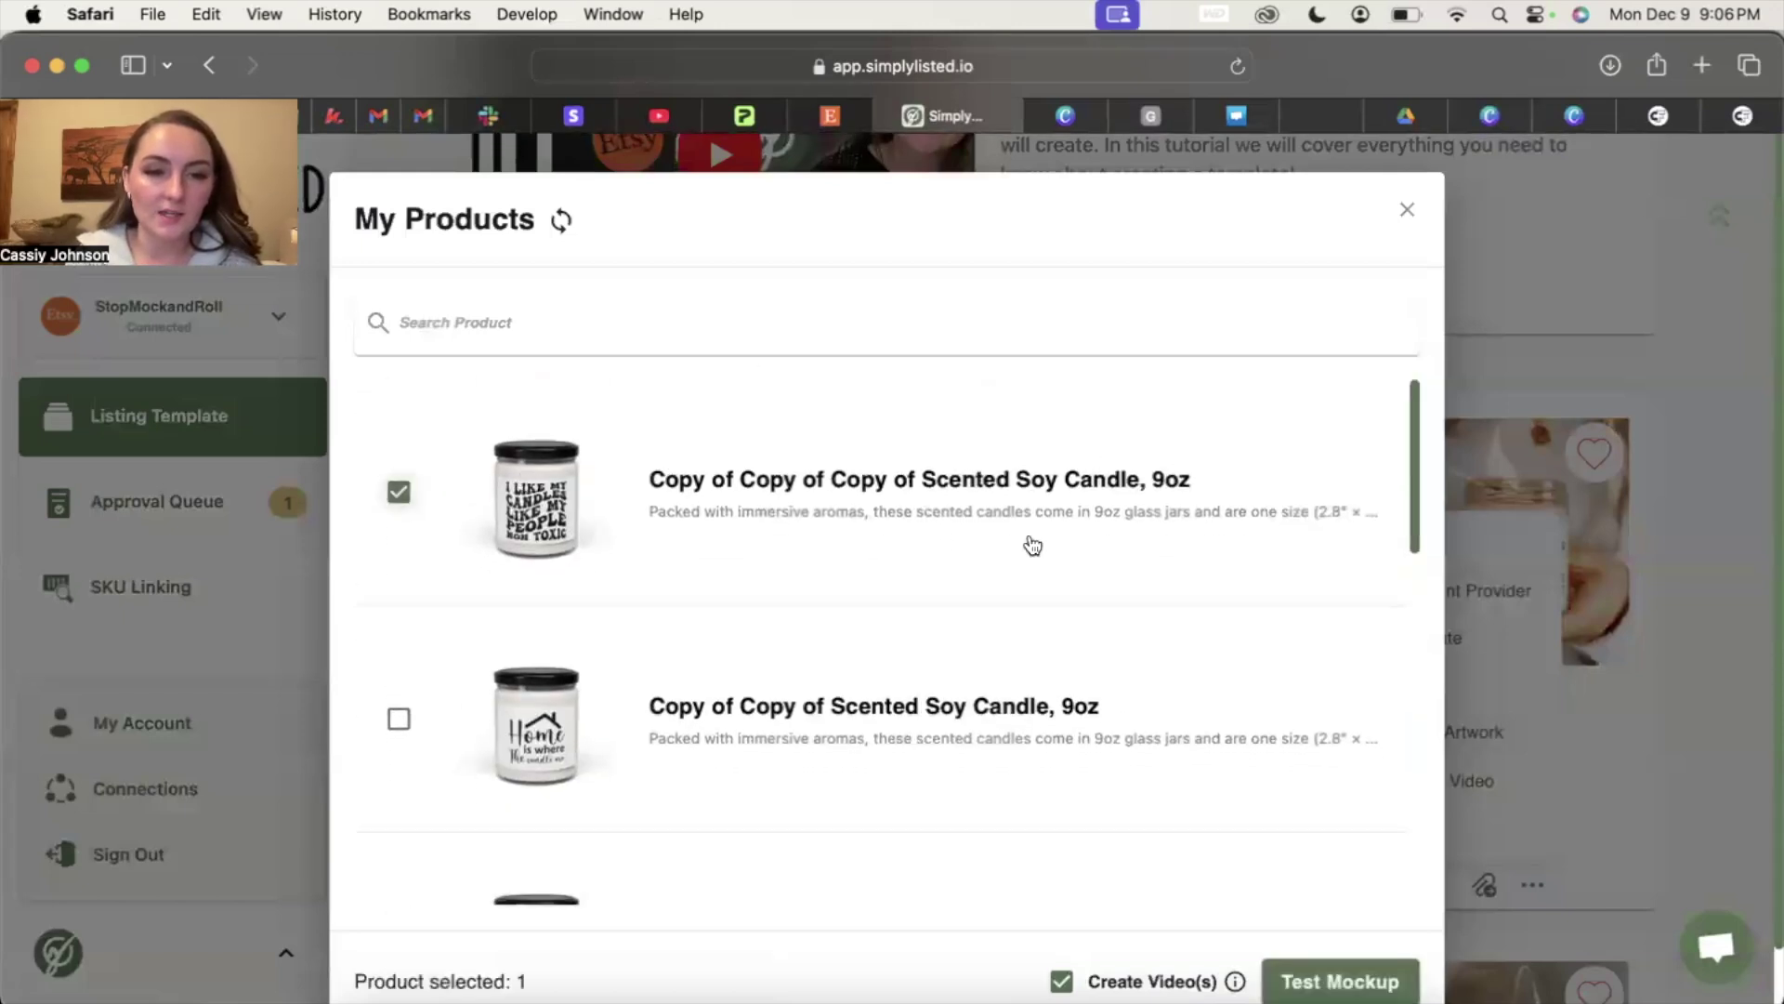
click(1335, 983)
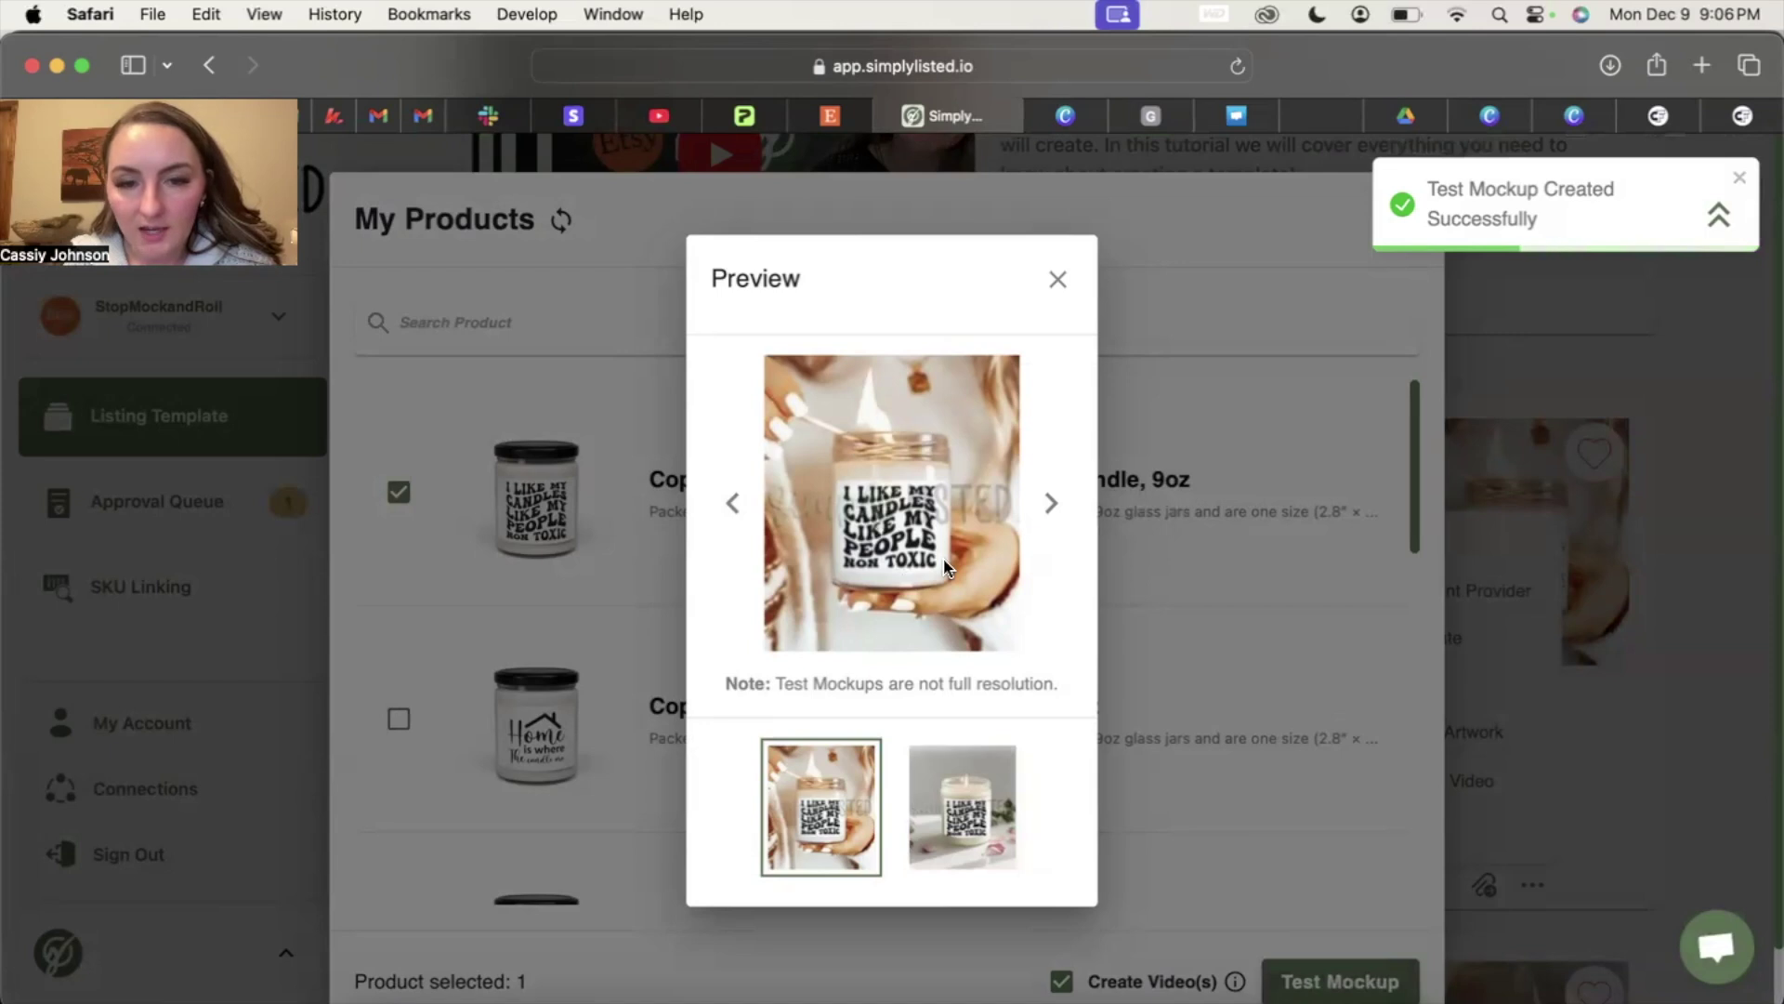
click(1051, 505)
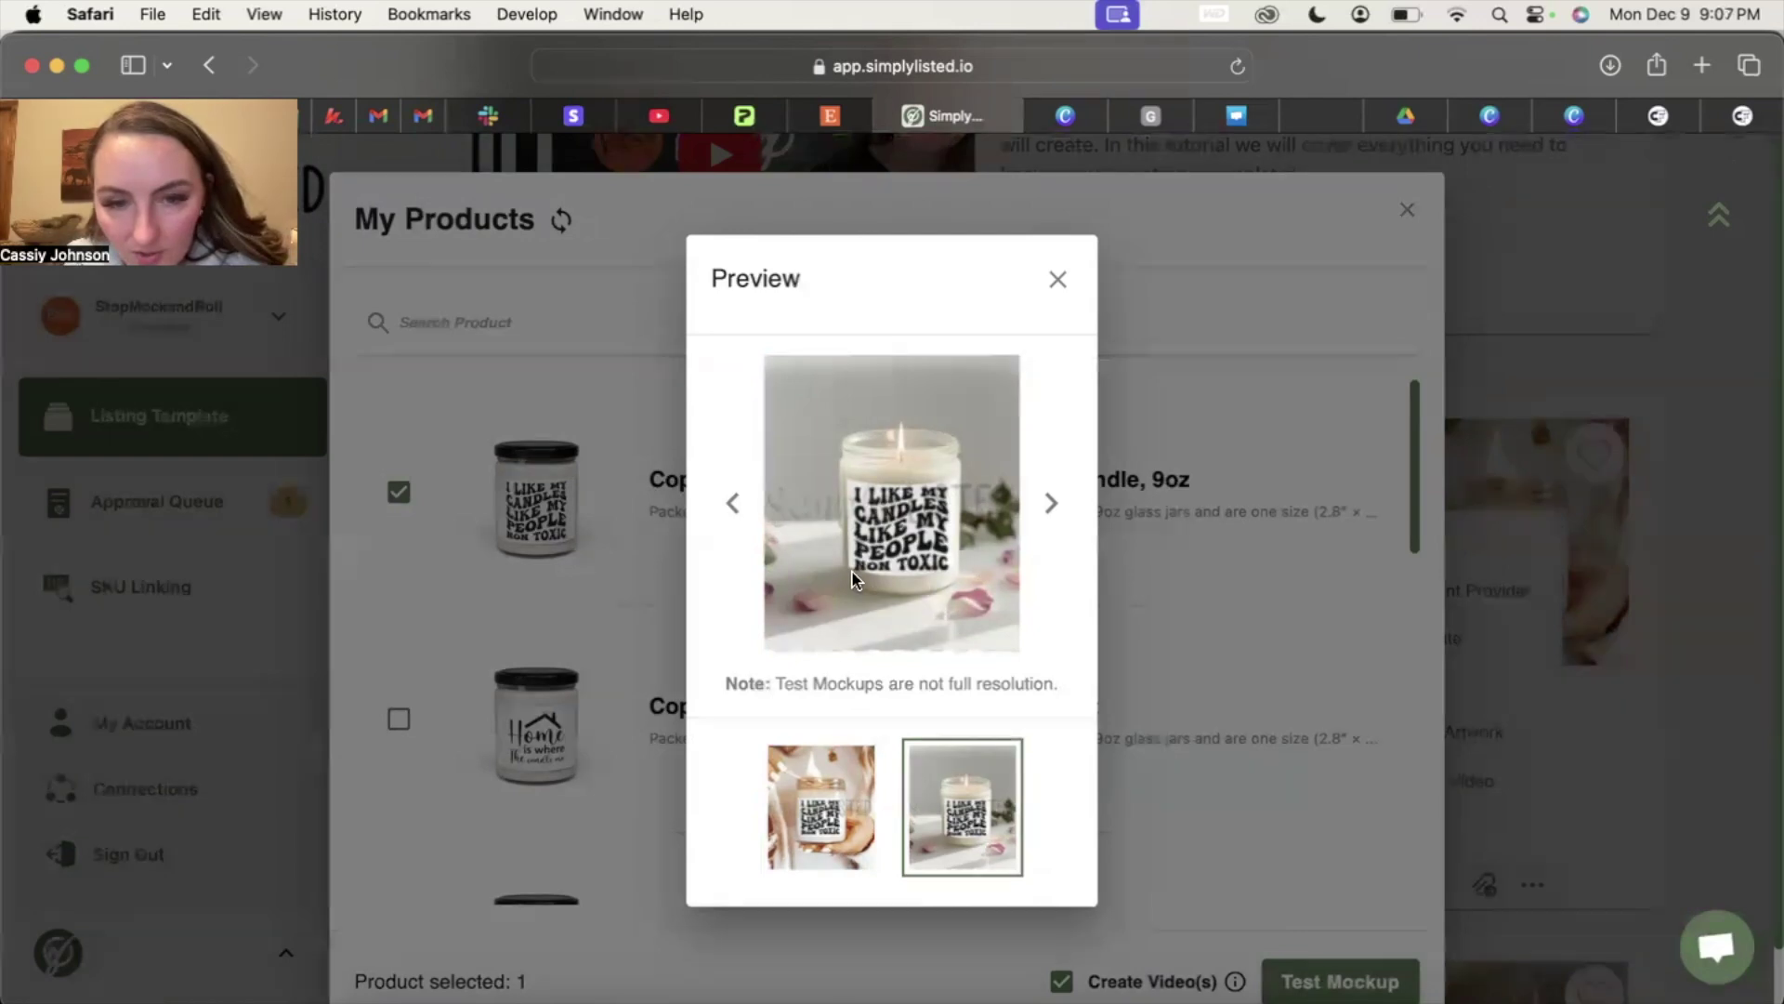
click(1058, 279)
click(1406, 212)
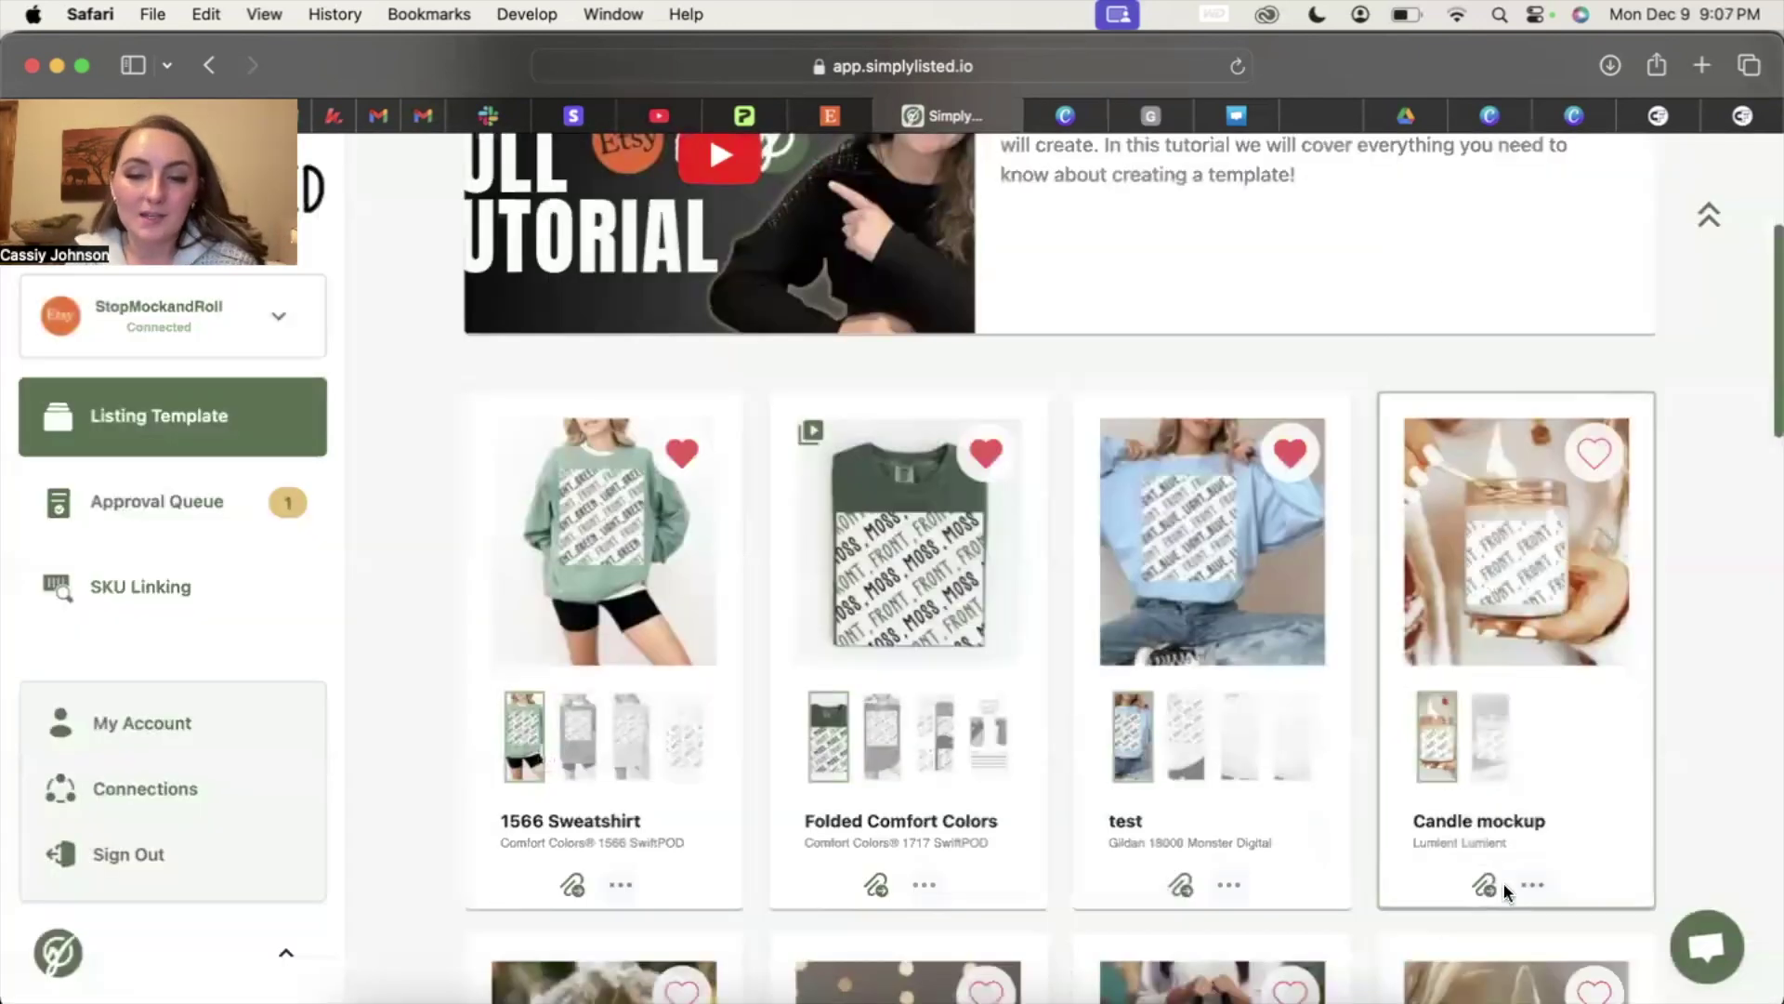
Step: Reopen the Candle mockup template for editing, shrink page 2's print area and centre it within the candle label, and save the template
click(1524, 883)
click(1461, 538)
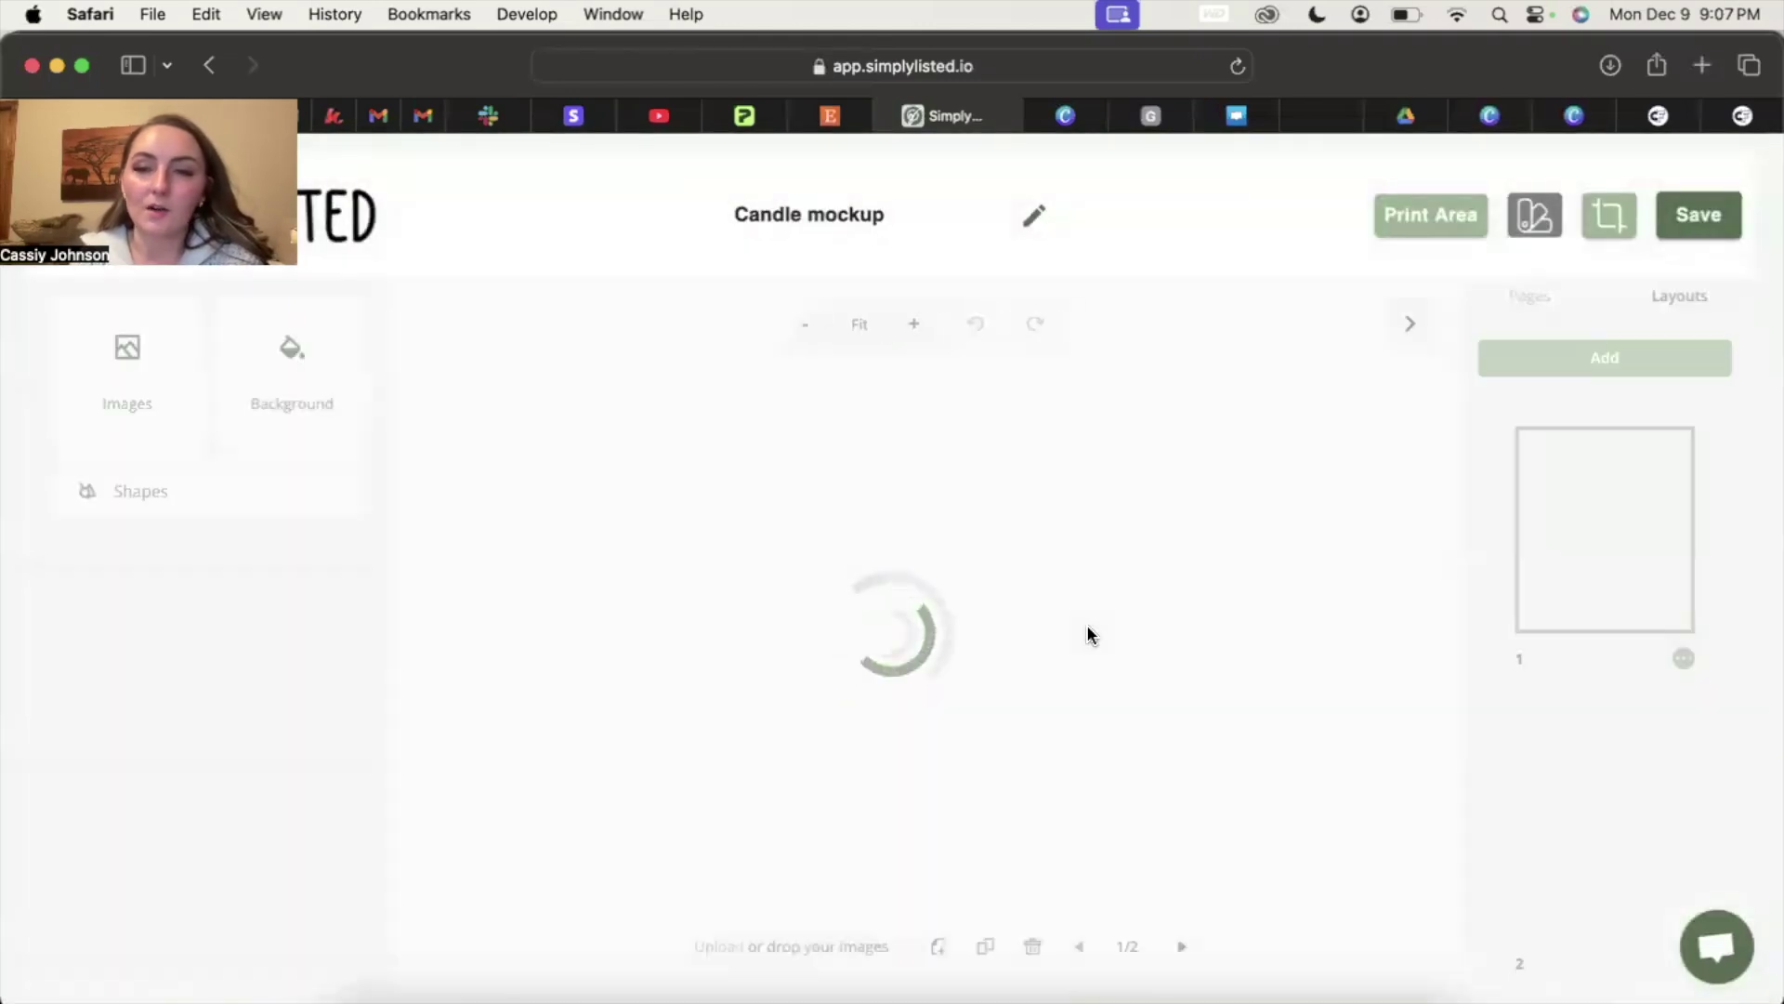
click(1674, 824)
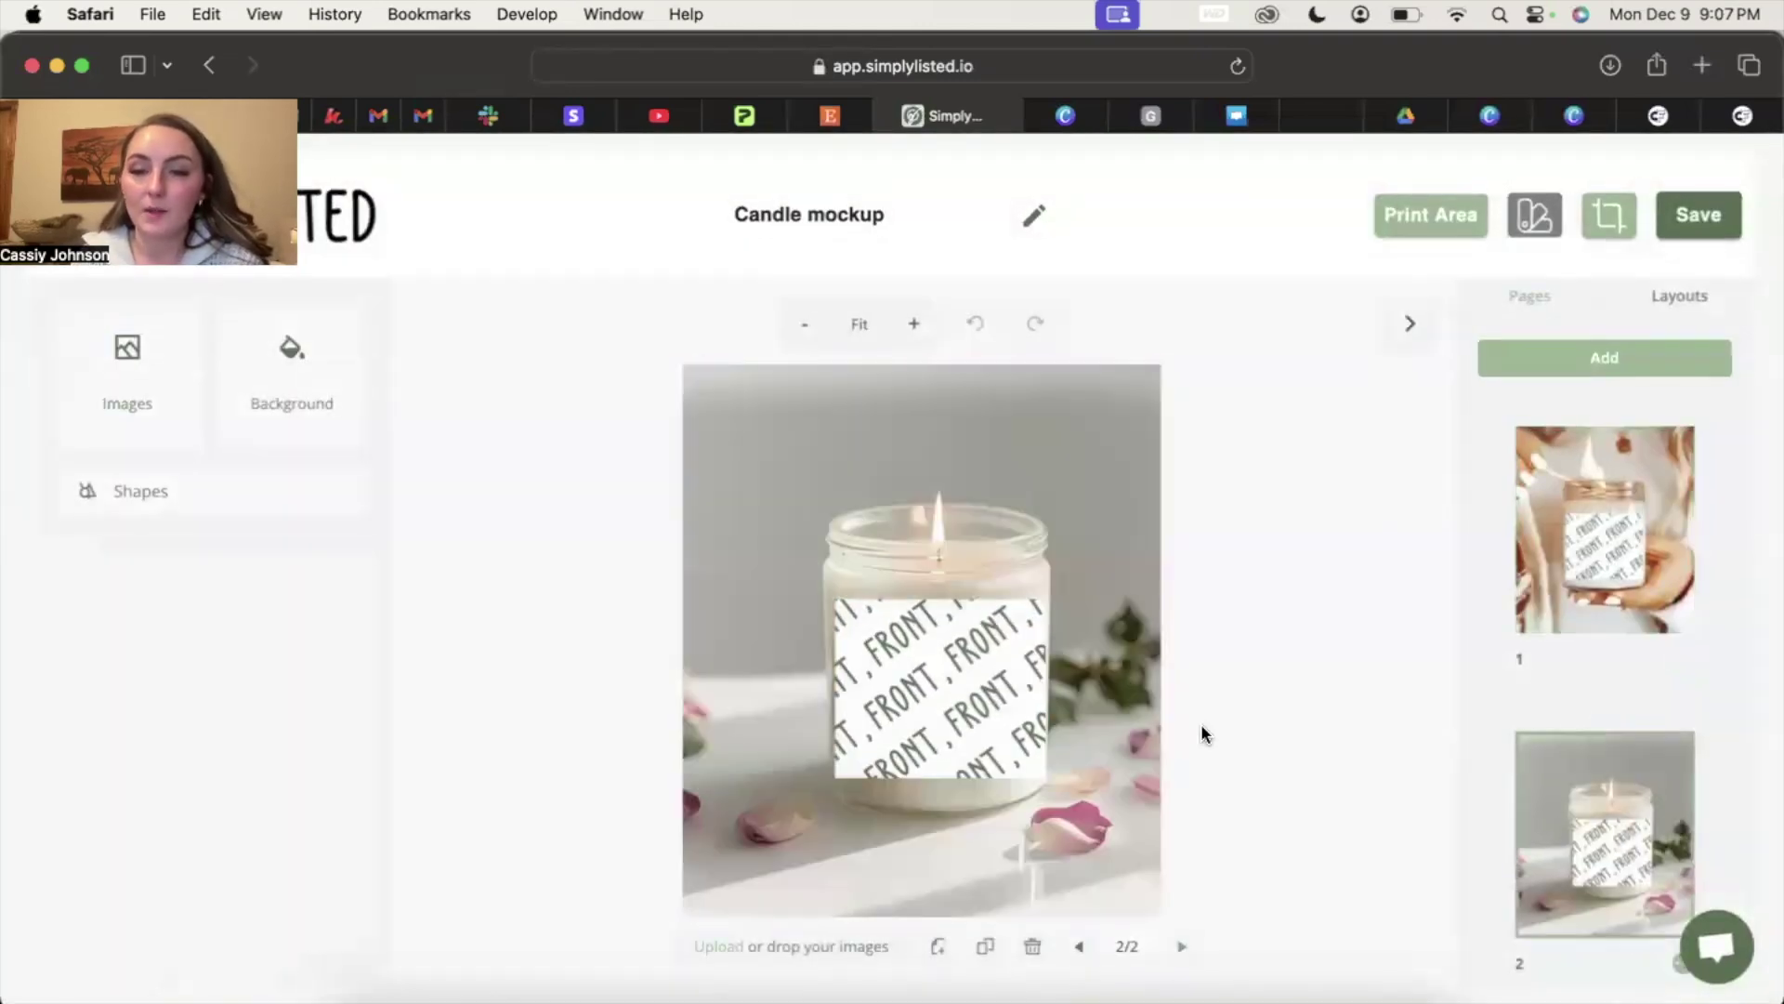
click(1039, 760)
drag(1046, 777, 1034, 768)
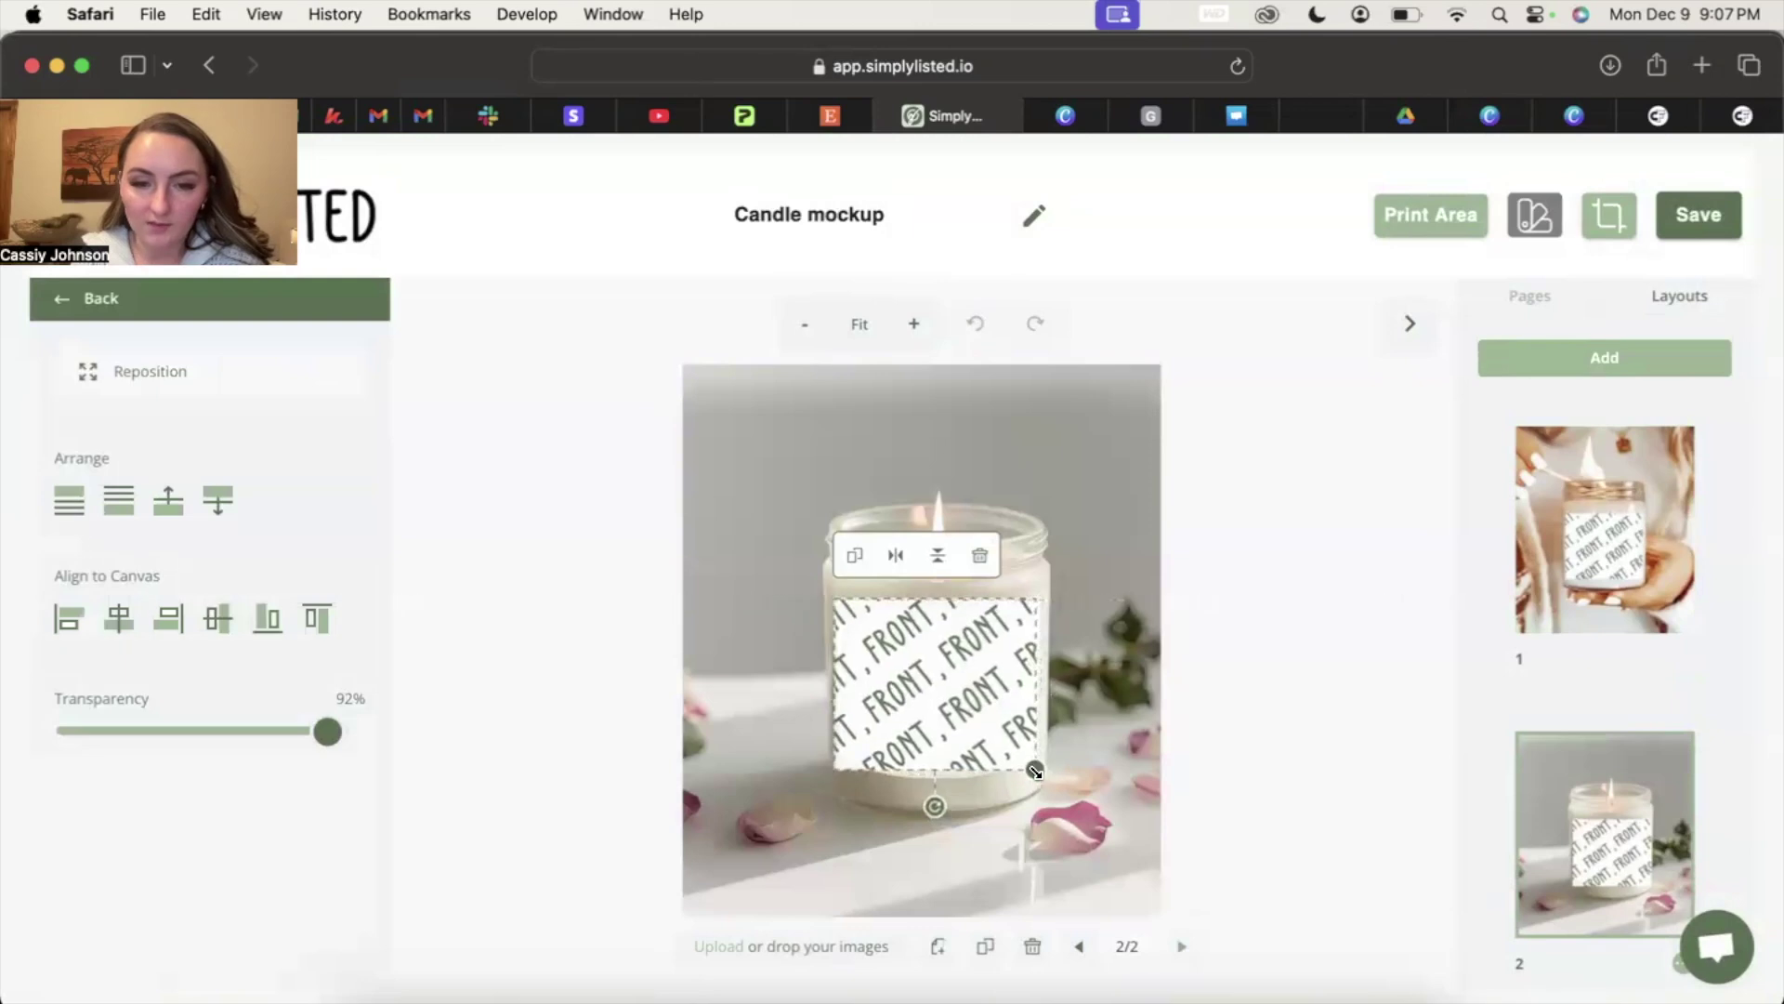
drag(984, 715, 991, 721)
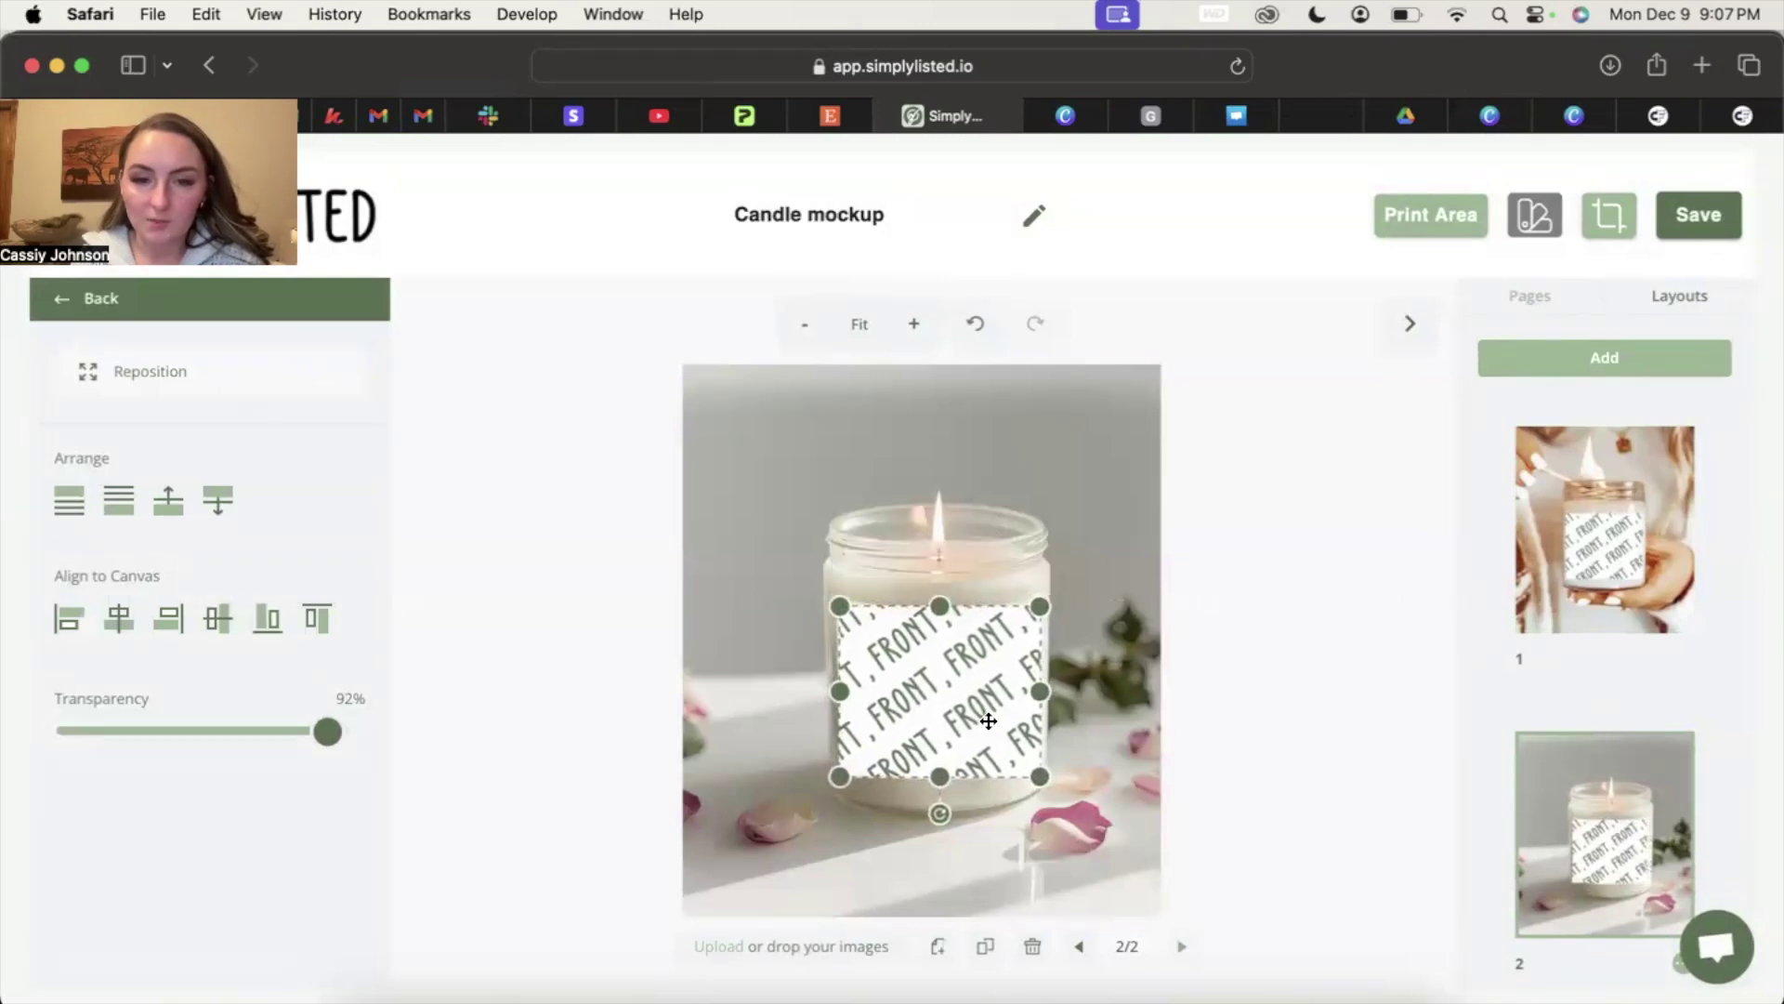
drag(1041, 775, 1031, 772)
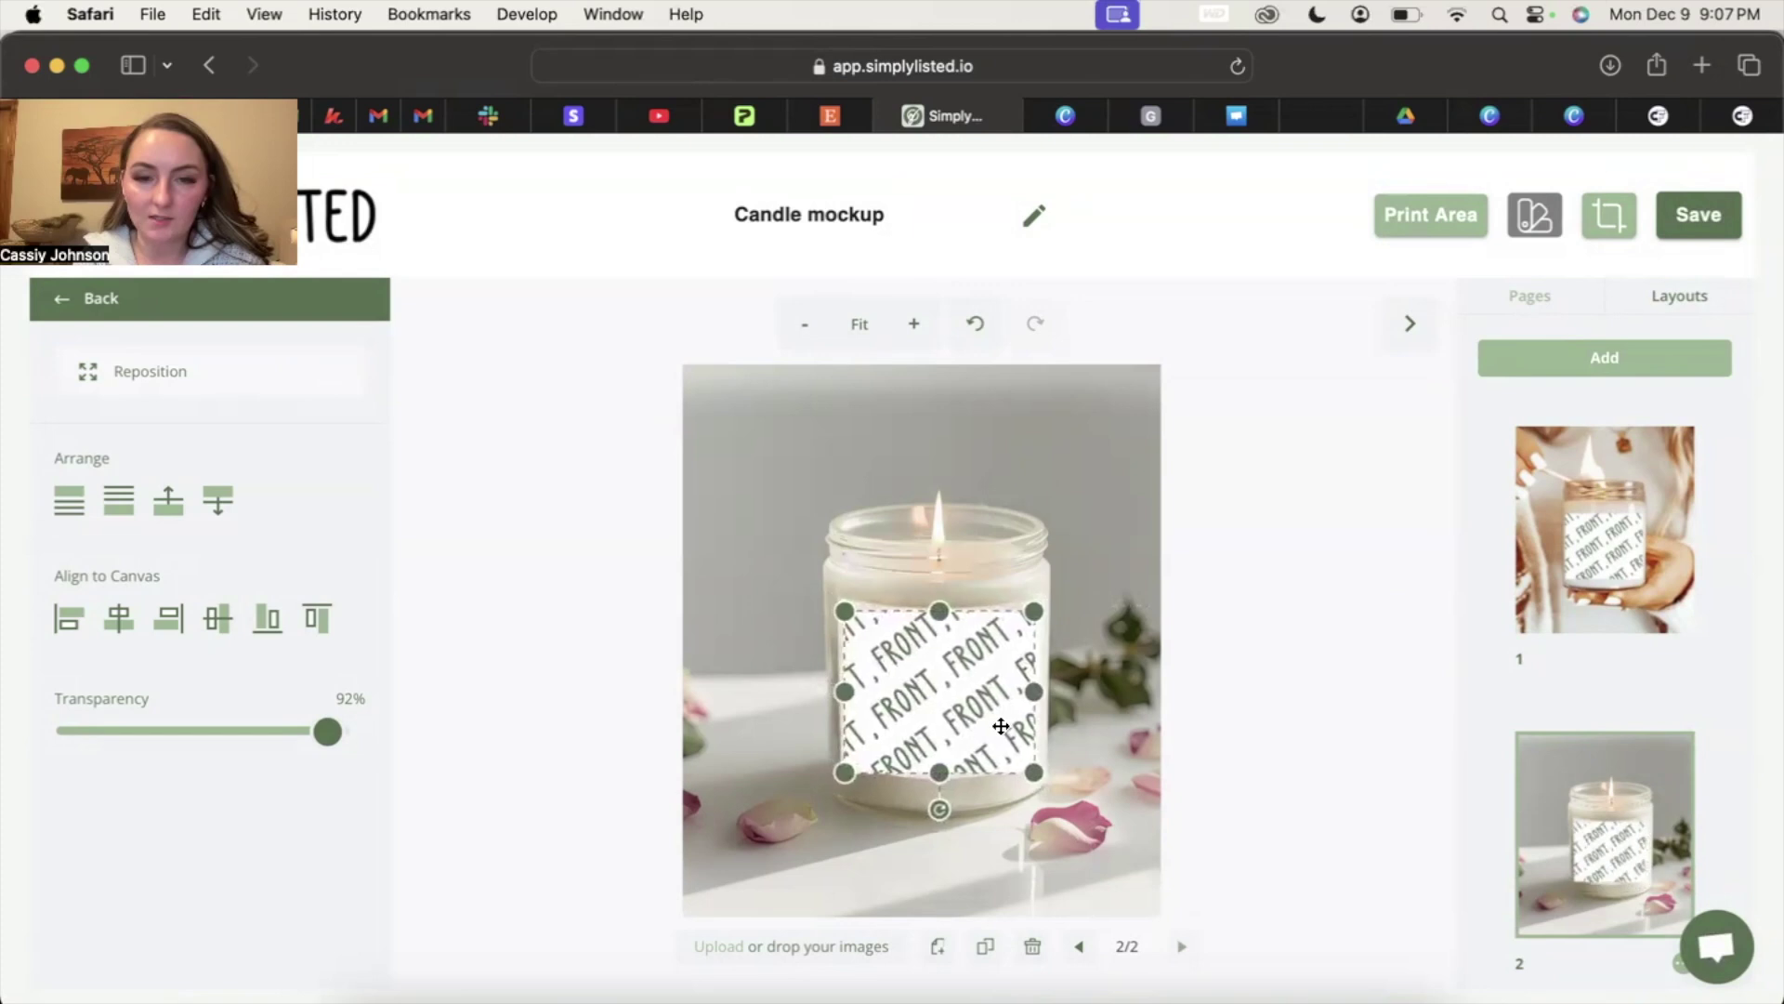
click(1368, 508)
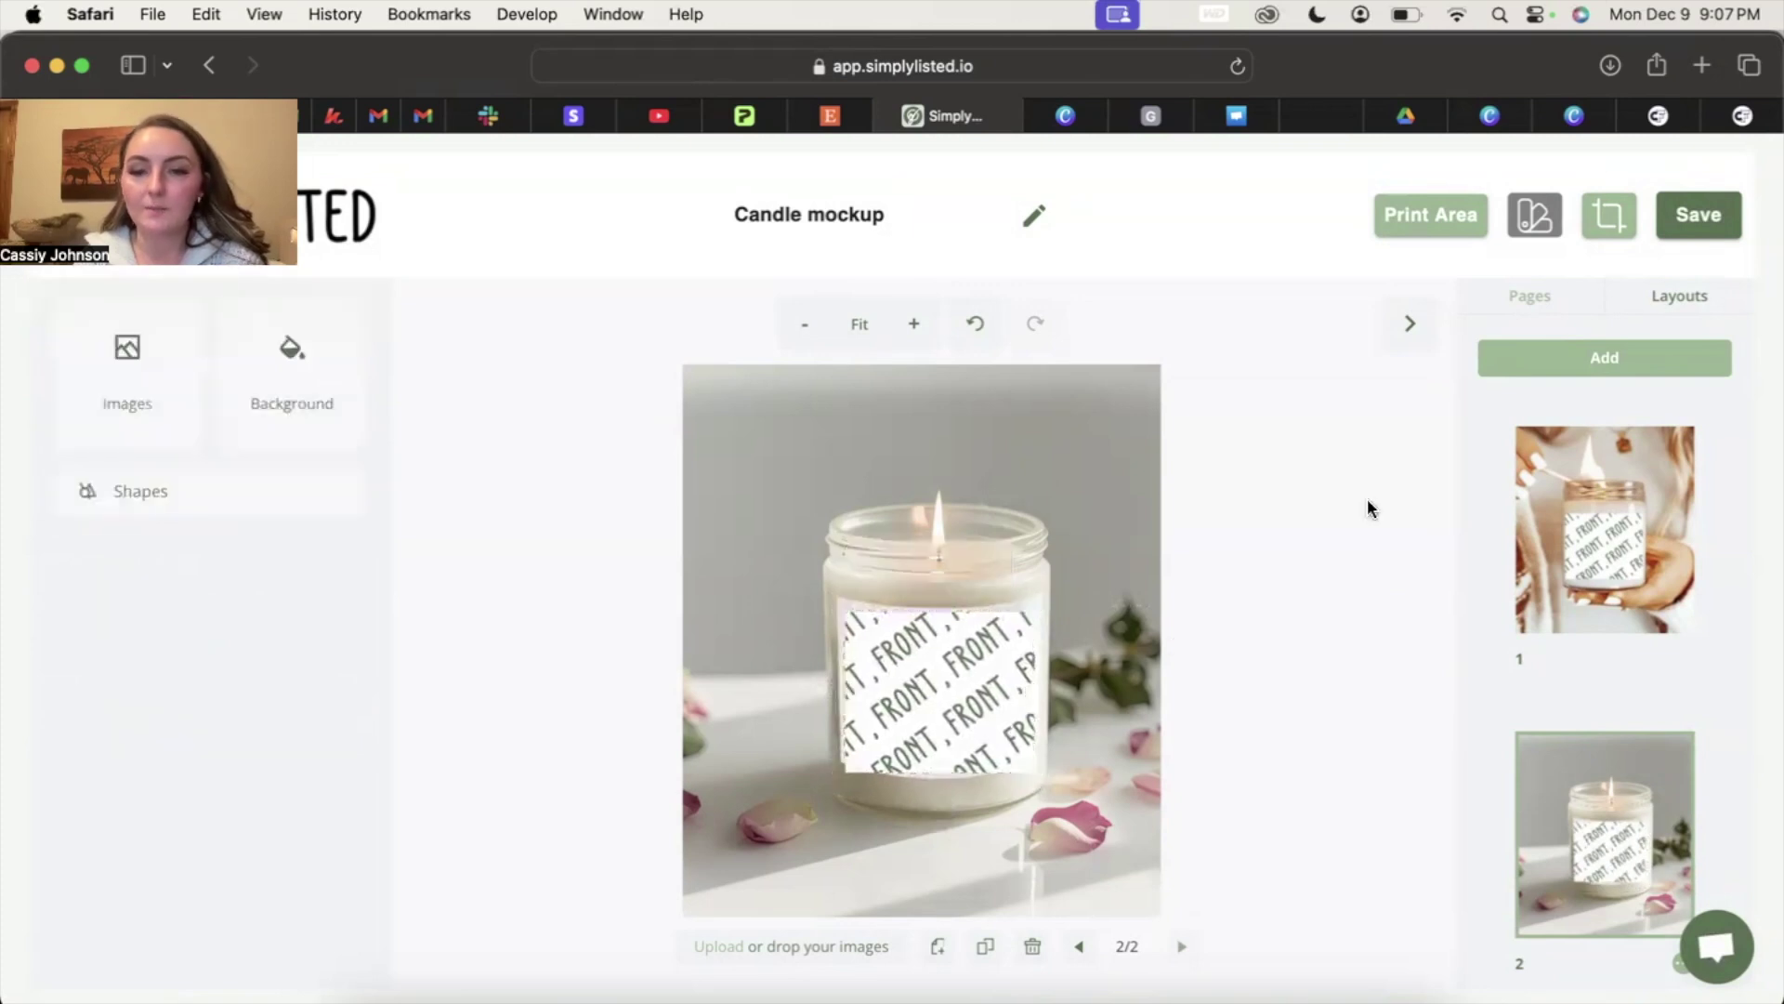
click(1697, 226)
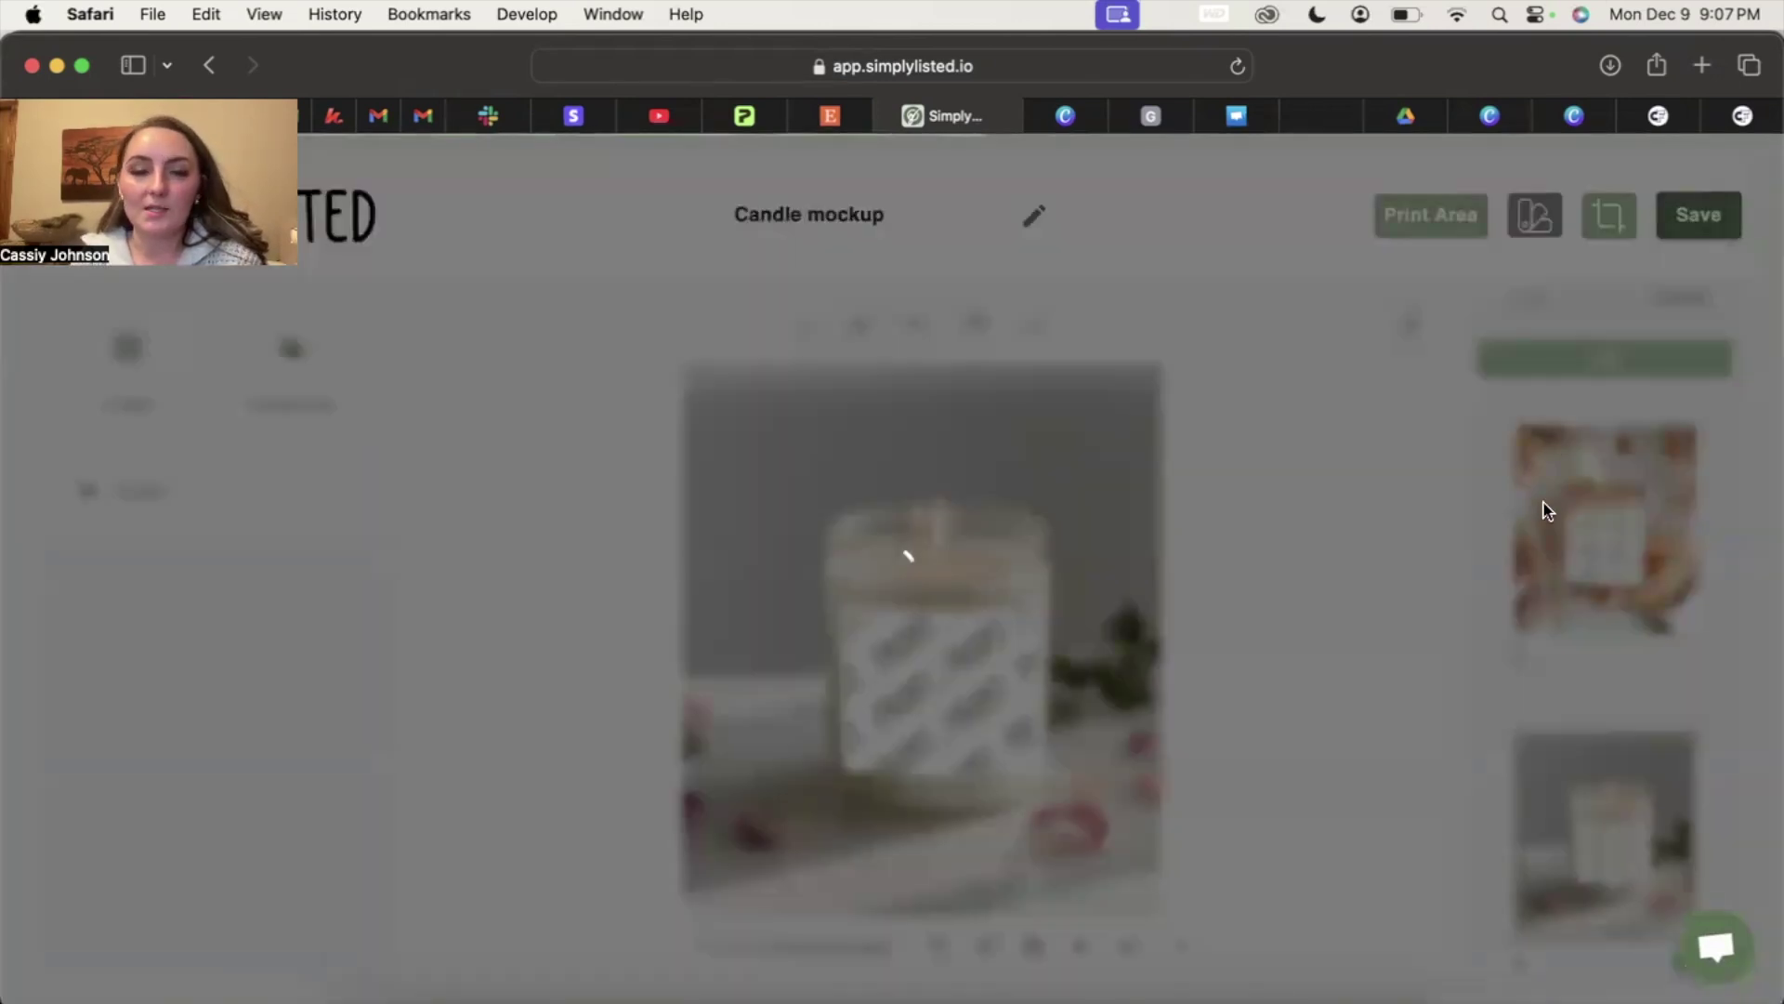
Step: Generate a new test mockup of the updated Candle mockup template using the "I like my candles like my people non toxic" product
scroll(1641, 716, down, 5)
scroll(1580, 836, down, 1)
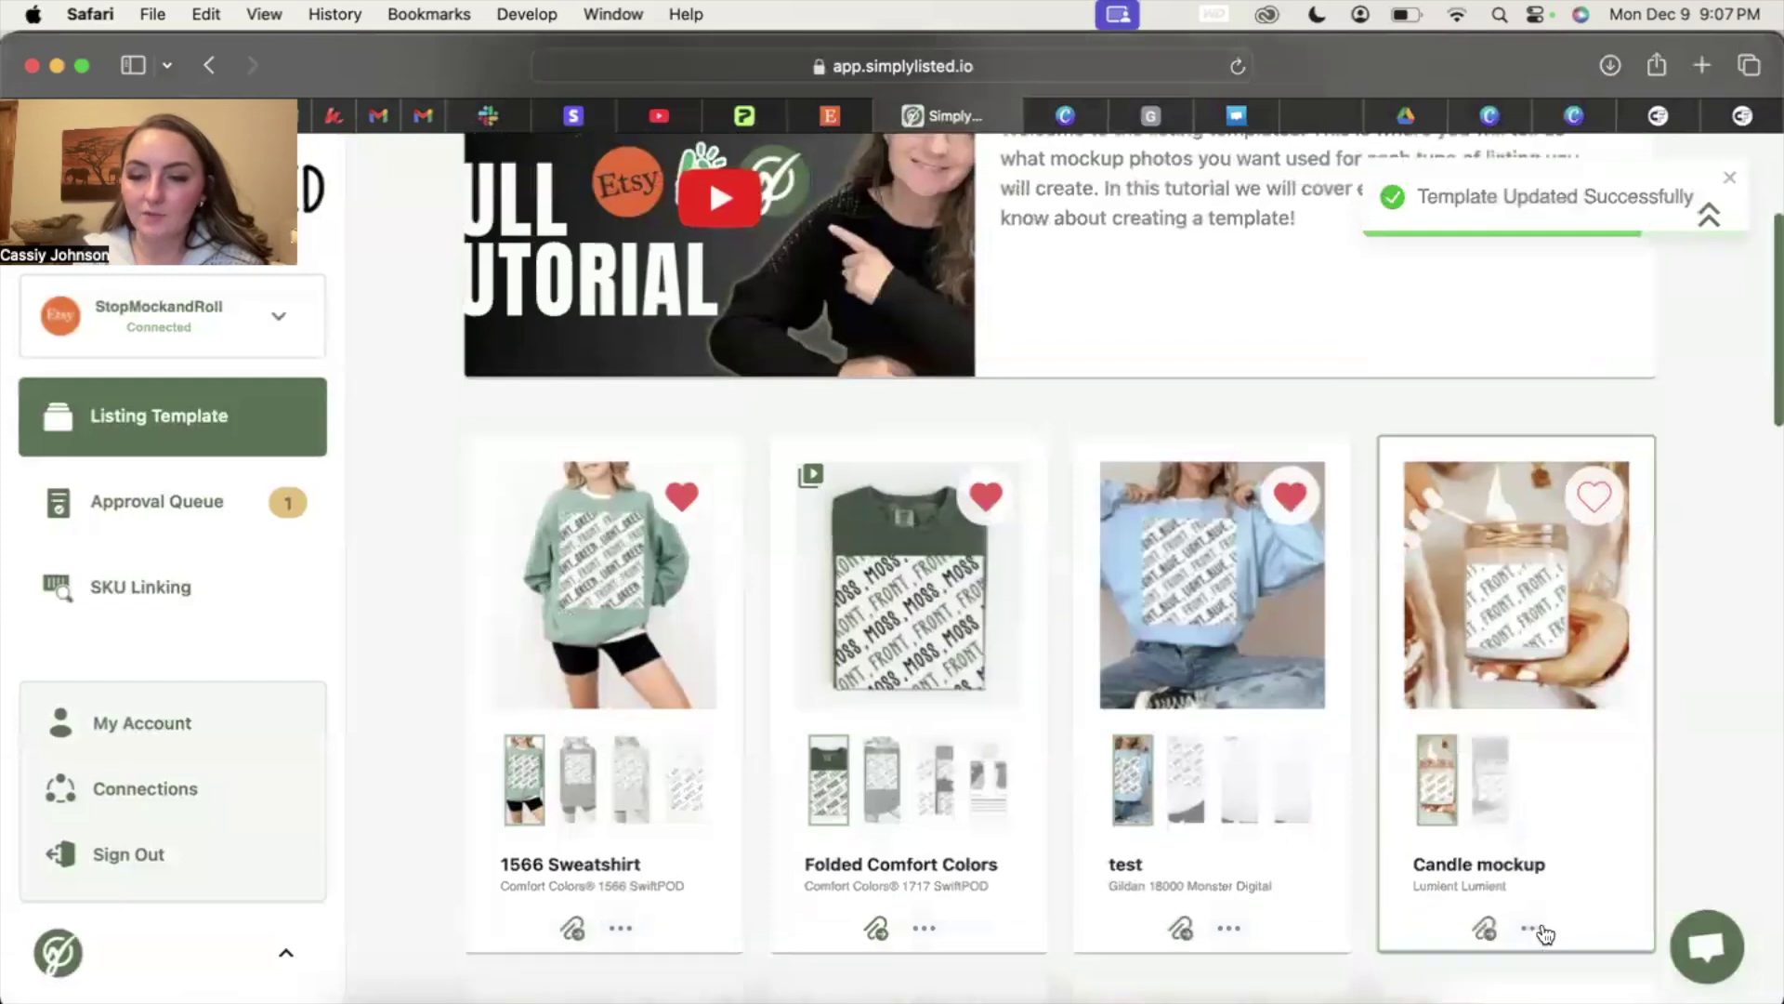
click(1534, 927)
click(1471, 735)
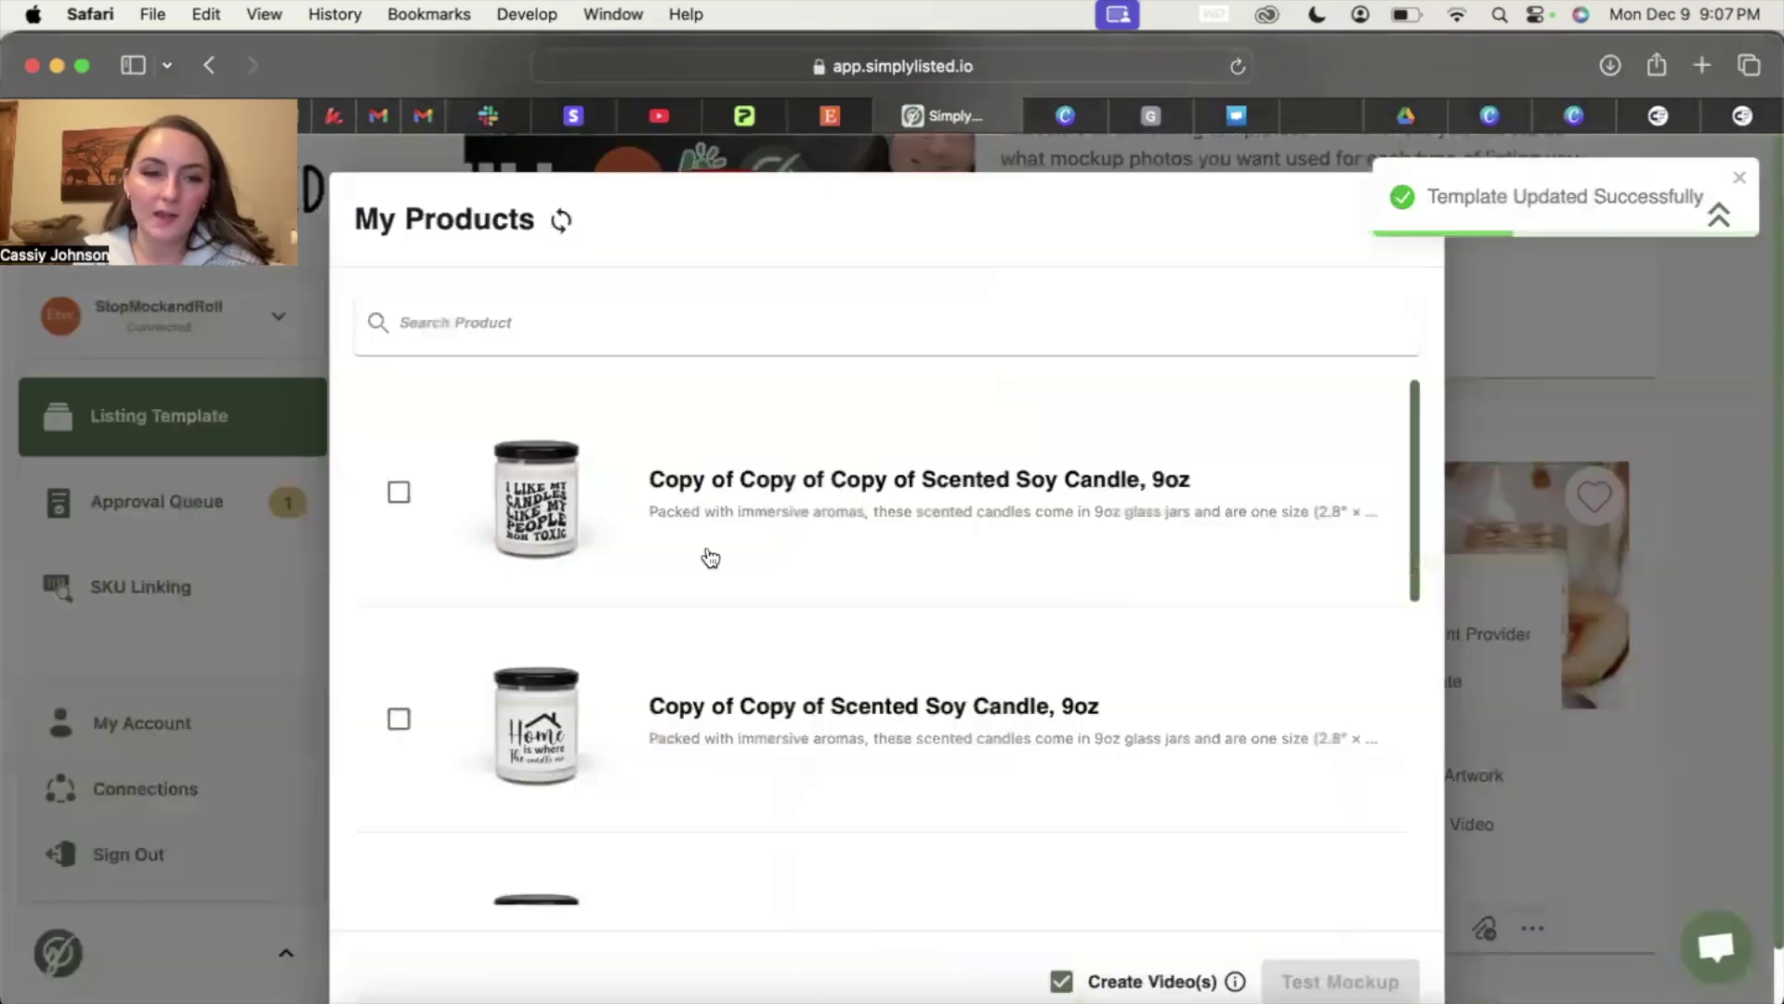
click(399, 492)
click(1355, 985)
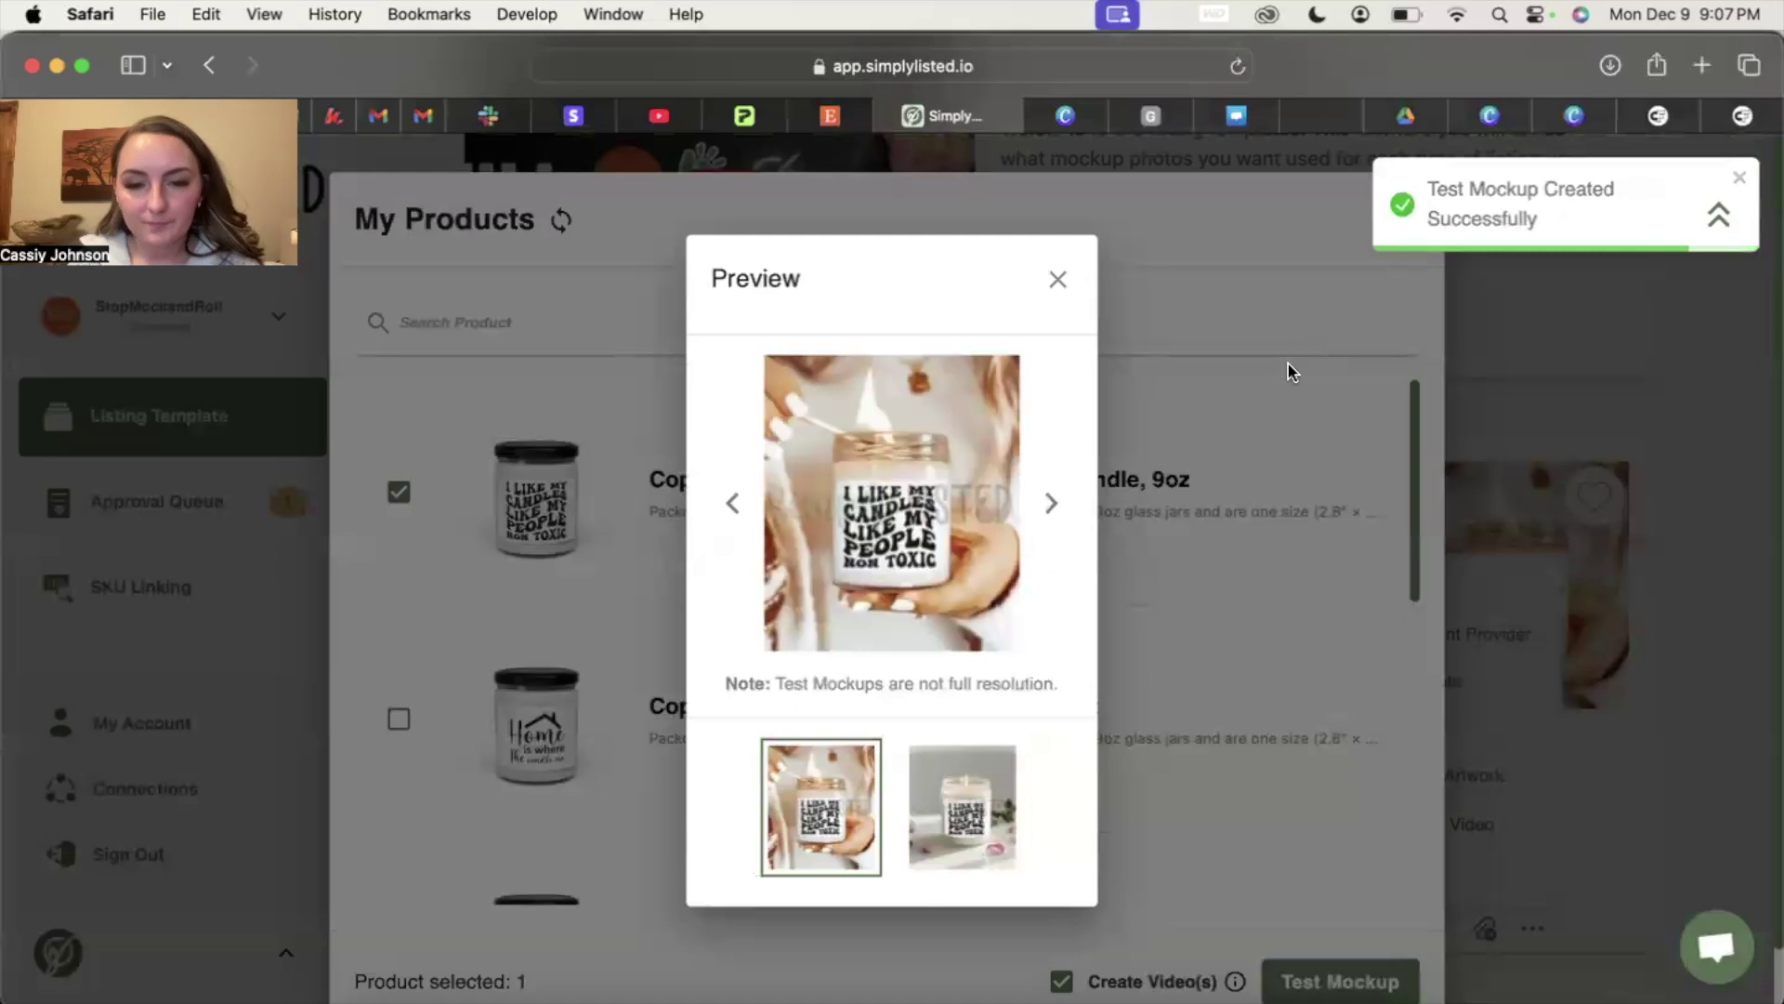
Step: Examine the label placement up close on the rose-petal test mockup, and close the preview and product list
click(1007, 811)
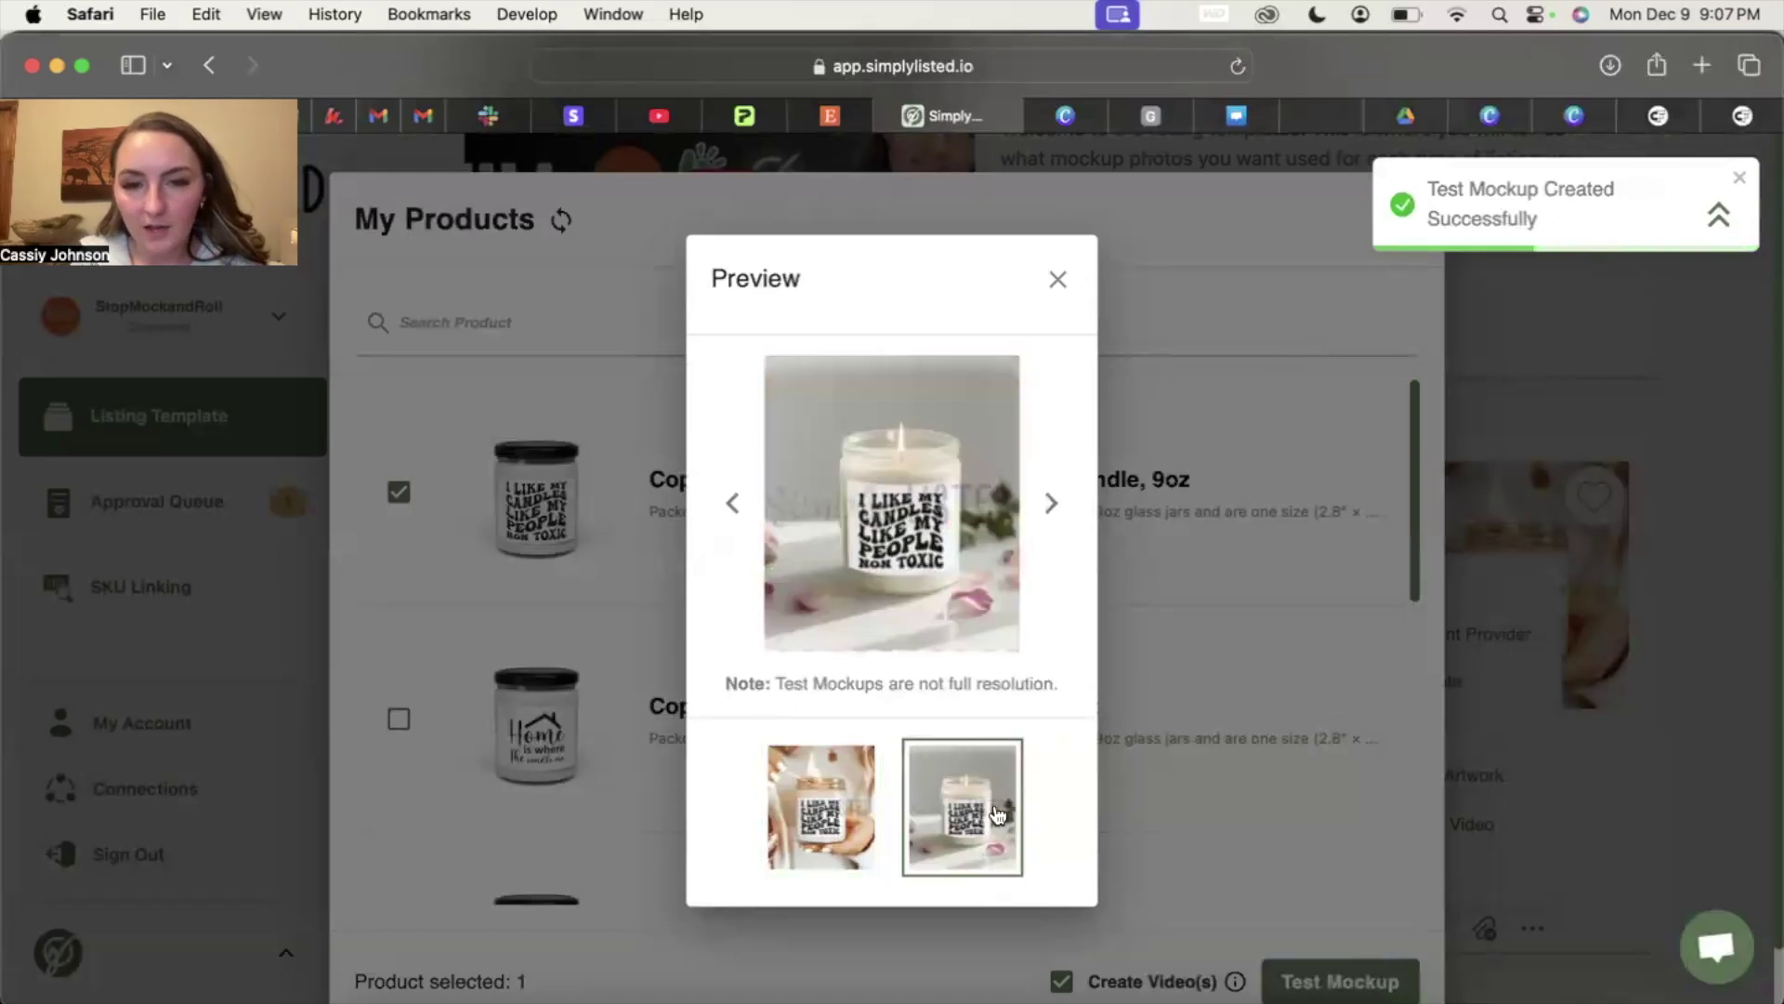
scroll(1007, 812, up, 5)
scroll(1179, 499, down, 3)
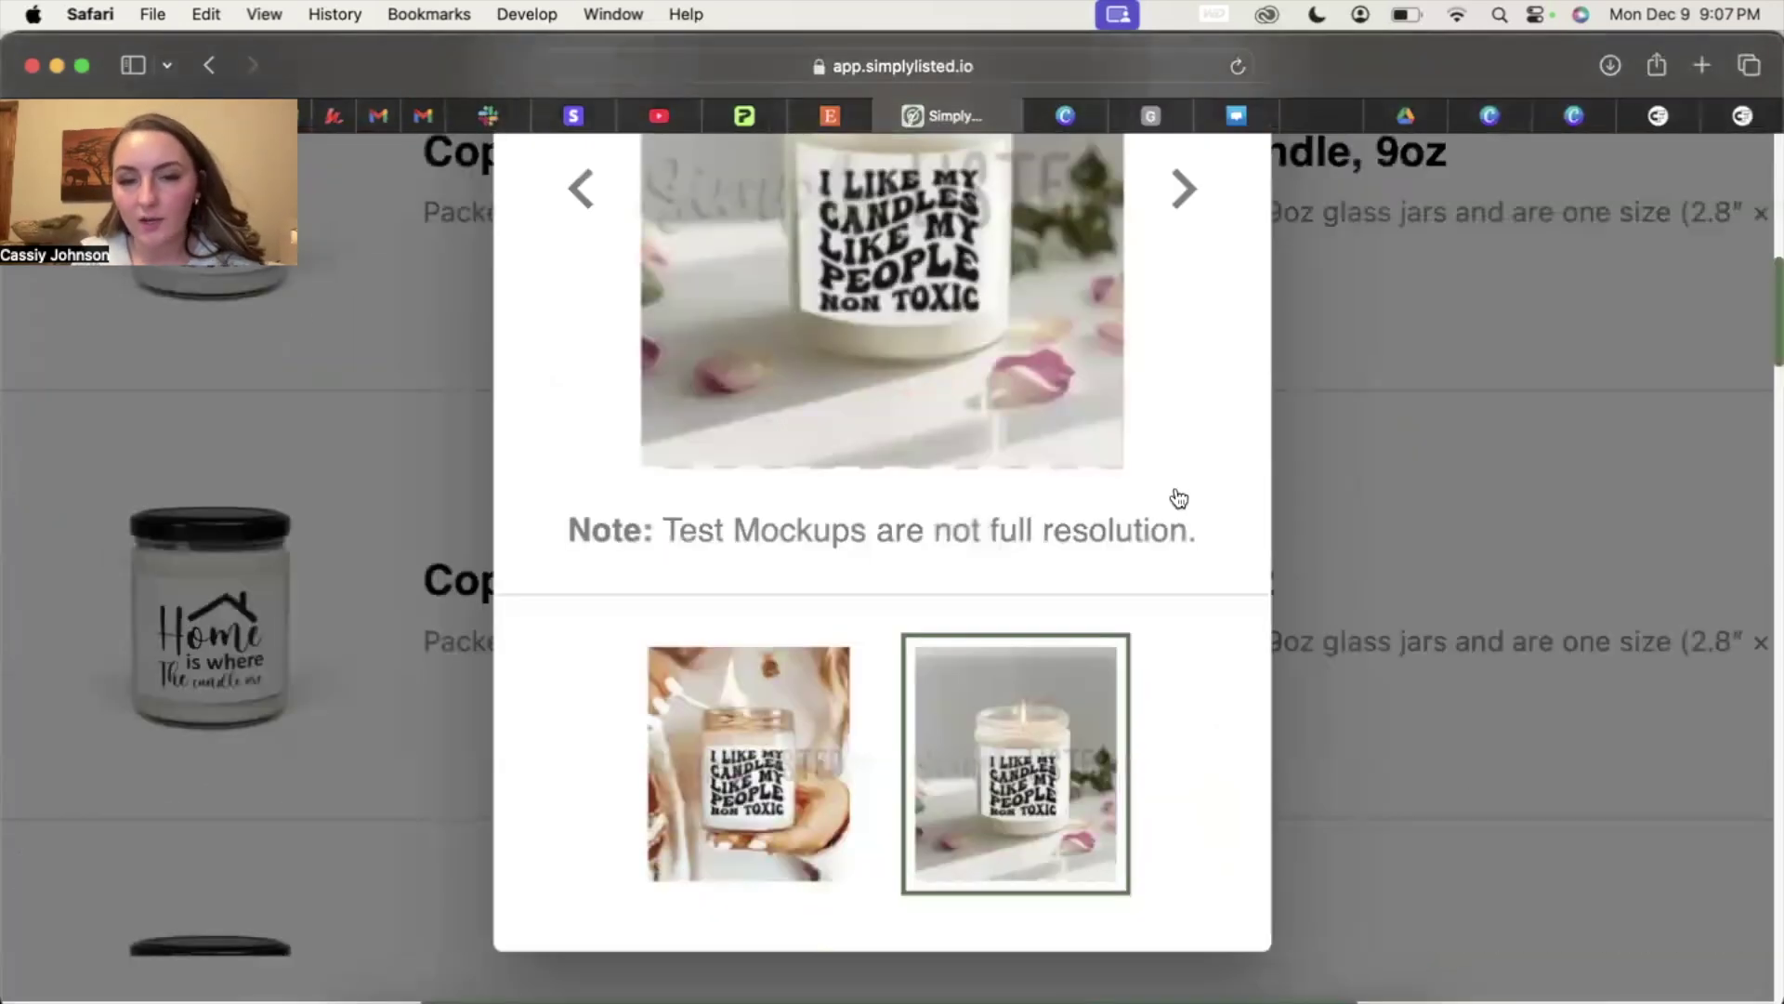
scroll(1179, 499, up, 3)
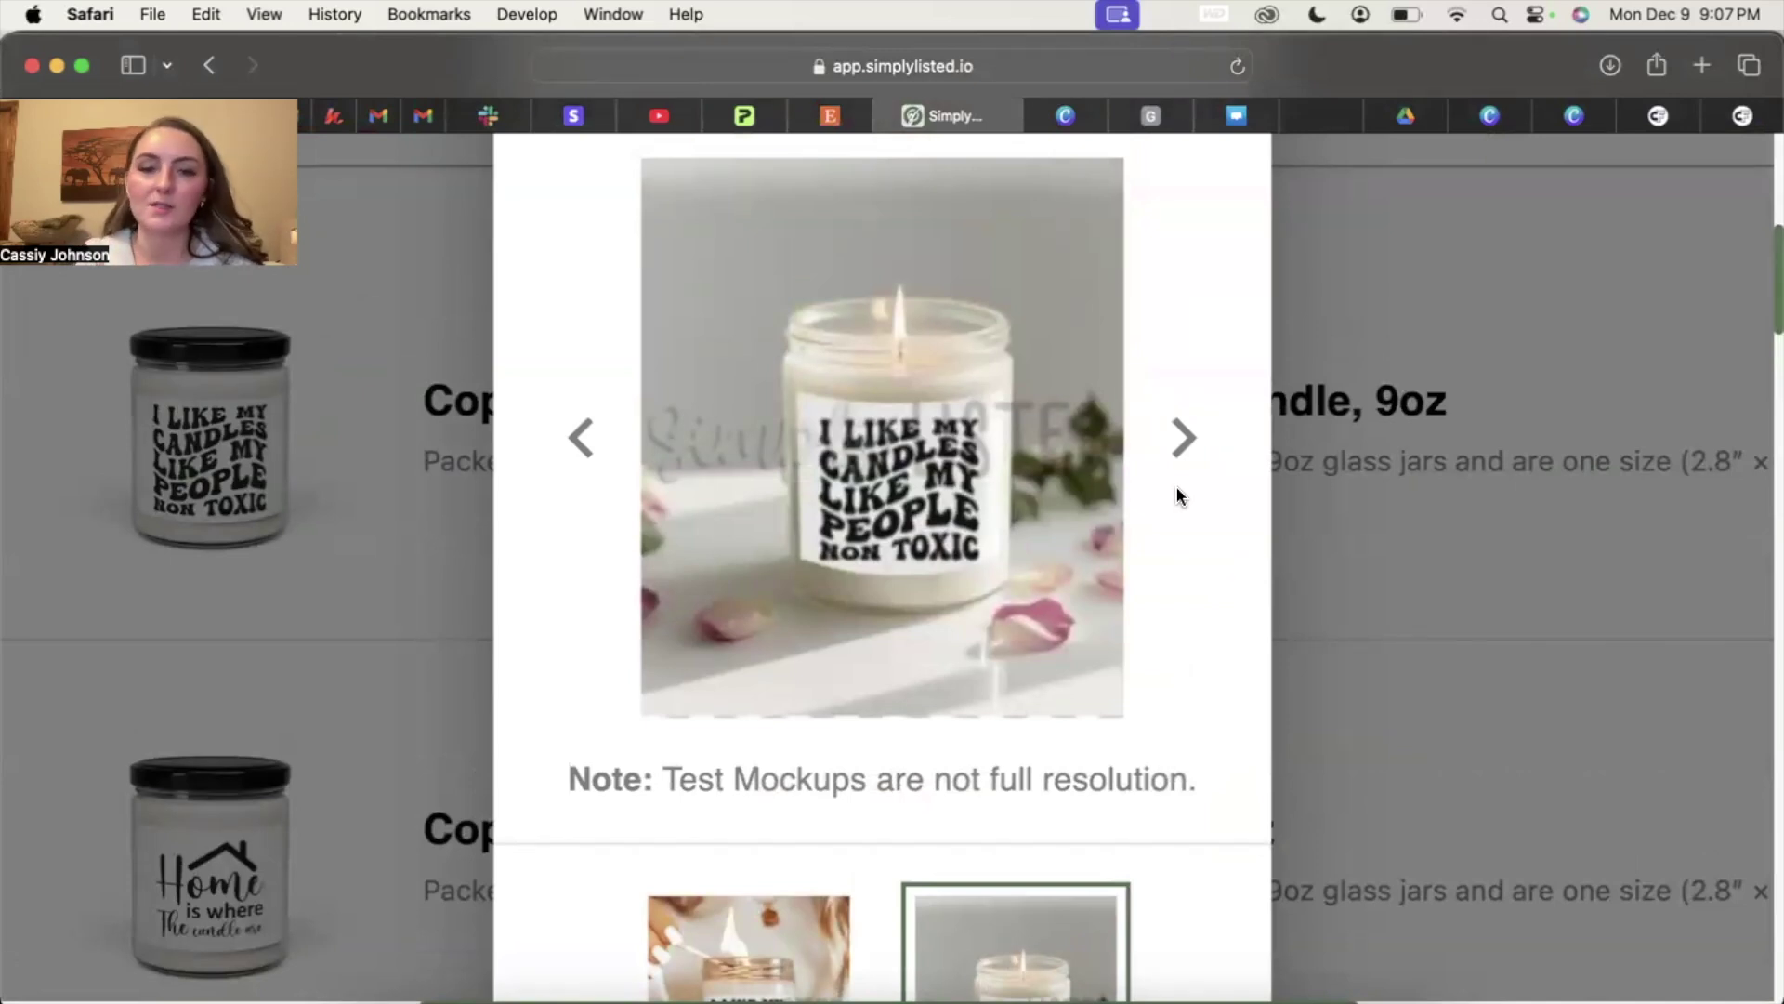
scroll(1177, 495, down, 5)
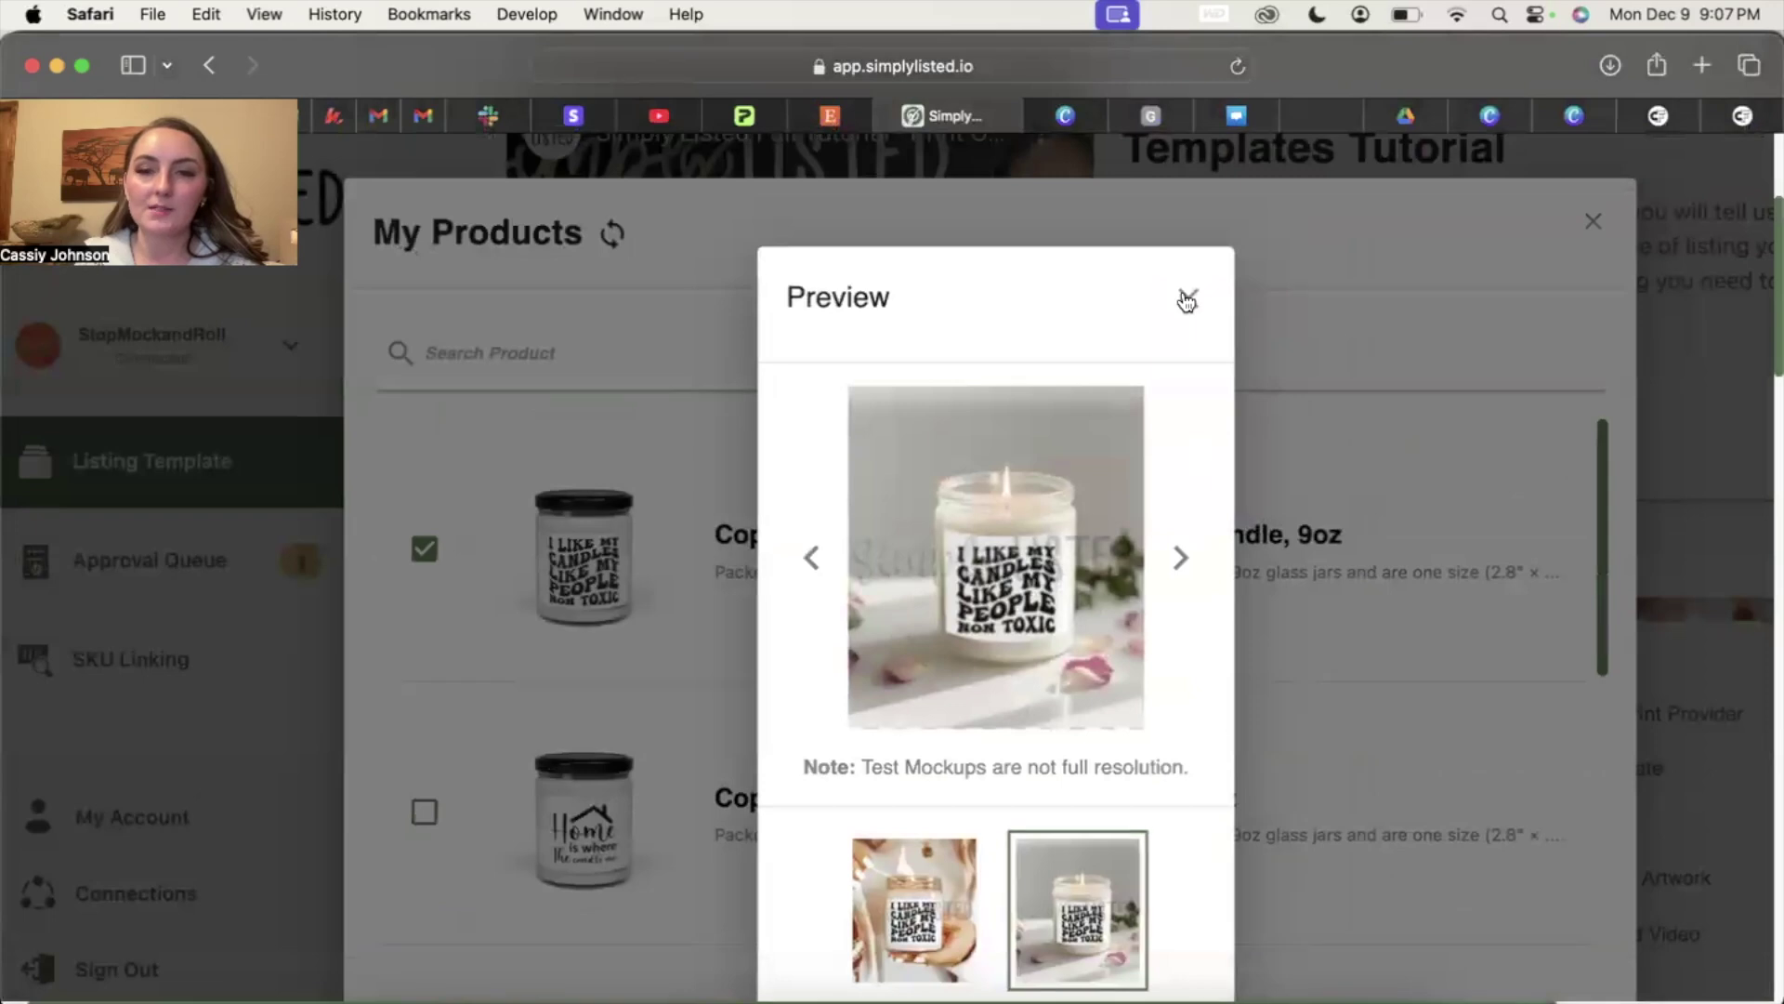
click(1186, 295)
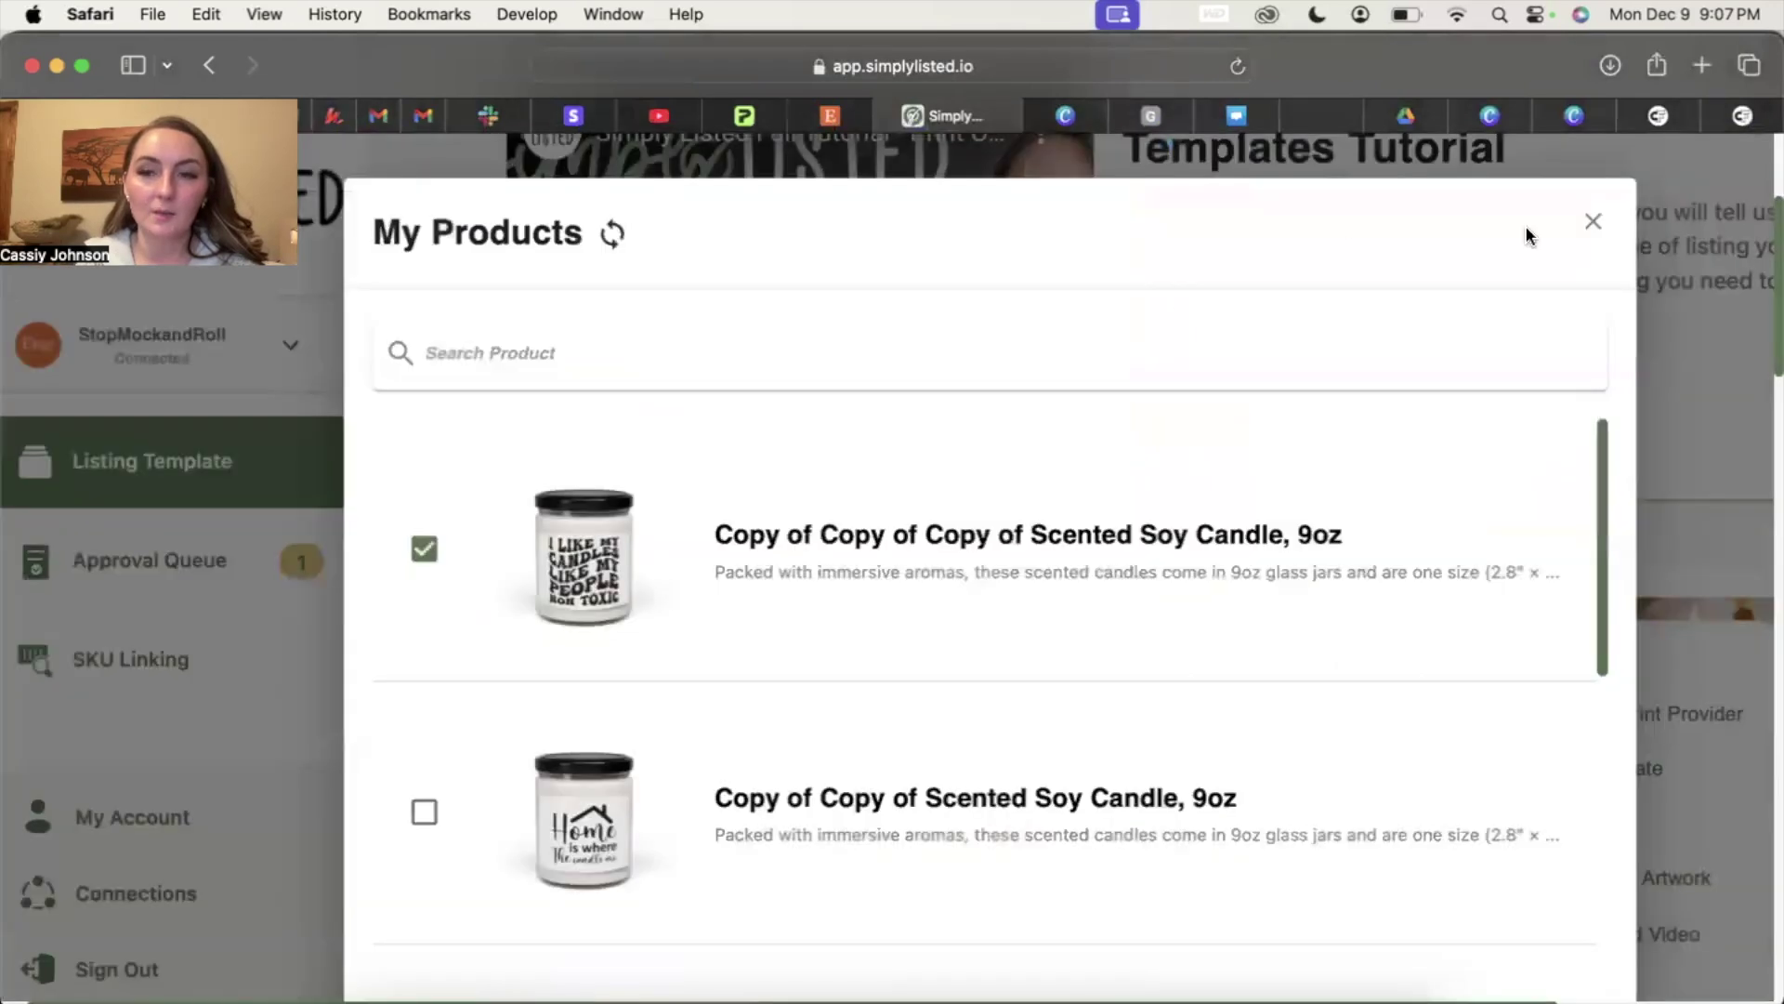
click(1595, 223)
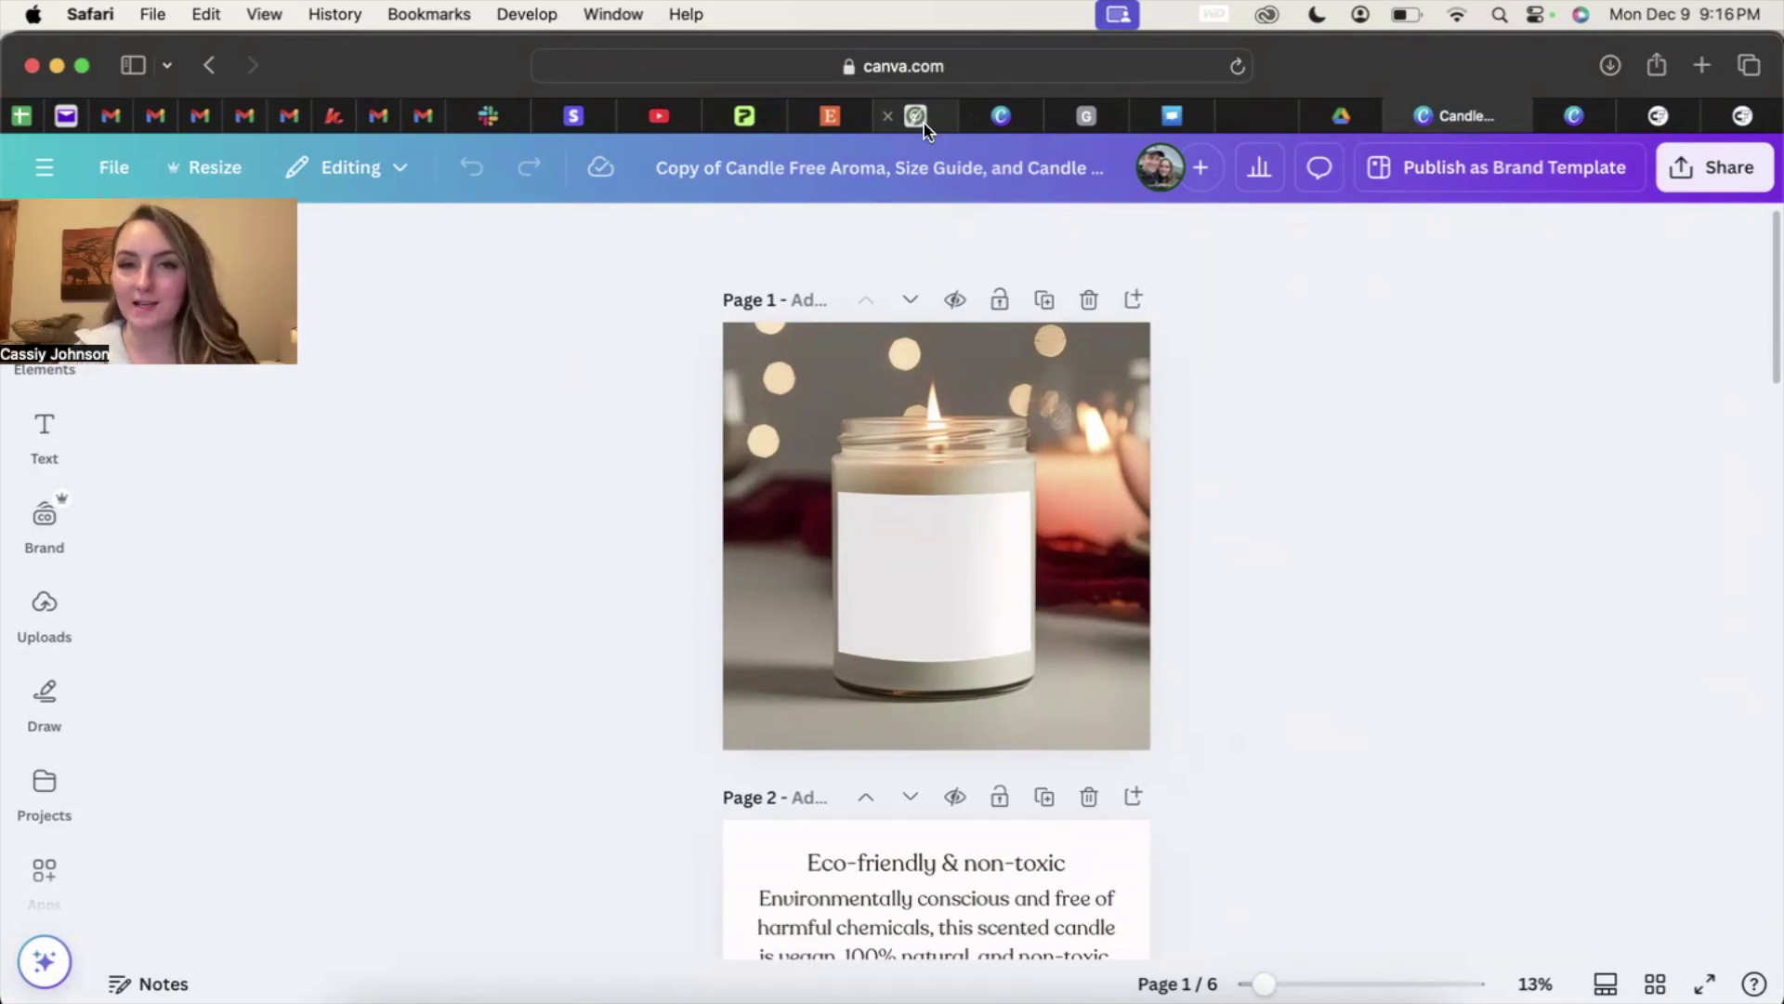
Step: Check the 9oz candle label design in the Printify editor and return to the candle mockup file in Canva
click(744, 115)
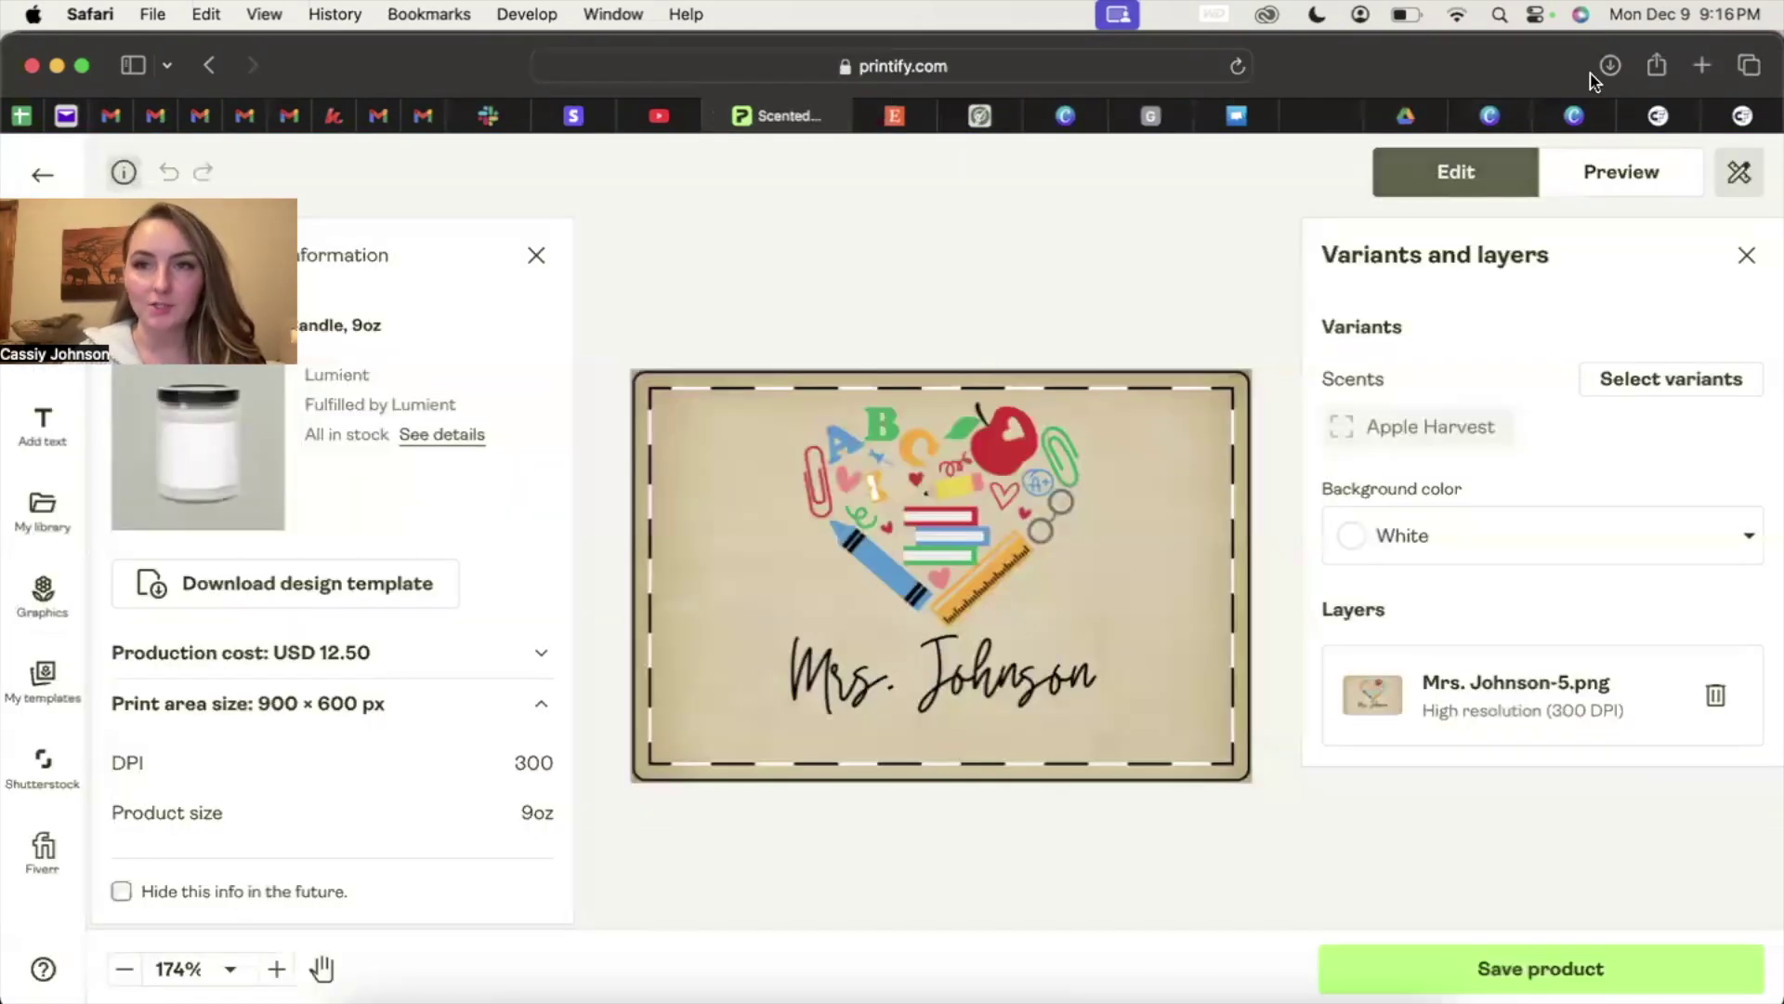
mouse_move(1602, 112)
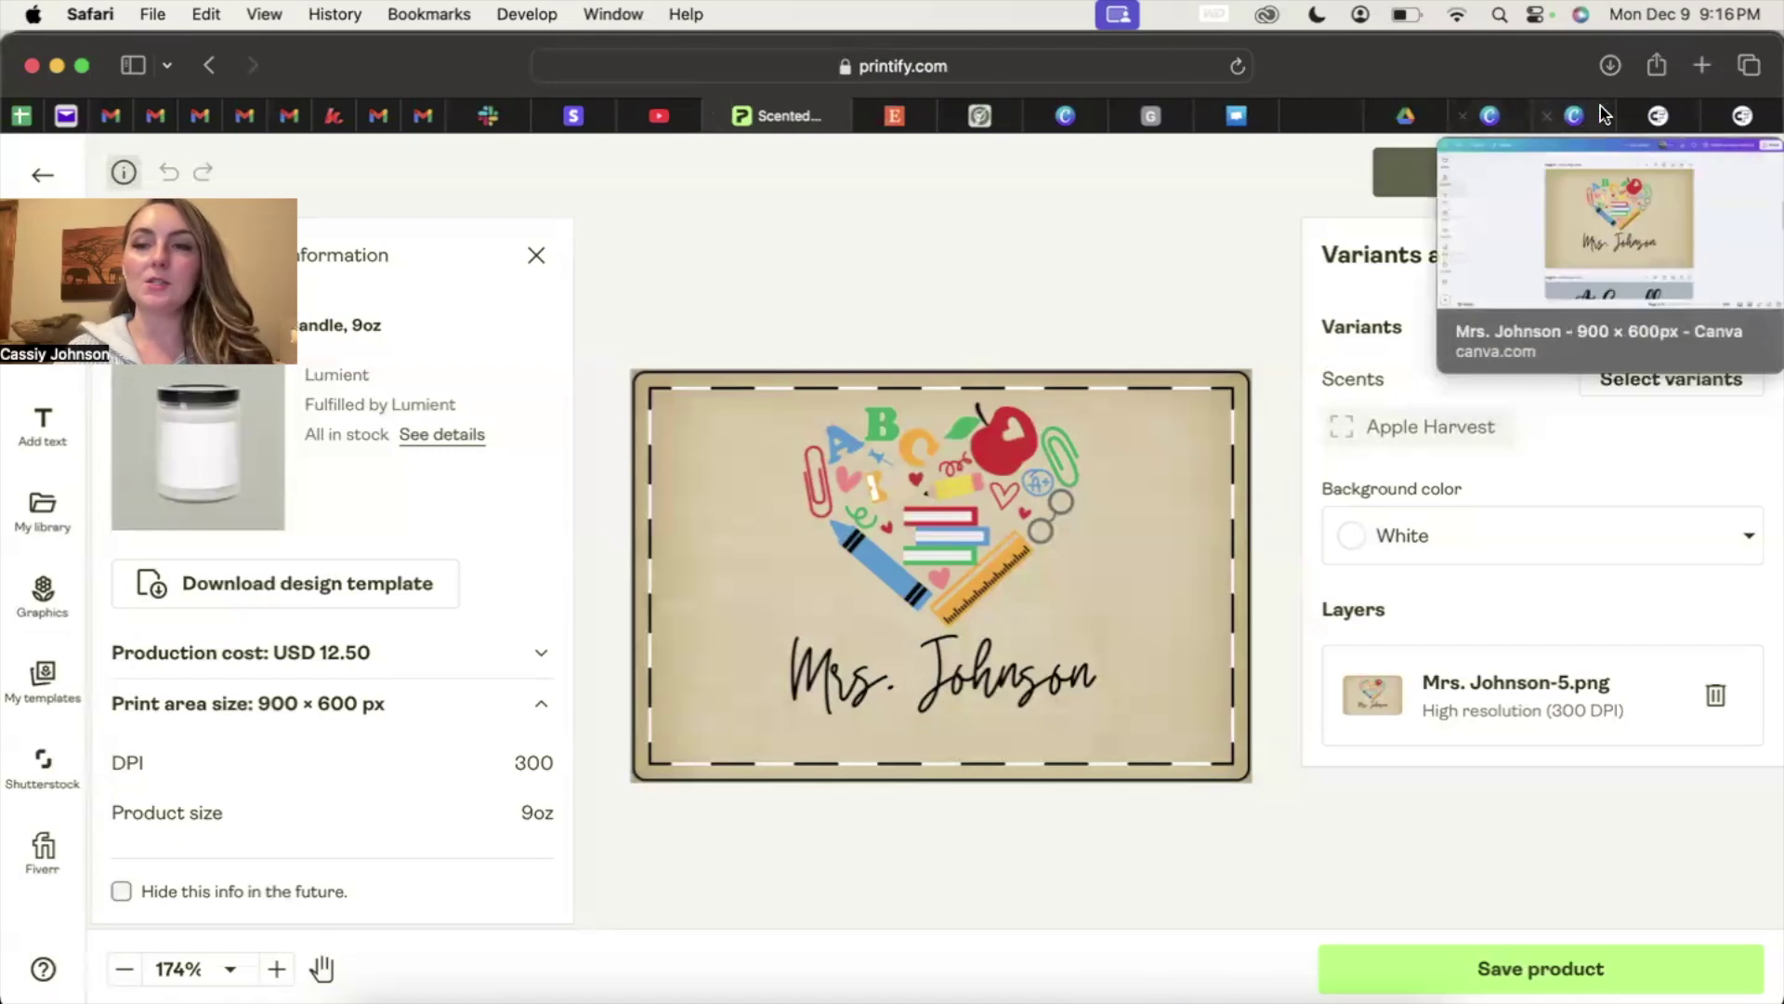
click(1492, 115)
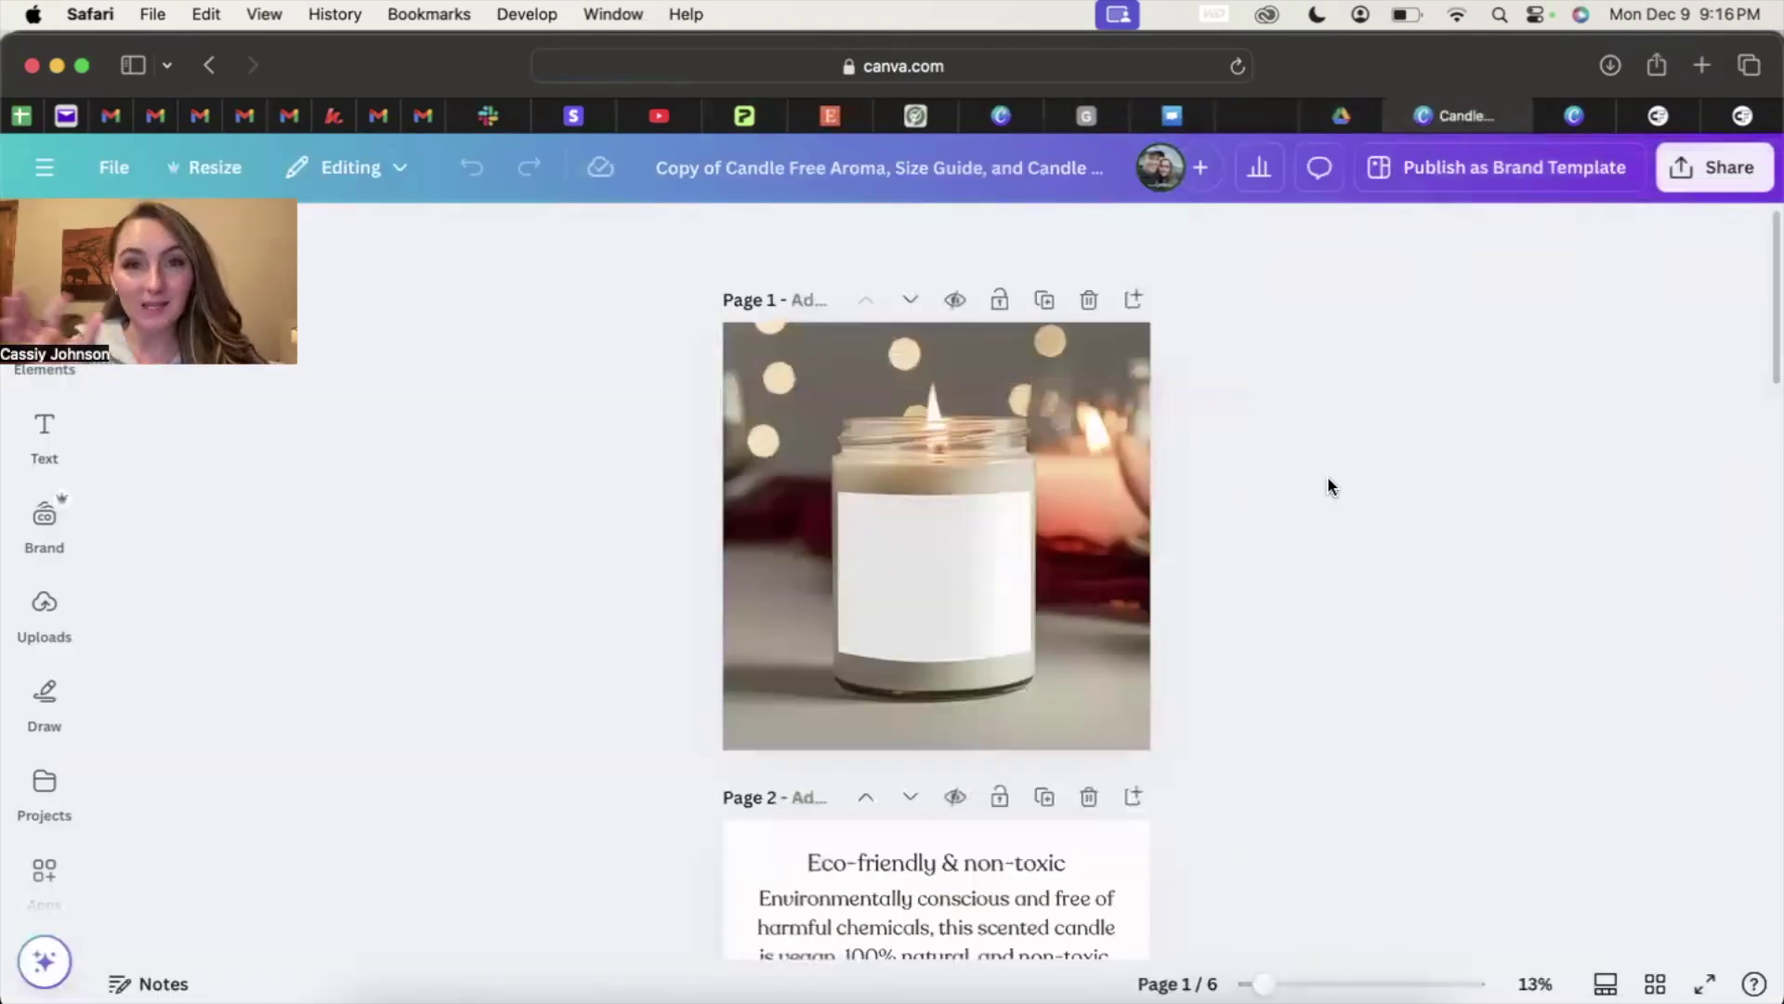
Step: Move the blank-label candle photo off page 1 and onto page 2
click(1041, 498)
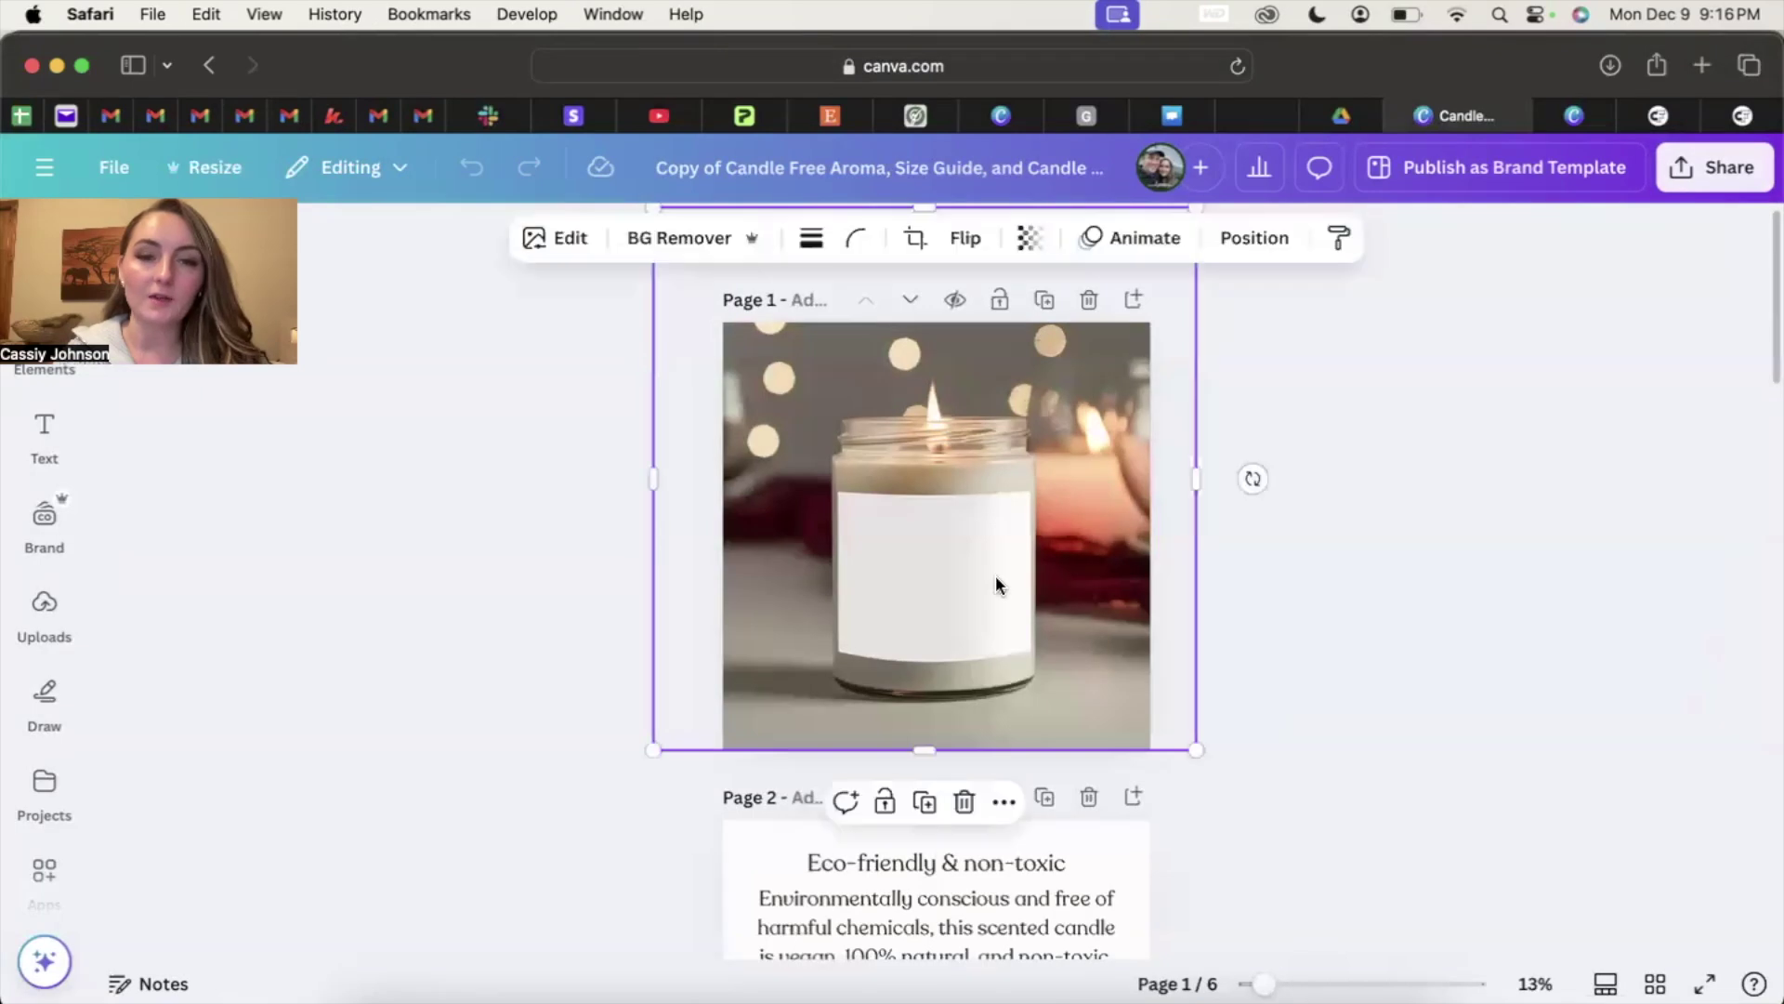
drag(1186, 554, 1216, 977)
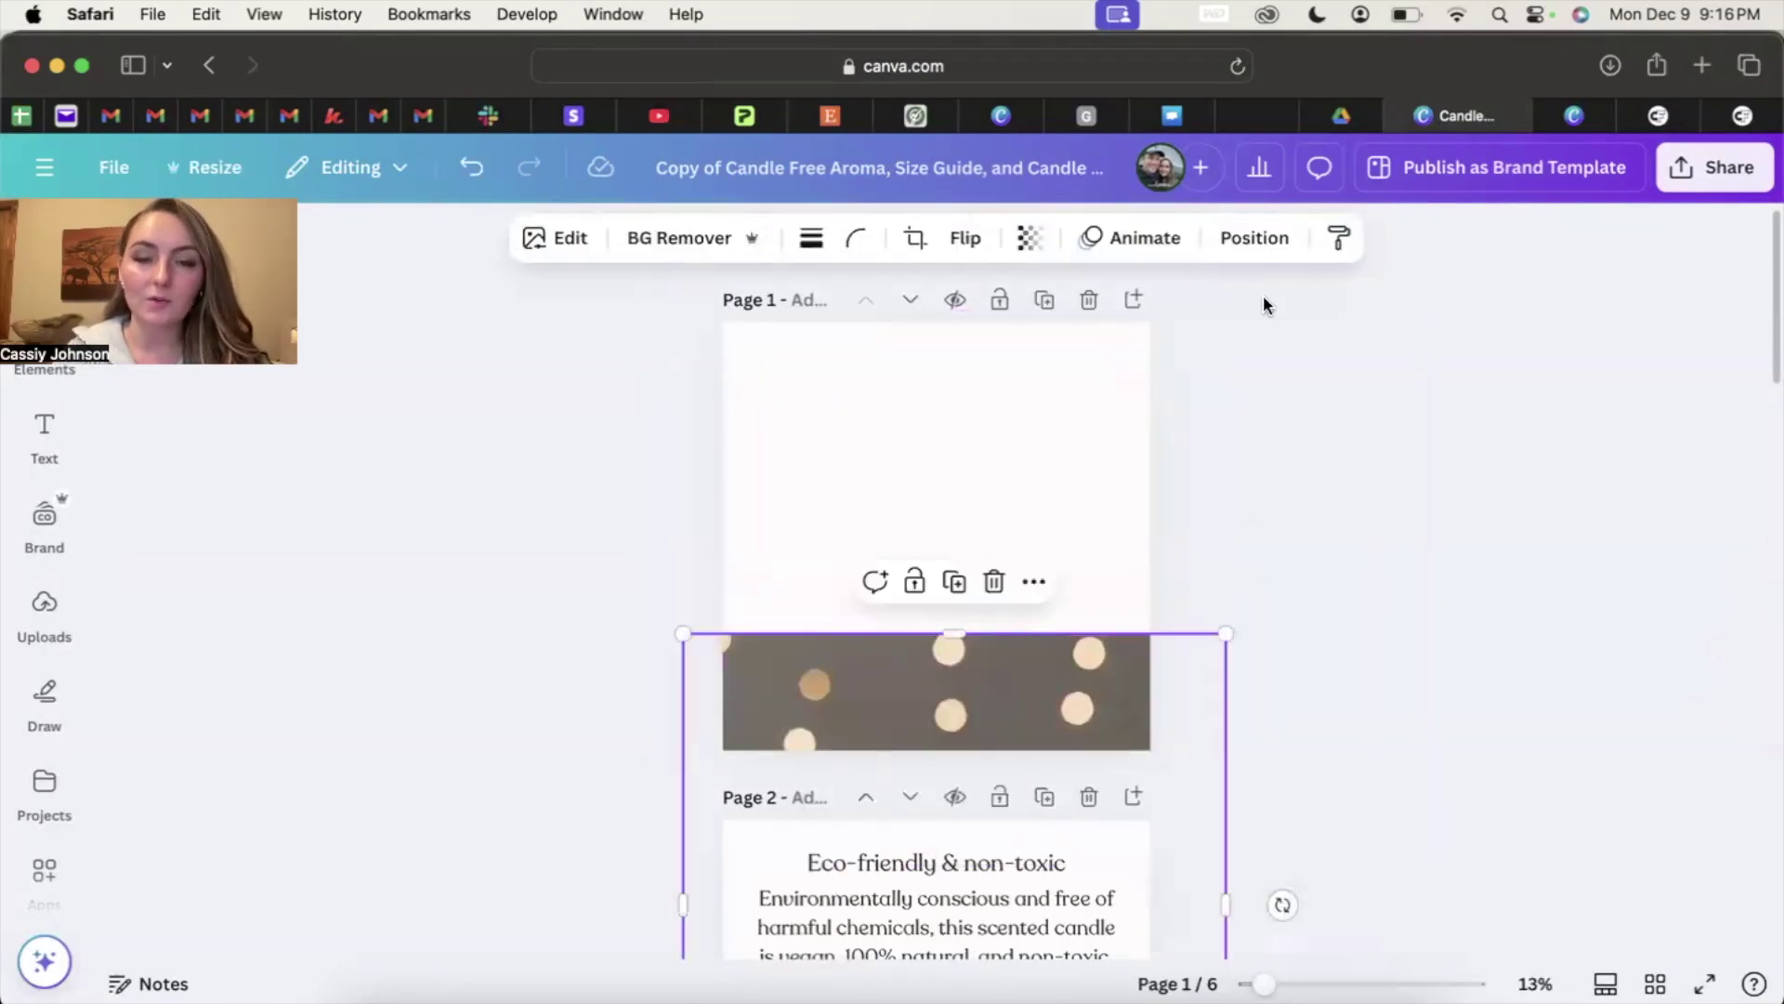
scroll(1264, 305, down, 5)
drag(1185, 611, 1127, 470)
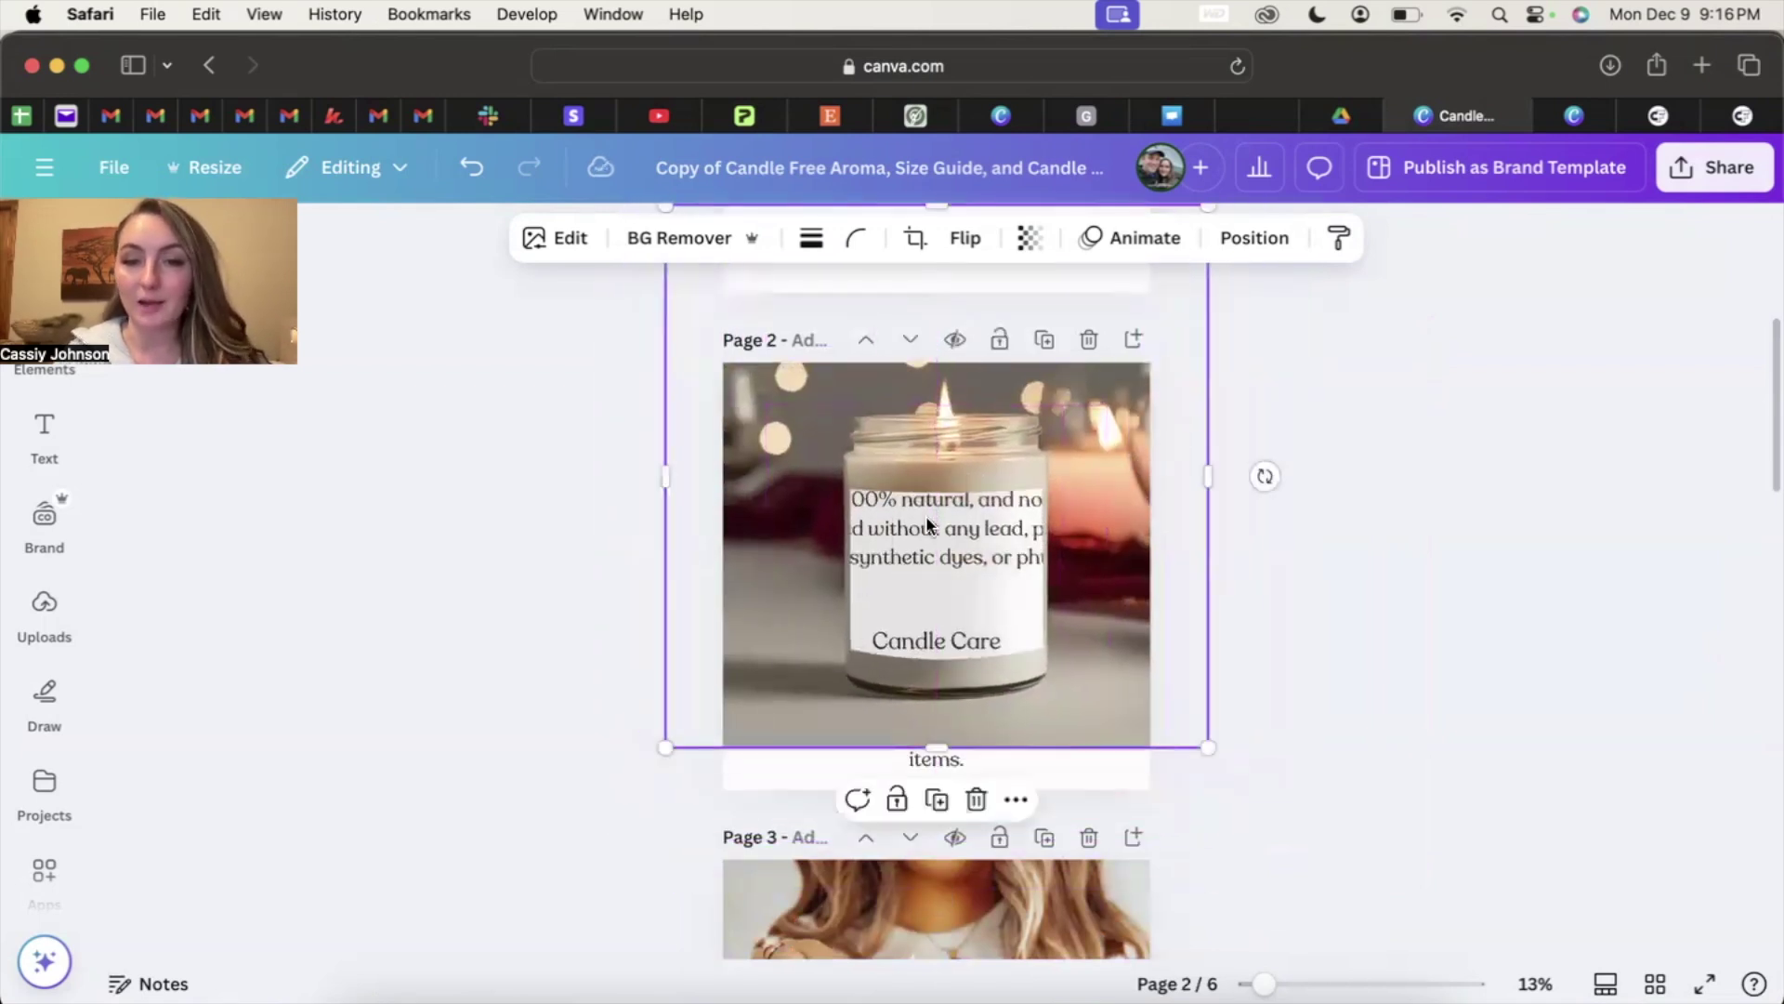
Step: Move the candle photo from page 2 back onto page 1 so that it covers the whole page
scroll(964, 546, up, 4)
drag(968, 617, 975, 425)
scroll(980, 438, up, 2)
click(992, 517)
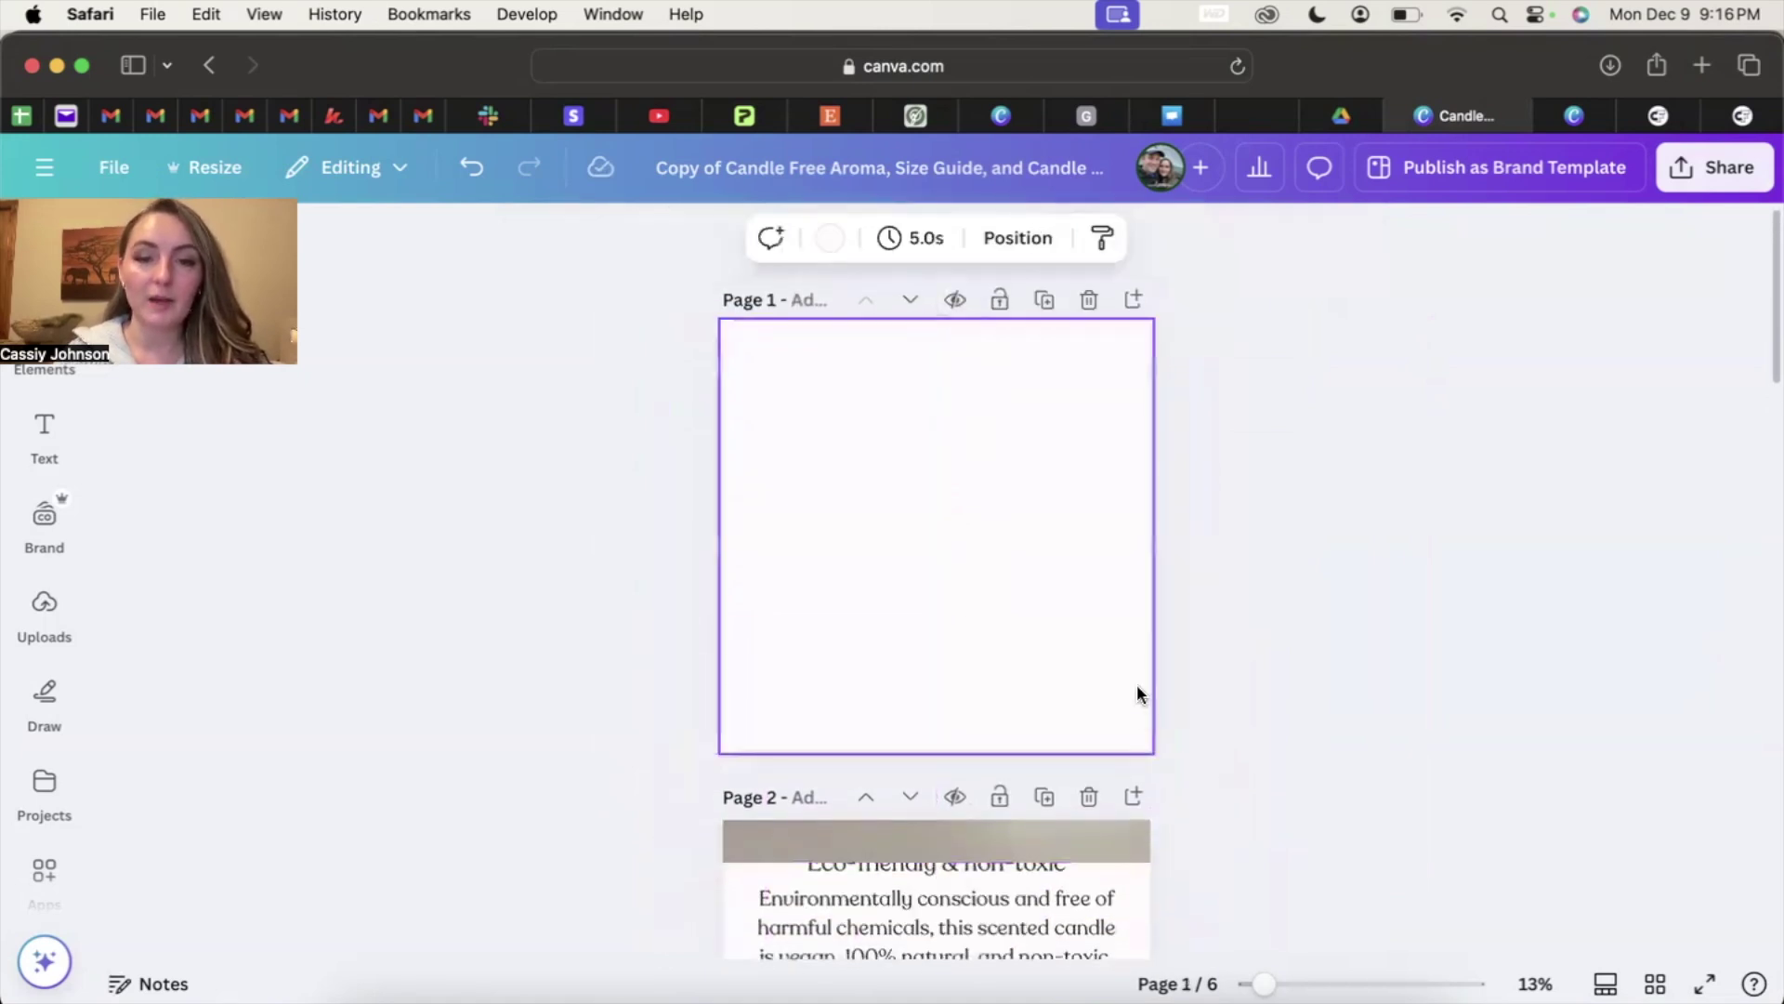
click(1236, 646)
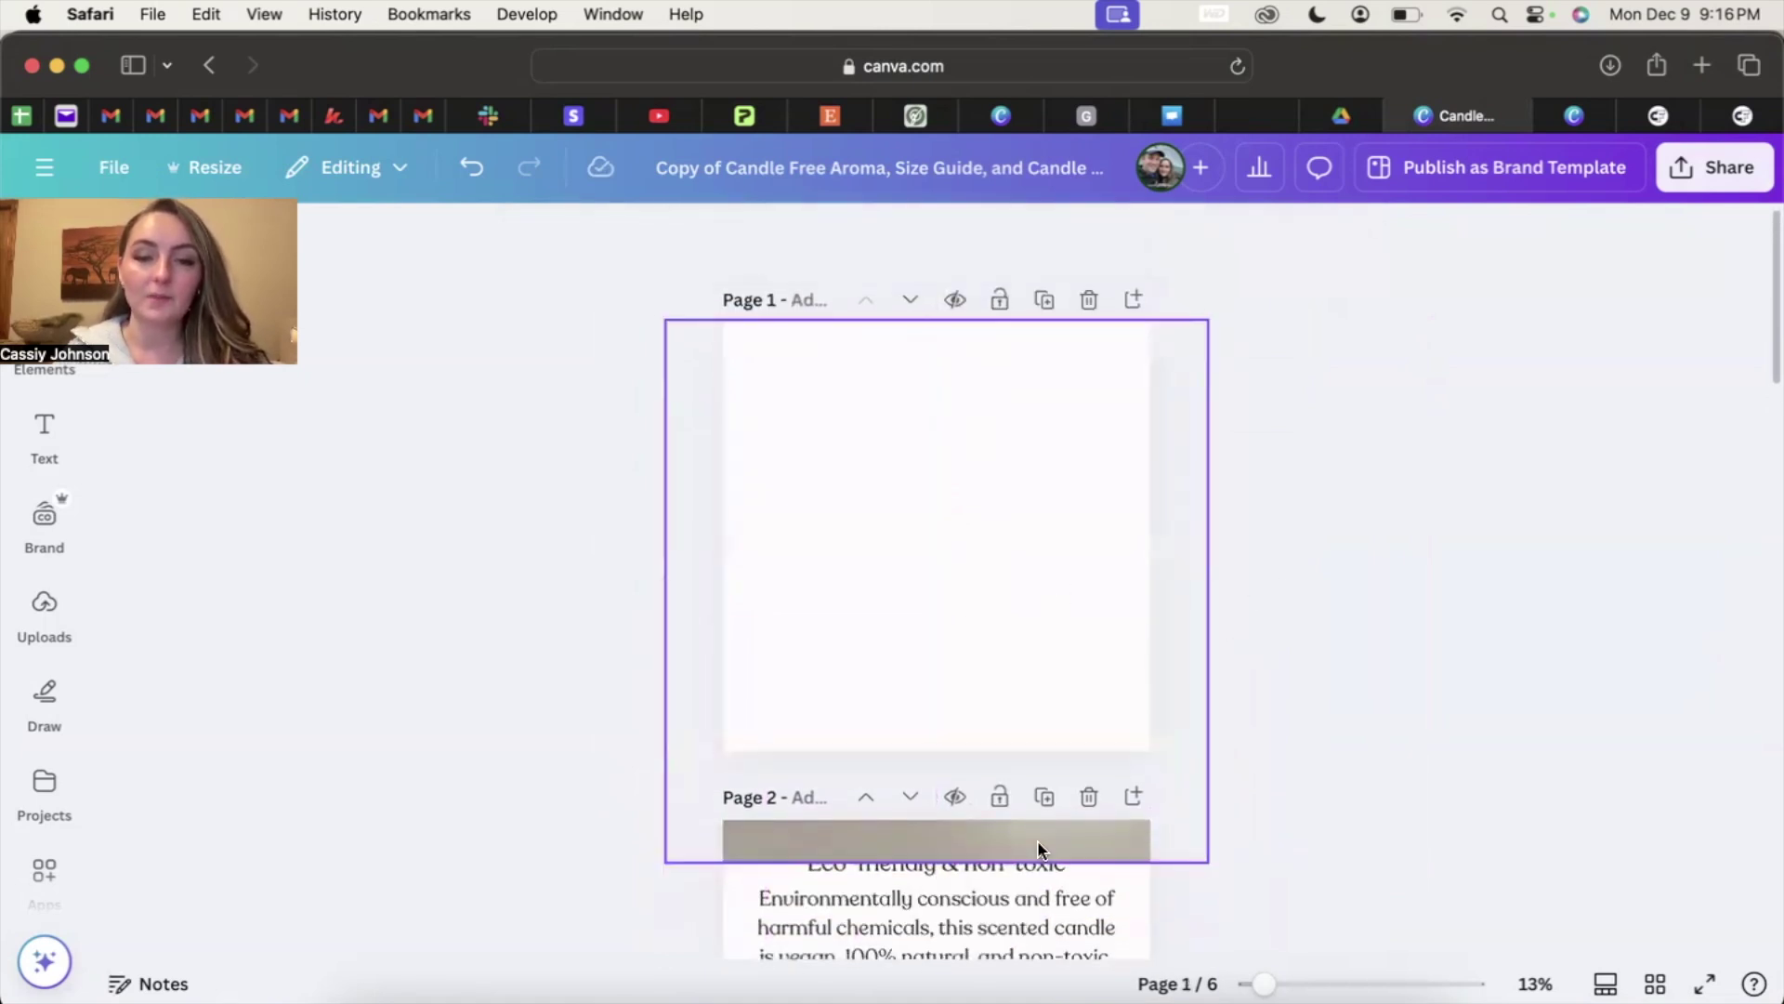
drag(1044, 848, 1039, 639)
drag(1122, 582, 1127, 630)
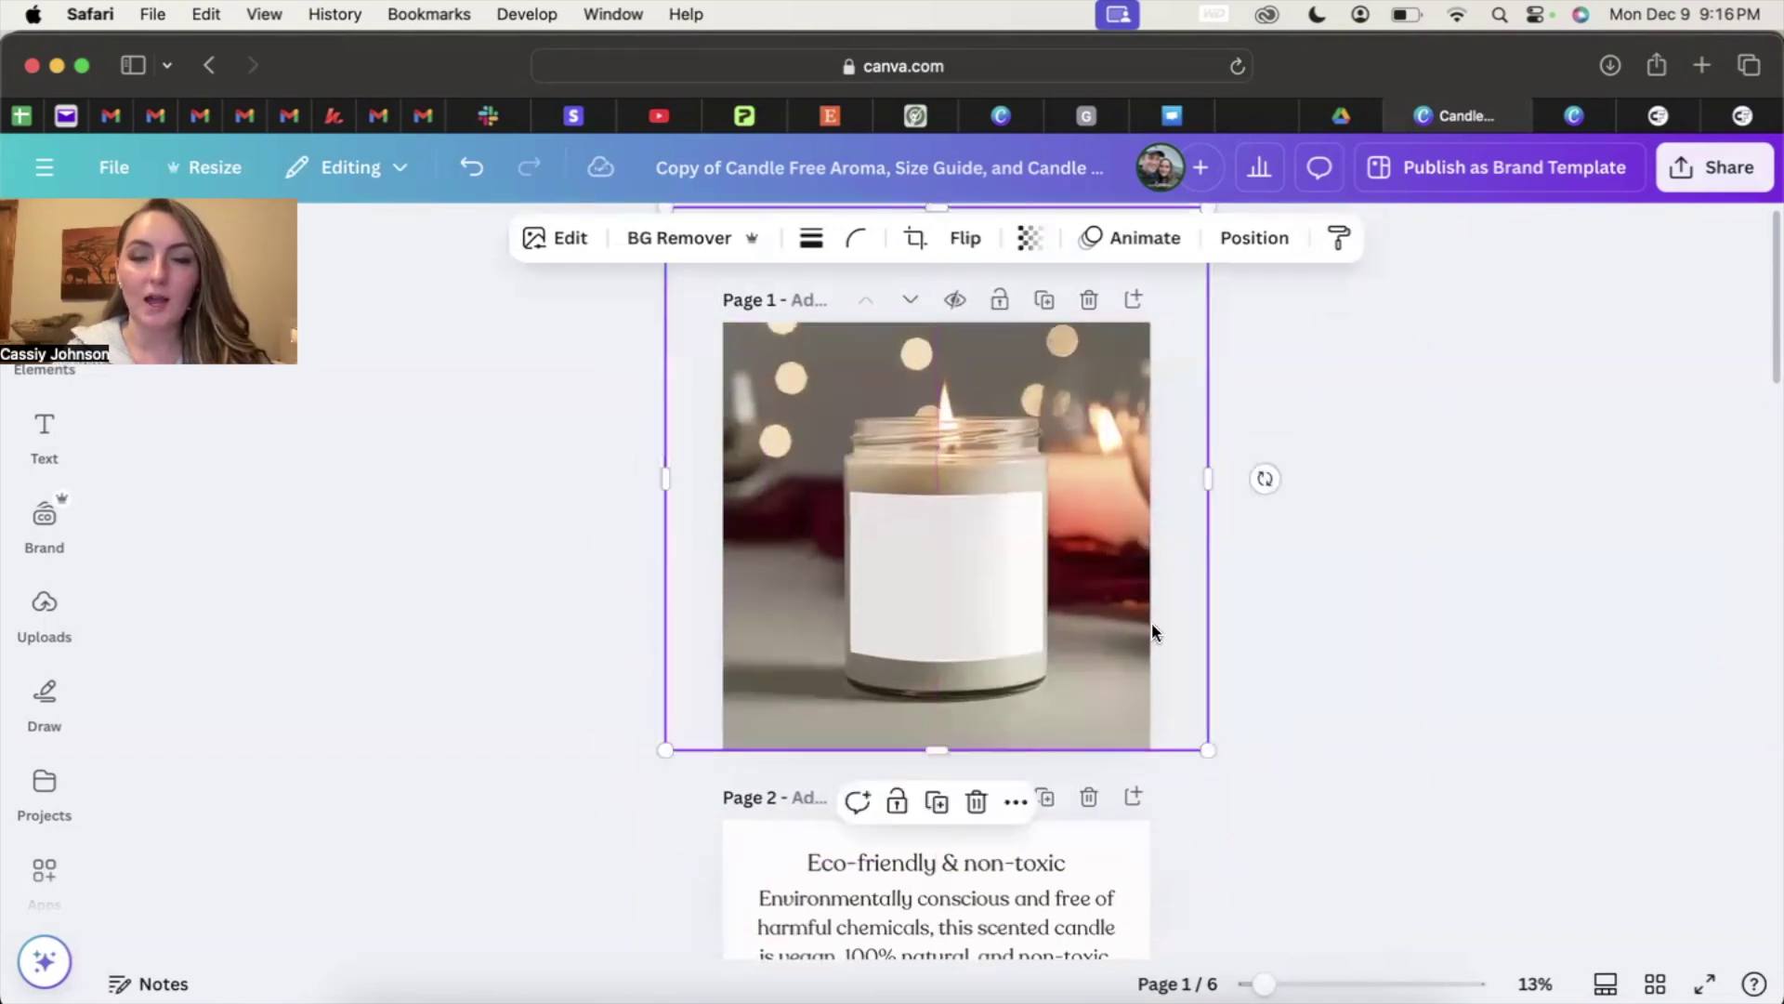
Step: Scale the blank-label candle photo on page 1 down so the whole photo fits within the page
click(1400, 563)
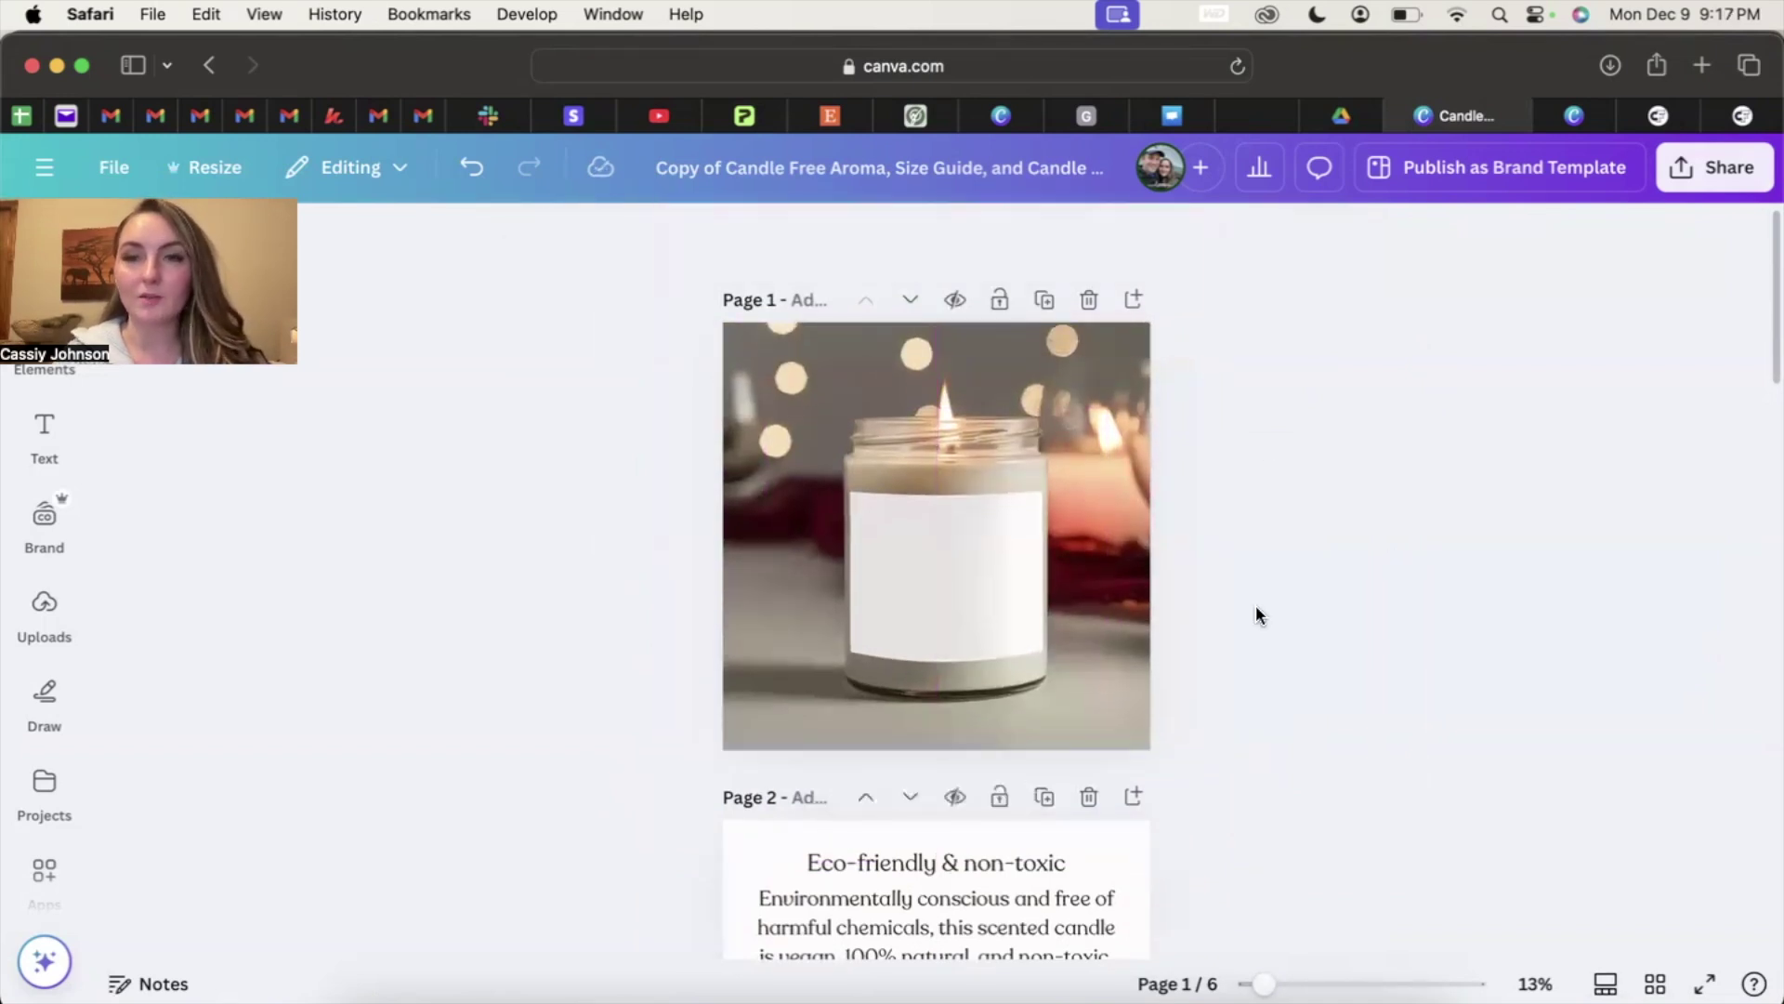
click(1080, 637)
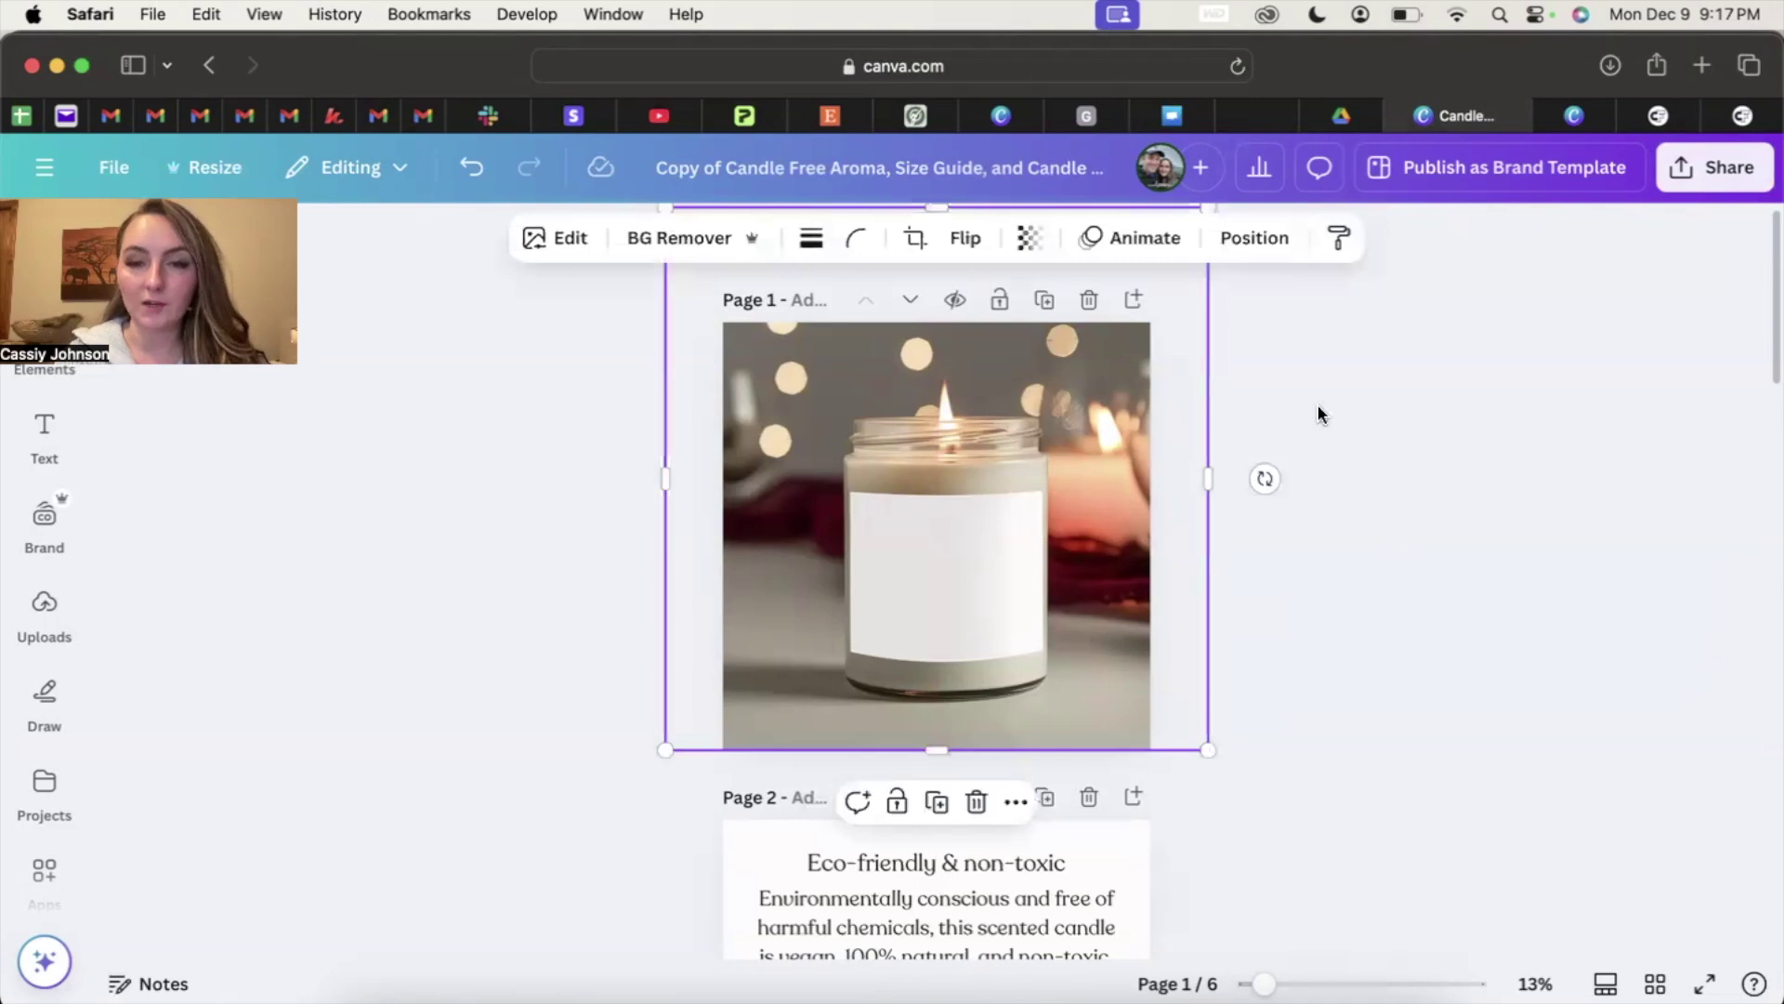
drag(1206, 751, 1060, 662)
drag(986, 527, 1036, 621)
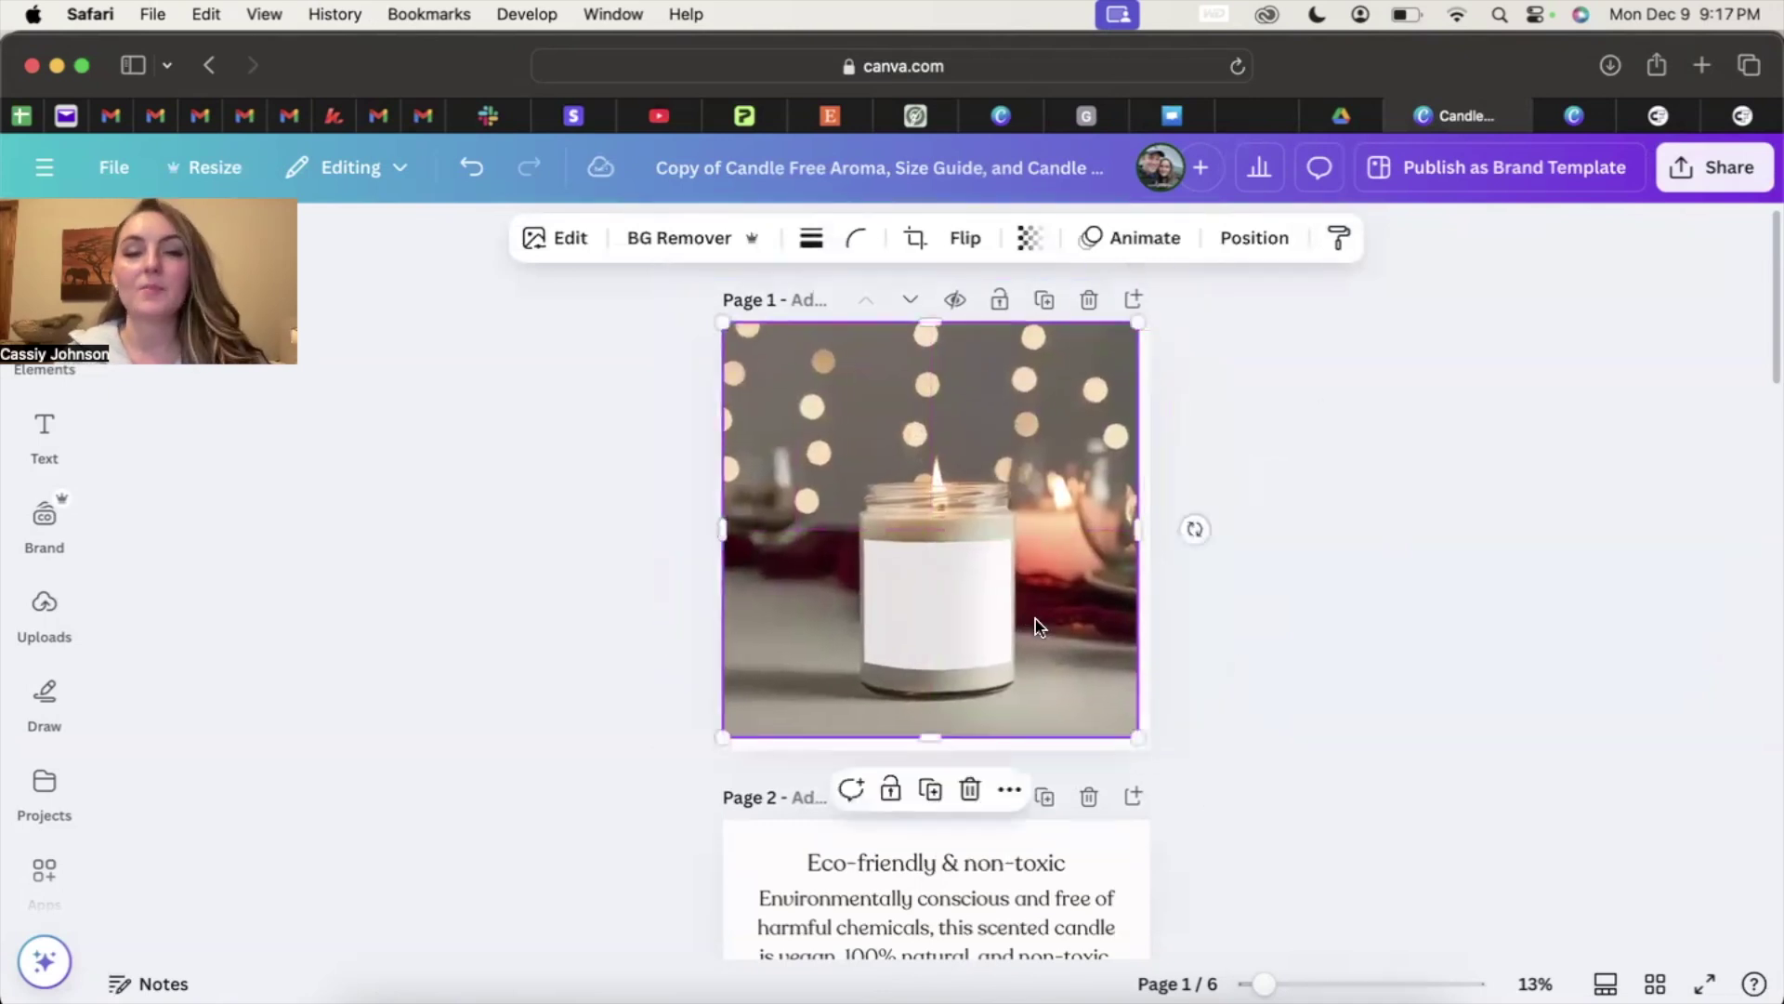
Step: Enlarge and reposition the candle photo on page 1 so it fills the page with the jar close up and centred
drag(1028, 616, 991, 547)
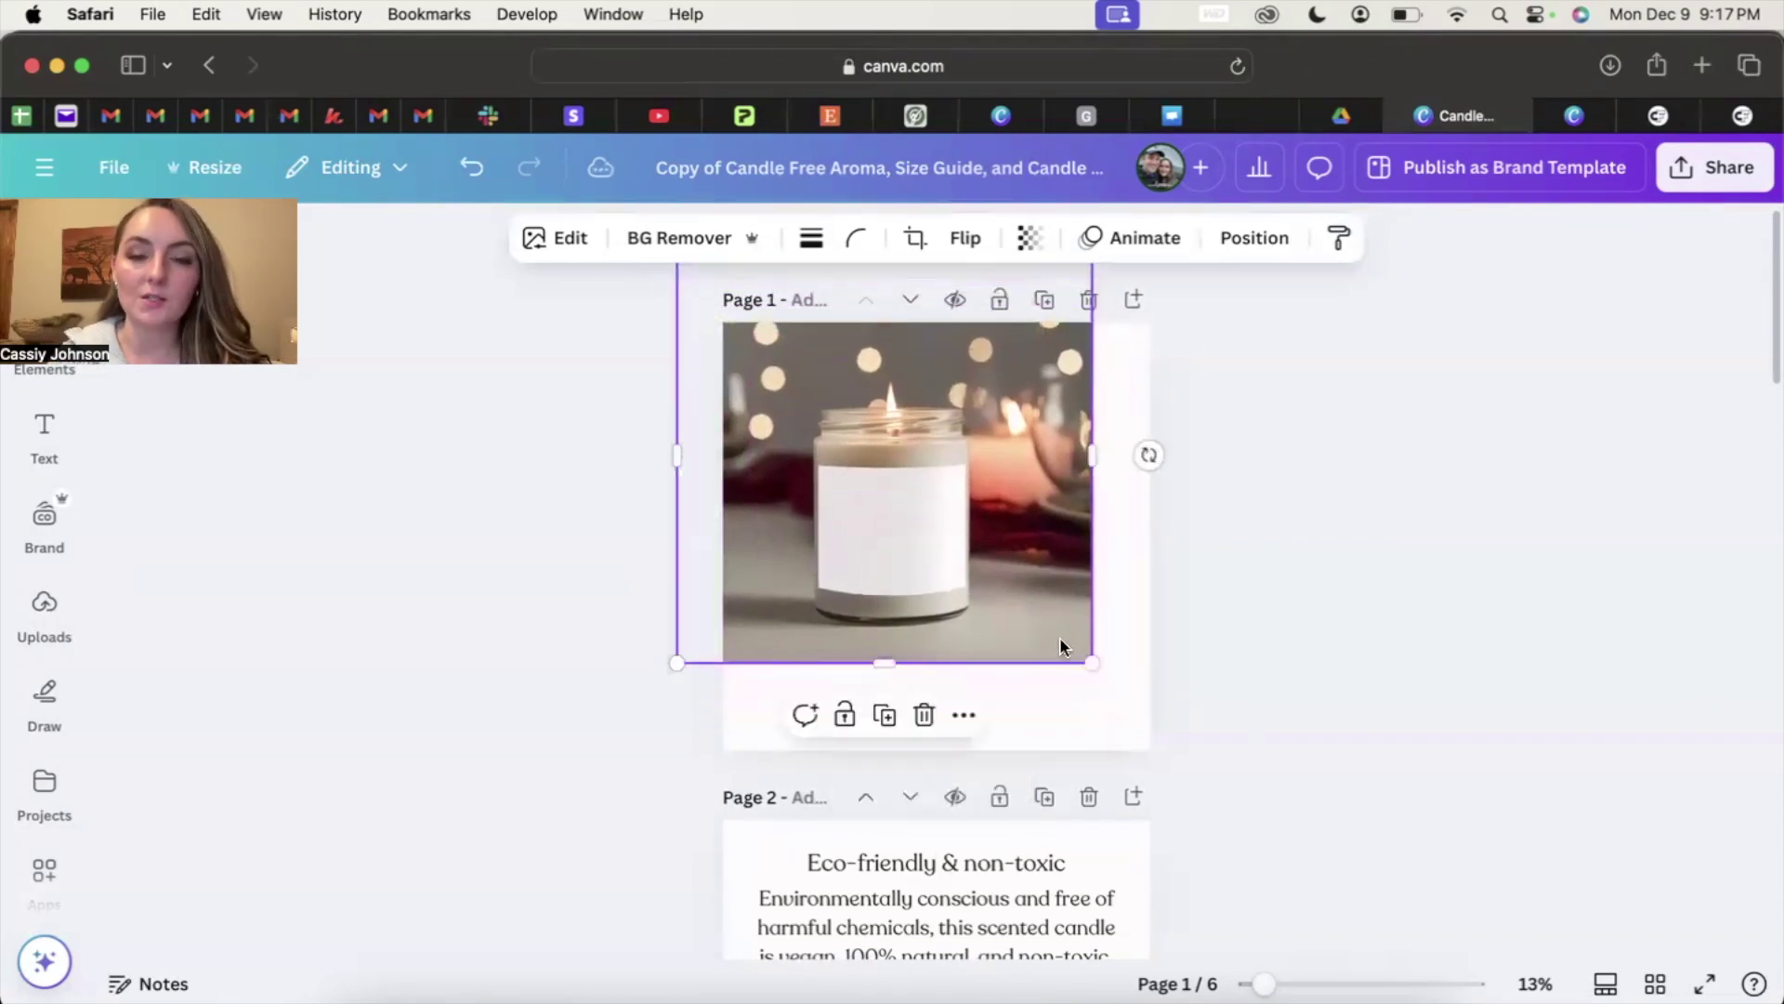
mouse_move(1092, 662)
mouse_down()
mouse_move(1240, 779)
mouse_move(1108, 647)
mouse_up()
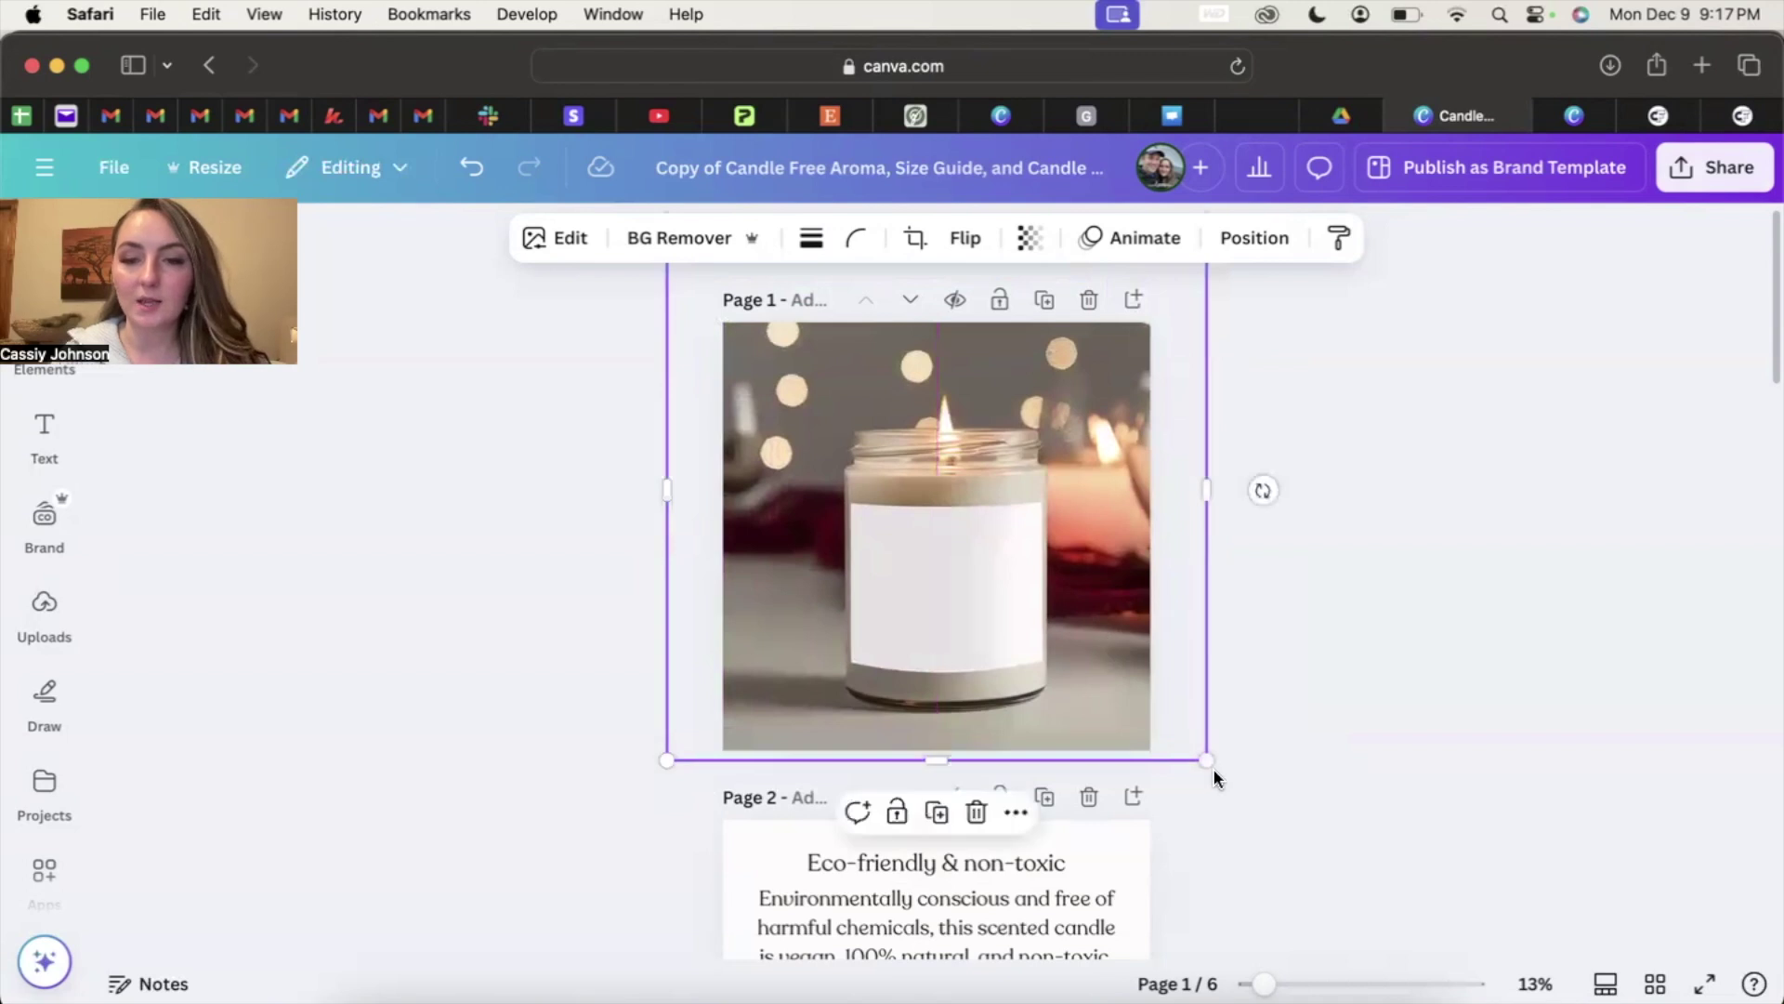
drag(1208, 758, 1243, 797)
drag(1064, 605, 1045, 574)
click(1321, 503)
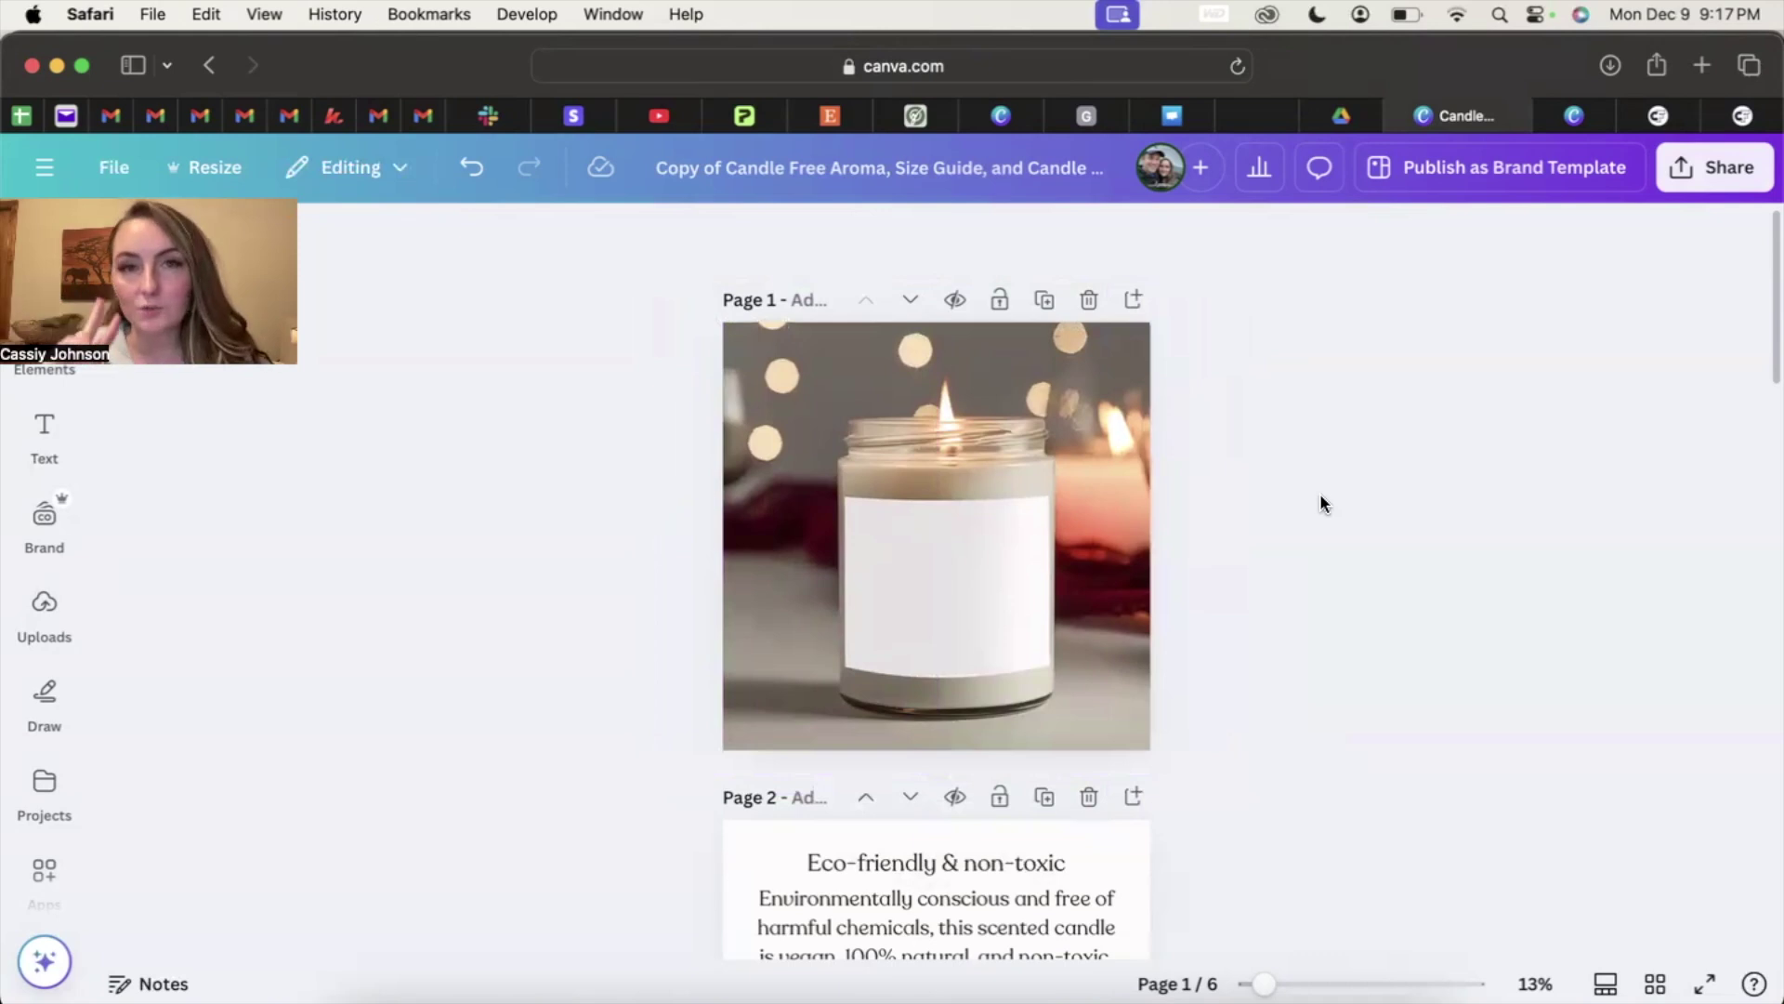
Step: Download only page 1 of the candle mockup design as a JPG
click(1716, 168)
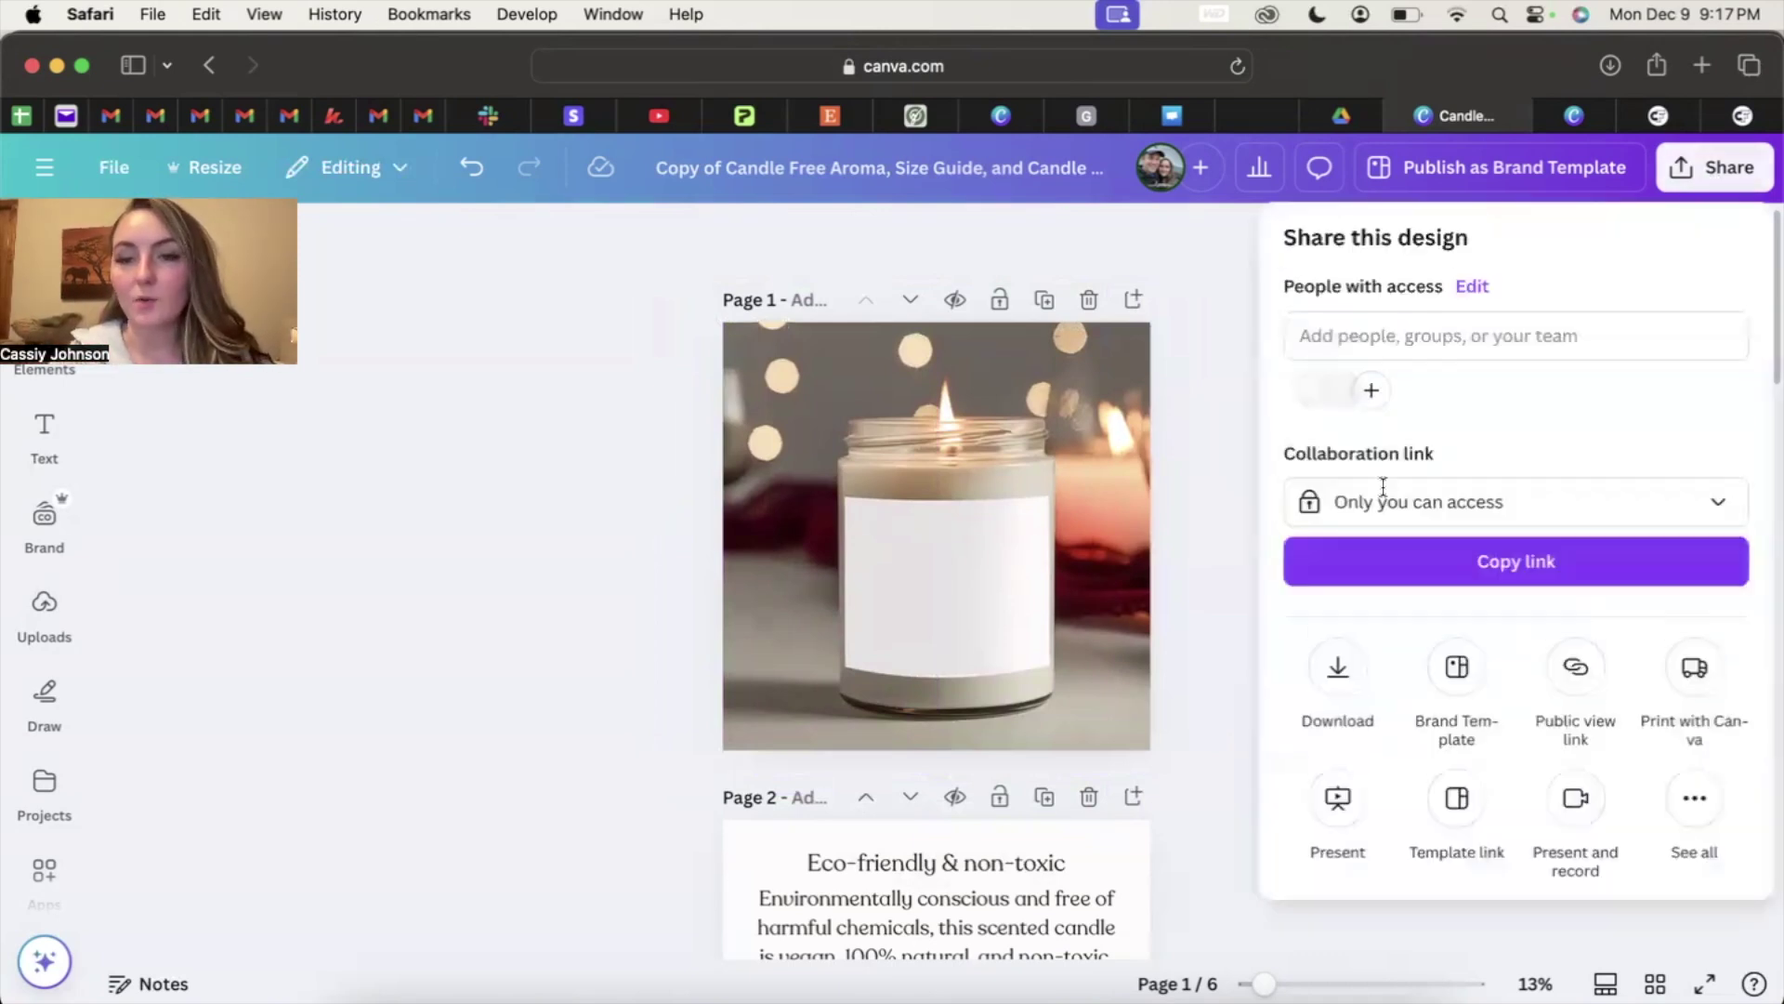
click(1332, 669)
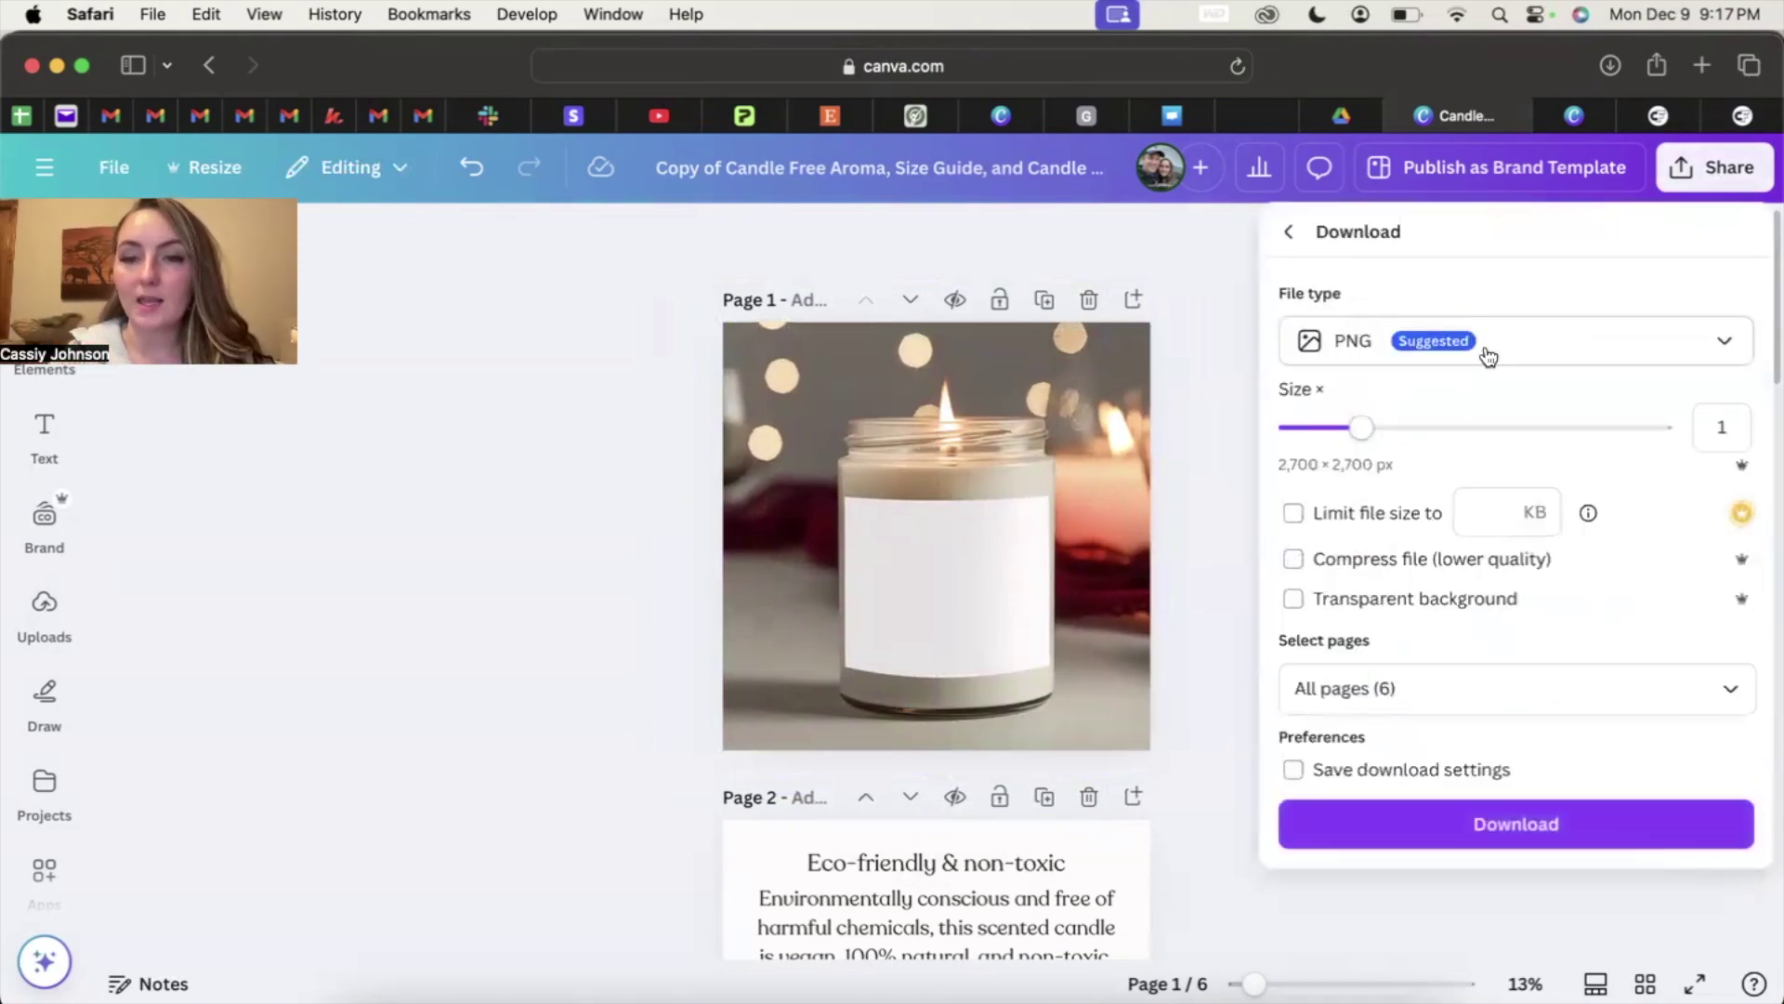
click(1487, 353)
click(1425, 443)
click(1509, 717)
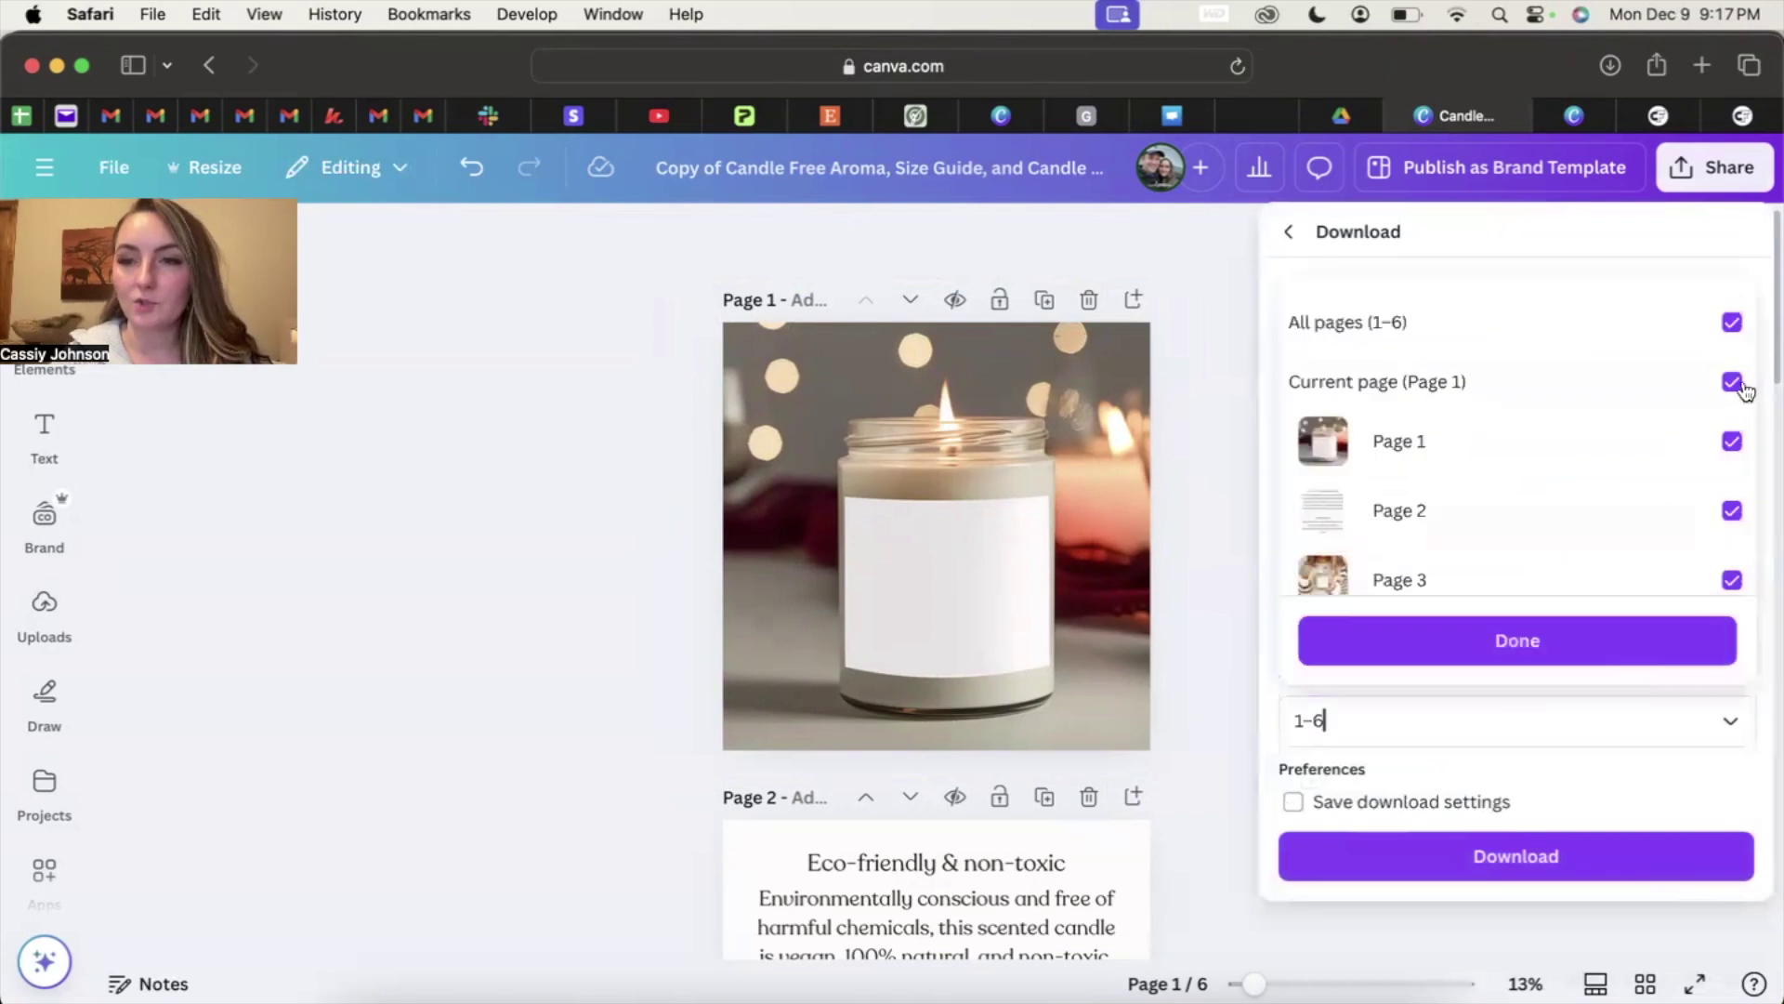
click(1732, 330)
click(1731, 330)
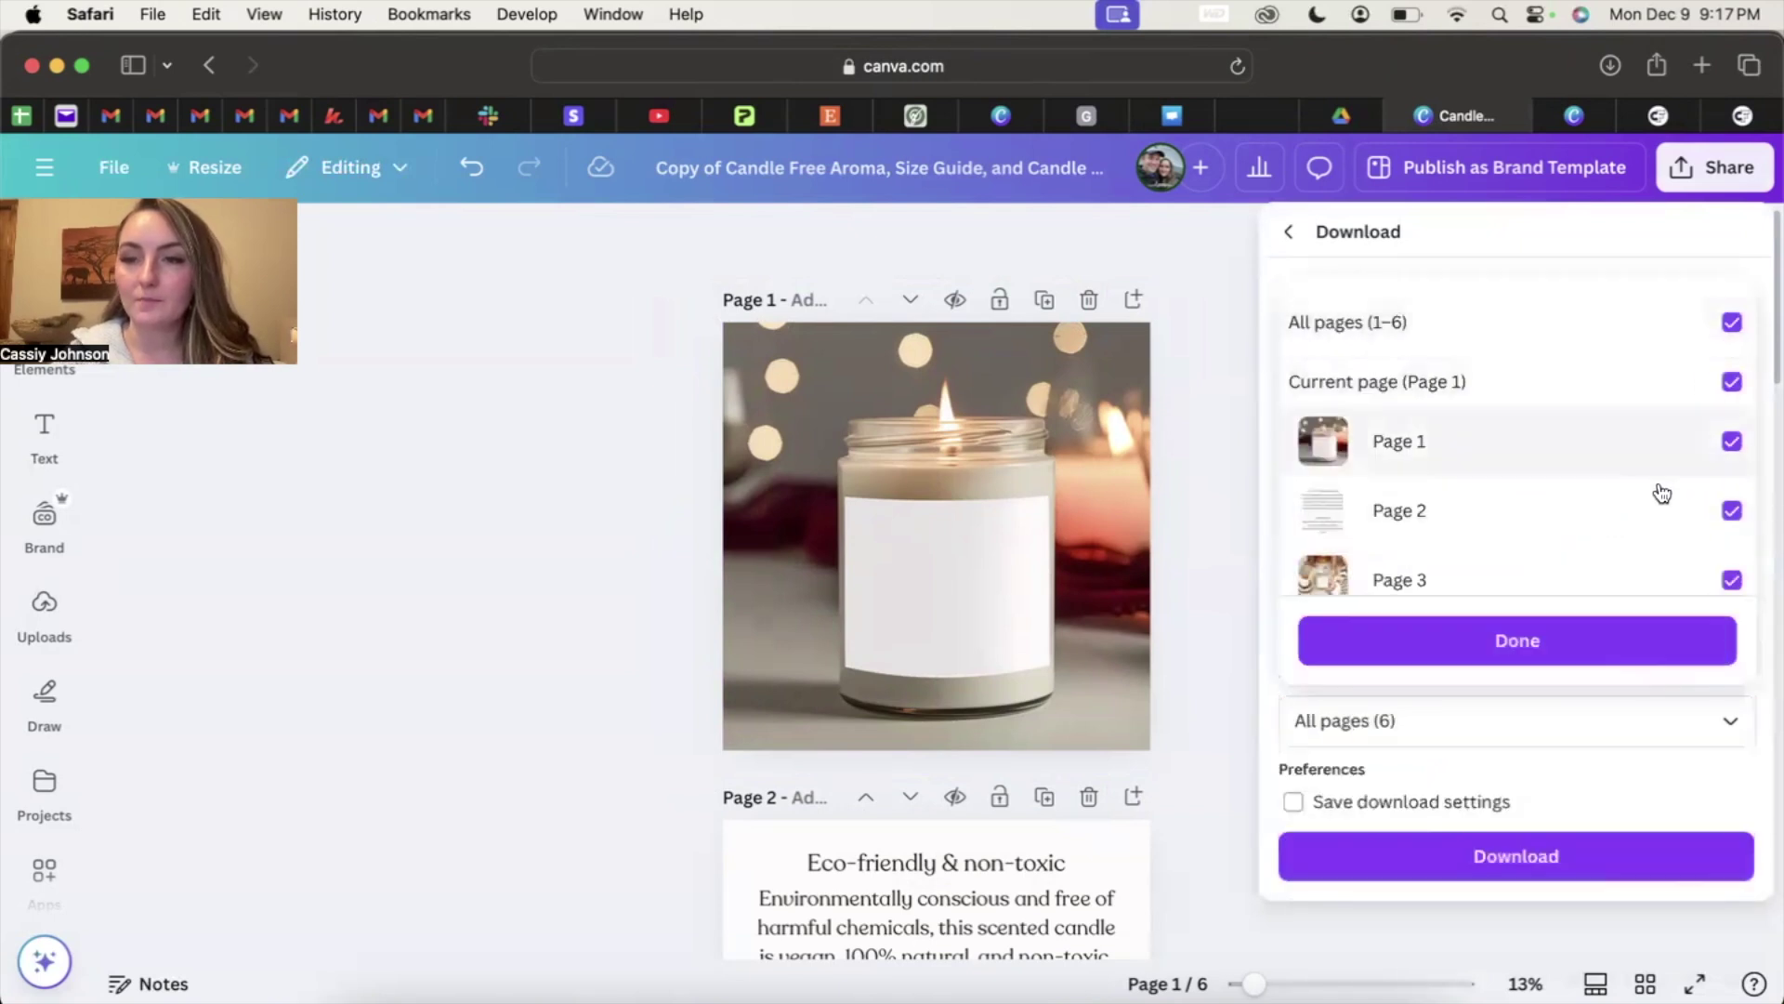
click(1731, 328)
click(1732, 382)
click(1557, 649)
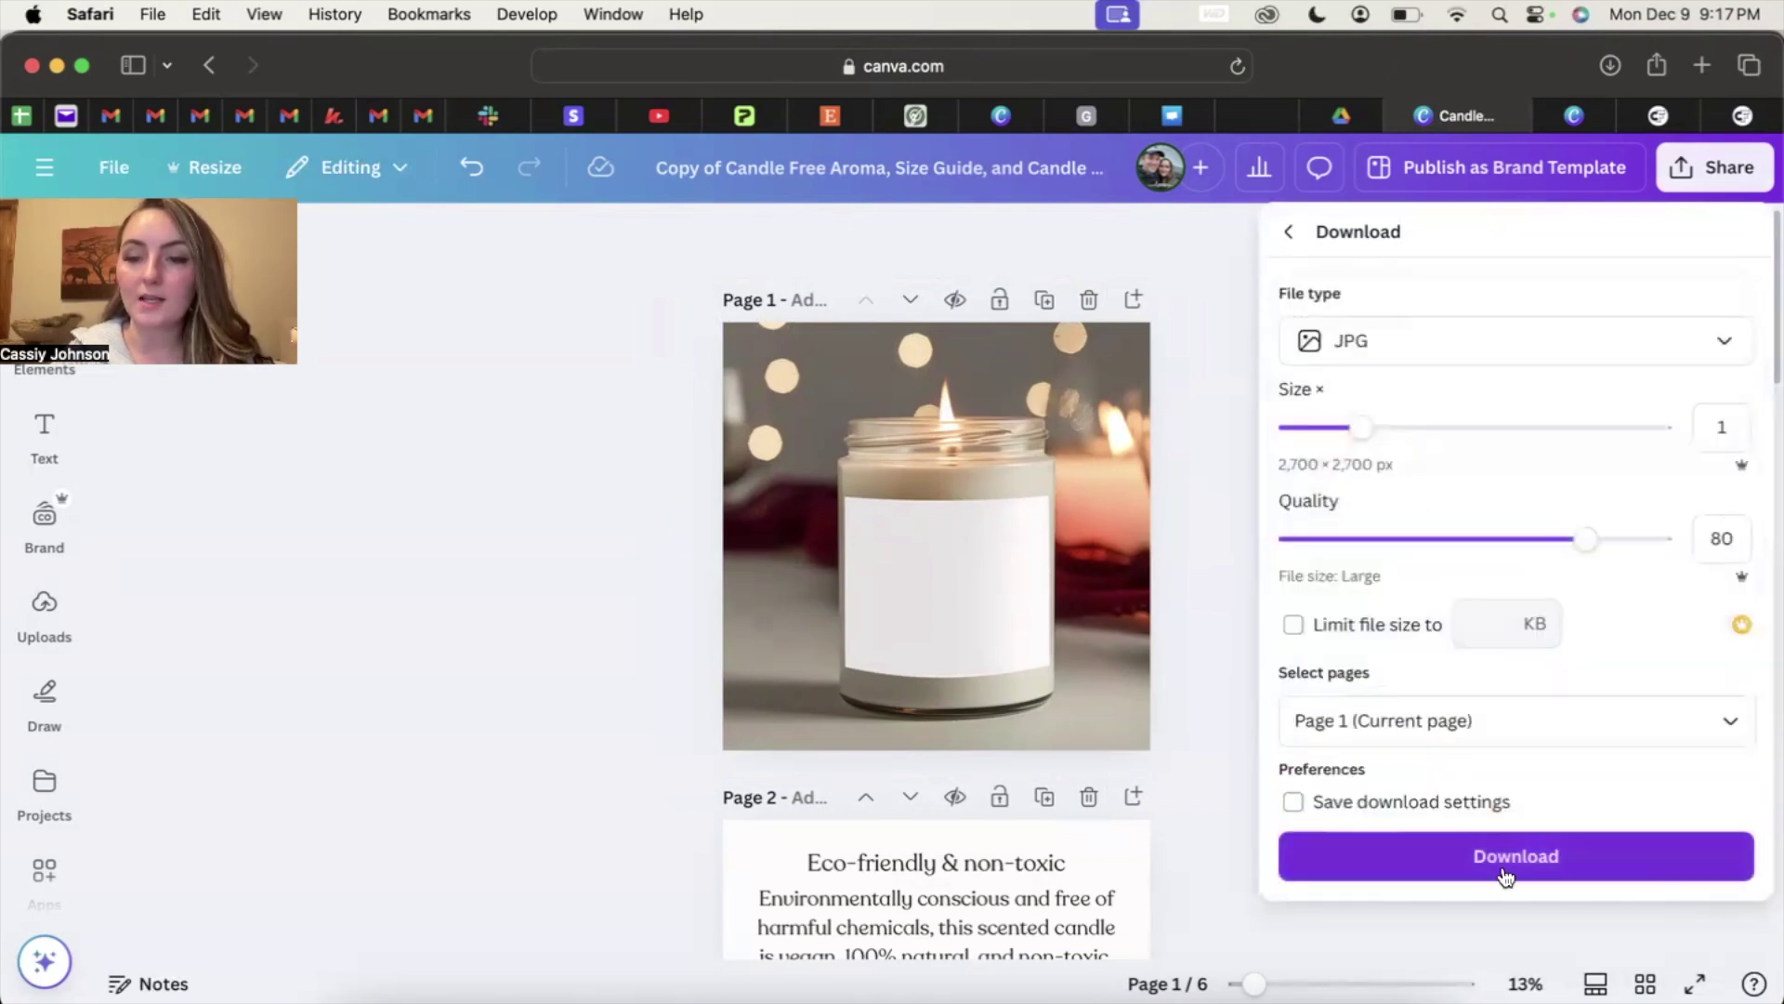
click(1505, 859)
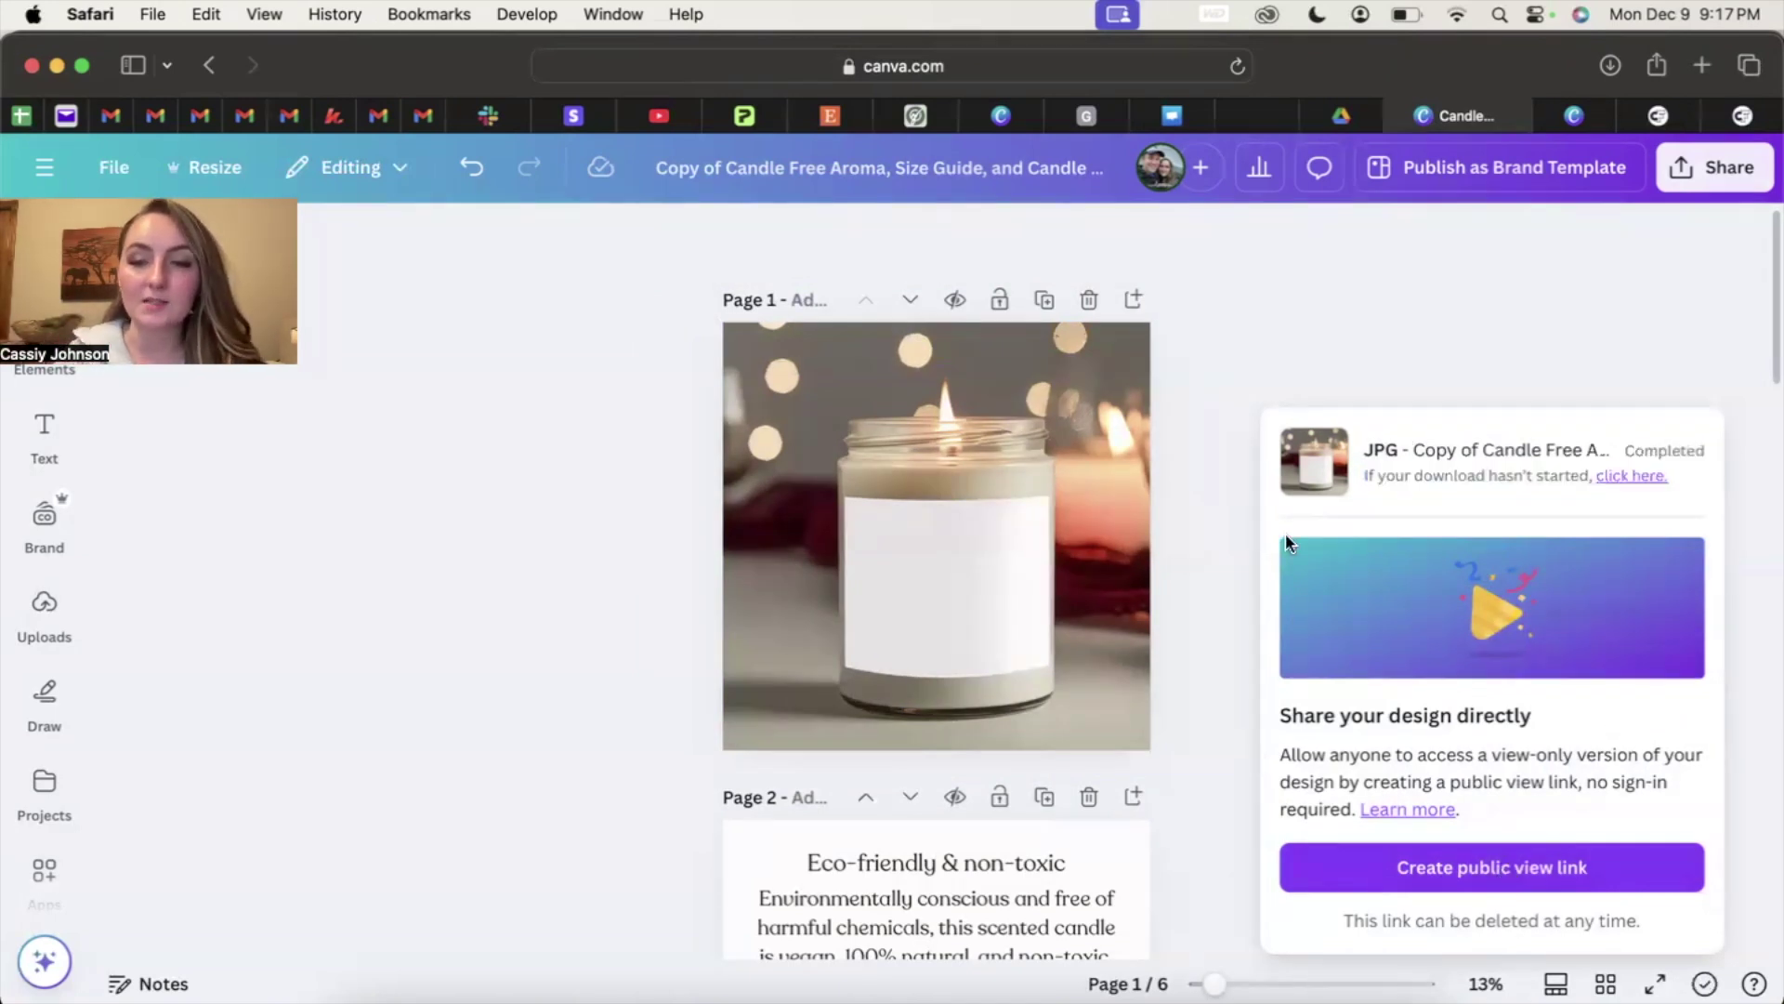
click(1653, 476)
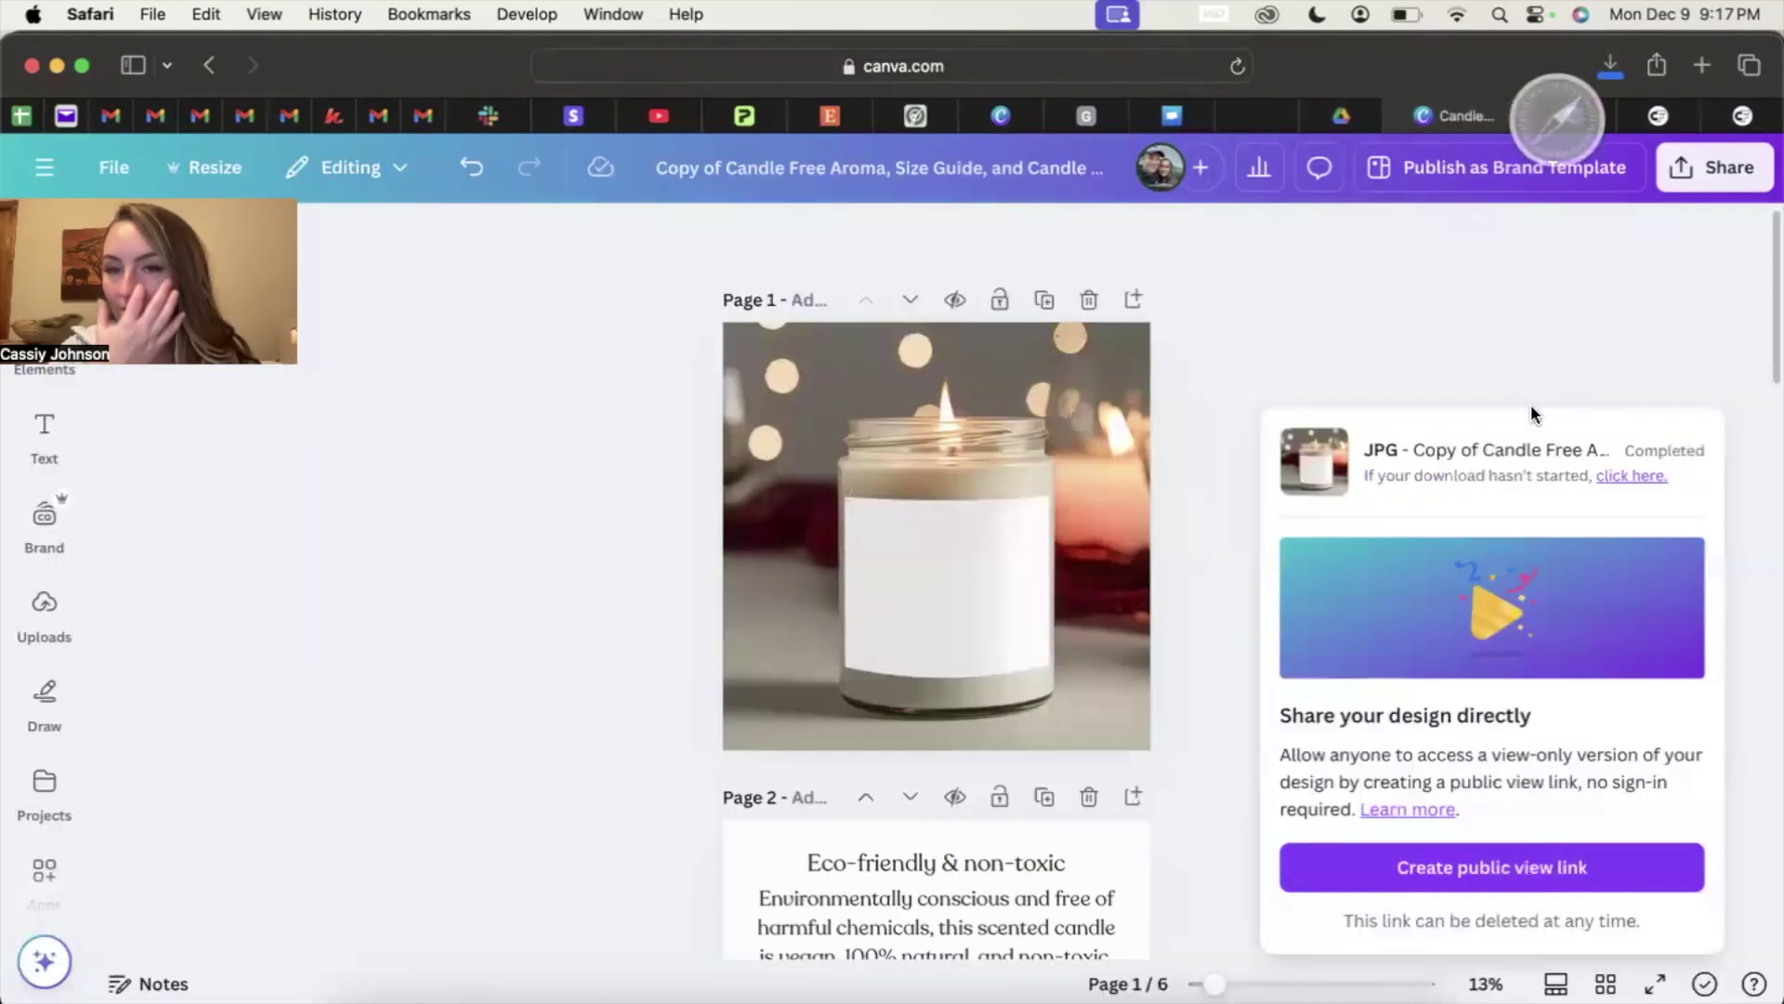
Step: Download only page 1 again as a PNG with a transparent background
click(1715, 168)
click(1359, 660)
click(1294, 599)
click(1423, 688)
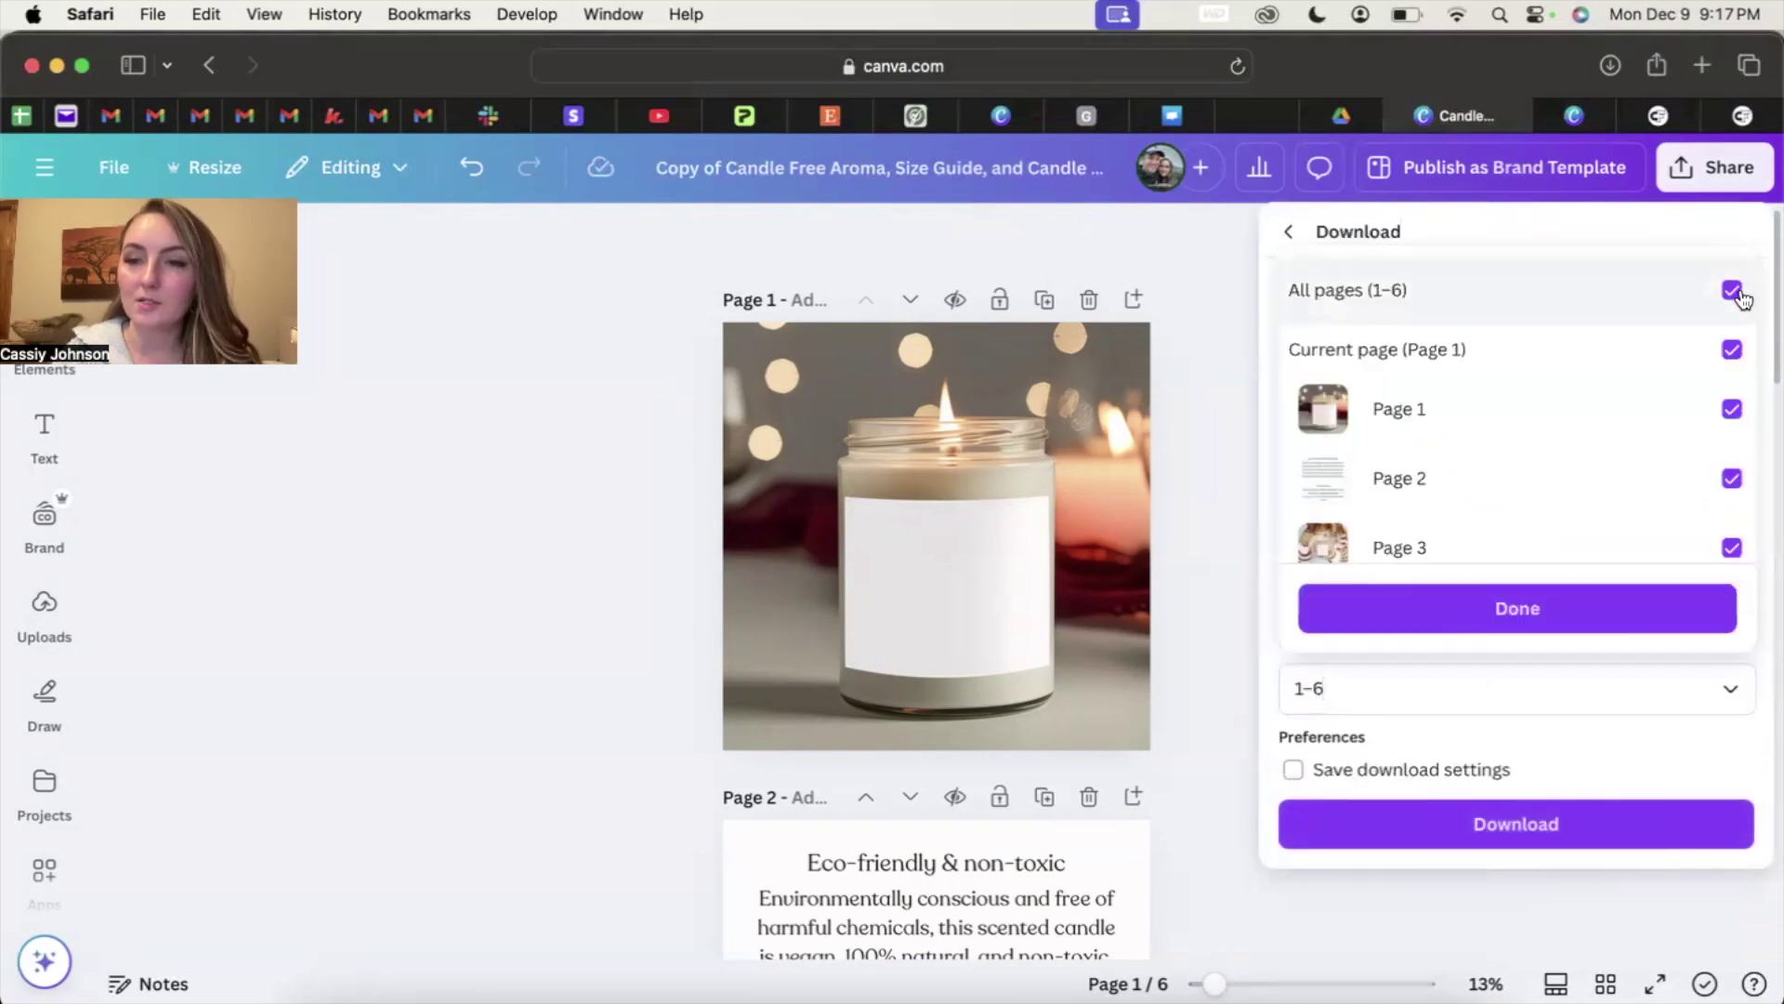
click(1731, 290)
click(1731, 350)
click(1557, 610)
click(1574, 830)
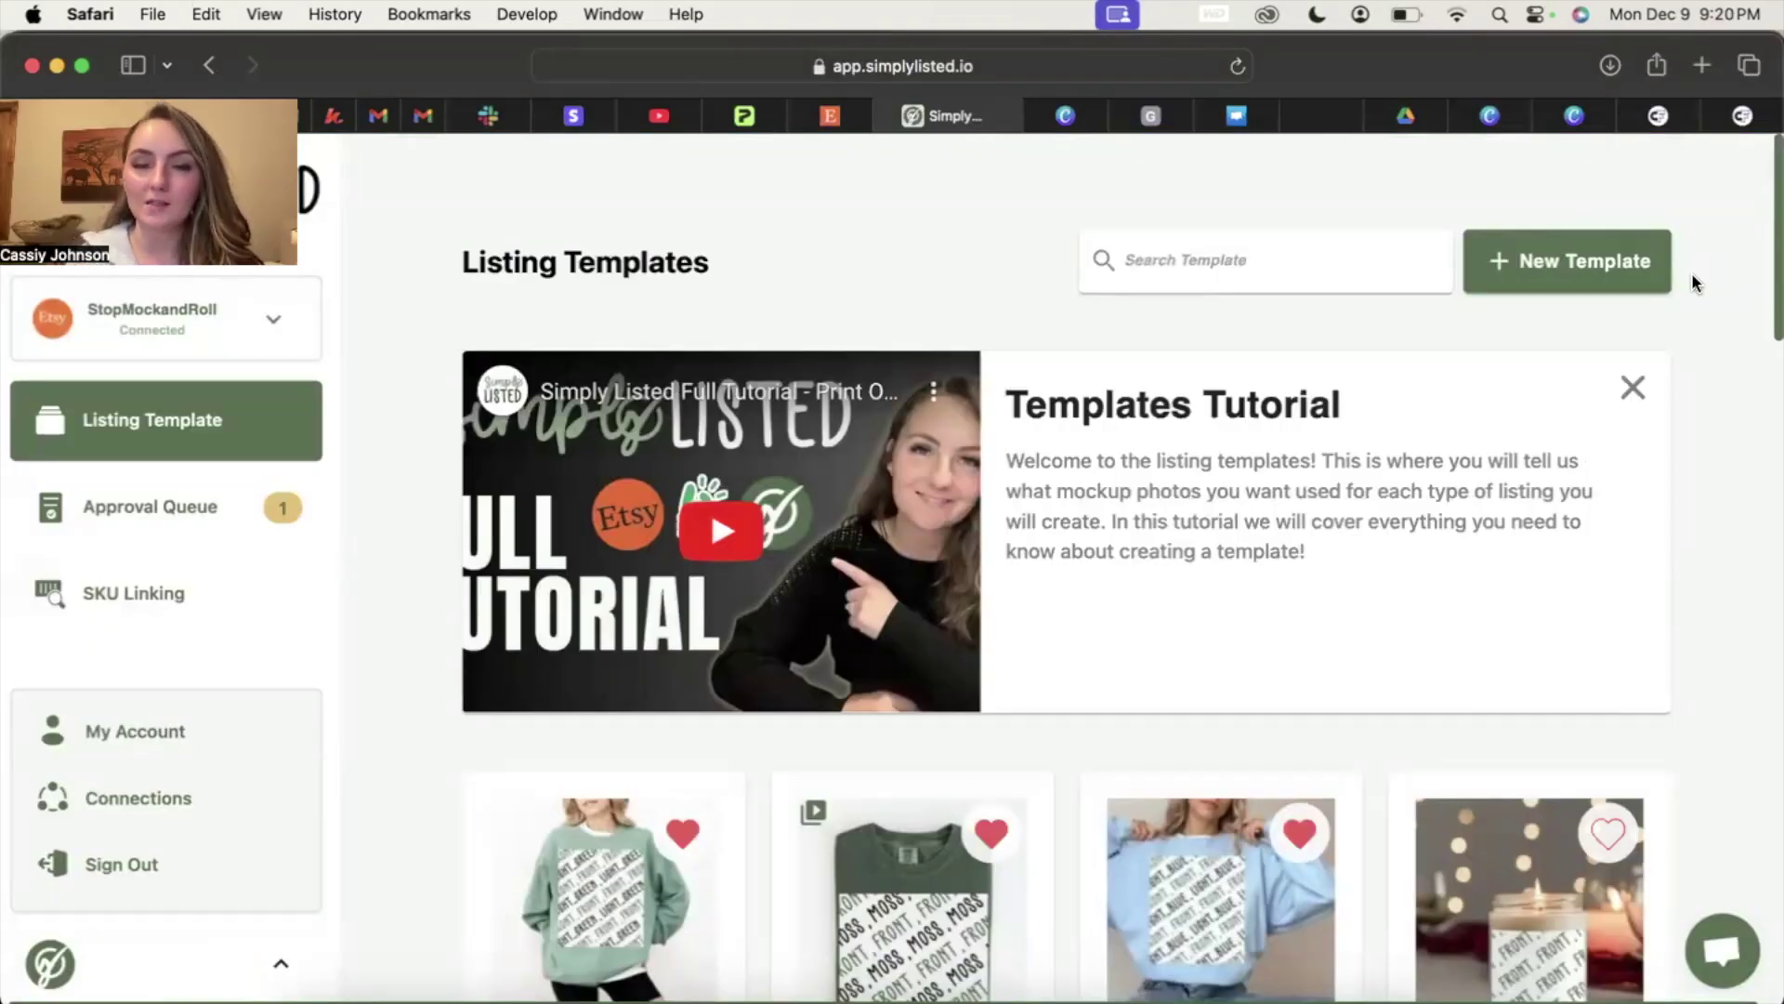
Step: Check the candle label in Printify, return to Simply Listed and start a new template by searching the catalog for "soy candle"
click(769, 114)
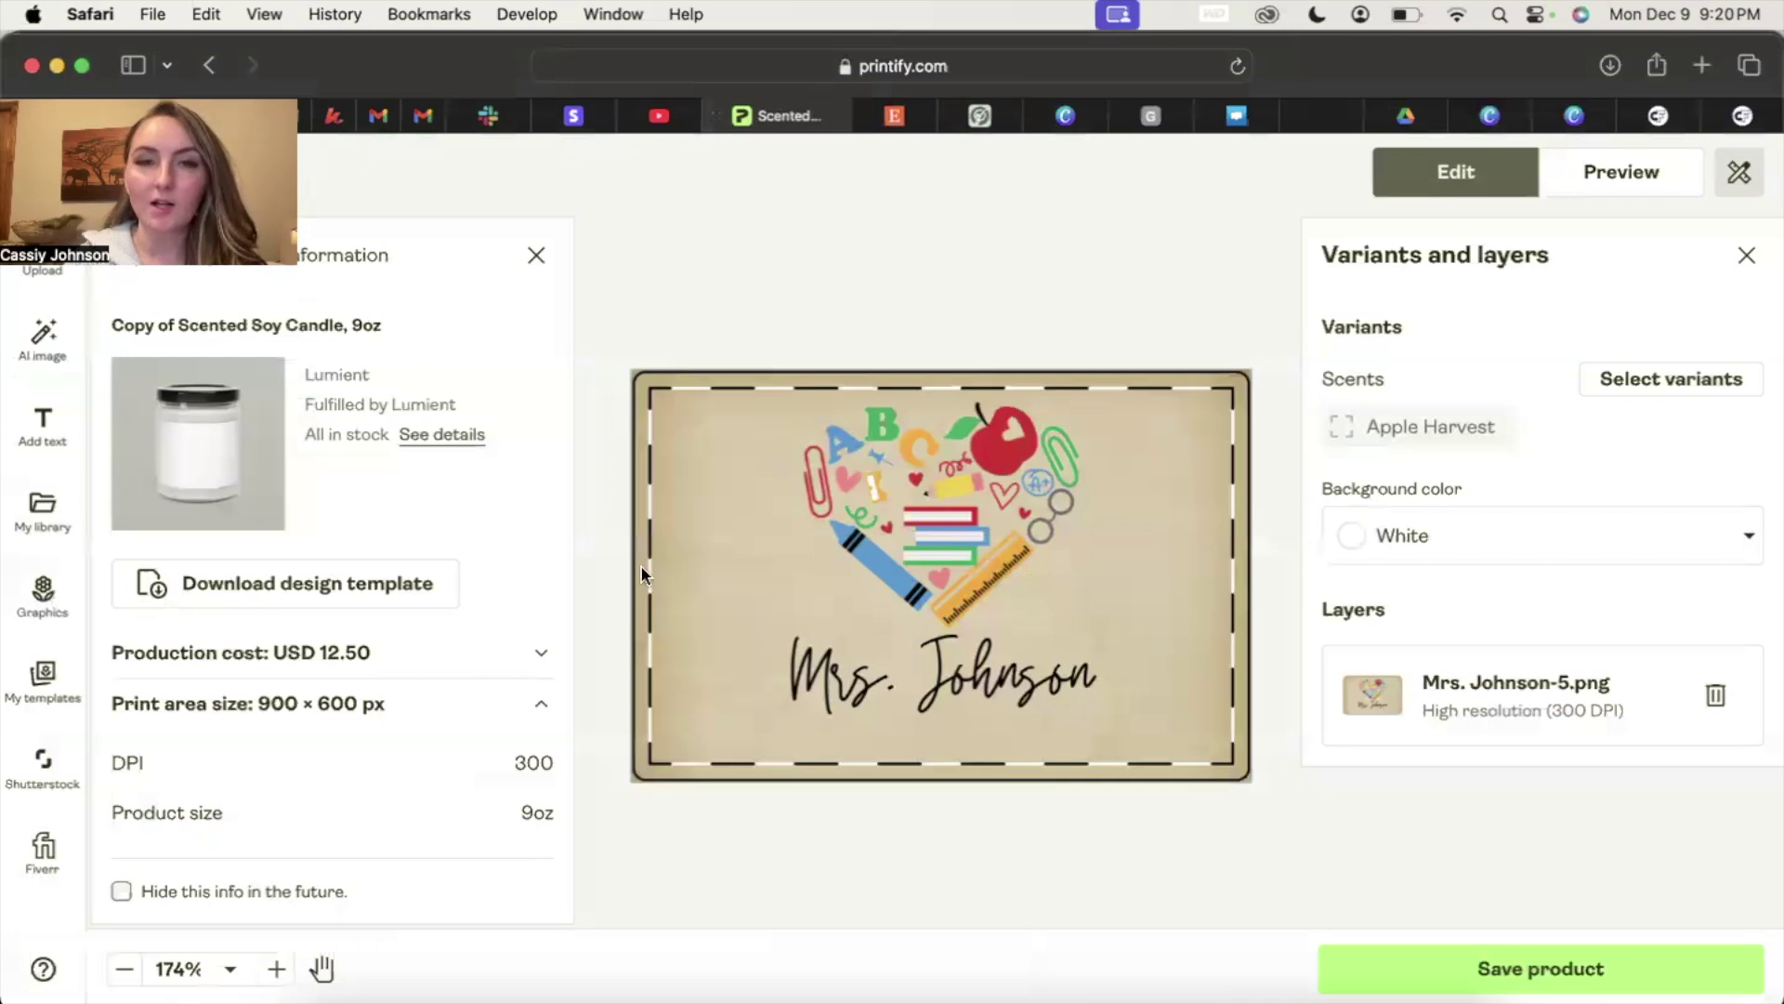
click(983, 115)
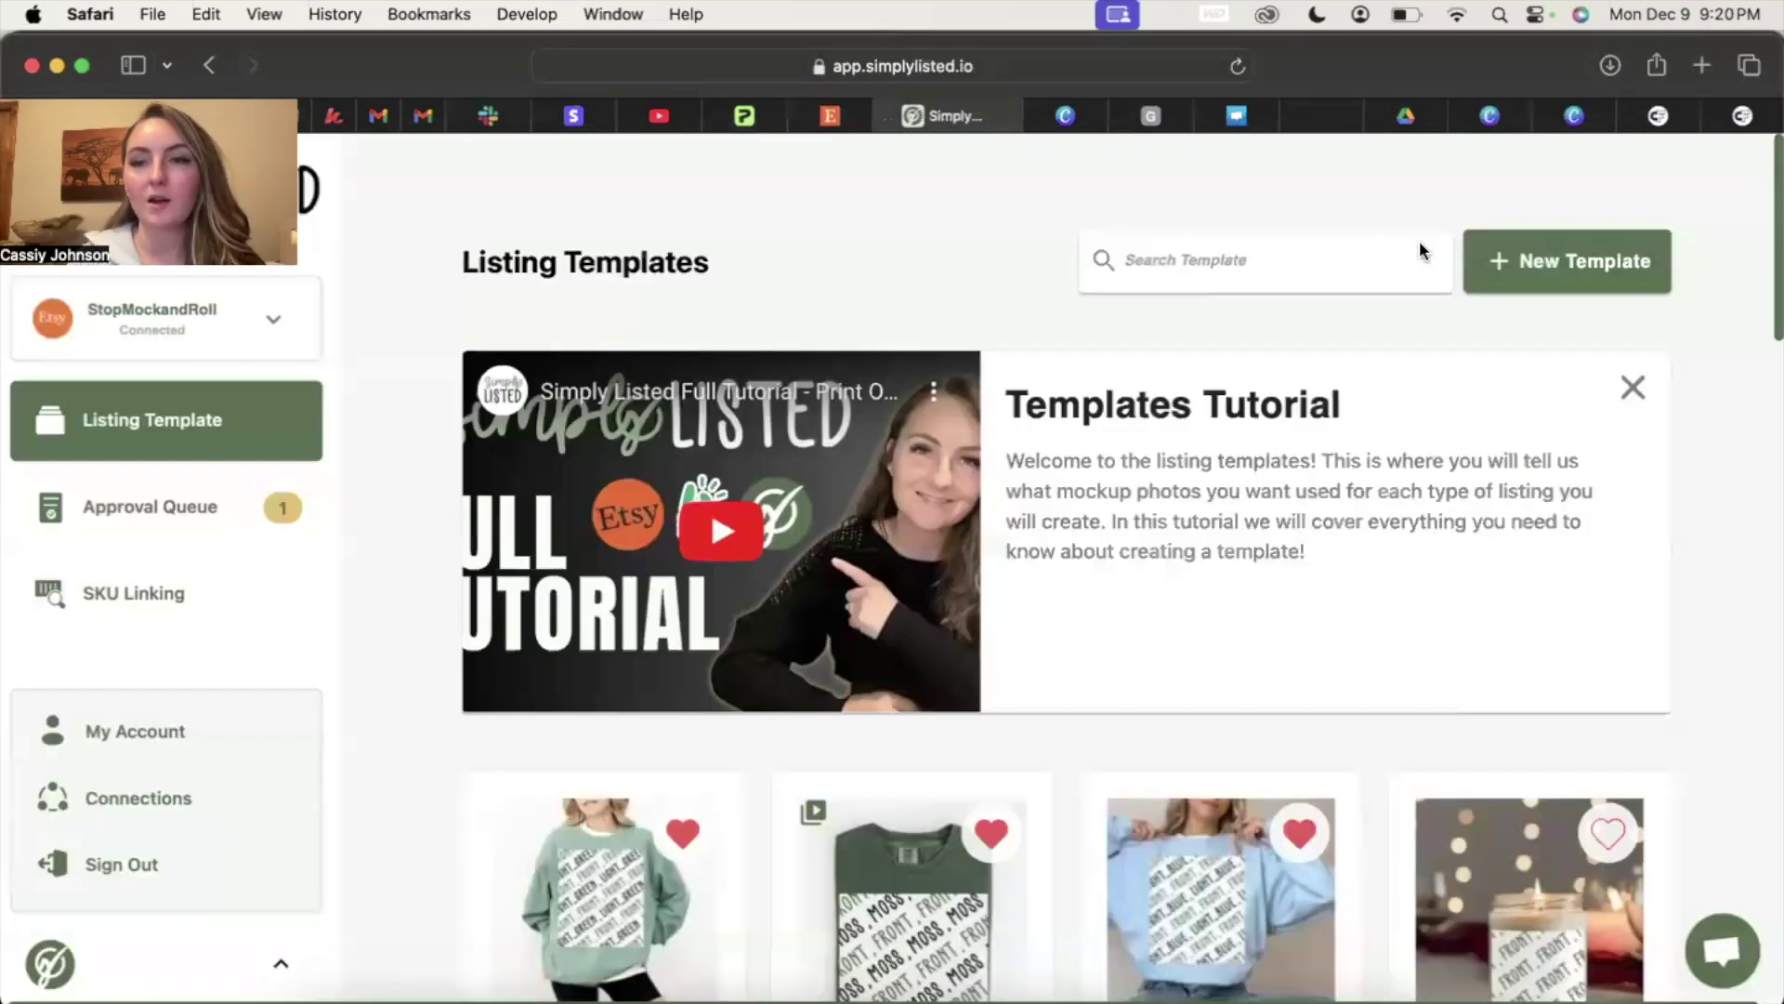
click(1505, 263)
click(667, 636)
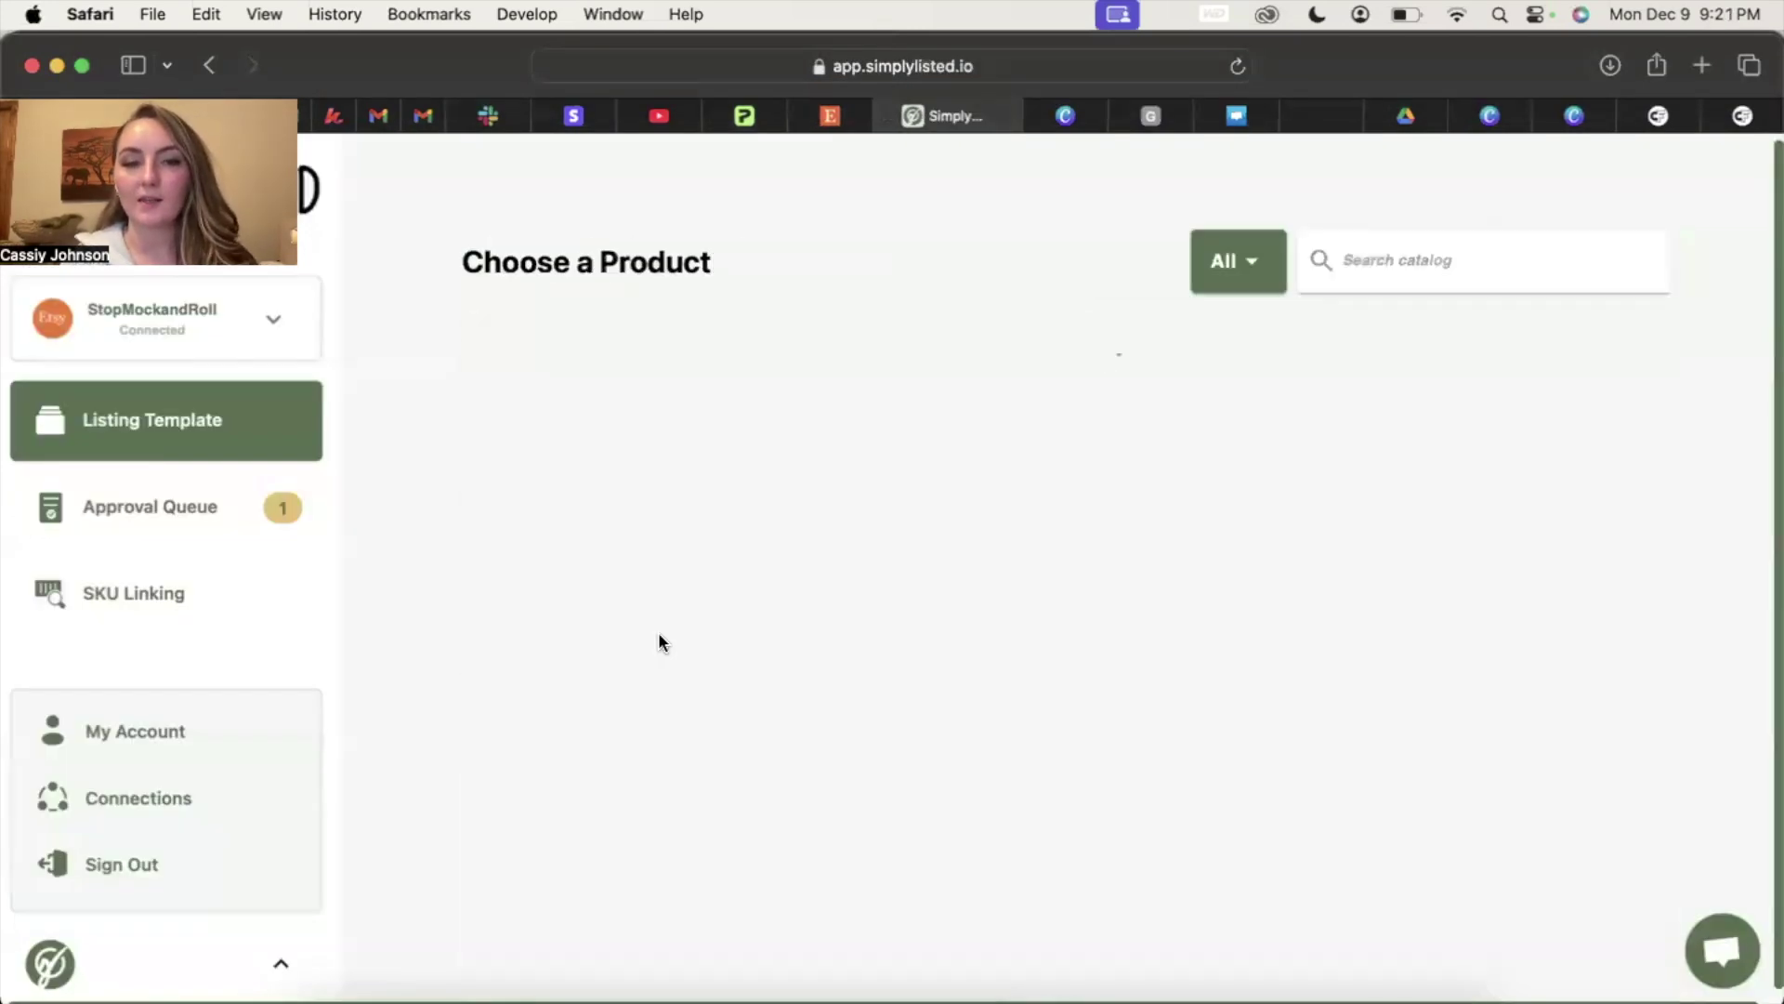
click(1414, 259)
text(soy candle)
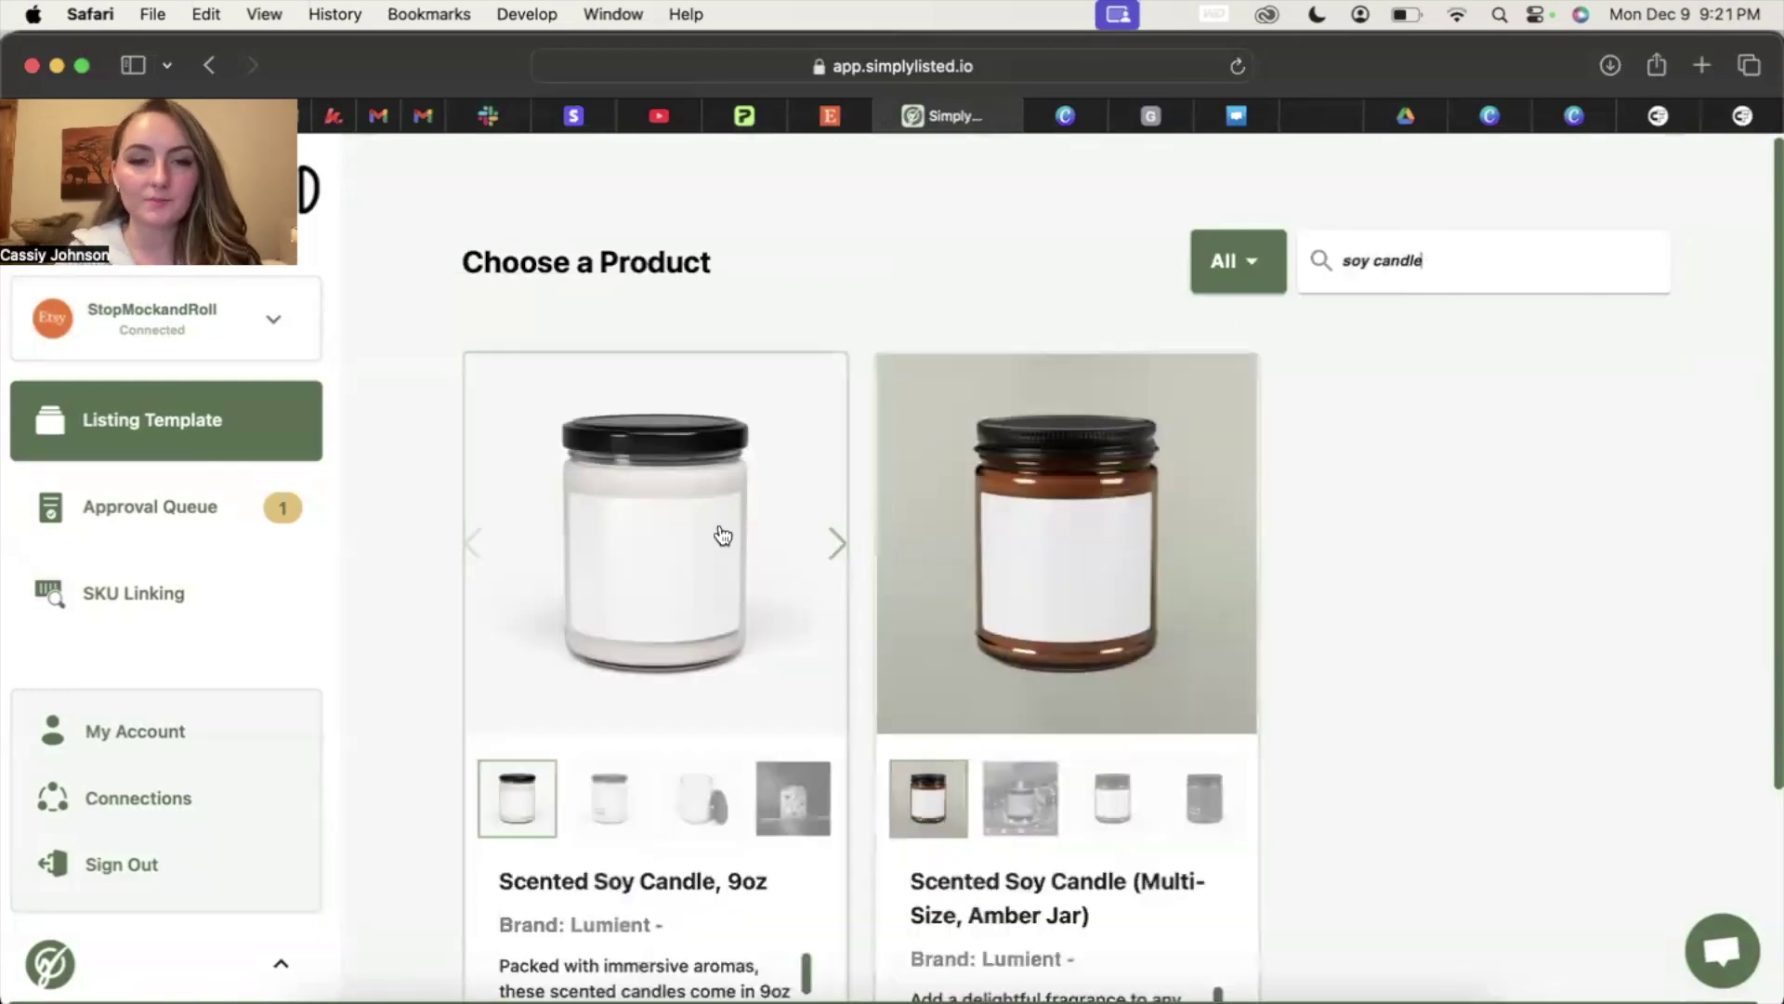
Step: Choose the Lumient Scented Soy Candle, 9oz as the template product and select its variant size
click(801, 520)
click(849, 598)
click(753, 677)
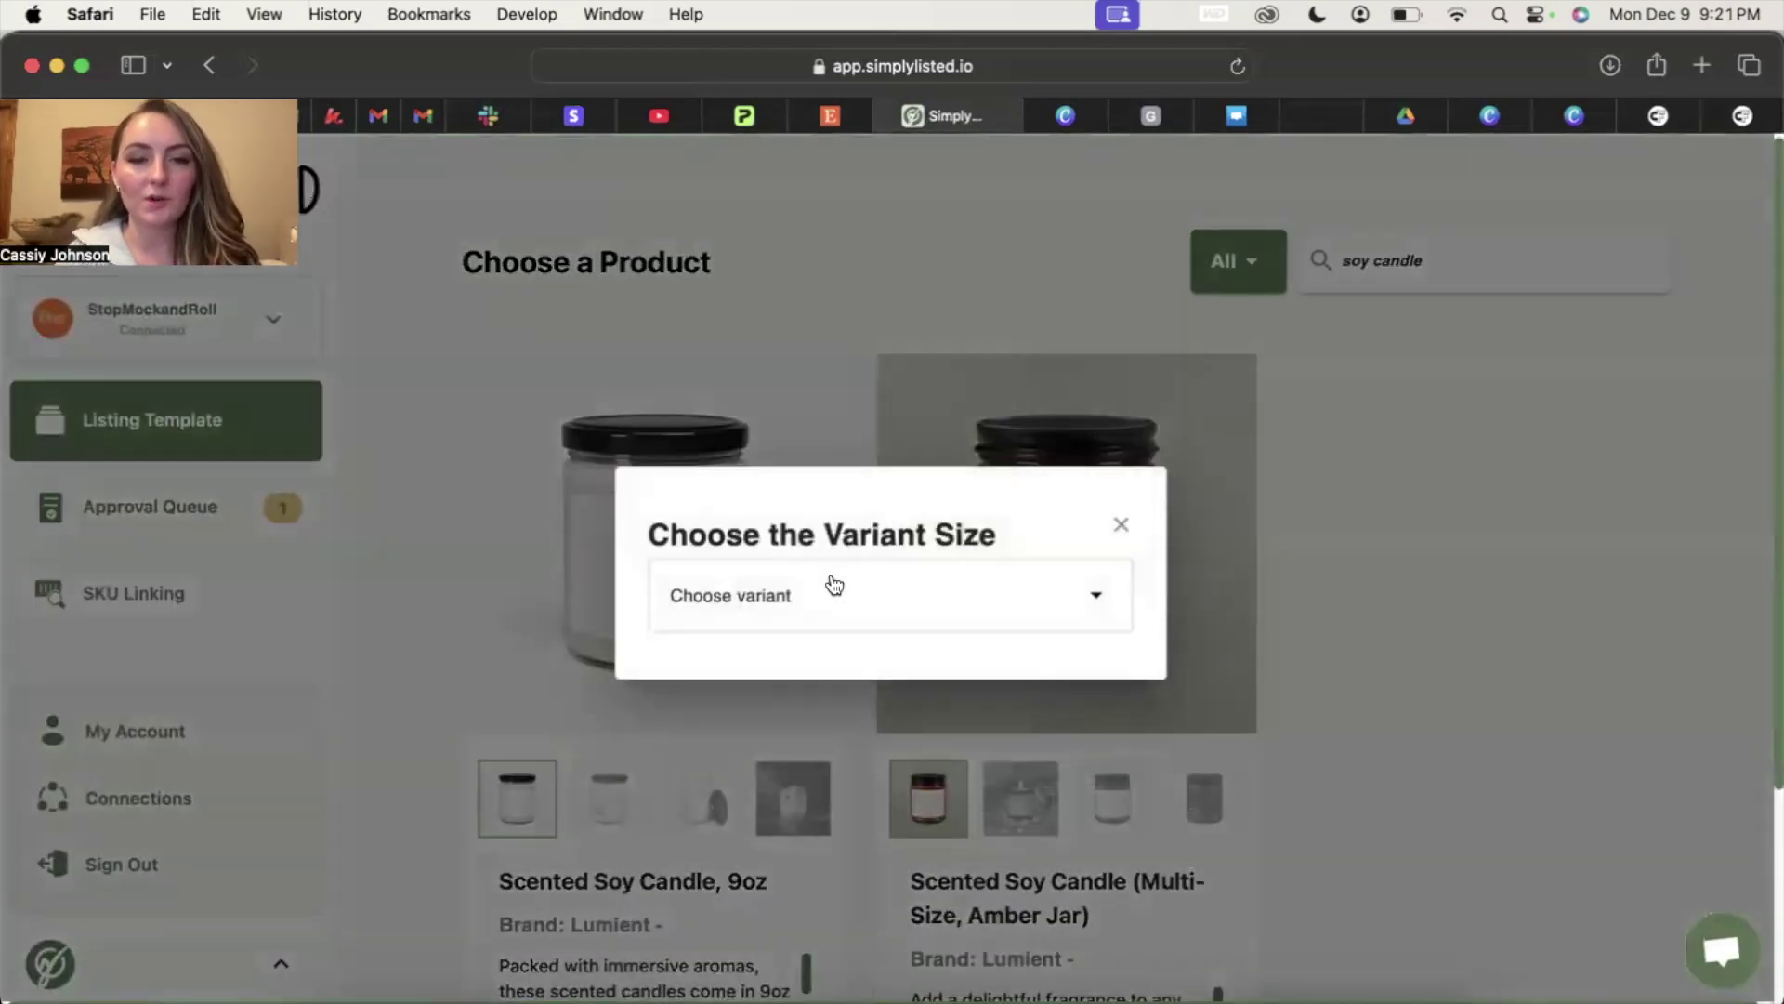
click(809, 581)
click(795, 615)
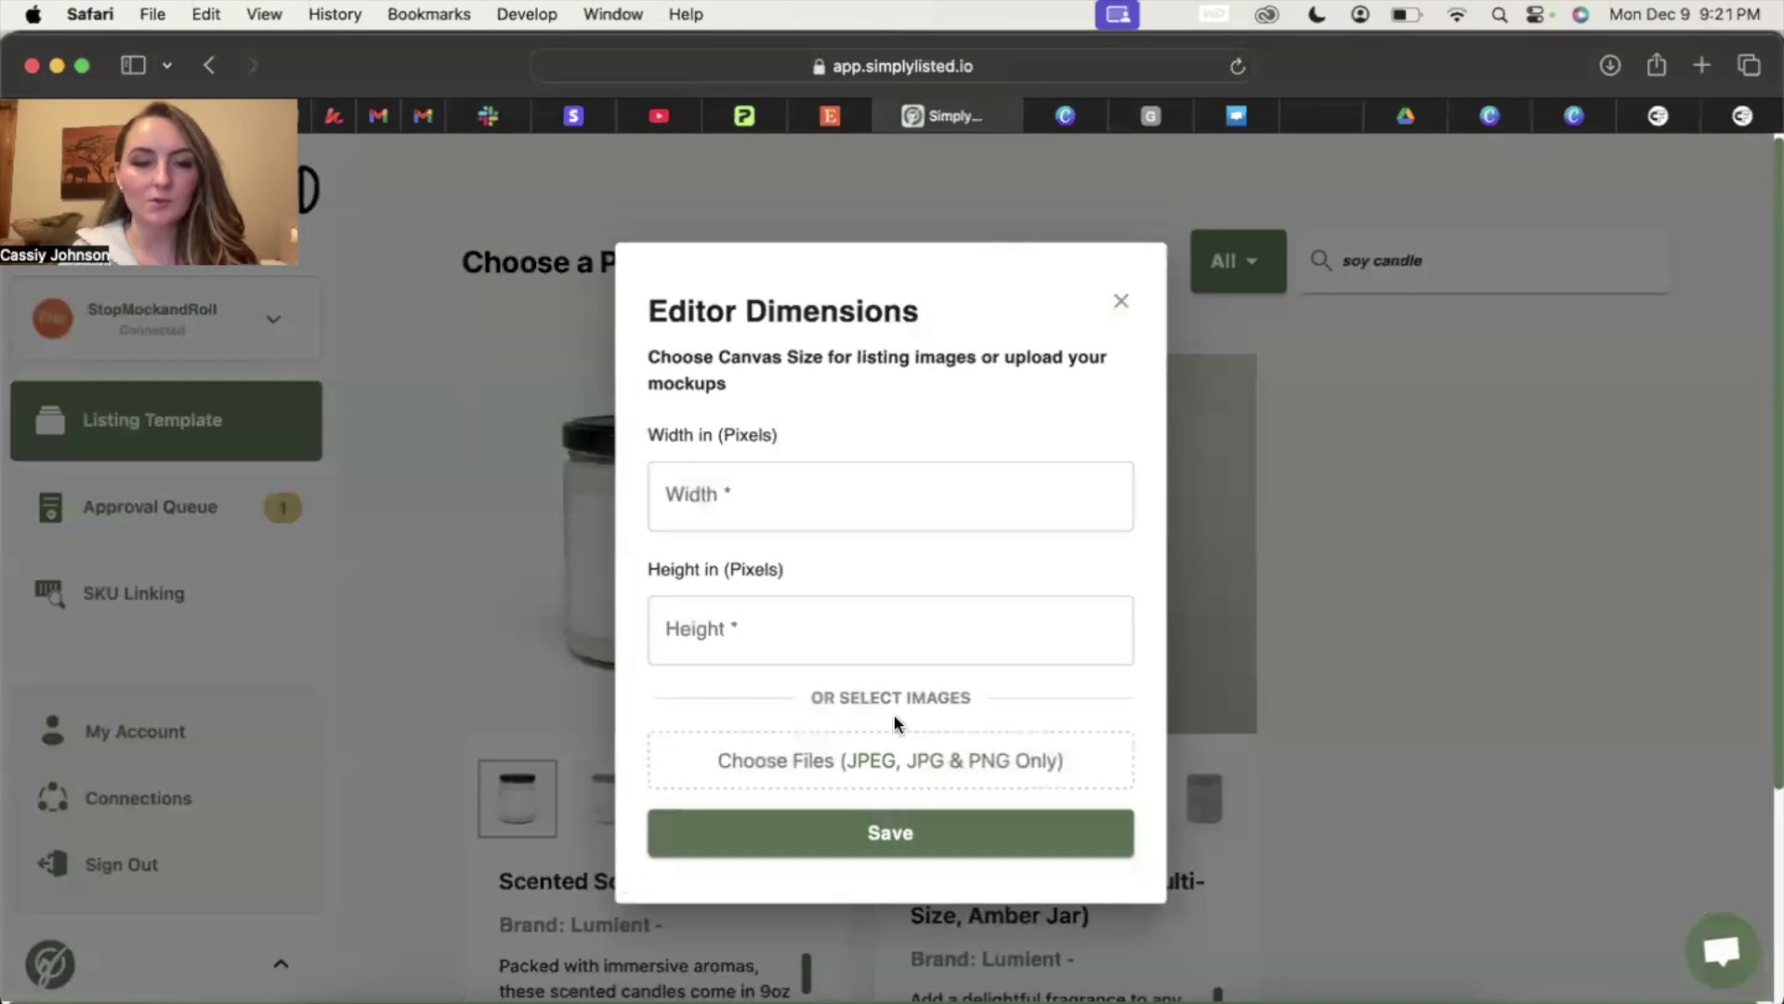
Step: Create the template canvas from the downloaded 2,700 × 2,700 candle mockup JPG
click(895, 761)
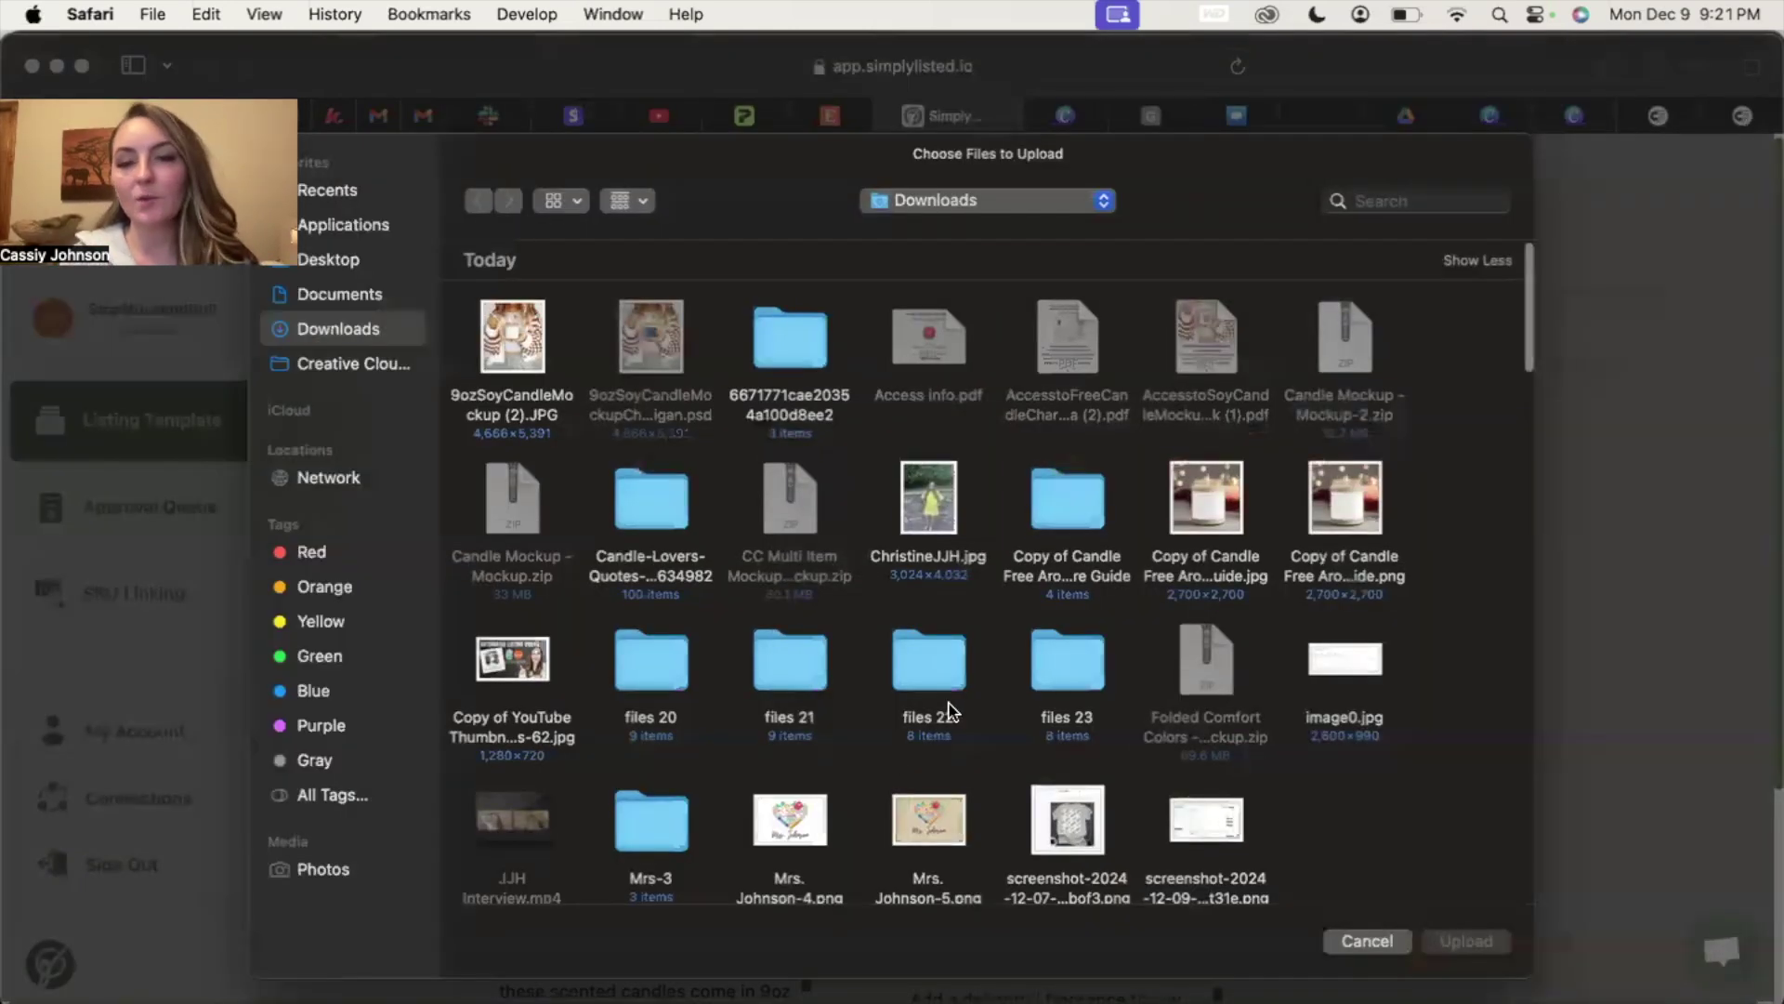
click(1202, 510)
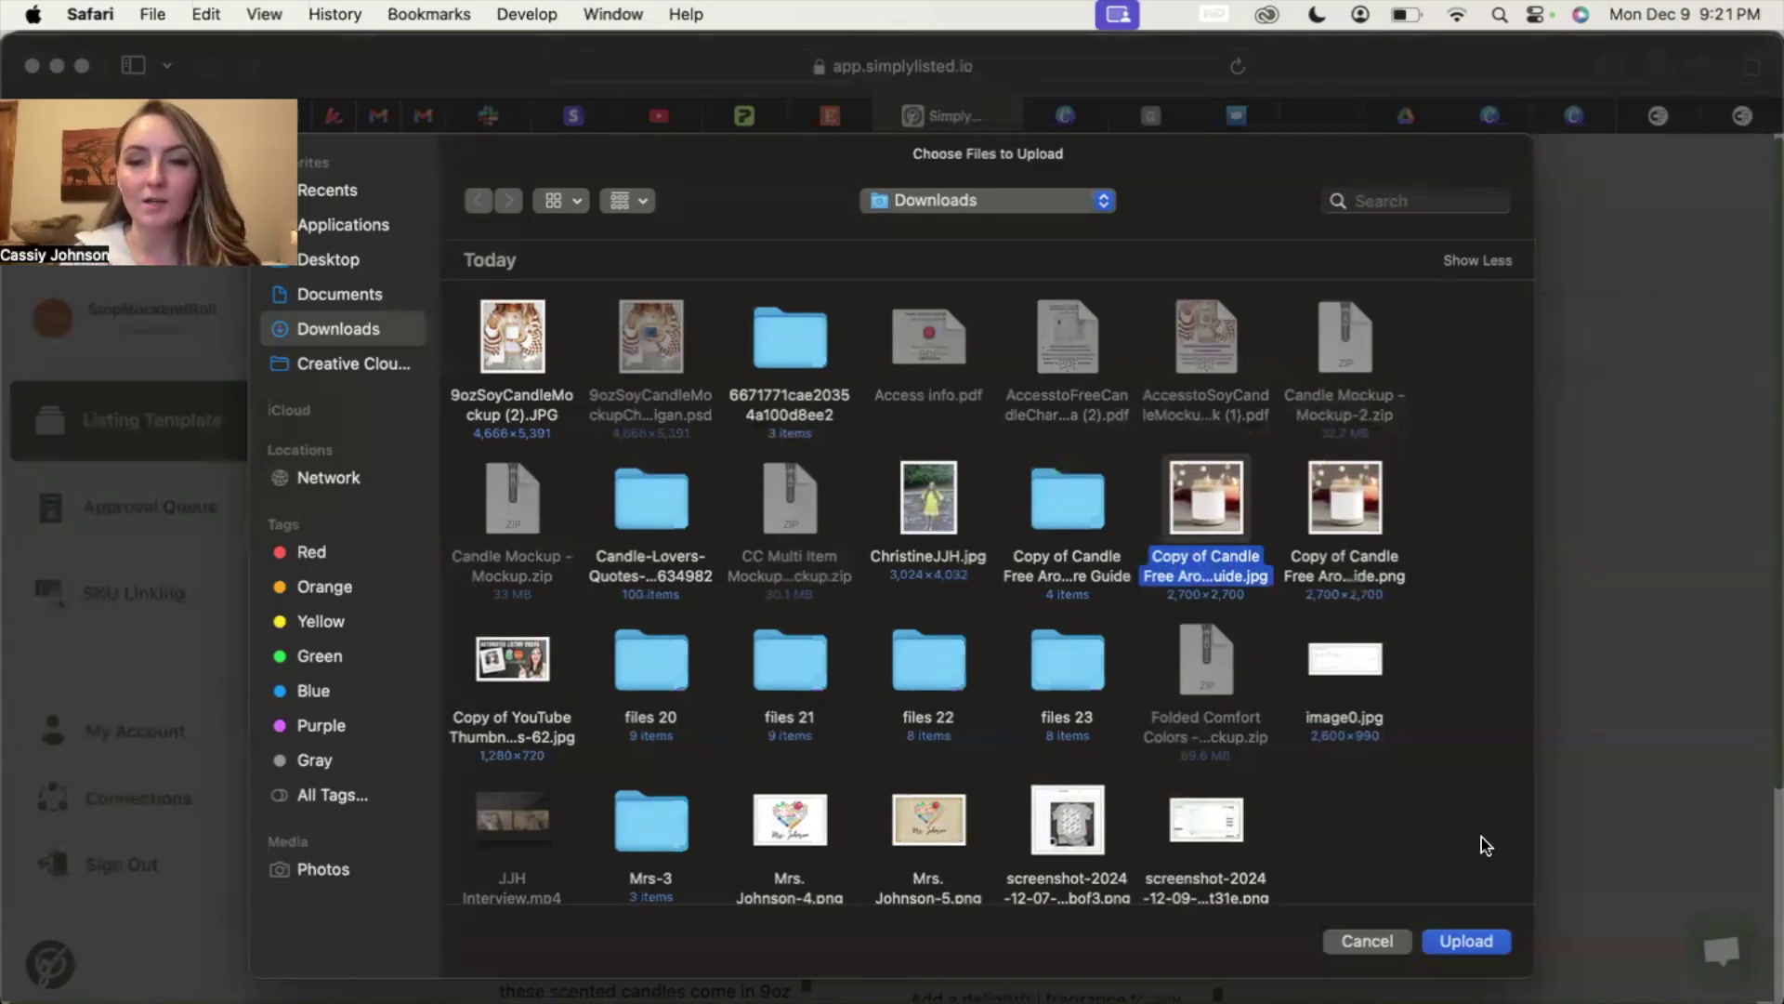
click(1476, 931)
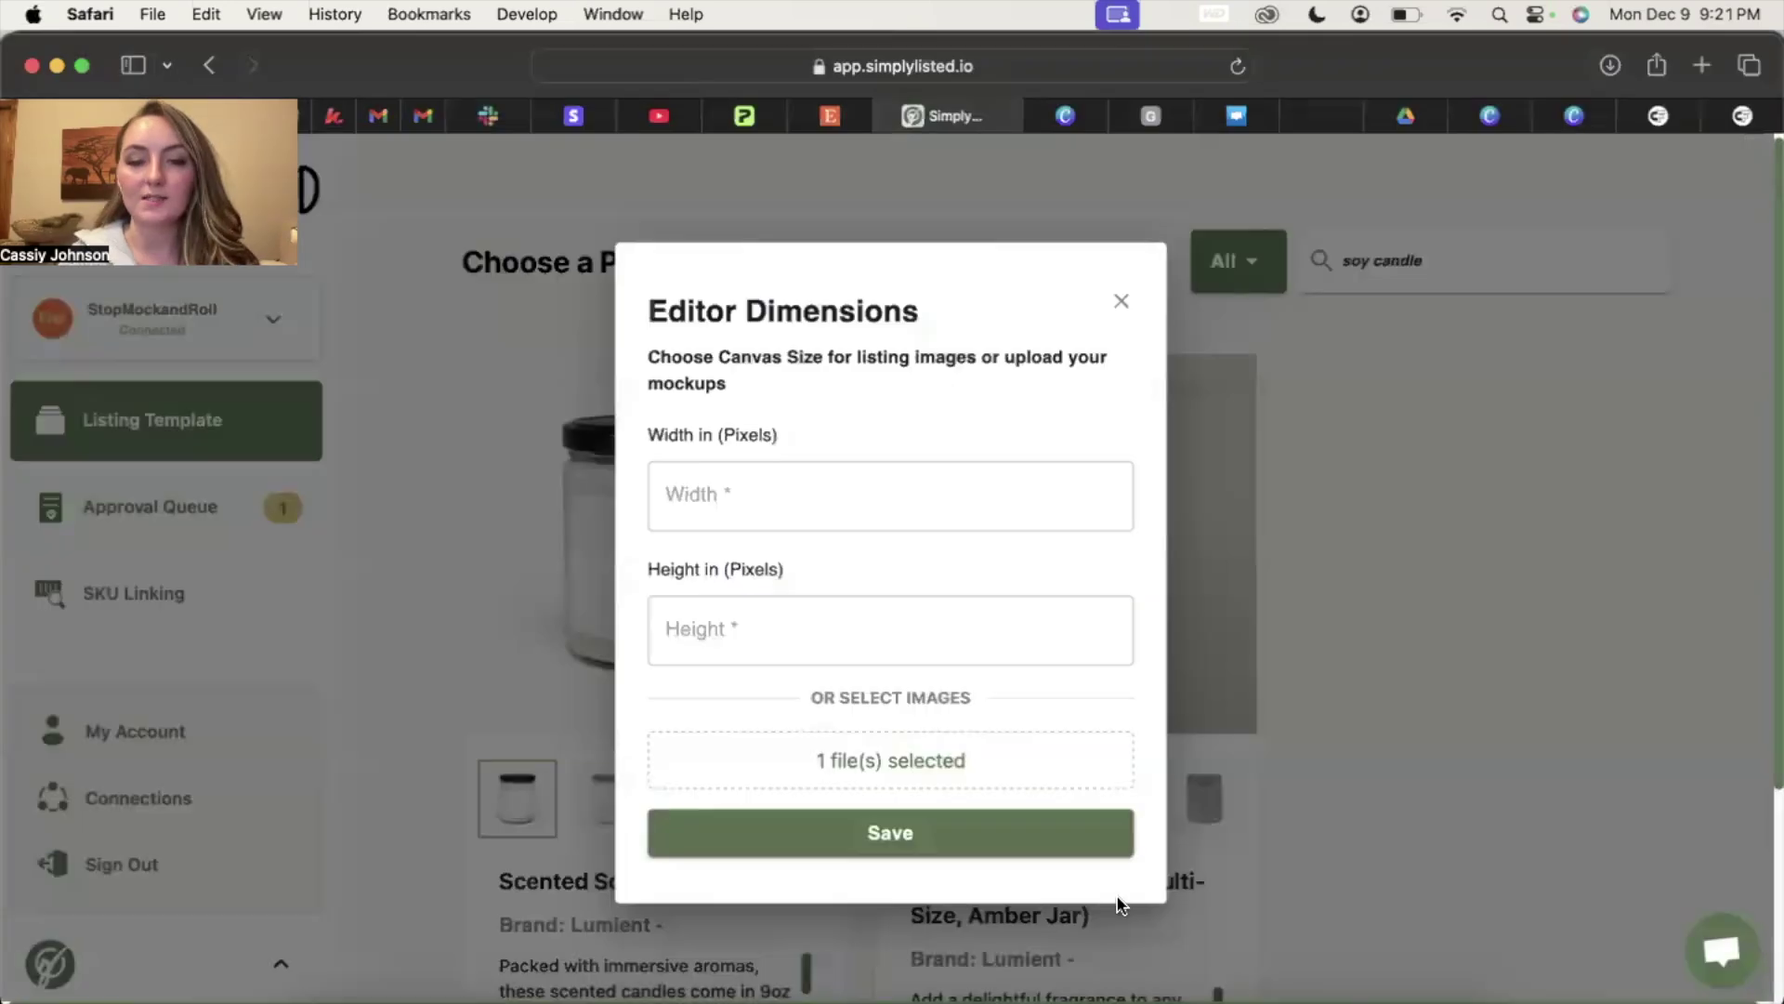
click(981, 838)
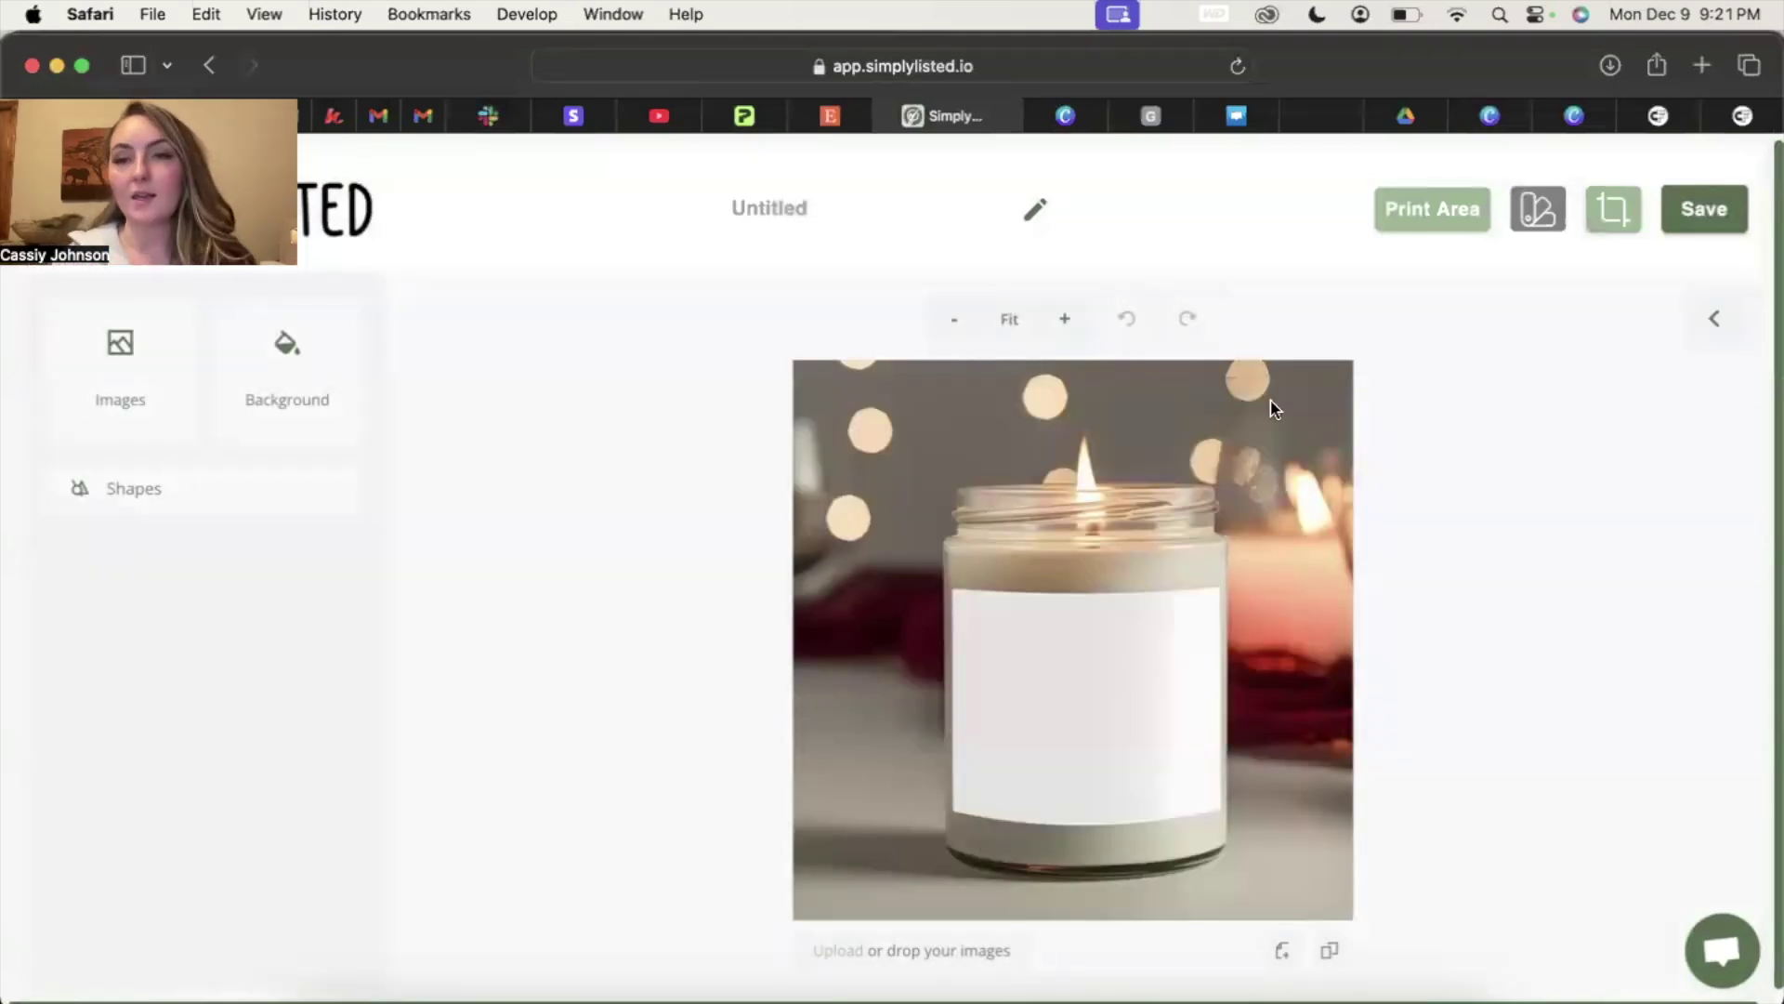
Step: Add the front print area, size it to cover the white label with overlap on both sides, and set its transparency to 92%
click(1437, 227)
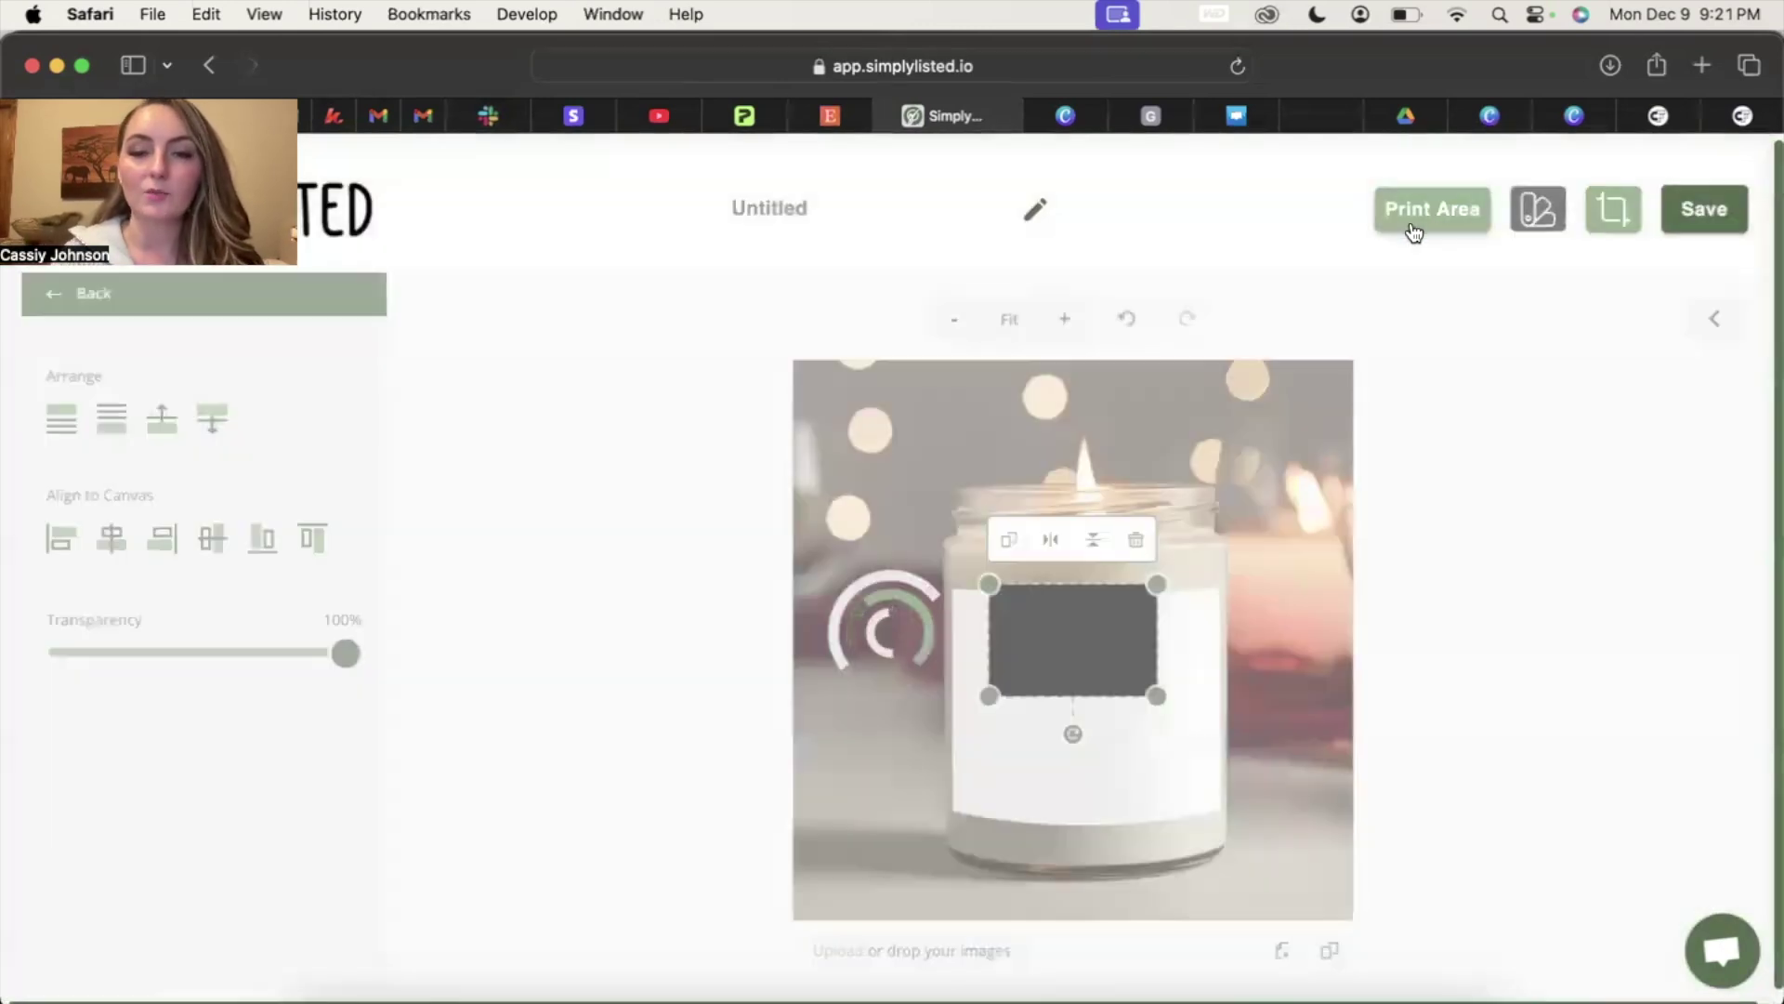
drag(346, 732, 139, 732)
drag(1070, 632, 1022, 629)
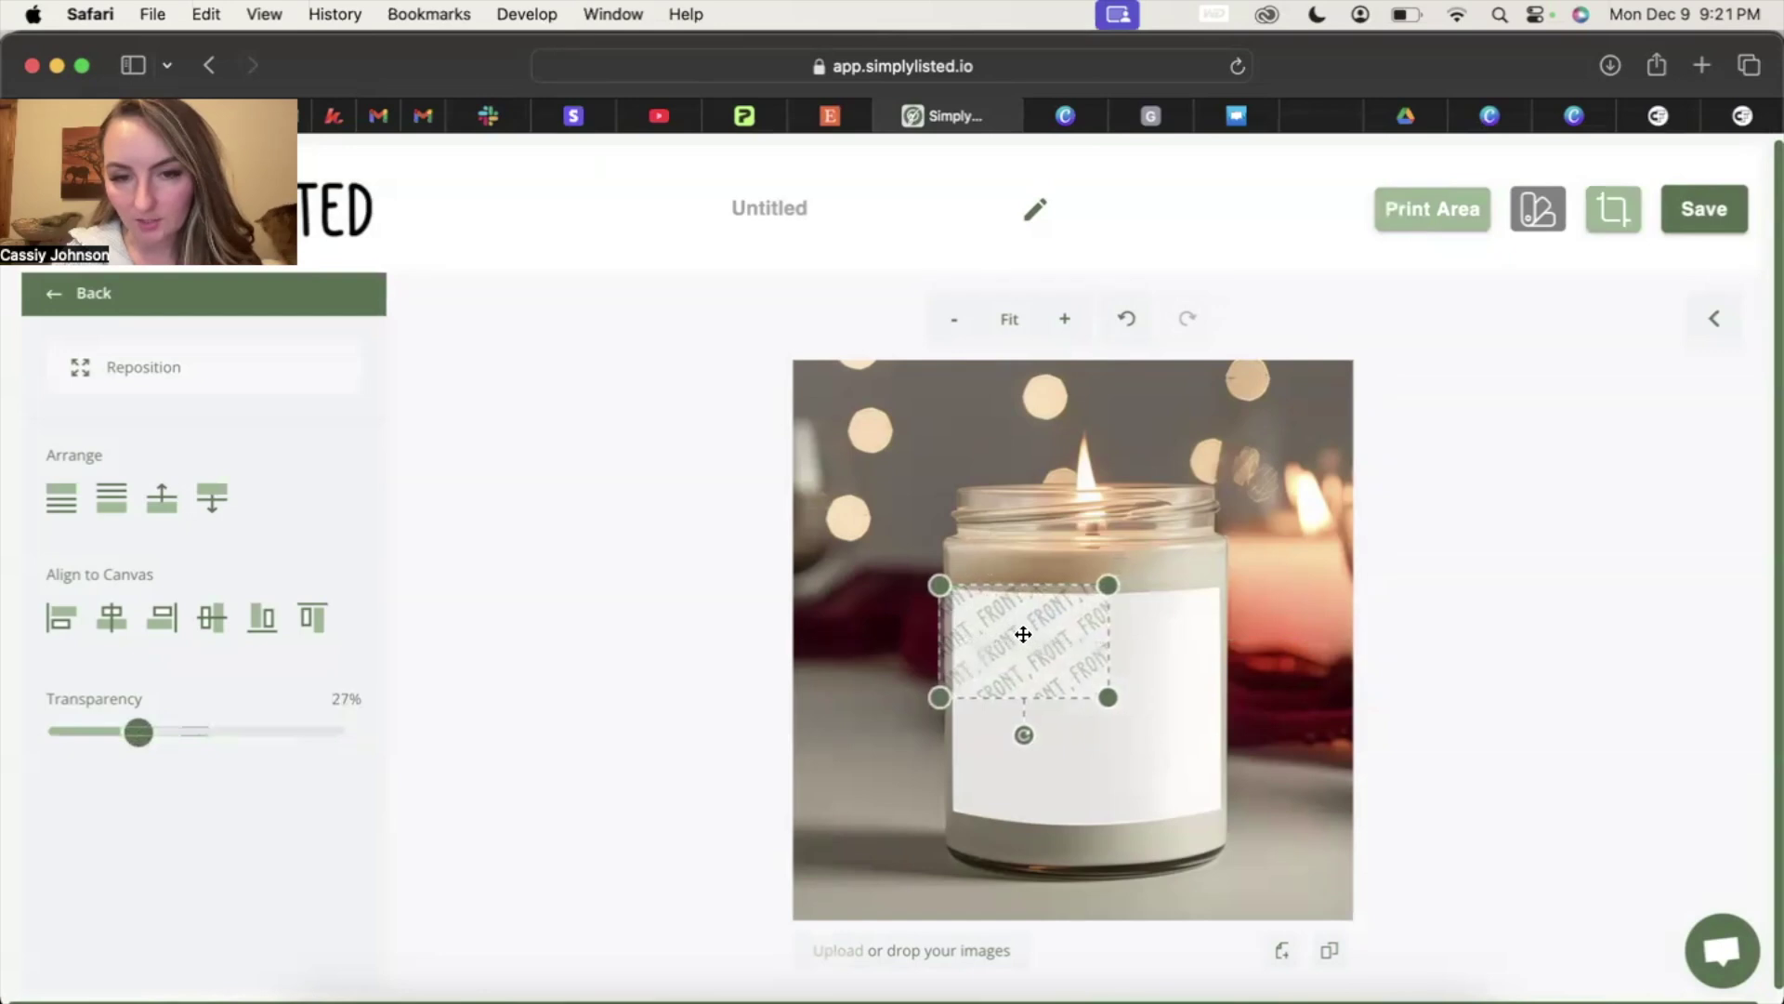
drag(1112, 699, 1309, 829)
drag(1211, 767, 1167, 765)
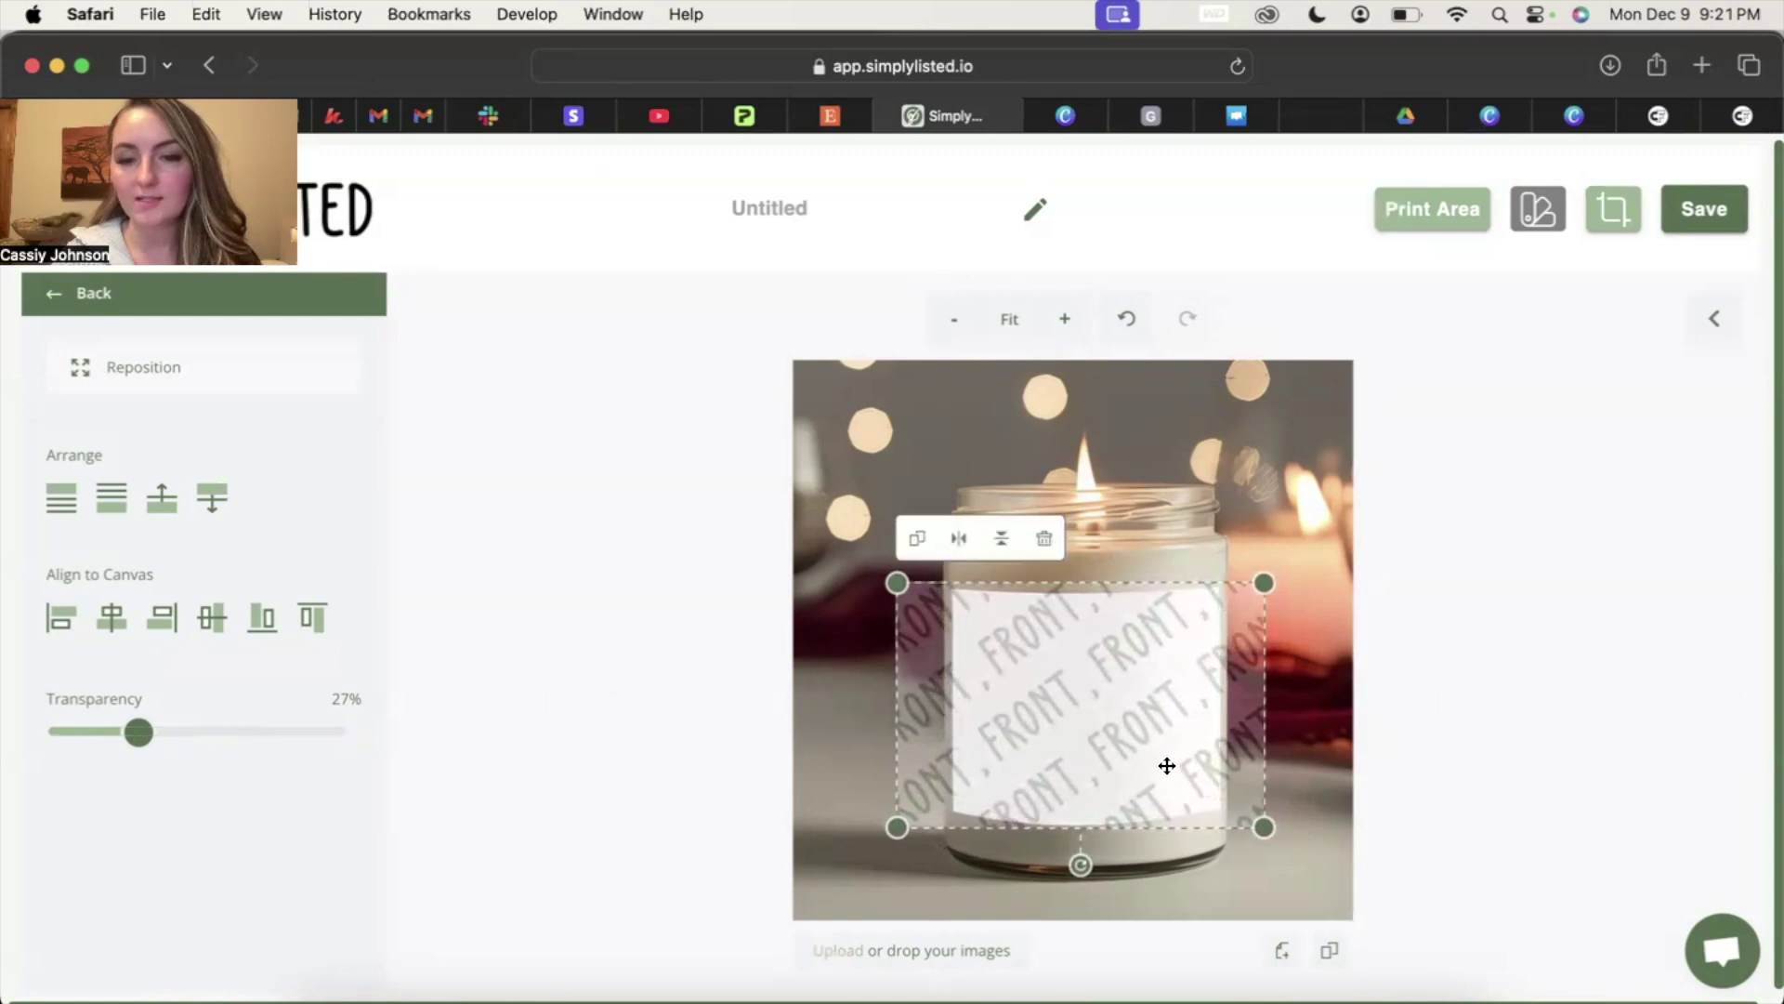
drag(139, 732, 318, 736)
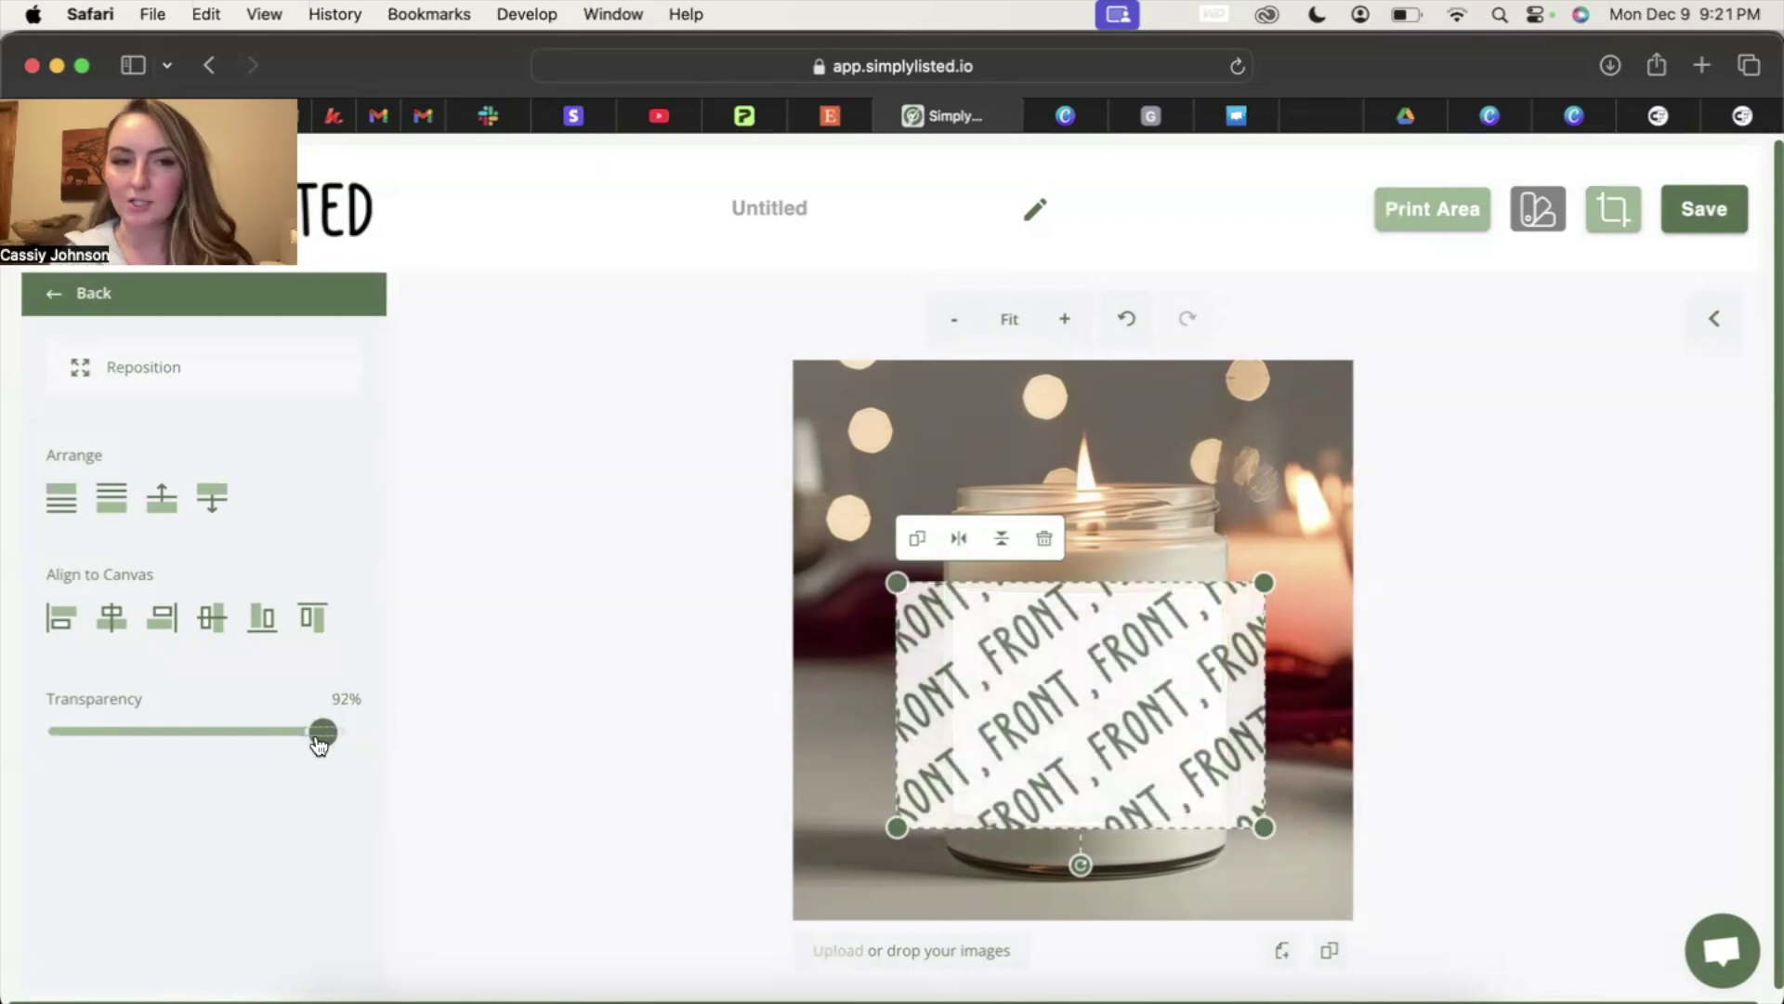
Step: Upload the transparent candle PNG, place it at the canvas centre over the print area, and show the template's page list
click(48, 305)
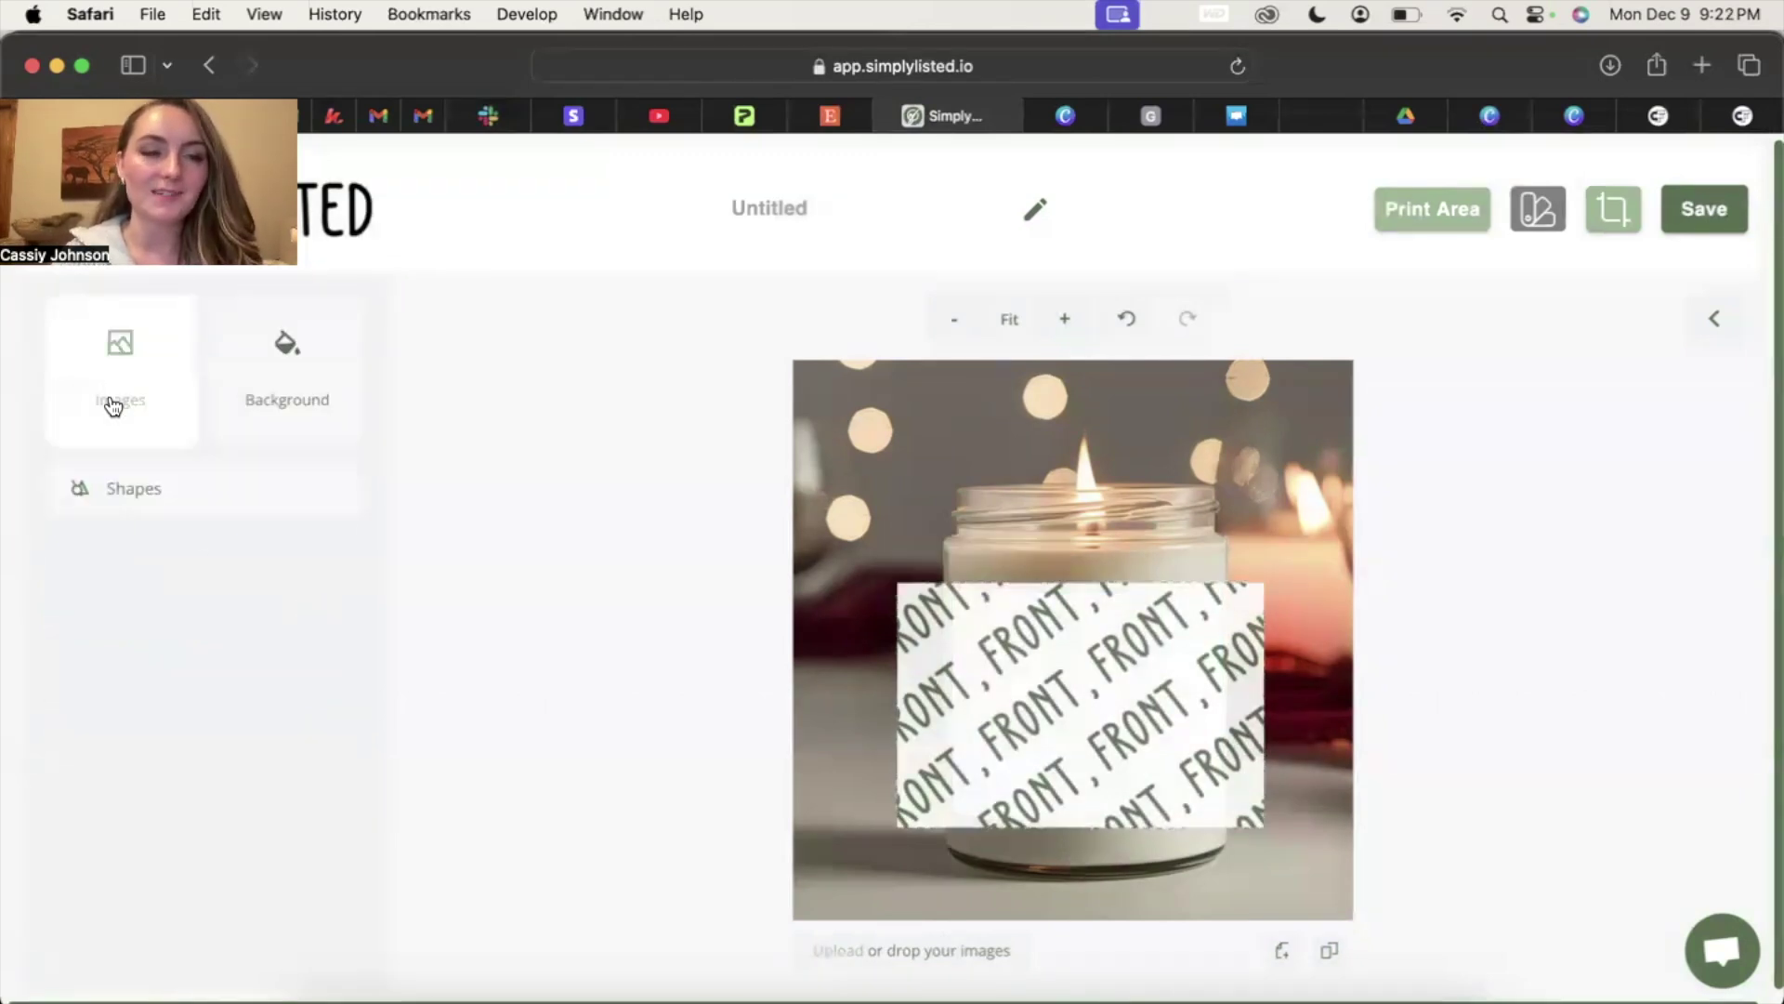
click(114, 406)
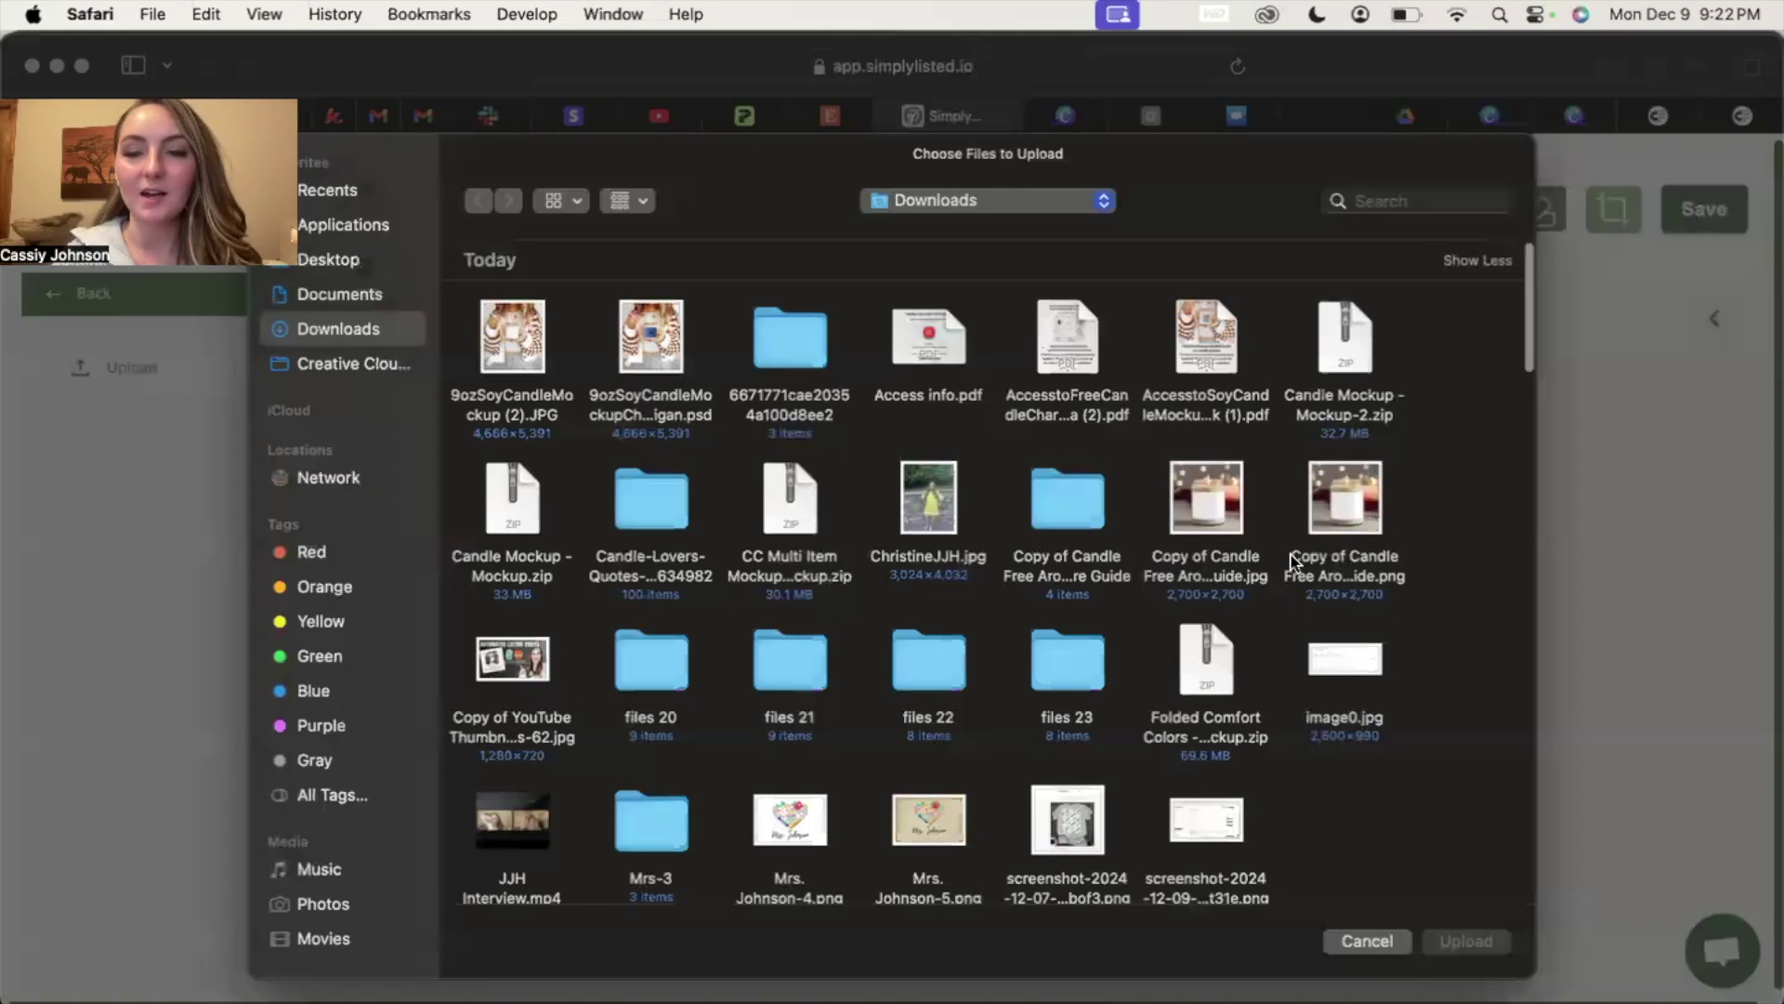
click(1353, 500)
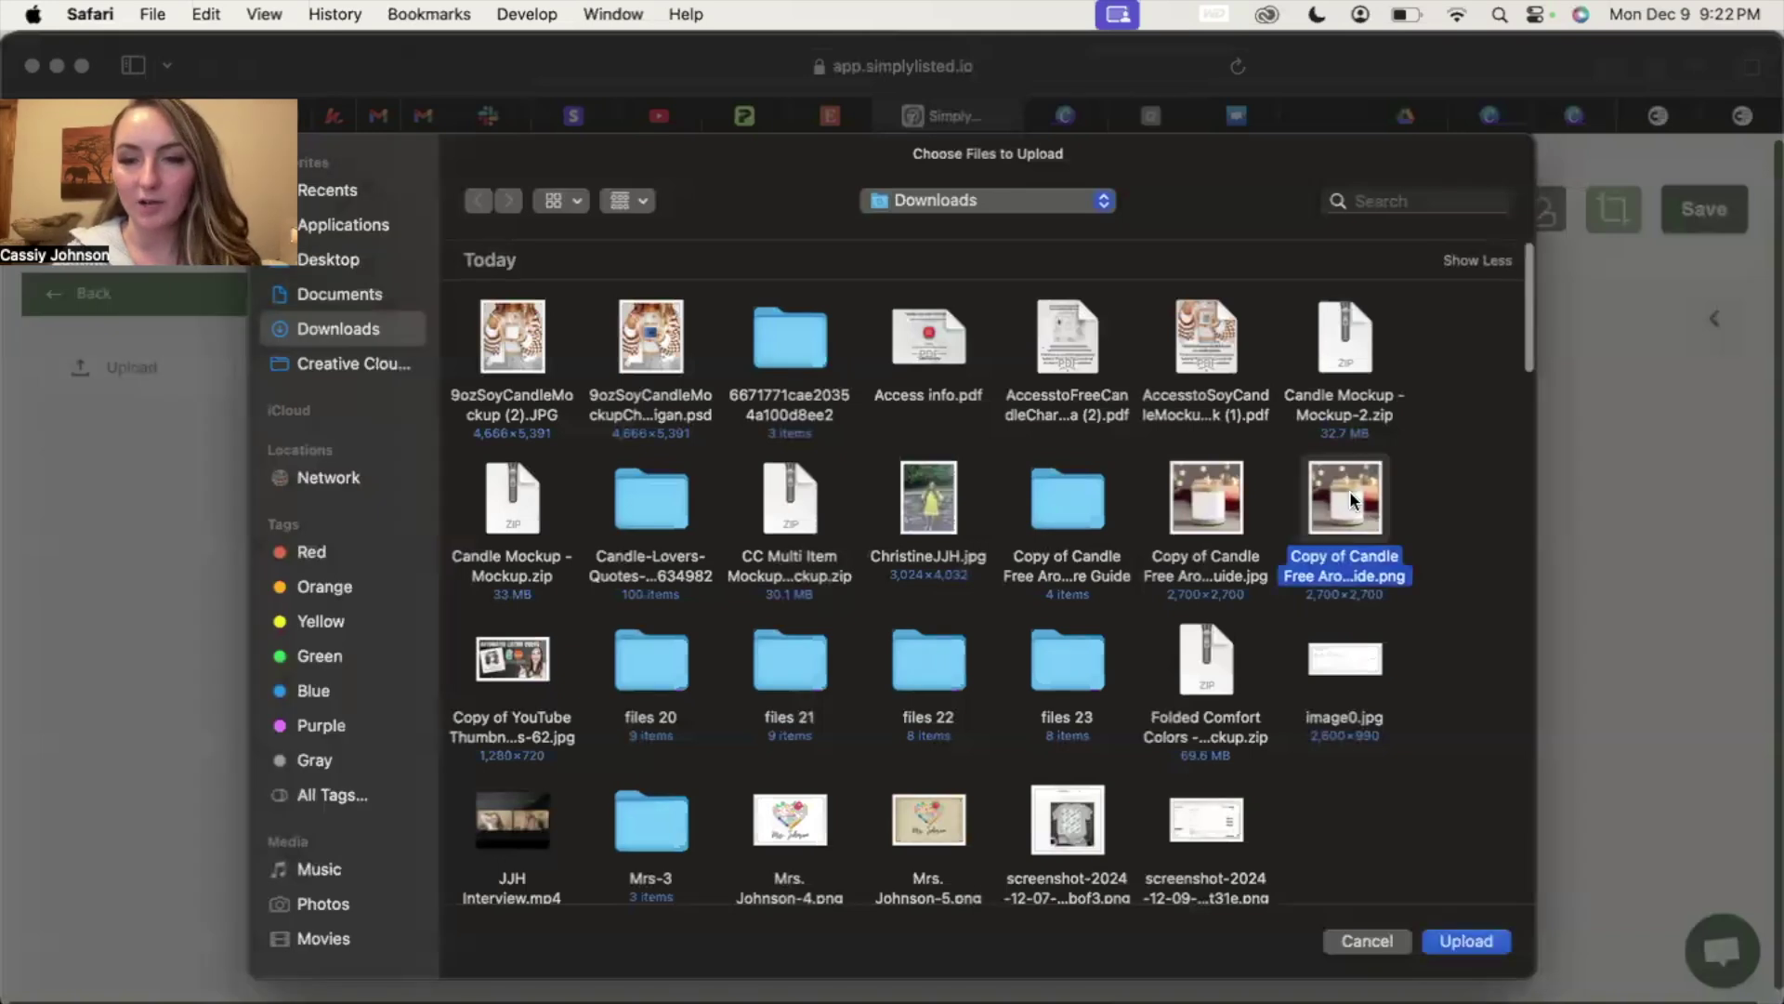
click(1478, 944)
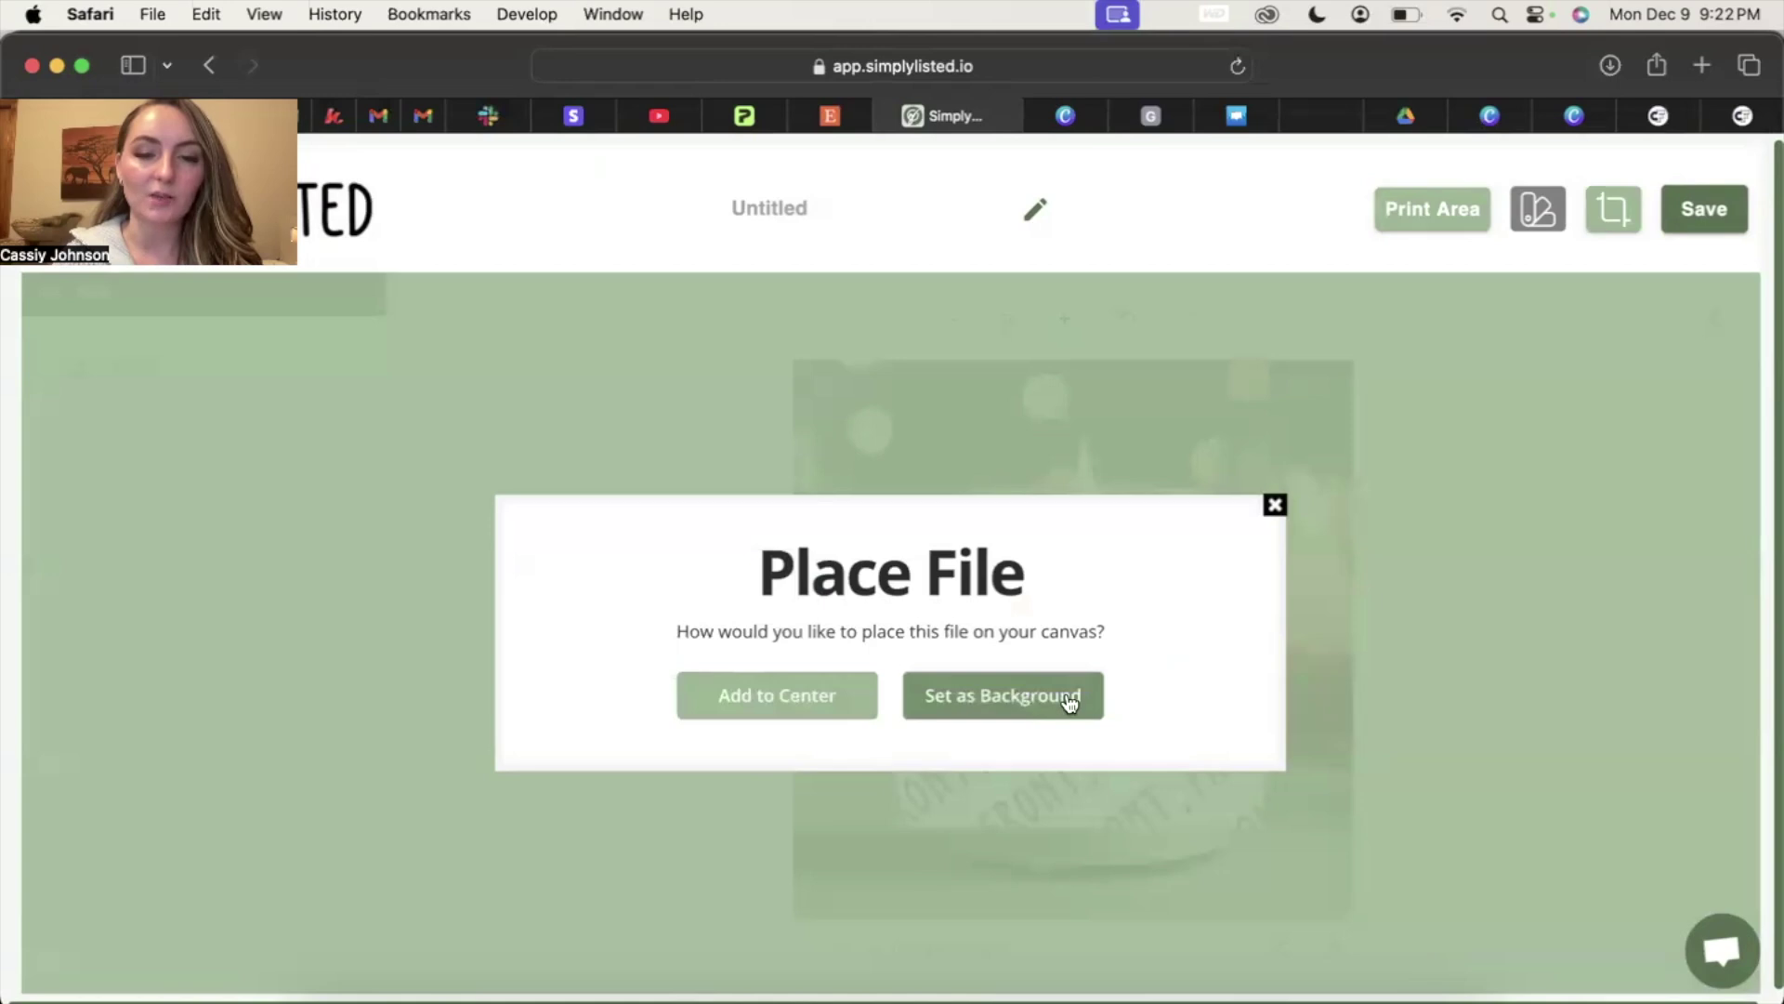
click(779, 698)
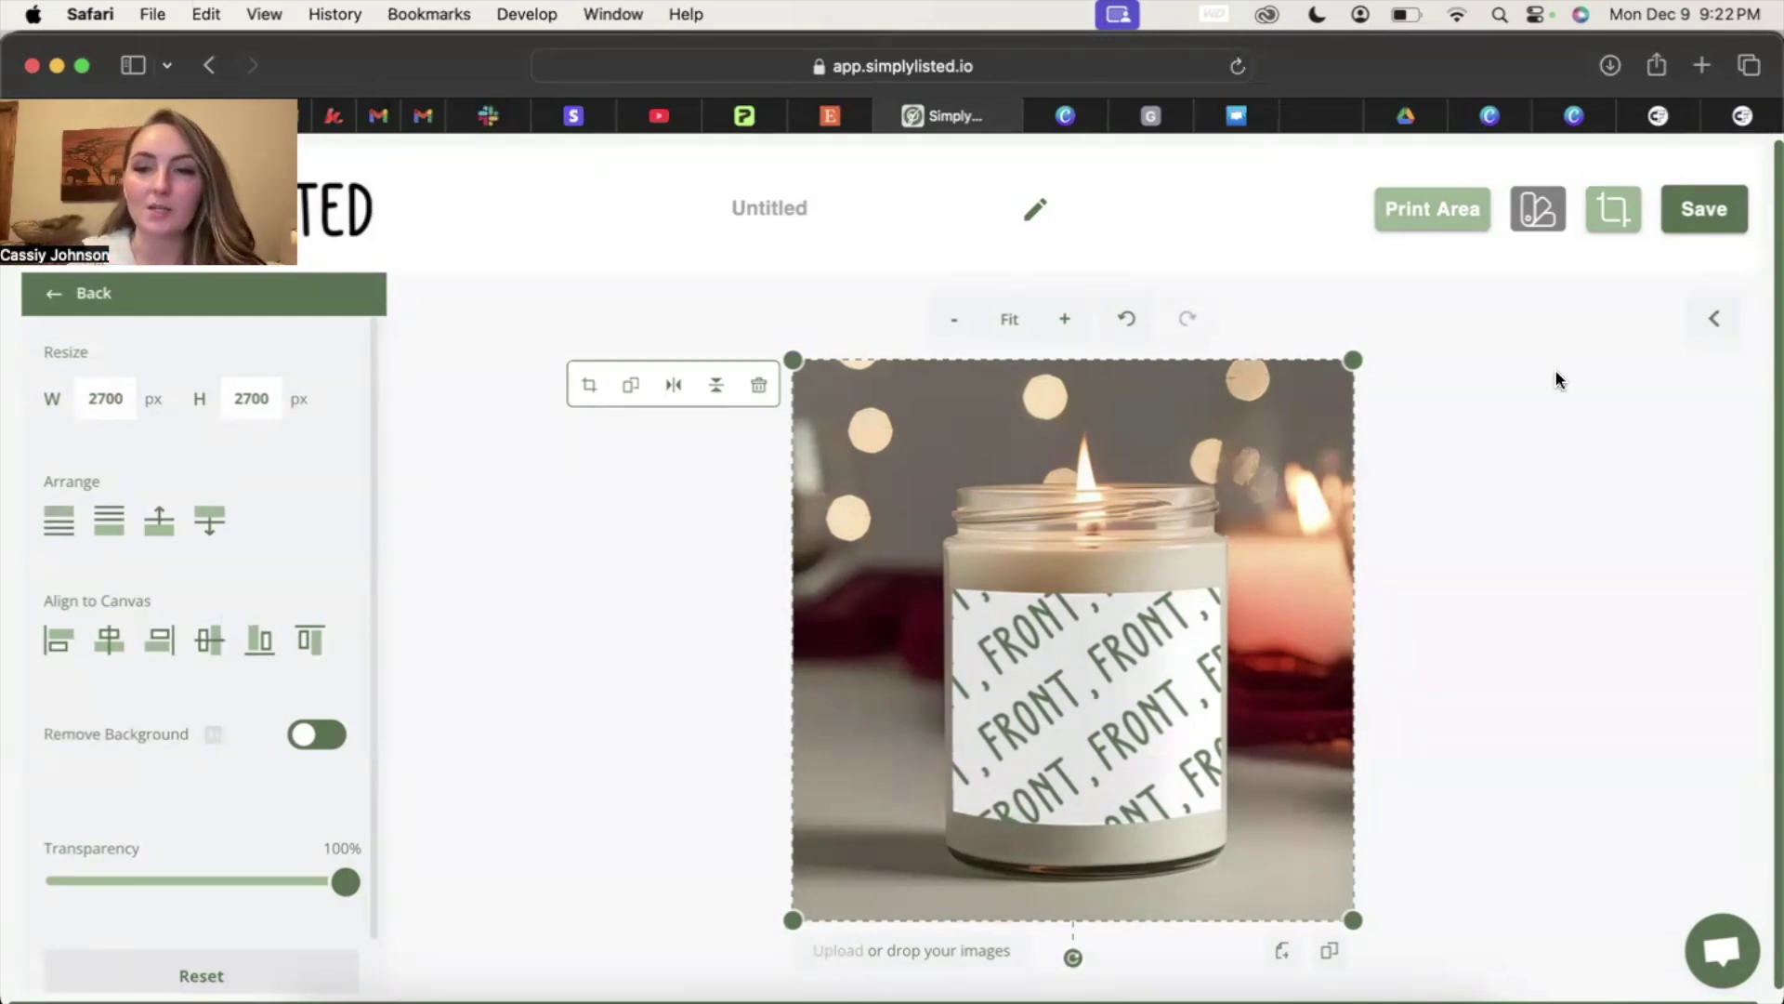
click(1713, 321)
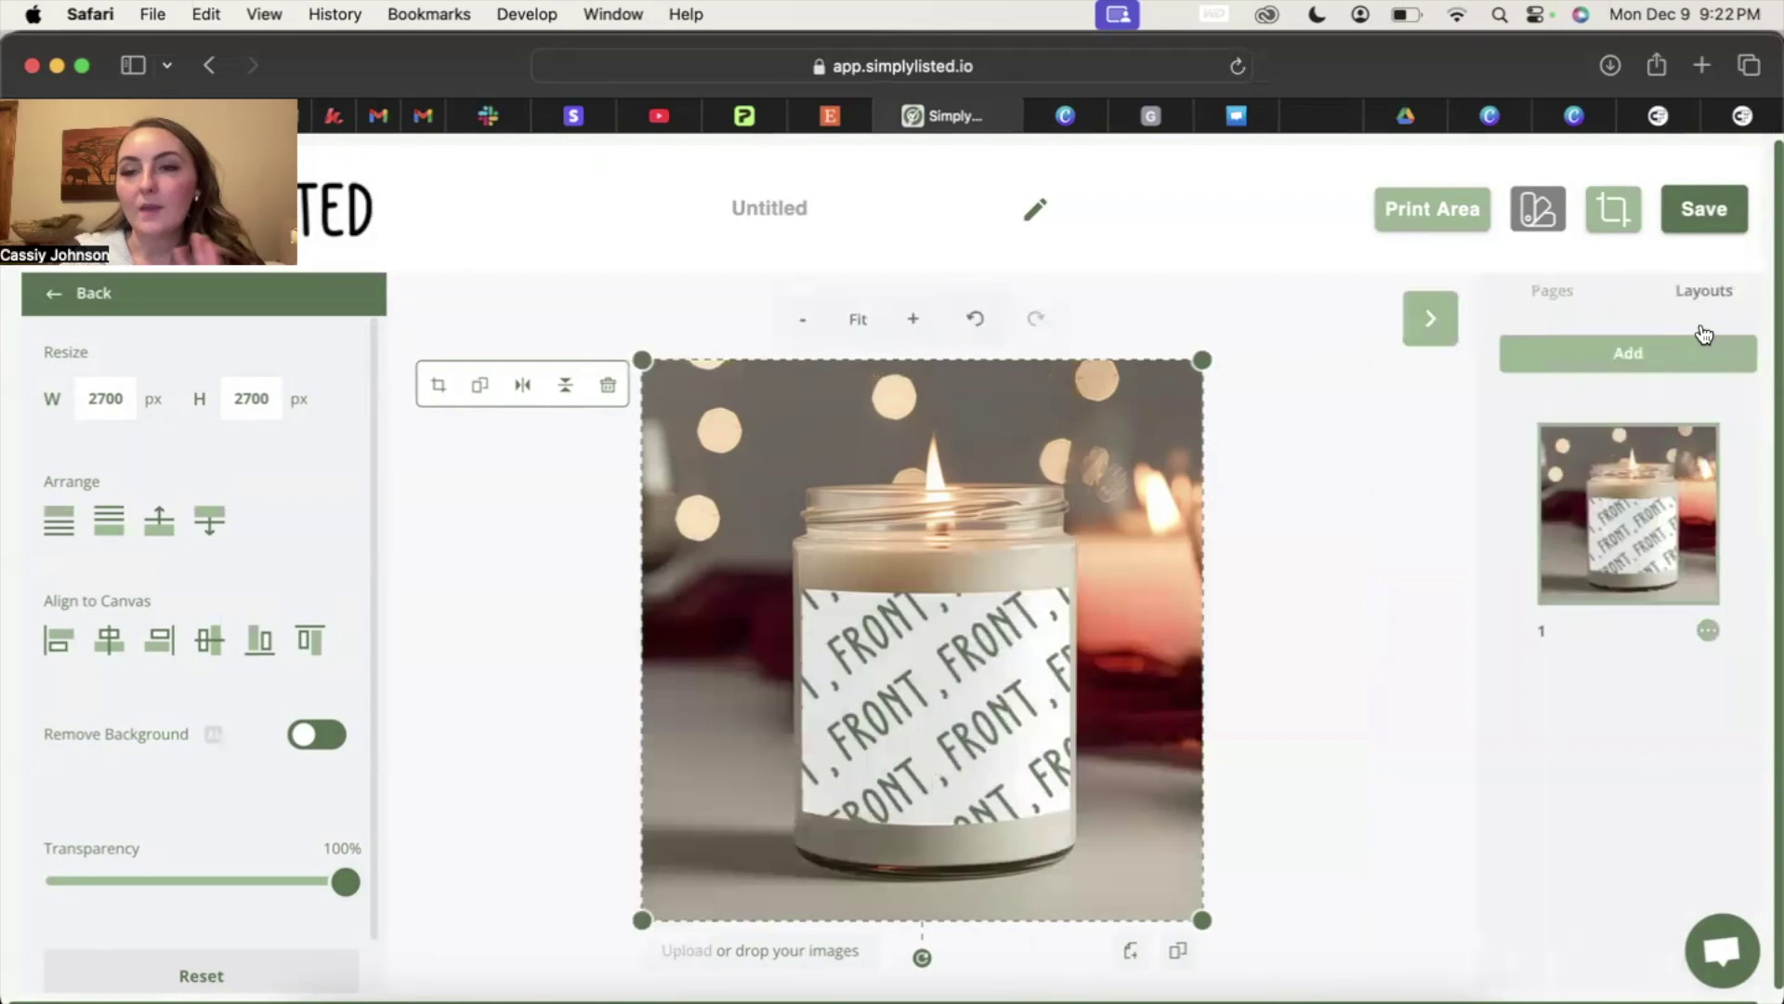
Step: Add a second template page and upload 7.jpg from the Copy of Candle Free Aro… folder as its background
click(1664, 371)
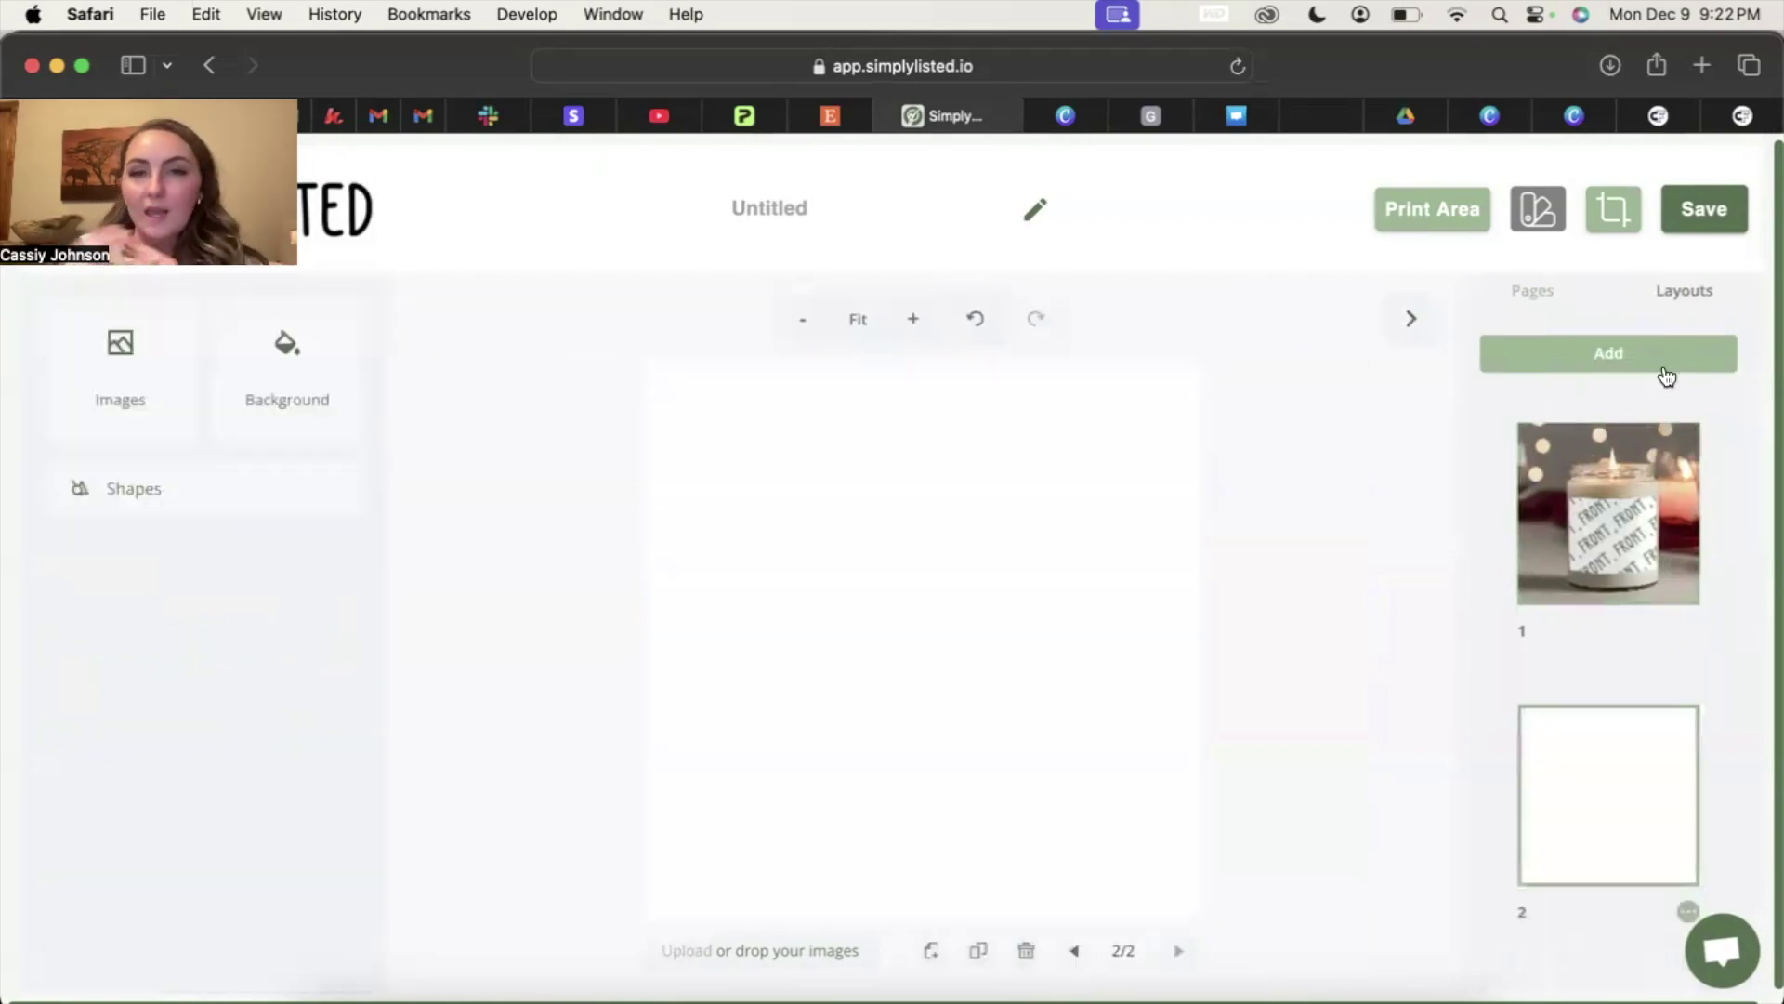
click(281, 372)
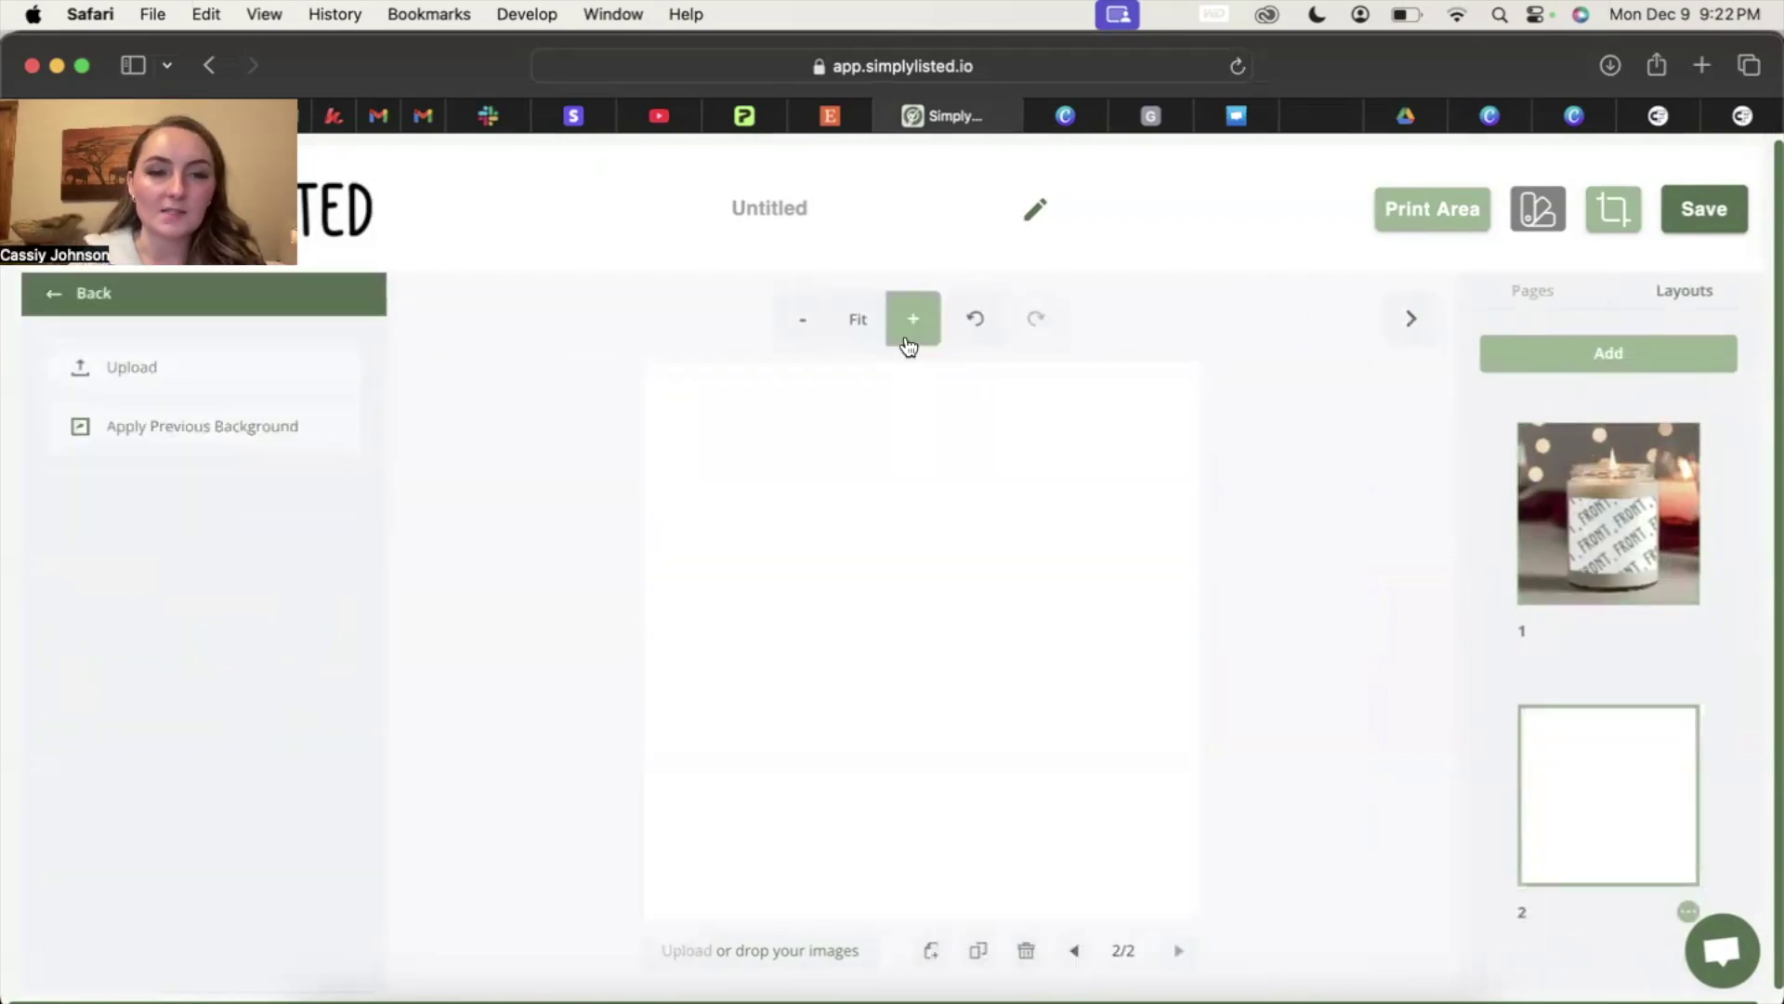
click(207, 384)
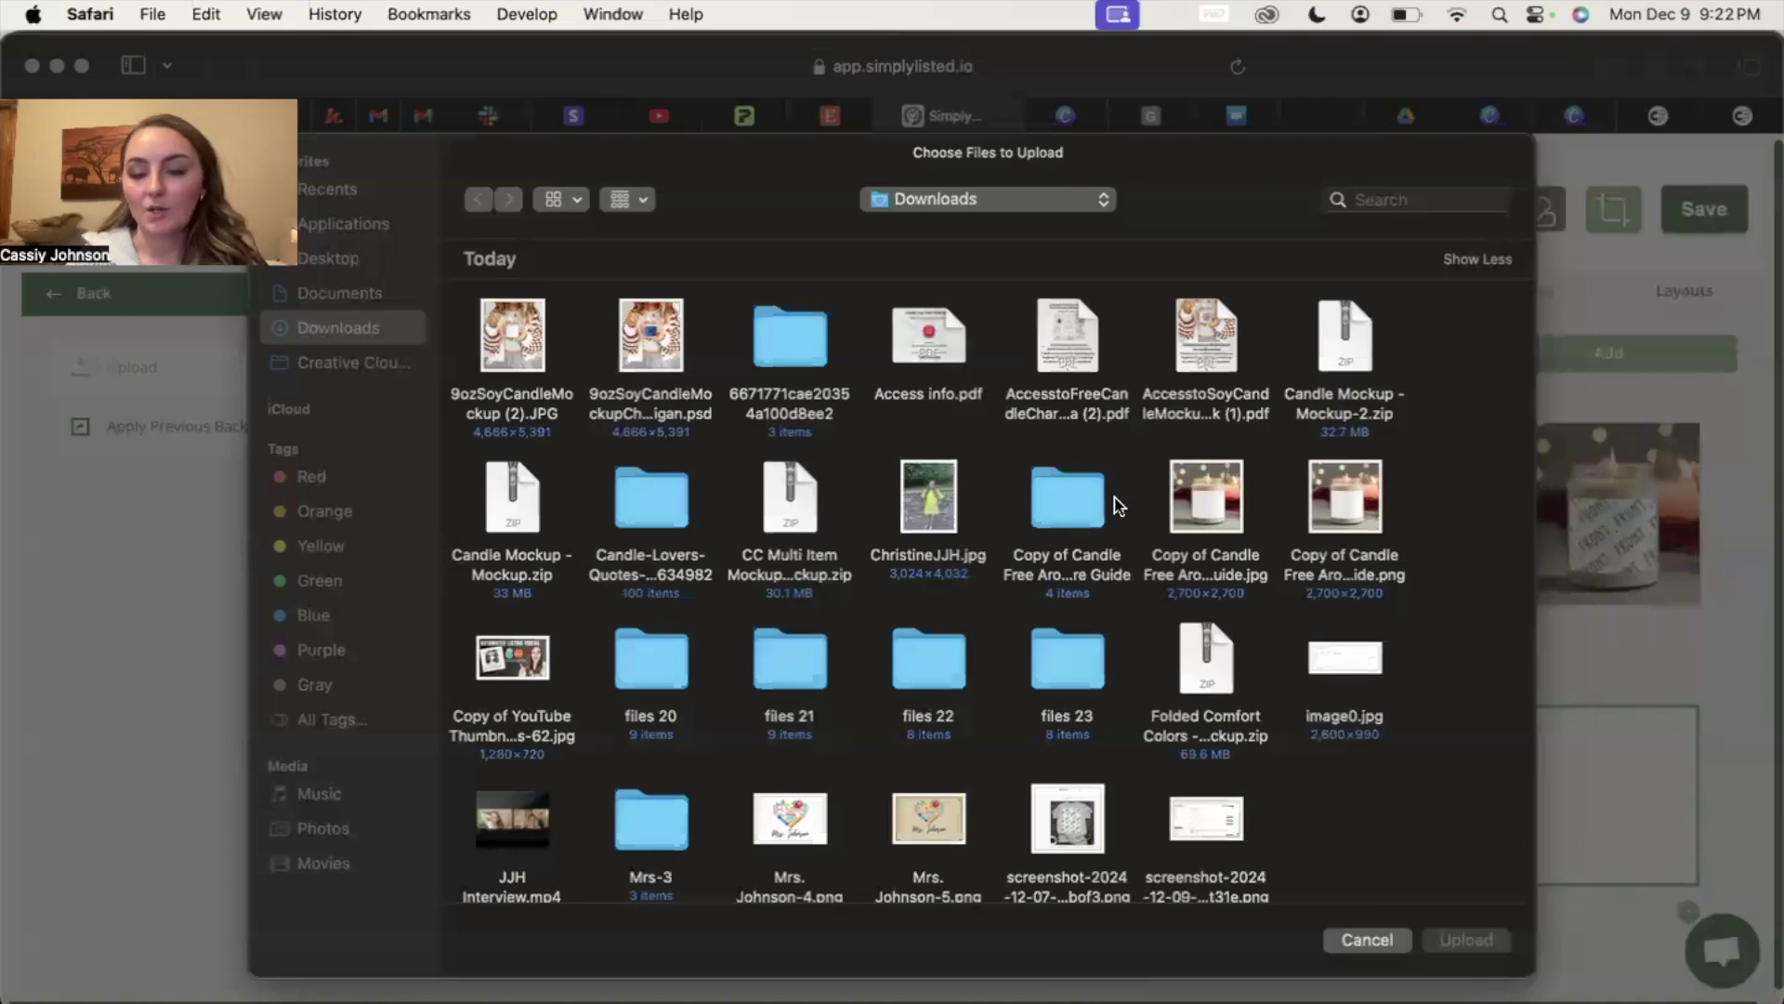
double_click(1080, 506)
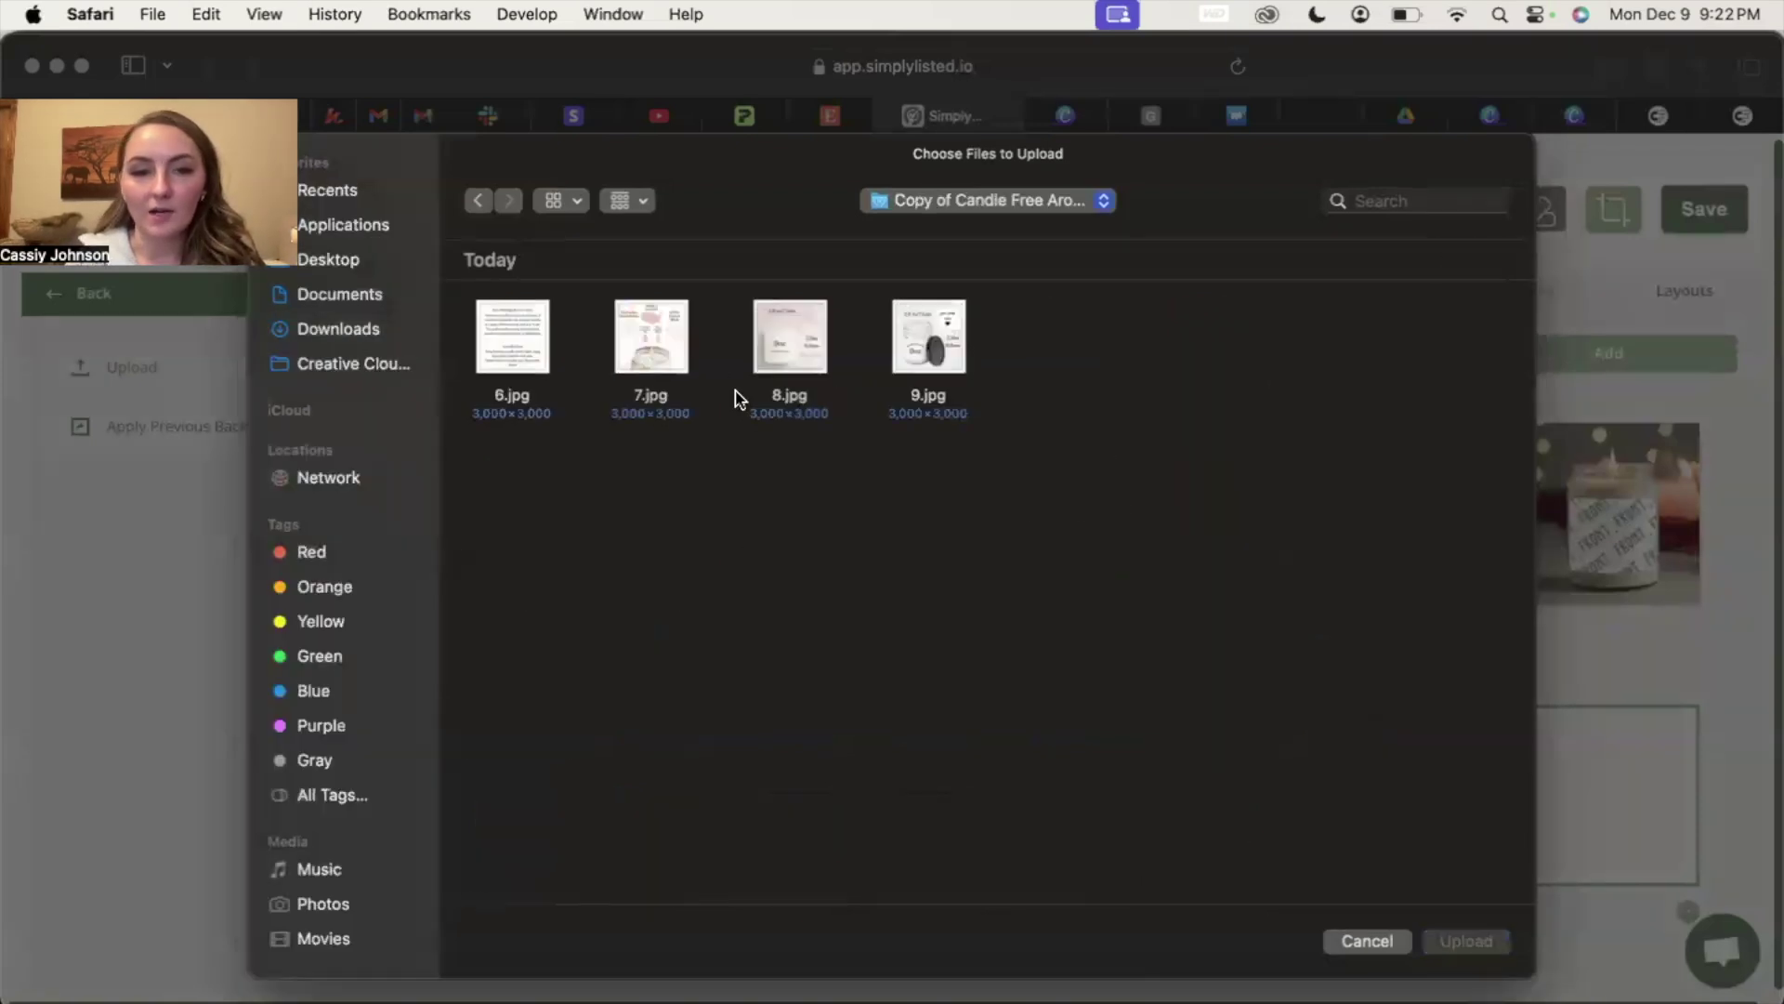
click(693, 348)
click(1449, 940)
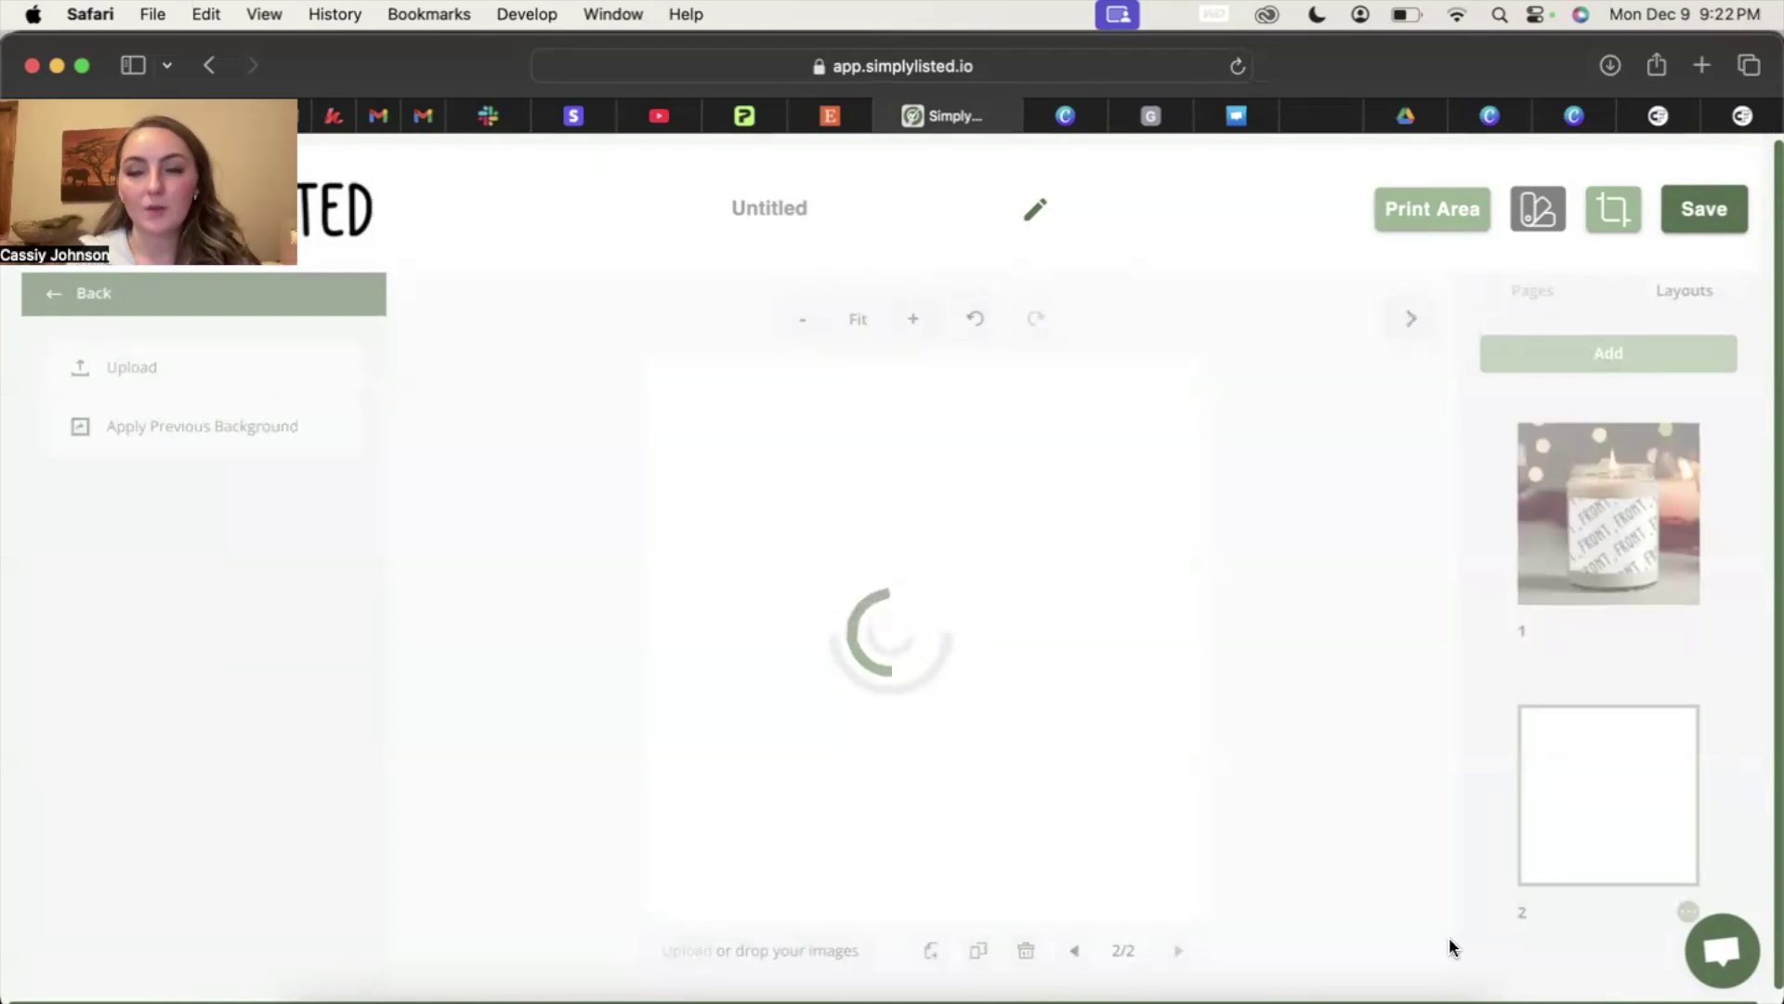
Step: Add a third template page with 8.jpg, the candle size guide, as its background
click(1621, 355)
click(310, 368)
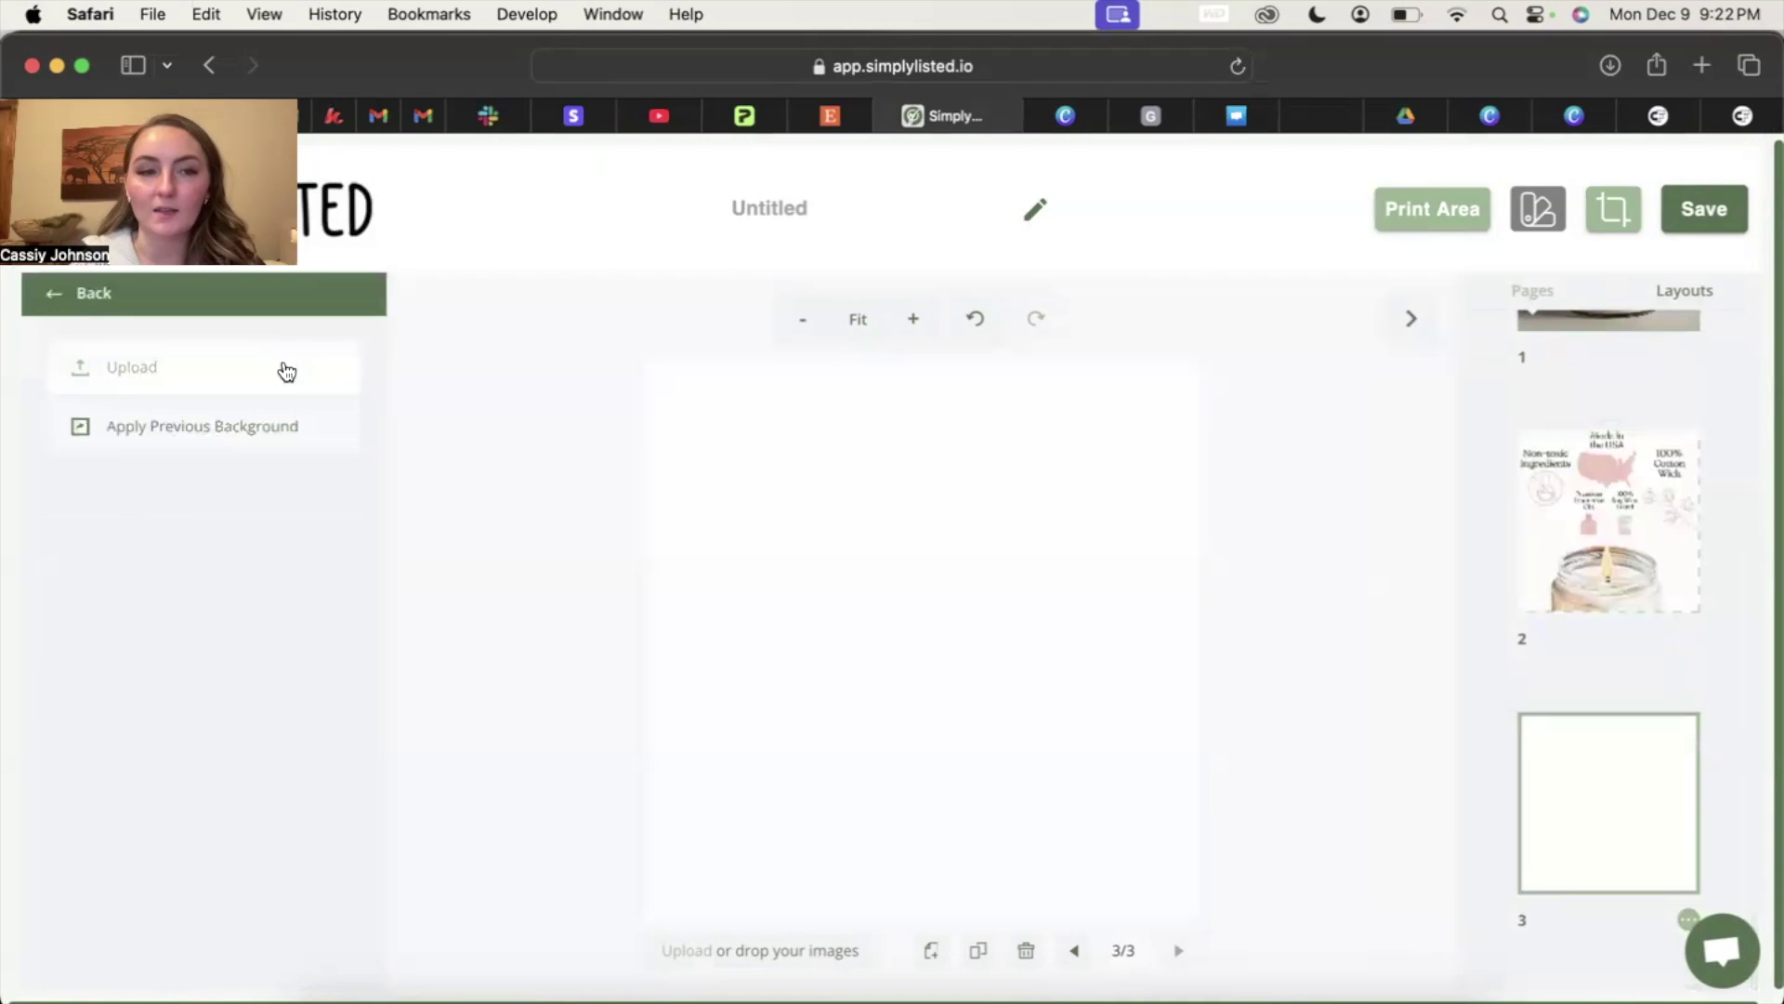
click(245, 365)
click(766, 334)
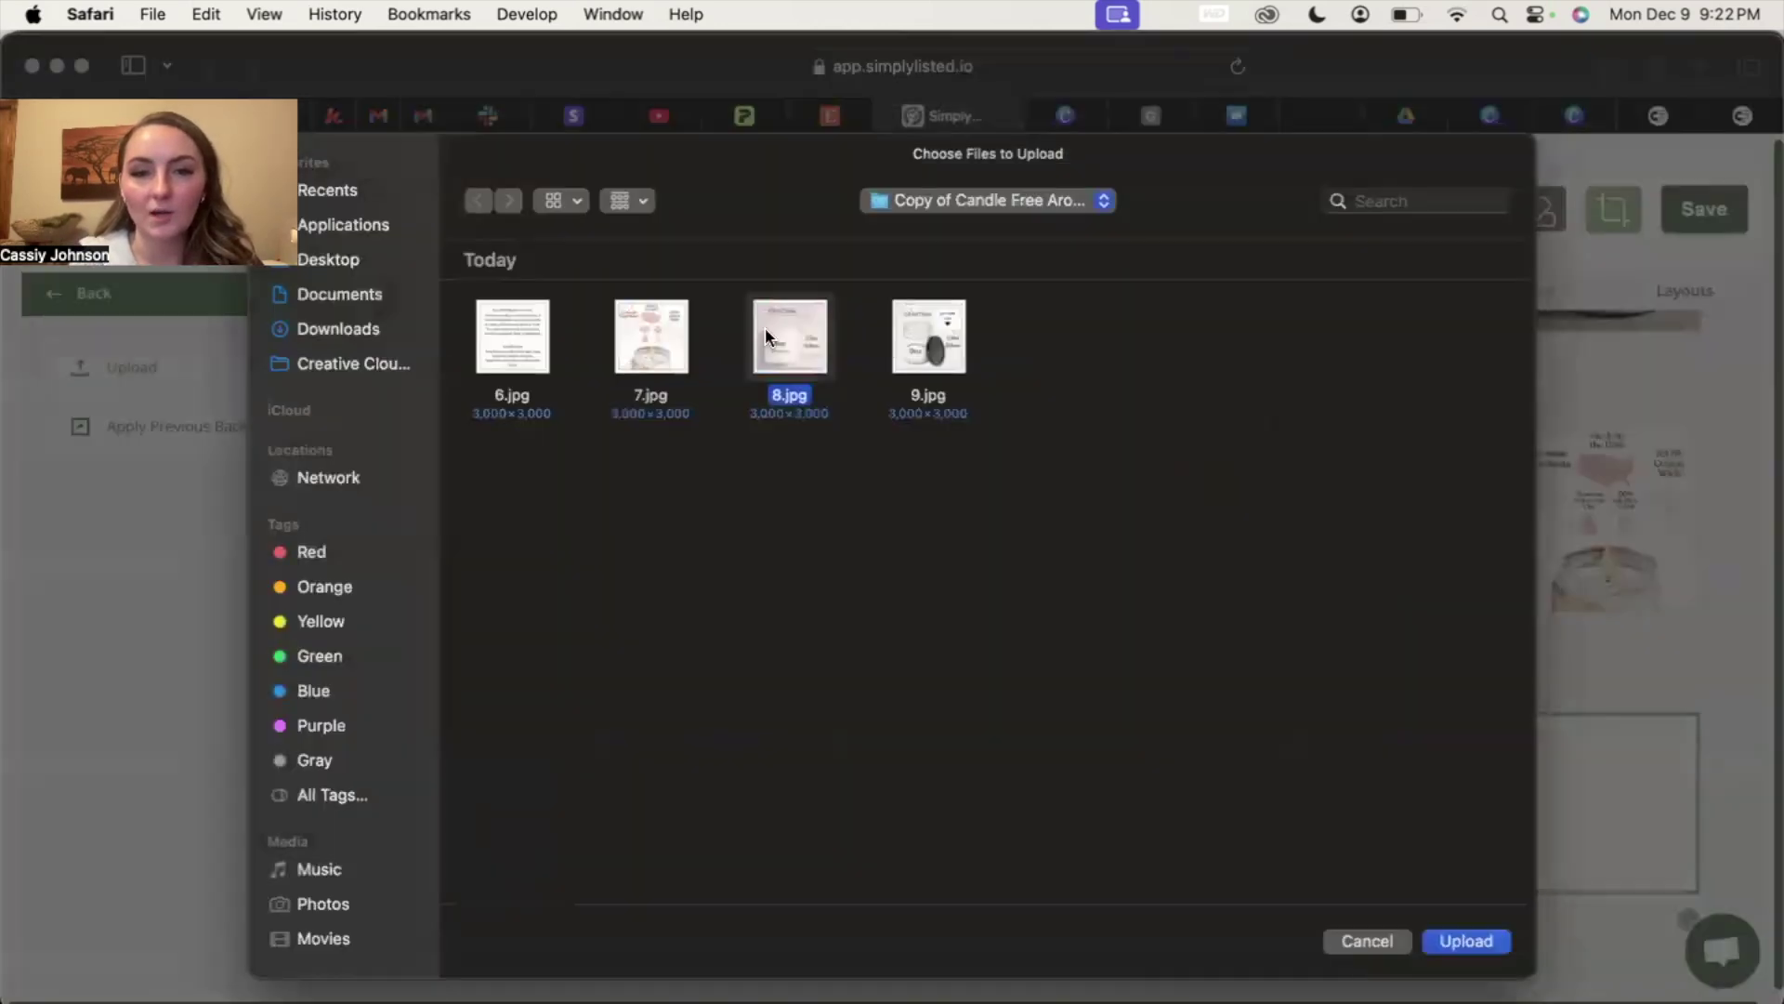
click(1456, 941)
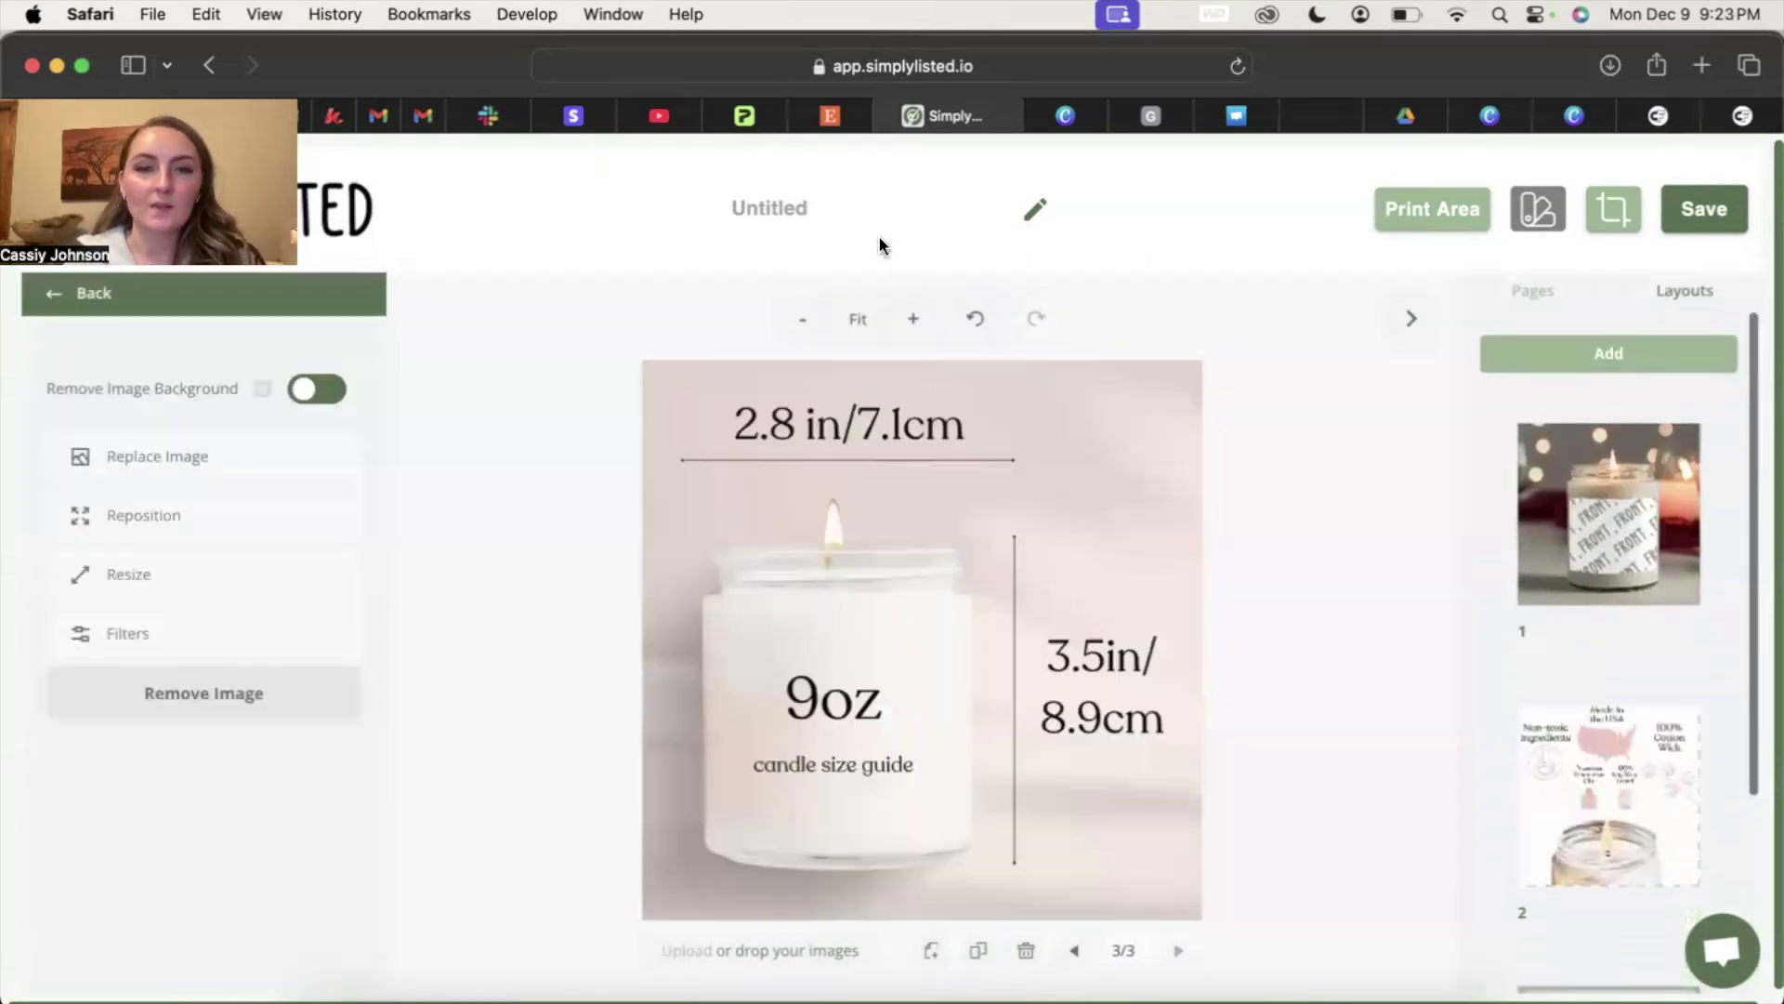
Step: Name the template Colored Background Candles and save it
click(850, 206)
text(Colored Background Candles)
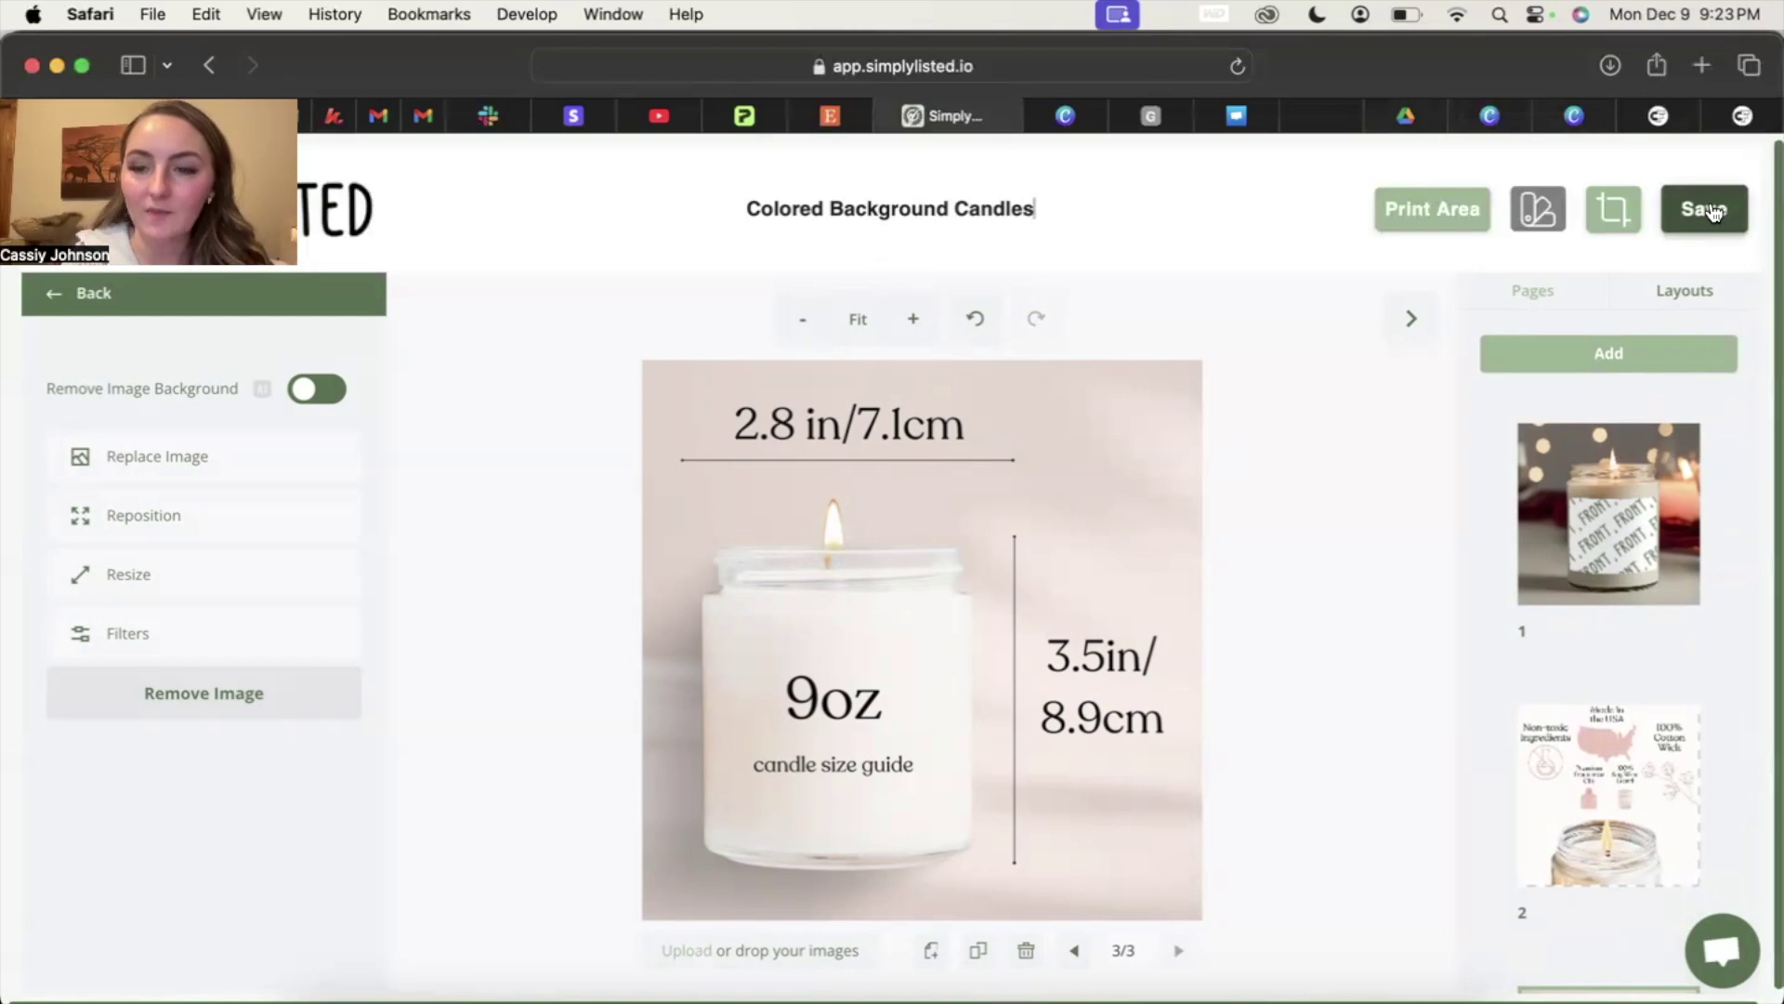
click(1713, 210)
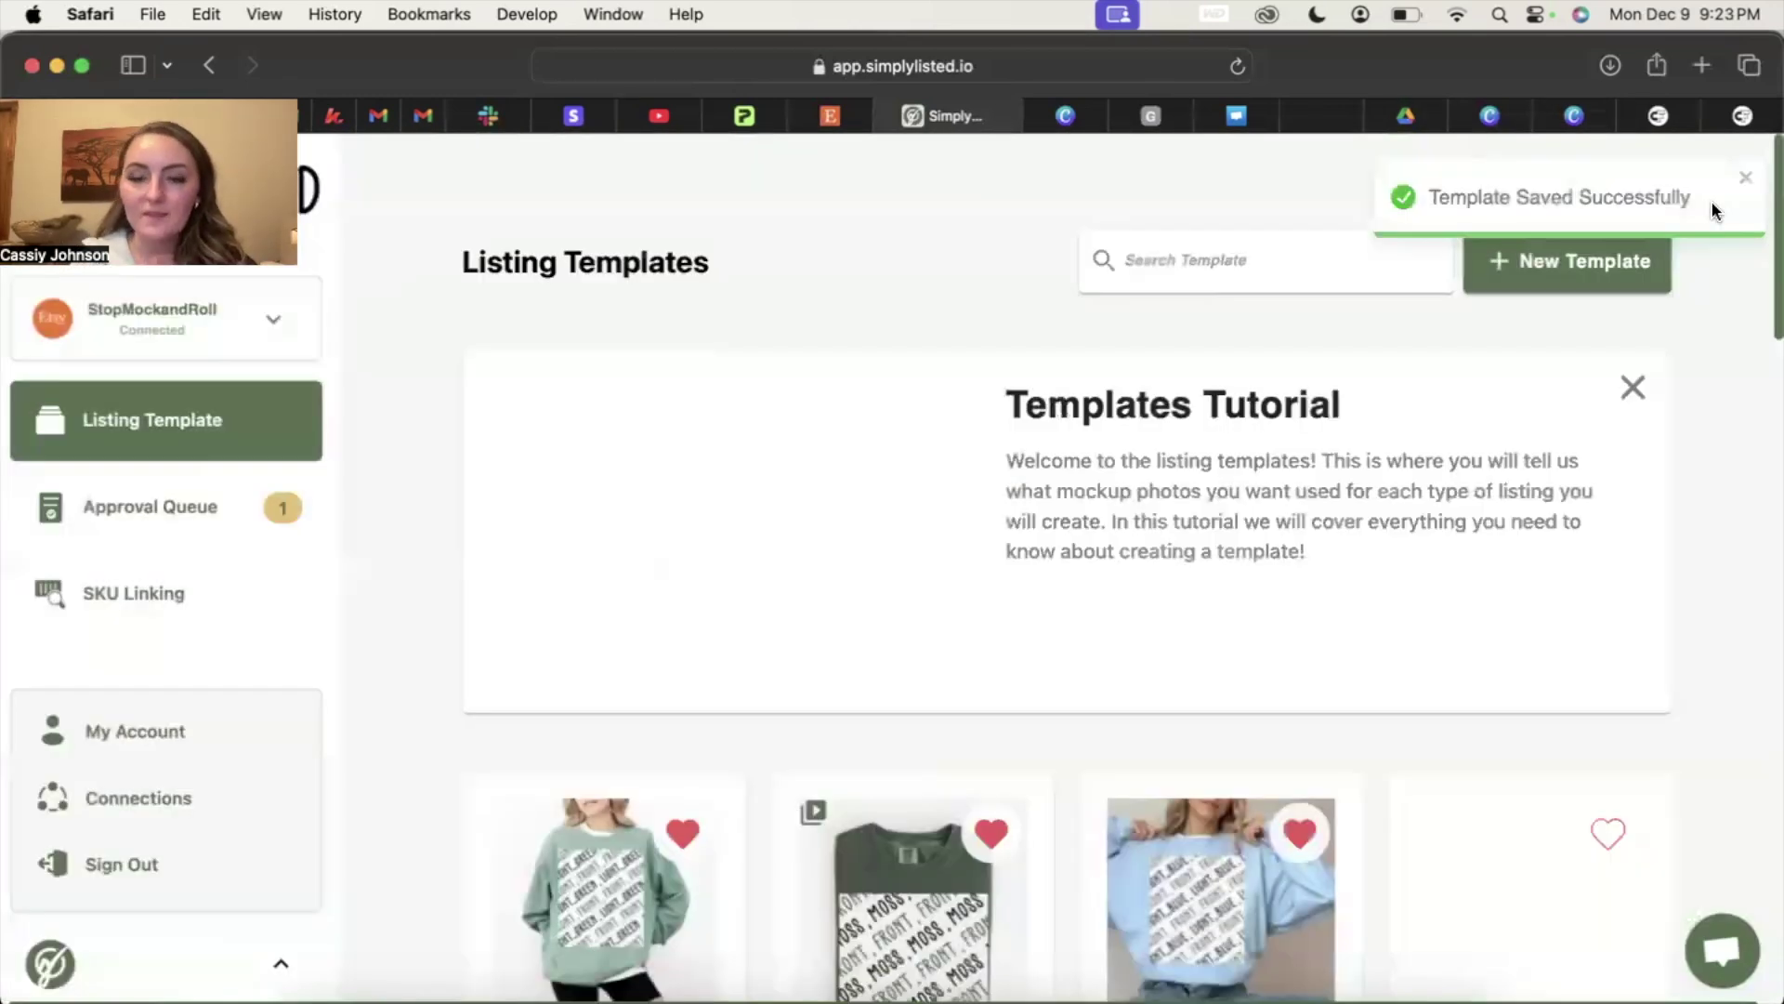
Step: Generate a test mockup of the Colored Background Candles template using the tan-label Copy of Scented Soy Candle, 9oz
scroll(1714, 210, down, 5)
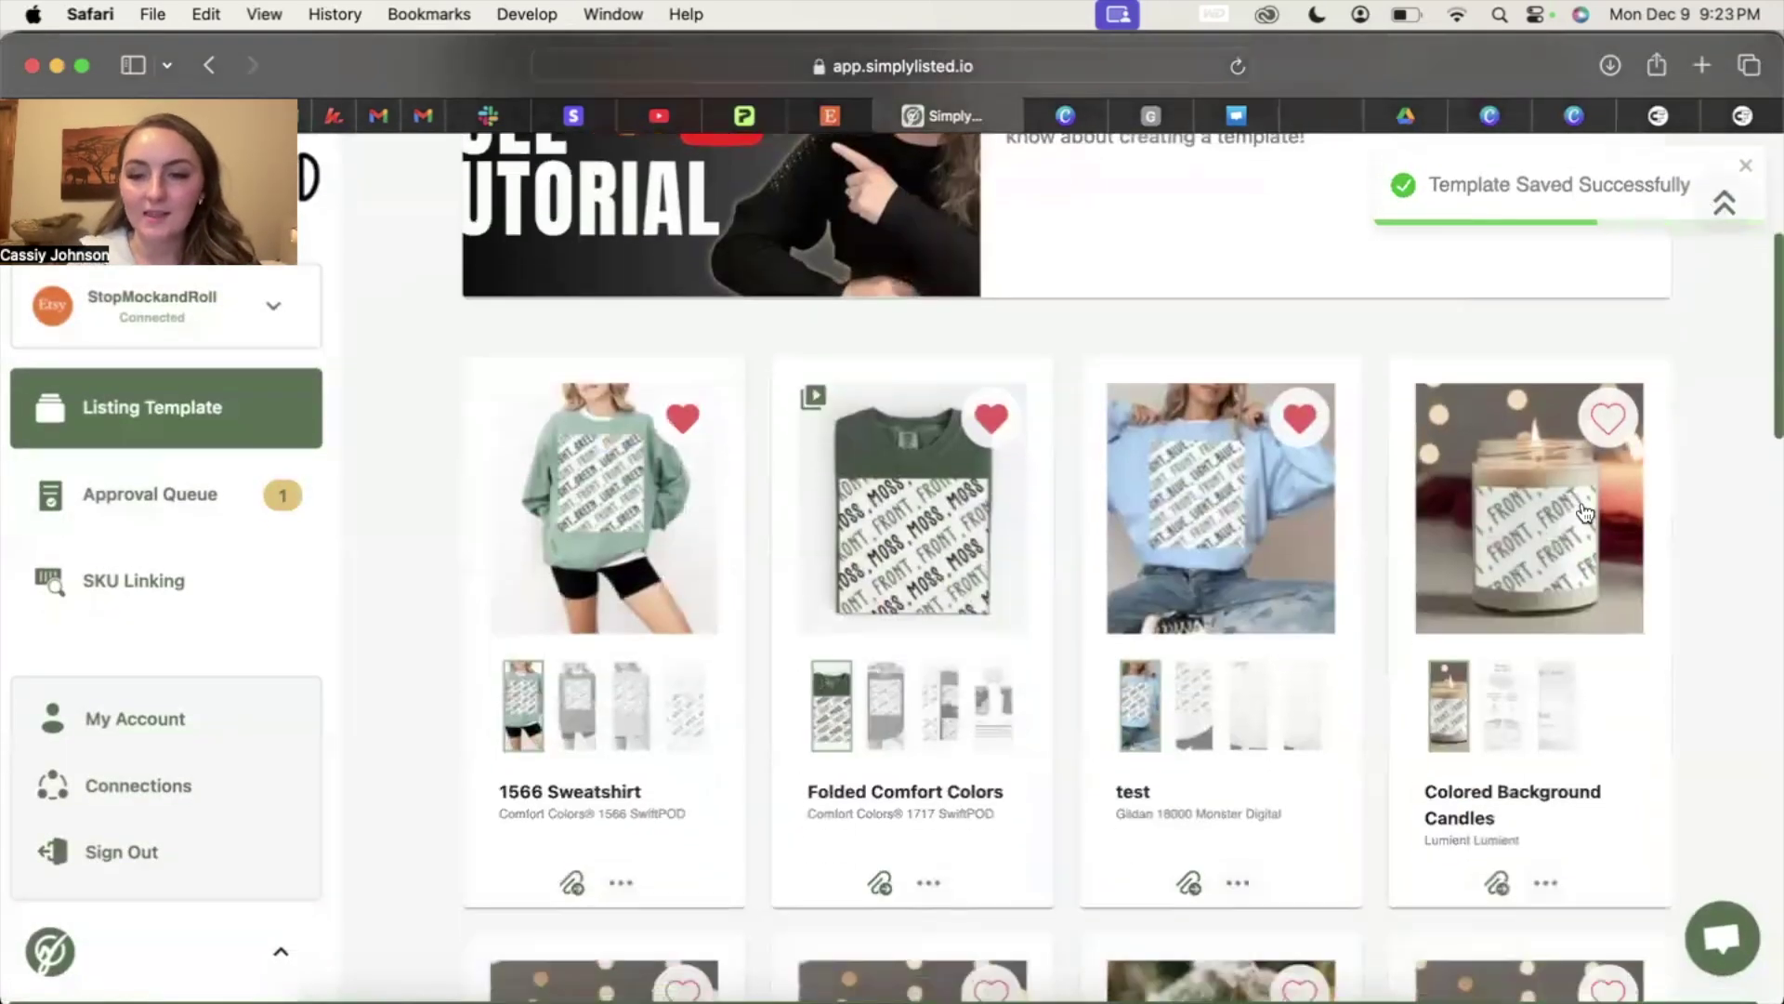
click(1545, 882)
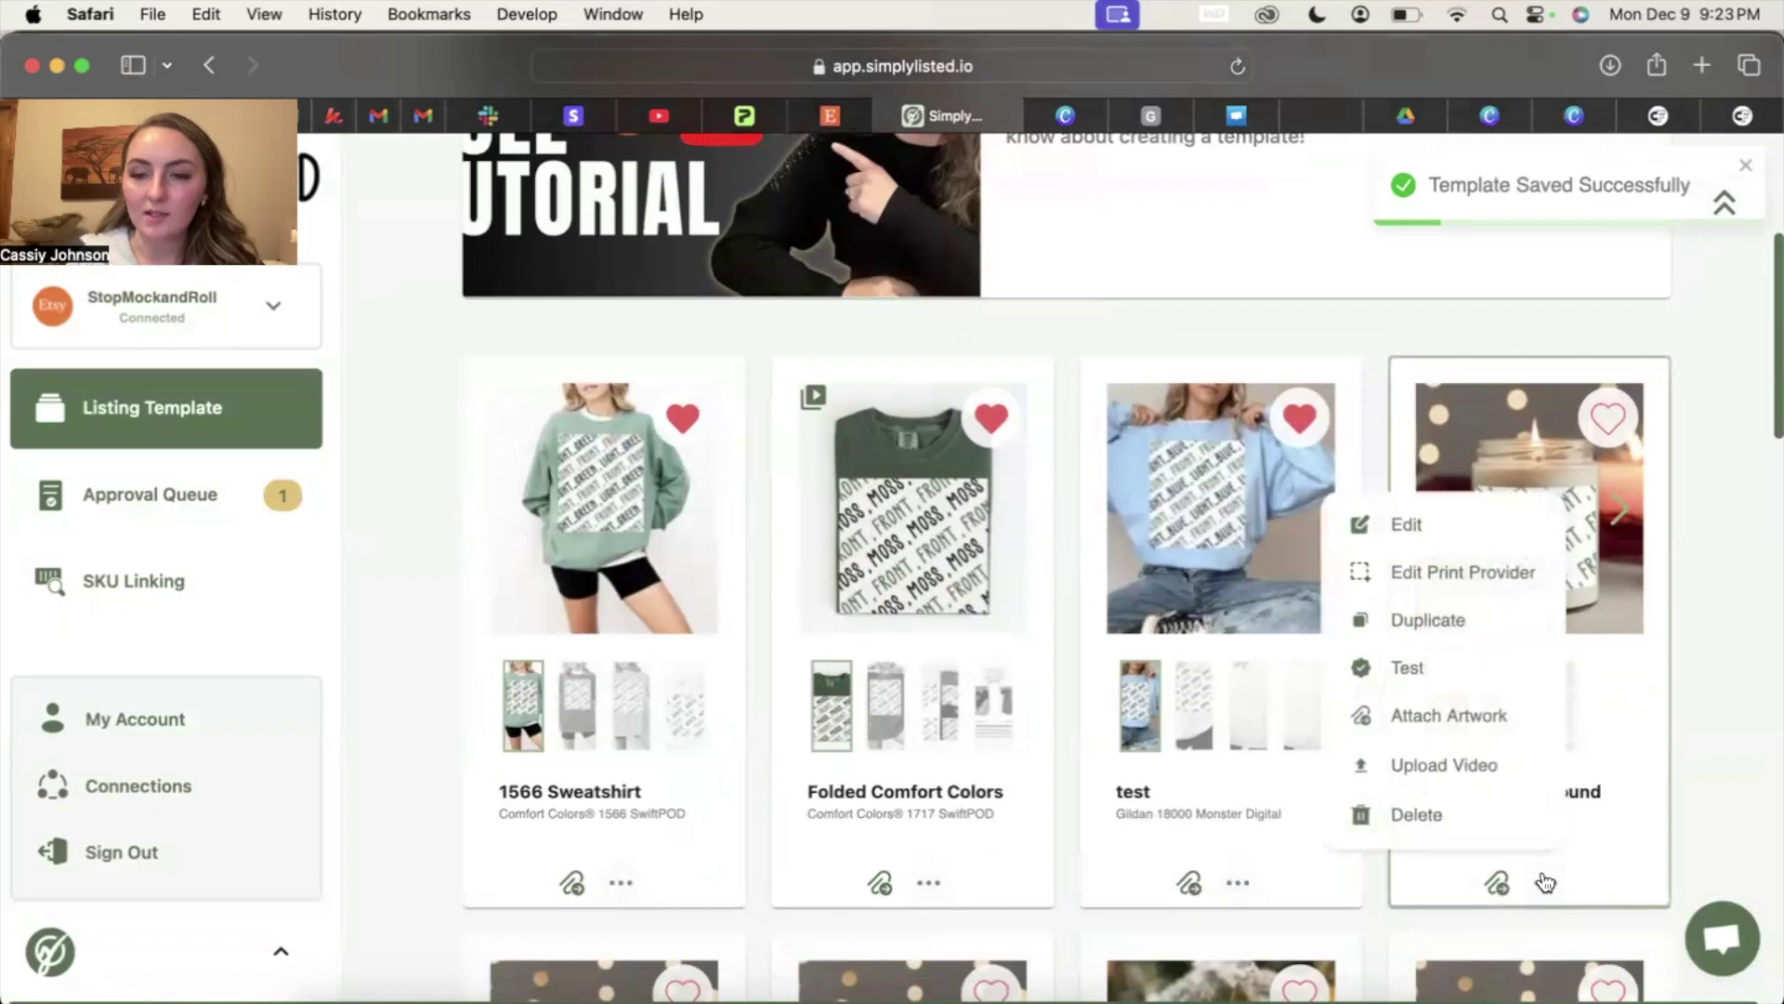
click(1441, 675)
scroll(975, 669, down, 10)
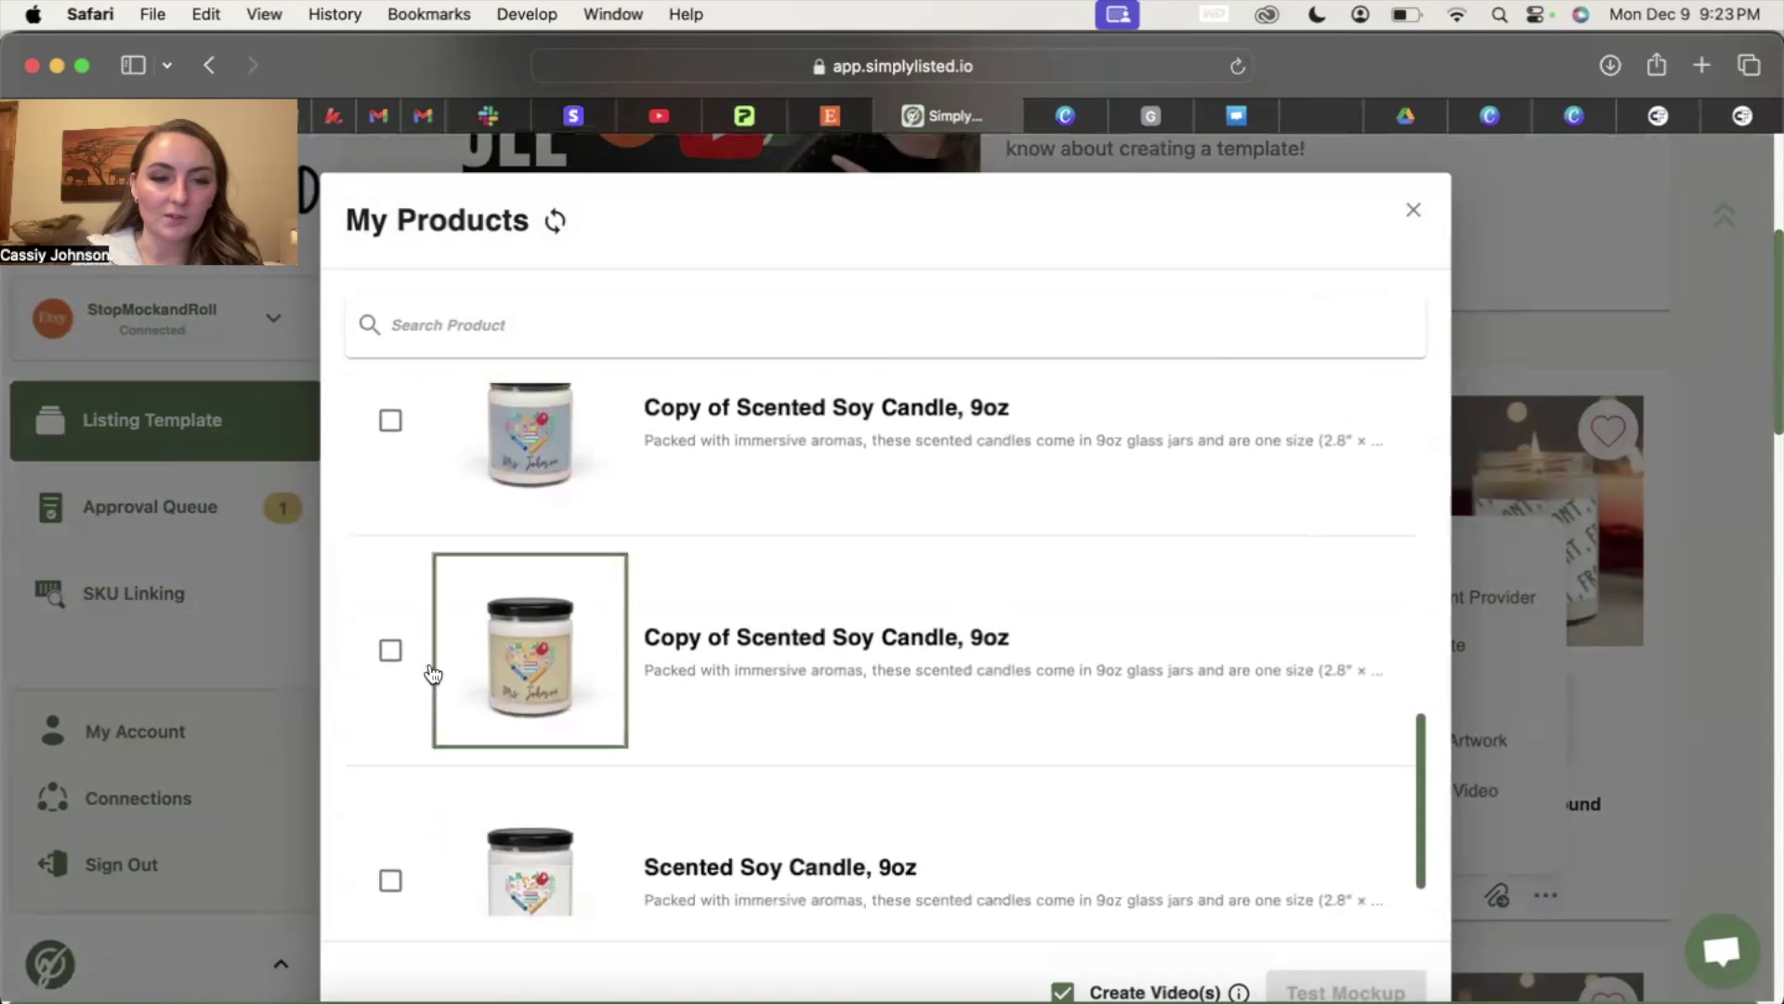
click(390, 649)
click(1299, 985)
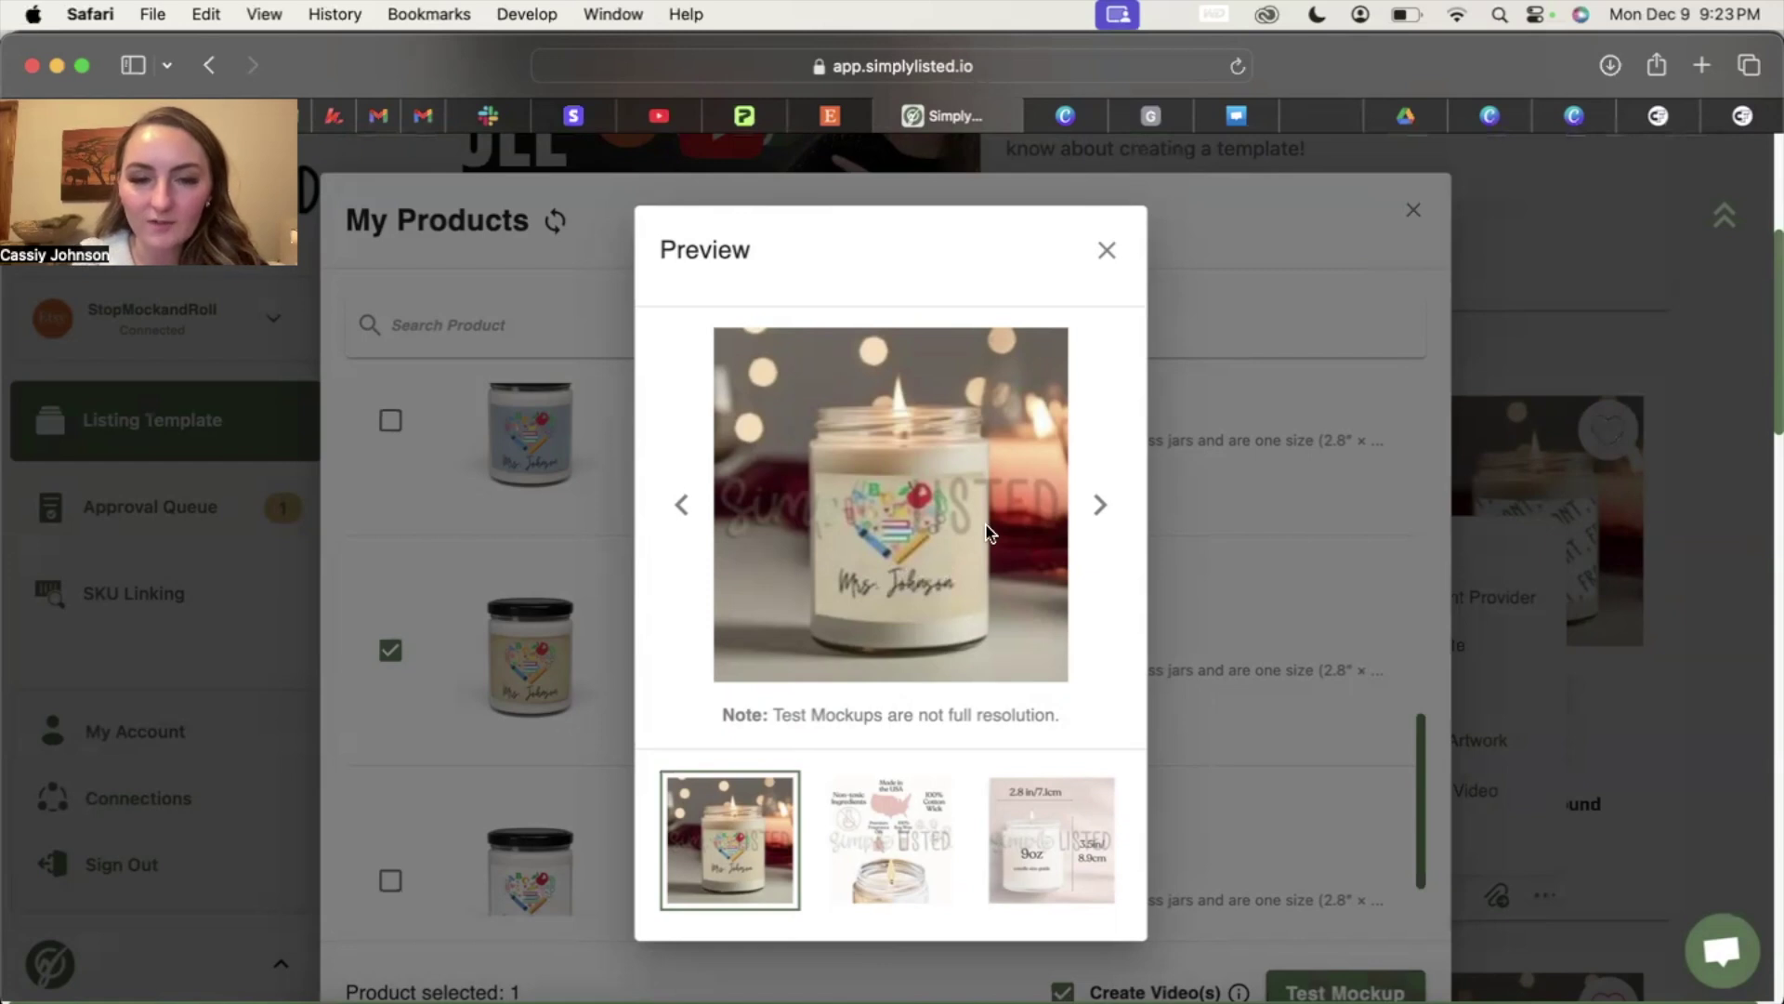
Step: Inspect the label placement in the test mockup, compare it with the label design in Printify, and close the test back in Simply Listed
scroll(1019, 527, up, 5)
scroll(988, 531, down, 5)
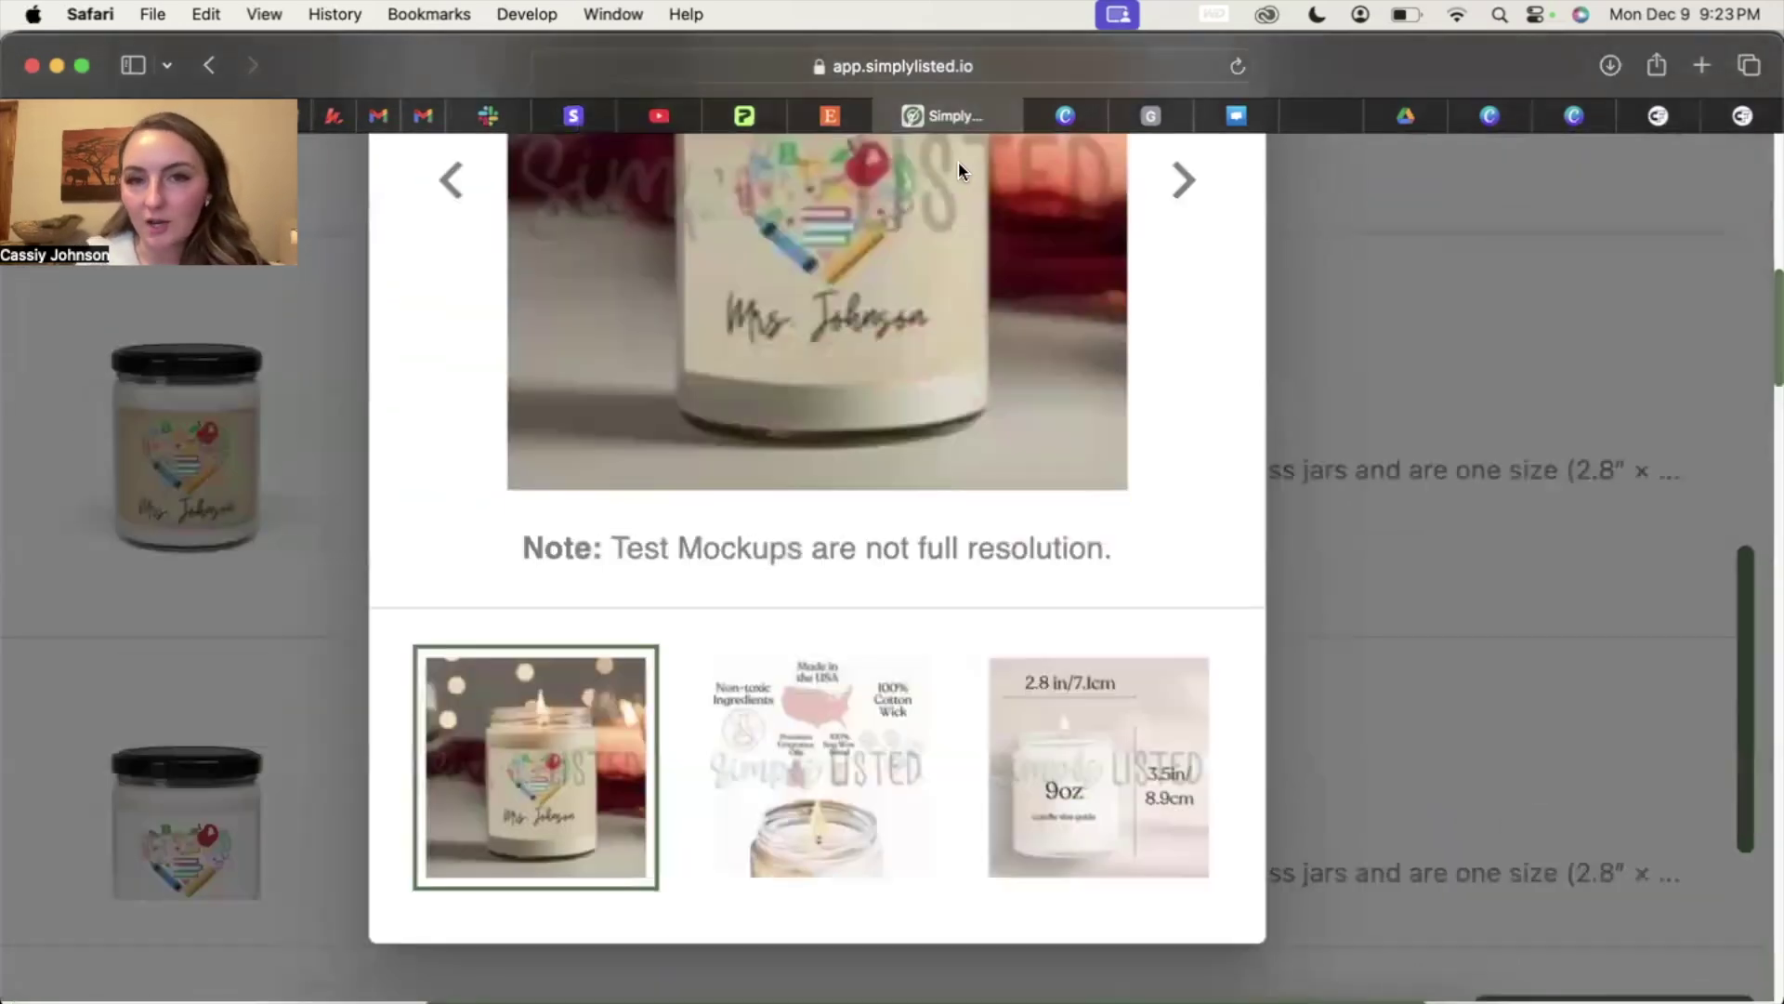
scroll(868, 380, up, 3)
scroll(867, 379, down, 5)
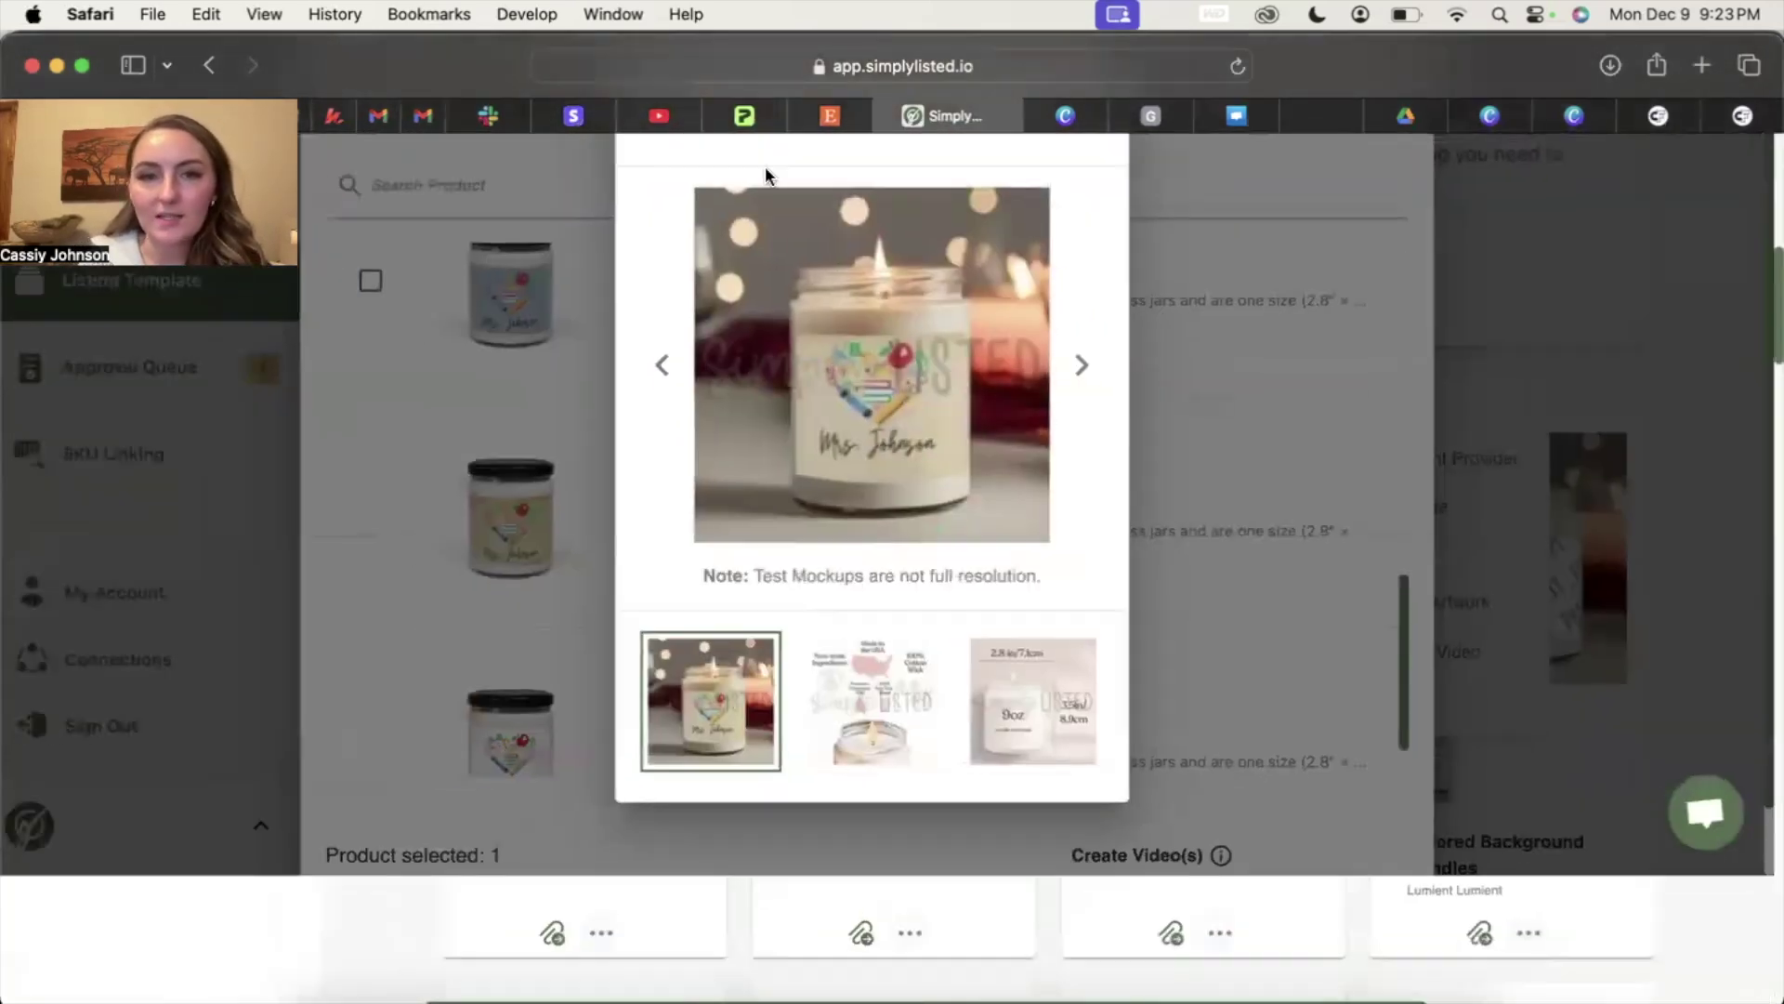
click(760, 119)
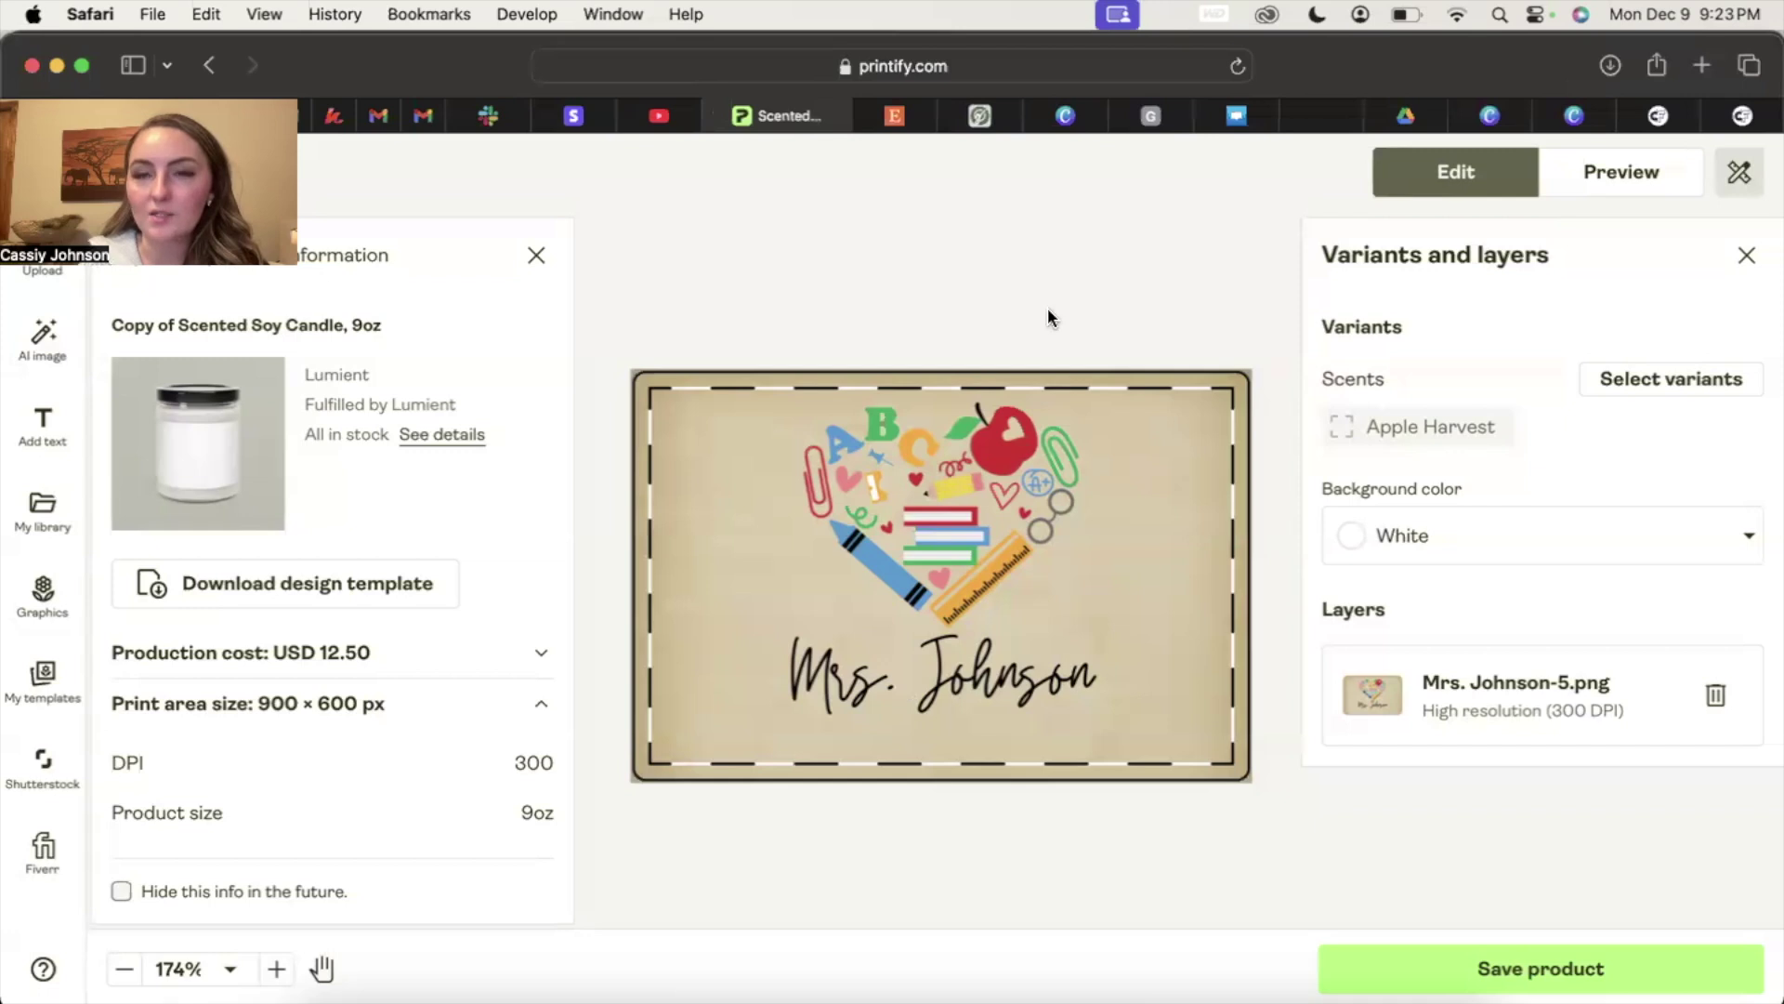
click(983, 117)
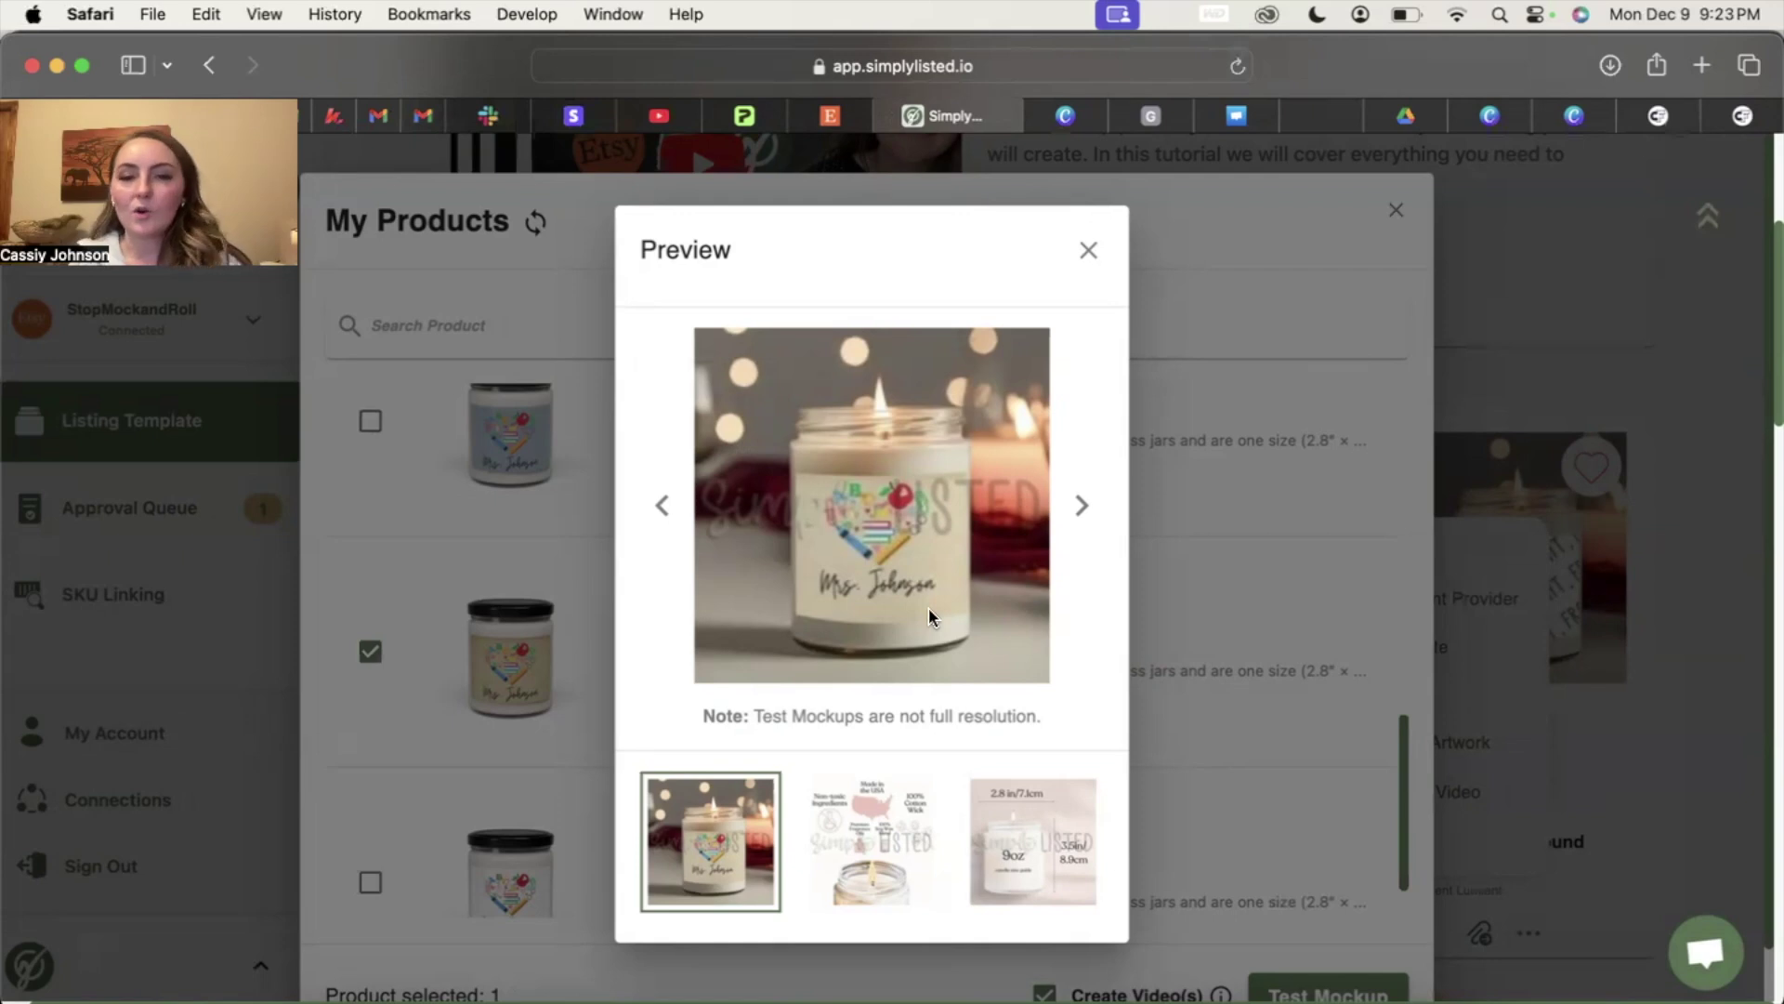
click(1090, 251)
click(1396, 219)
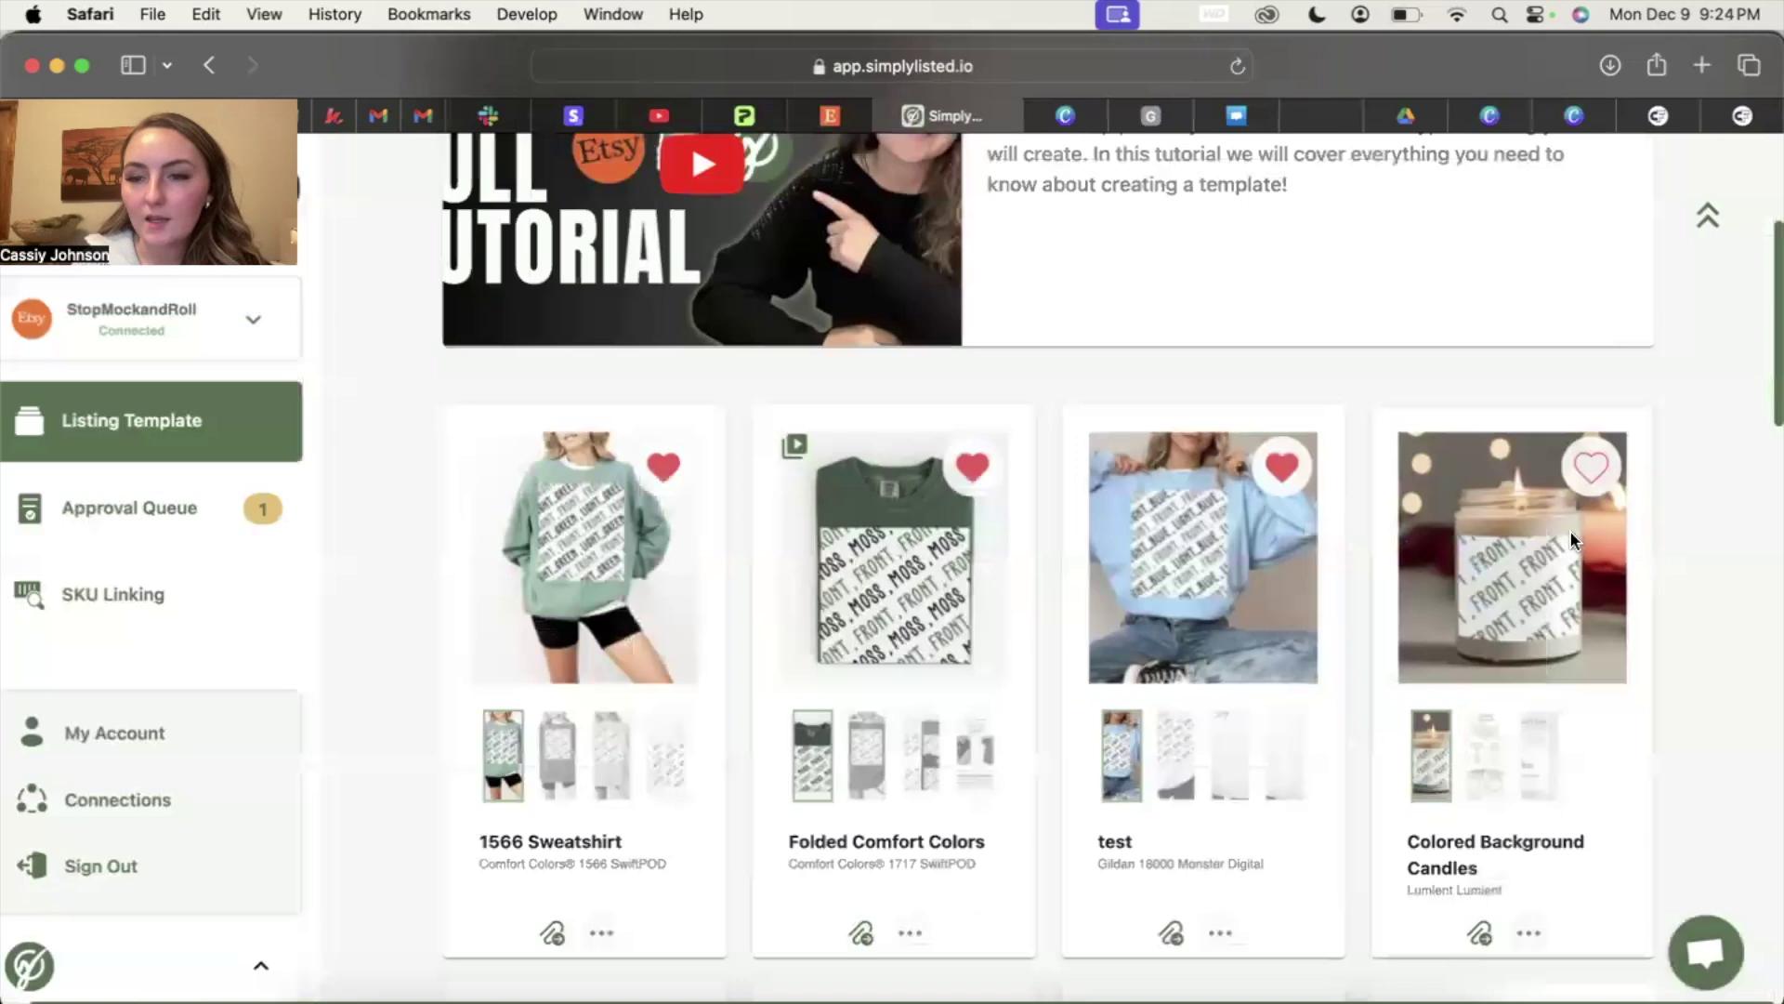
Step: Edit the Colored Background Candles template, shift the front print area beneath the candle image slightly to the right, and save it
click(1529, 932)
click(1442, 604)
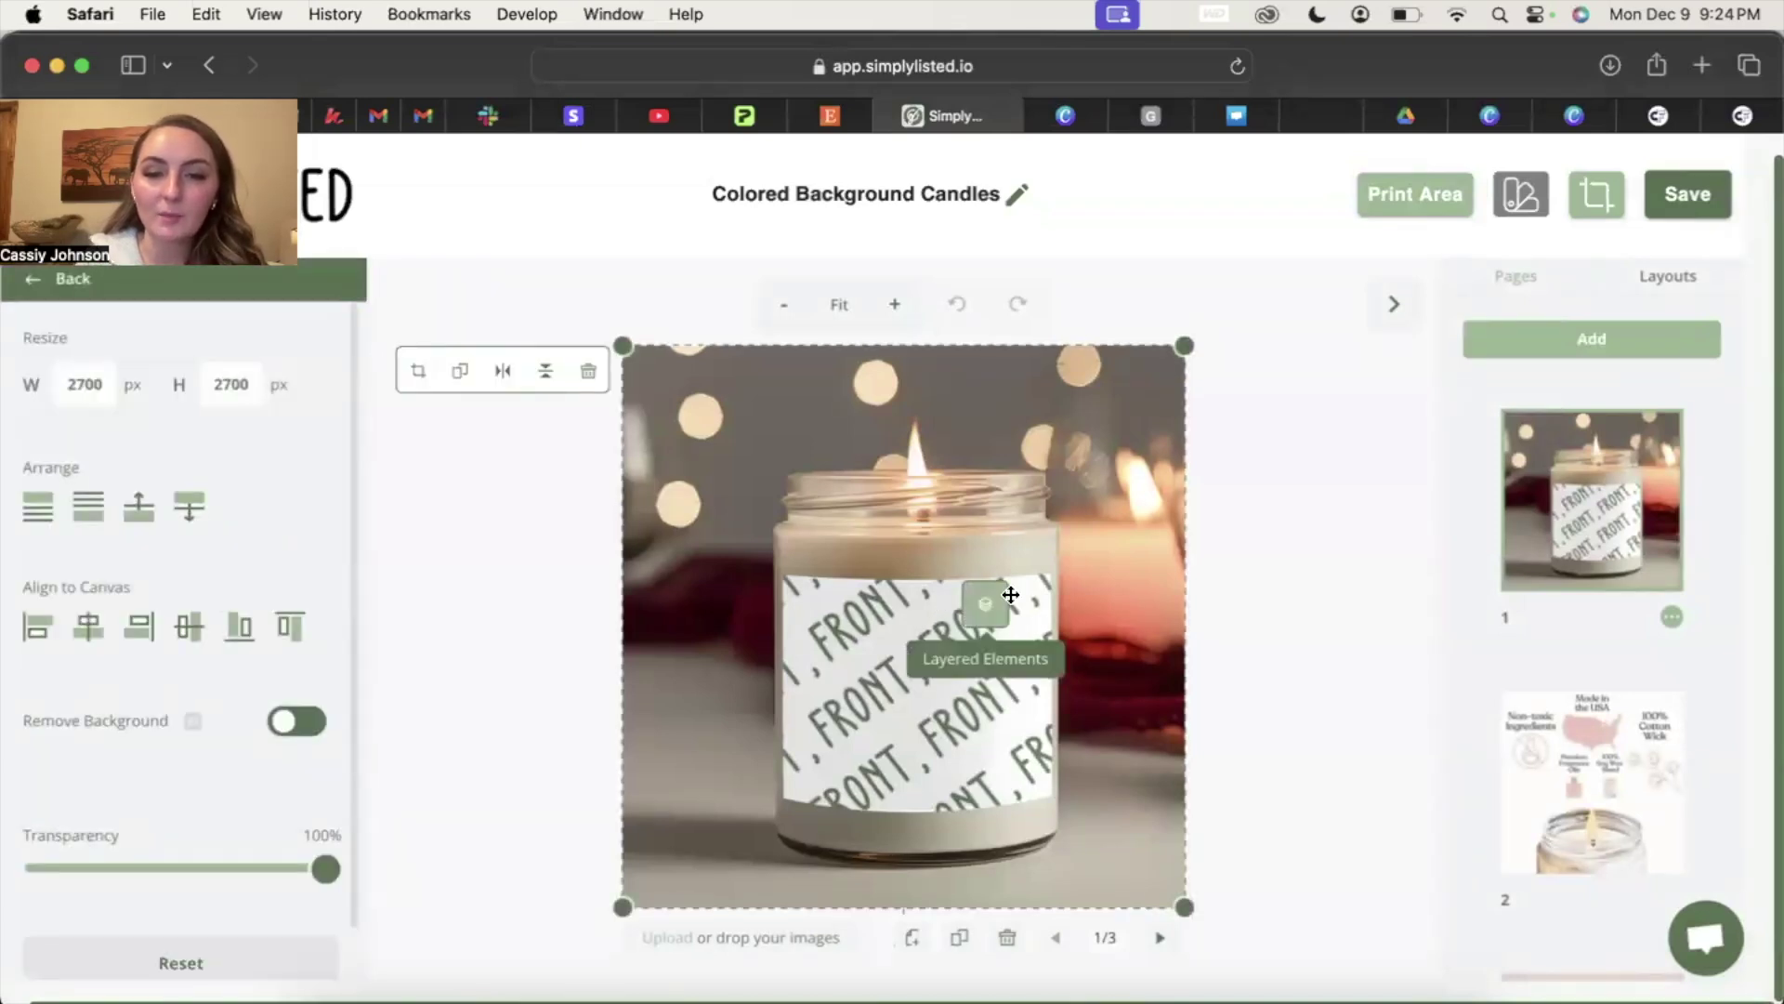
click(986, 609)
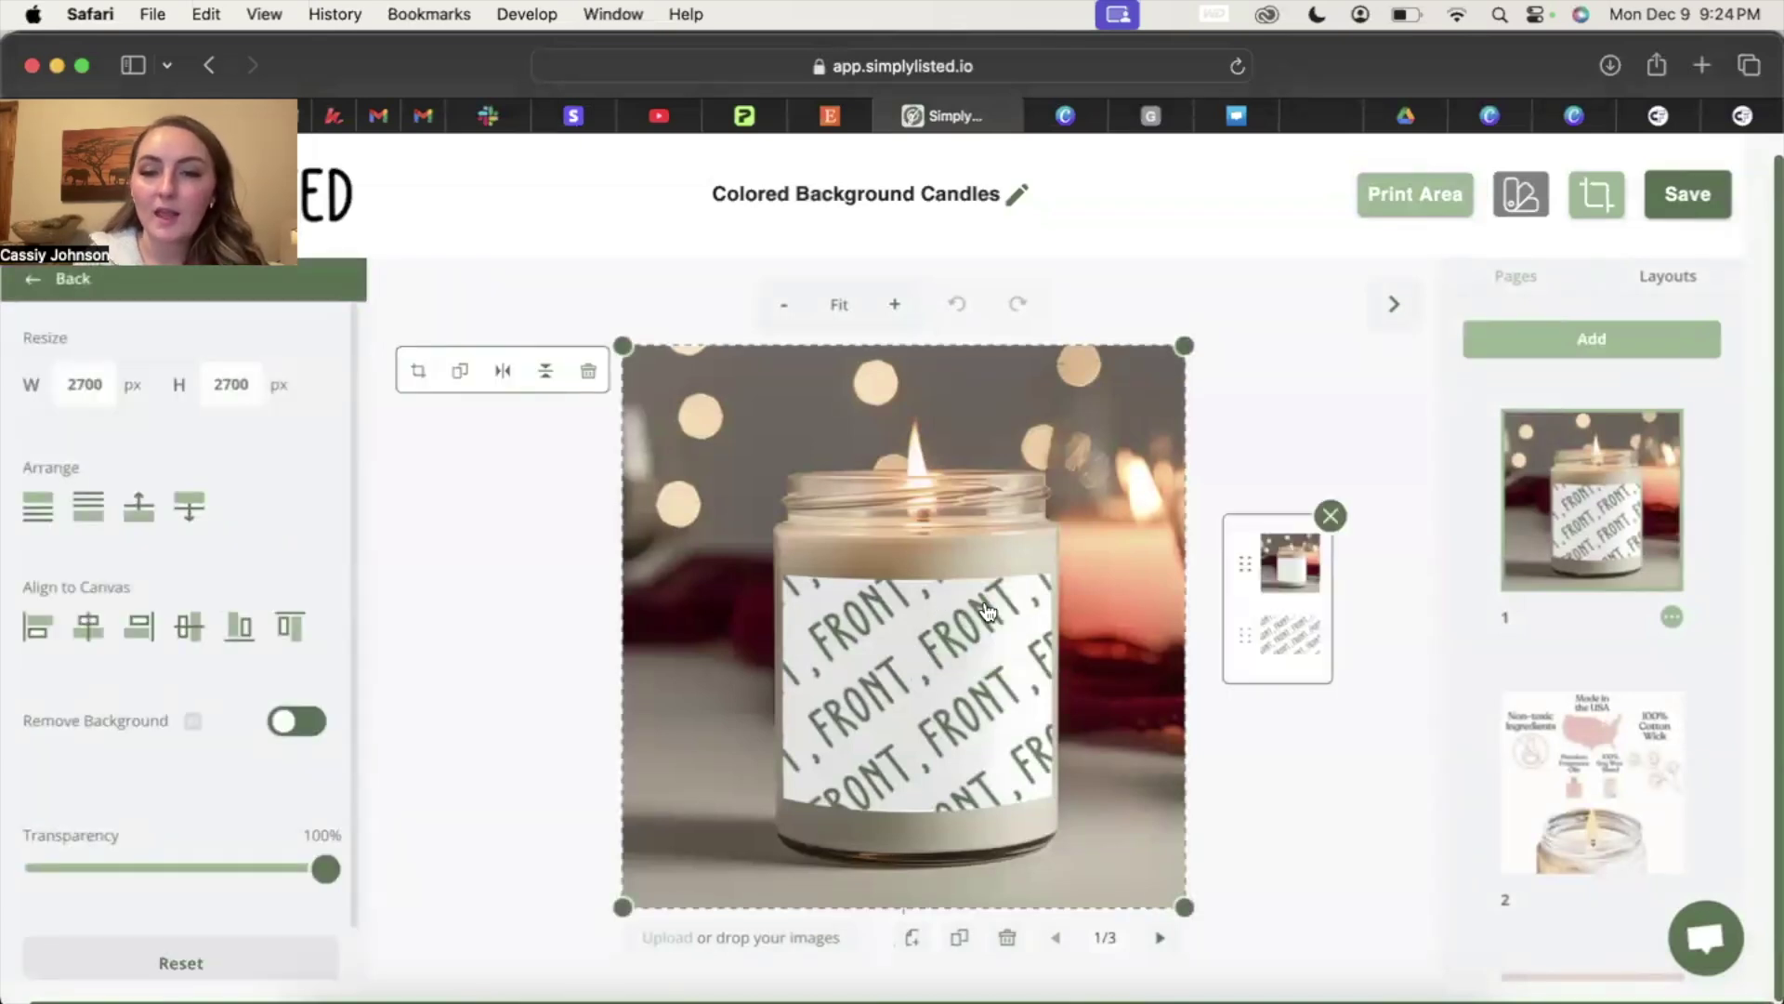
click(1287, 641)
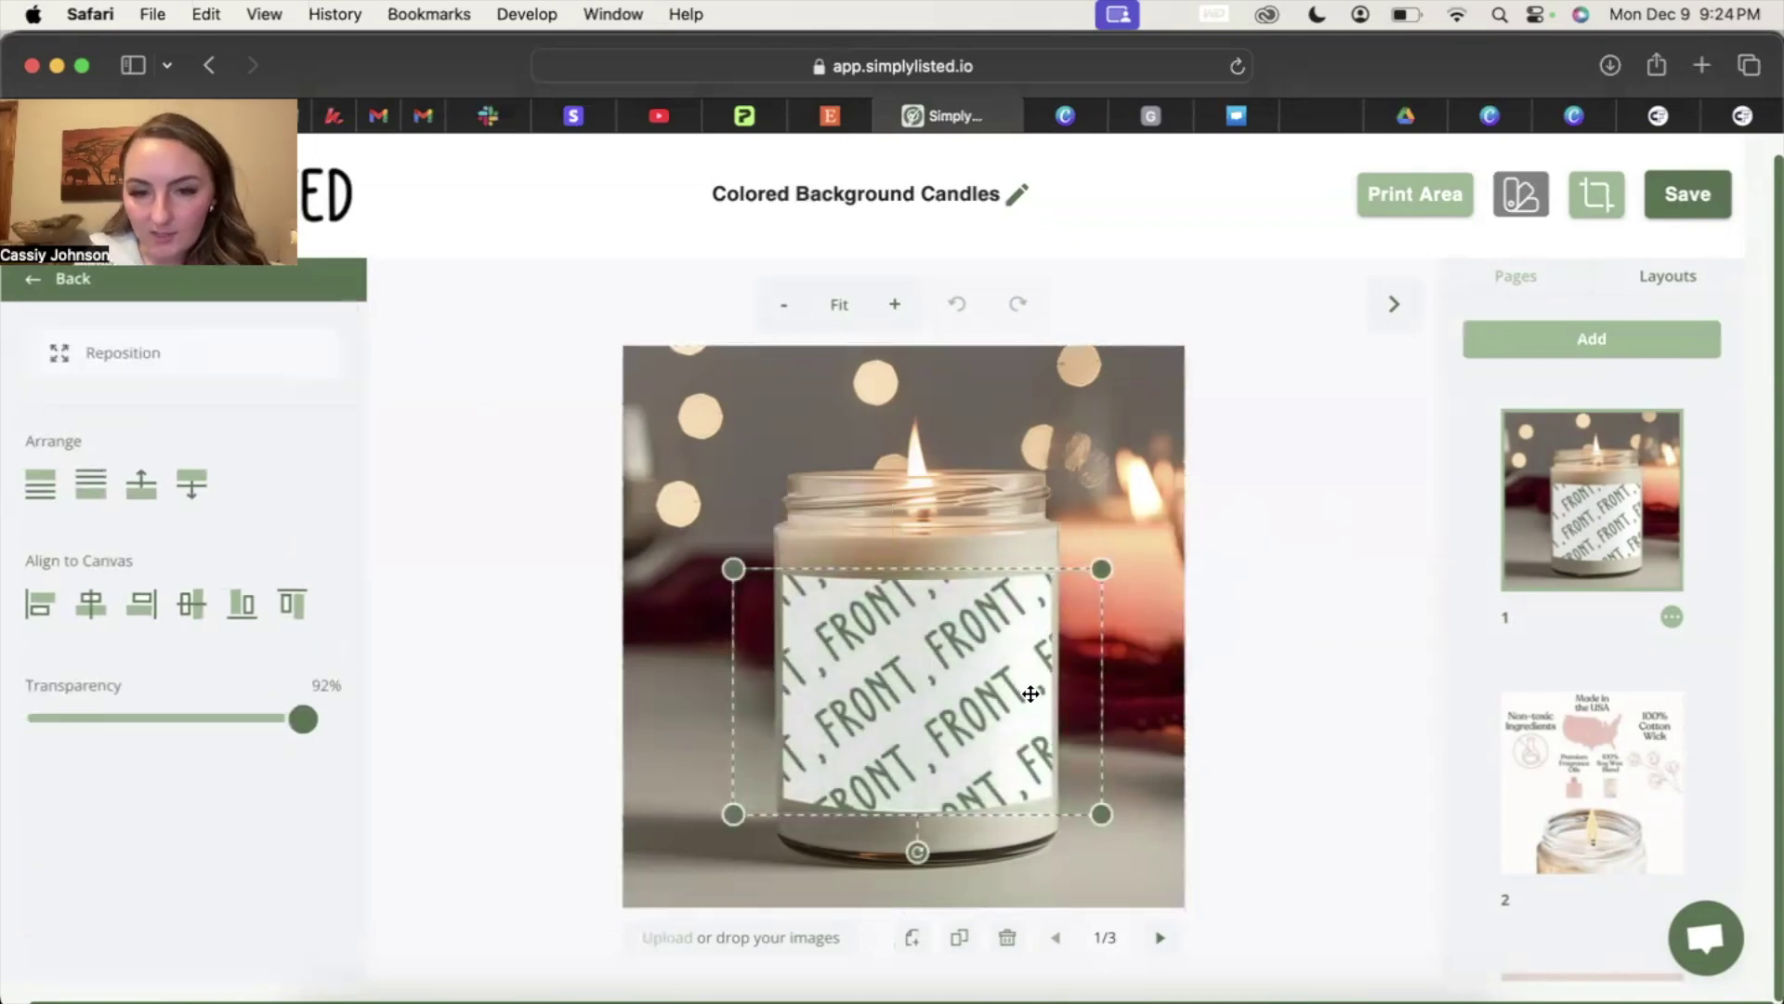
drag(1026, 693, 1032, 693)
click(1325, 572)
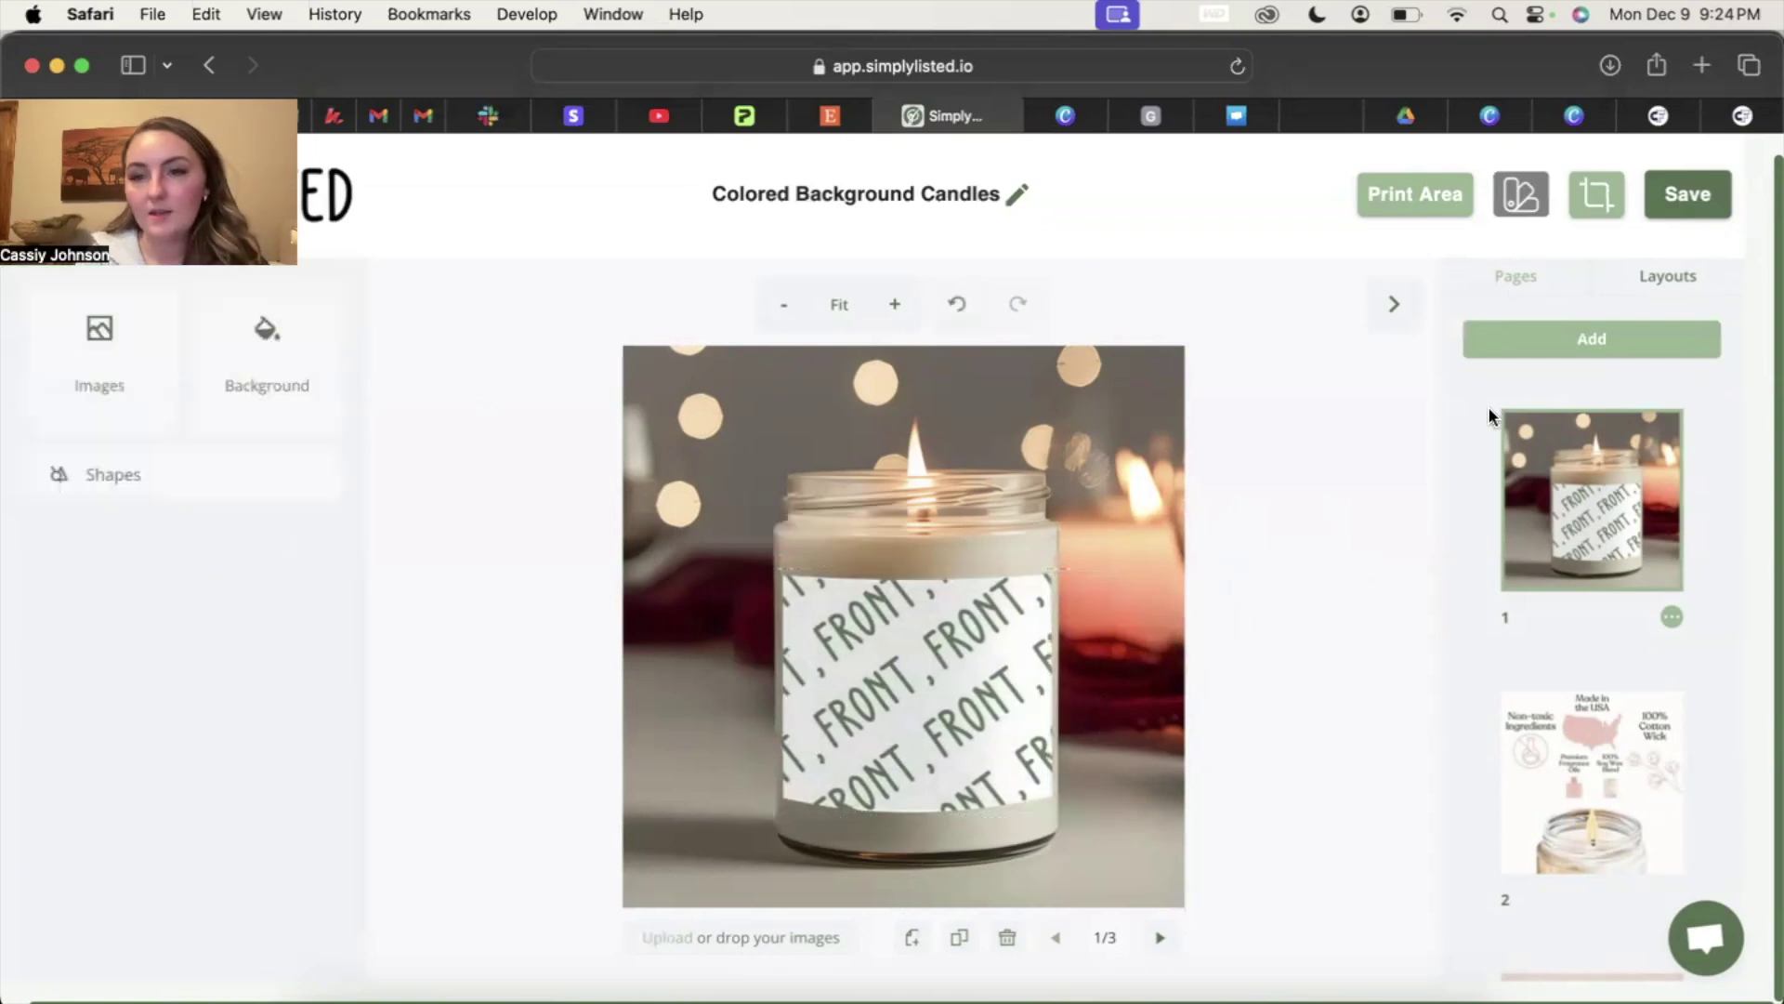
click(1687, 201)
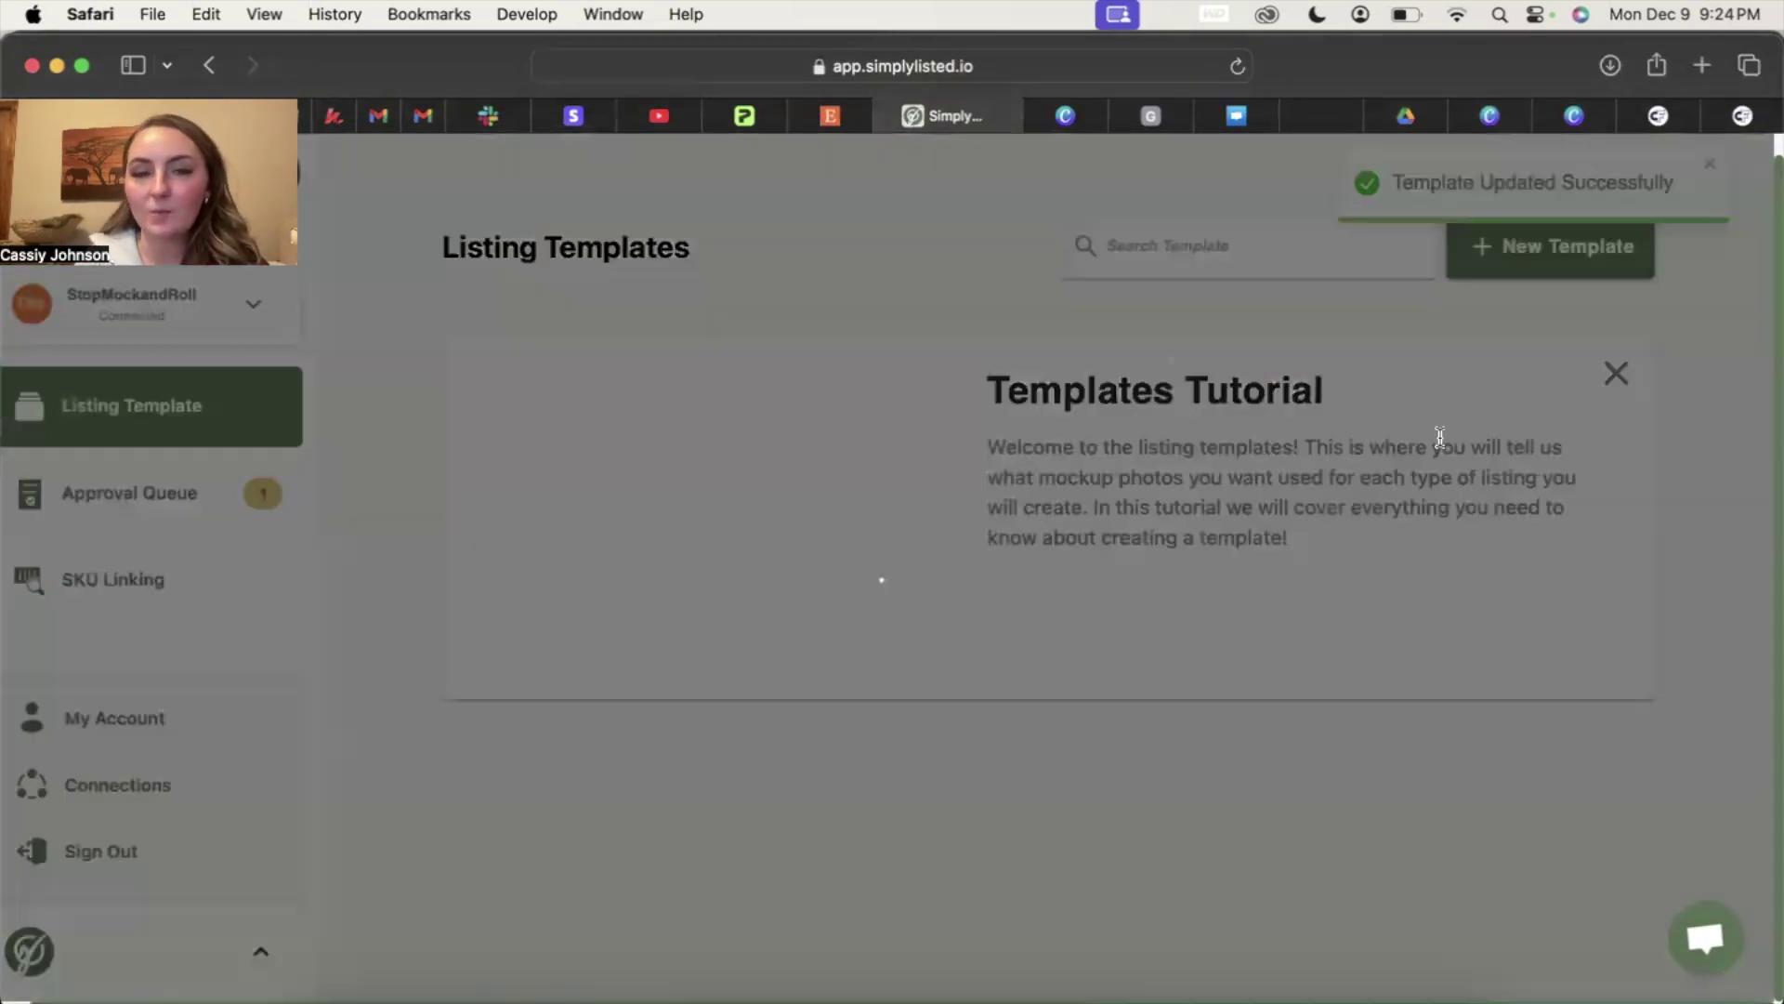
Step: Generate another test mockup from the updated candle template with the tan-label Copy of Scented Soy Candle, 9oz
scroll(1466, 609, down, 3)
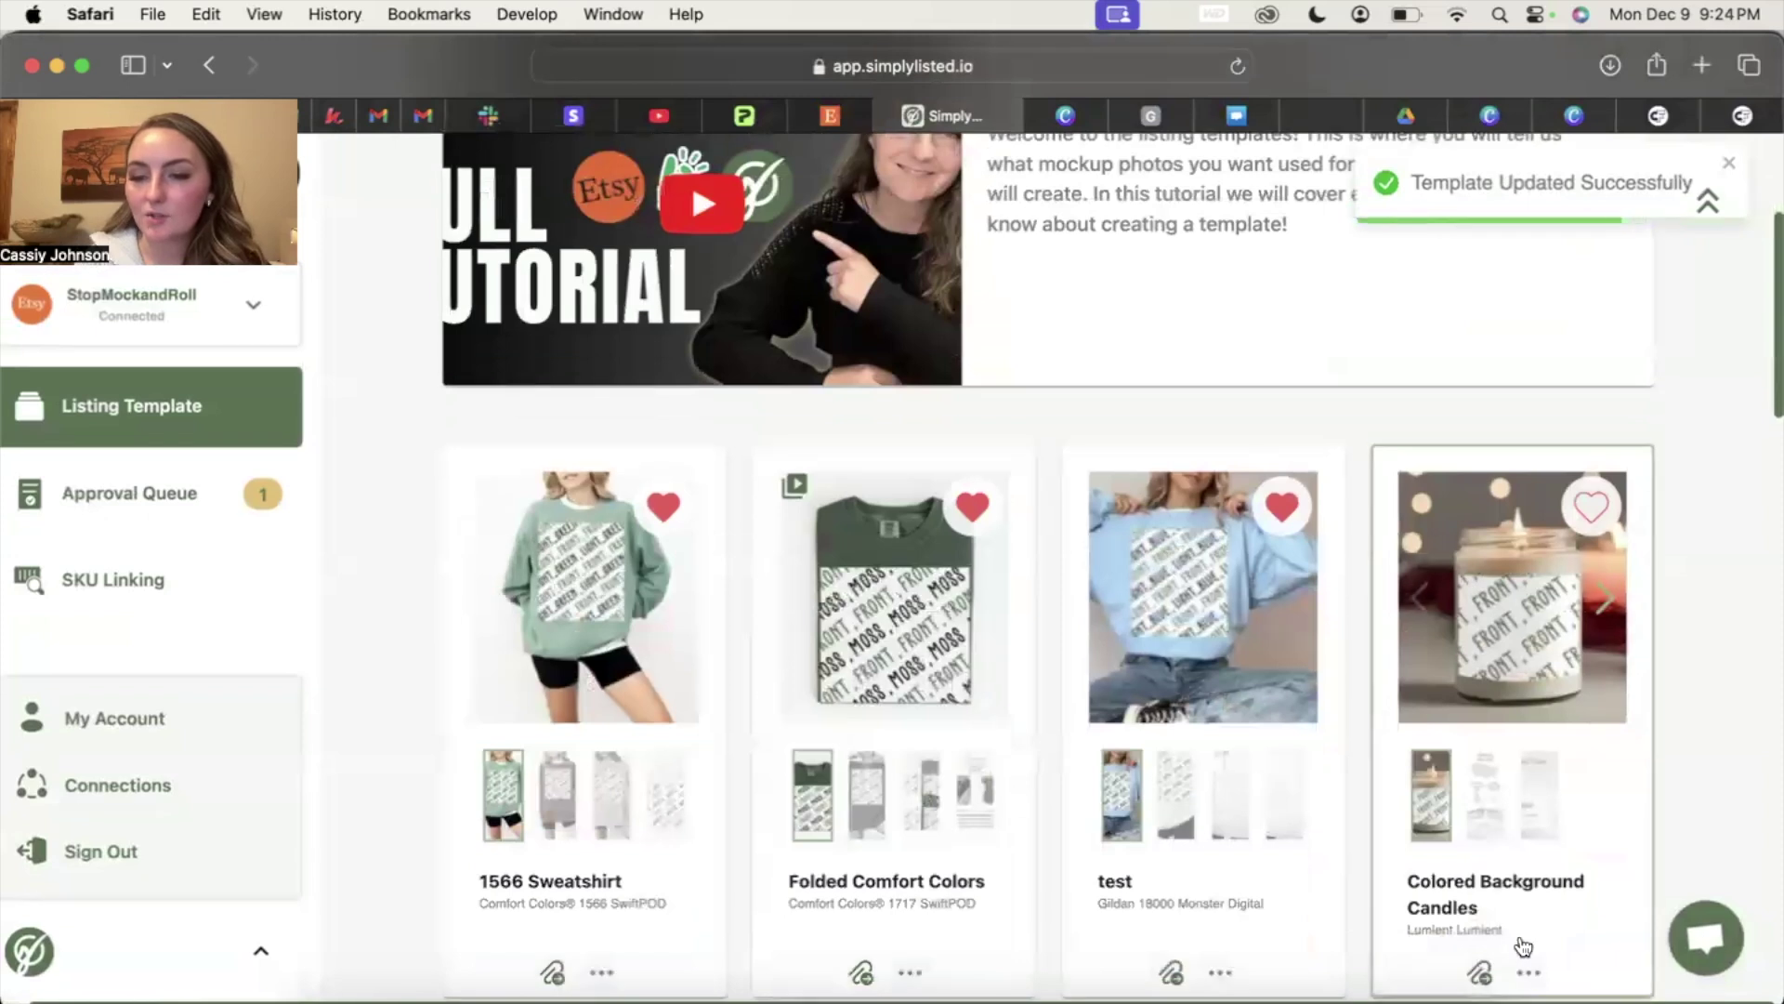
click(1529, 972)
click(1440, 754)
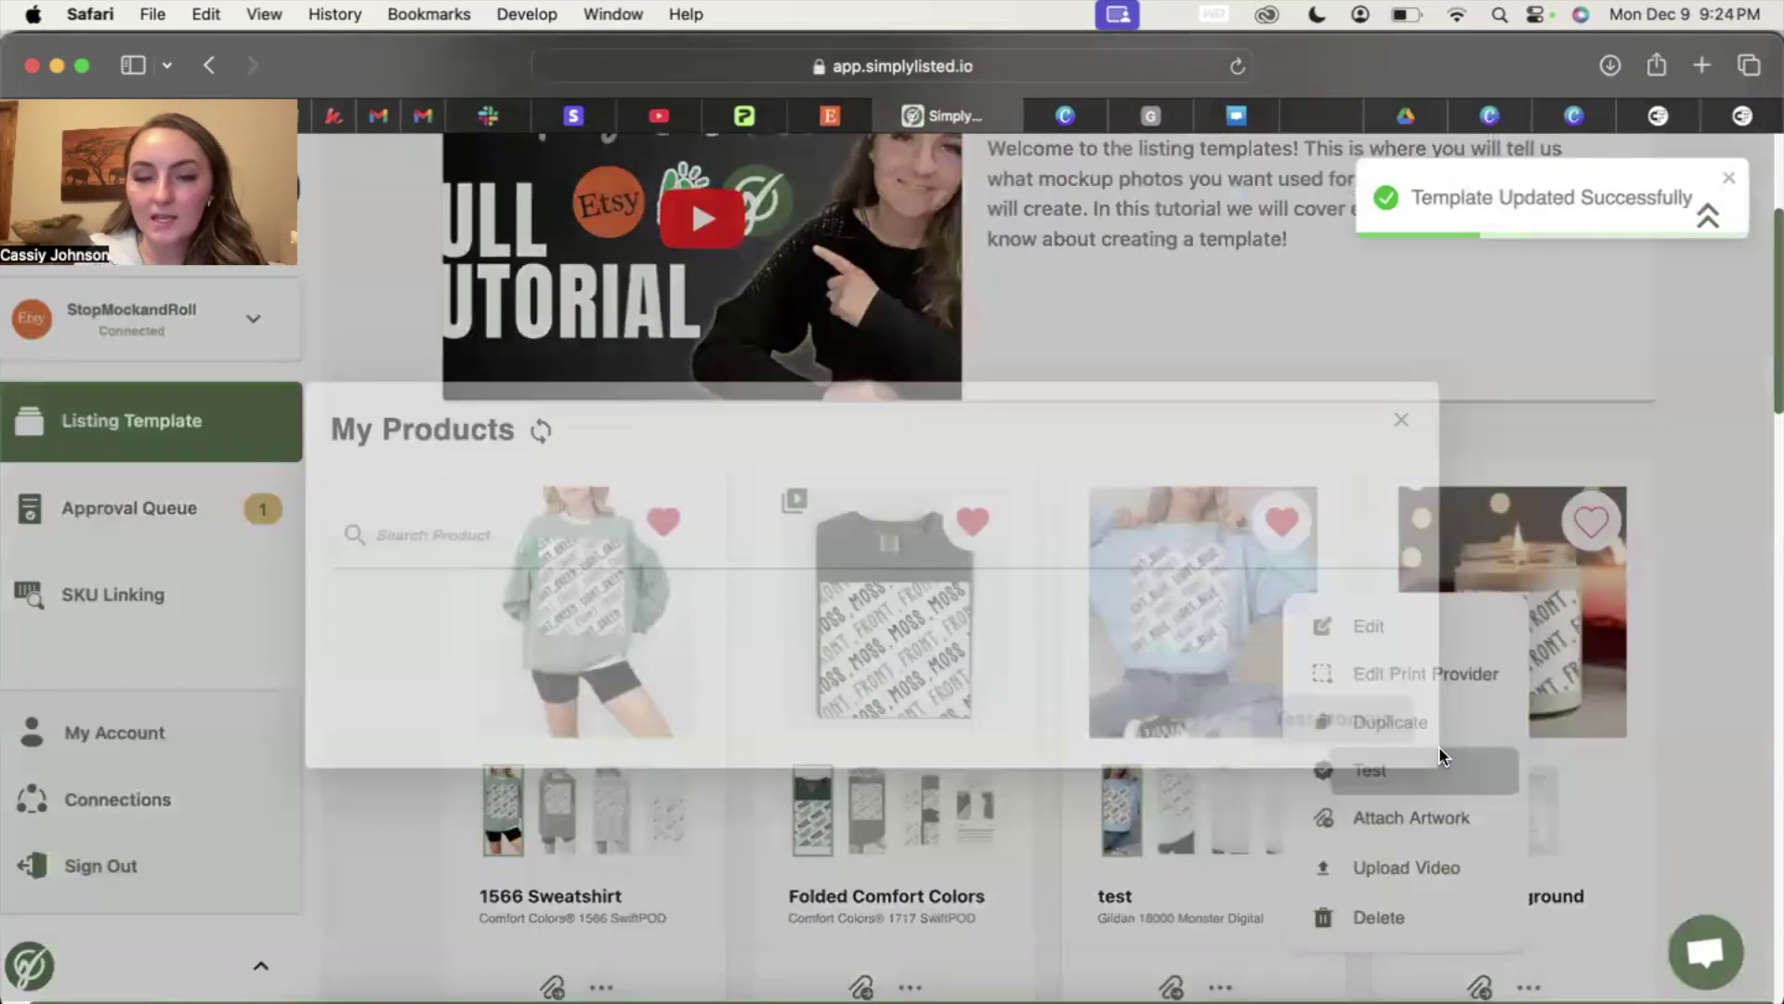
scroll(799, 751, down, 1)
scroll(797, 750, down, 2)
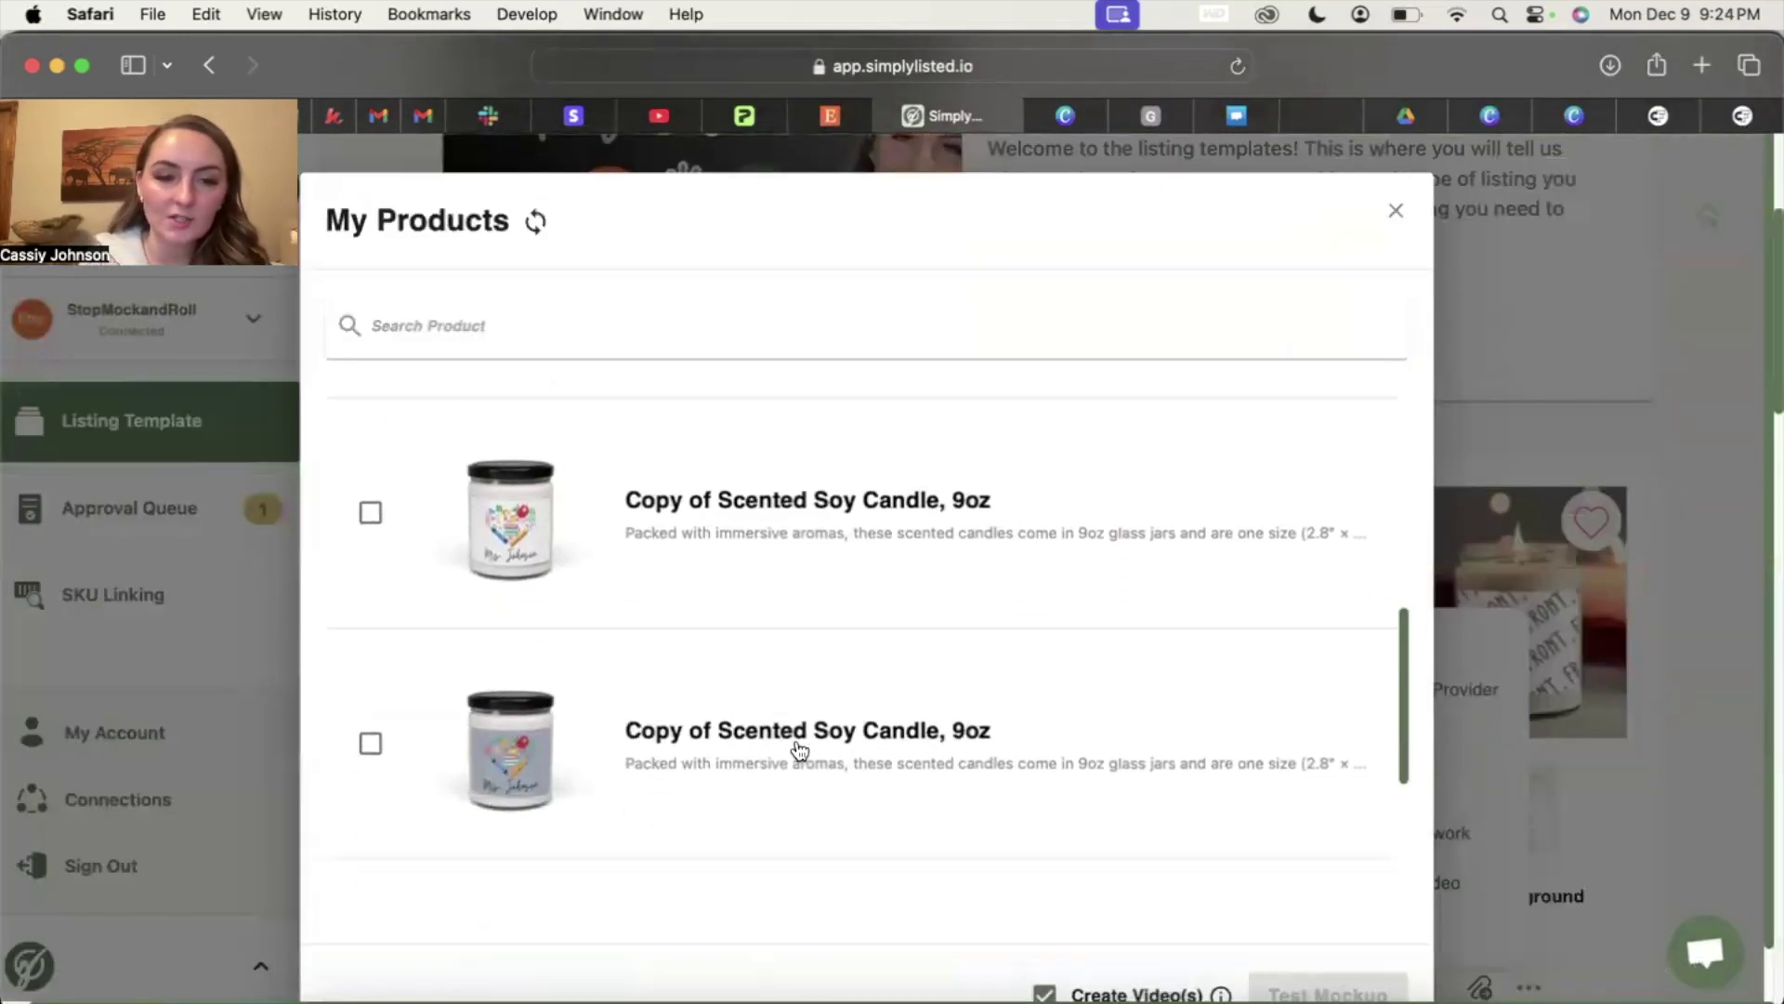
scroll(382, 749, down, 2)
click(374, 807)
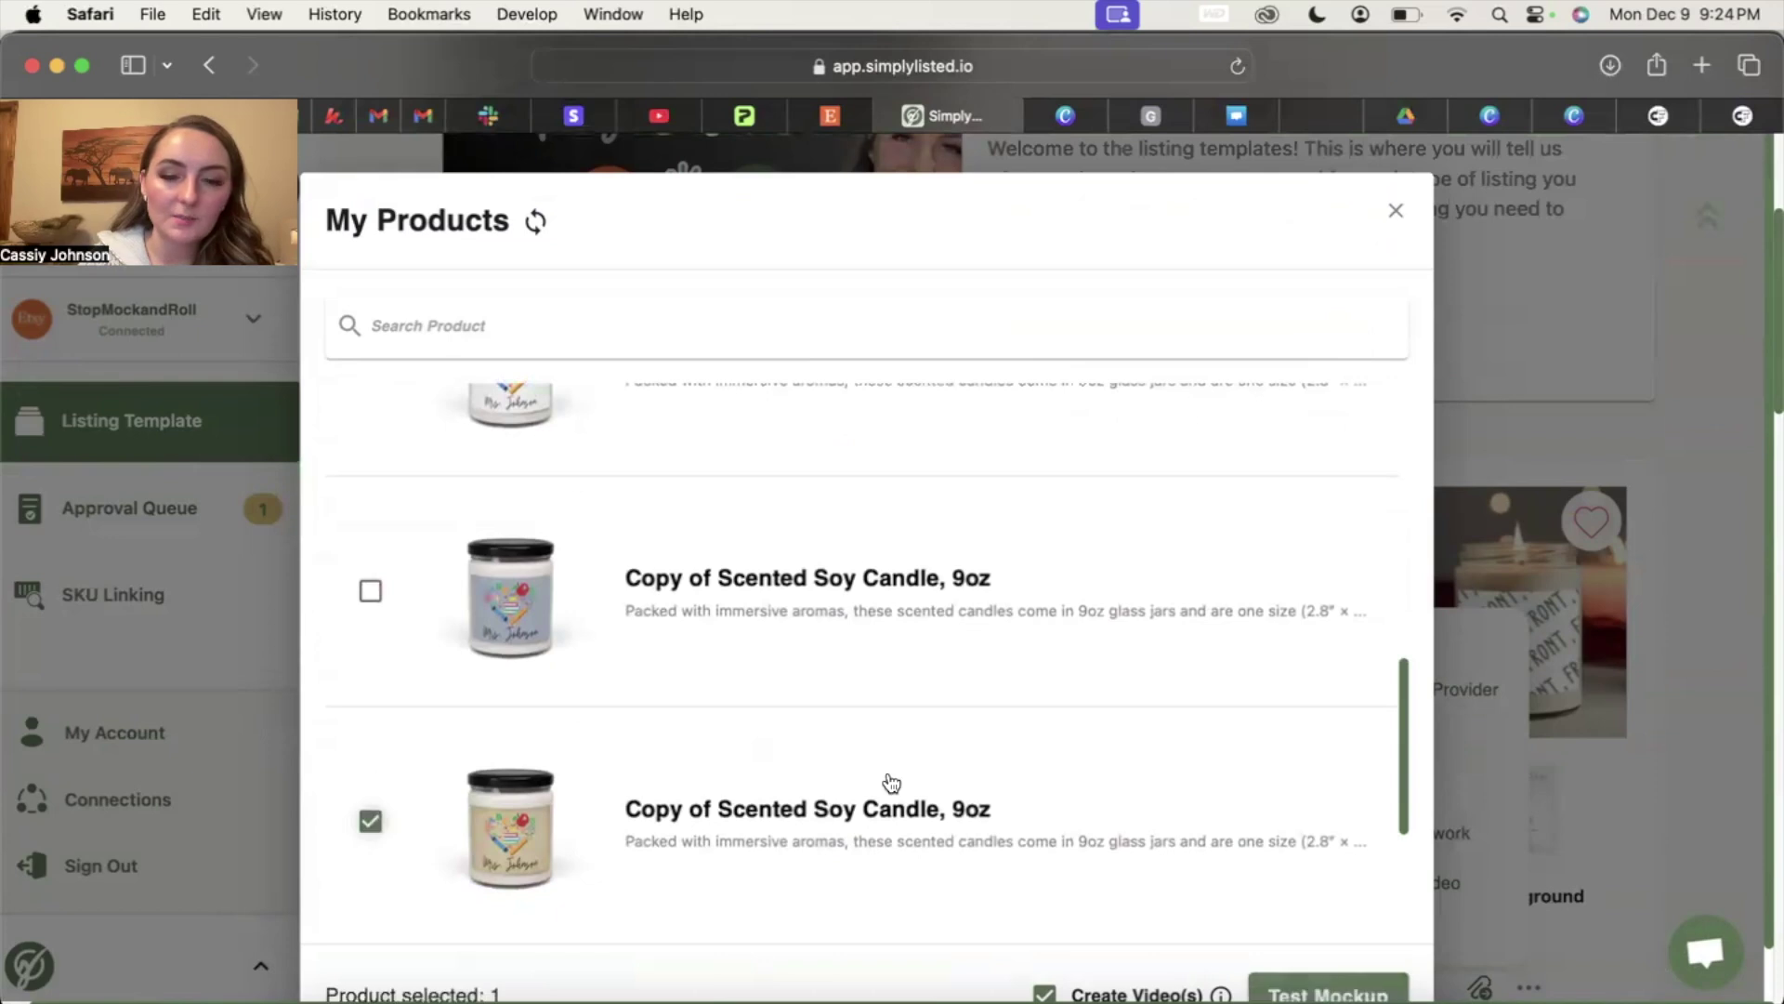
click(1347, 990)
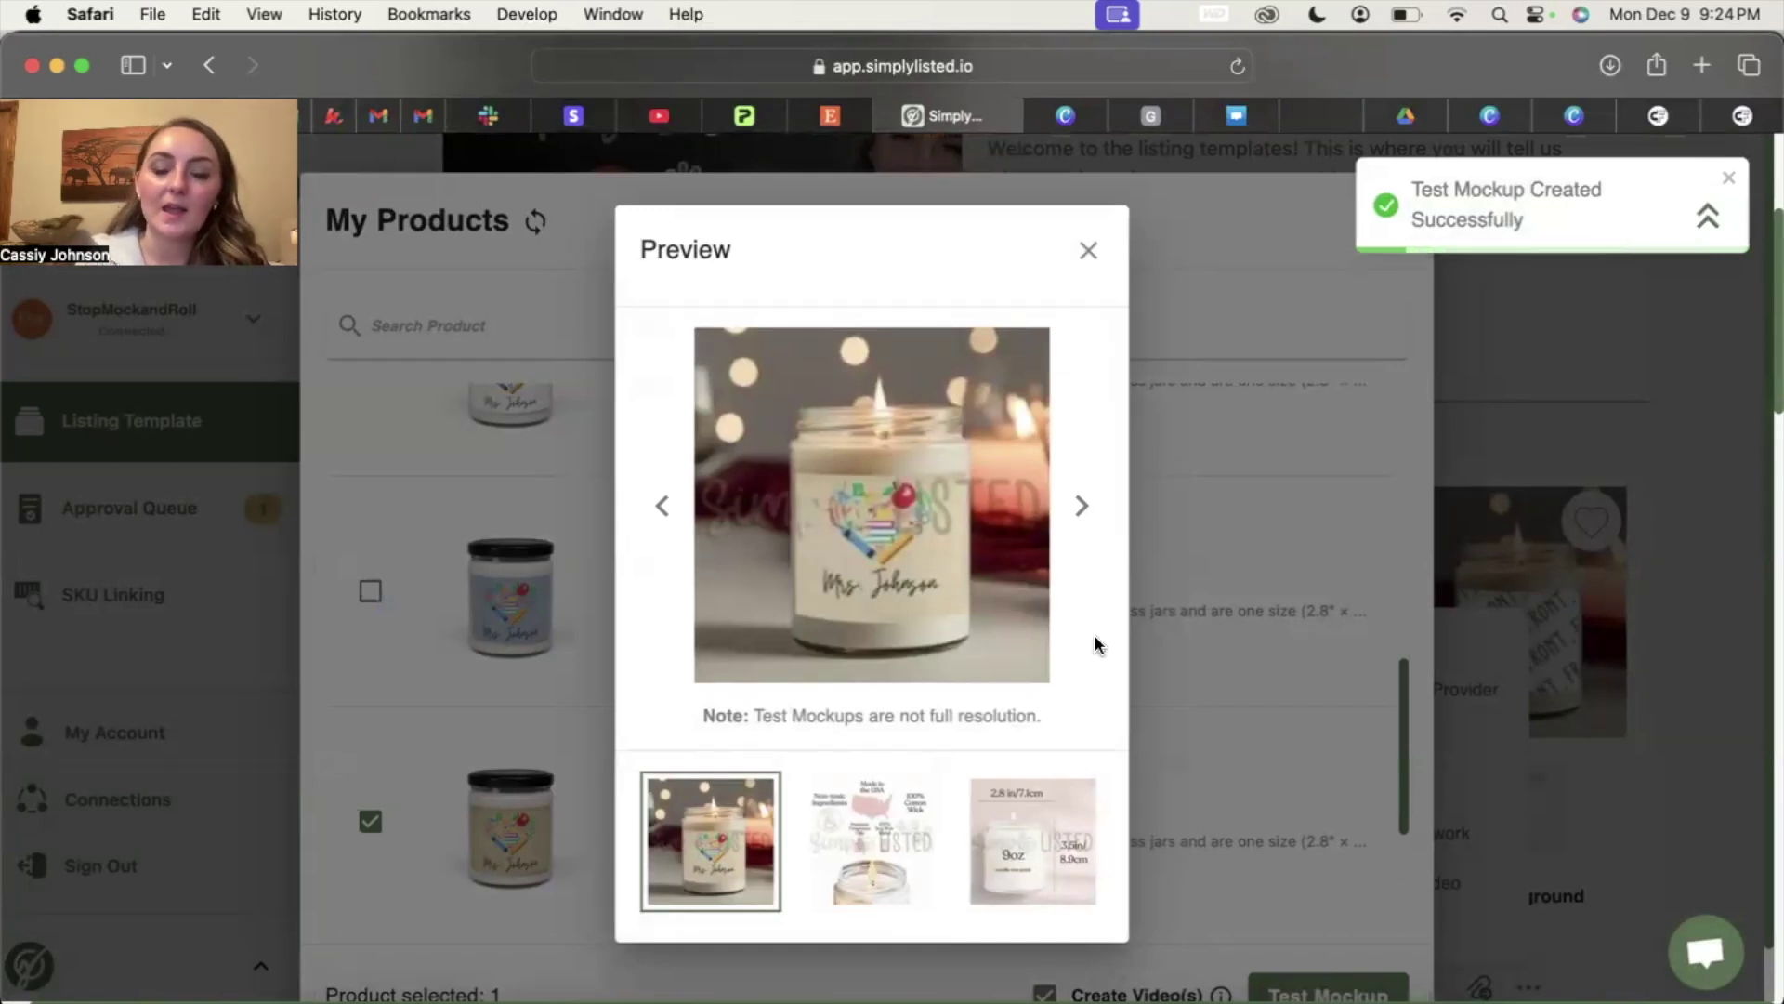
Step: Examine the design's centring and label coverage up close in the new test mockup, and close the preview and product list
scroll(1095, 644, up, 5)
scroll(1094, 644, down, 3)
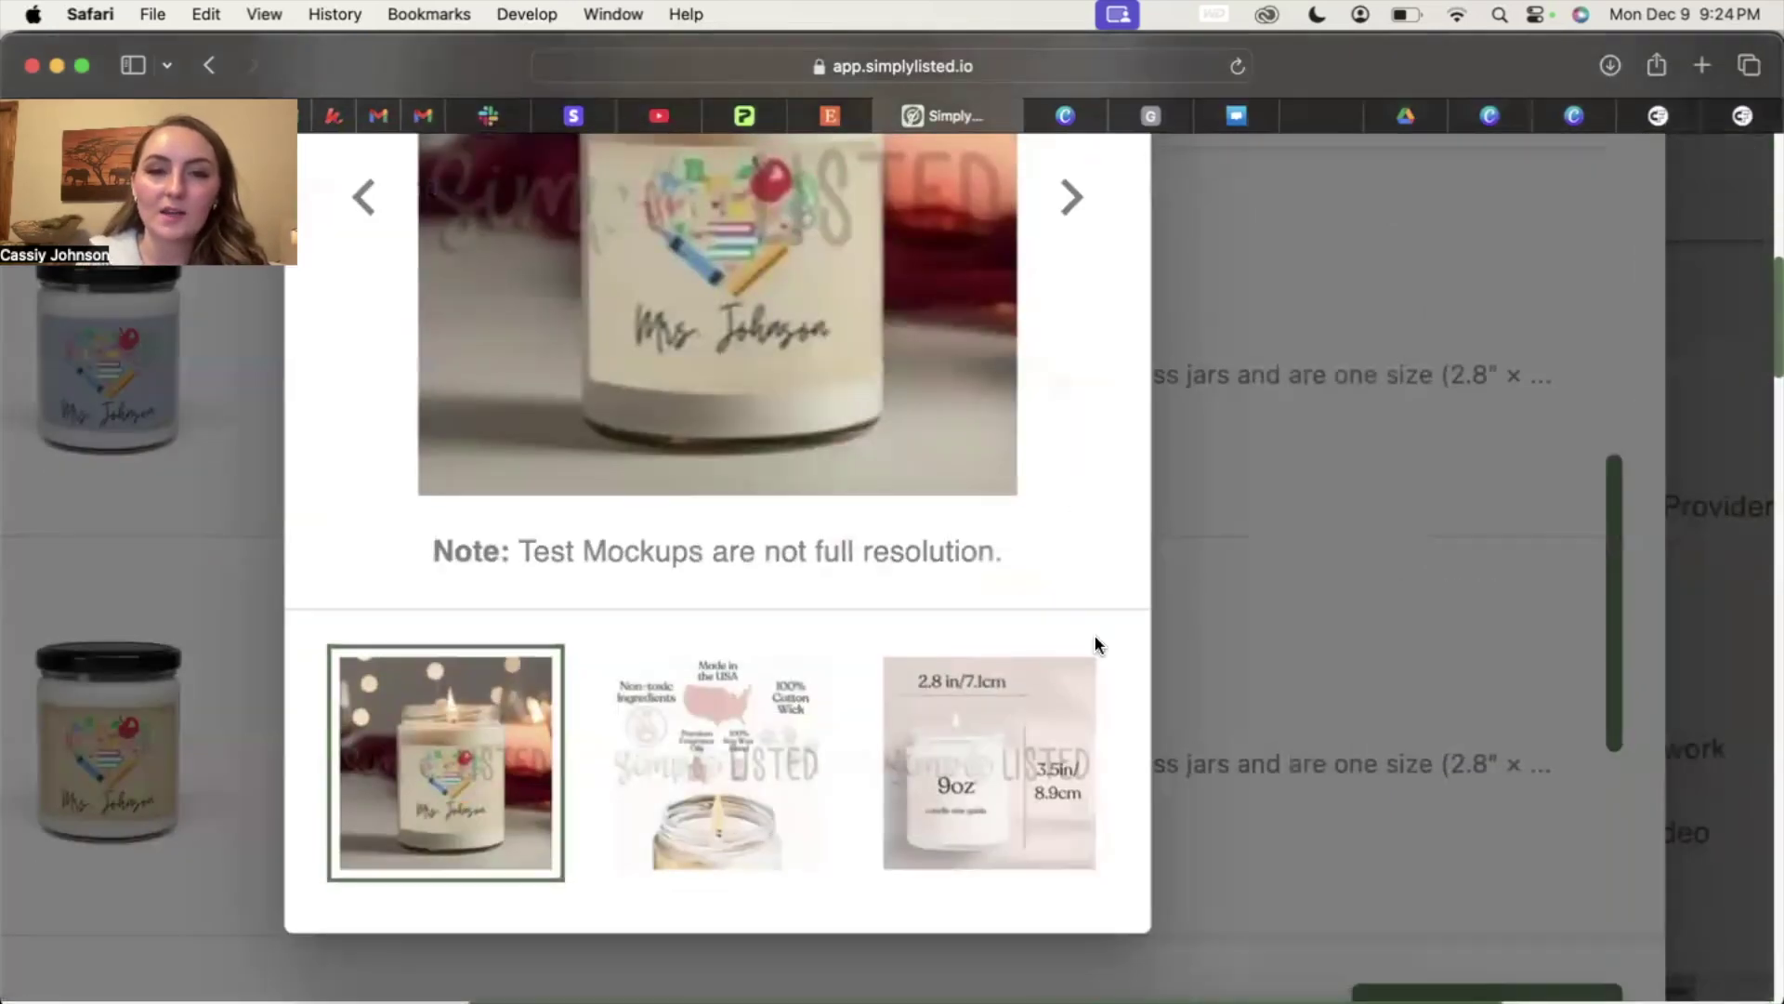
scroll(1096, 643, up, 3)
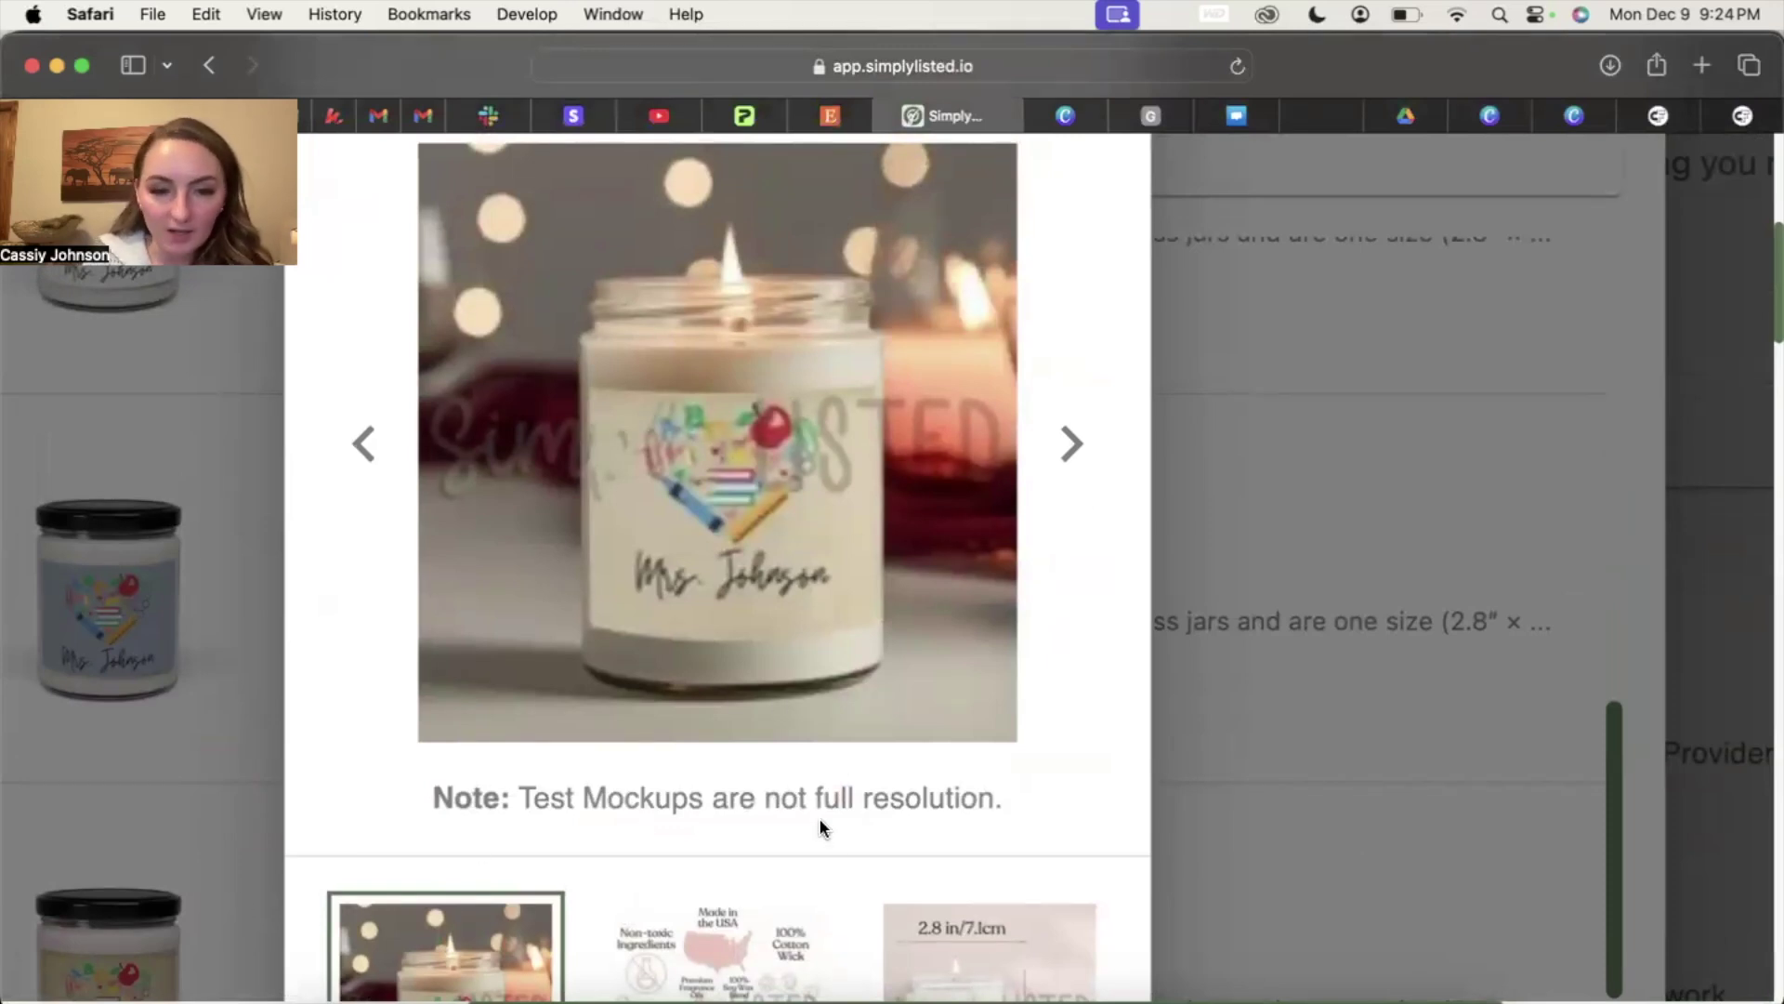
scroll(1107, 755, down, 5)
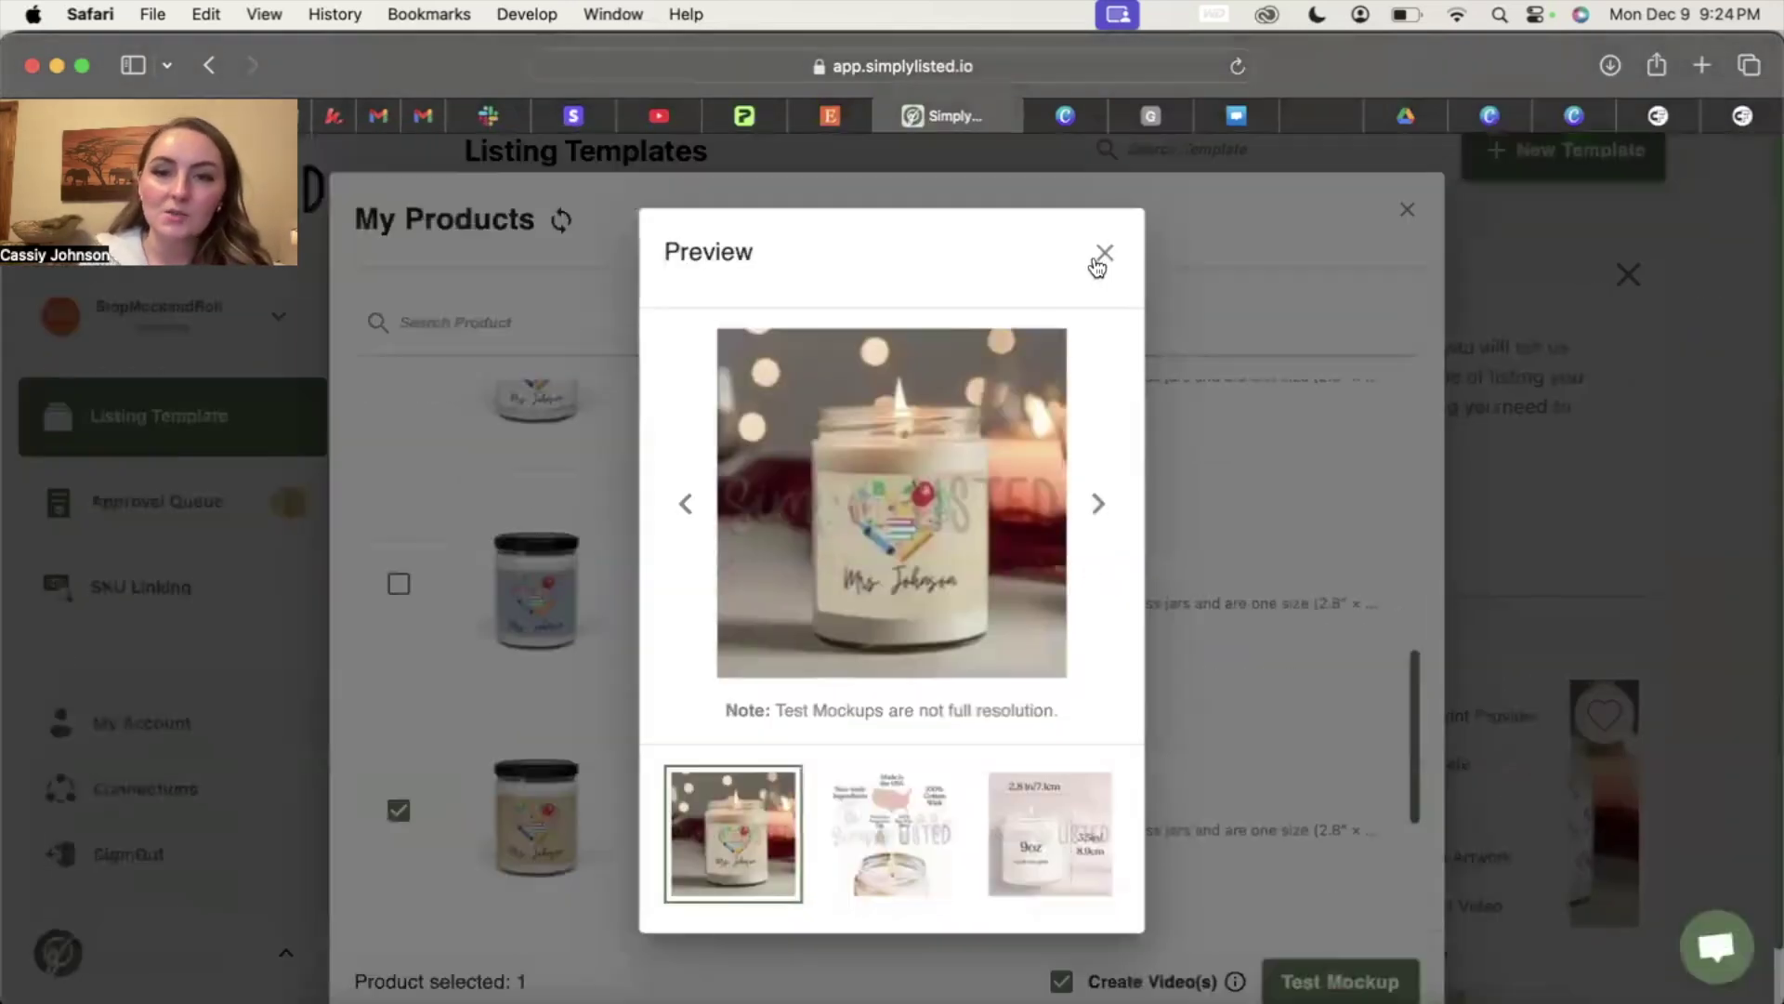
click(1103, 256)
click(1401, 216)
Step: Attach the tan-label Copy of Scented Soy Candle, 9oz to the Colored Background Candles template and create its mockup
scroll(1684, 500, down, 2)
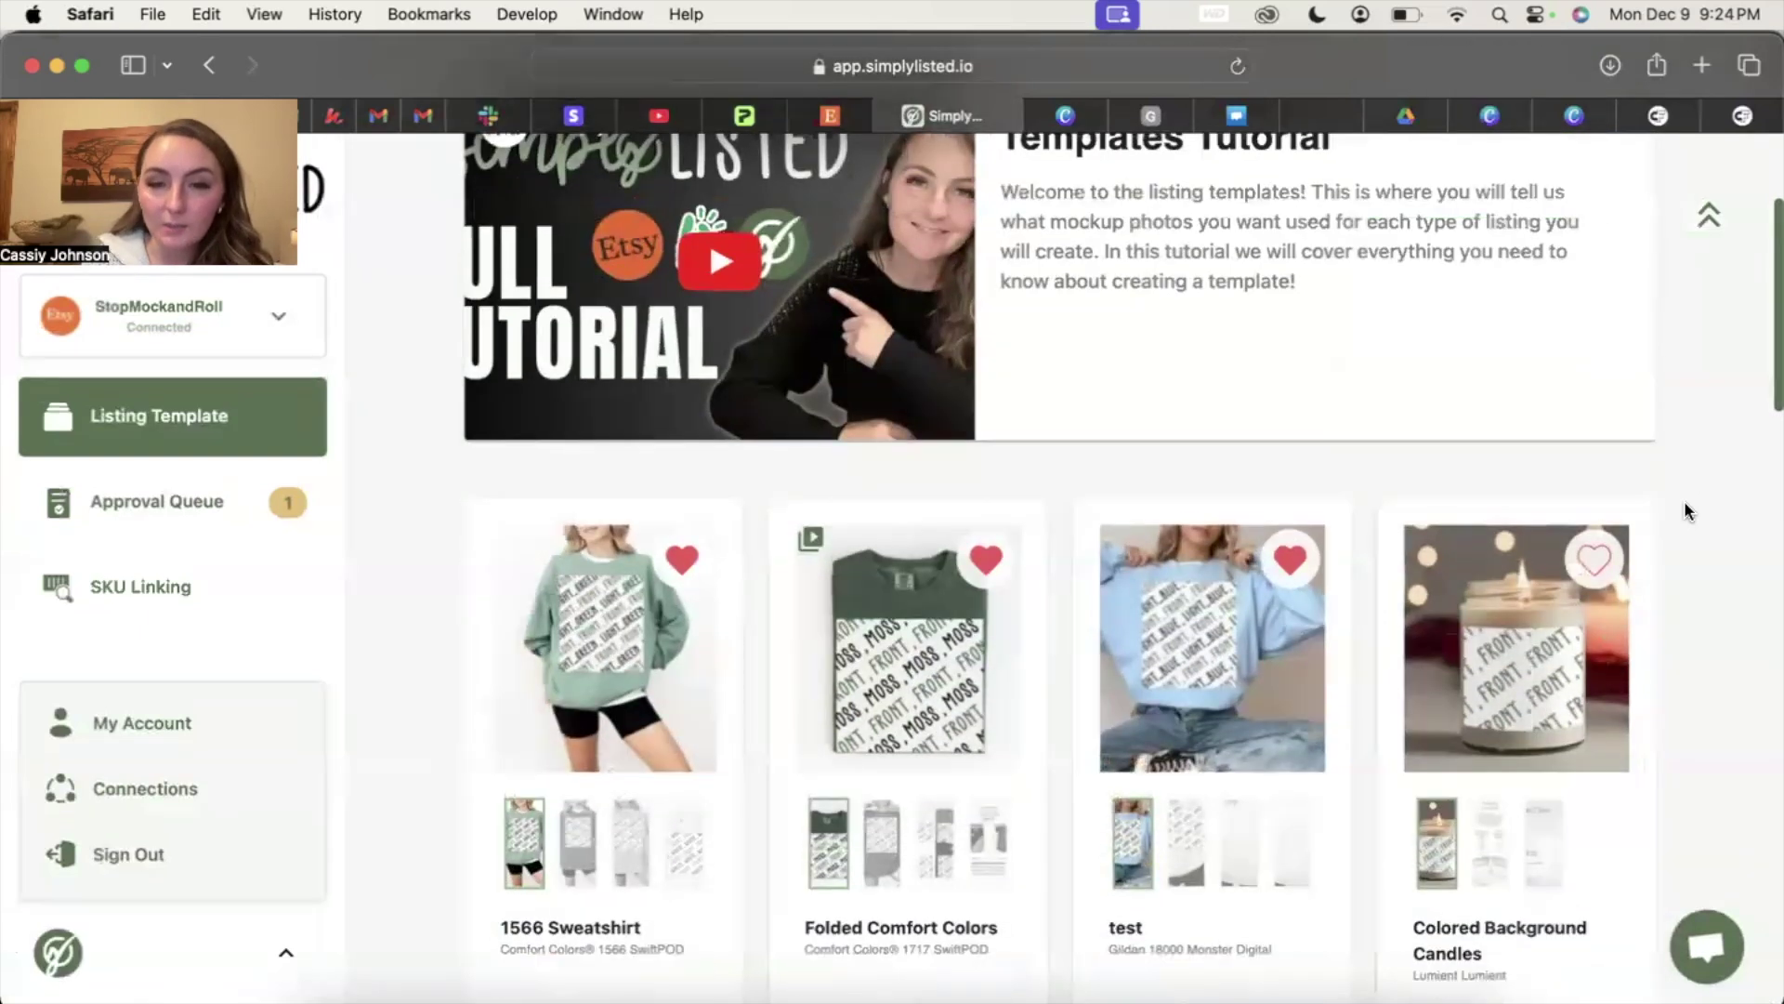
scroll(1684, 500, down, 1)
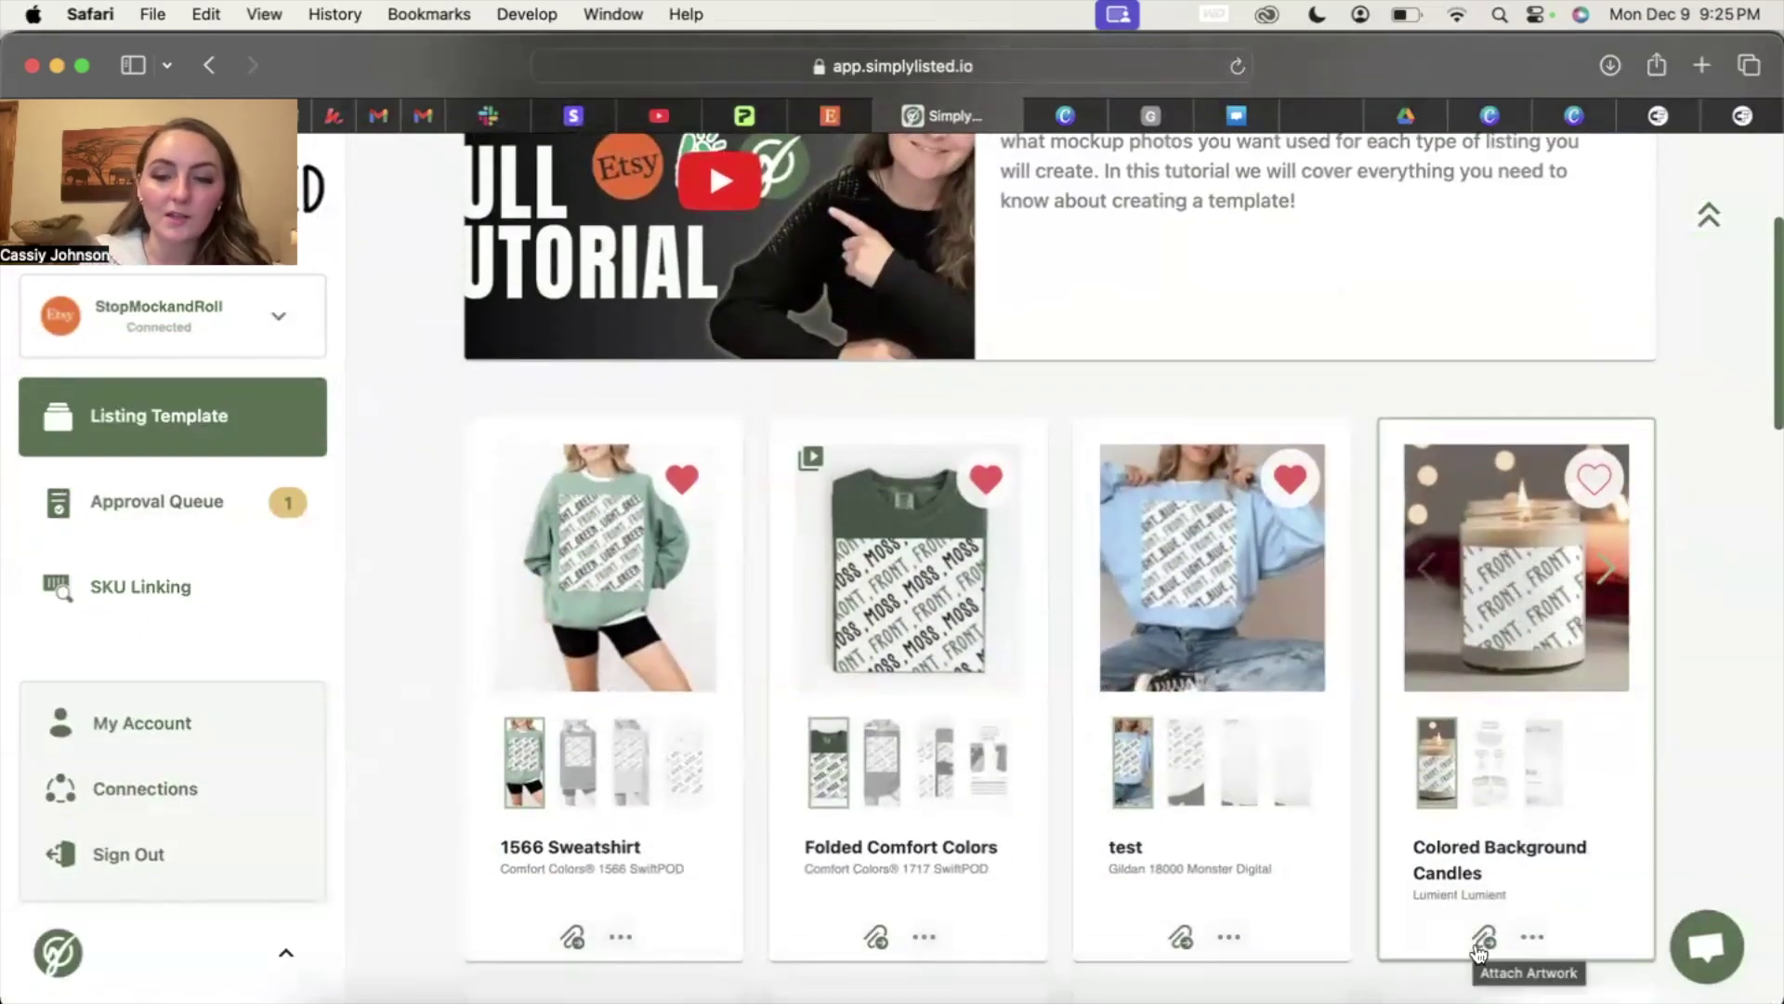
click(1531, 583)
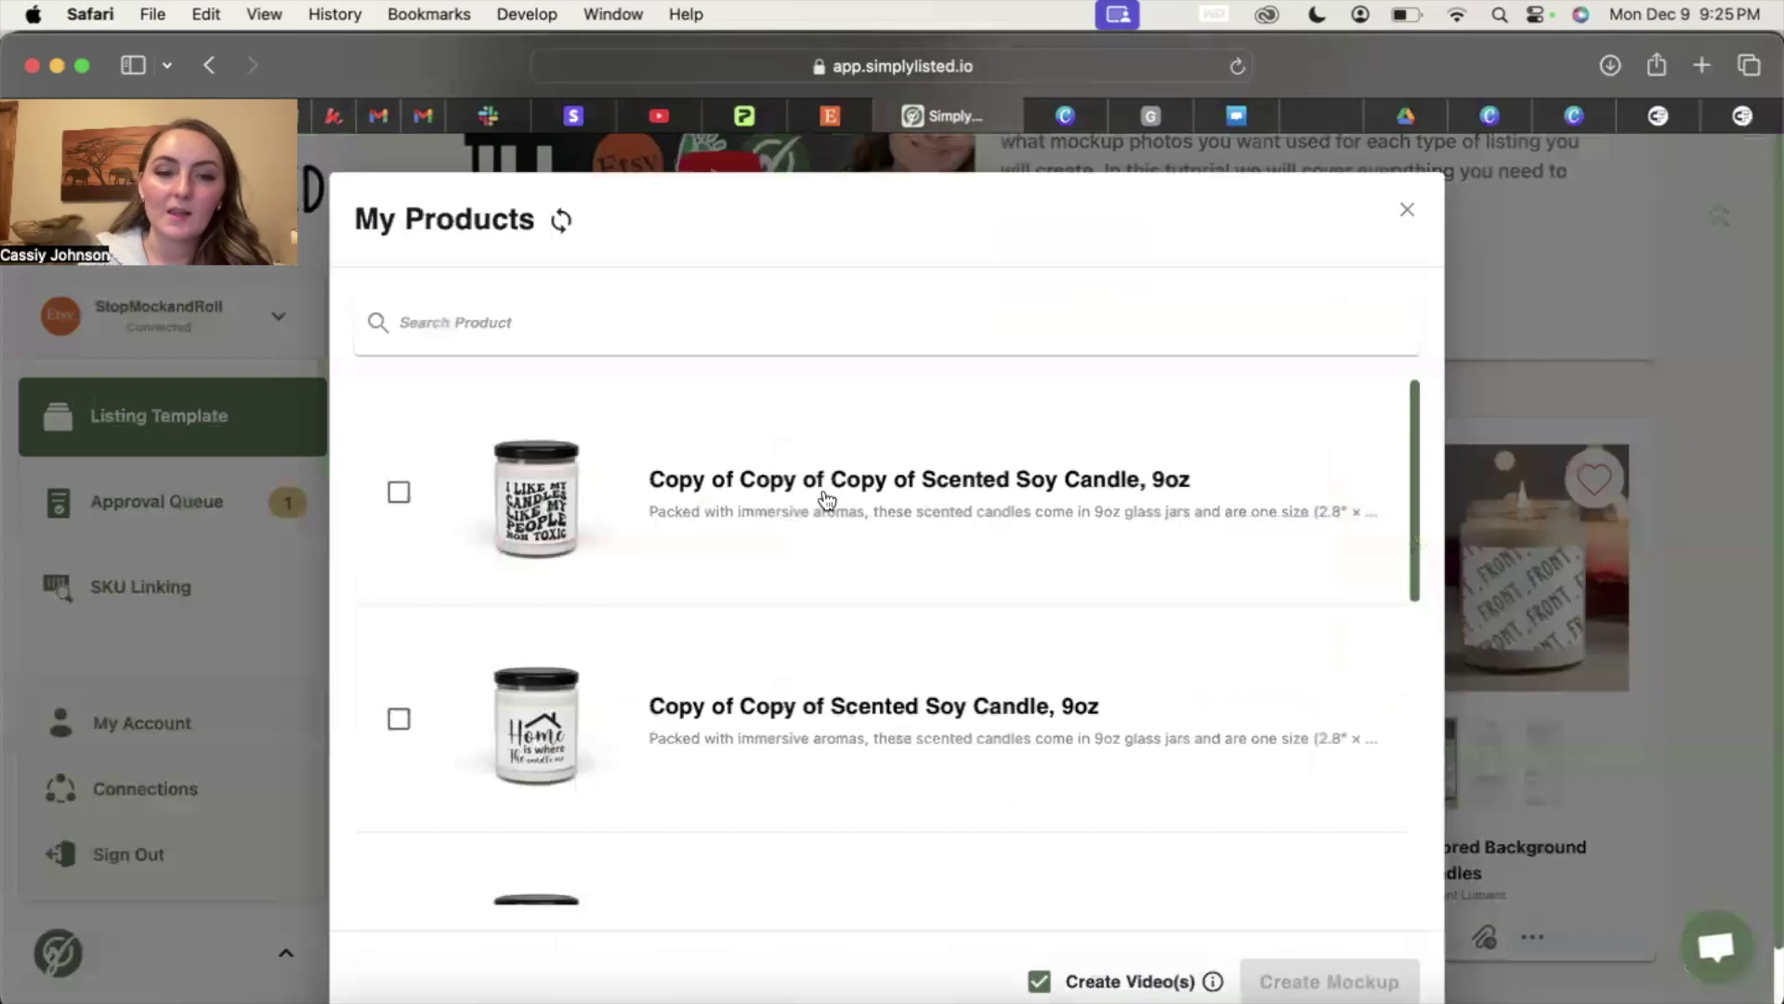
scroll(827, 500, down, 10)
scroll(827, 500, down, 3)
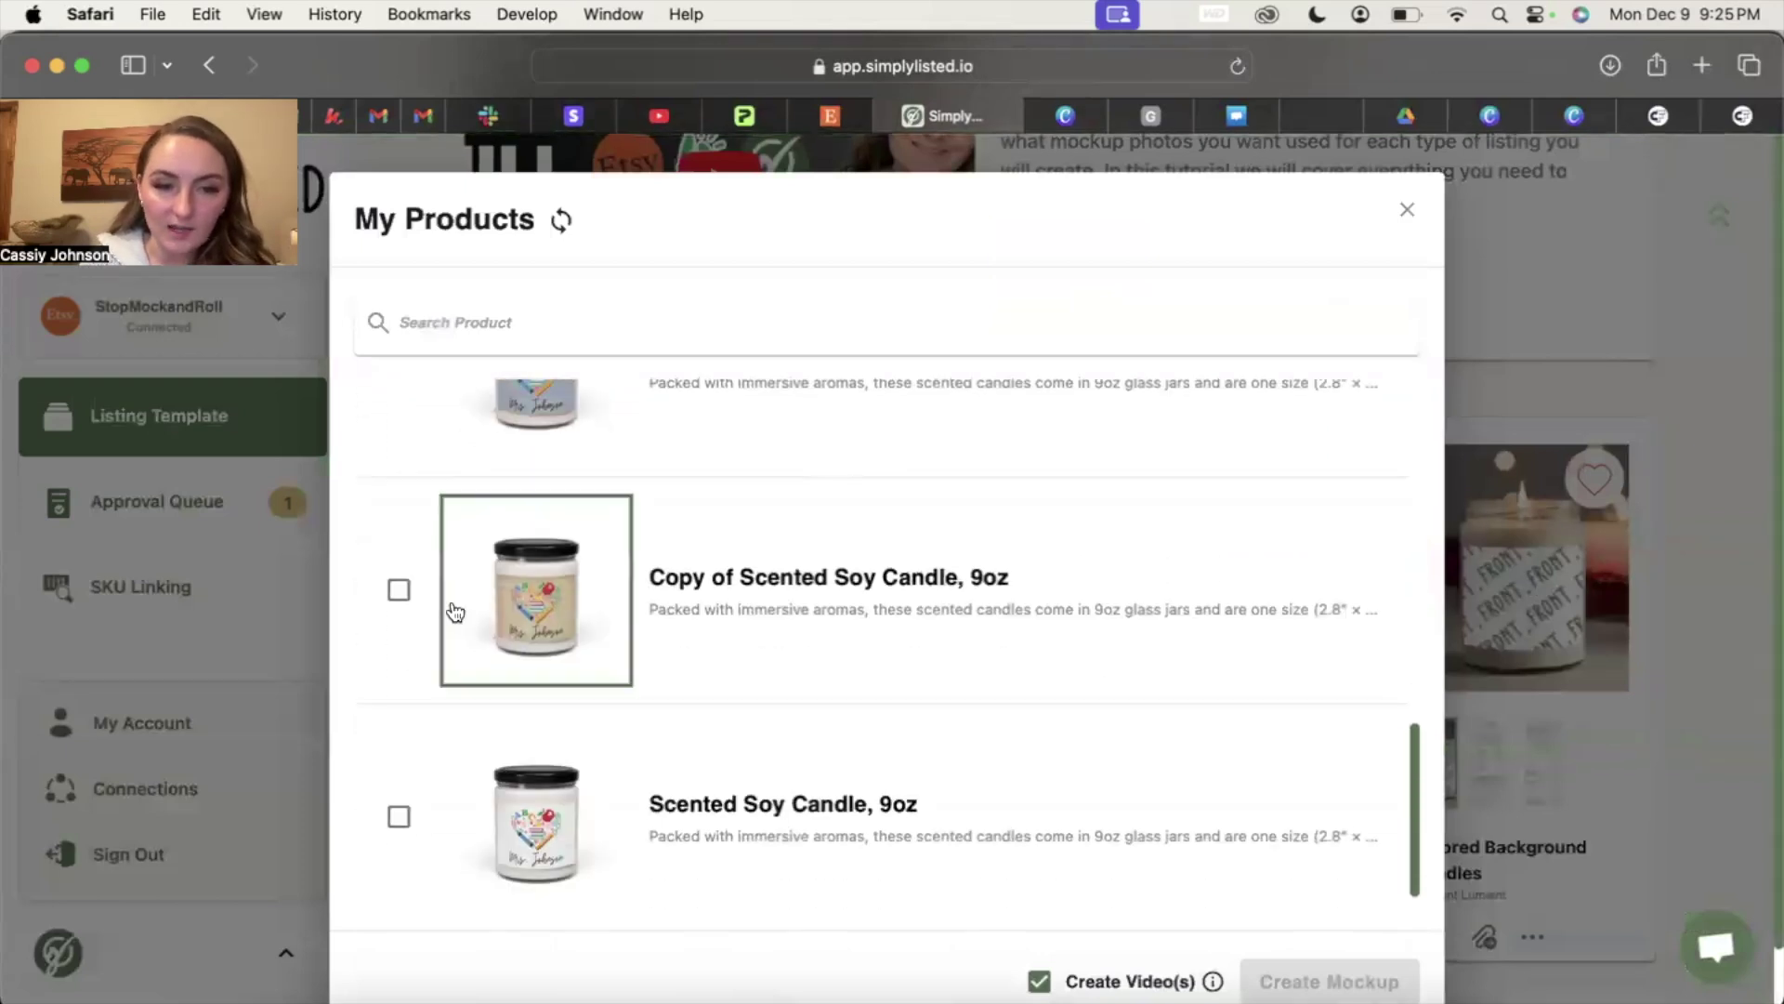
click(400, 590)
click(1338, 982)
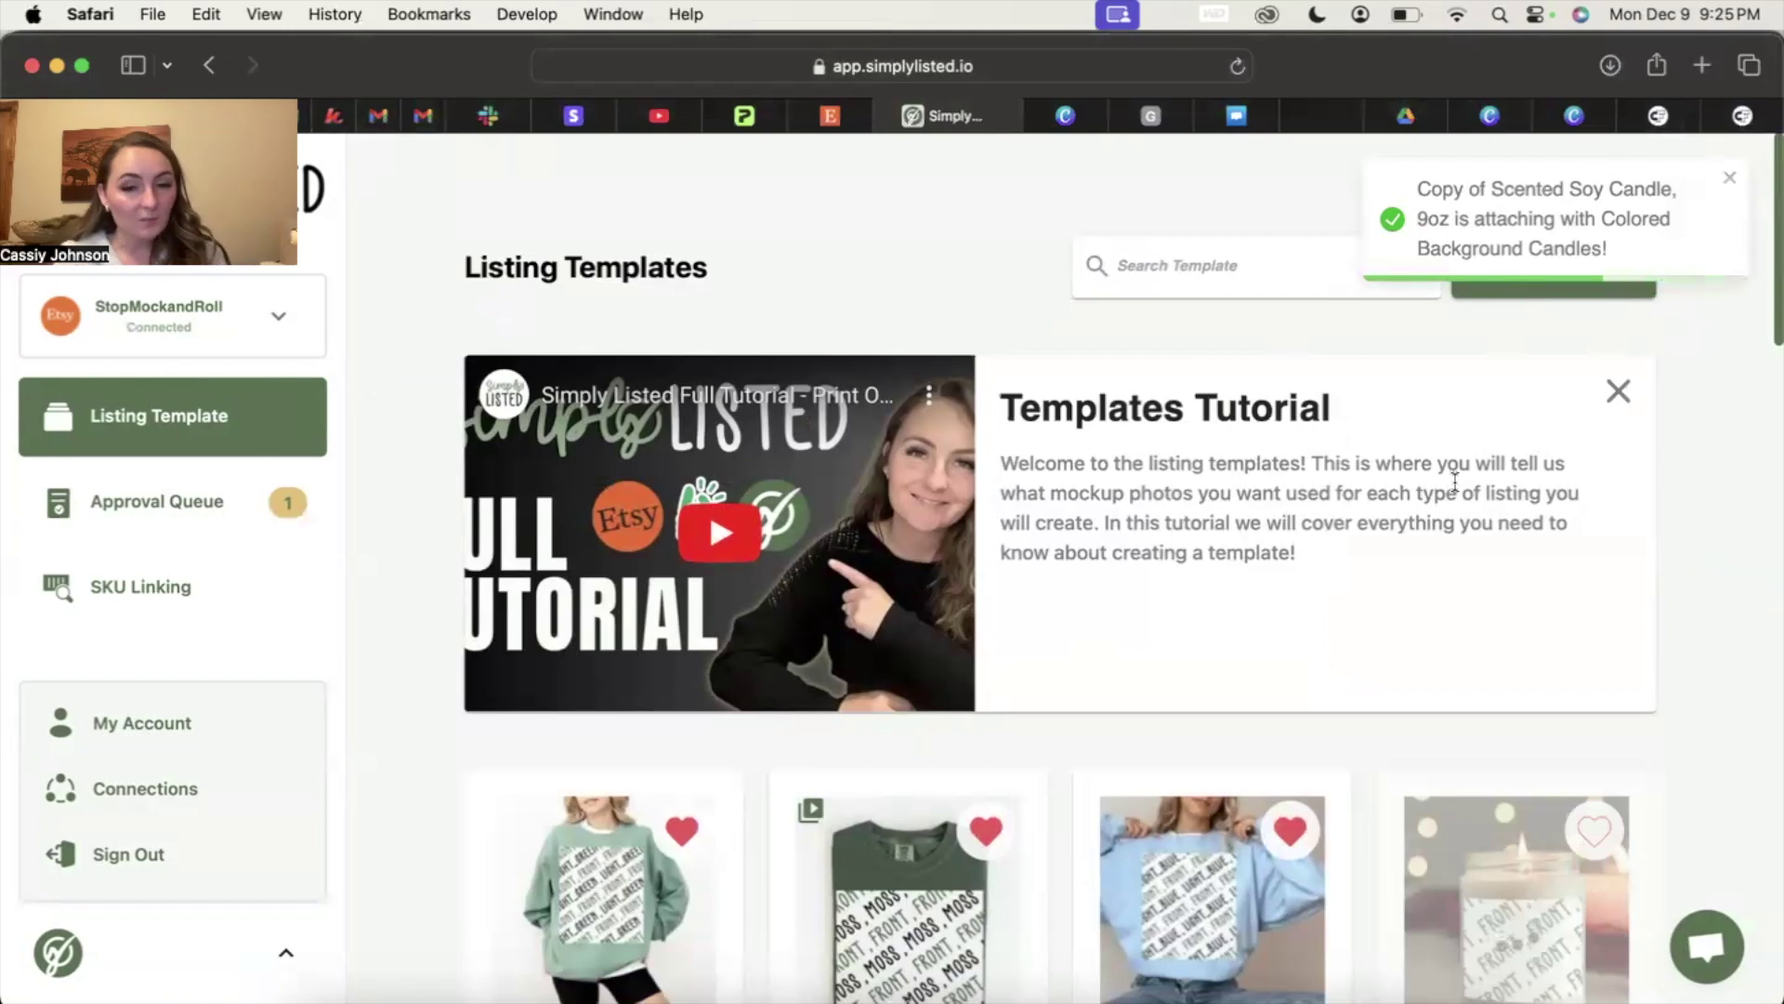
Step: View the crewneck sweatshirt products available to attach to the test template, and close the product list
click(1180, 883)
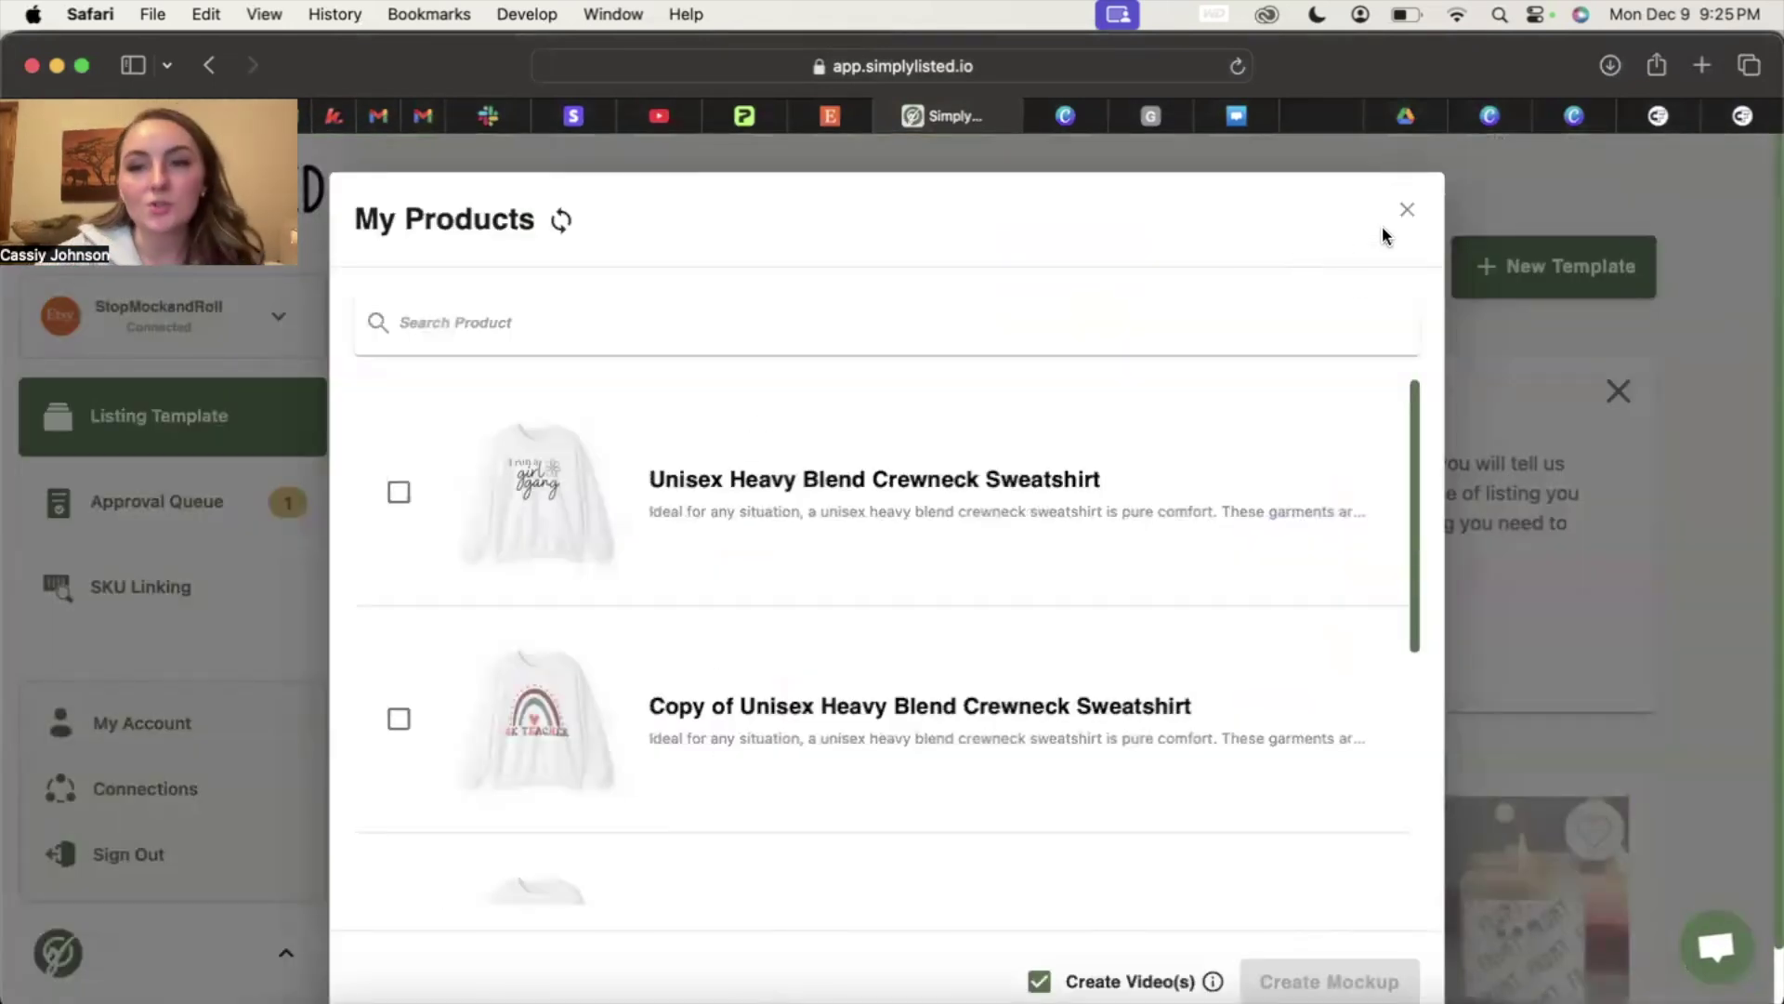
click(1407, 209)
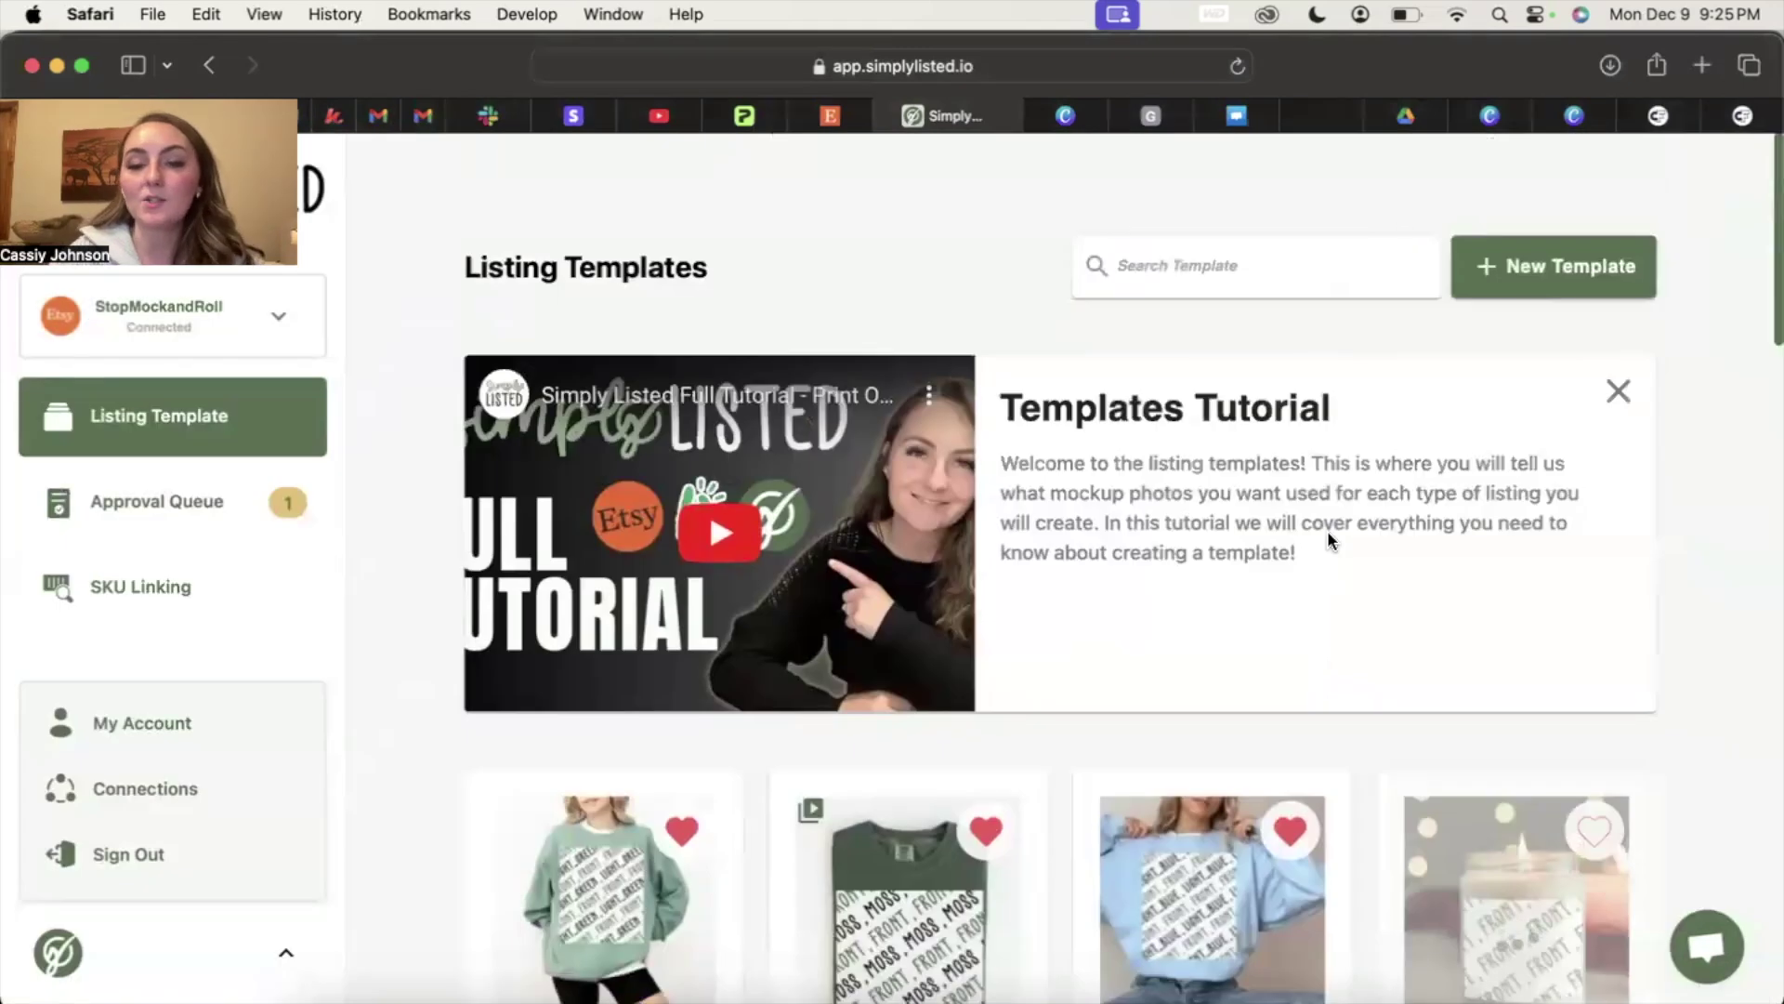
scroll(1328, 534, down, 7)
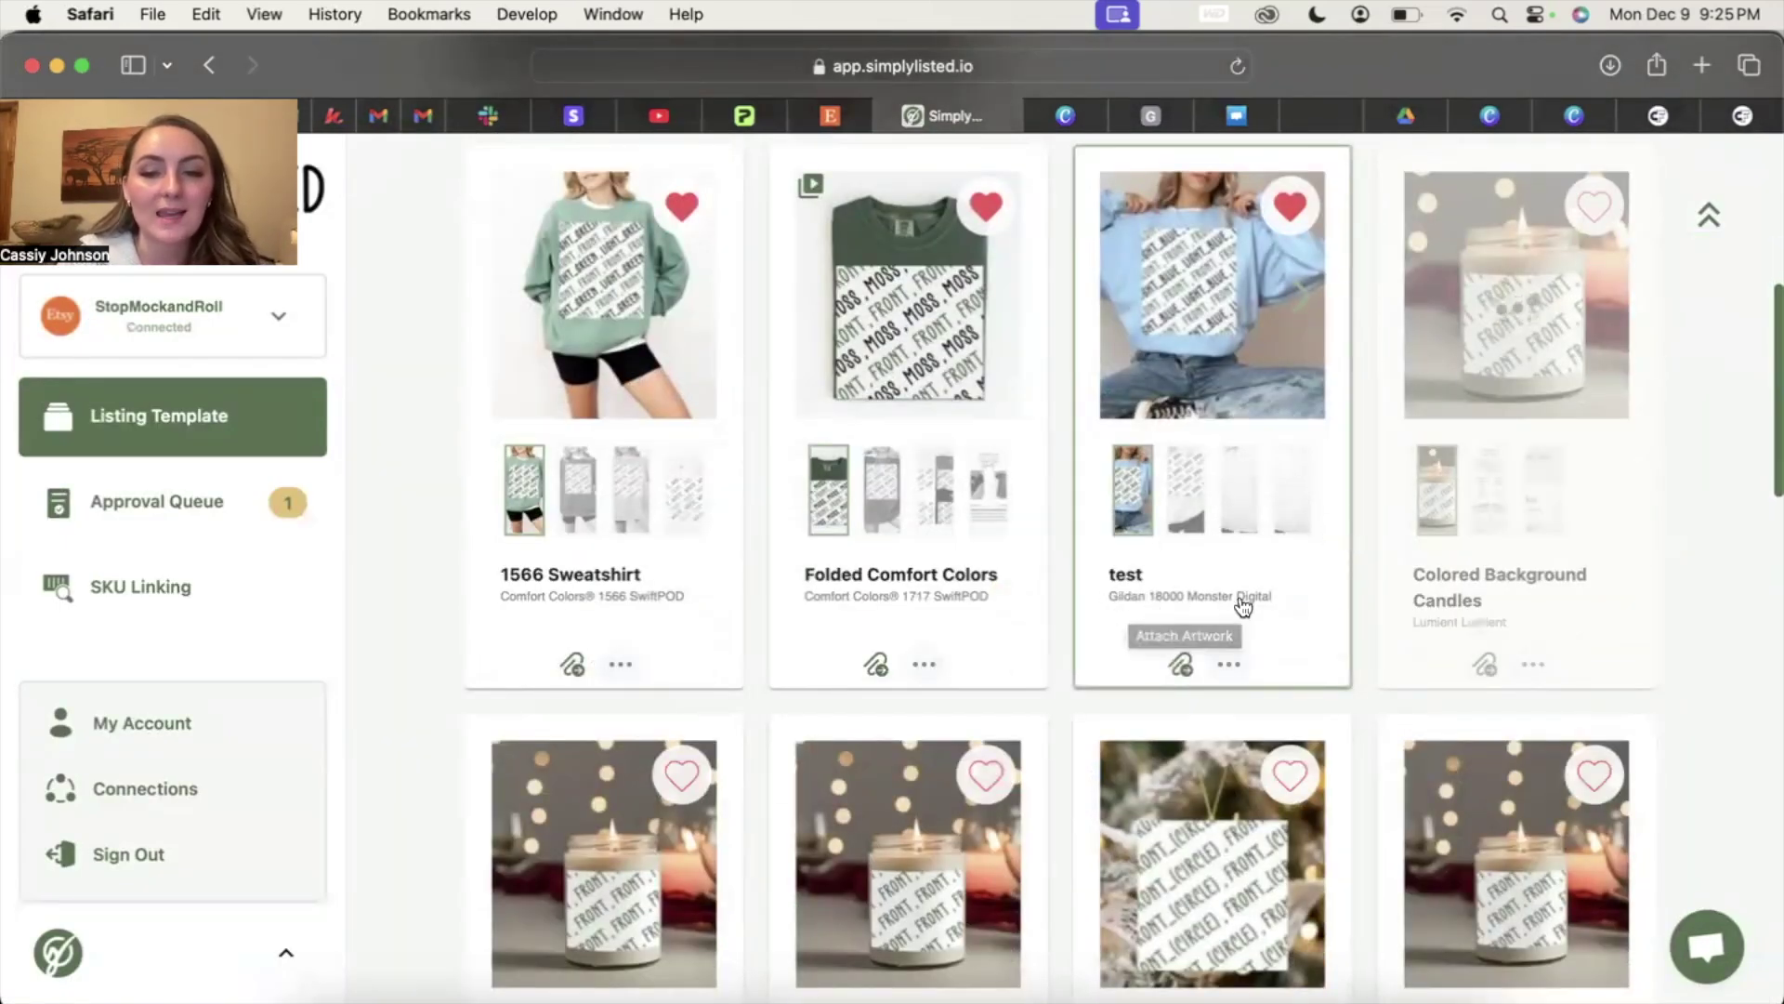
click(1212, 605)
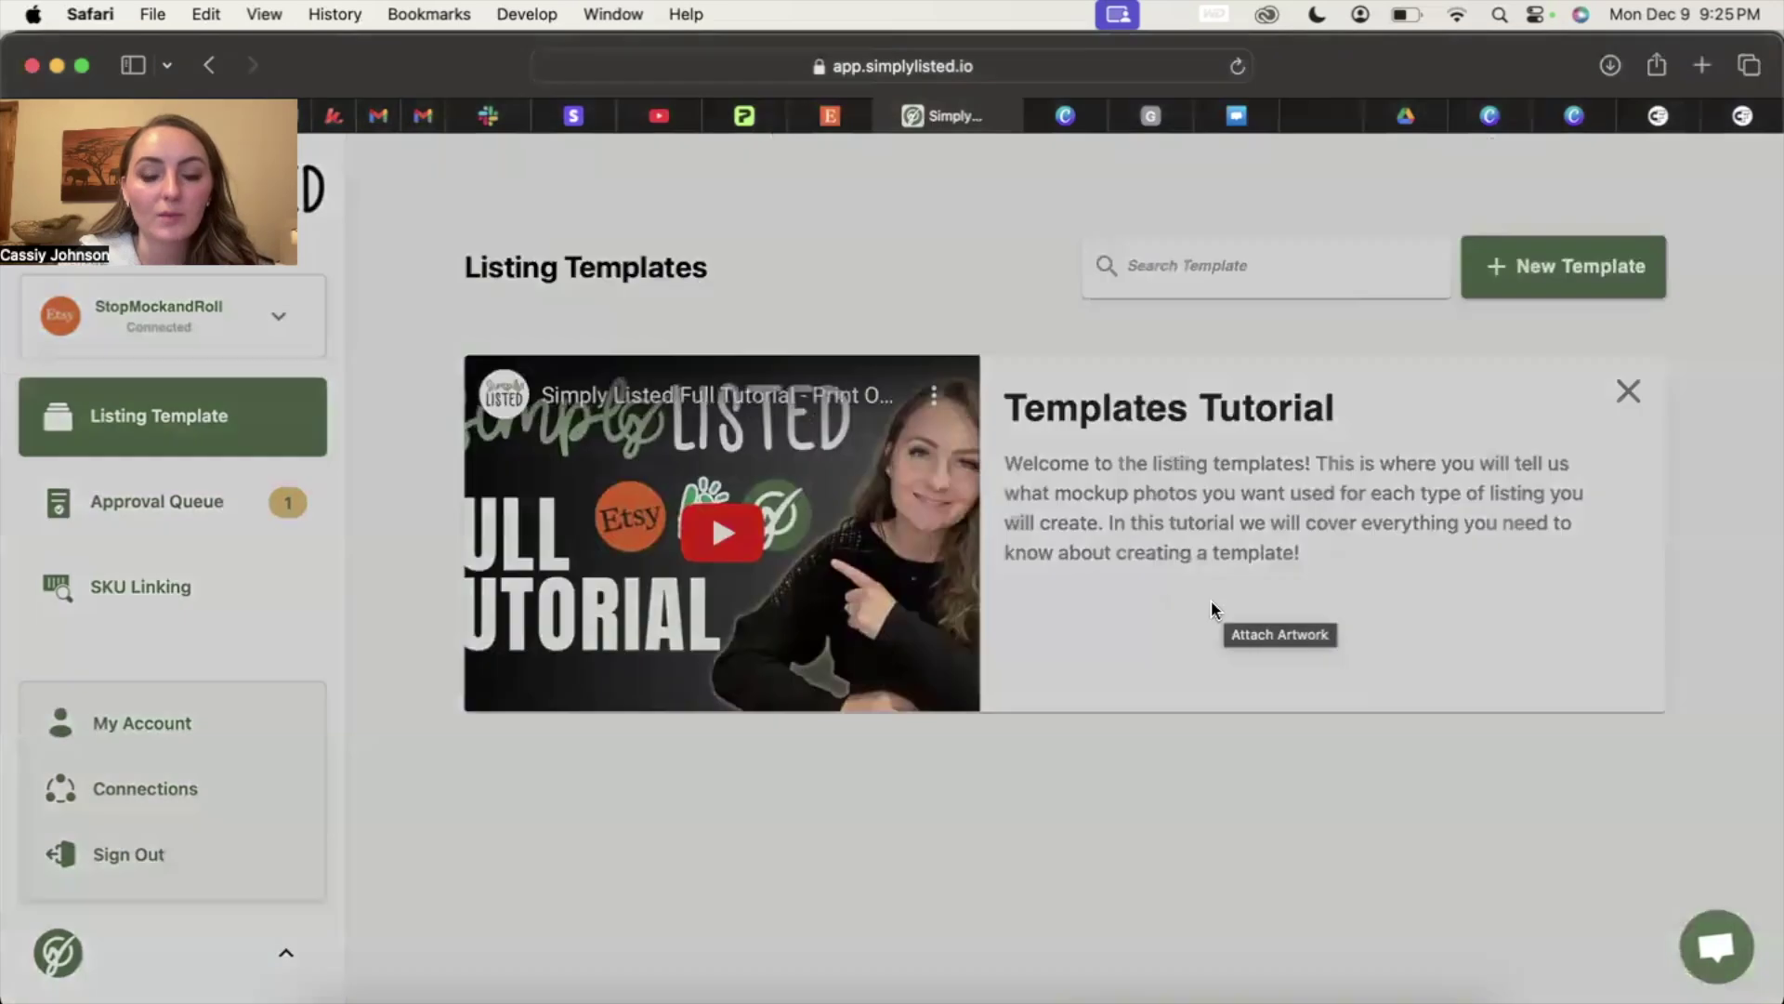
Step: Examine the Colored Background Candles mockup's label up close in the Approval Queue, close its preview, and return to the listing templates
click(223, 532)
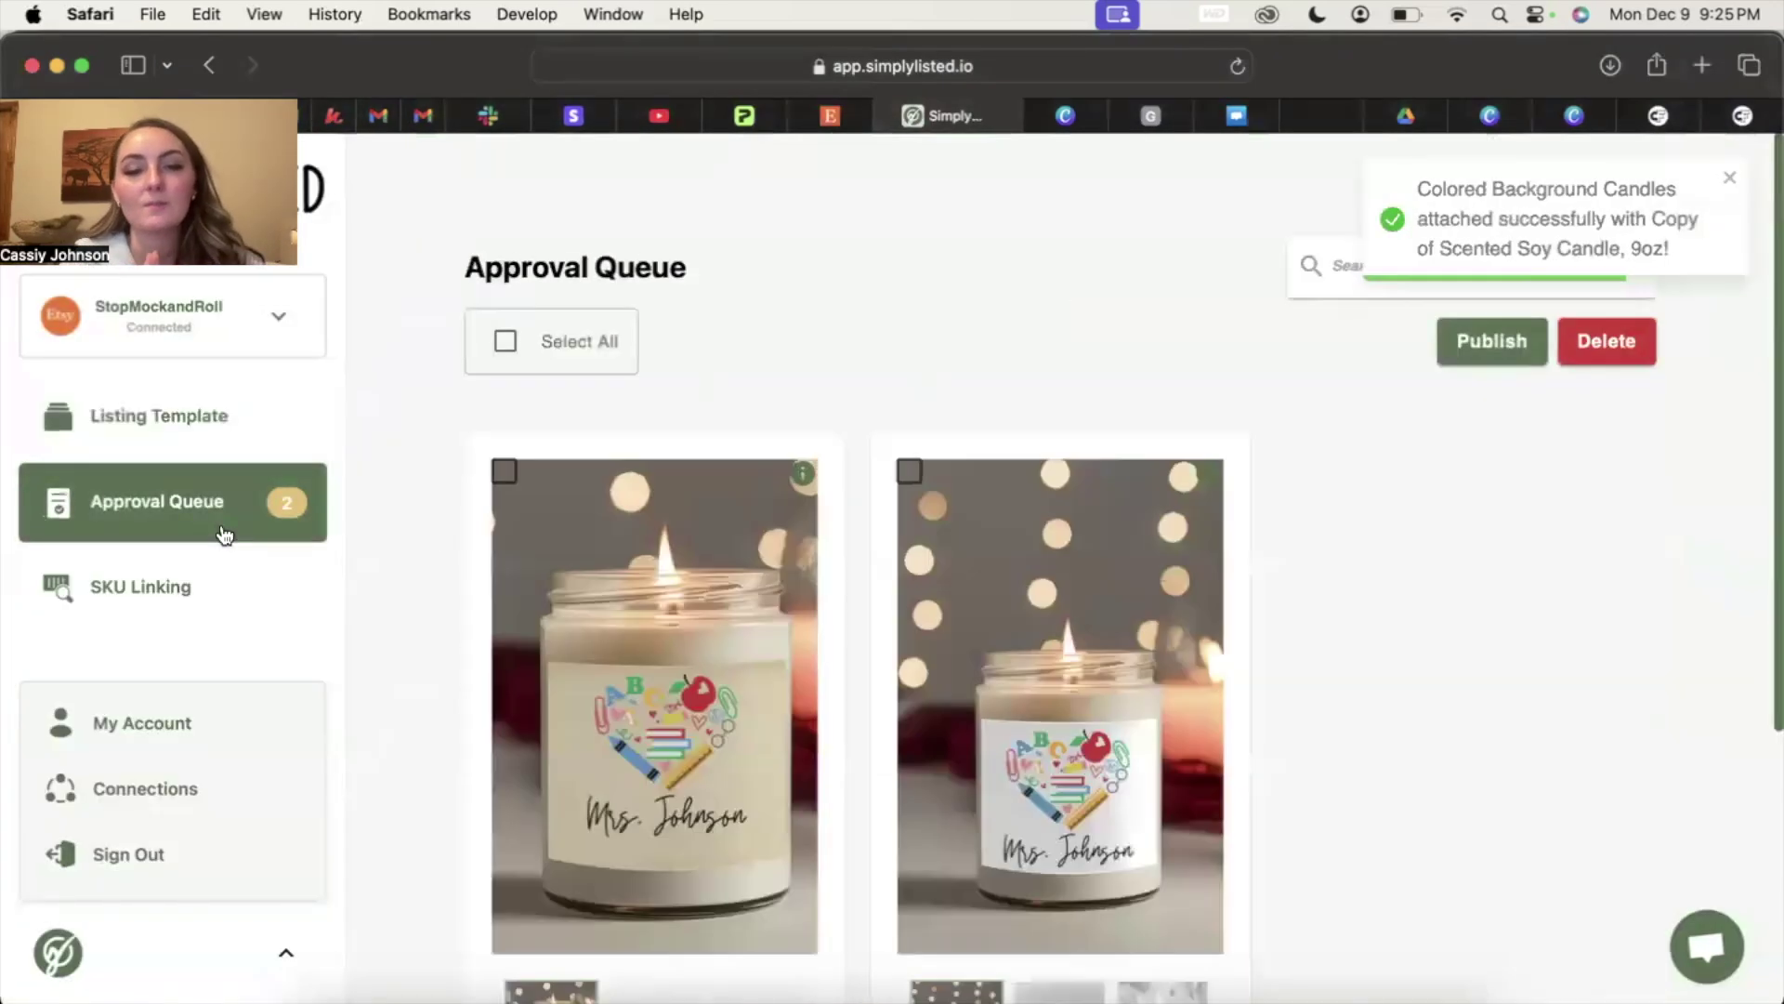
scroll(609, 378, down, 3)
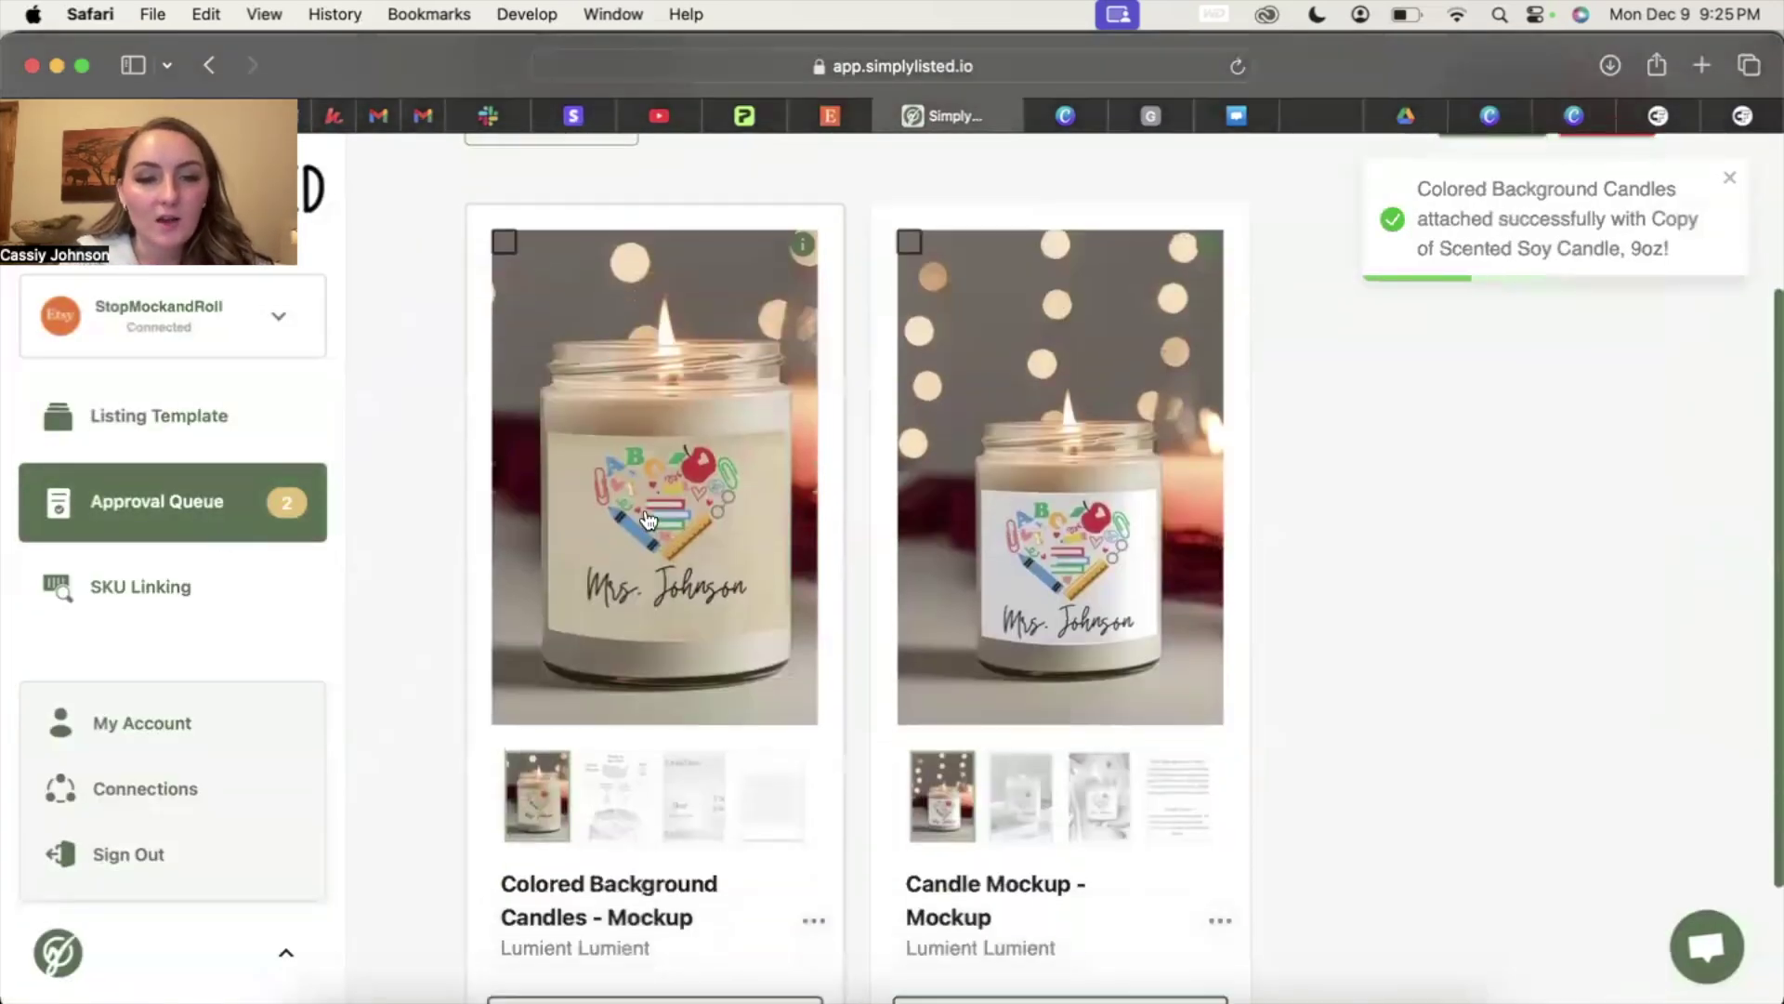
click(649, 517)
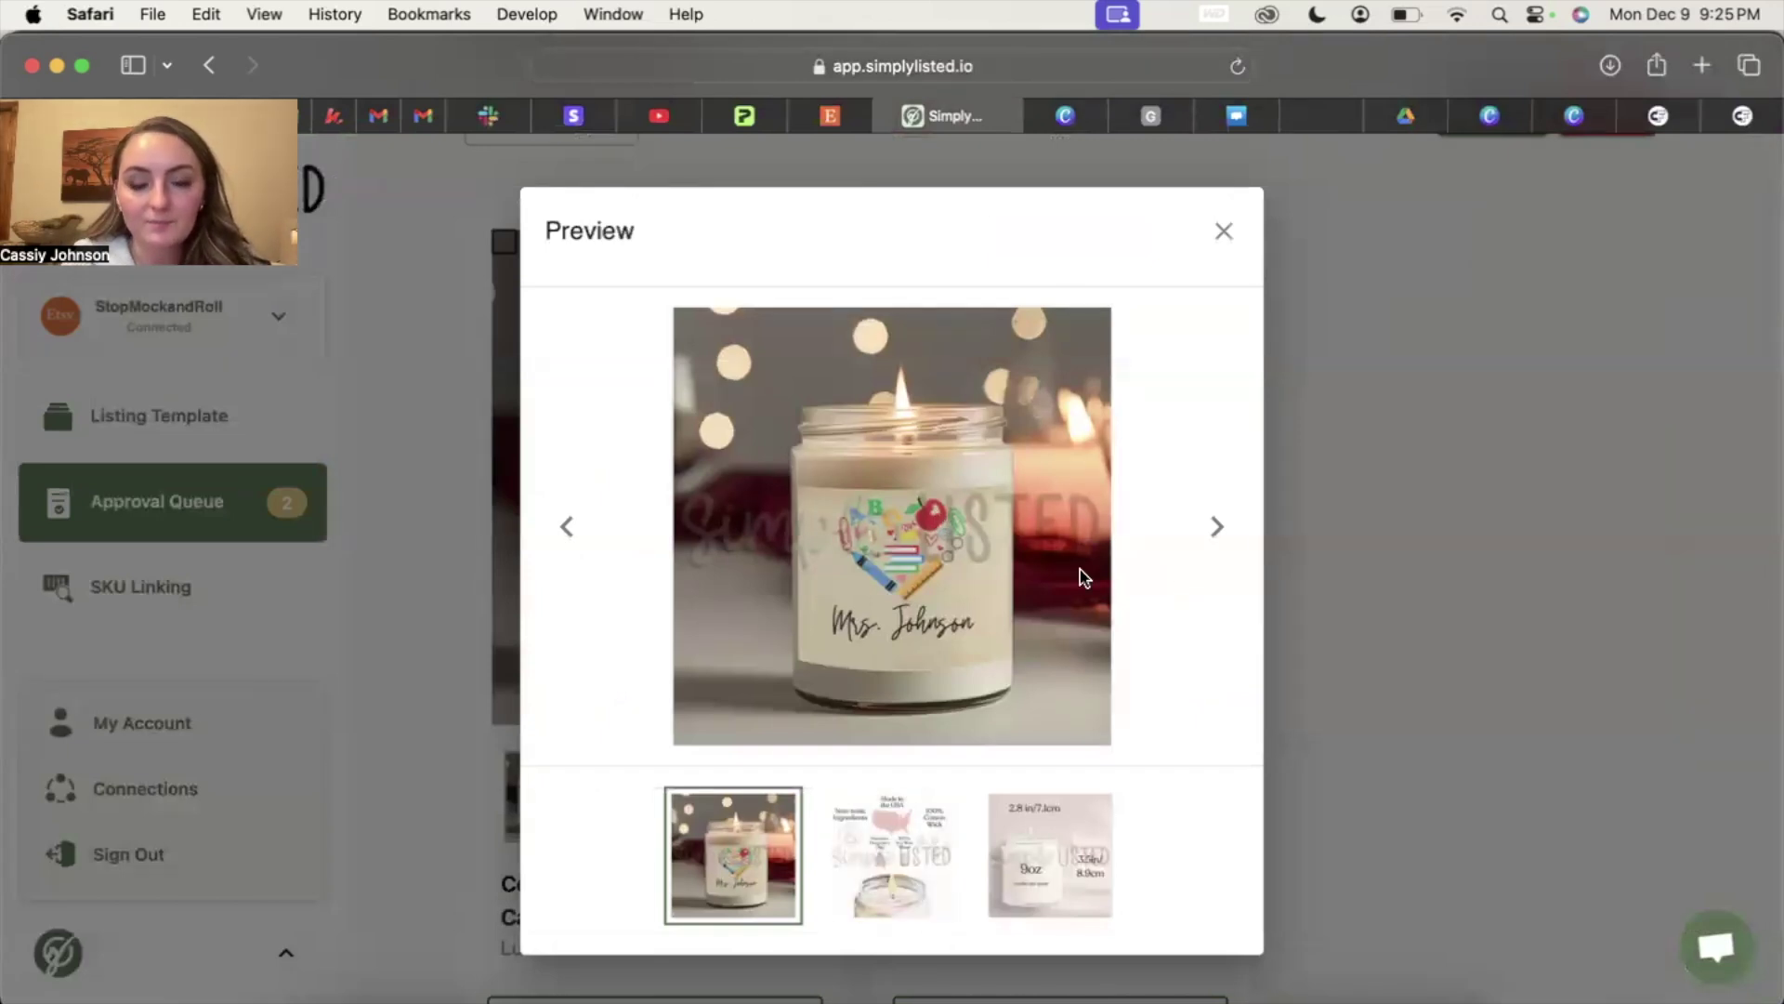
scroll(1083, 576, up, 5)
scroll(1083, 576, down, 3)
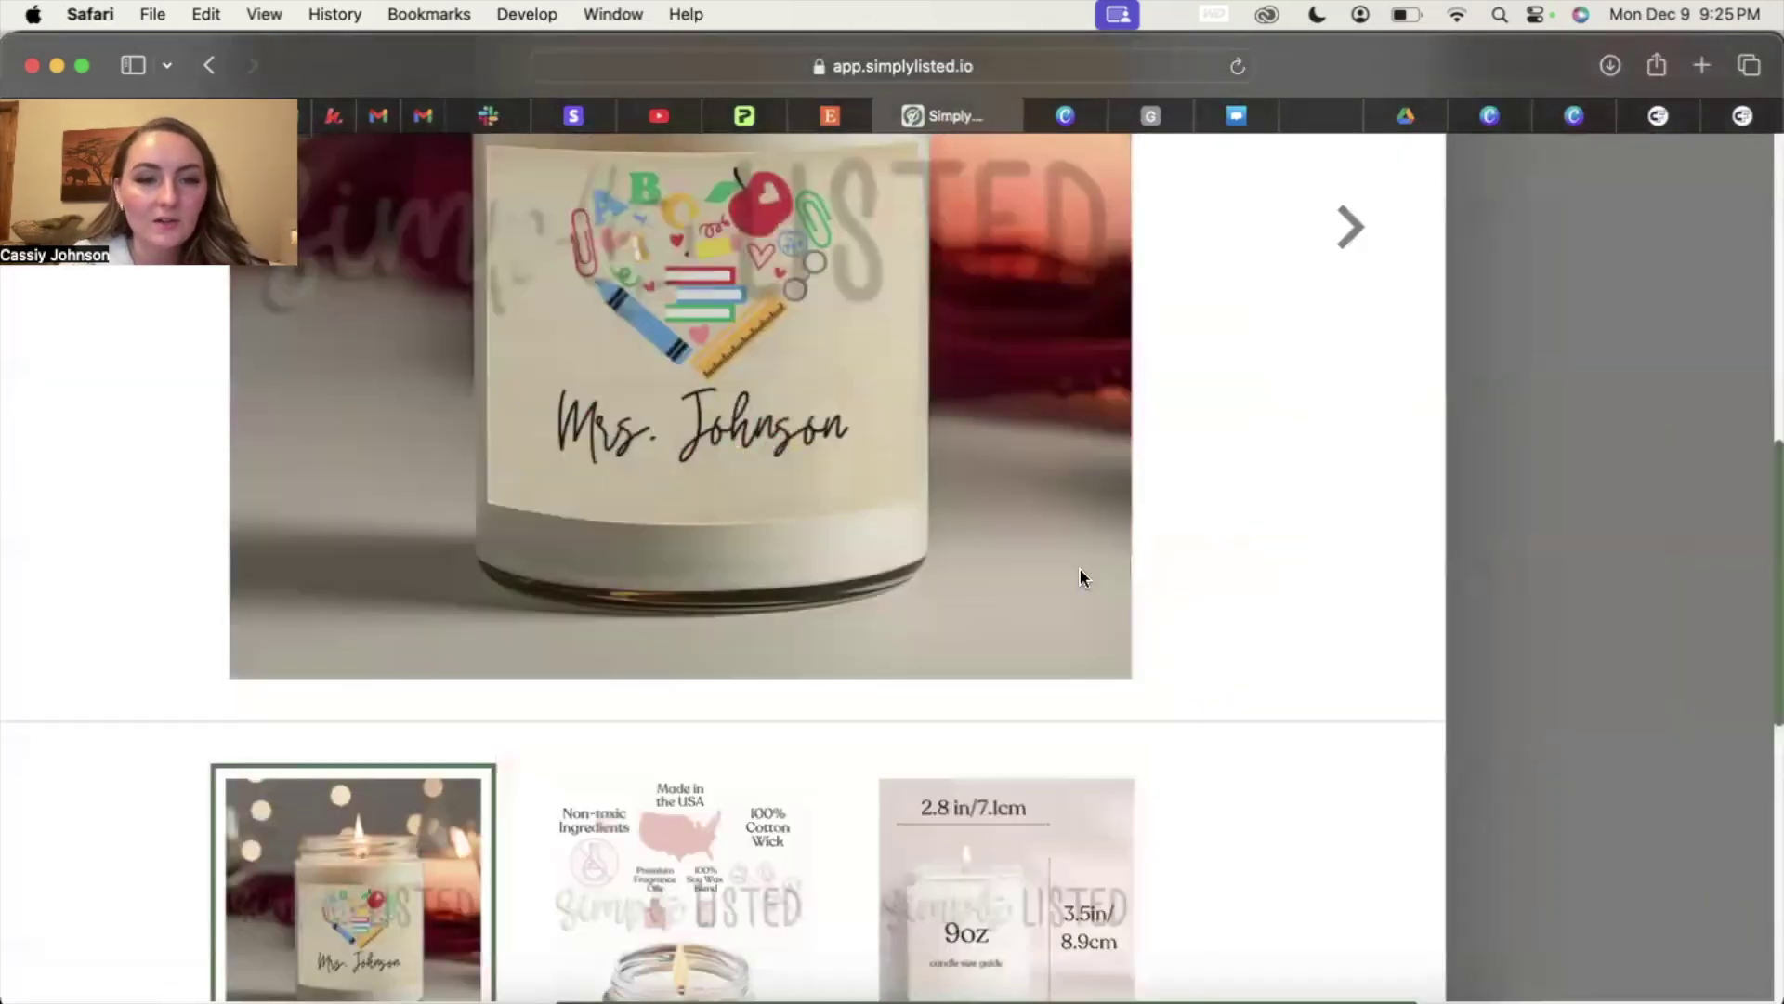
scroll(1083, 576, up, 2)
scroll(1083, 576, down, 5)
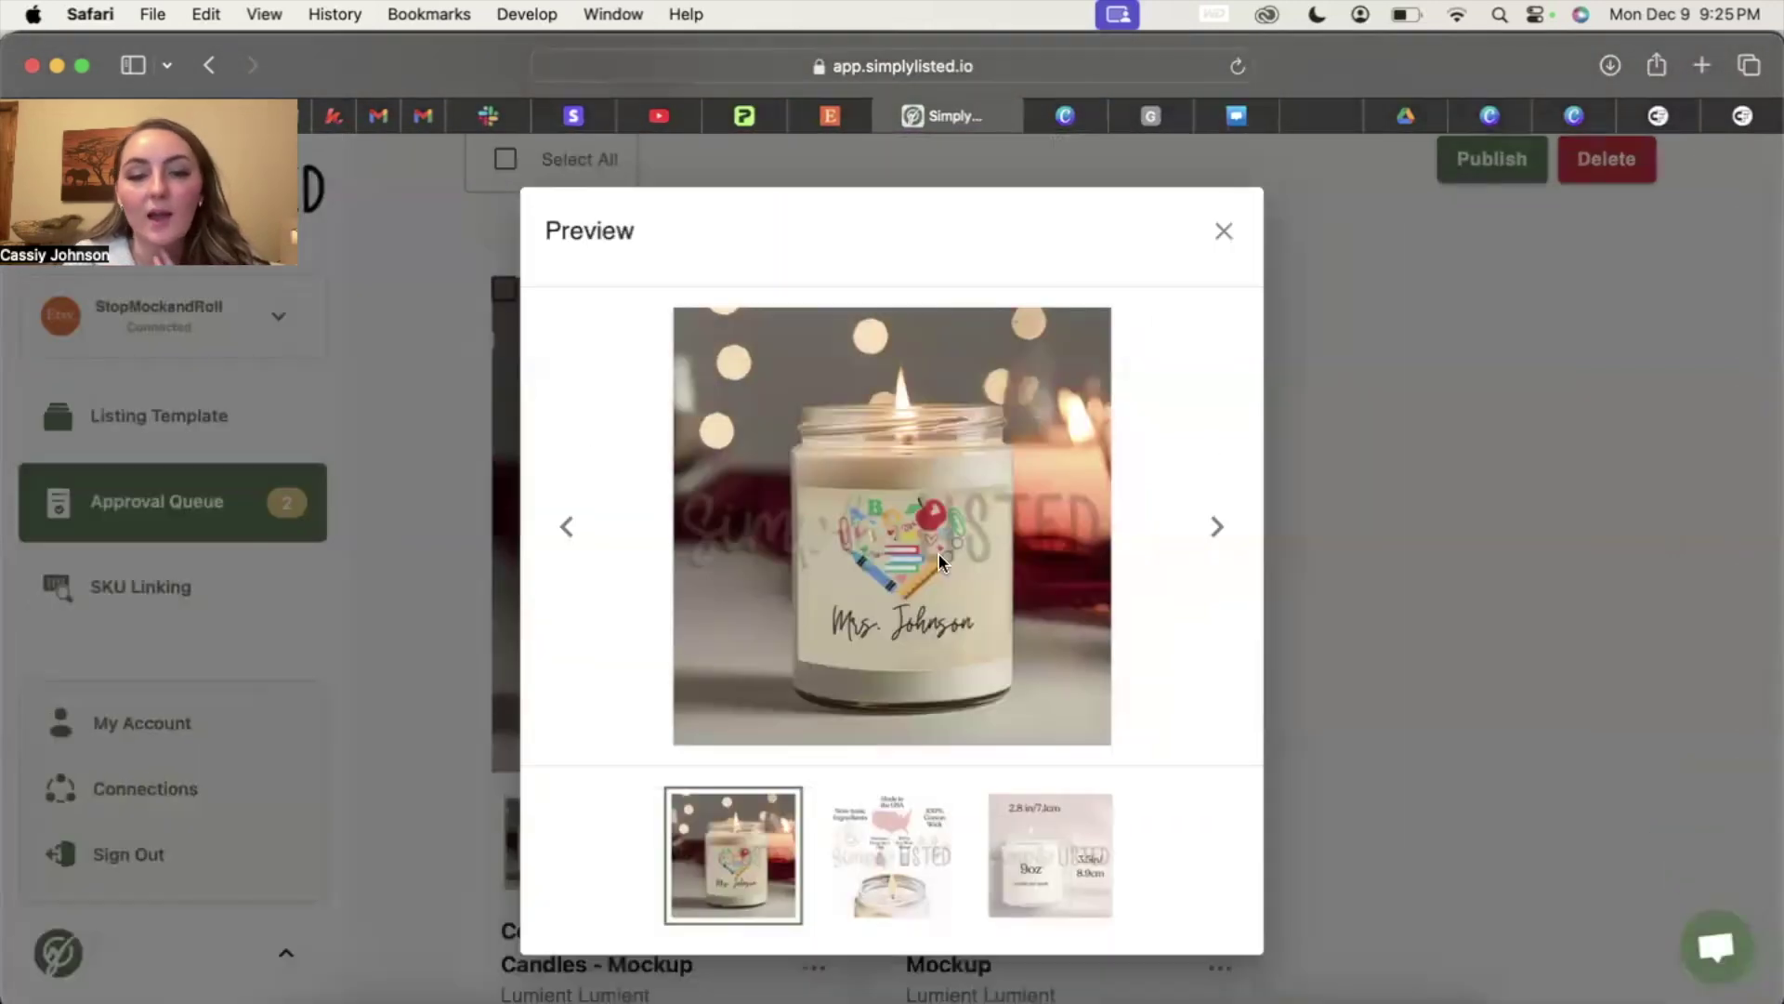
click(1221, 240)
click(270, 415)
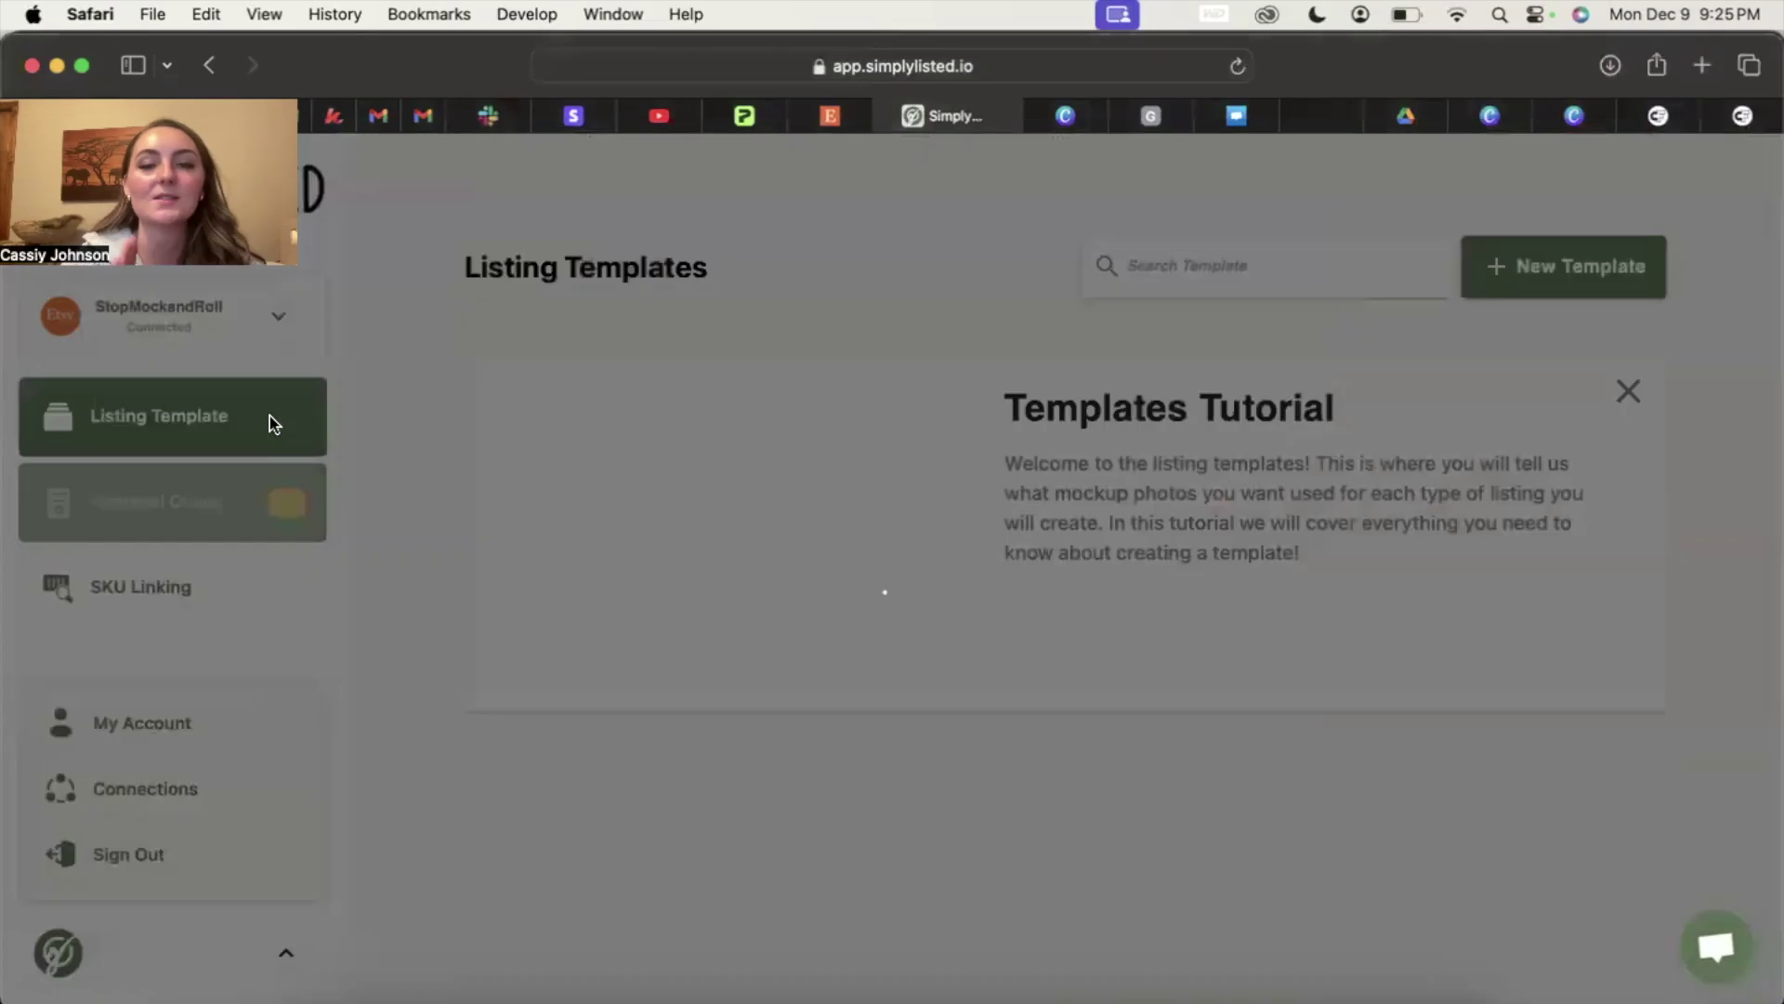